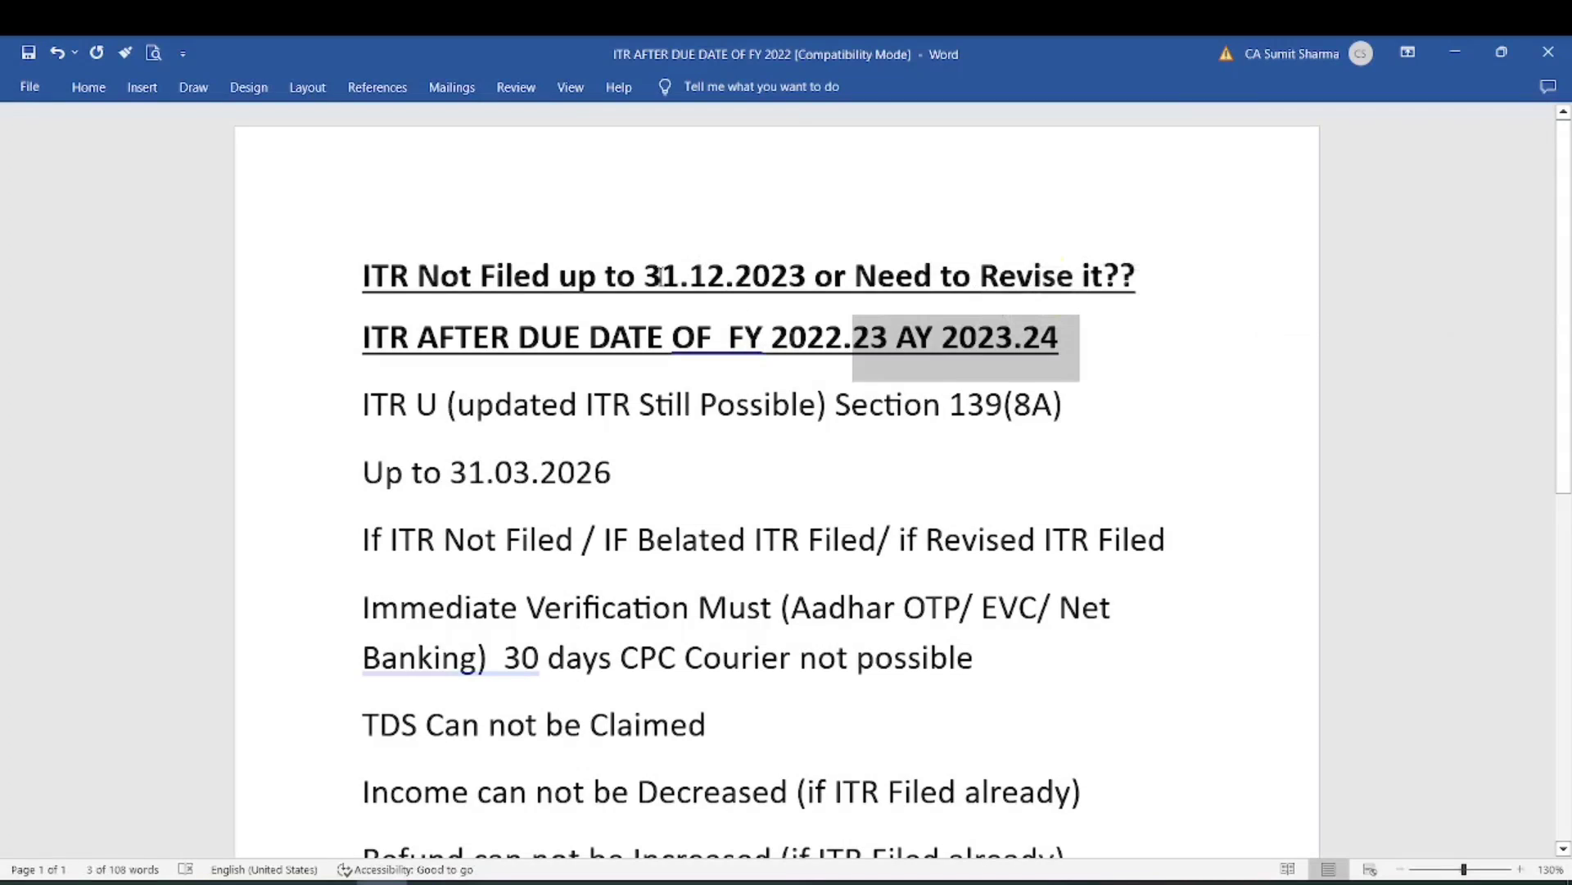
# - Review the document's headings and the opening notes on the ITR U section, time limit and who can file
pyautogui.moveTo(645, 276); pyautogui.dragTo(813, 276)
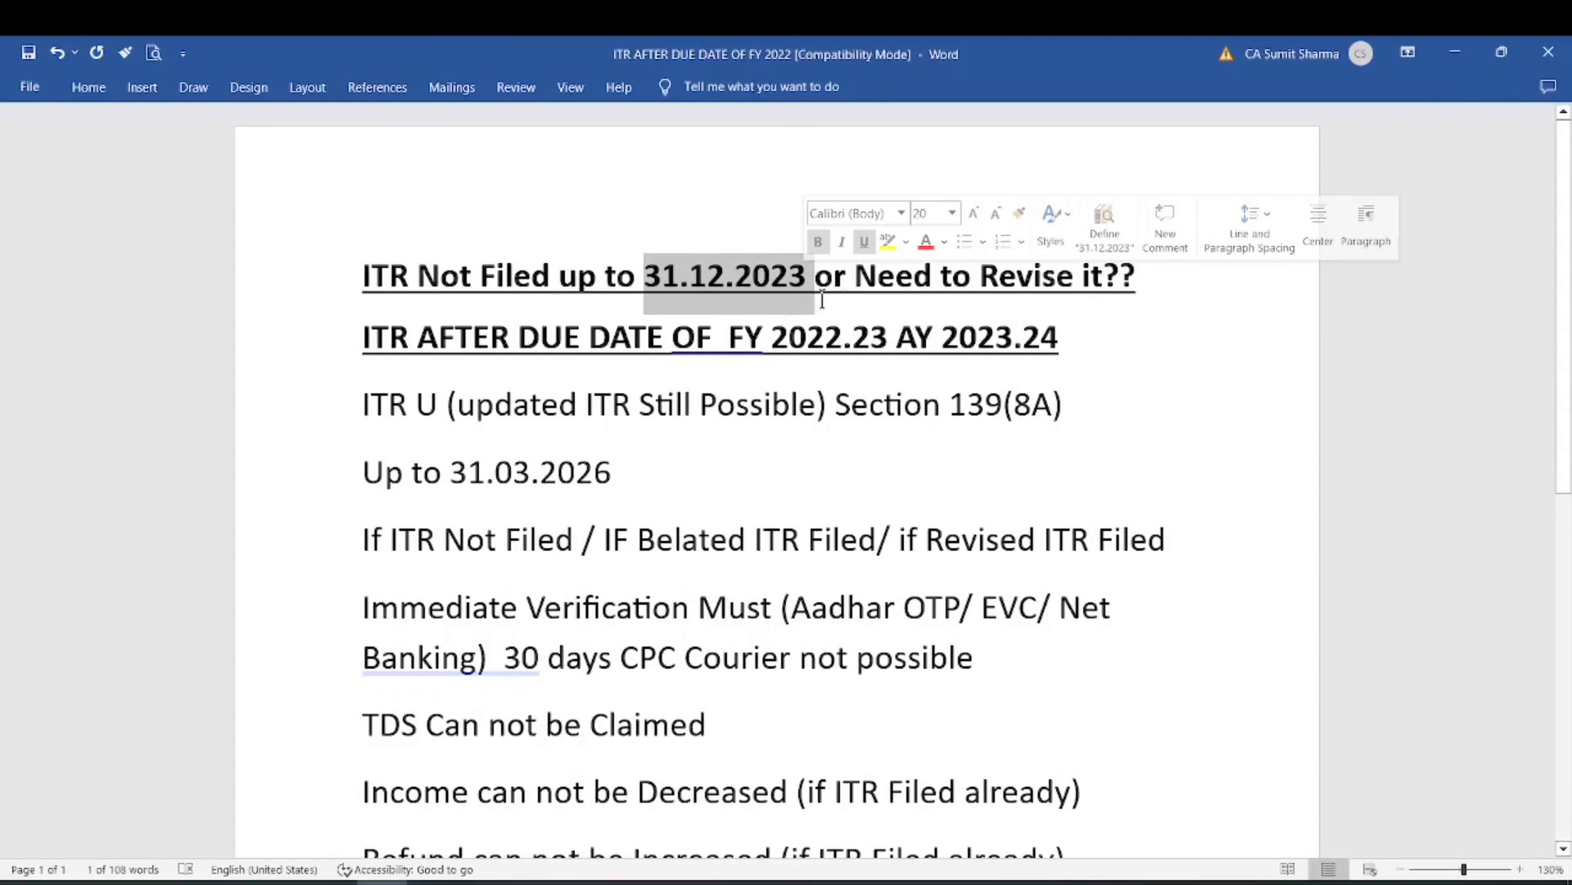
pyautogui.doubleClick(893, 277)
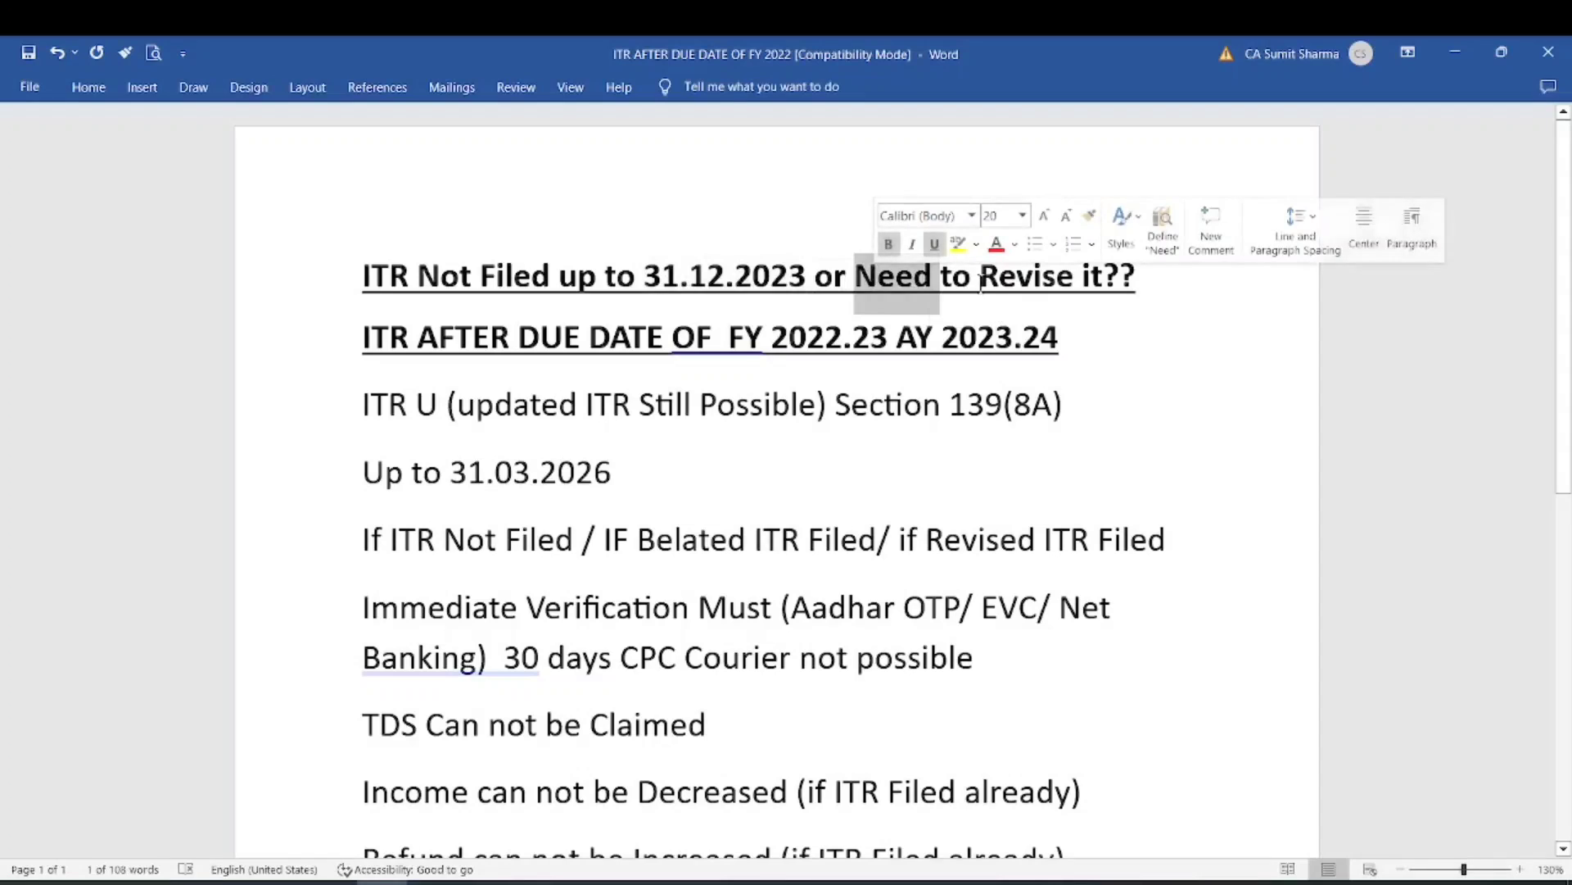
pyautogui.moveTo(981, 279); pyautogui.dragTo(1114, 300)
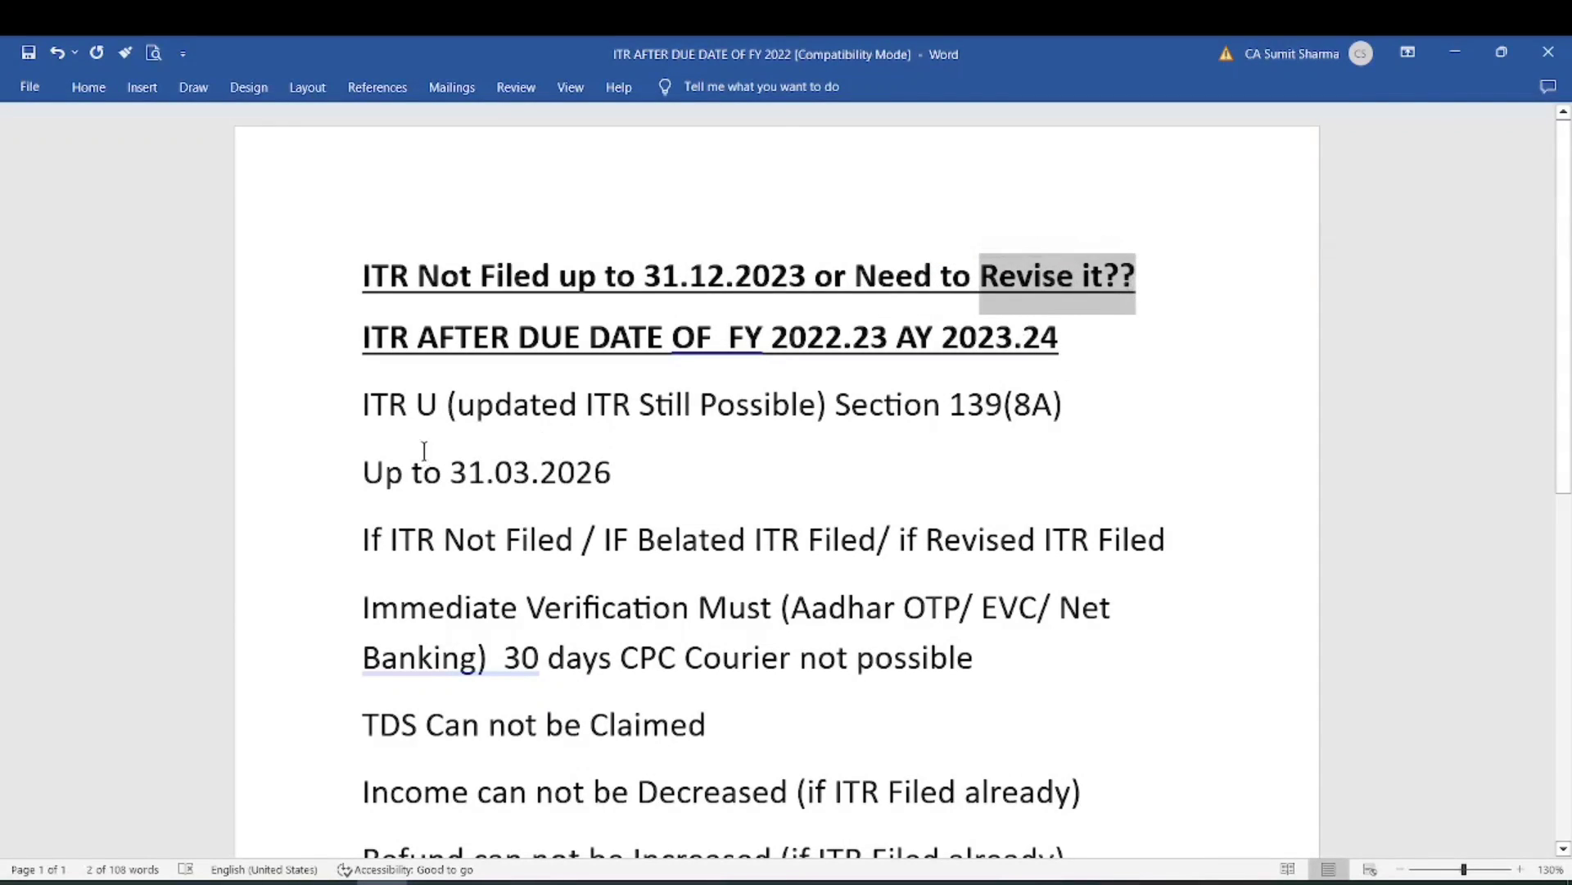
pyautogui.moveTo(365, 406); pyautogui.dragTo(1064, 427)
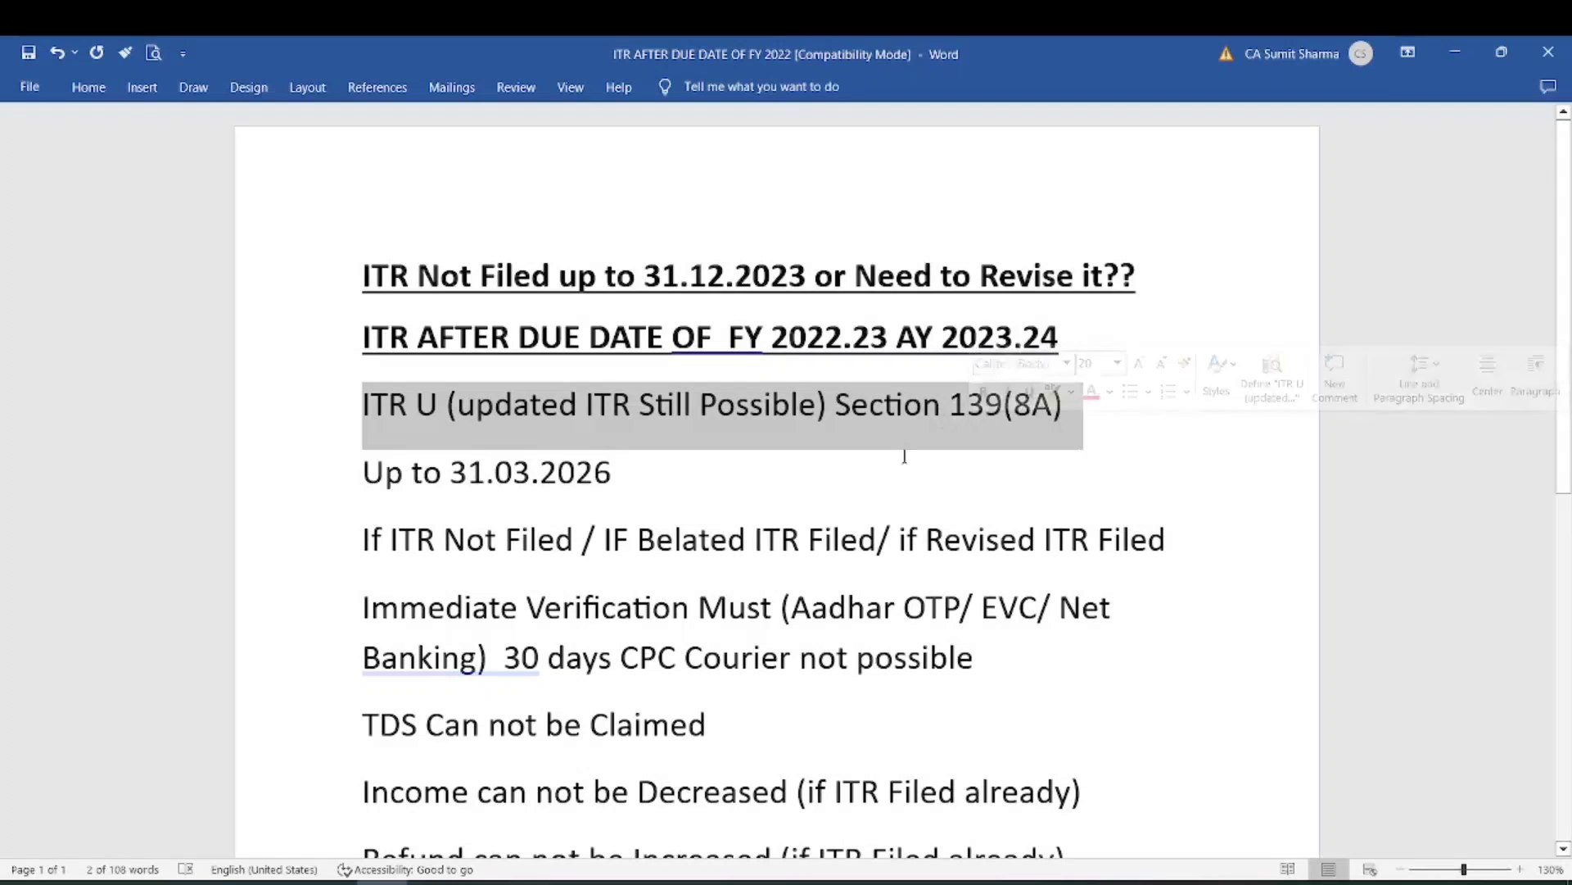
pyautogui.click(742, 465)
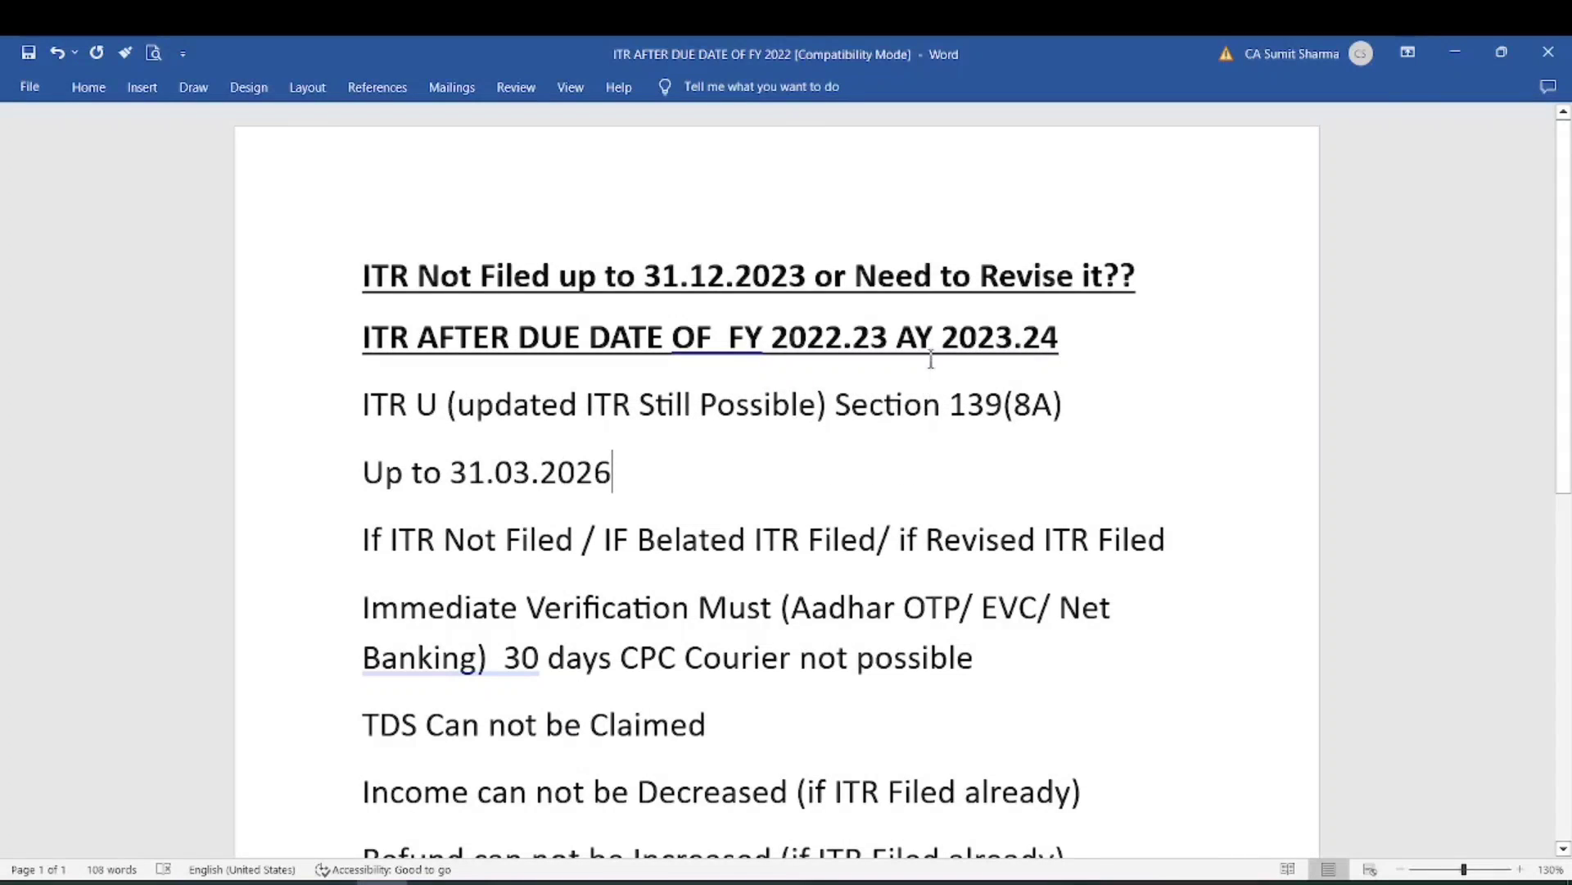
pyautogui.moveTo(944, 335); pyautogui.dragTo(1049, 350)
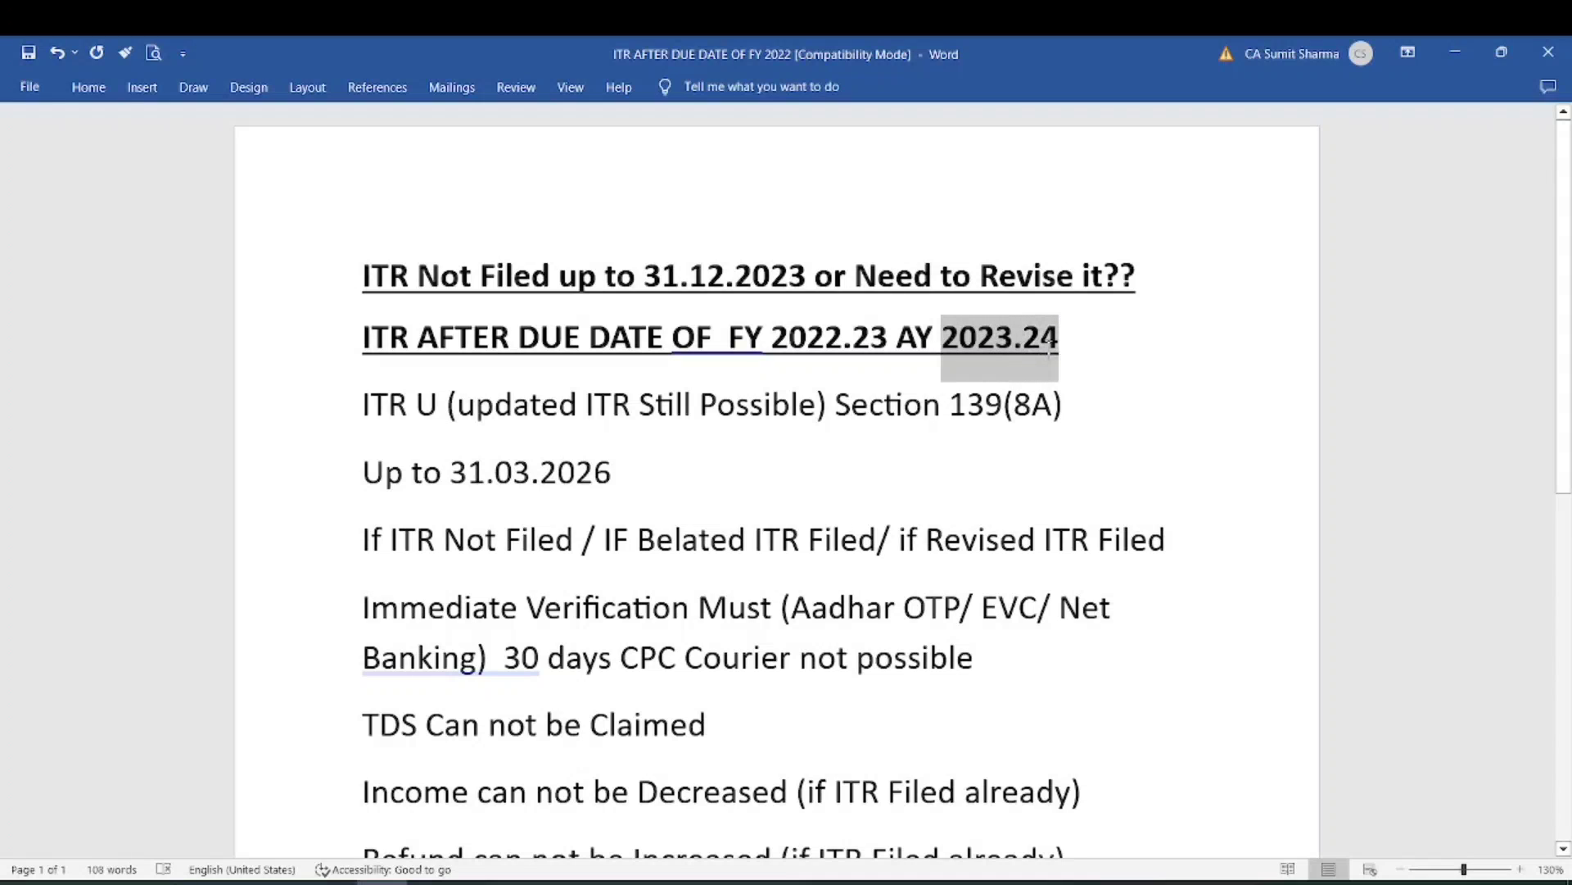
pyautogui.moveTo(363, 475); pyautogui.dragTo(606, 483)
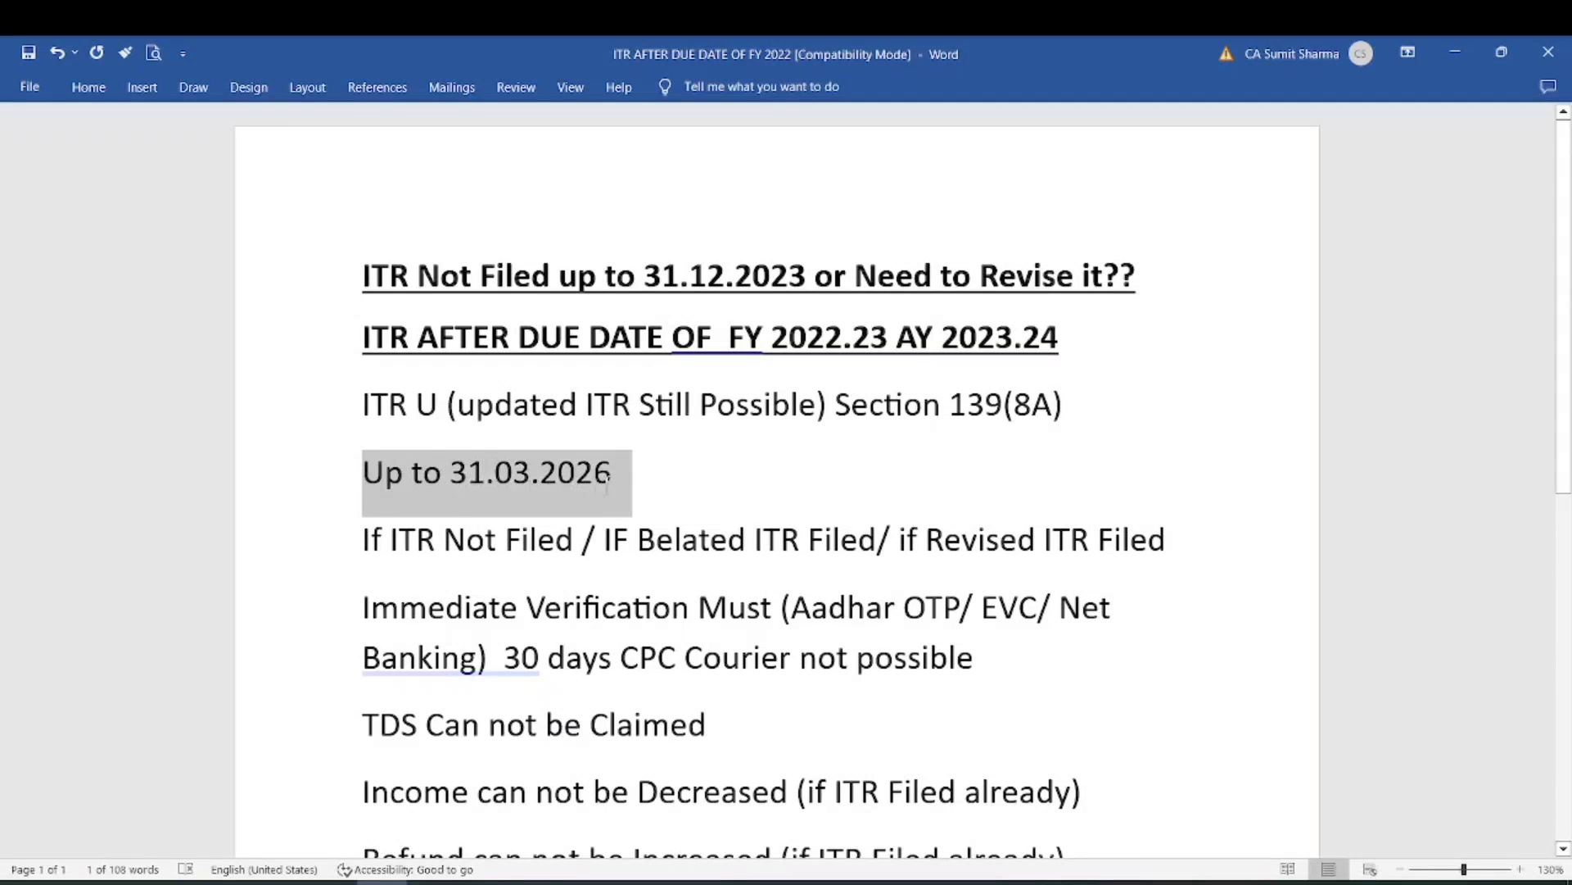
pyautogui.click(556, 544)
pyautogui.moveTo(373, 542); pyautogui.dragTo(1162, 568)
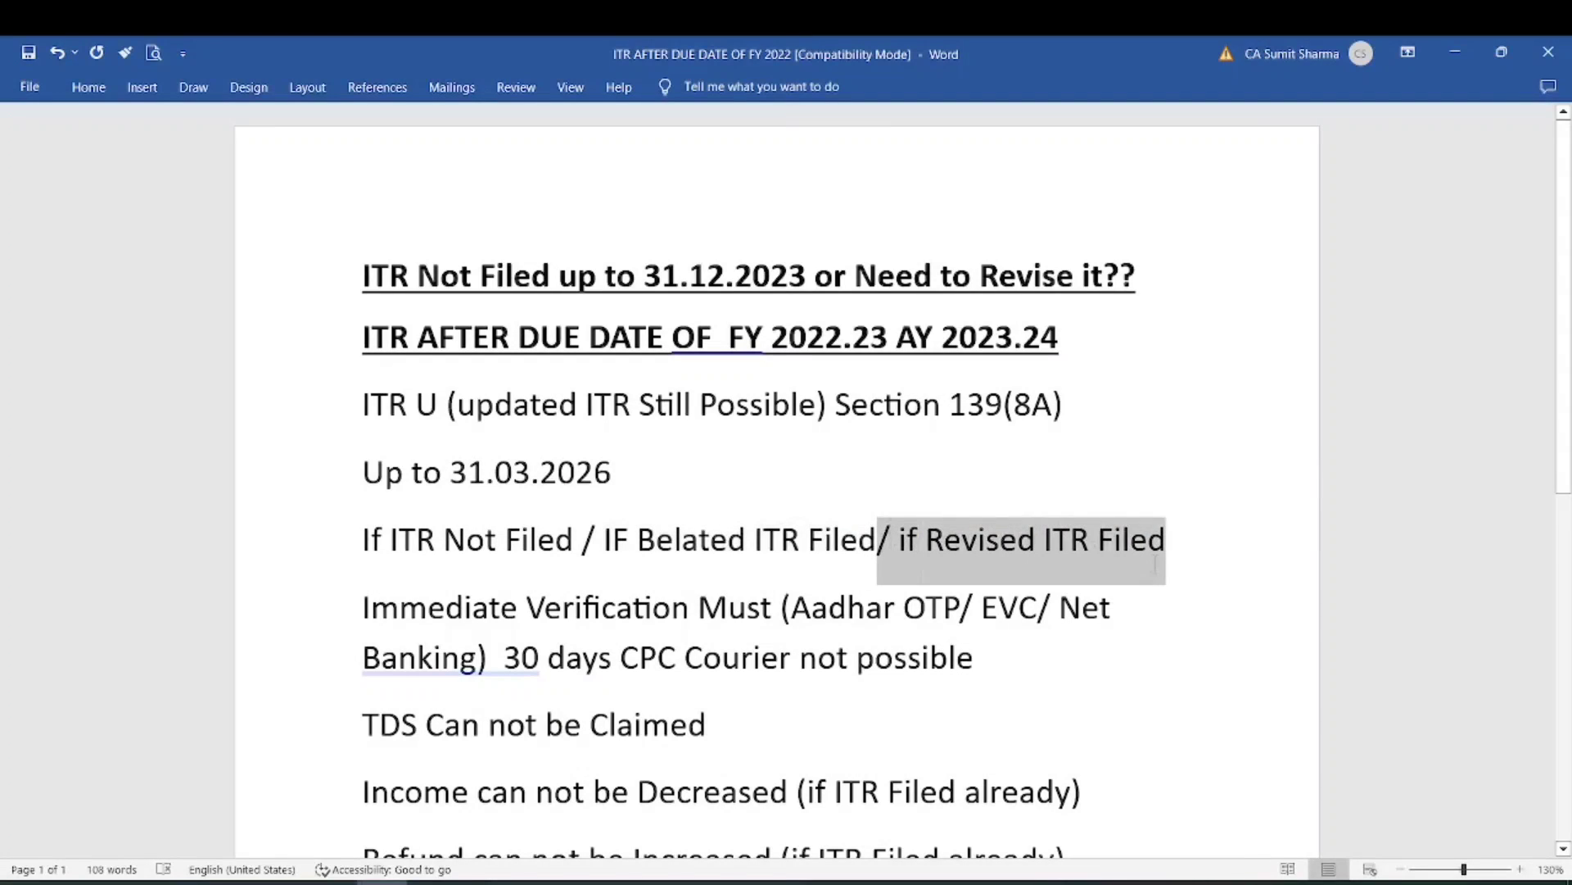
pyautogui.click(1018, 478)
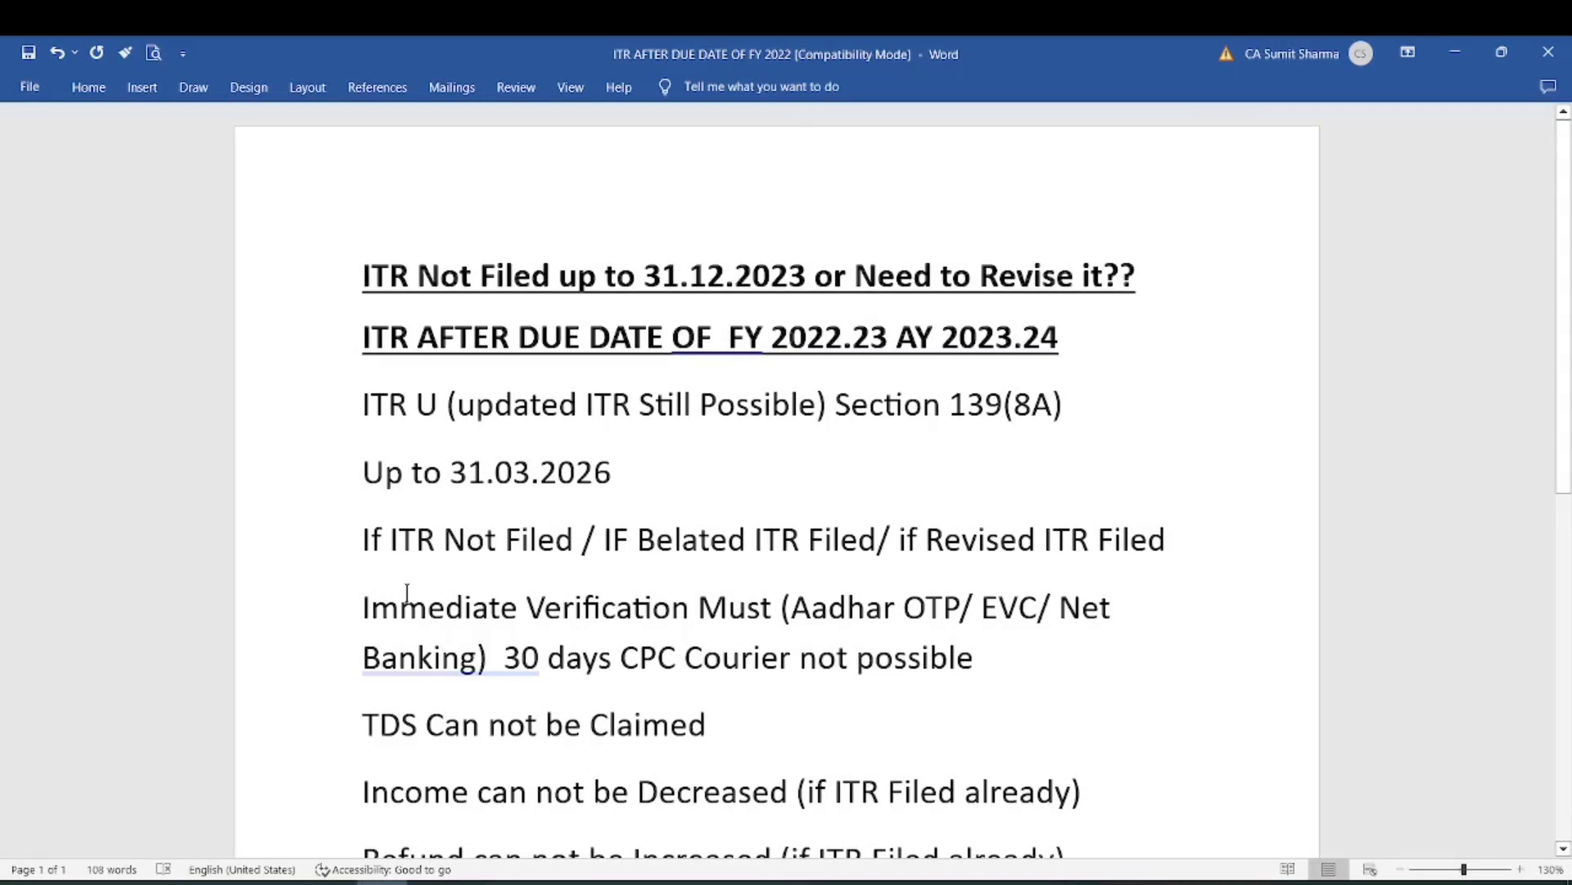
# - Review the notes on immediate verification, TDS claims, and the income, refund and loss return restrictions
pyautogui.moveTo(361, 603); pyautogui.dragTo(715, 610)
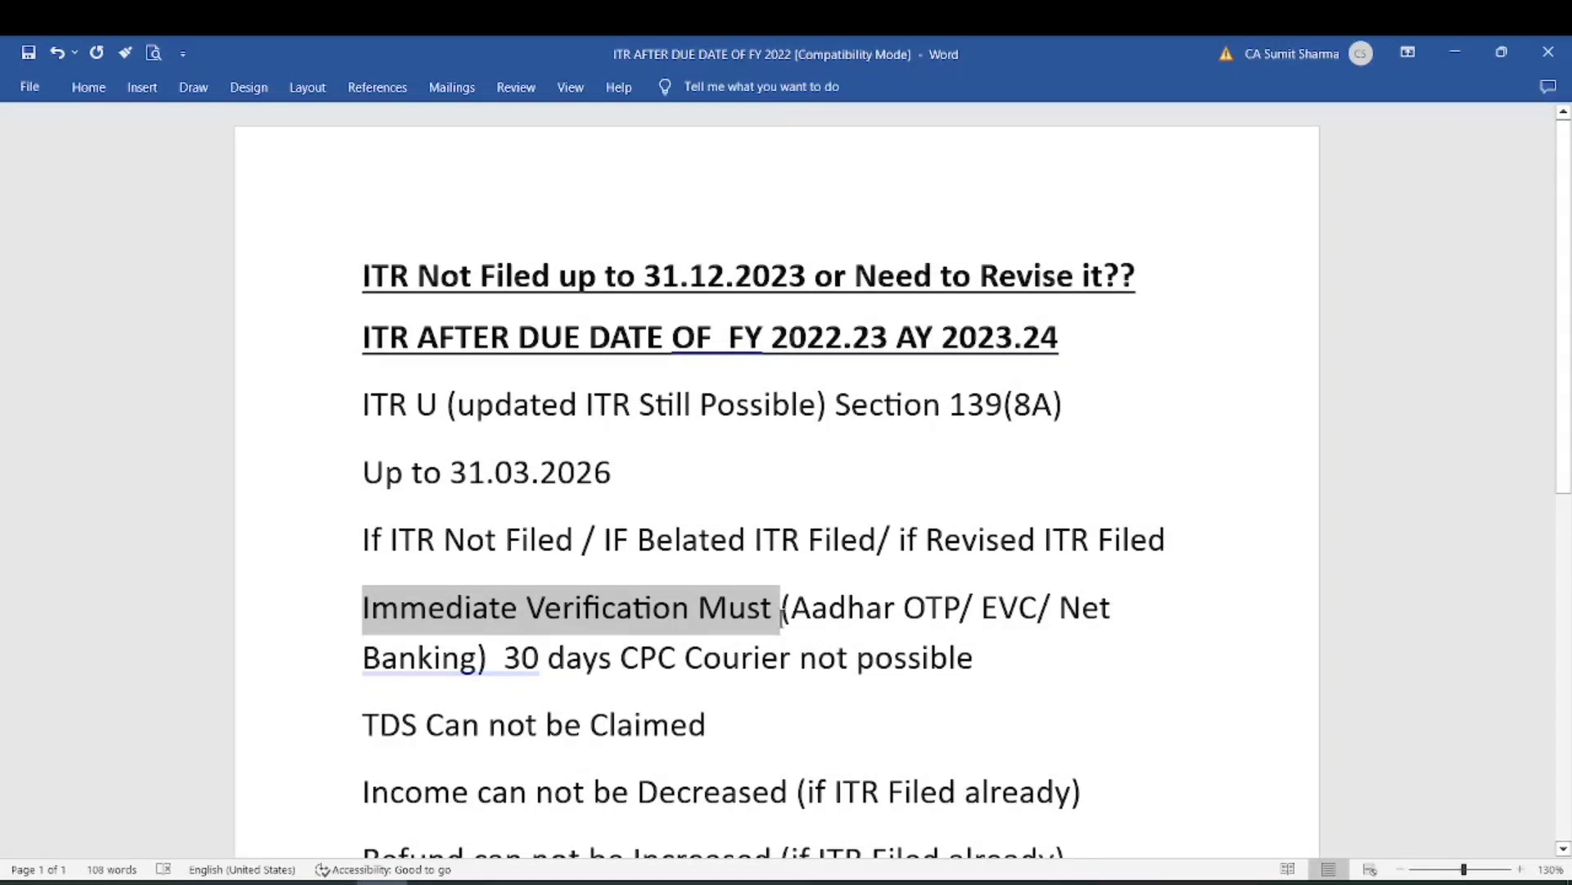
pyautogui.moveTo(782, 610); pyautogui.dragTo(483, 657)
pyautogui.scroll(-4, 568, 381)
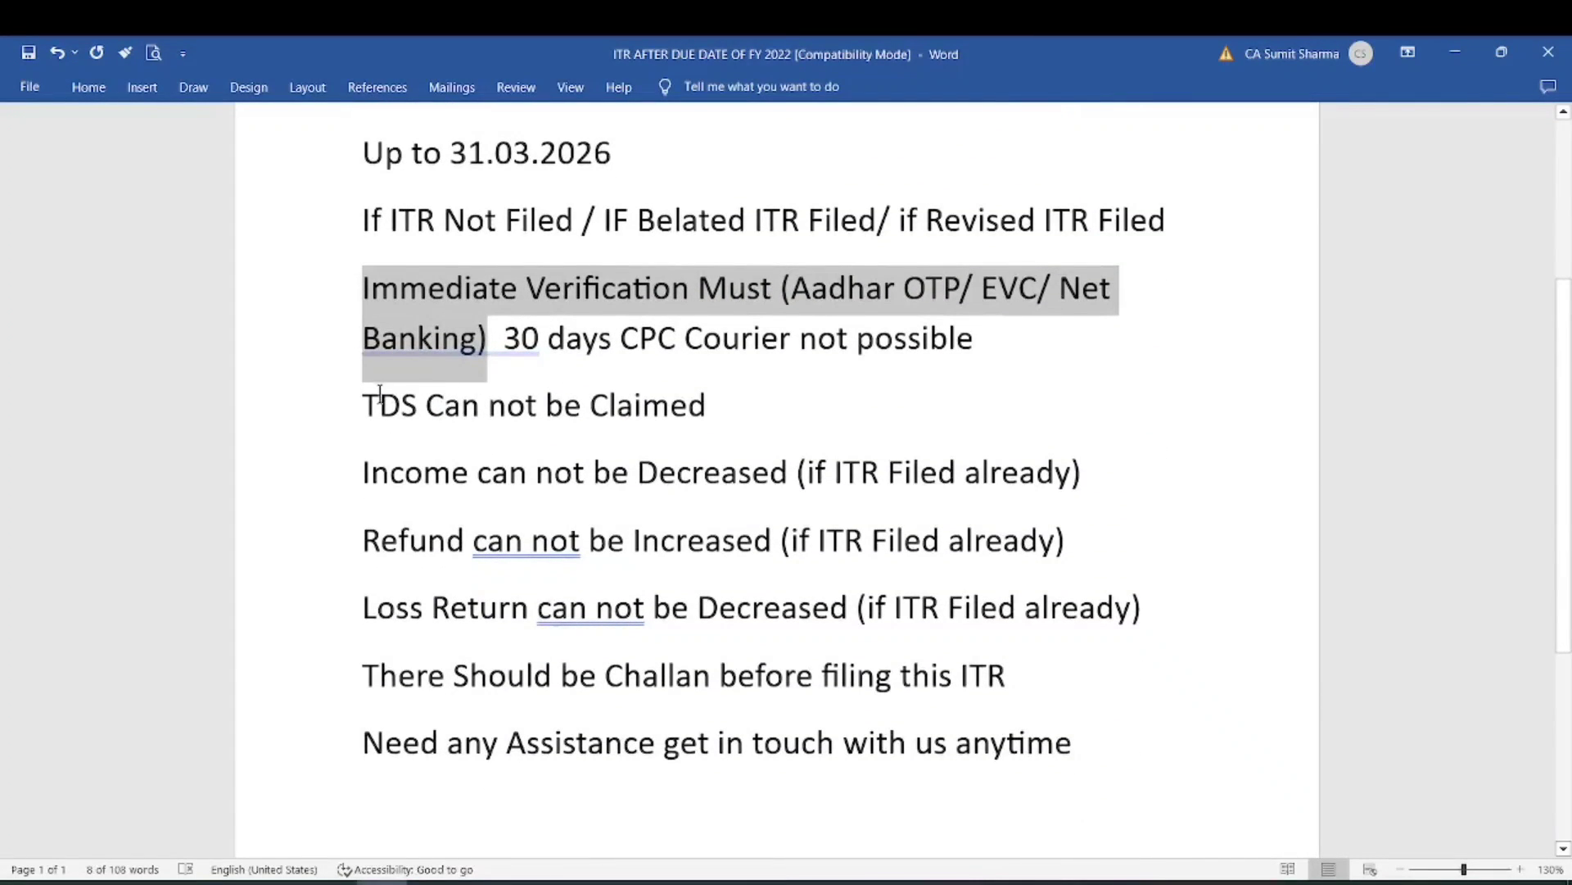
pyautogui.moveTo(366, 405); pyautogui.dragTo(694, 426)
pyautogui.click(731, 434)
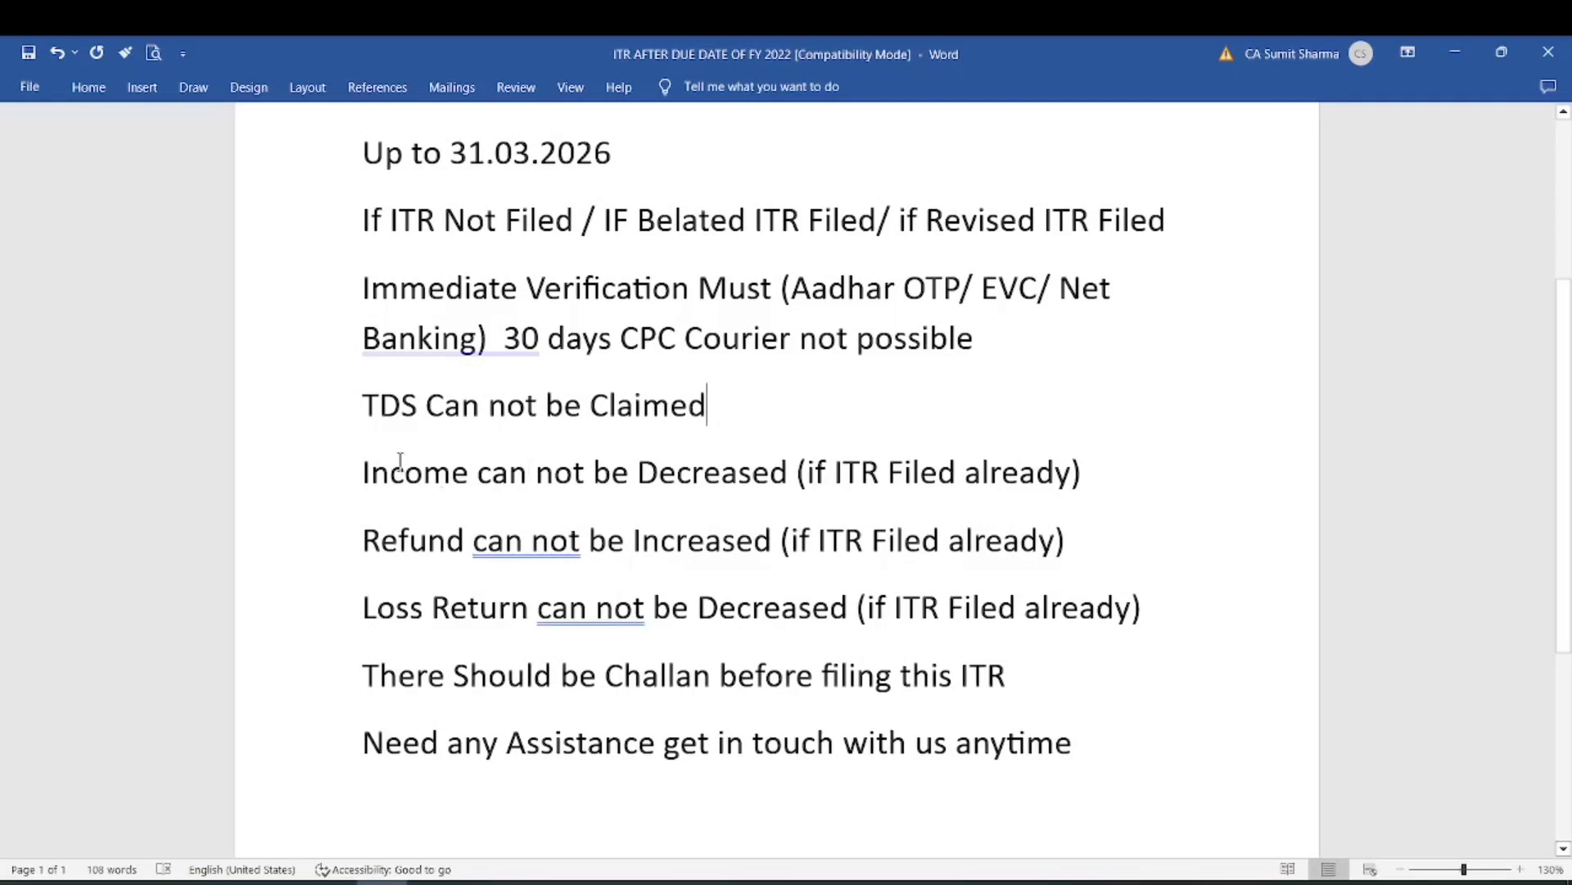
pyautogui.moveTo(363, 463); pyautogui.dragTo(793, 490)
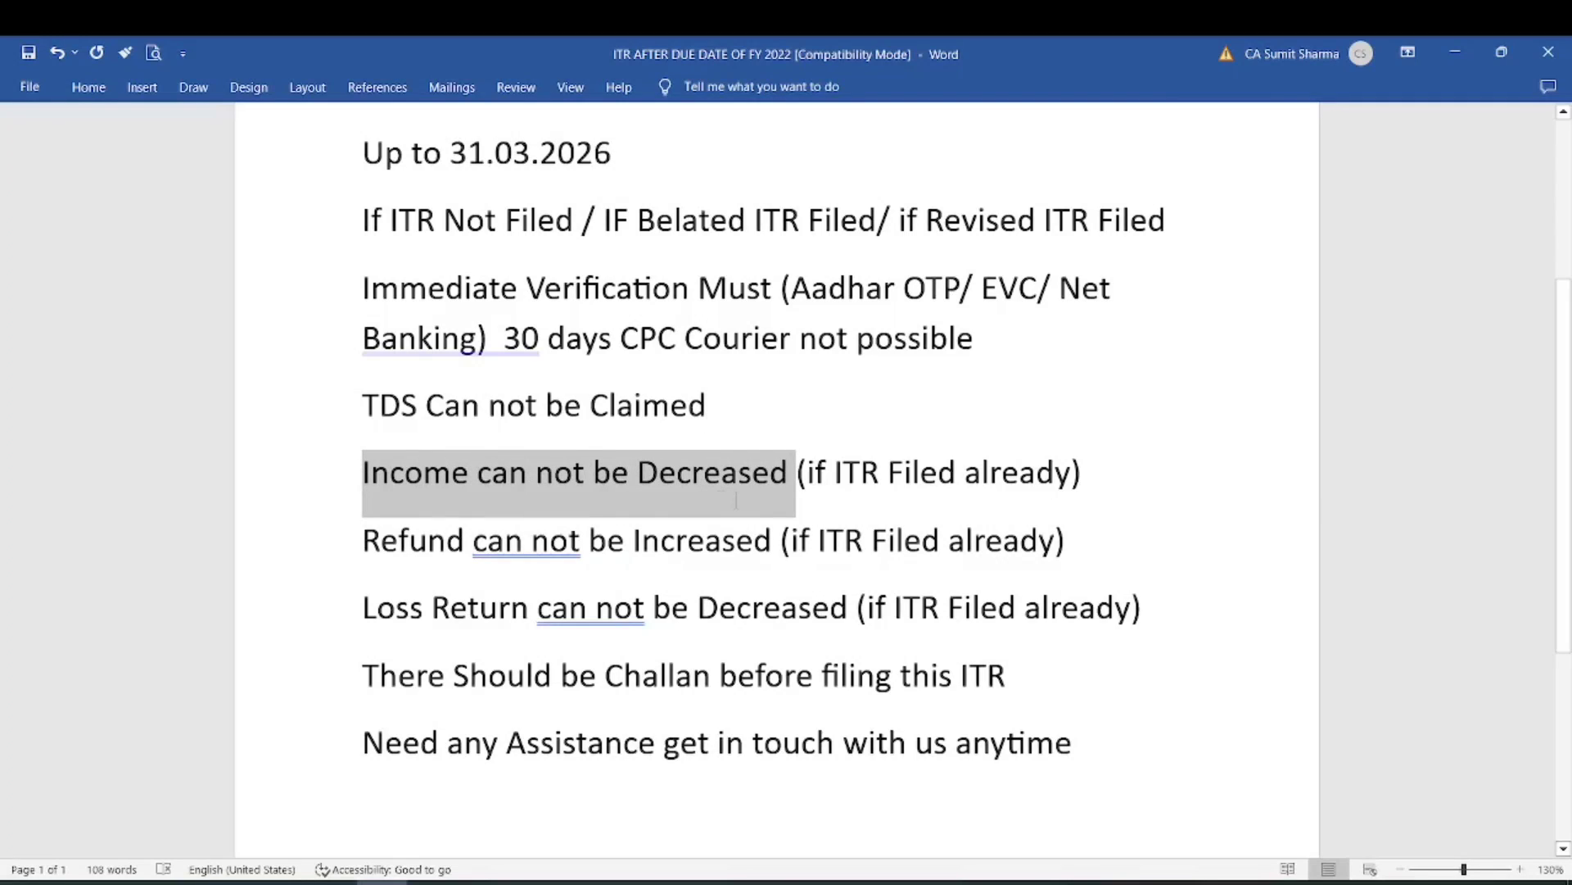
pyautogui.click(739, 411)
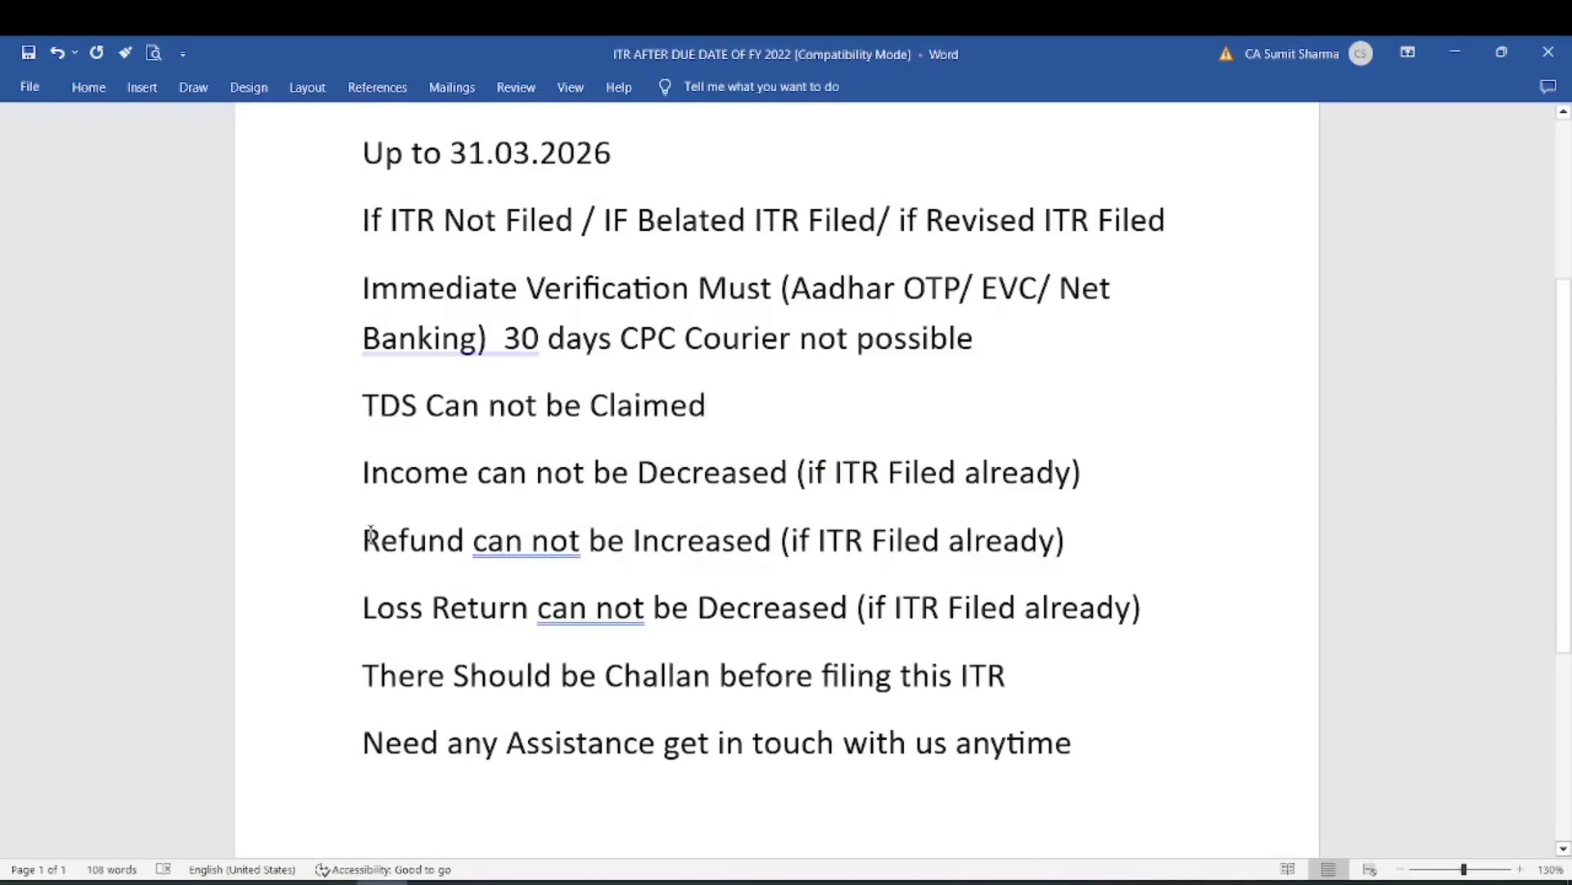
pyautogui.moveTo(363, 541); pyautogui.dragTo(761, 562)
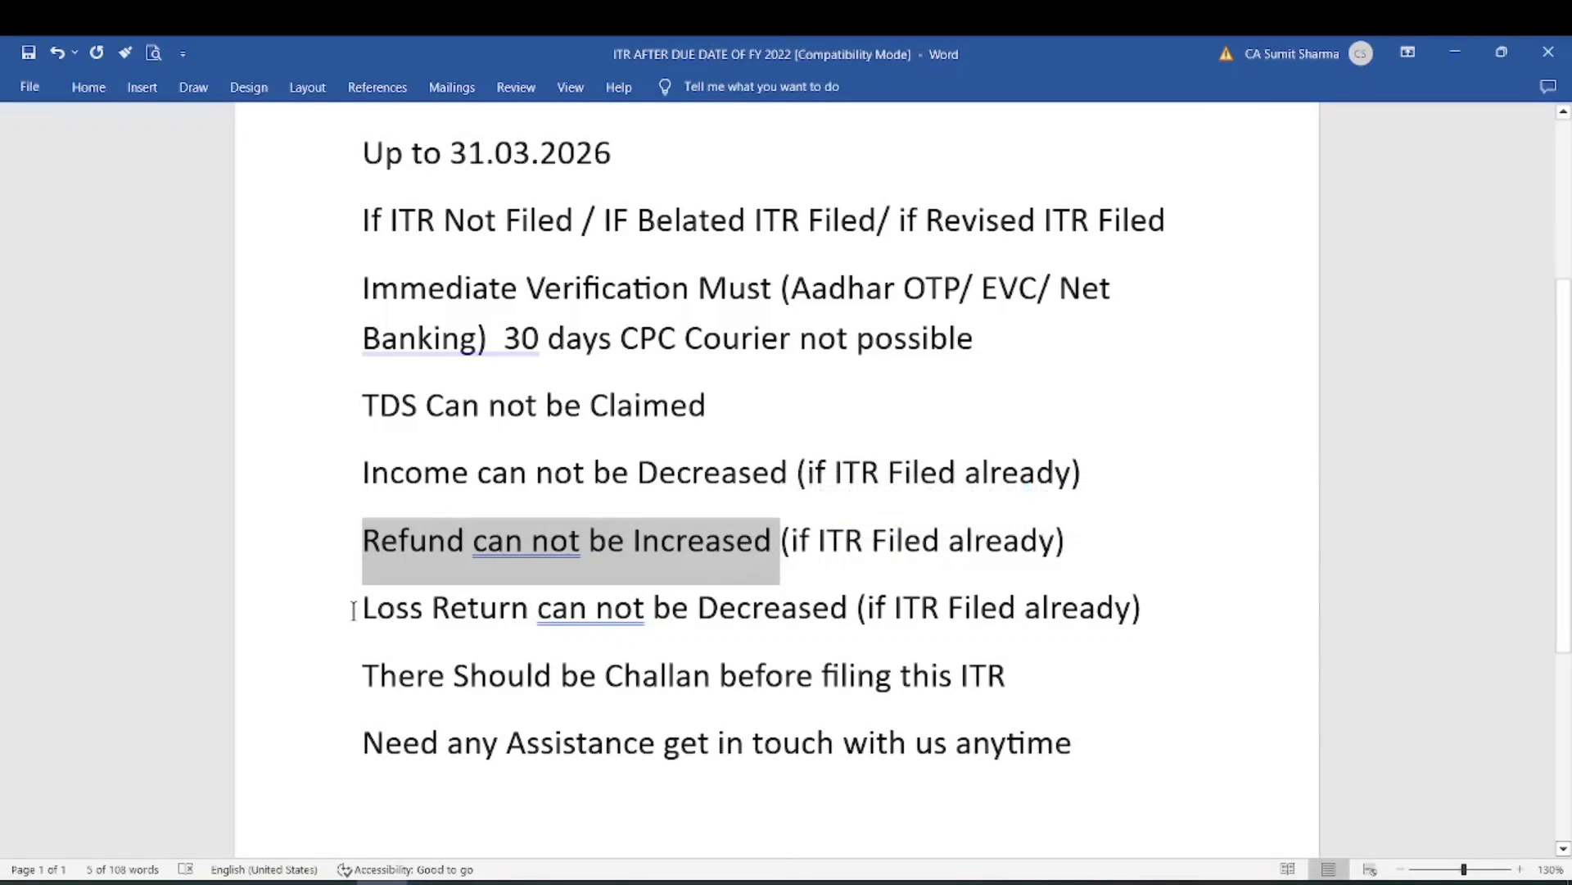
pyautogui.moveTo(359, 609); pyautogui.dragTo(500, 604)
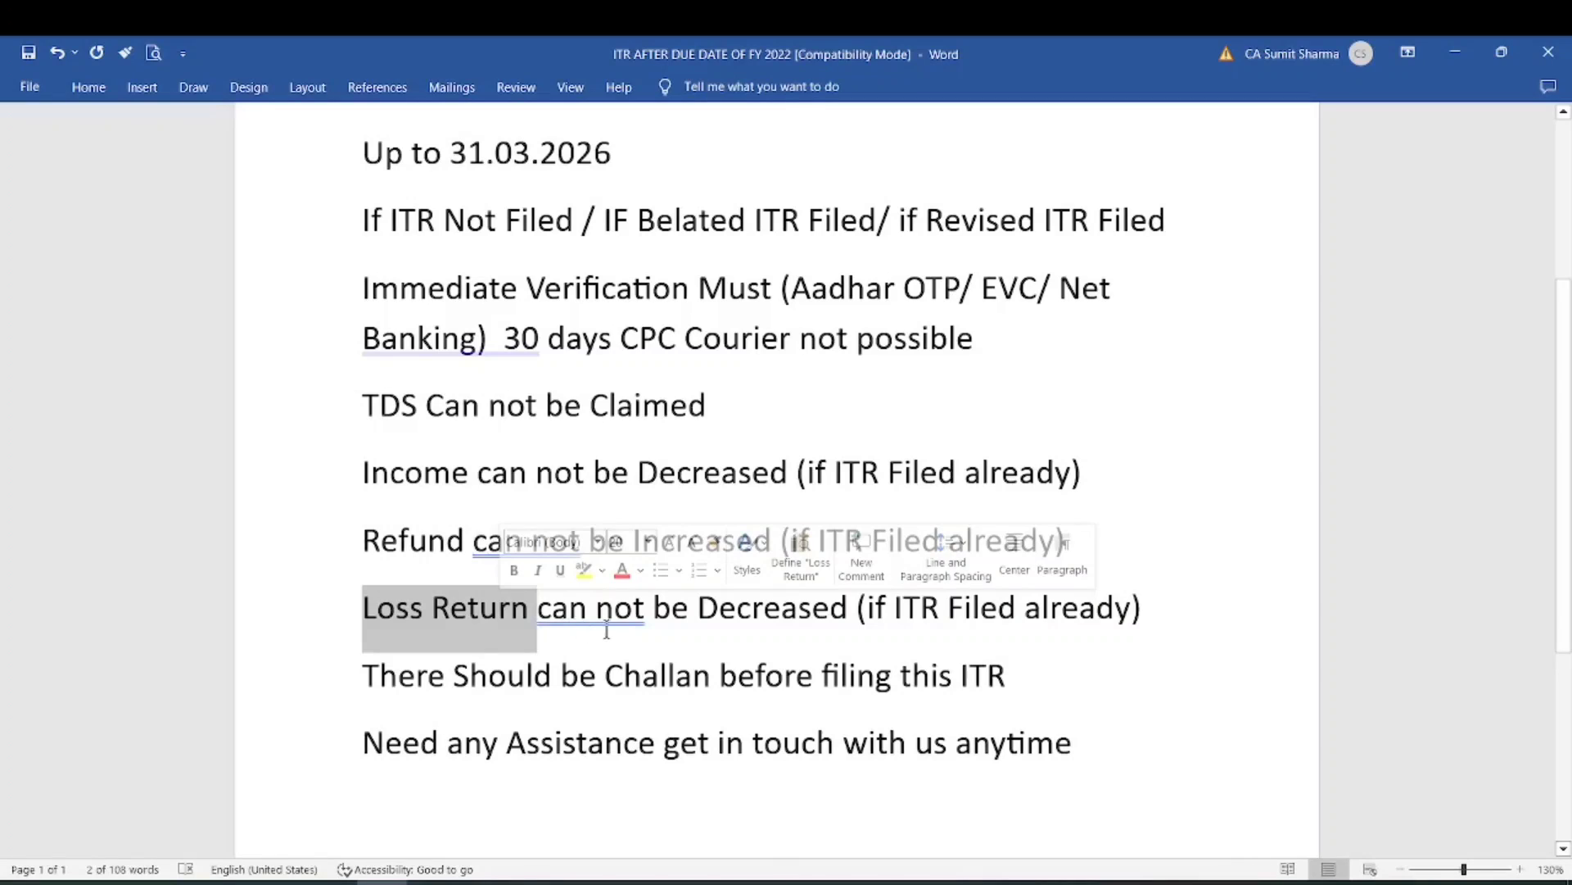
# - Make the line "There Should be Challan before filing this ITR" bold and set its font size to 24
pyautogui.moveTo(364, 676); pyautogui.dragTo(1023, 680)
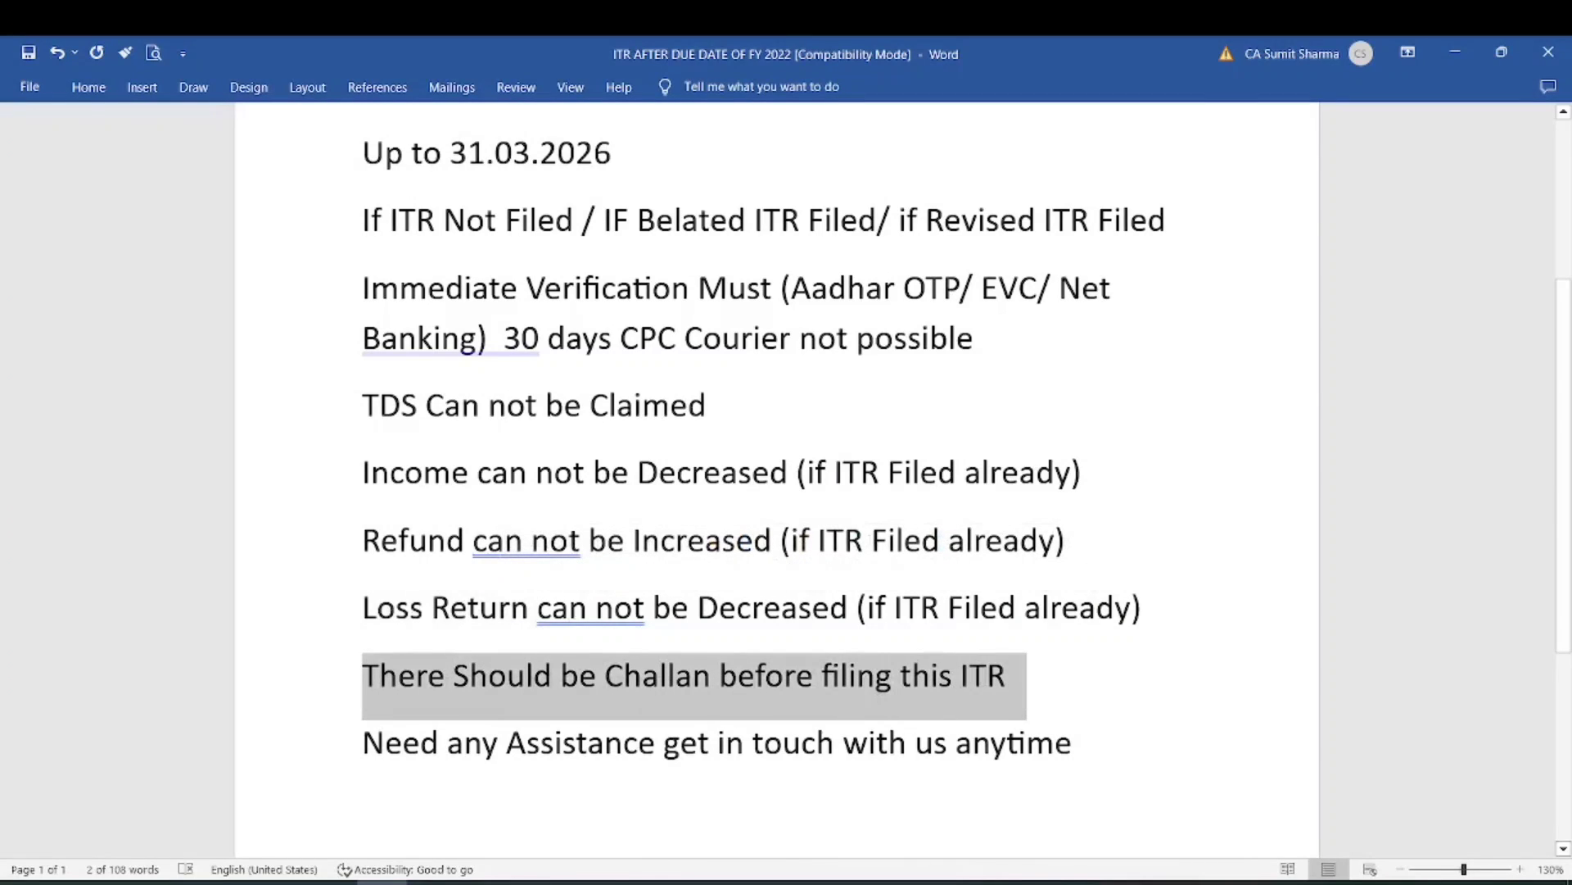
pyautogui.click(94, 88)
pyautogui.click(187, 157)
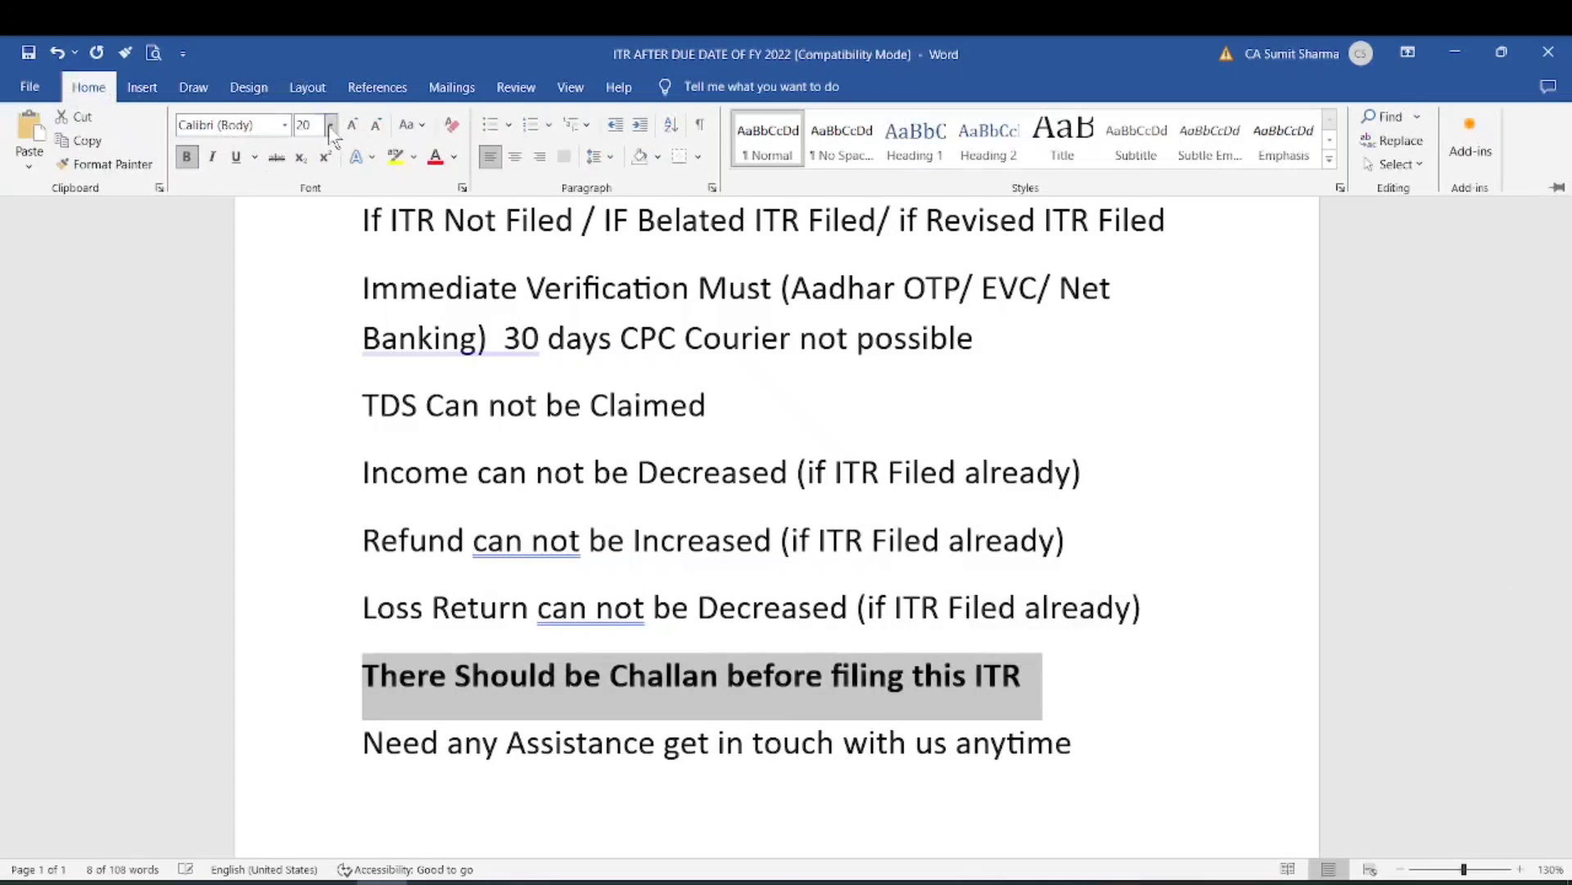
pyautogui.click(354, 127)
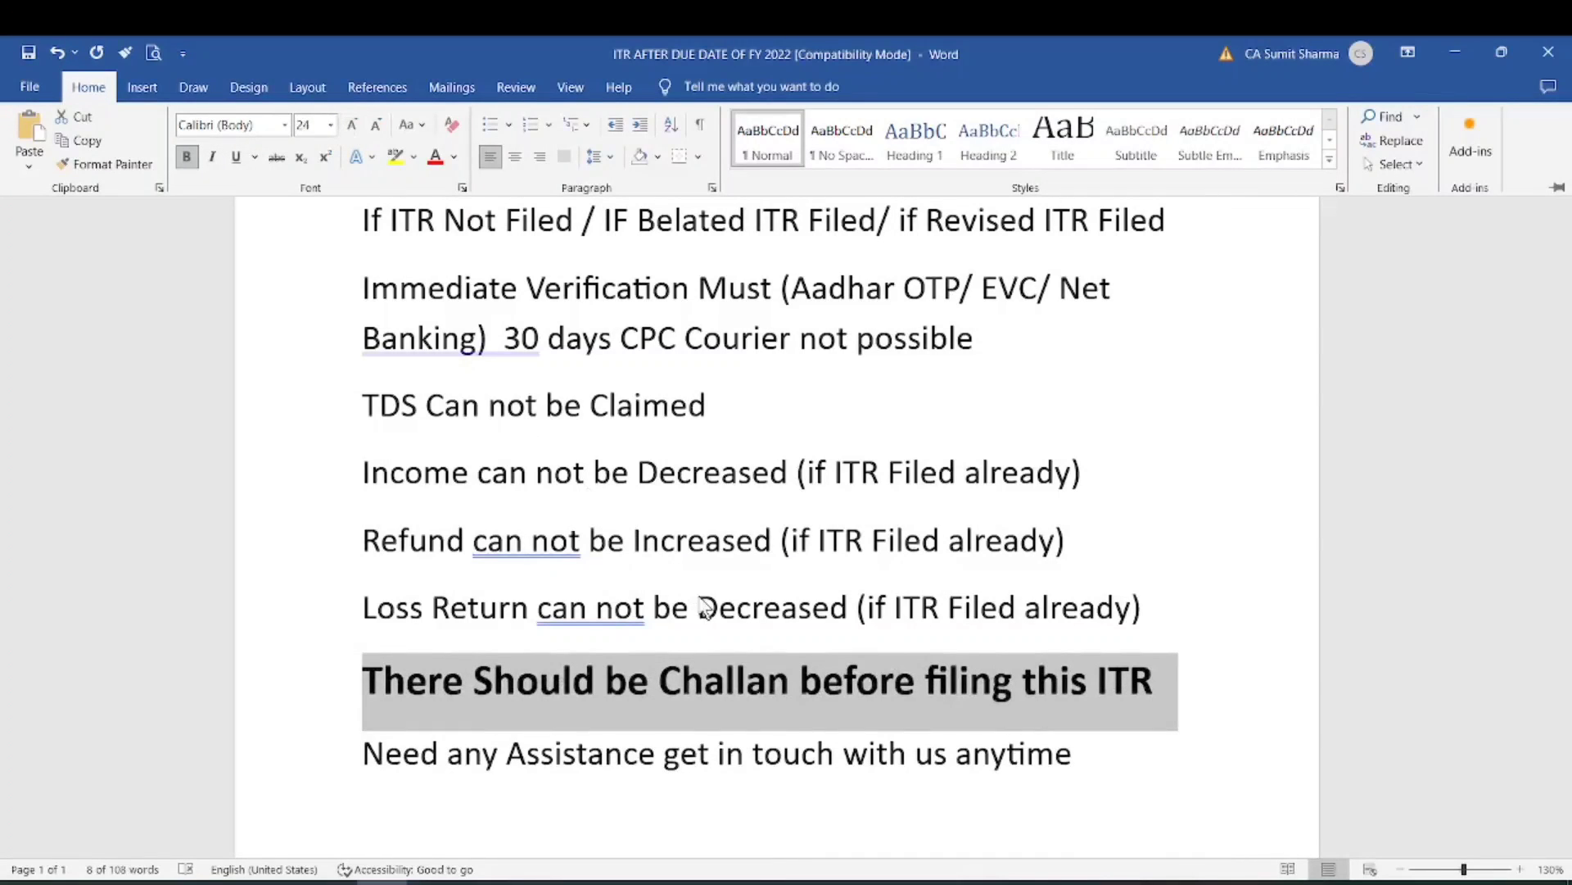
pyautogui.click(805, 726)
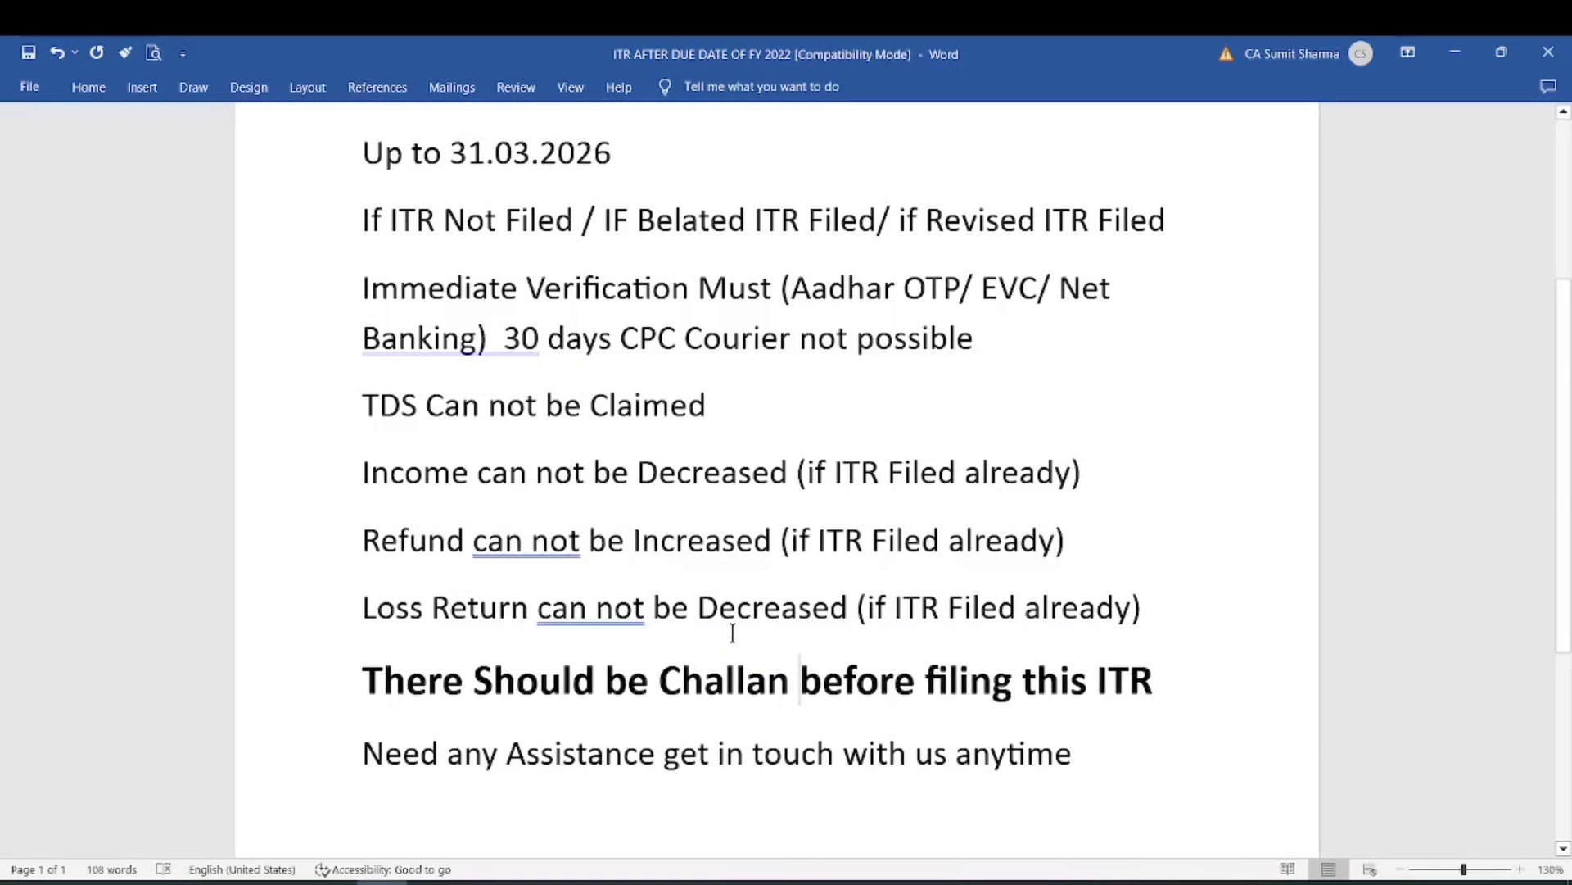
# - Add a new line reading "20000. 19000- 1000" below the challan sentence
pyautogui.click(1170, 683)
pyautogui.press('Return')
pyautogui.write('20000')
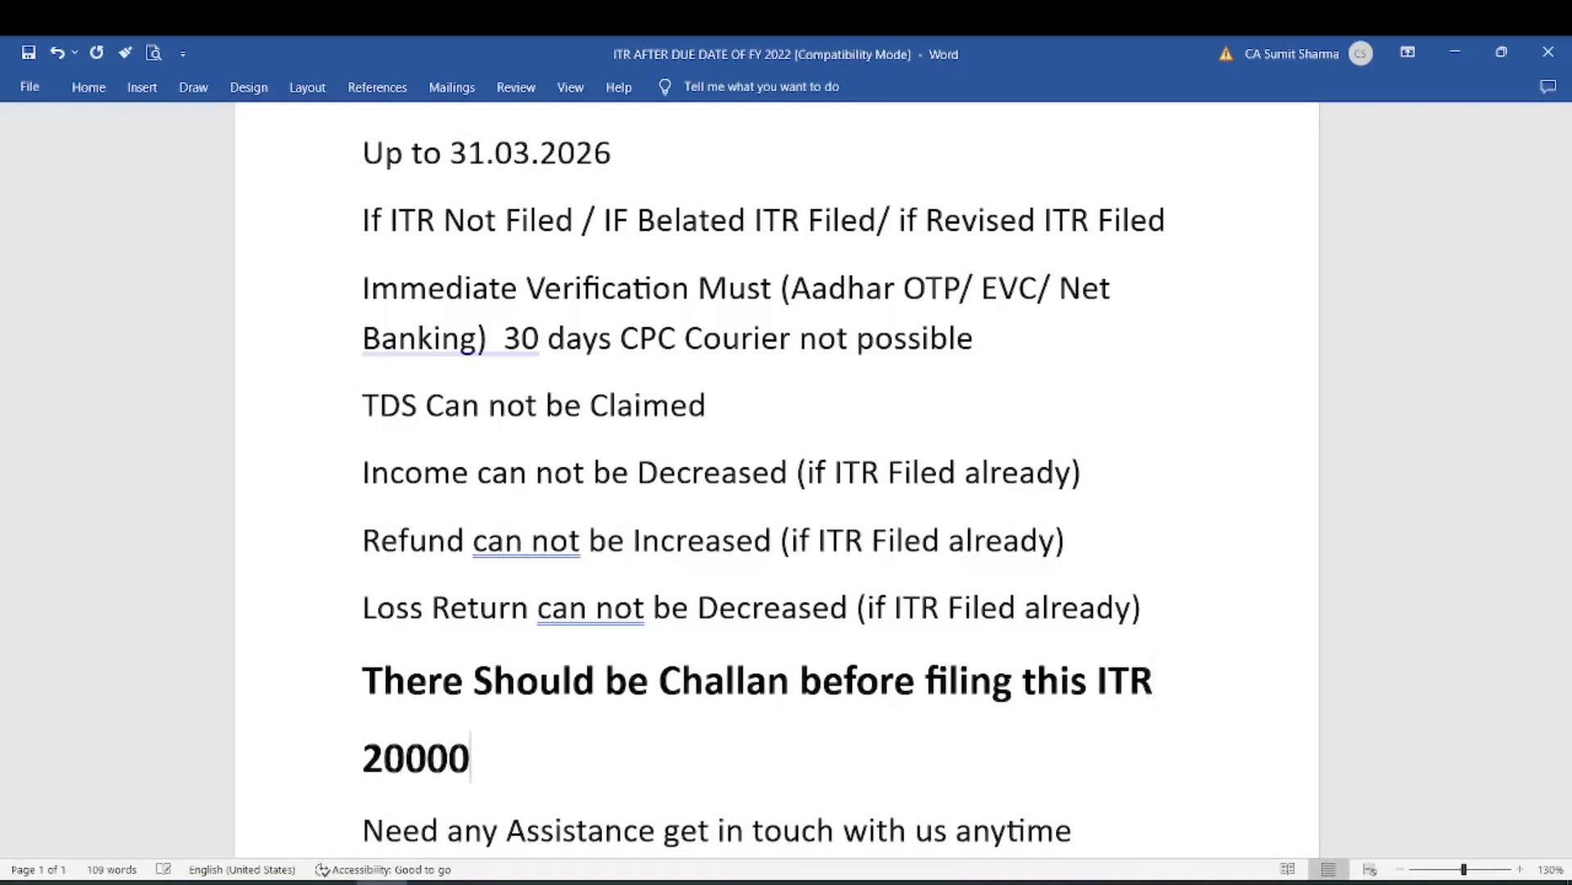
pyautogui.write('. 25000')
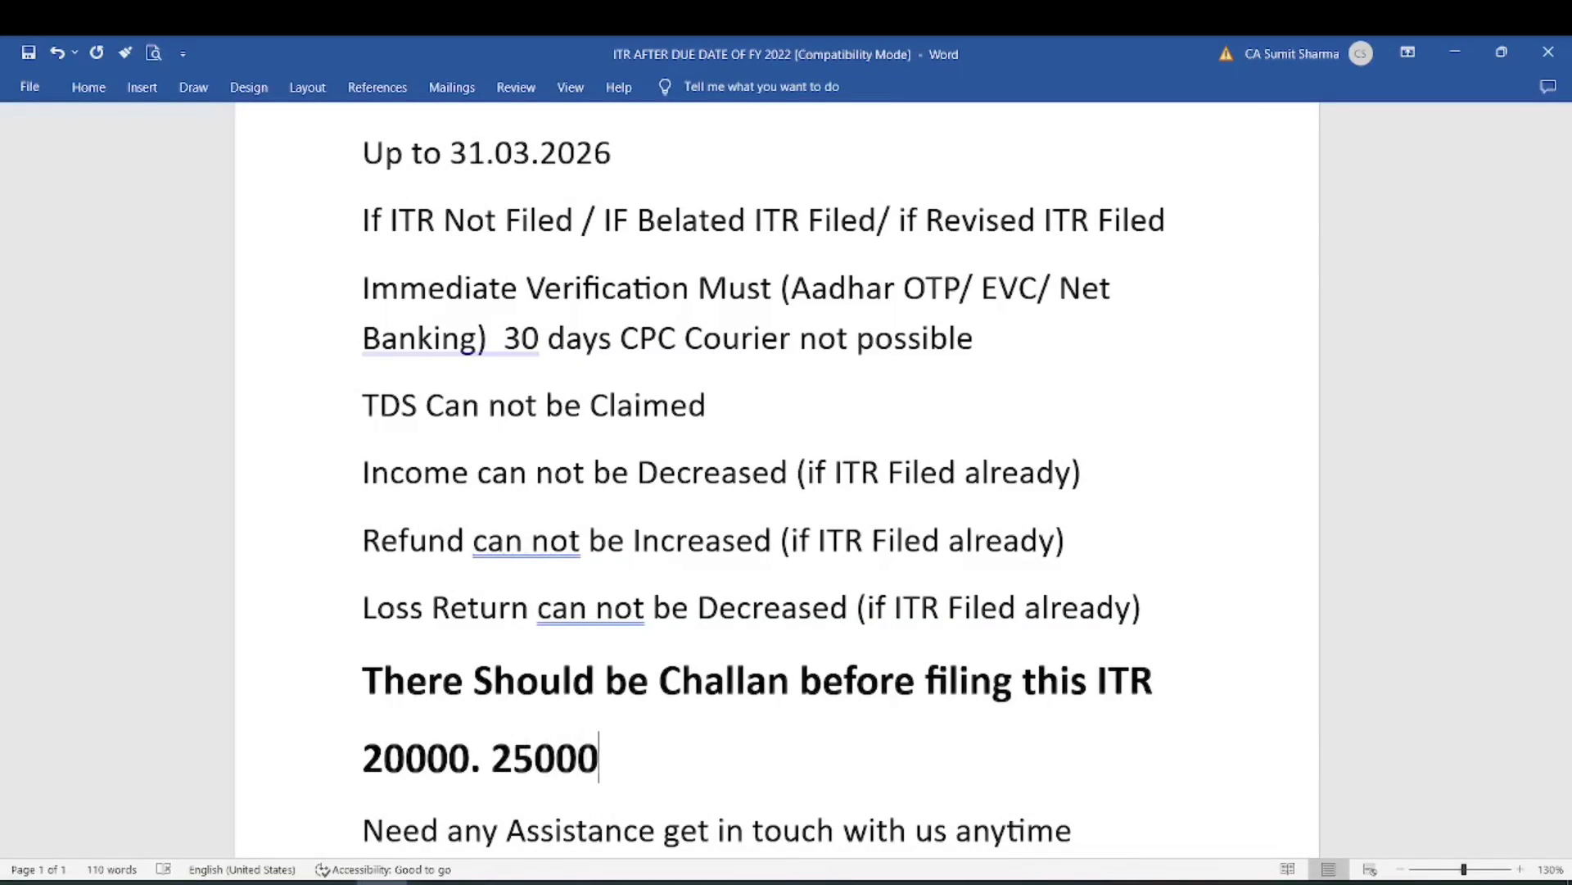
pyautogui.press('BackSpace')
pyautogui.press('BackSpace')
pyautogui.press('BackSpace')
pyautogui.press('BackSpace')
pyautogui.press('BackSpace')
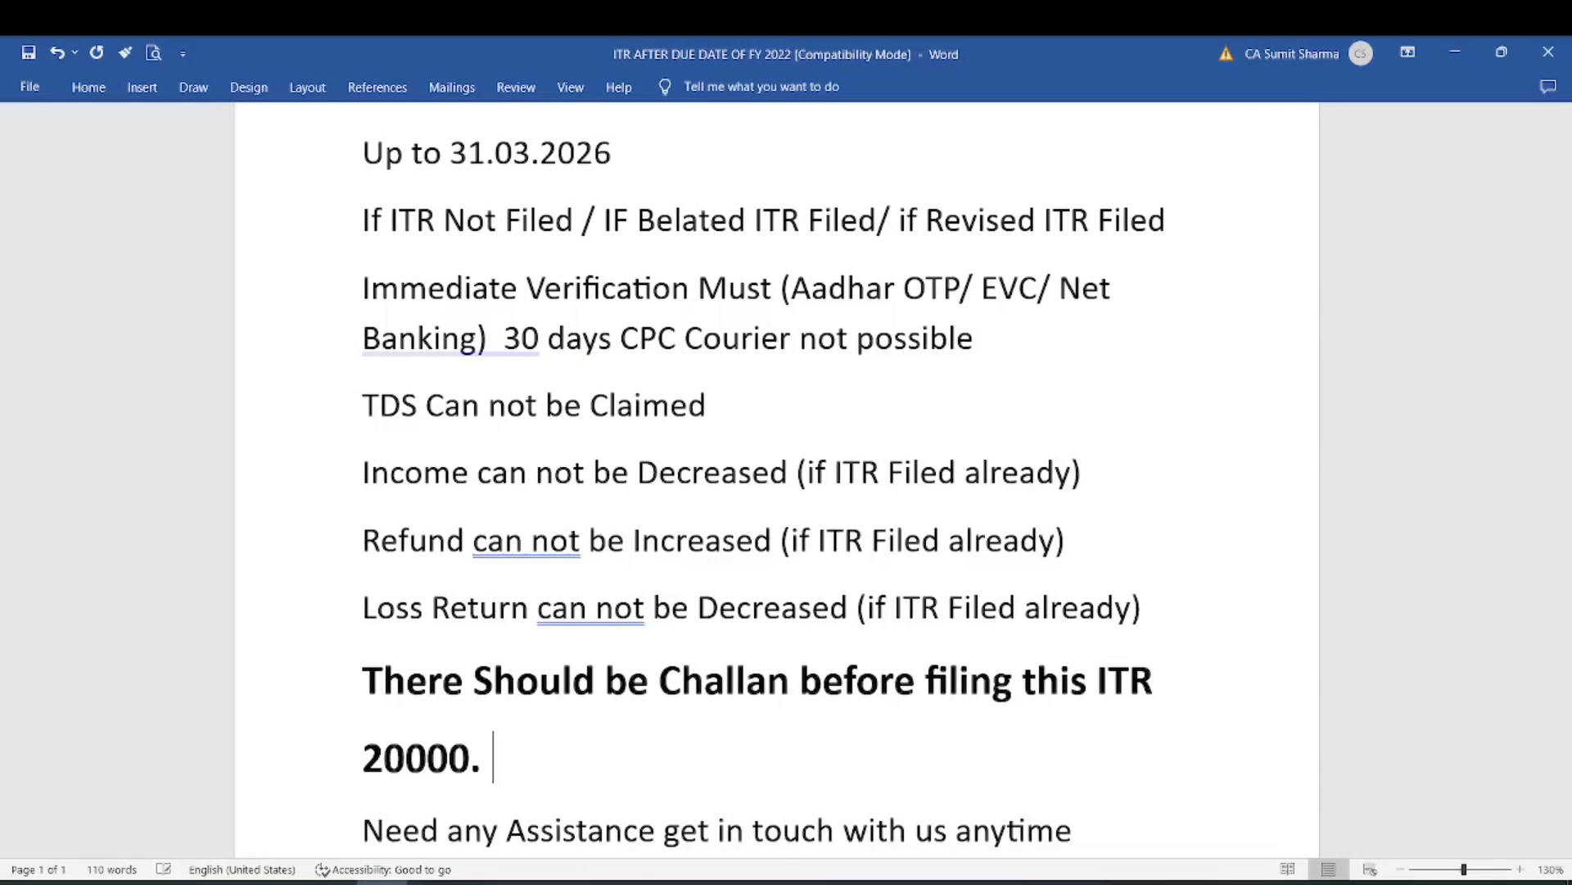
pyautogui.write('19000')
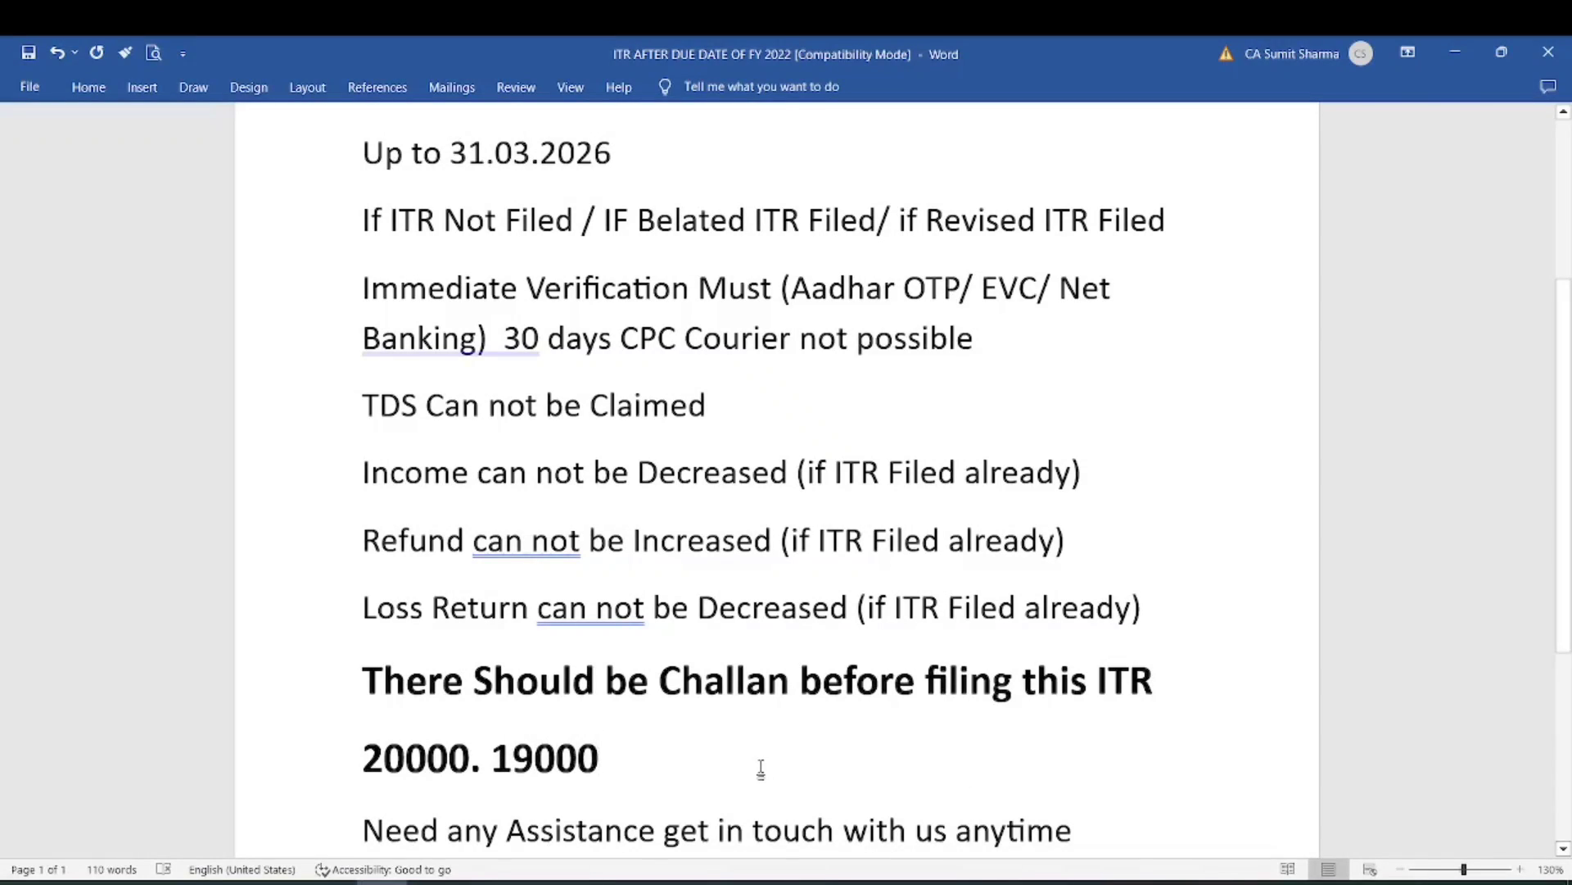
pyautogui.write('- 1000')
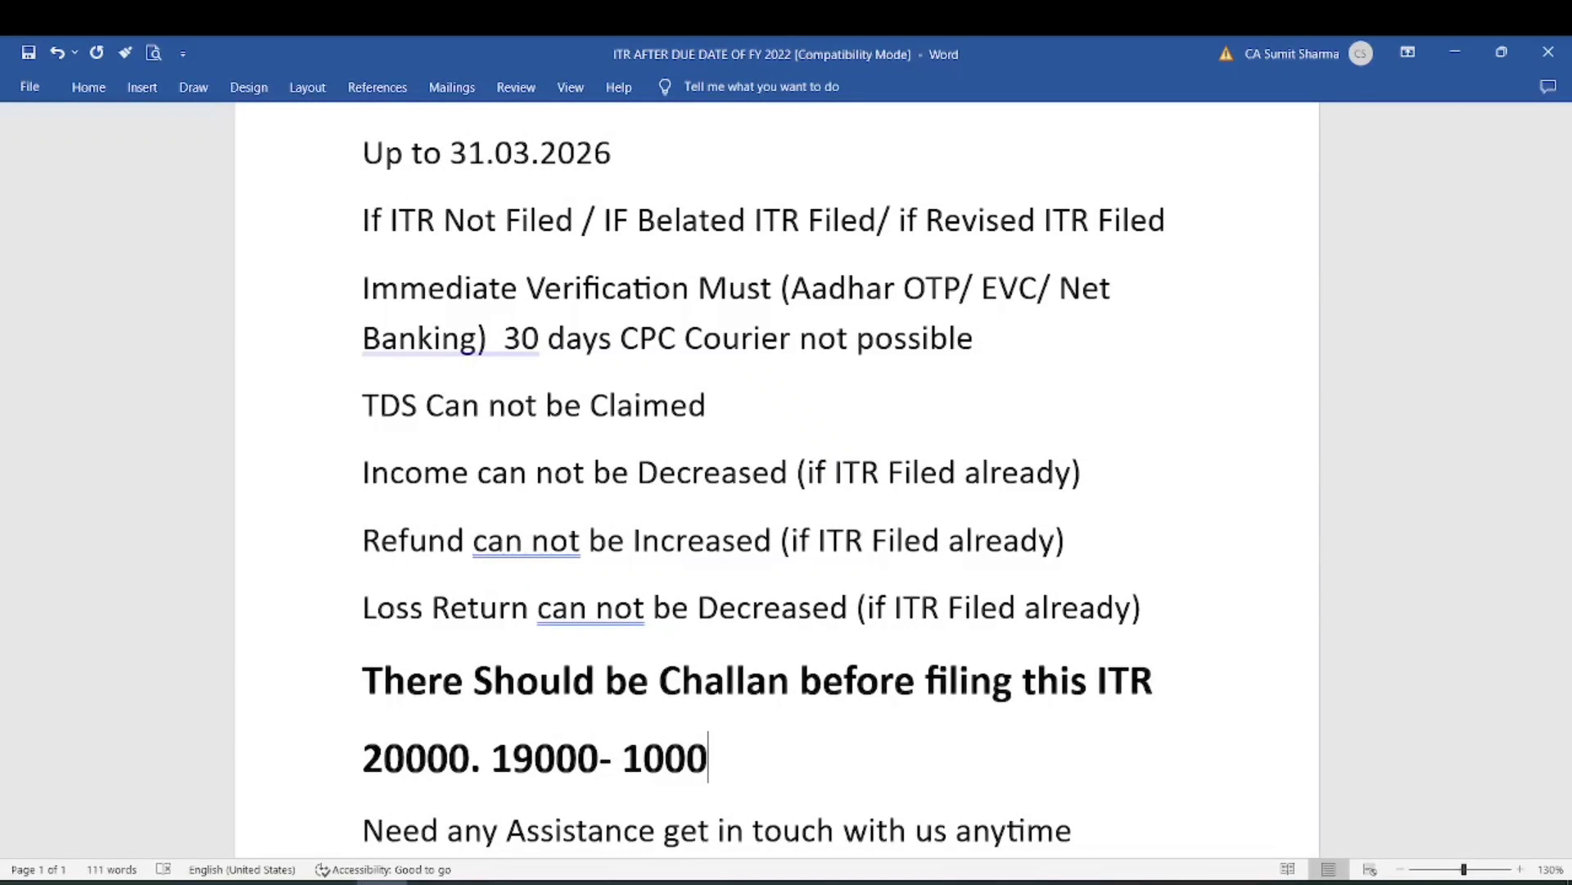
# - Select the closing line "Need any Assistance get in touch with us anytime" to point it out
pyautogui.scroll(-4, 901, 500)
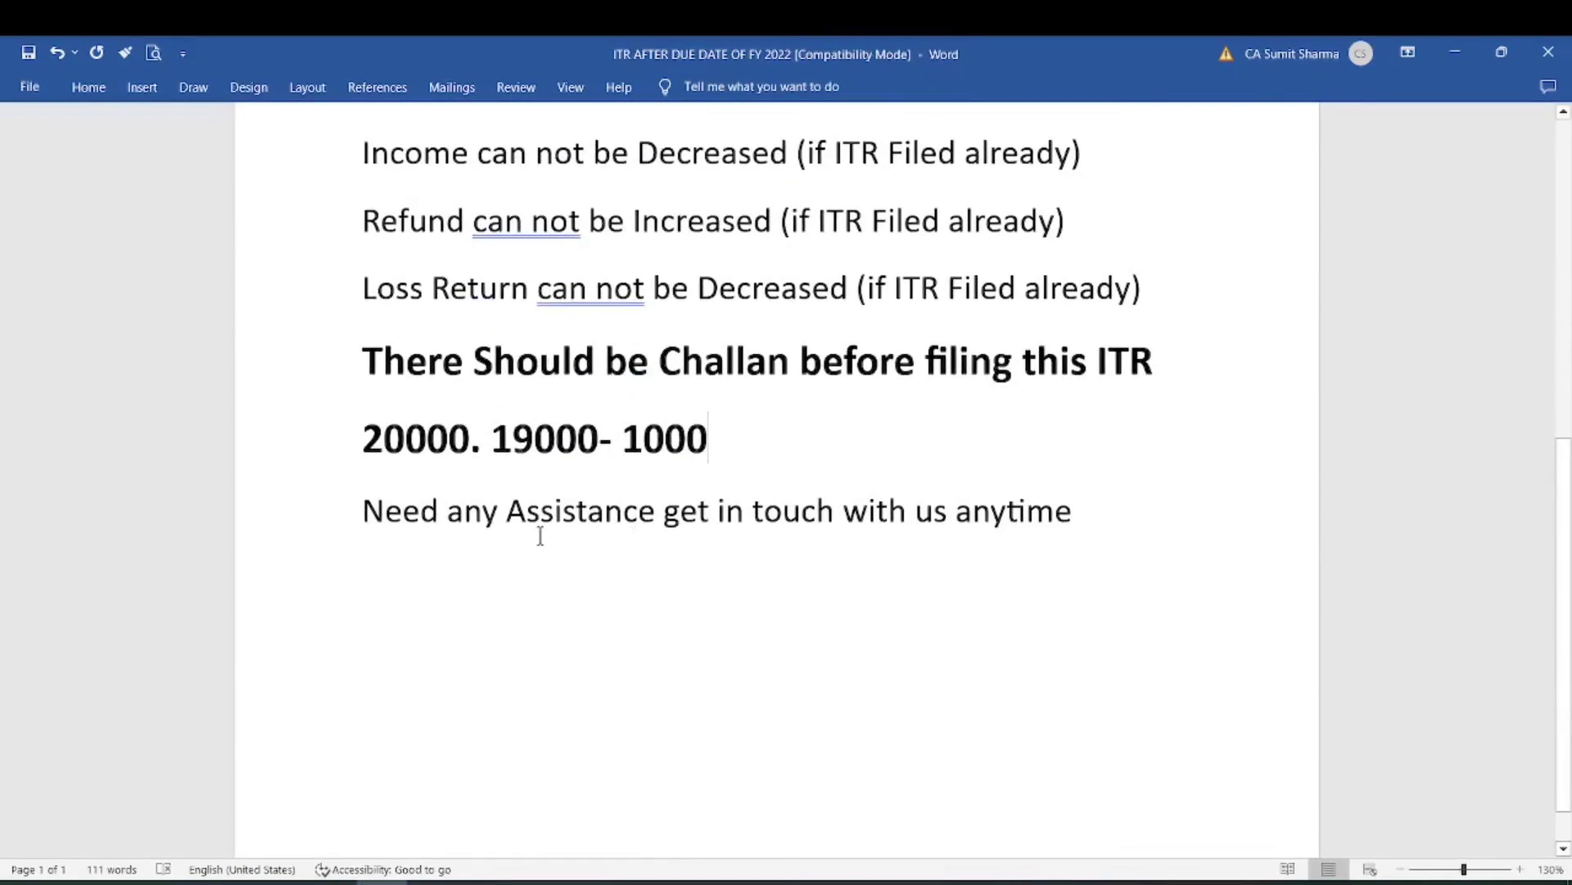
pyautogui.moveTo(363, 512); pyautogui.dragTo(554, 528)
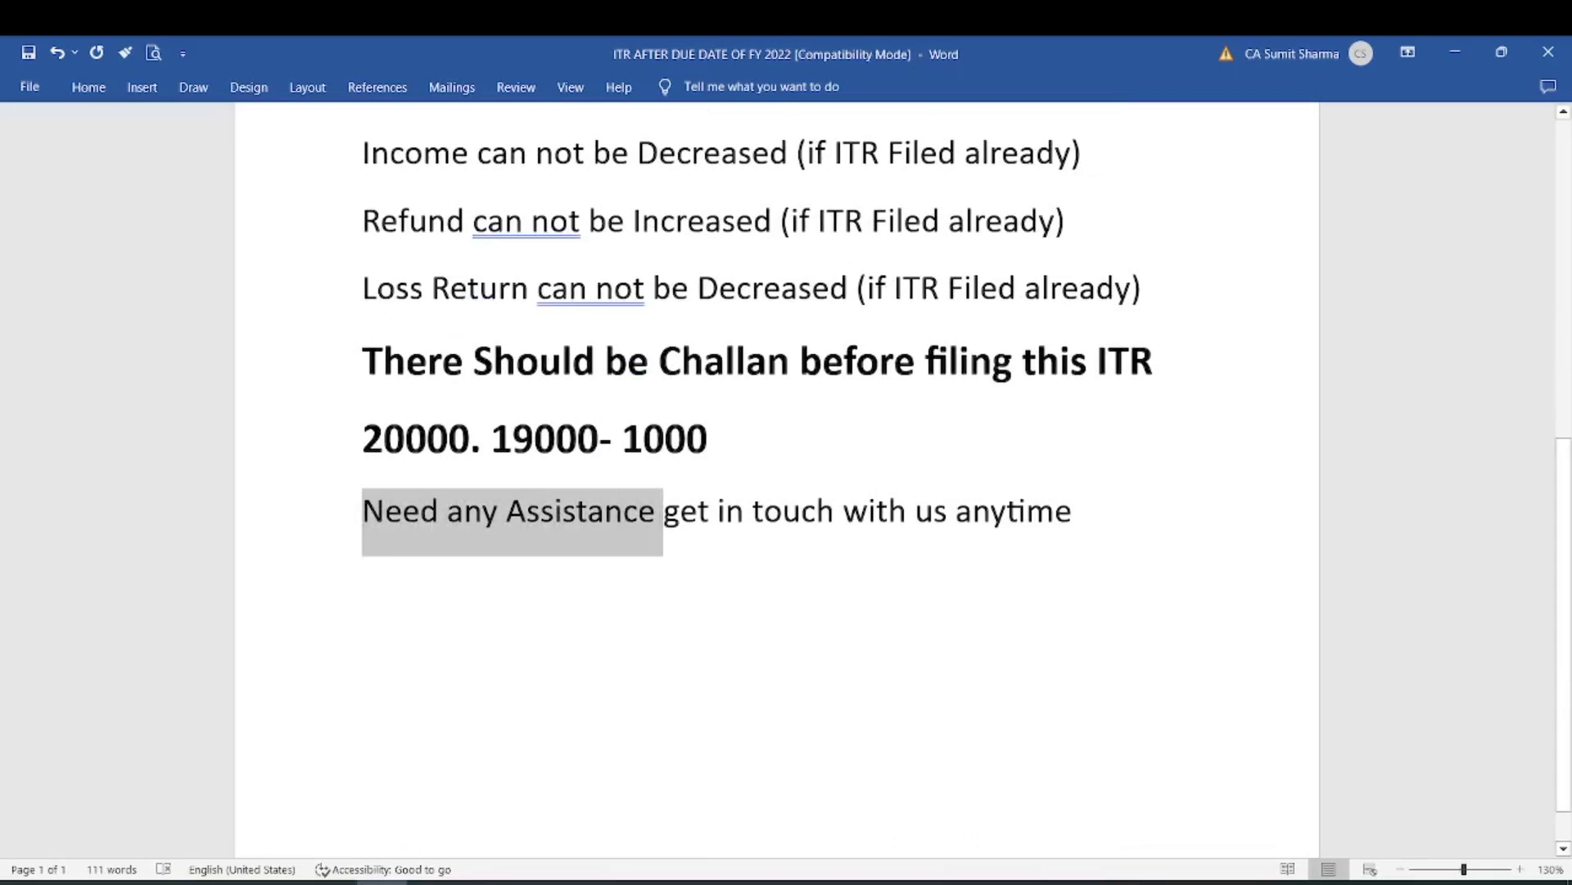
pyautogui.moveTo(664, 524); pyautogui.dragTo(1093, 533)
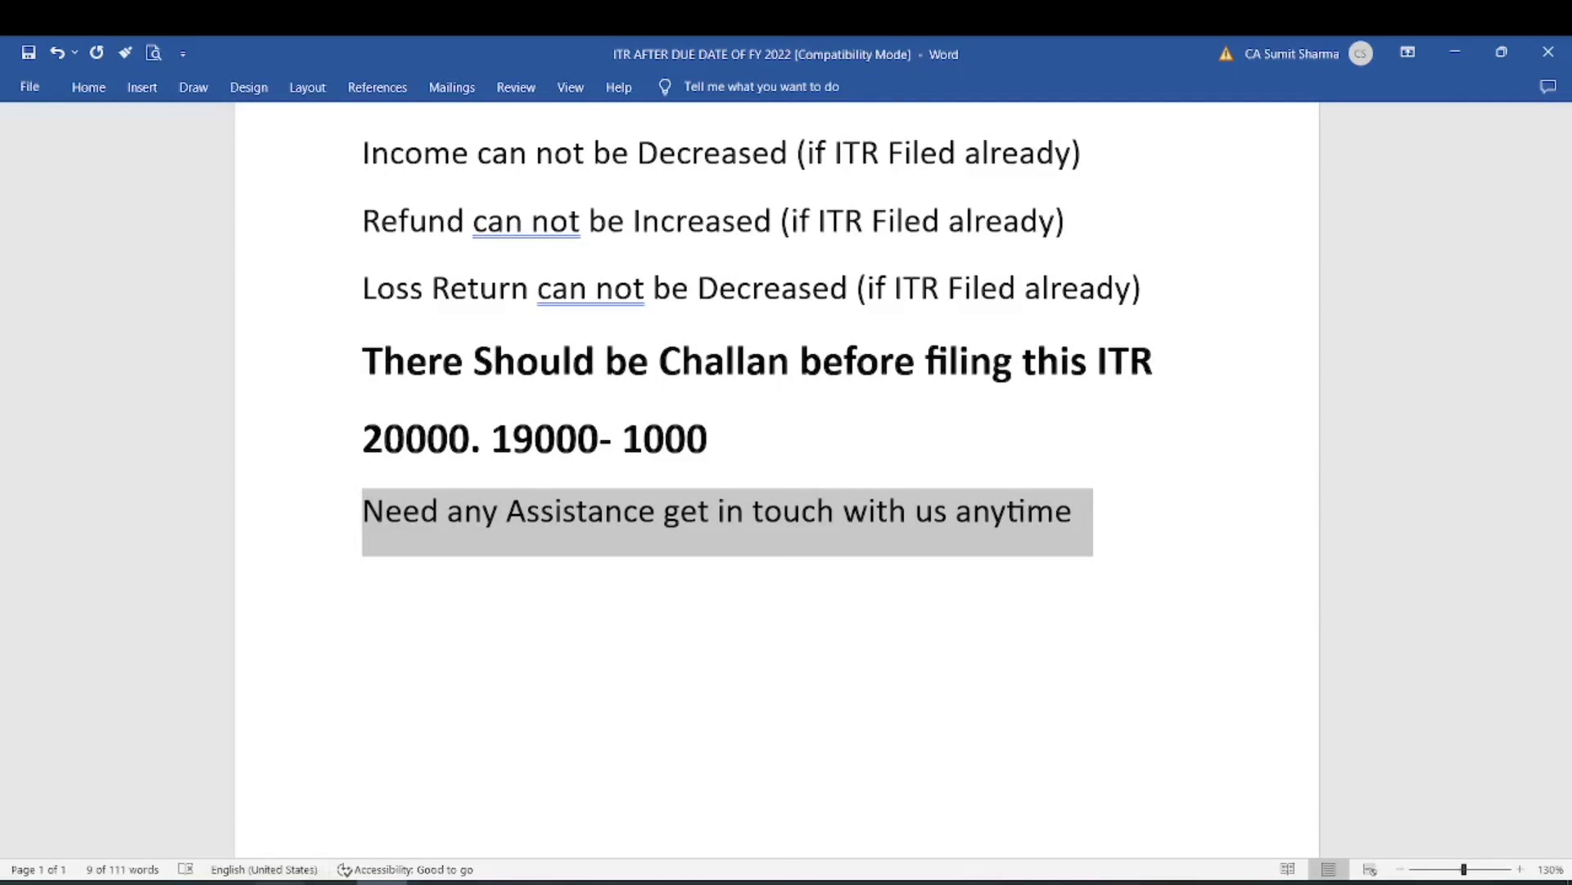
# - Switch to Chrome and open the Income Tax e-Filing portal at incometax.gov.in/iec/foportal/
pyautogui.click(280, 882)
pyautogui.write('inc')
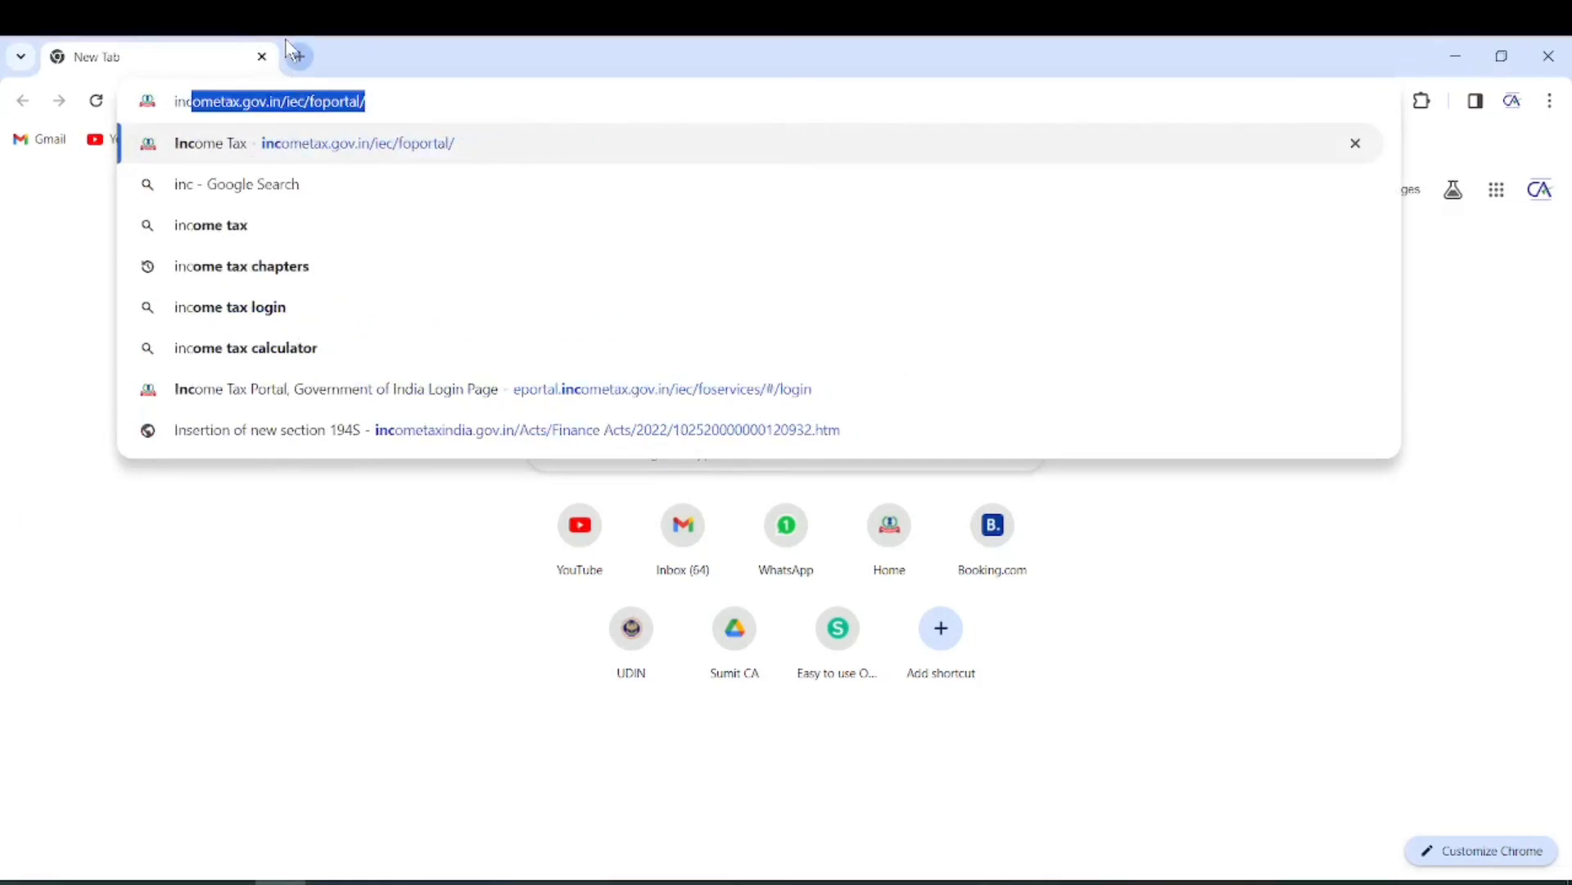
pyautogui.press('Return')
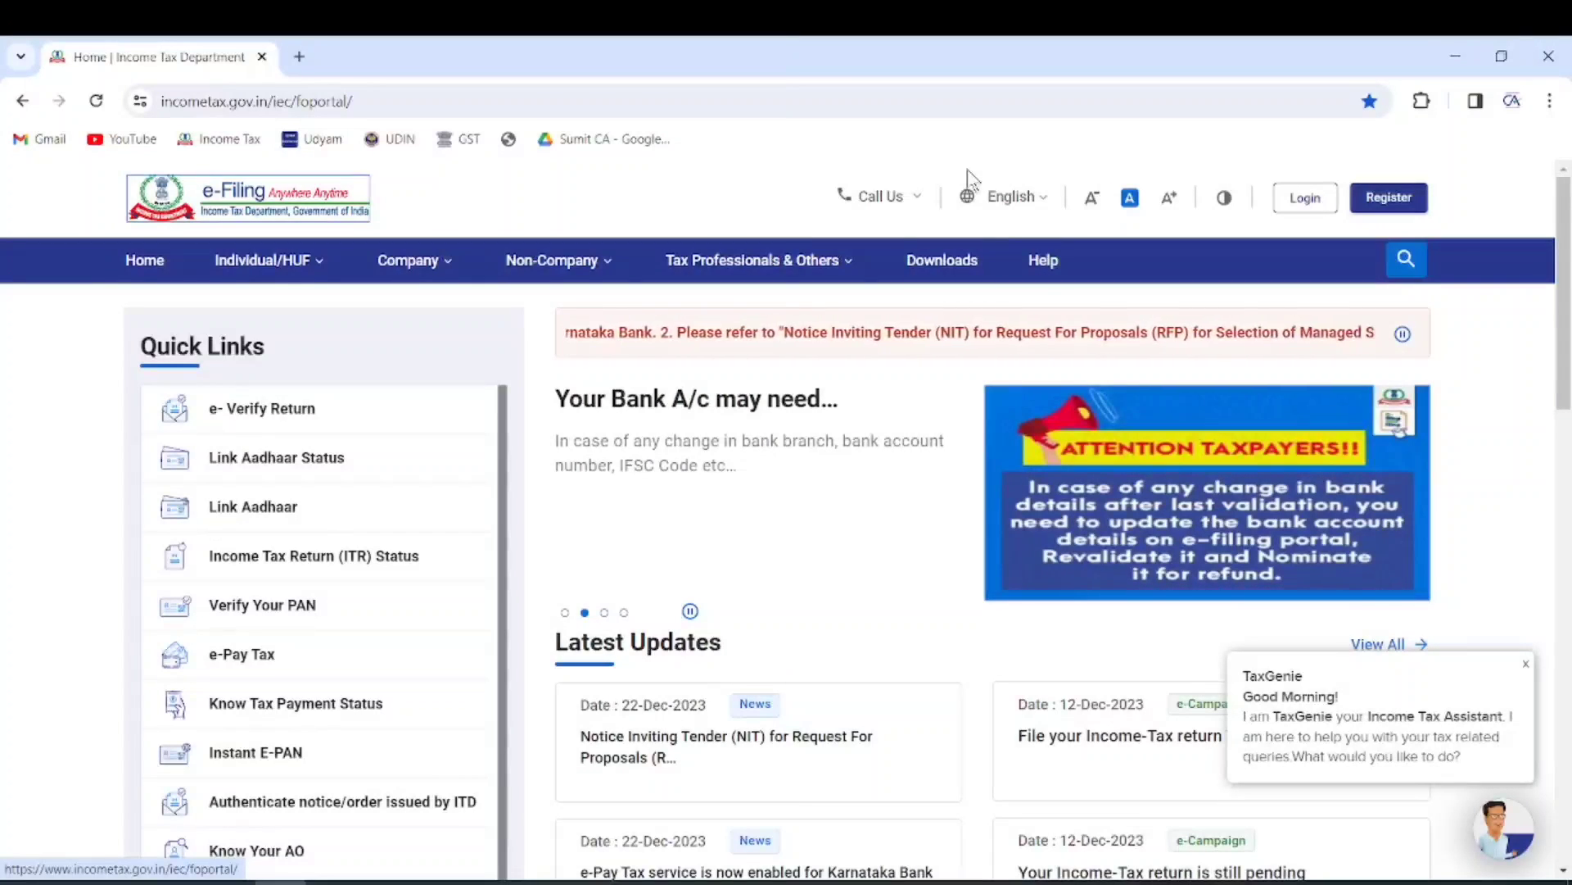
# - Open the portal's income tax return downloads and choose assessment year 2023-24
pyautogui.click(942, 260)
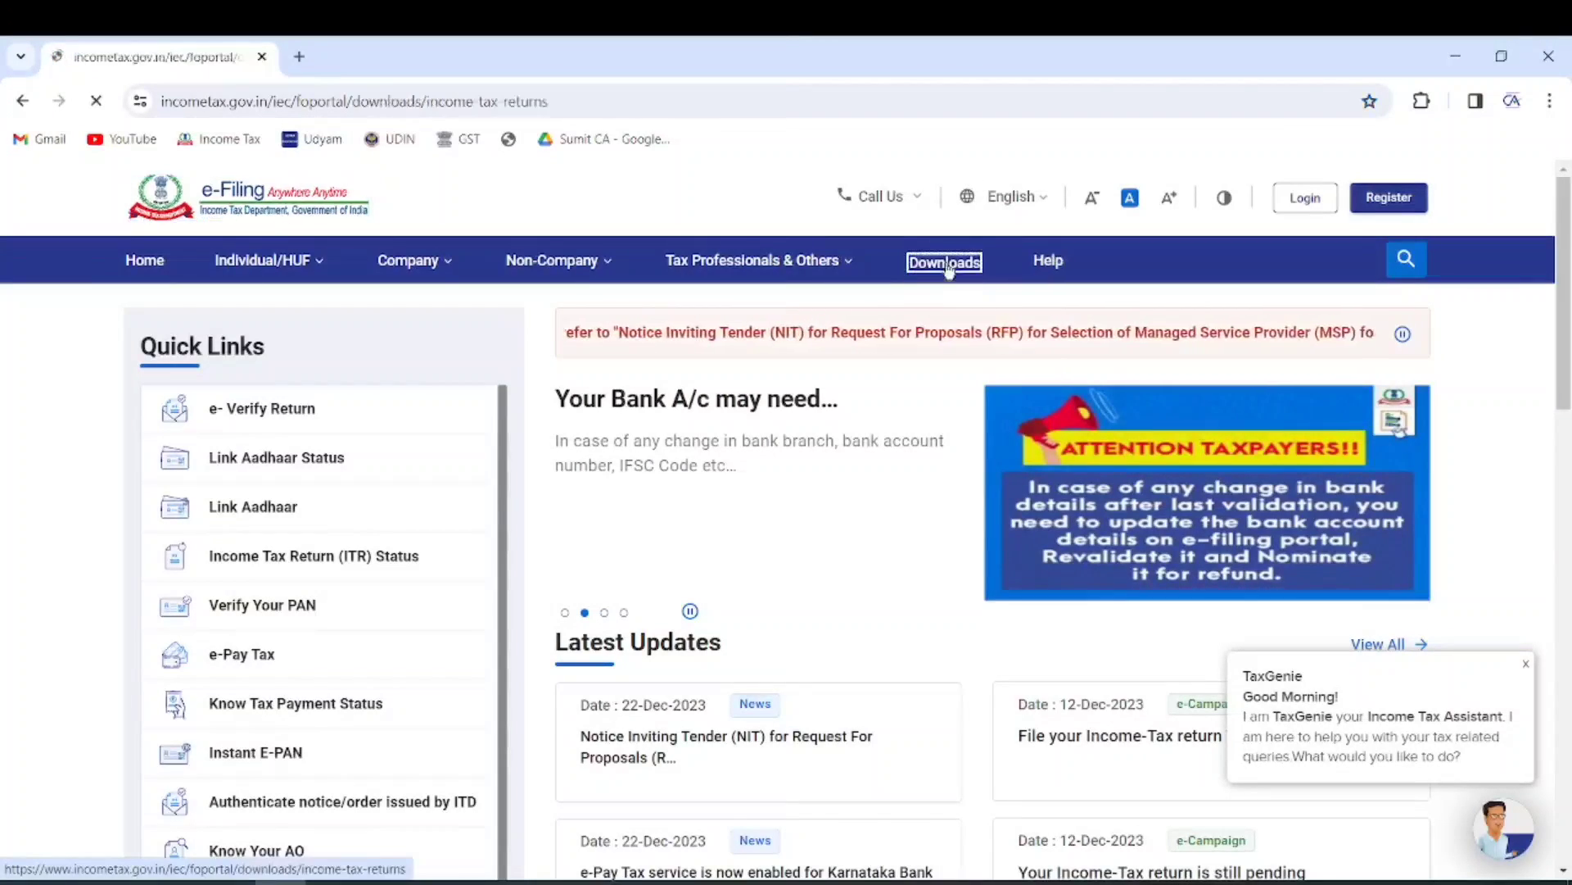
pyautogui.moveTo(822, 338)
pyautogui.scroll(-3, 650, 295)
pyautogui.click(651, 292)
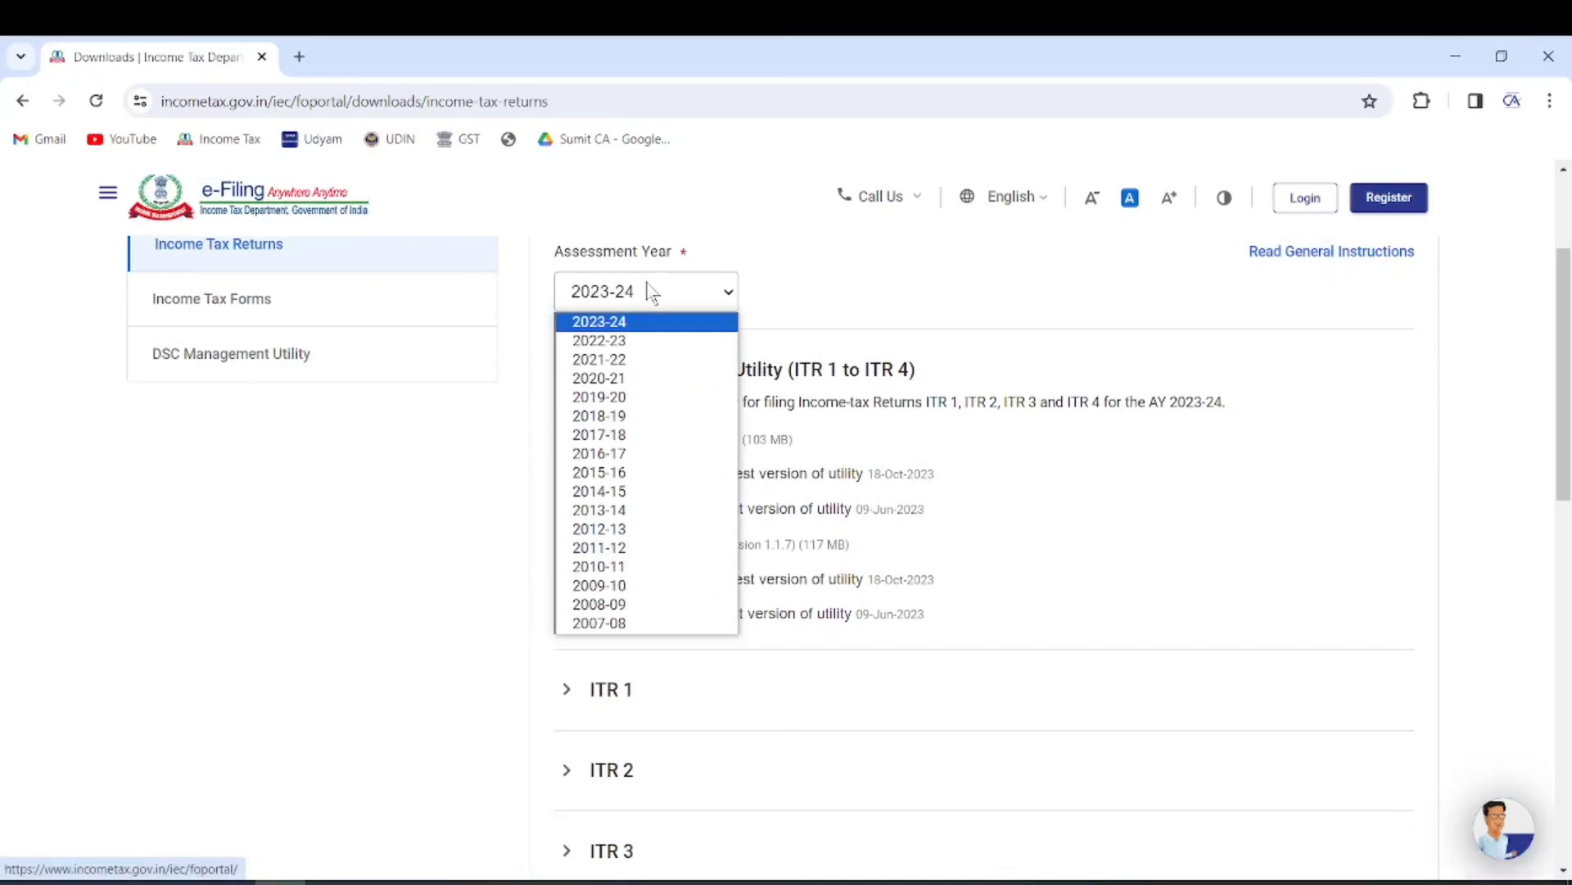
pyautogui.click(606, 321)
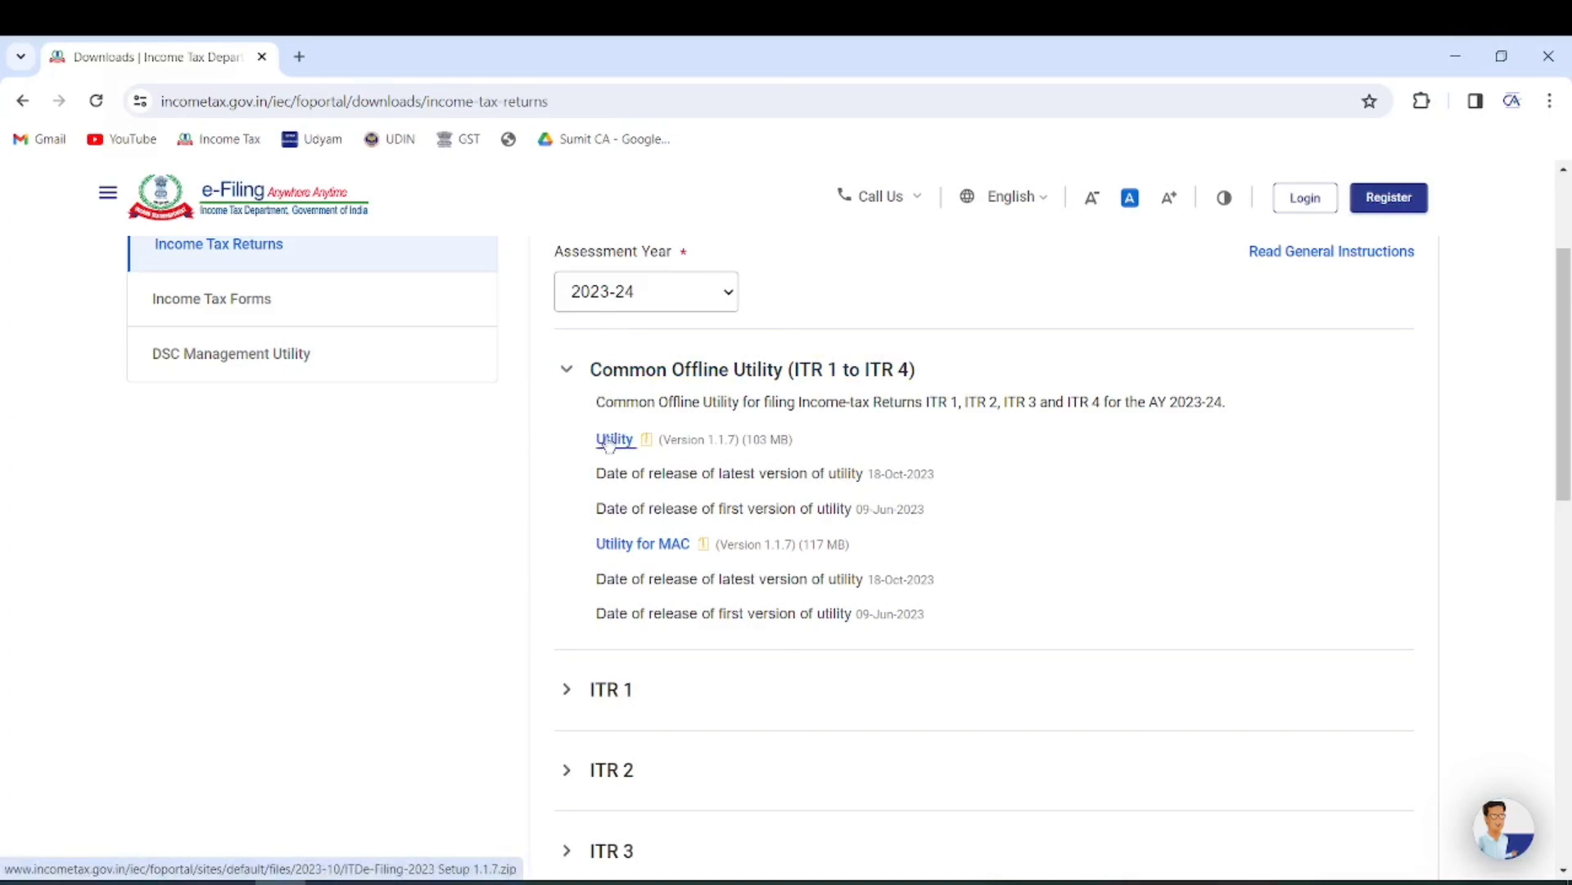
# - Collapse the Common Offline Utility section and expand the ITR 1 downloads
pyautogui.moveTo(589, 369); pyautogui.dragTo(902, 366)
pyautogui.scroll(-3, 888, 393)
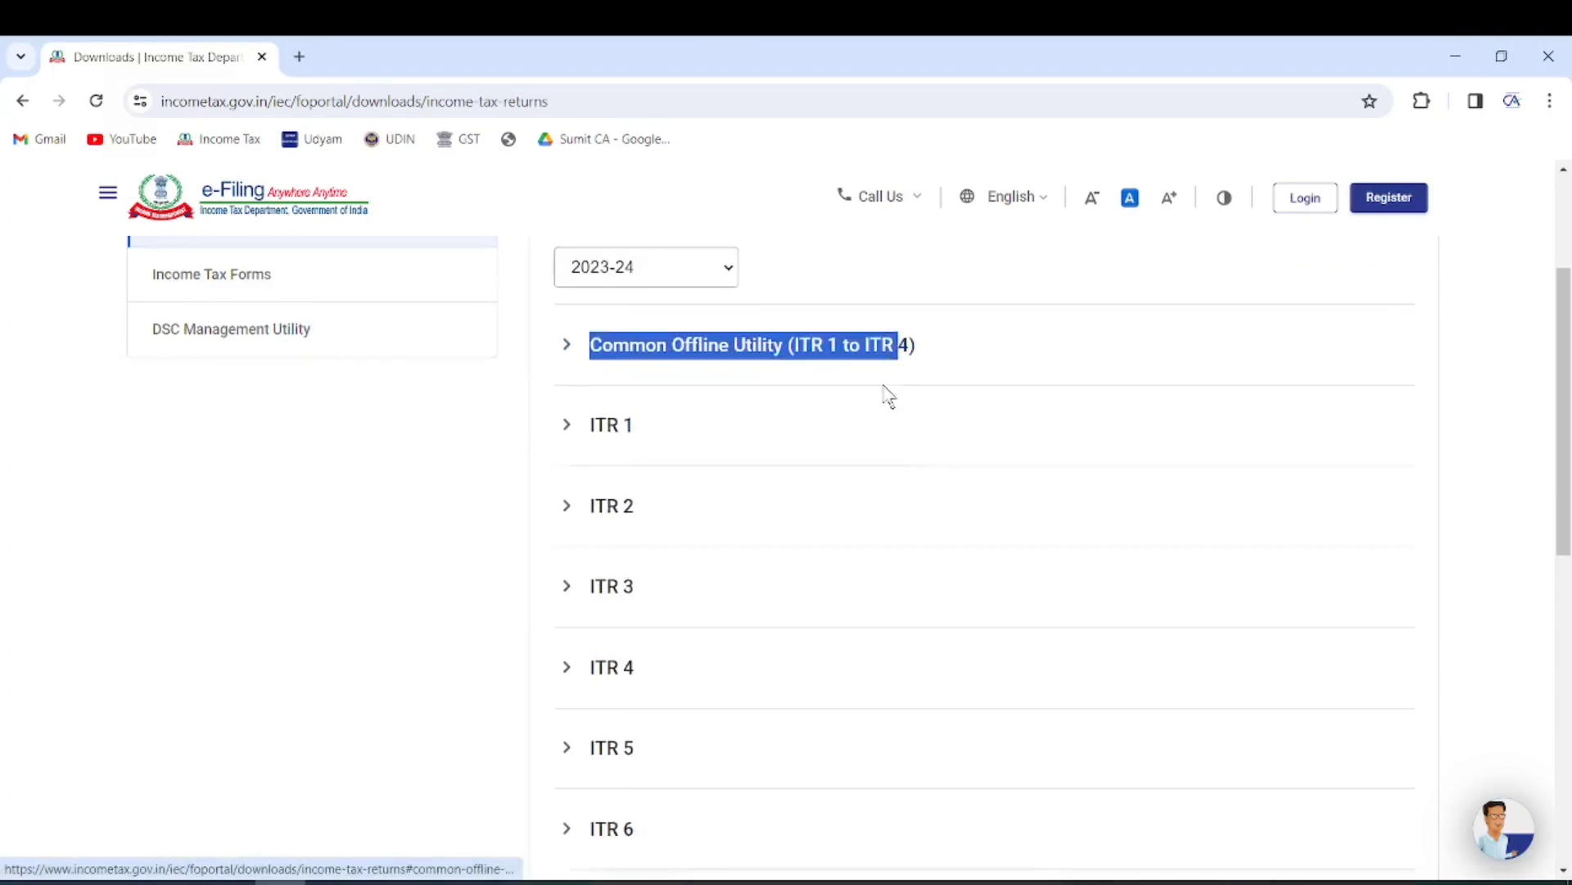
pyautogui.click(620, 252)
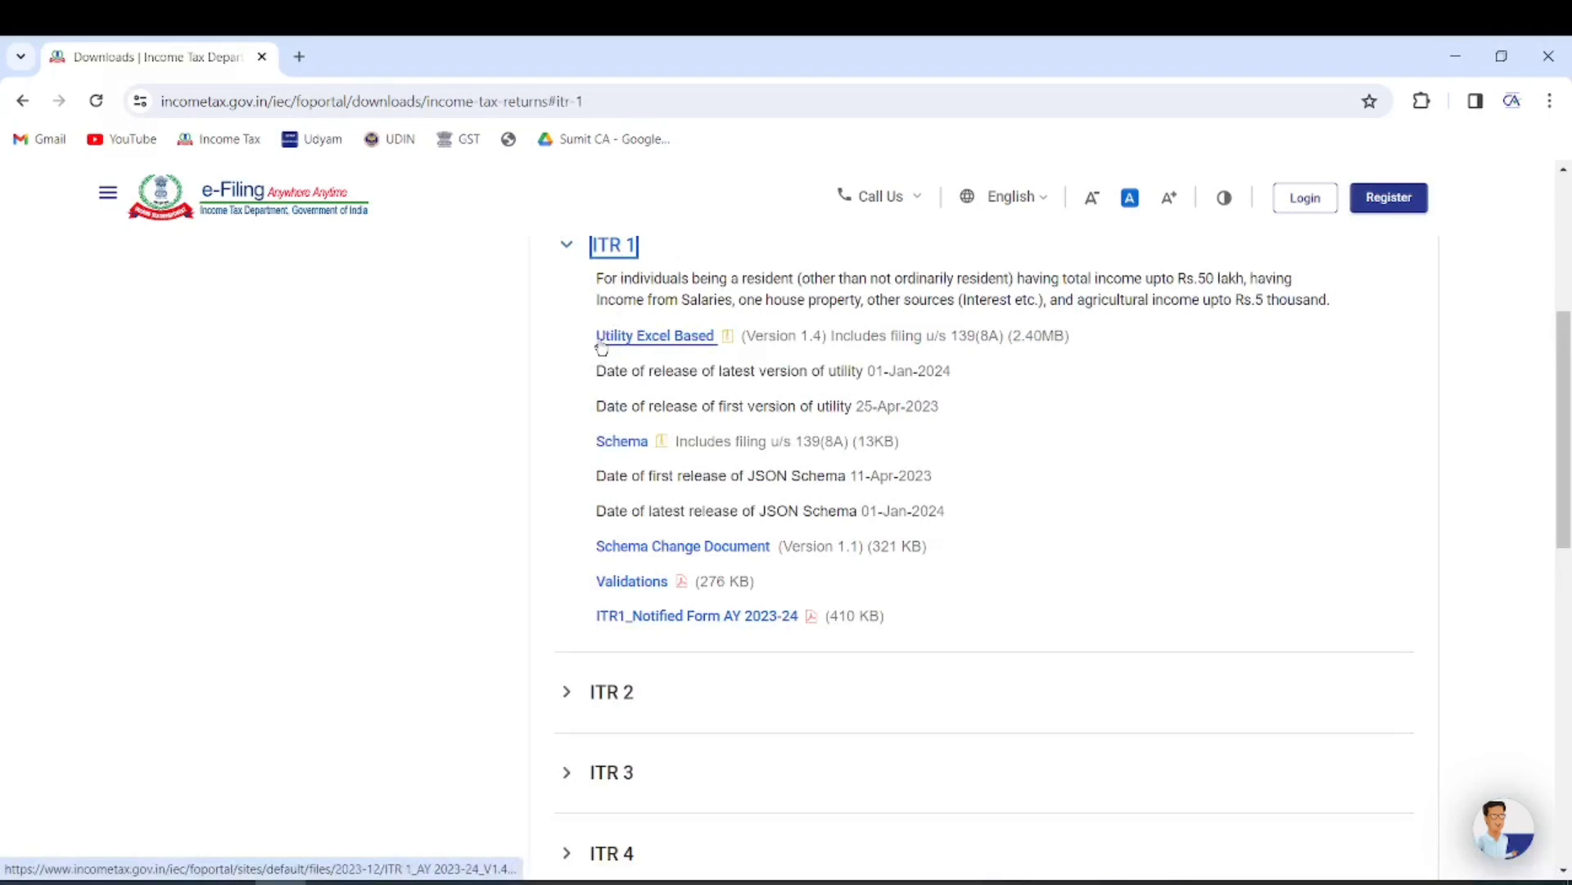
# - Highlight the note "Includes filing u/s 139(8A)" beside the ITR 1 Excel-based utility
pyautogui.scroll(-3, 632, 726)
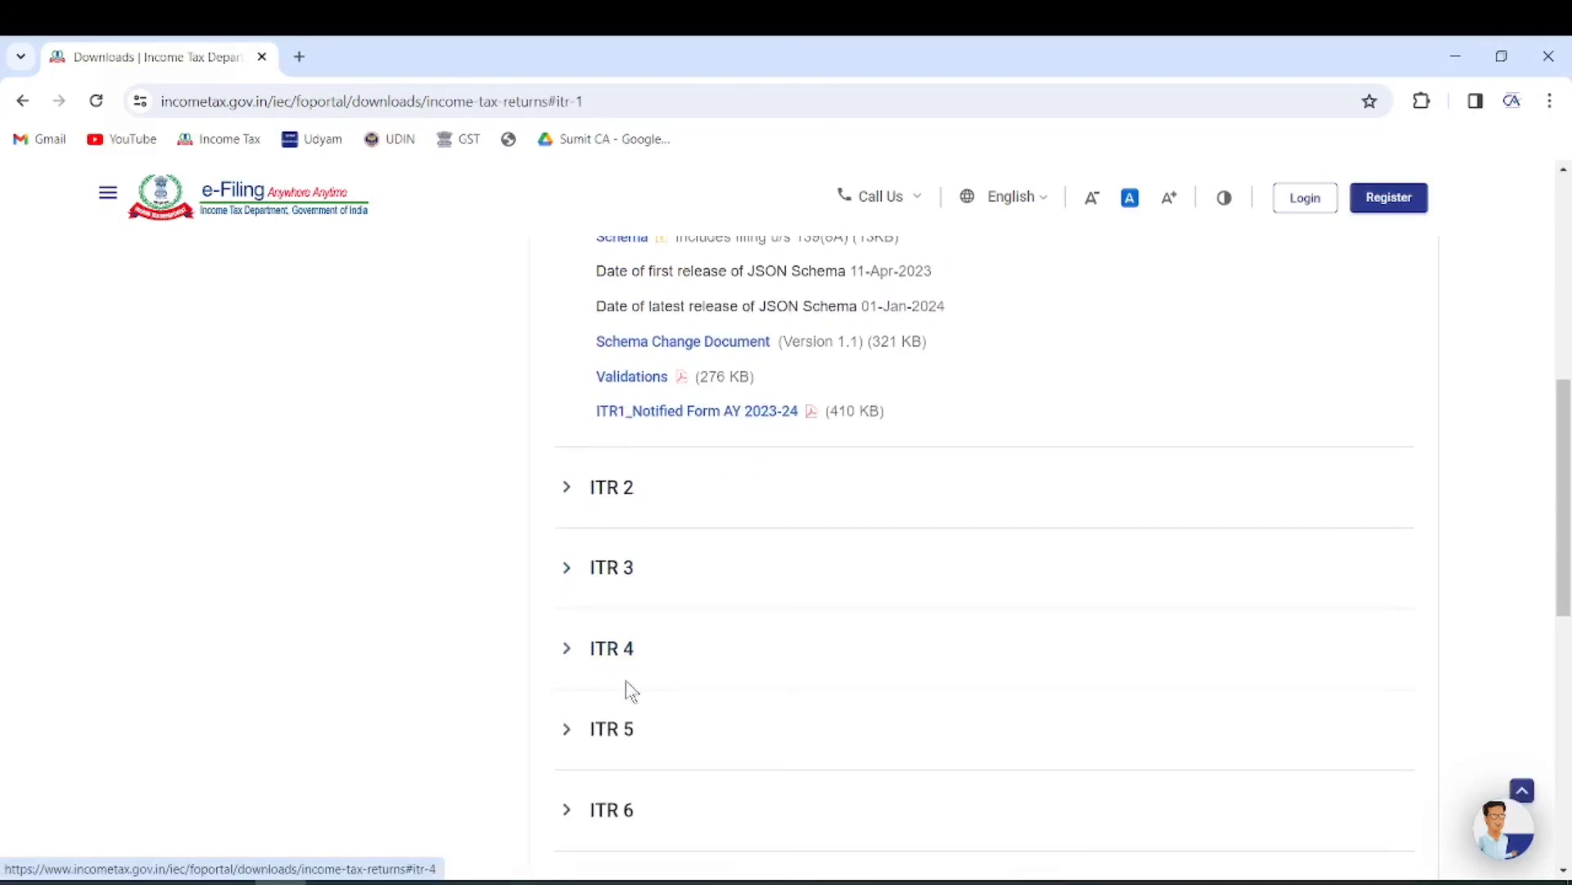
pyautogui.scroll(6, 647, 622)
pyautogui.scroll(-3, 665, 558)
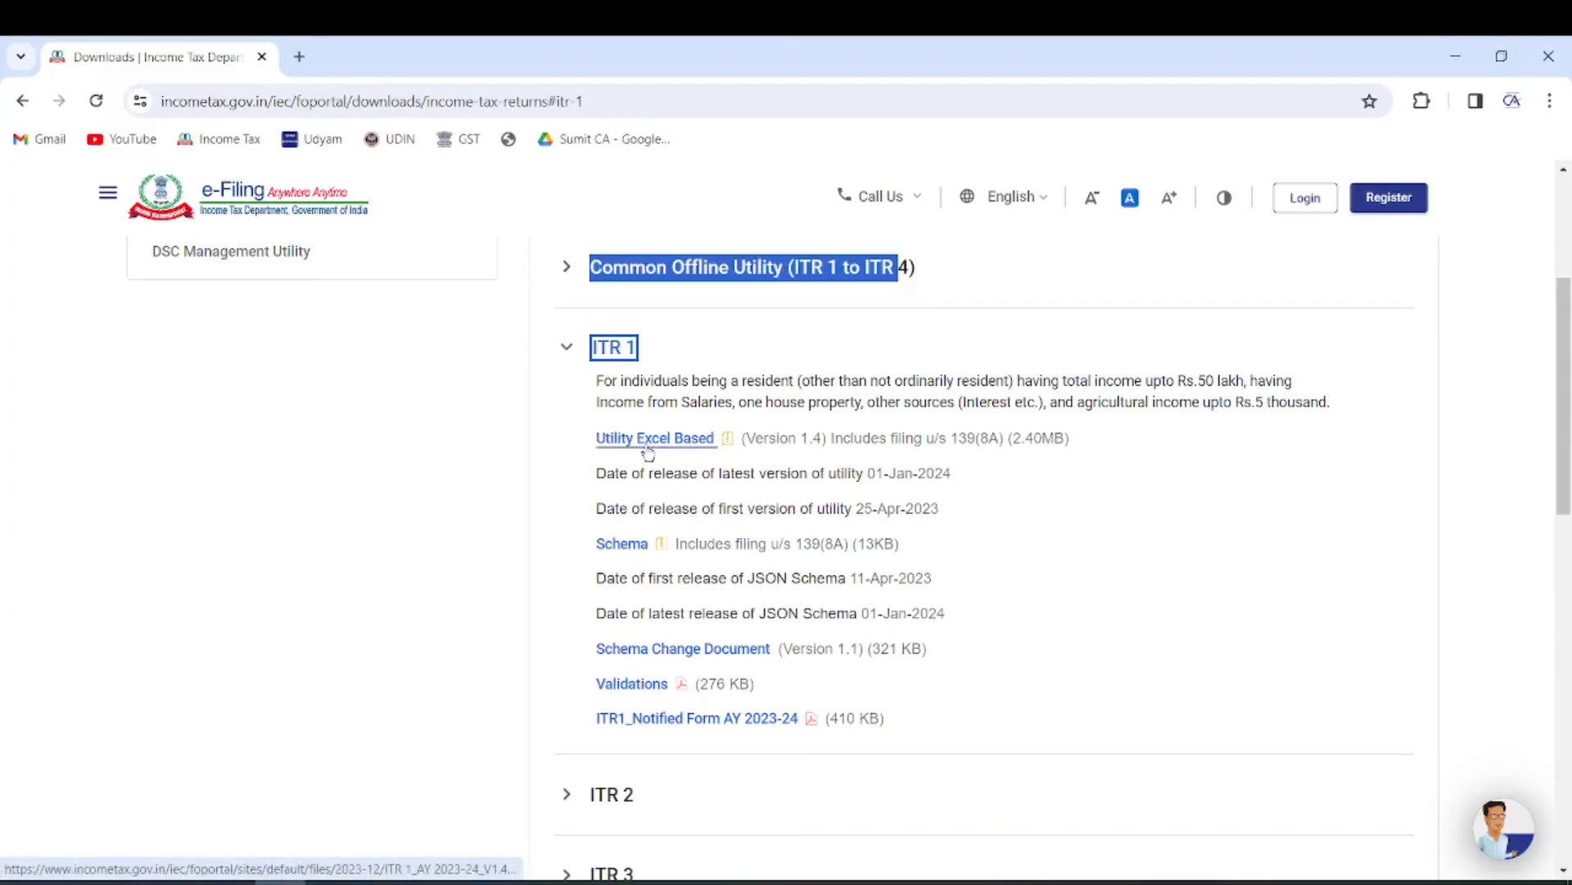
pyautogui.moveTo(832, 446); pyautogui.dragTo(1000, 434)
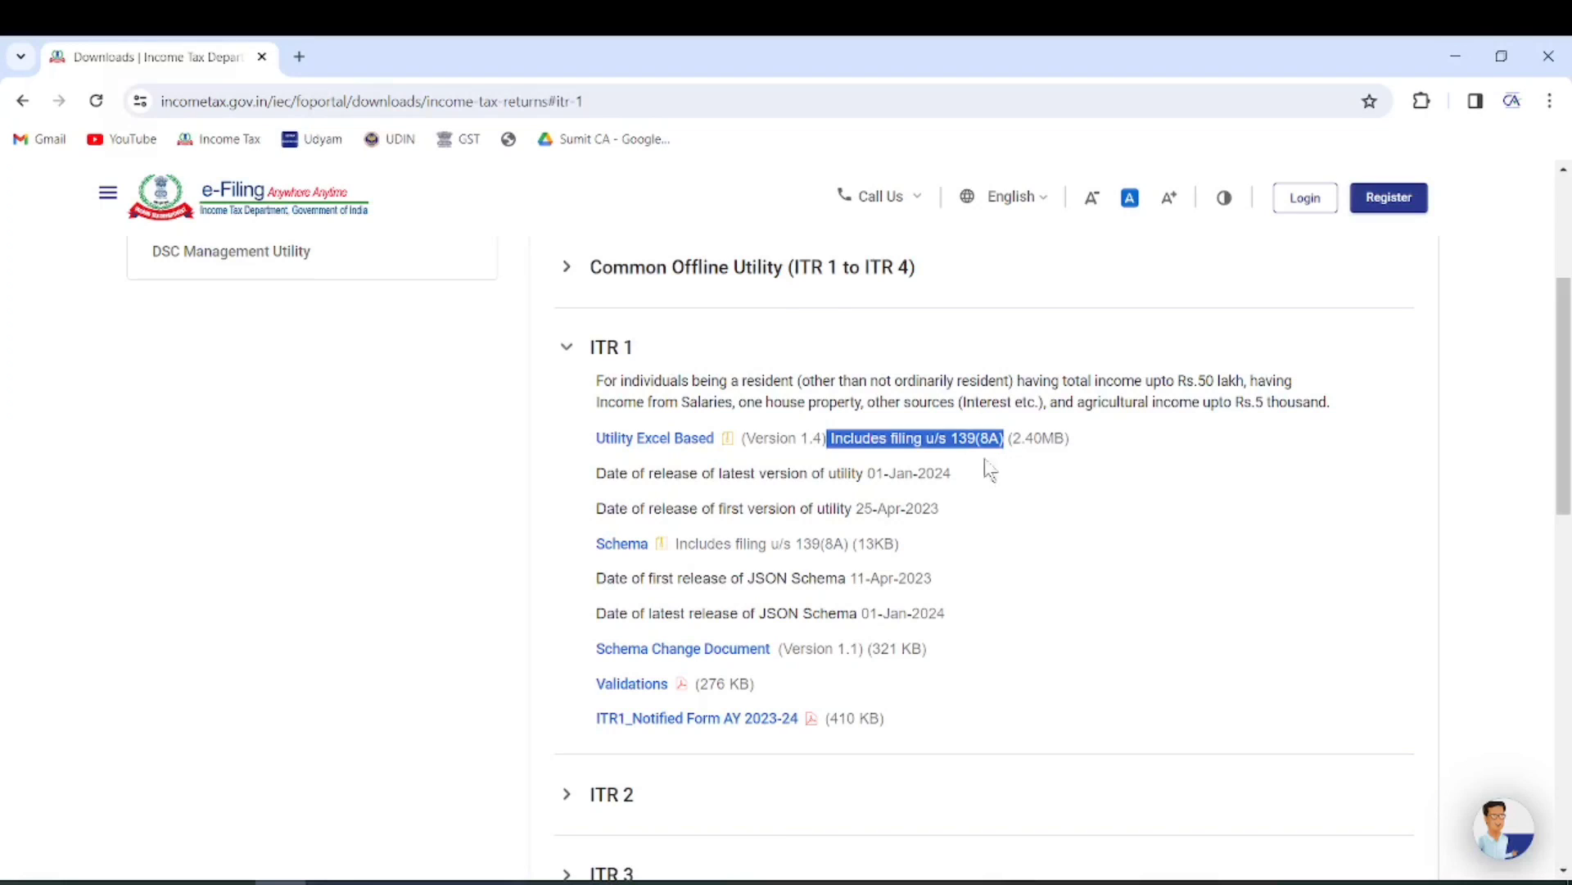
# - Download the ITR 1 Excel-based utility (Version 1.4) and save it to the Desktop as ITR 1_AY 2023-24_V1.4
pyautogui.click(668, 442)
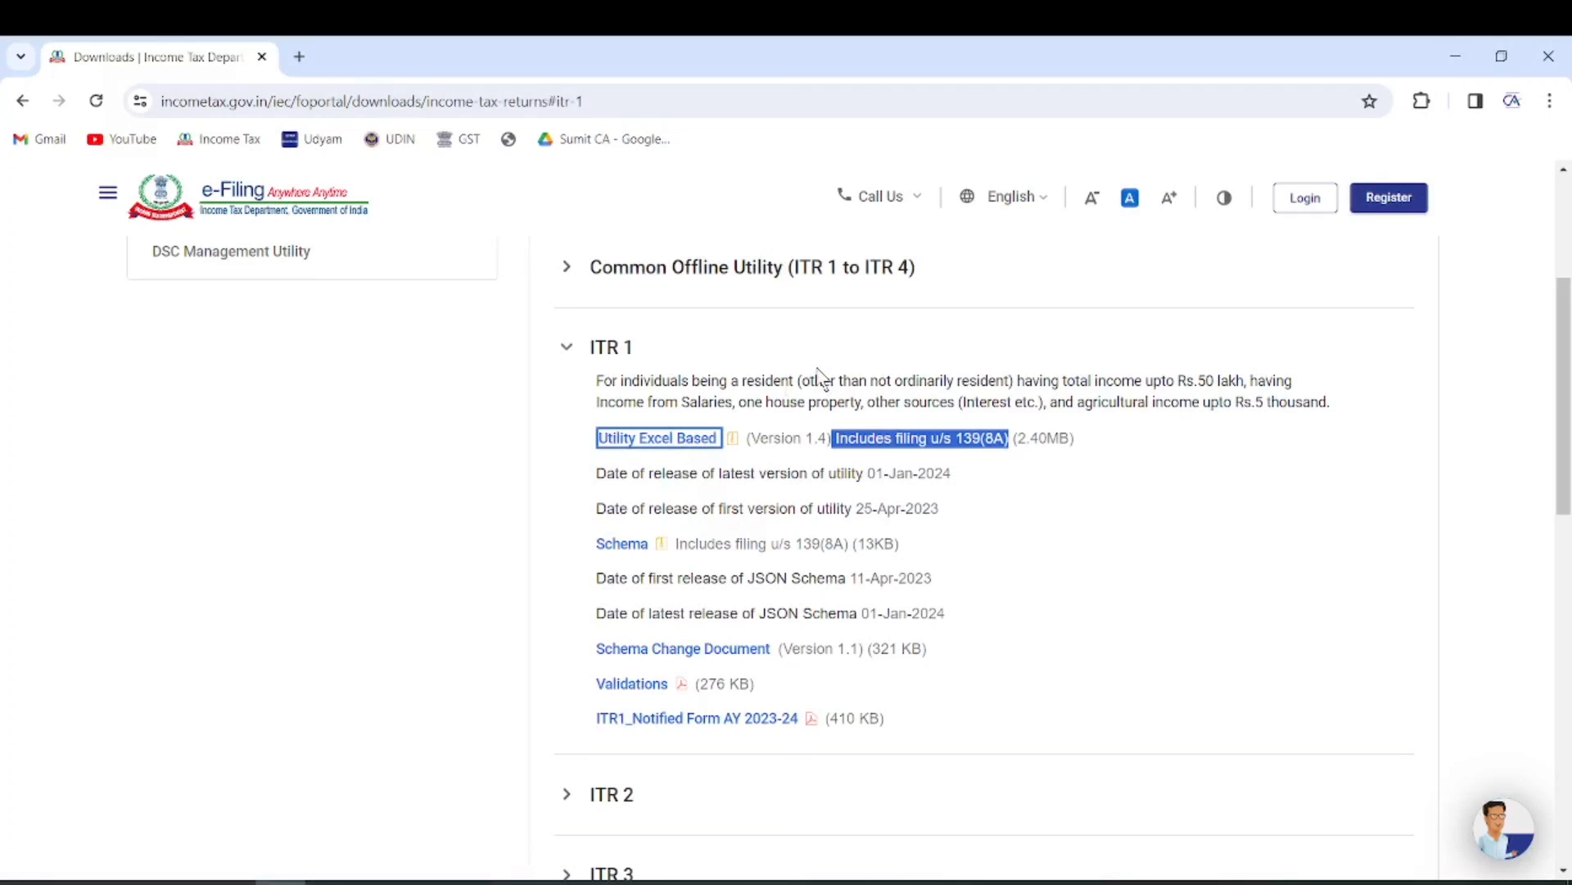
pyautogui.click(653, 445)
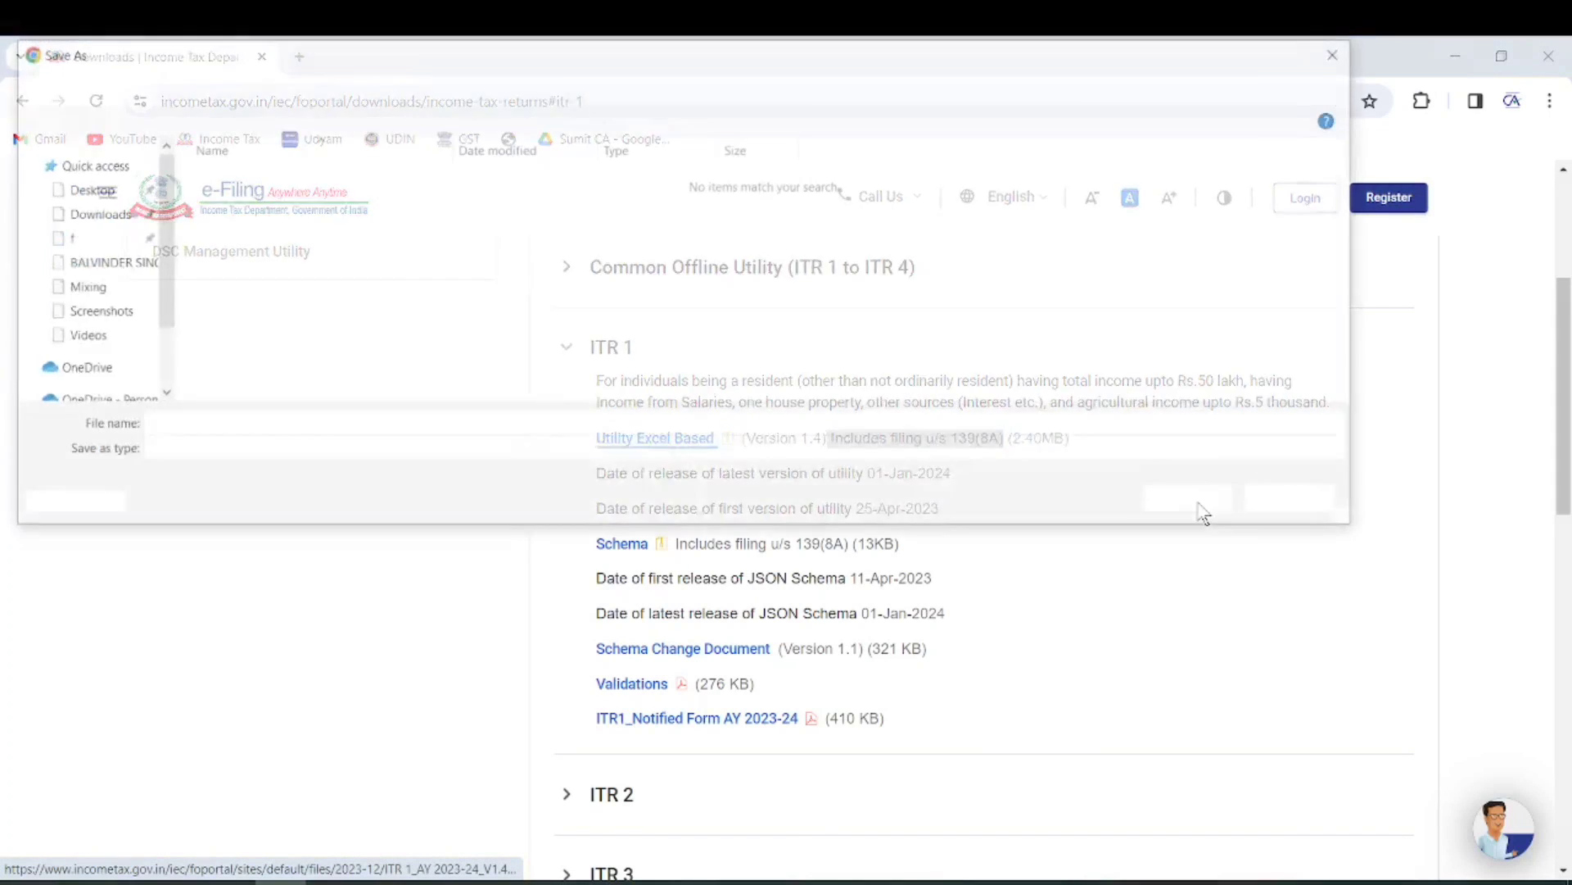
pyautogui.scroll(5, 84, 229)
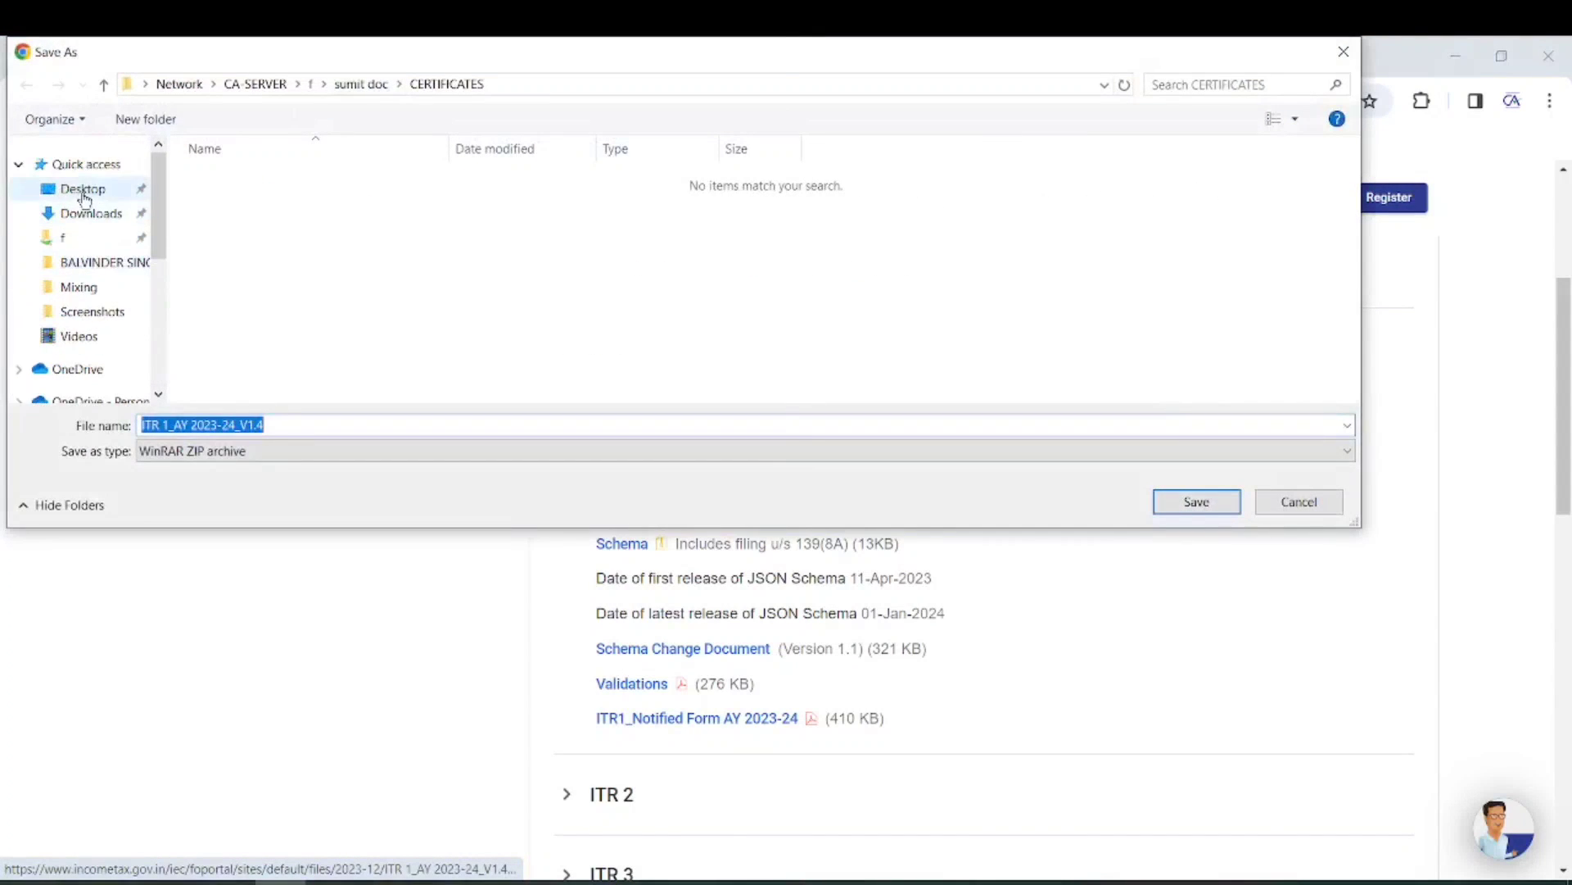
pyautogui.click(83, 190)
pyautogui.click(1198, 501)
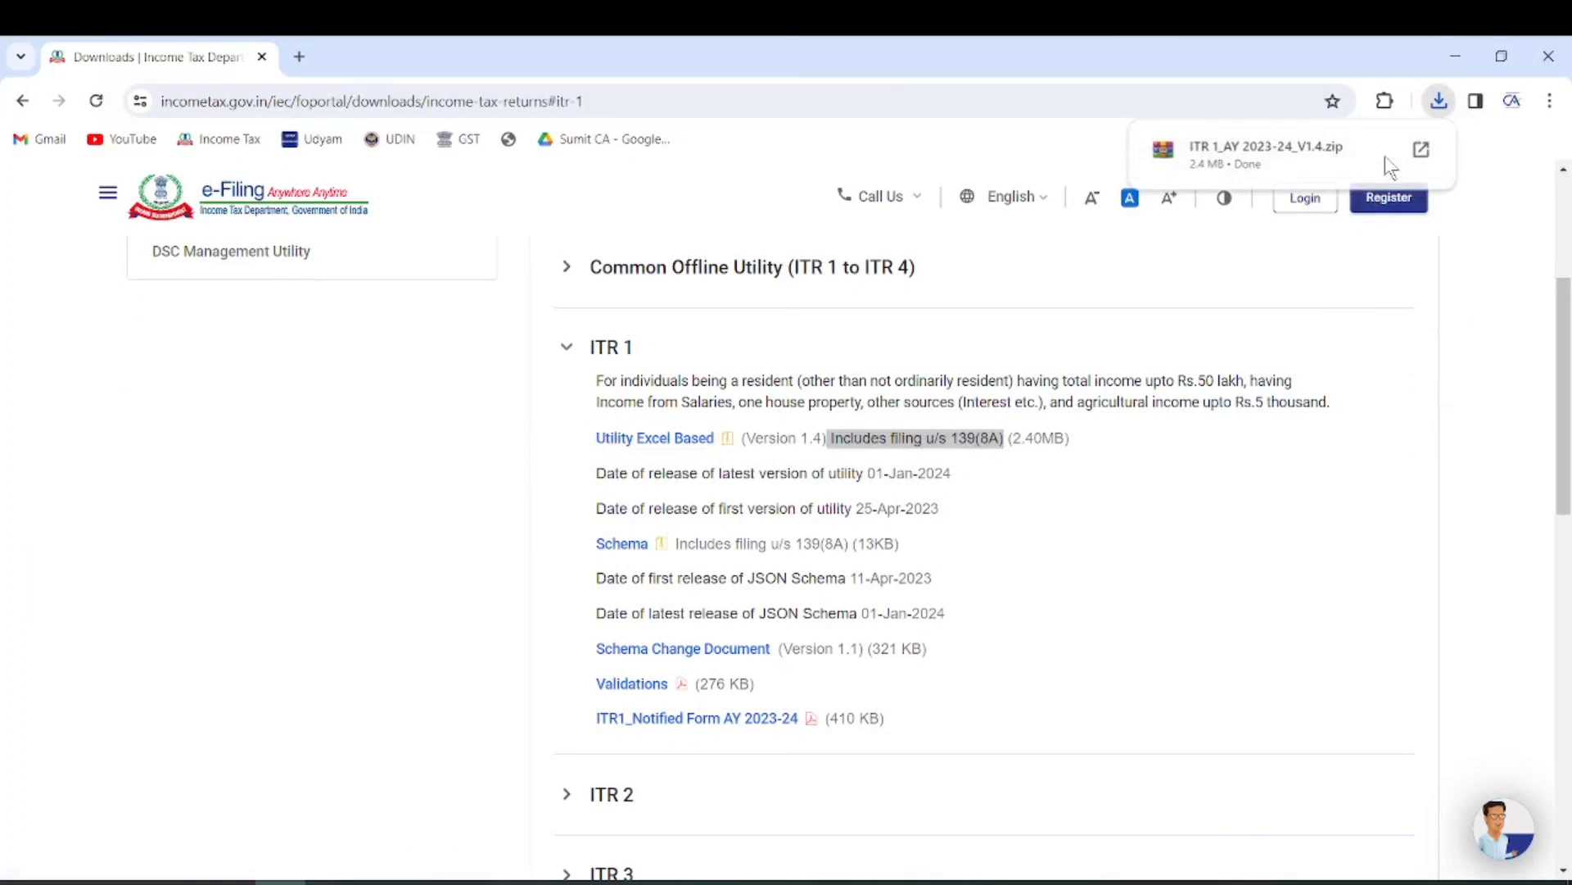
# - Show the downloaded ITR 1_AY 2023-24_V1.4 archive in its folder and extract it directly onto the Desktop
pyautogui.click(1385, 151)
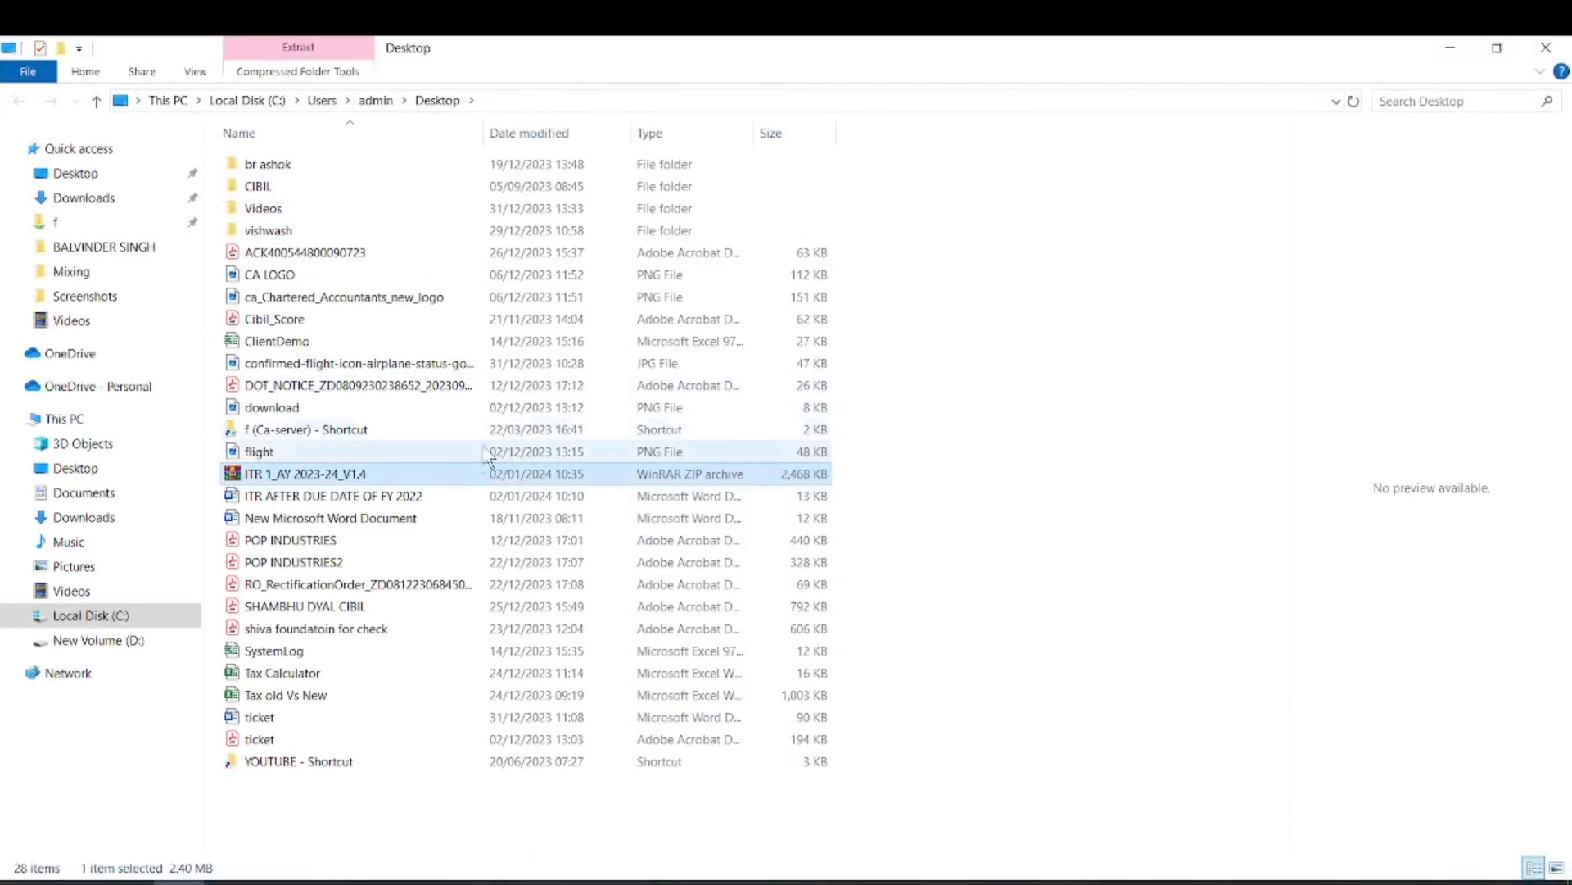
pyautogui.rightClick(383, 479)
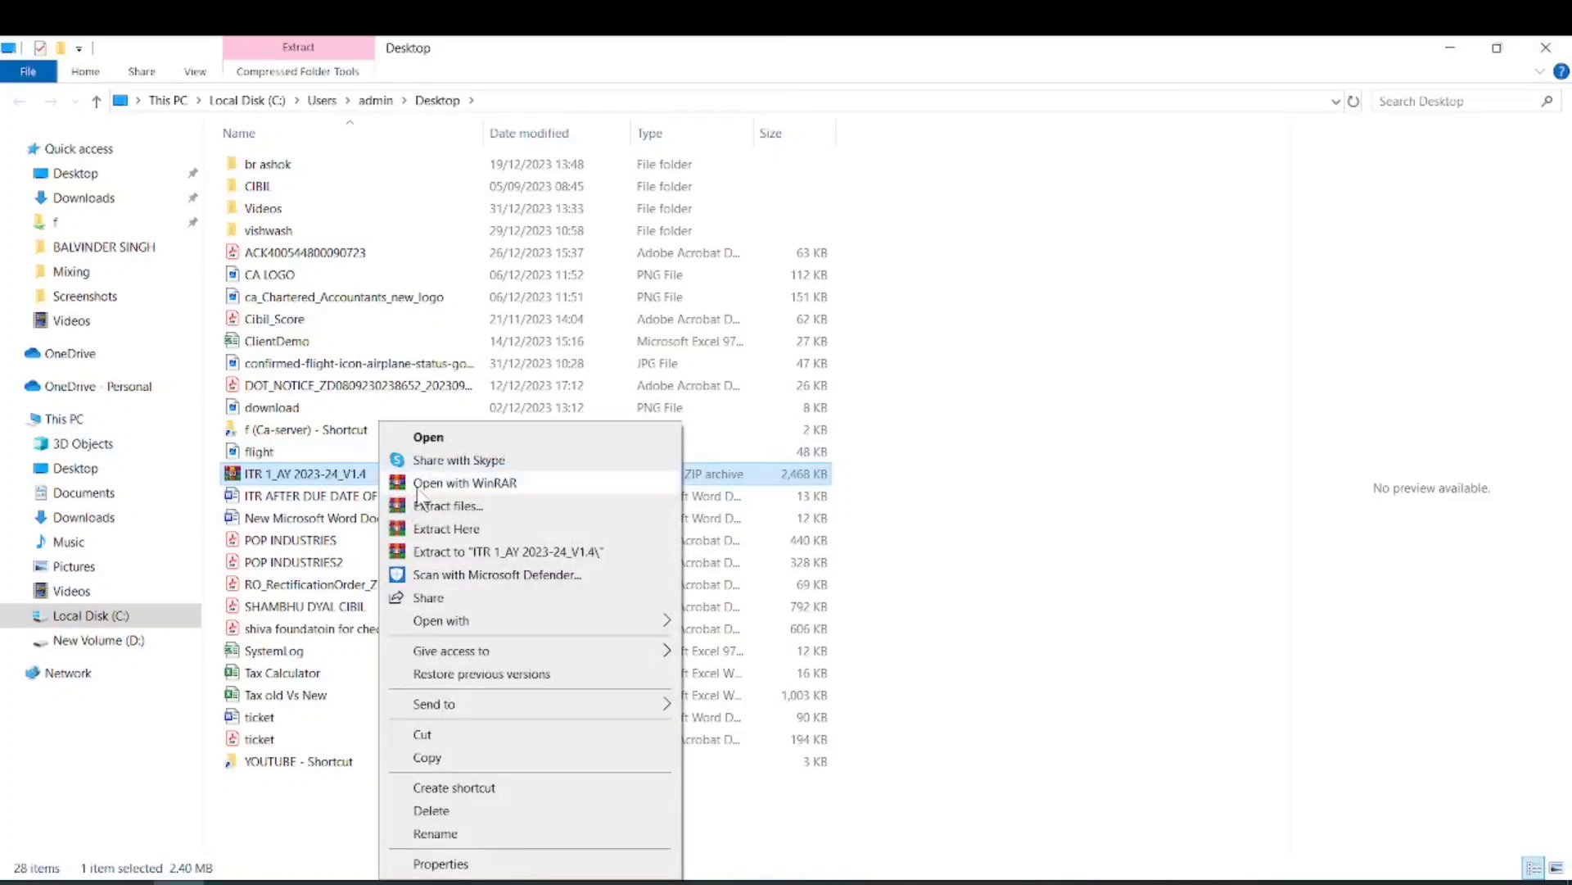
pyautogui.click(437, 530)
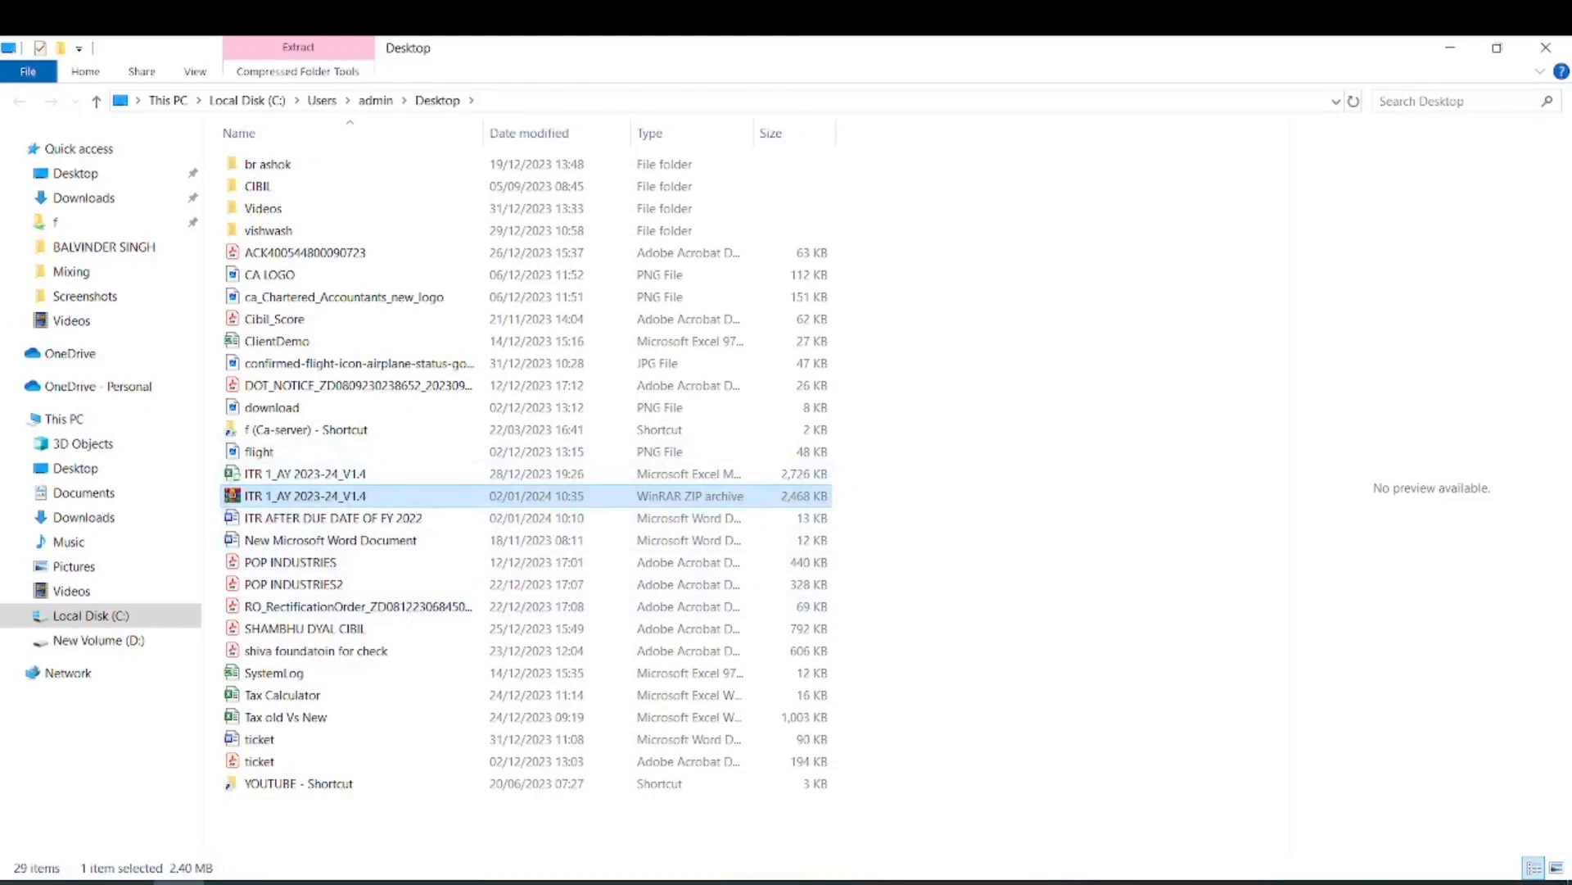
# - From the desktop, extract the ITR 1_AY 2023-24_V1.4 archive into its own folder at C:\Users\admin\Desktop\ITR 1_AY 2023-24_V1.4
pyautogui.press('super+d')
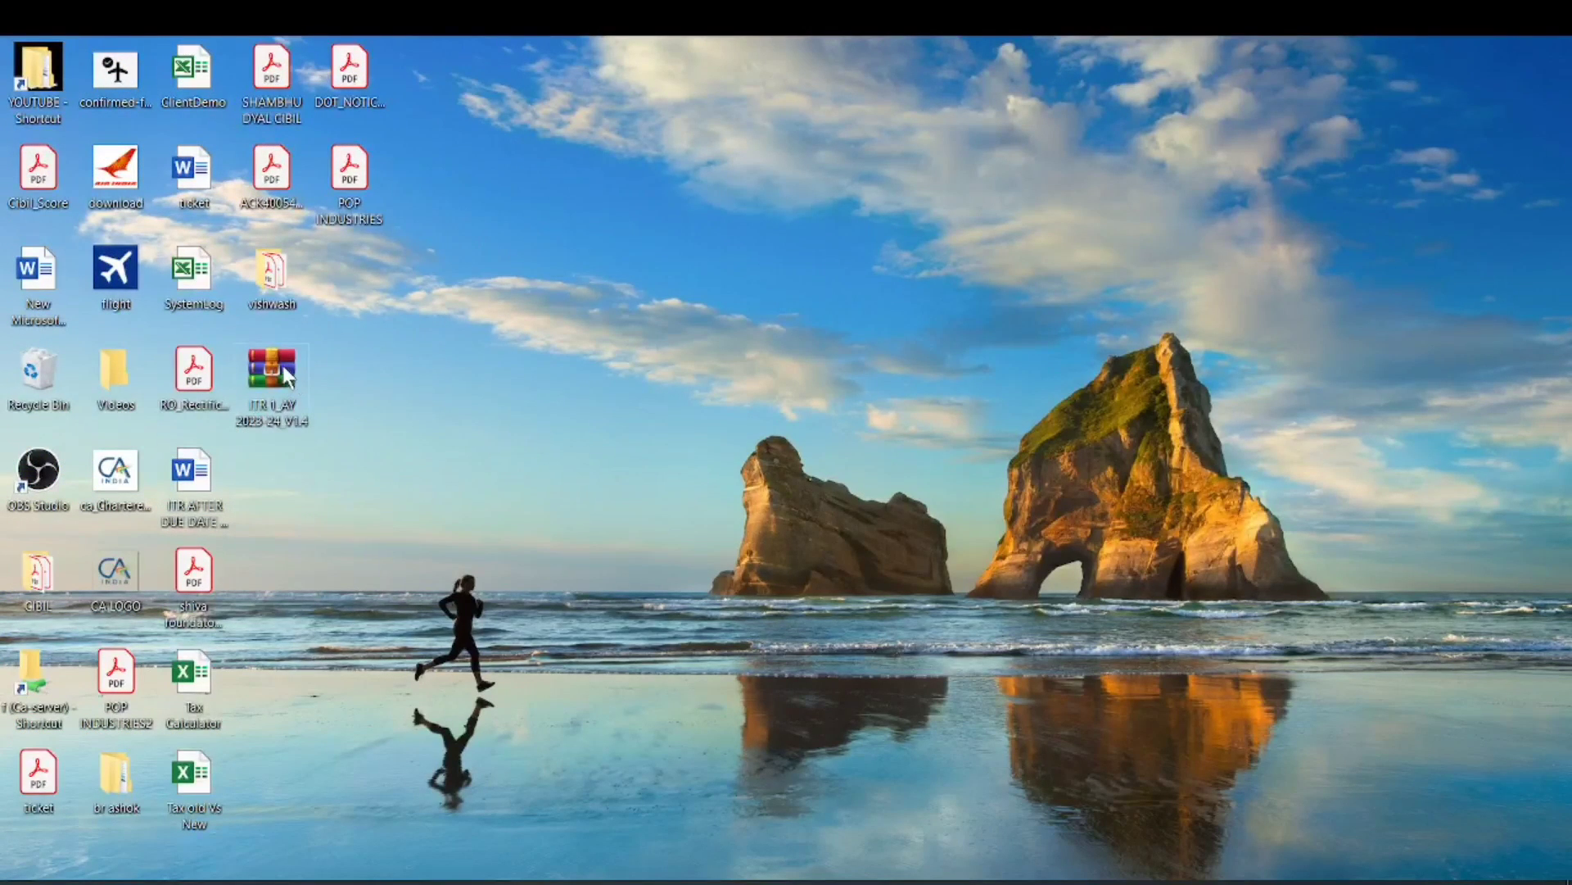
pyautogui.rightClick(281, 366)
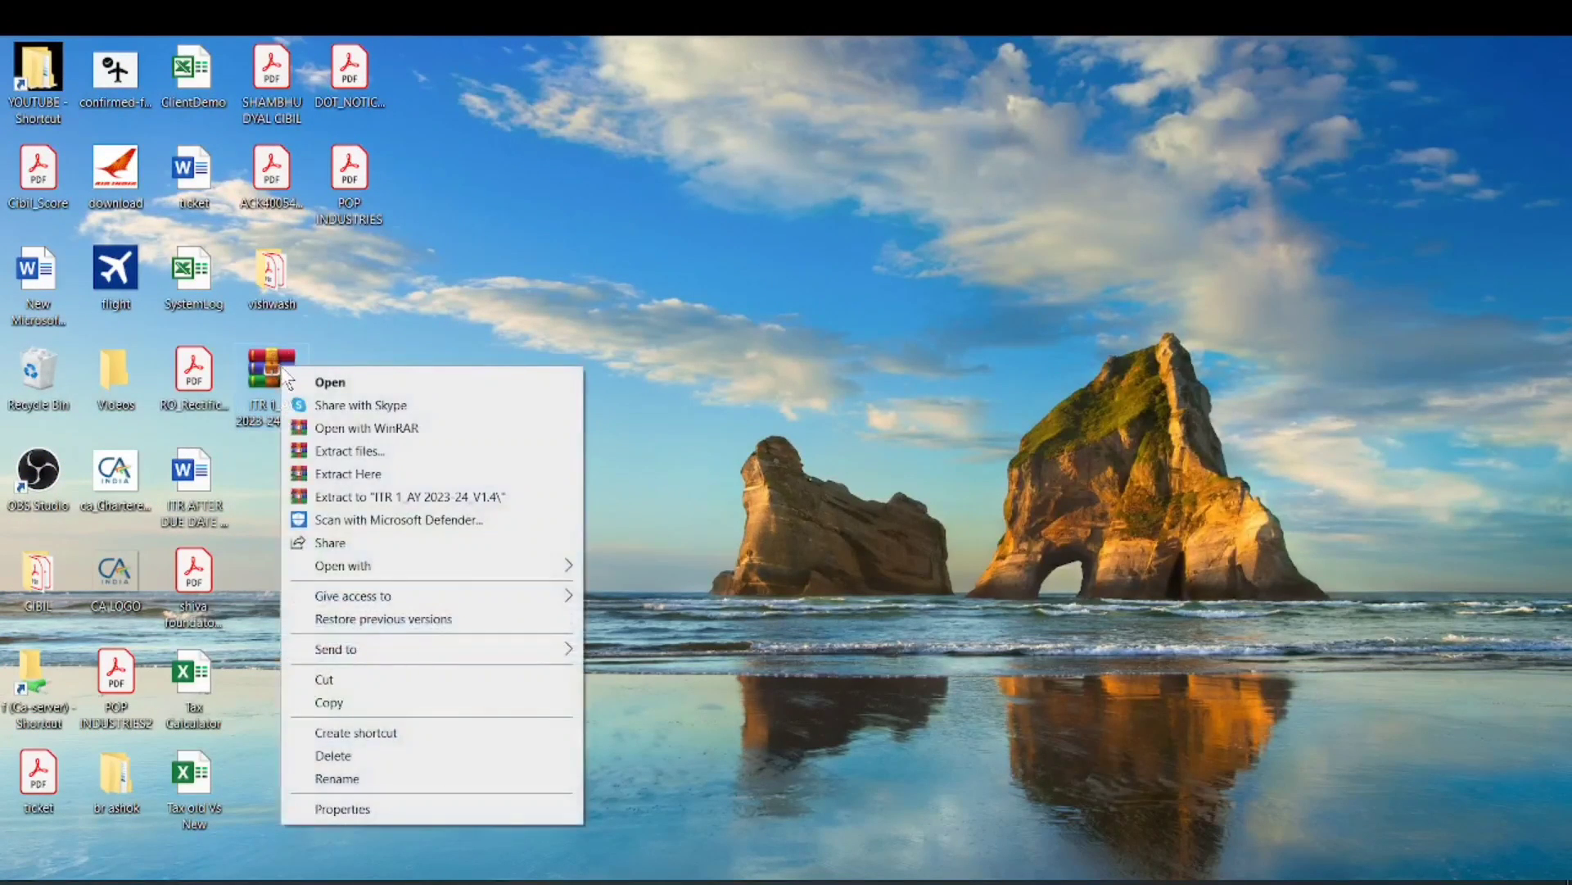
pyautogui.click(383, 452)
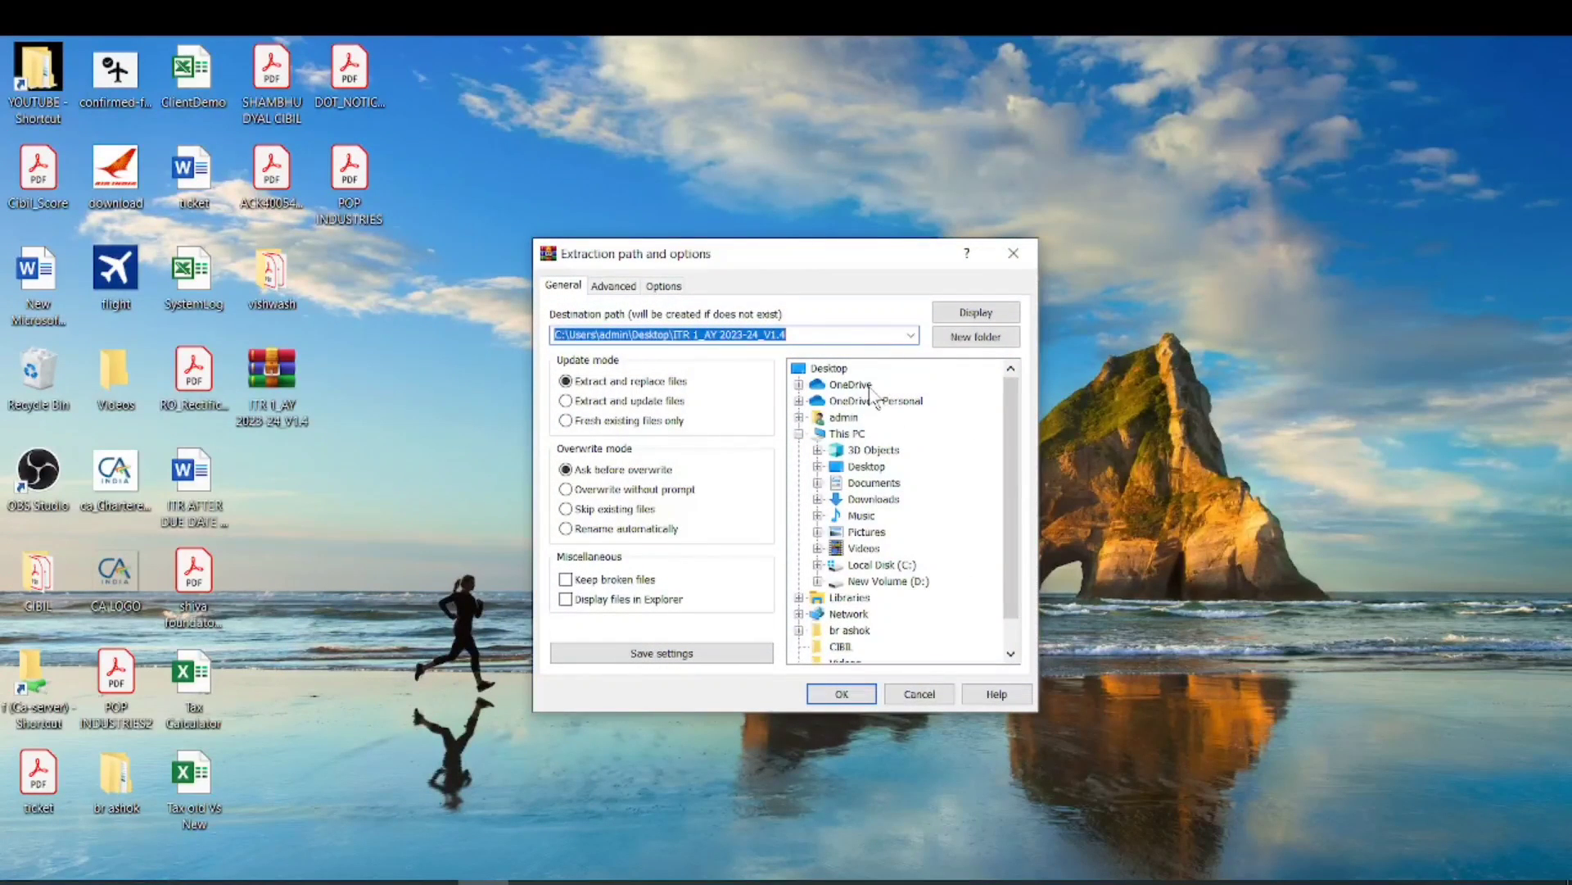
pyautogui.click(843, 695)
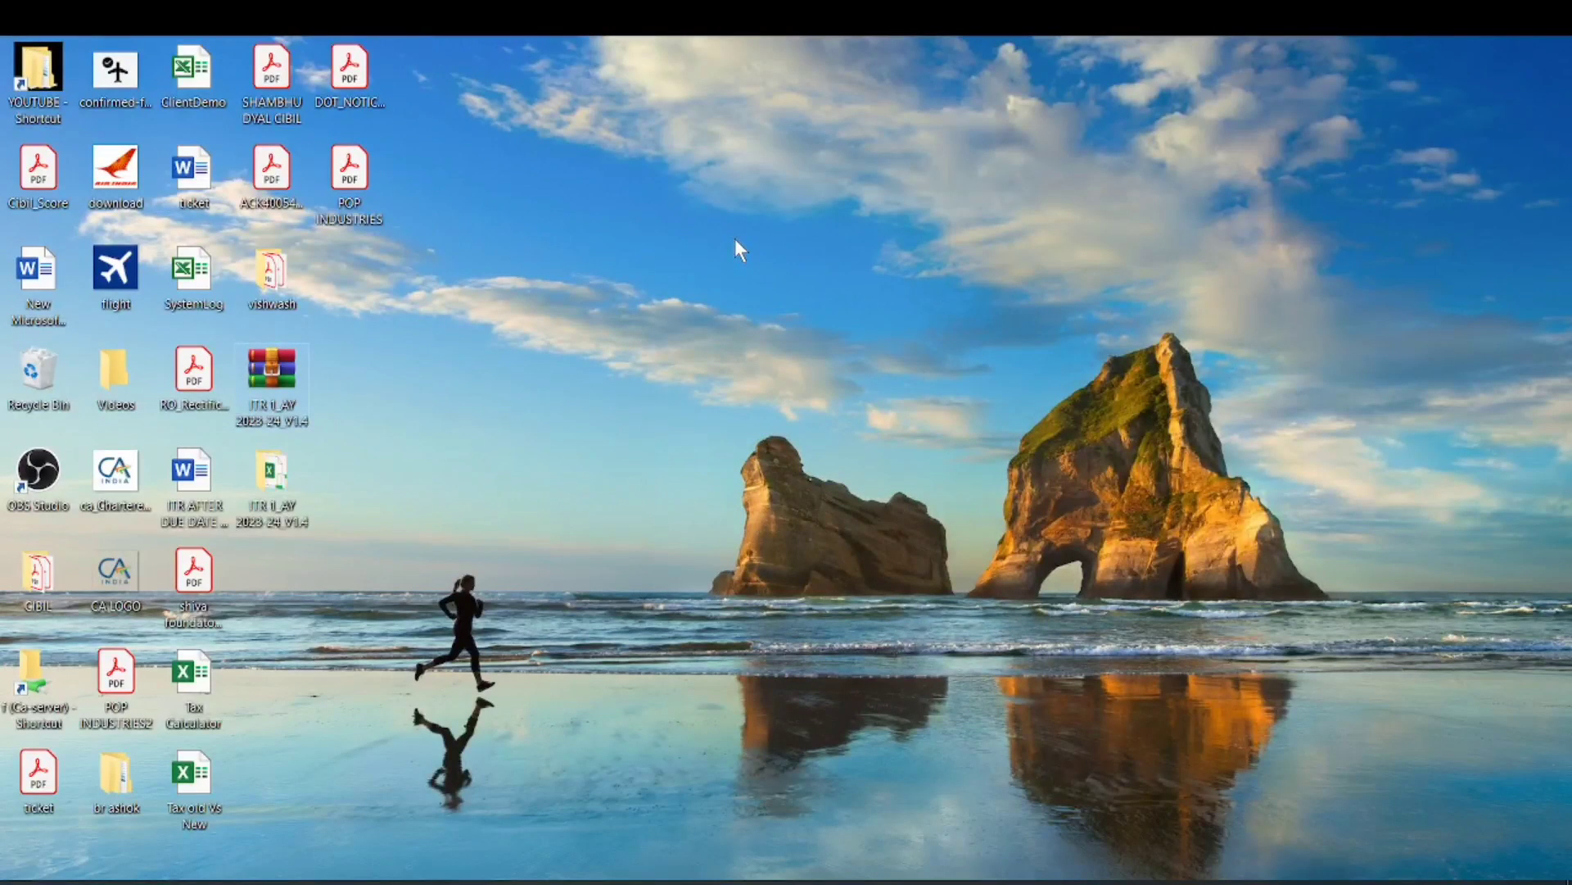
# - Open the extracted ITR 1_AY 2023-24_V1.4 folder and launch the Excel utility inside it
pyautogui.click(273, 485)
pyautogui.doubleClick(272, 485)
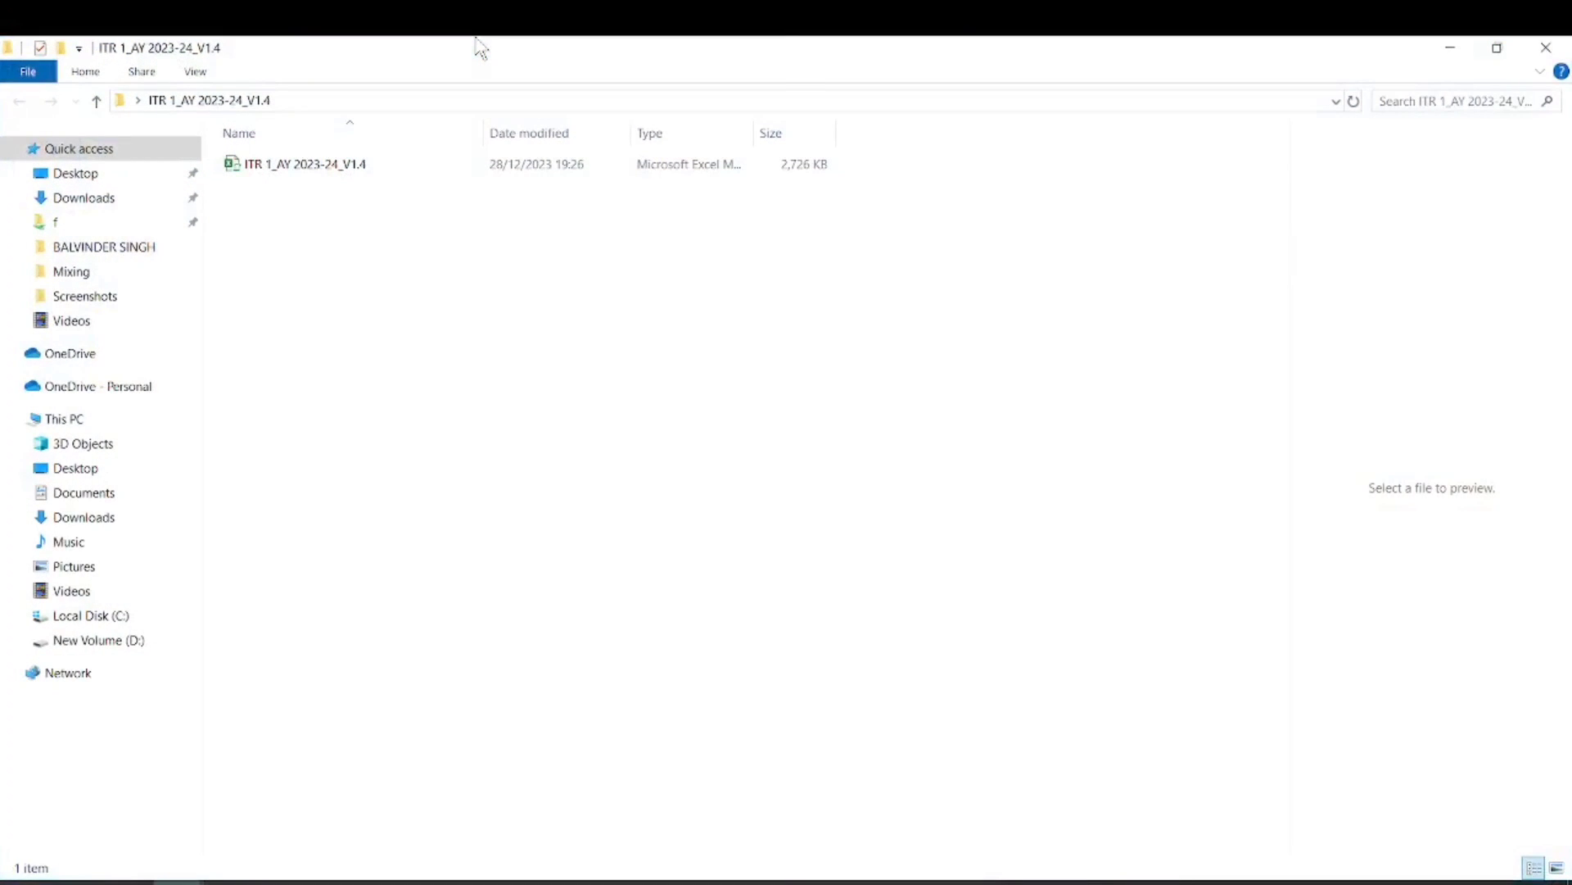
pyautogui.doubleClick(329, 168)
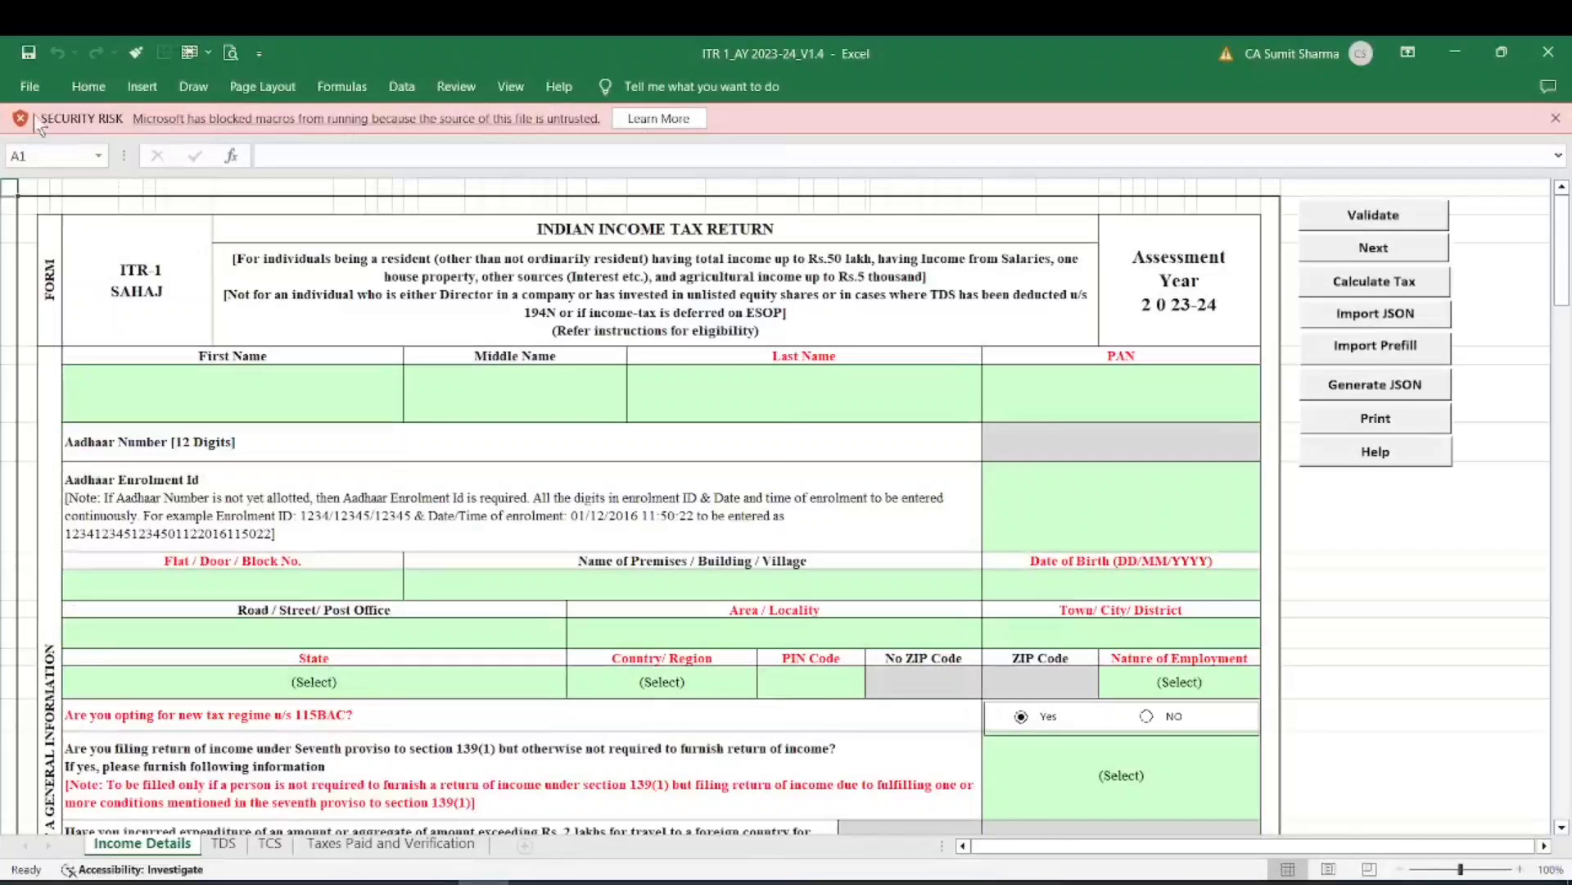
# - Set Excel's Trust Center macro settings to "Enable all macros" and apply the options
pyautogui.click(33, 92)
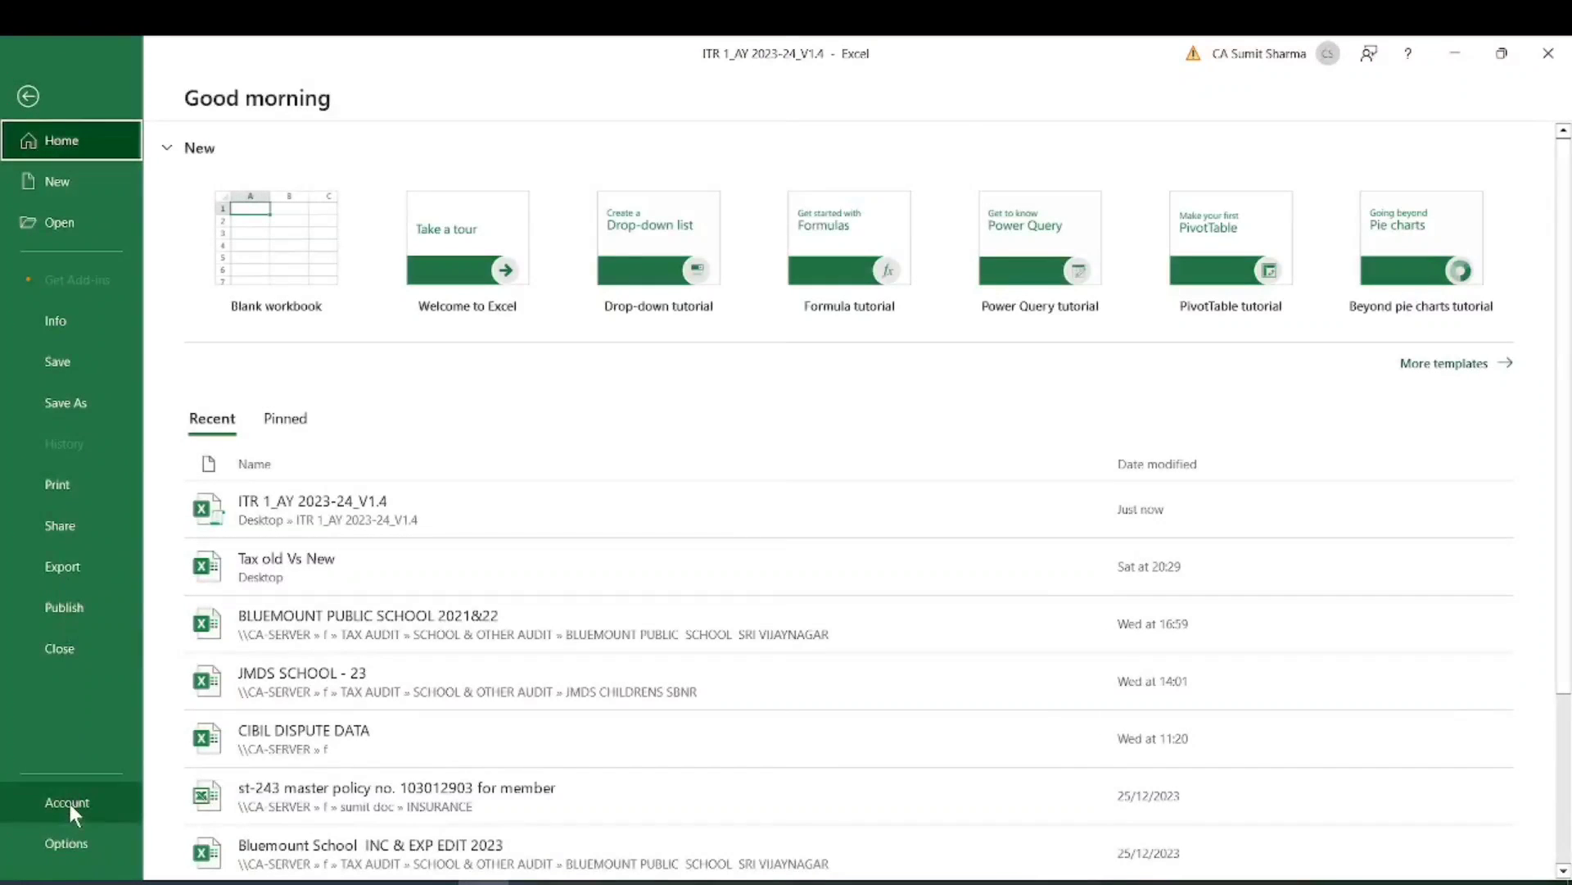
pyautogui.click(65, 842)
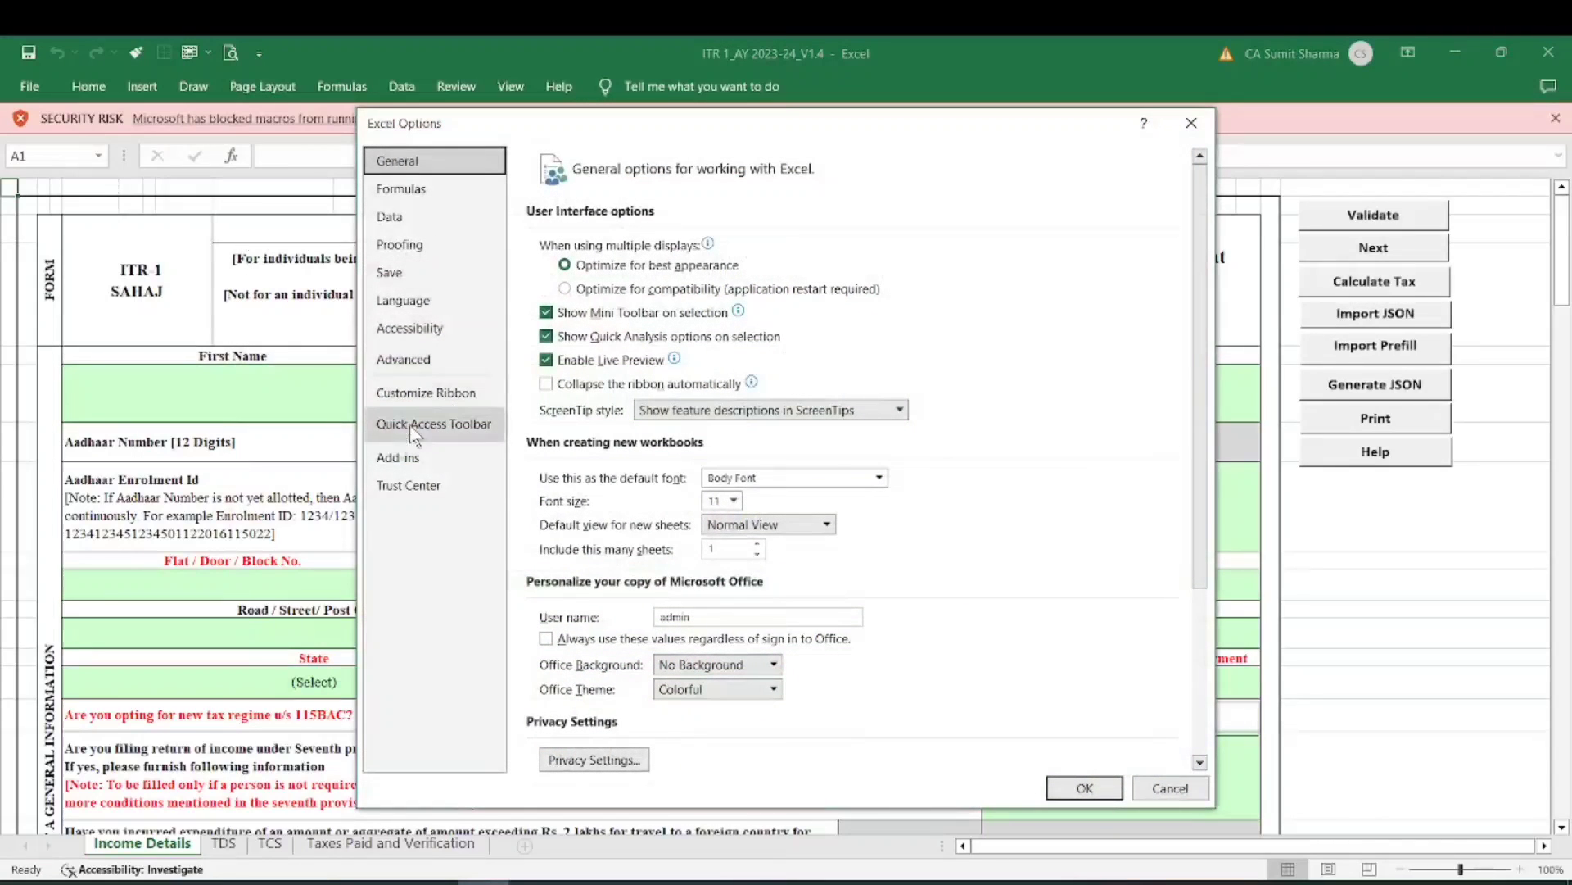
pyautogui.click(408, 485)
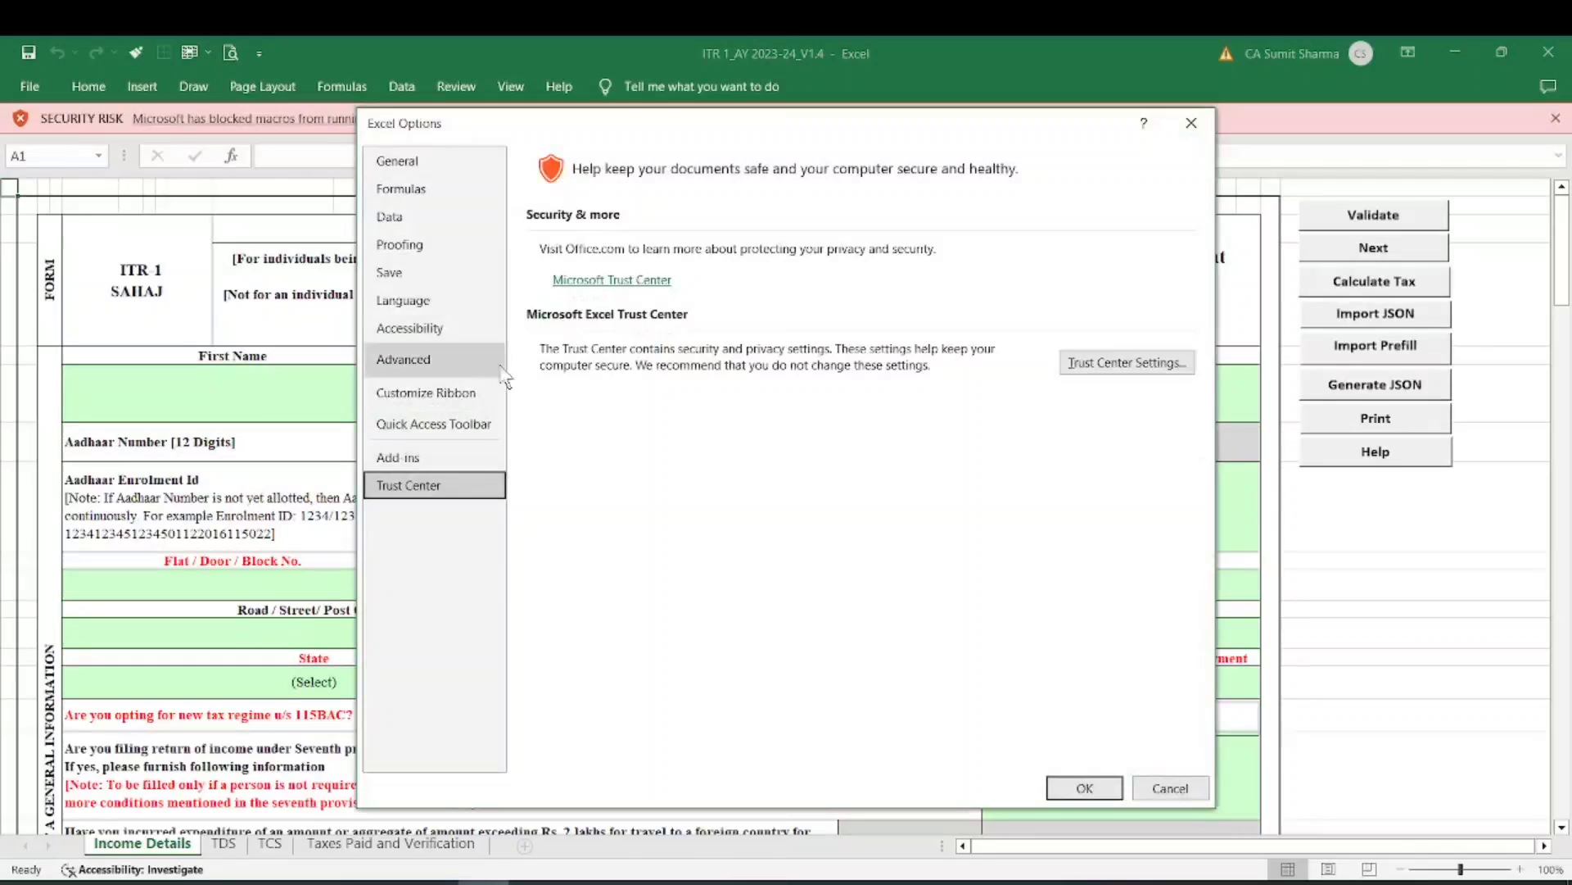
pyautogui.click(1137, 362)
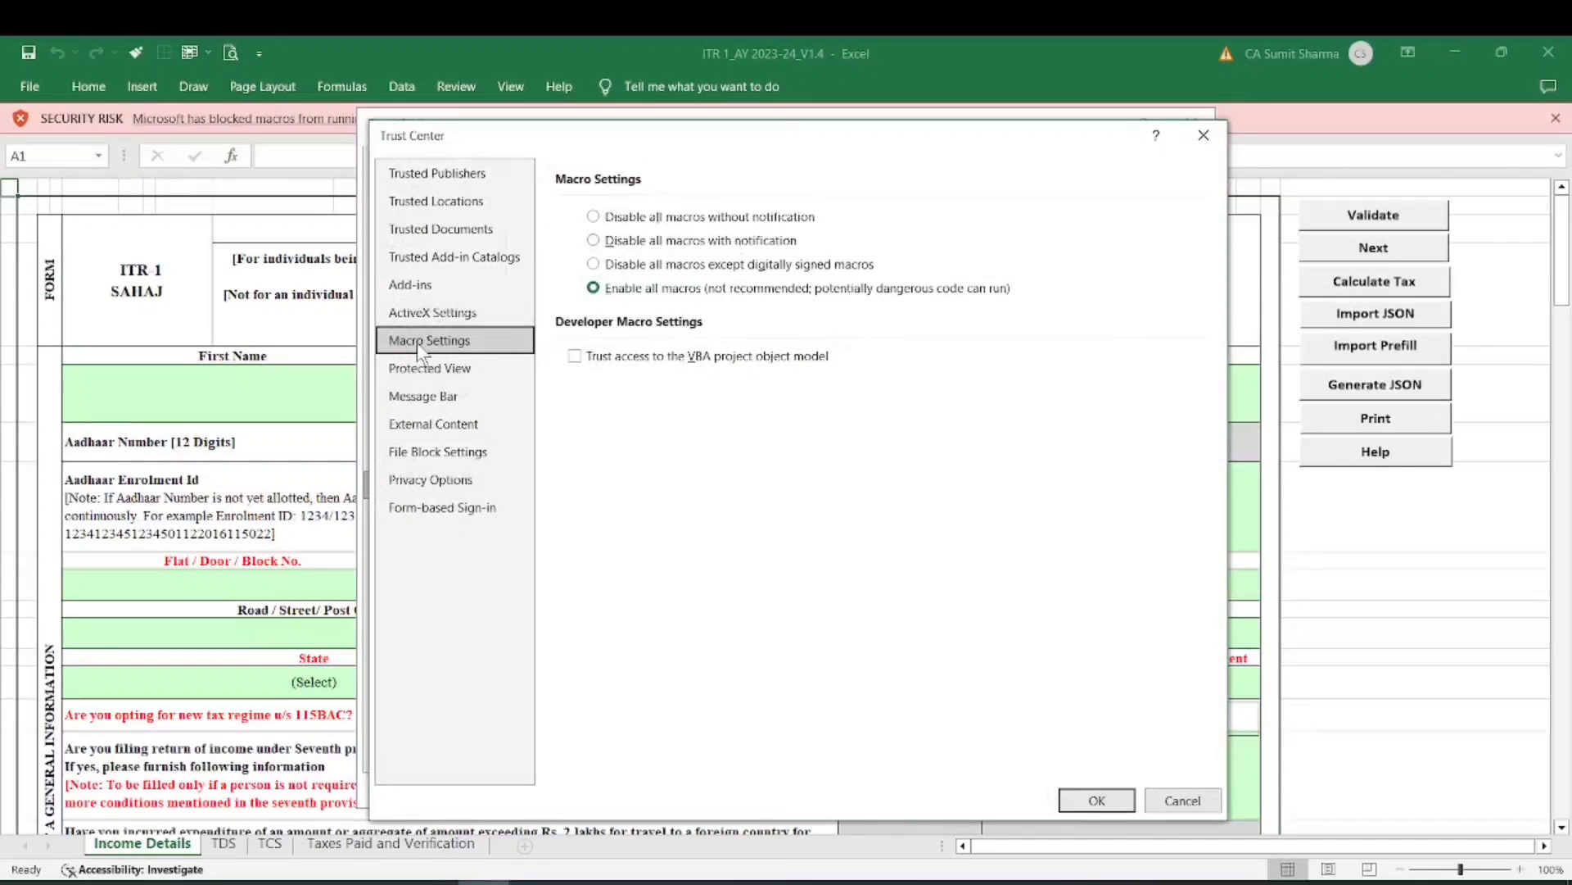
pyautogui.click(593, 217)
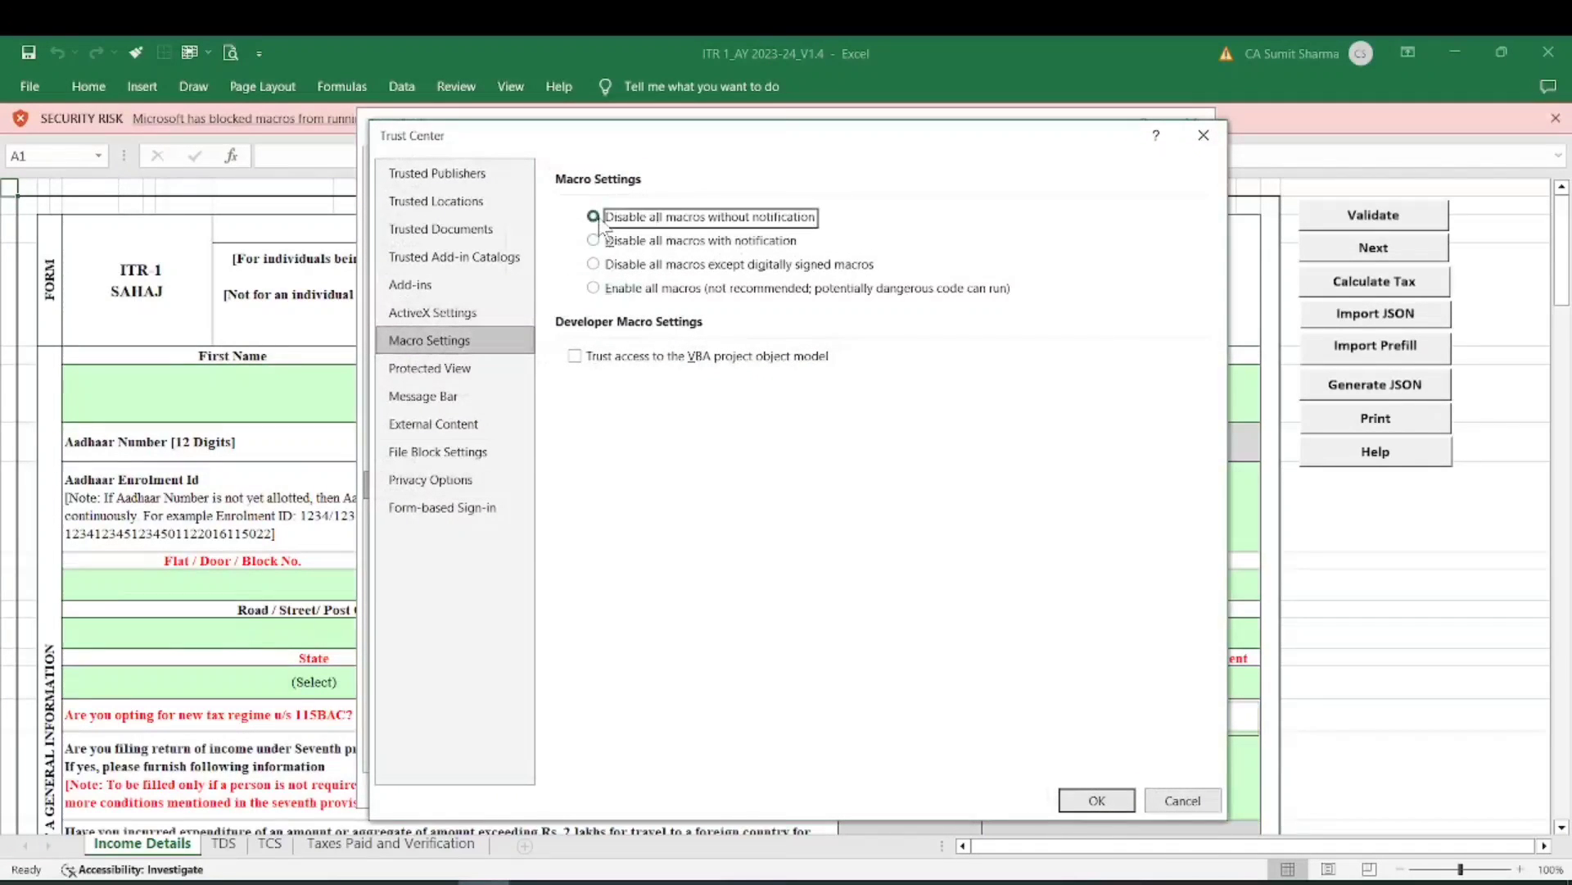
pyautogui.click(593, 288)
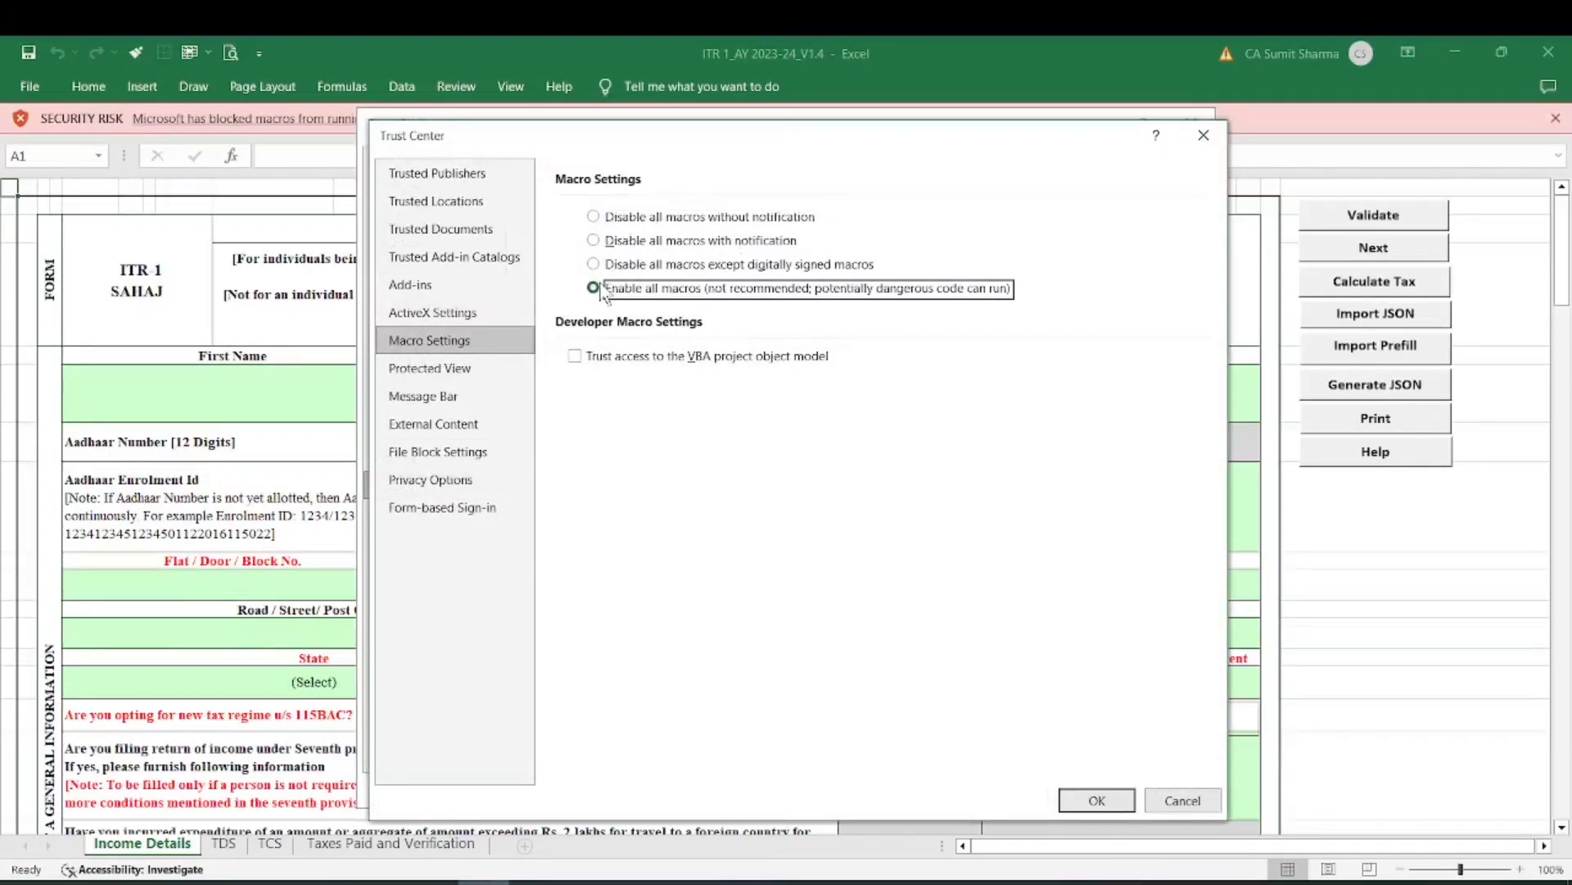
pyautogui.click(1099, 798)
pyautogui.click(1084, 786)
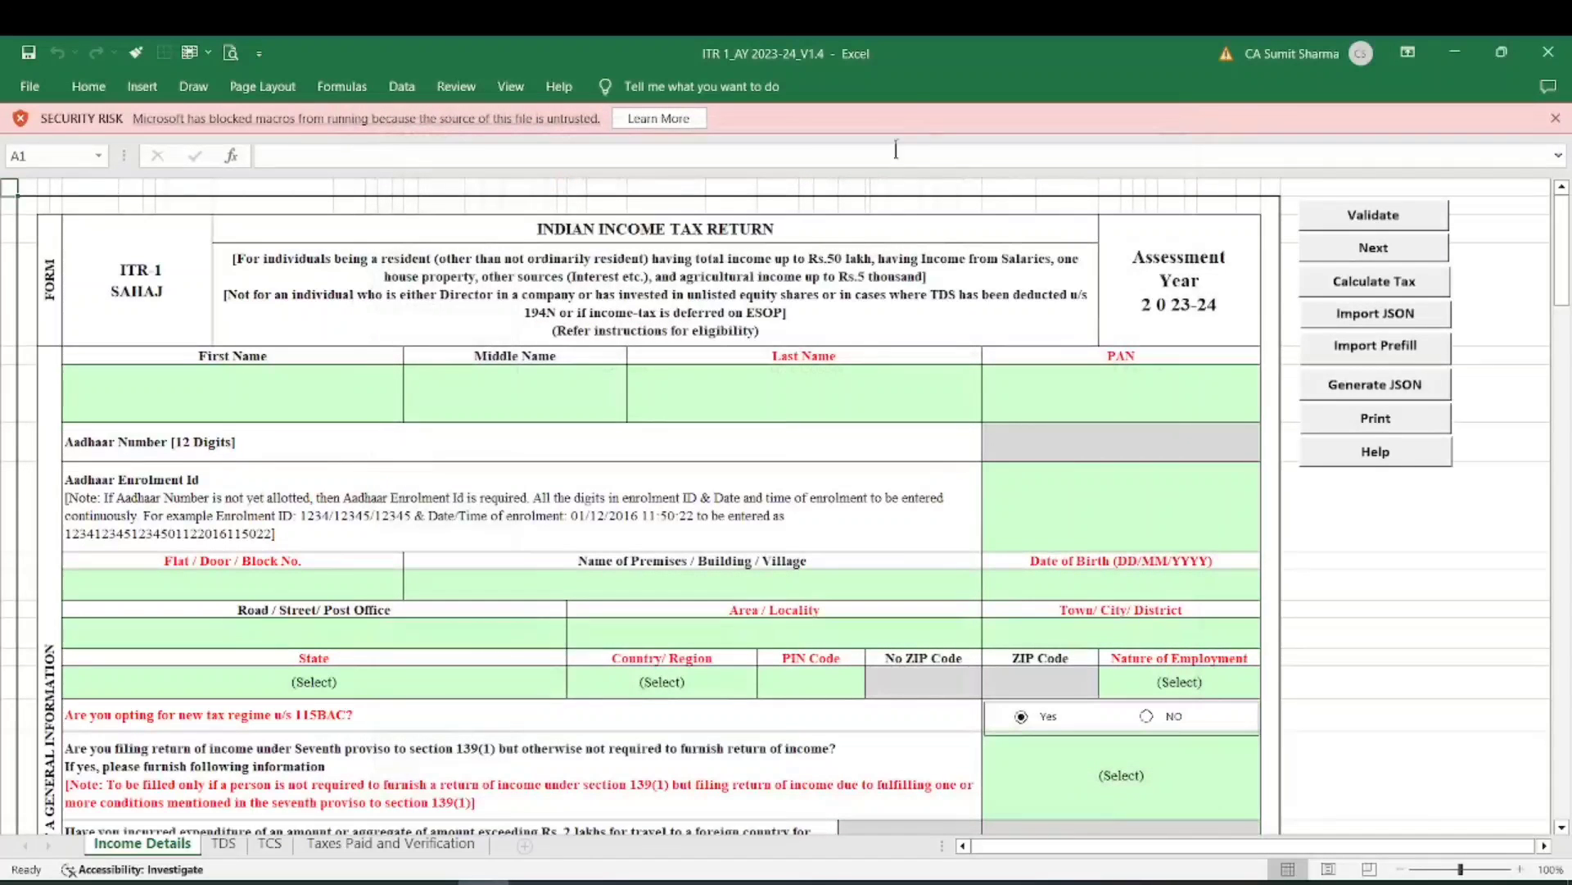
# - Save and close the ITR 1 workbook, and unblock its file in the file properties
pyautogui.click(1550, 52)
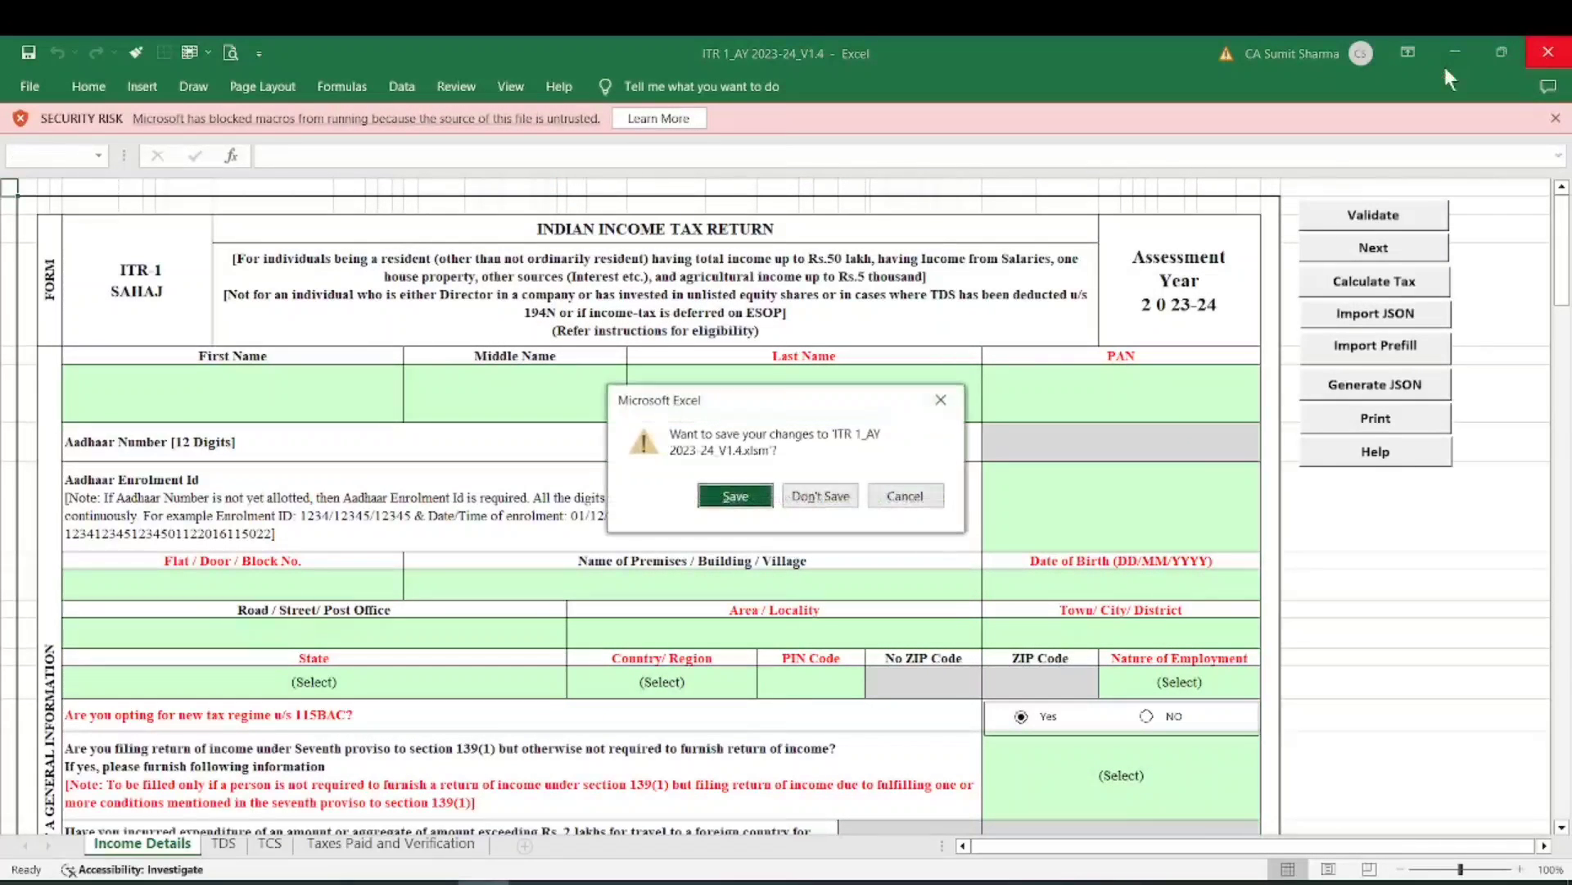
pyautogui.click(737, 506)
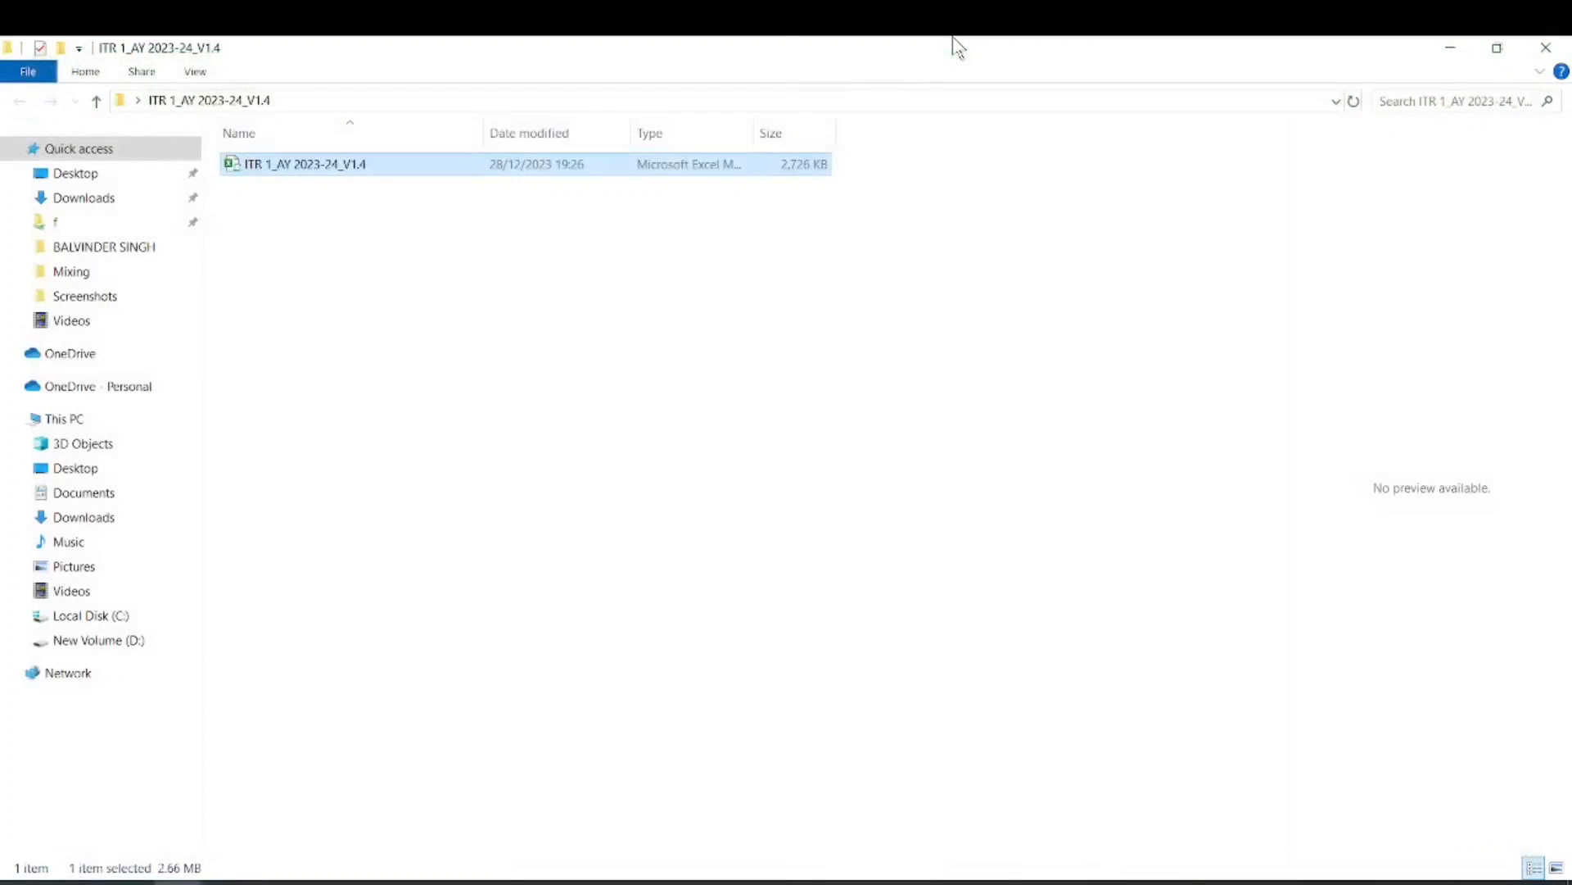
pyautogui.rightClick(412, 172)
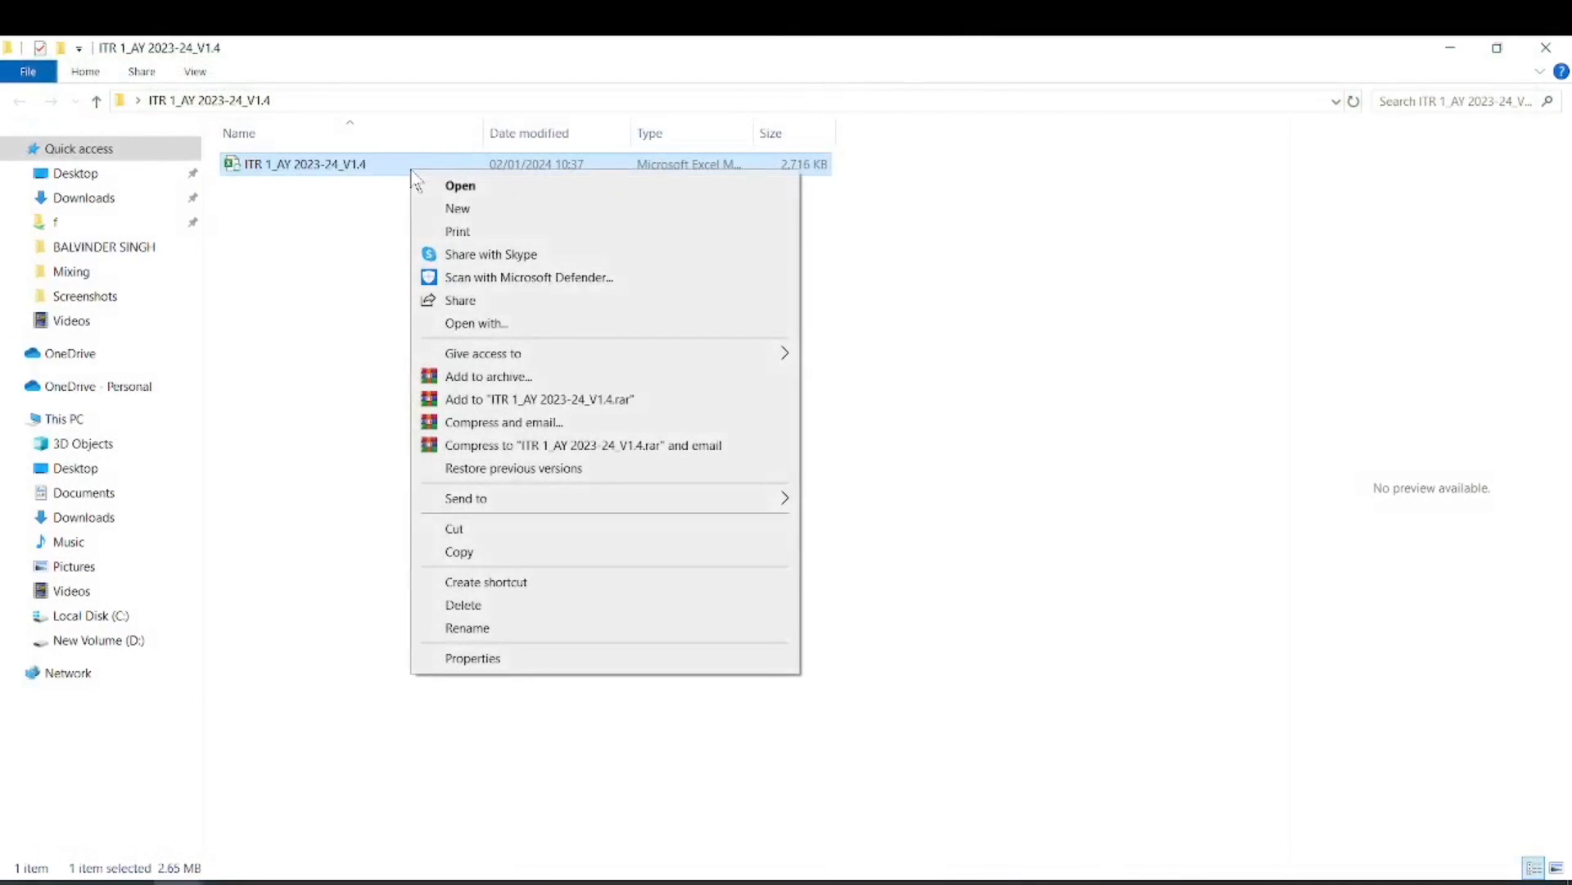
pyautogui.click(470, 657)
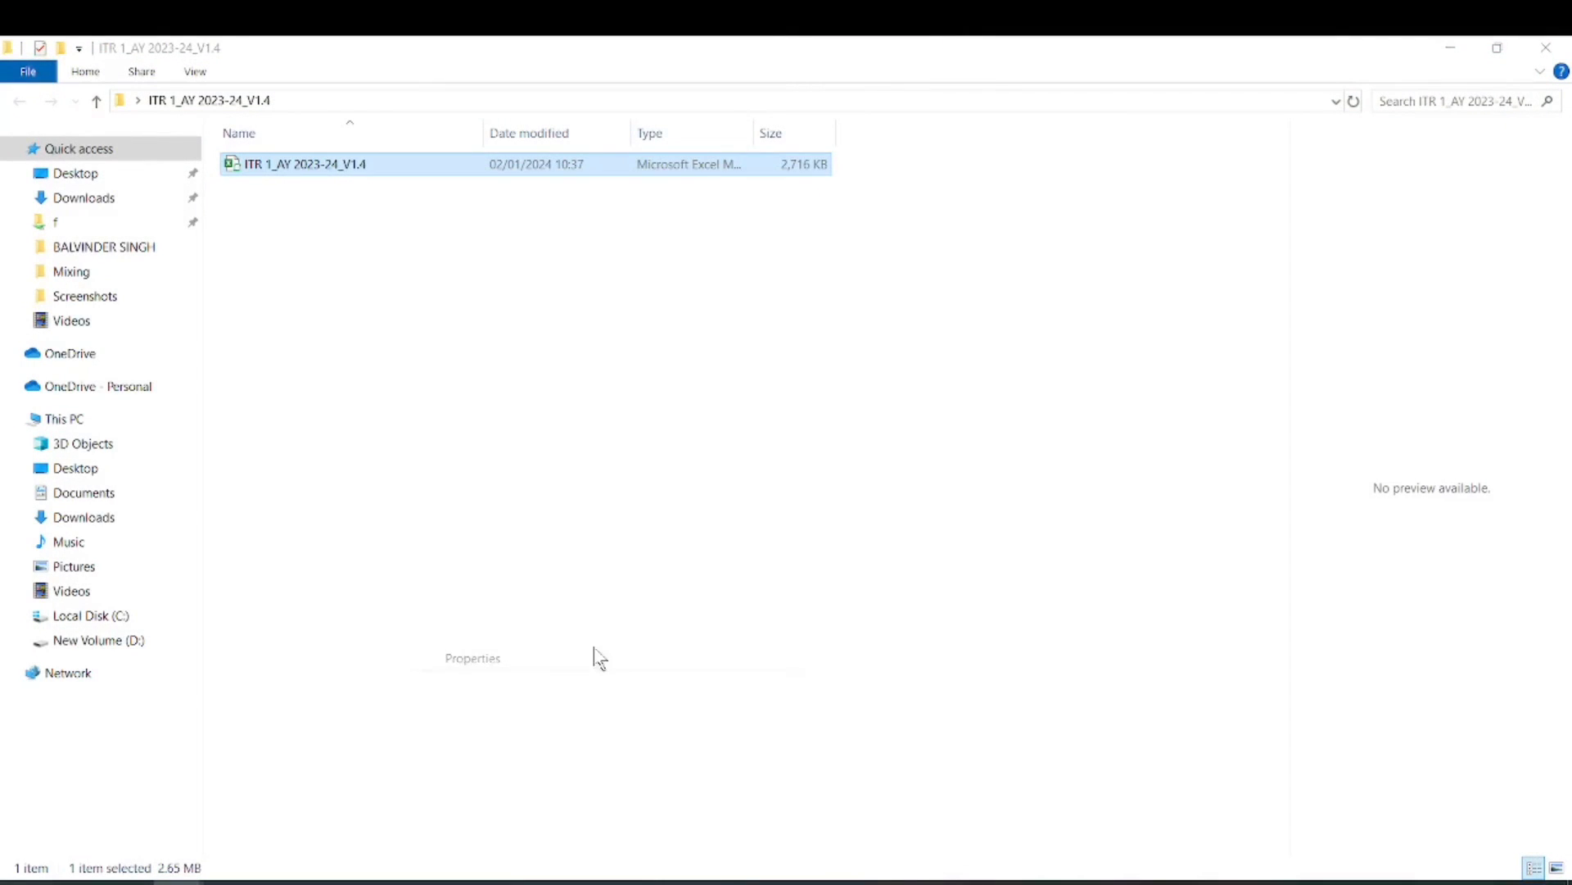
pyautogui.click(714, 587)
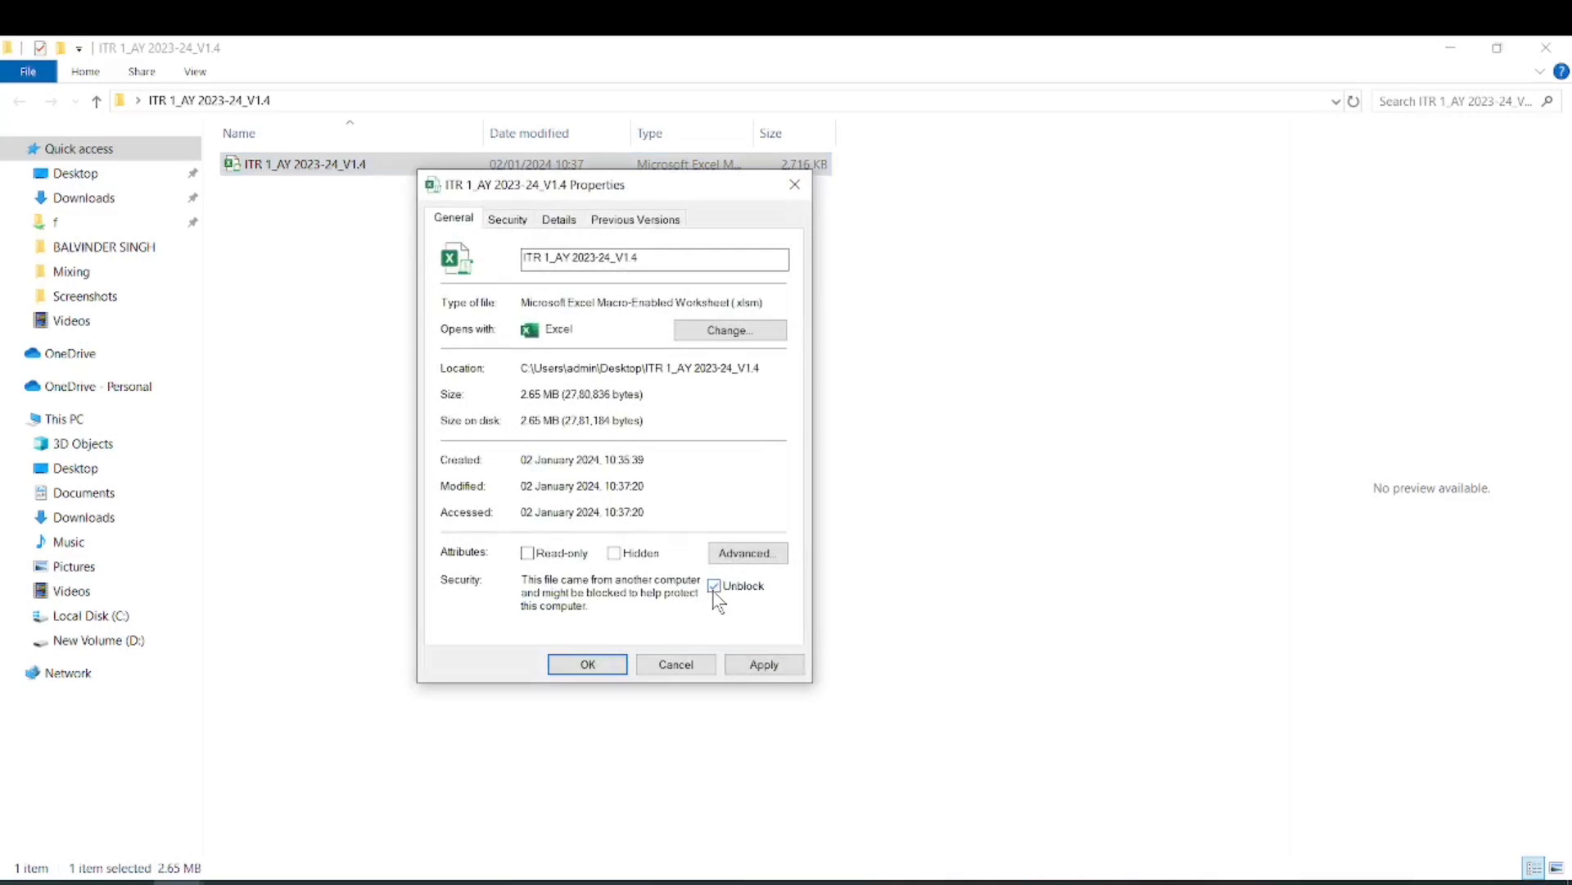
pyautogui.click(769, 664)
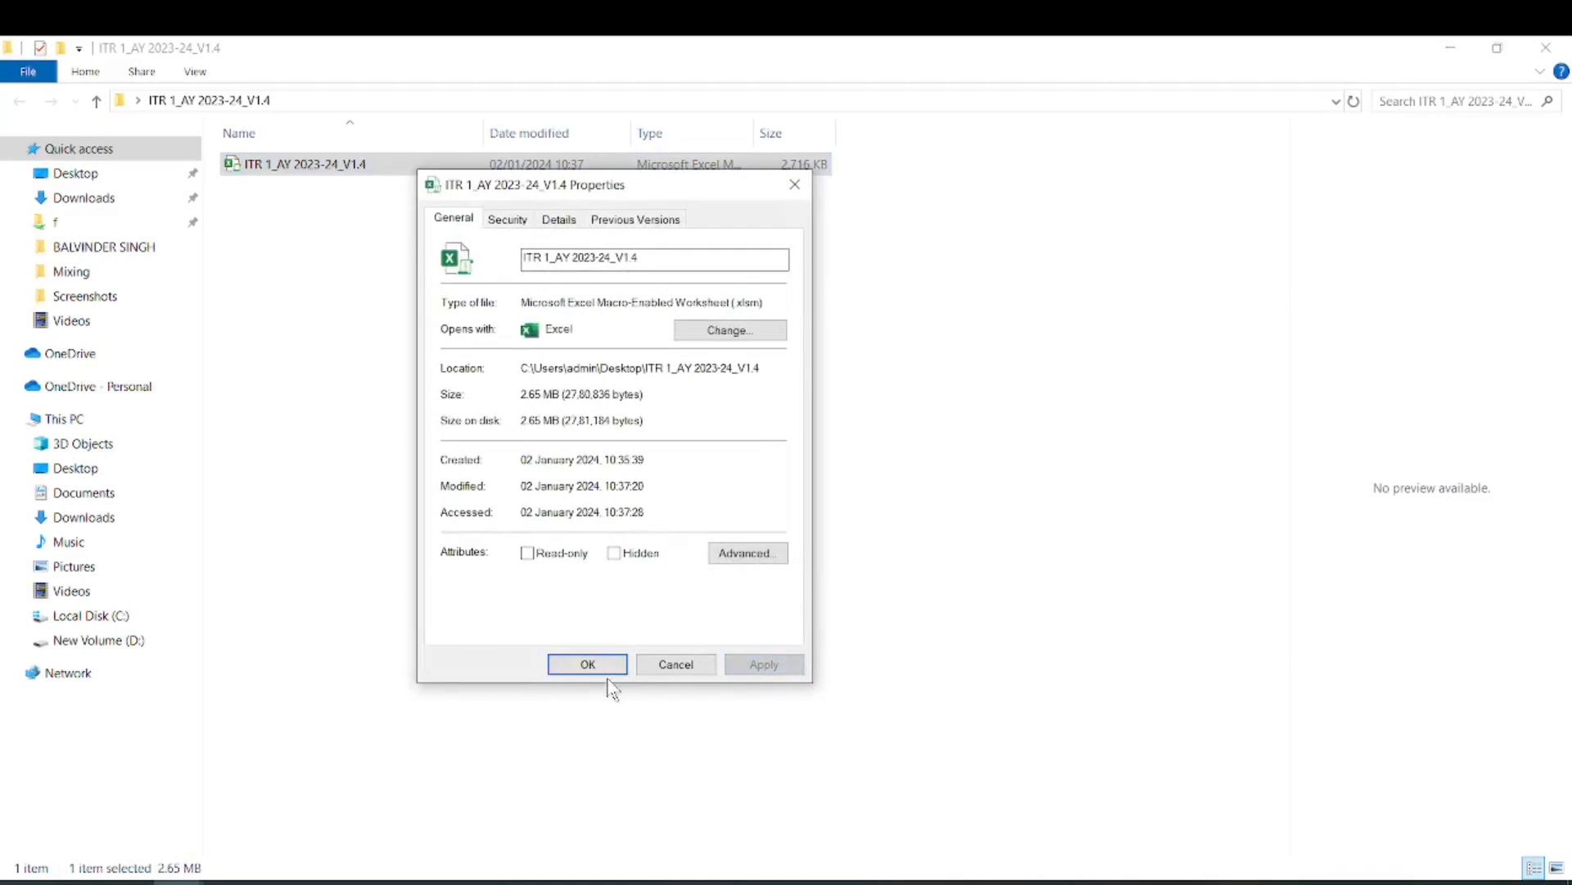
pyautogui.click(597, 665)
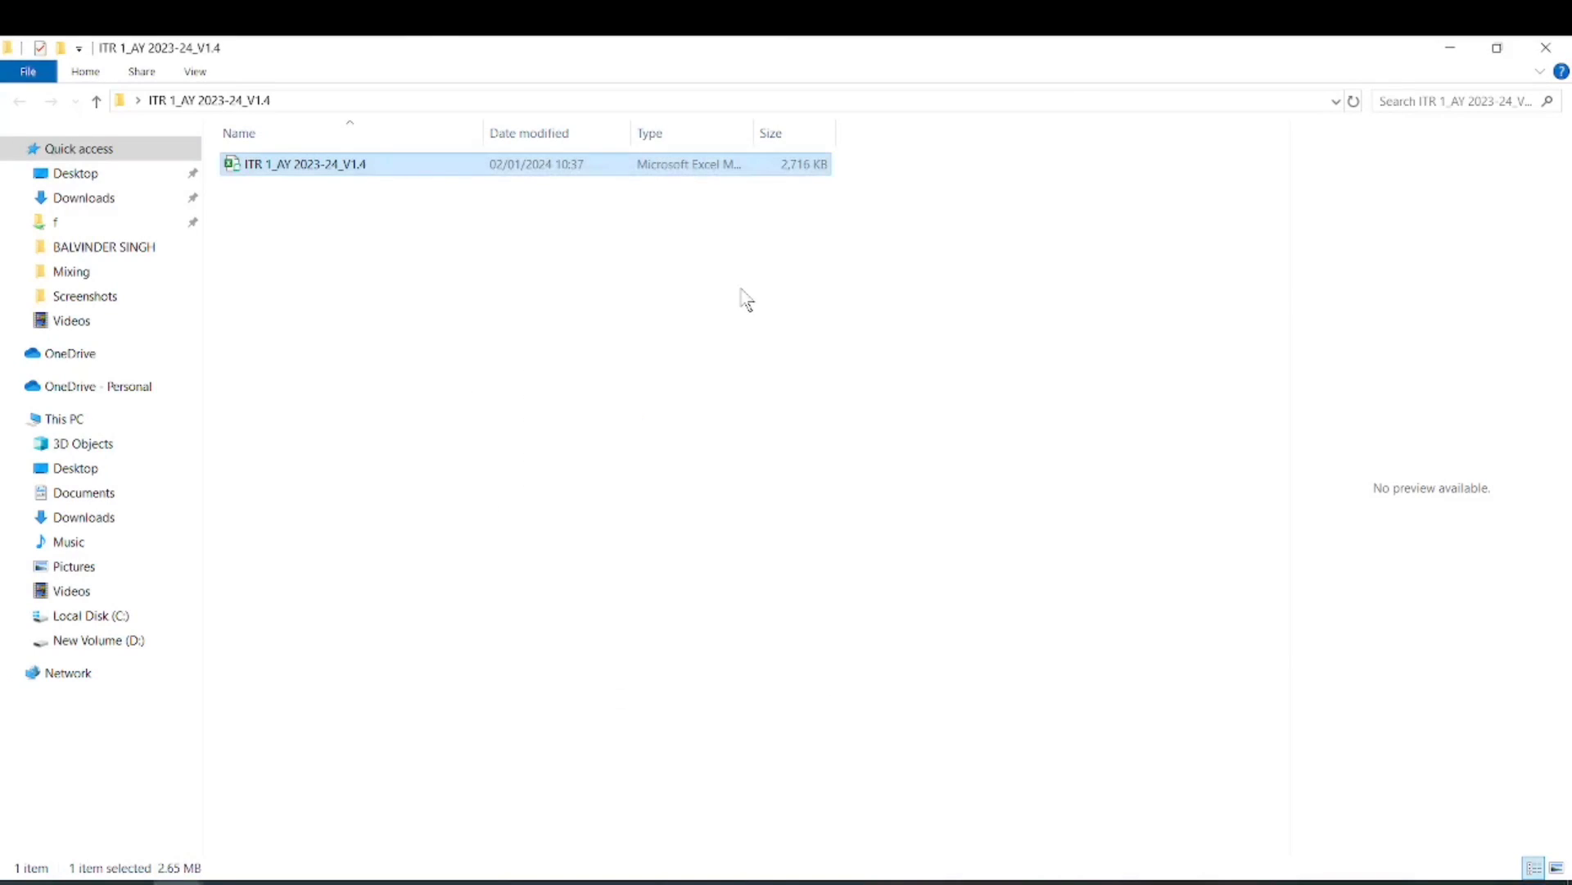
# - Reopen the ITR 1_AY 2023-24_V1.4 workbook and dismiss the utility's data-entry notice
pyautogui.click(474, 263)
pyautogui.doubleClick(487, 173)
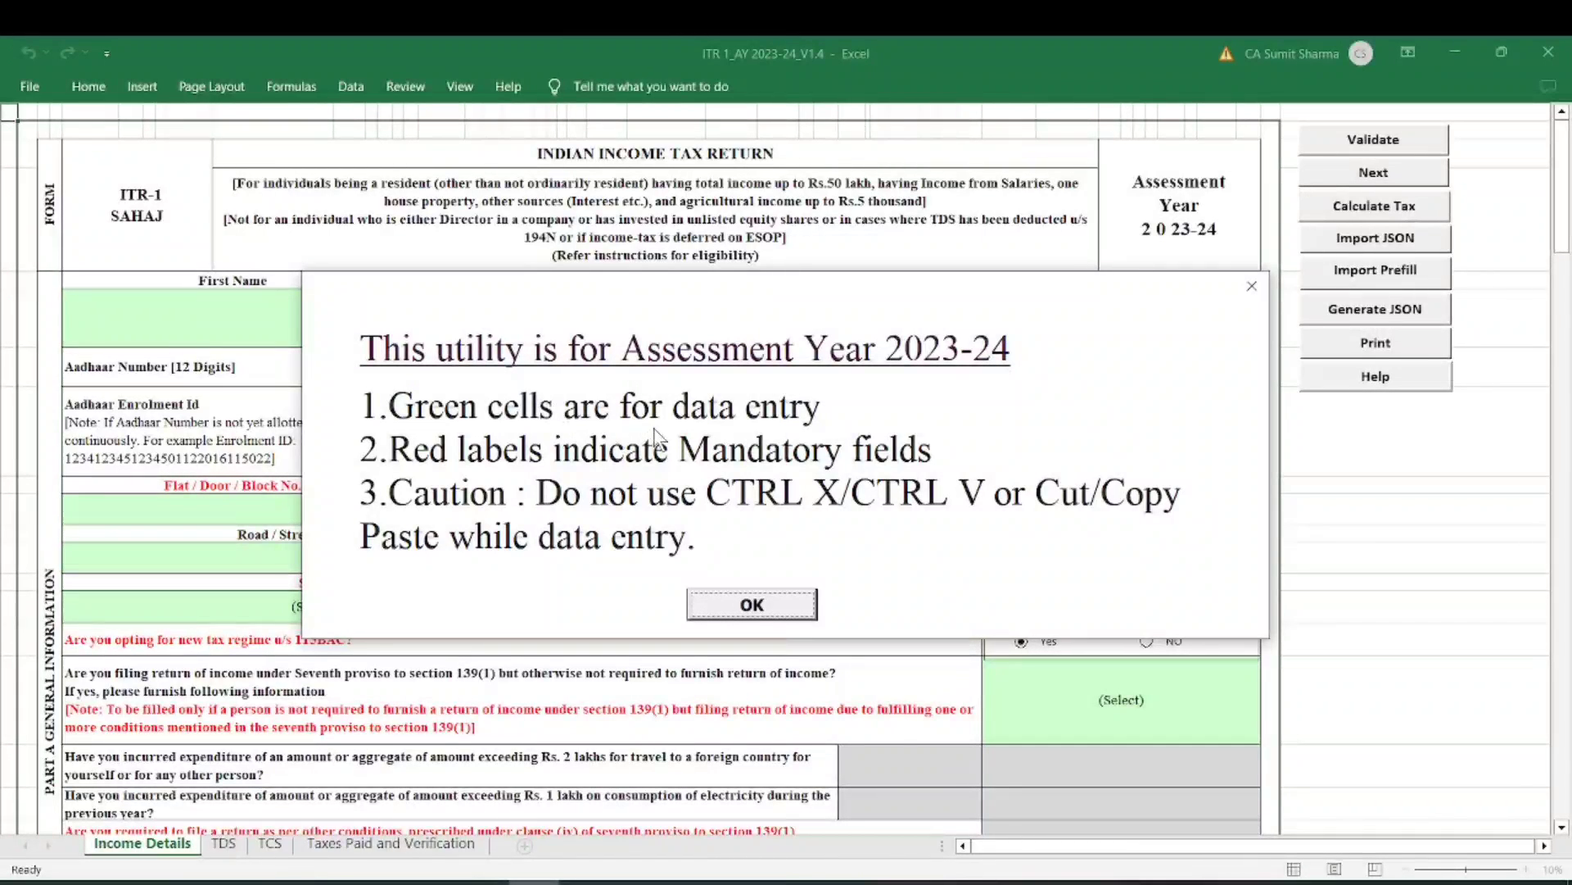
pyautogui.click(758, 611)
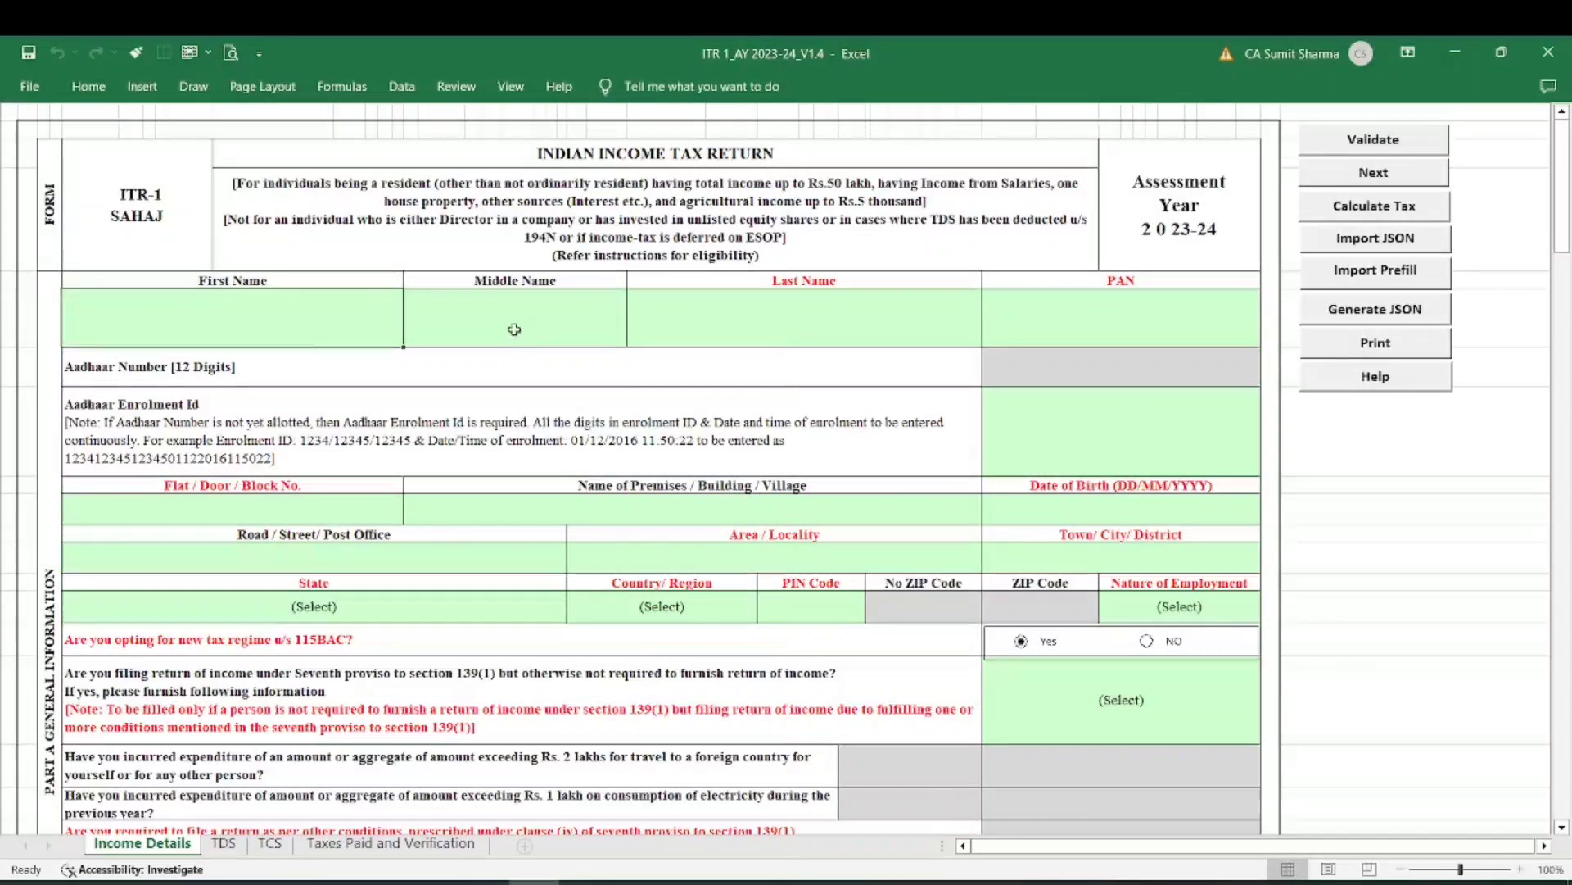
# - Look over the name cells and general information section of the ITR-1 Income Details sheet
pyautogui.click(514, 320)
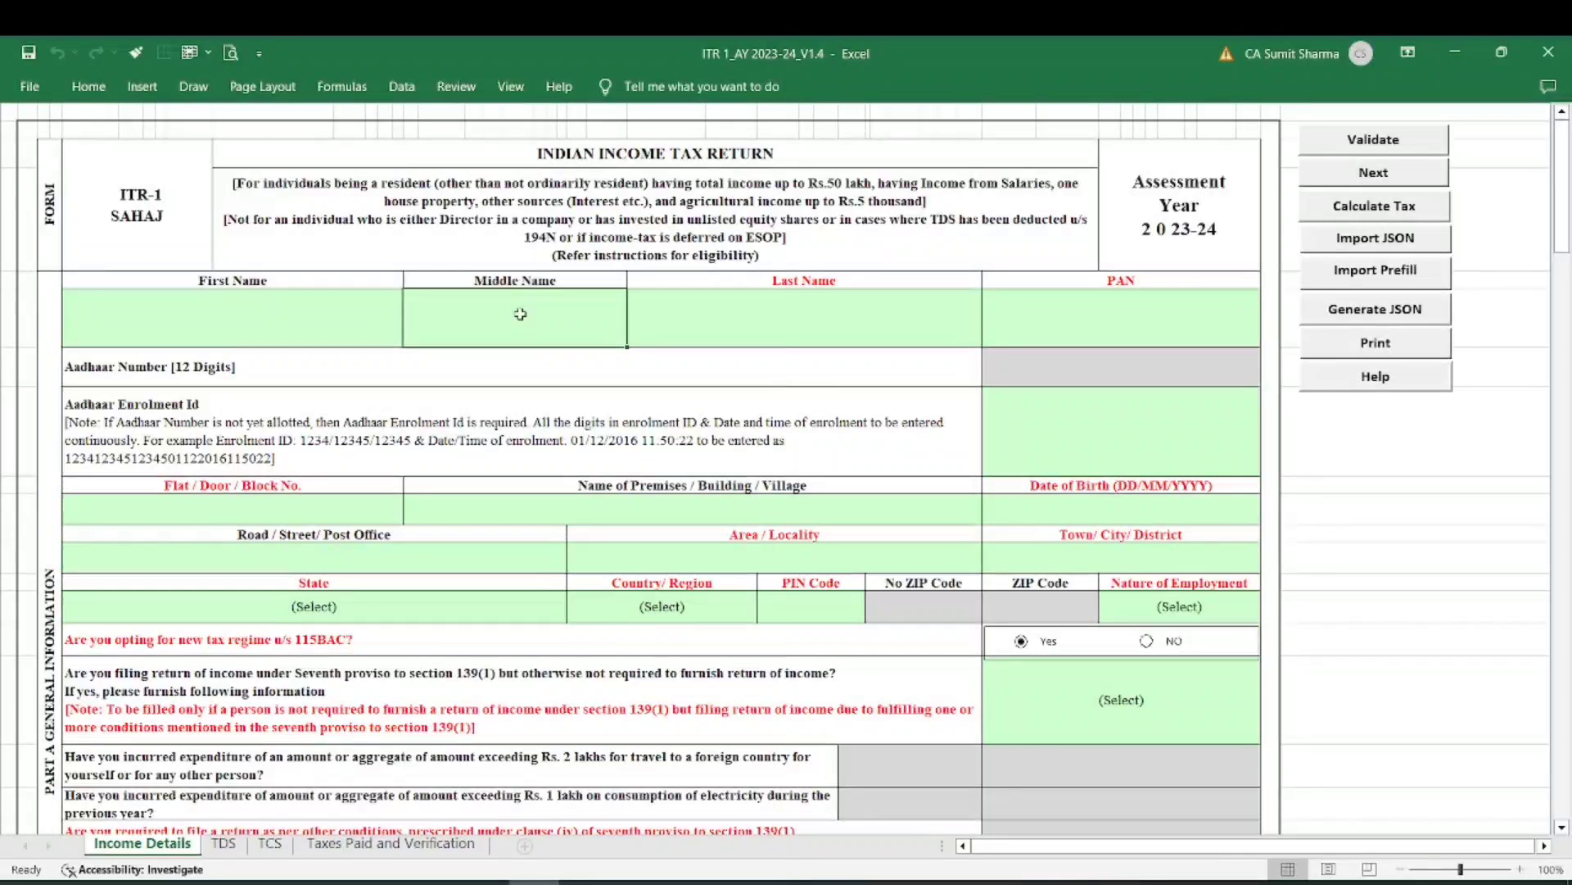
pyautogui.click(270, 336)
pyautogui.click(457, 336)
pyautogui.click(973, 302)
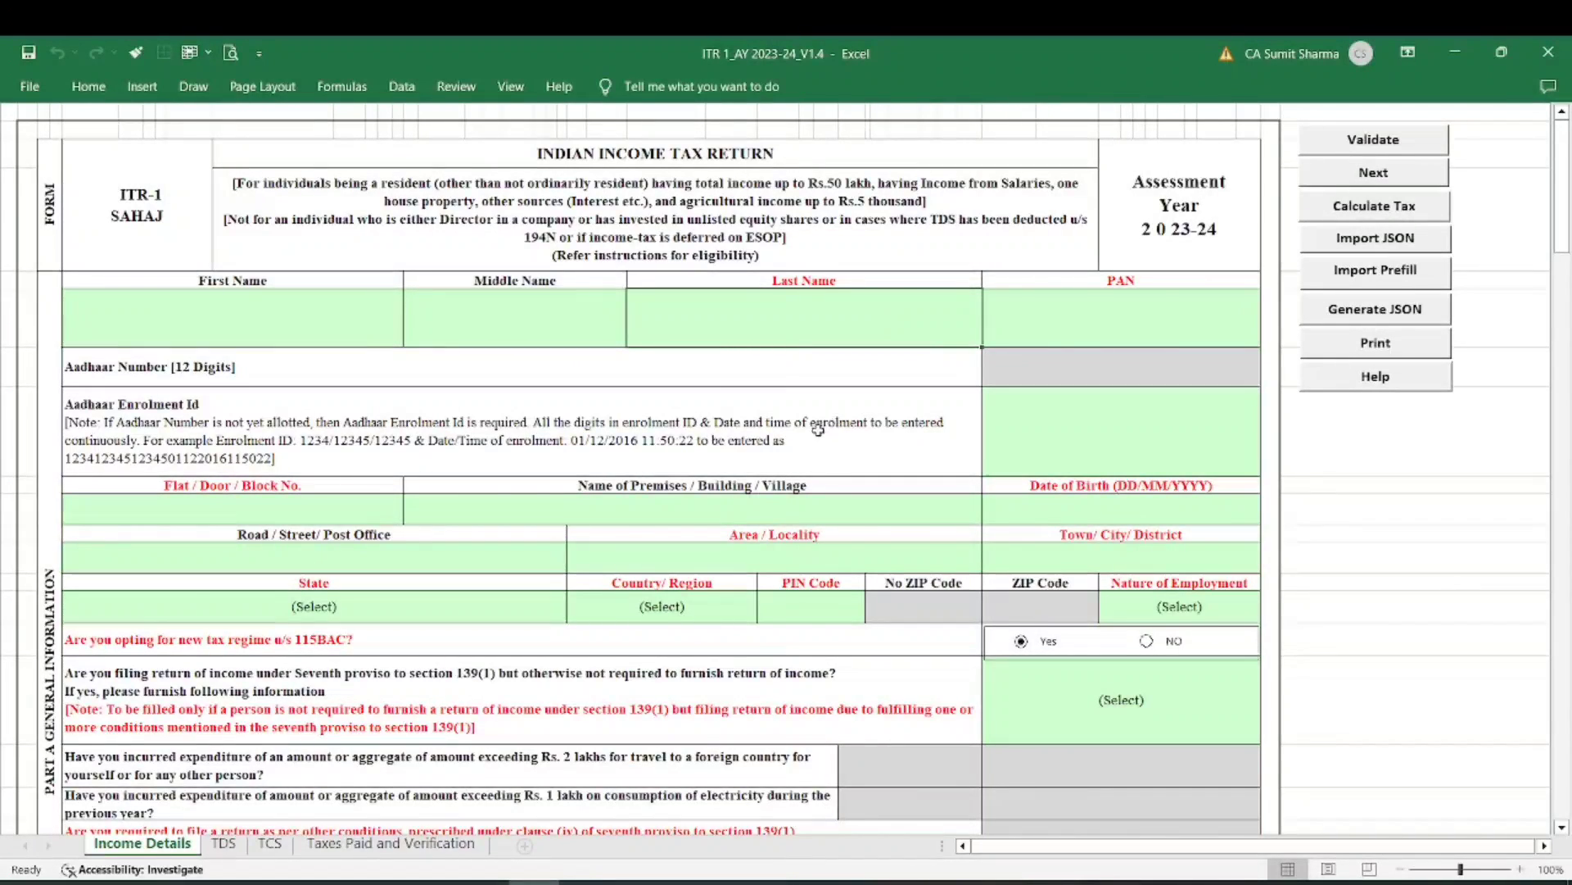
pyautogui.scroll(-3, 840, 416)
pyautogui.scroll(3, 1065, 328)
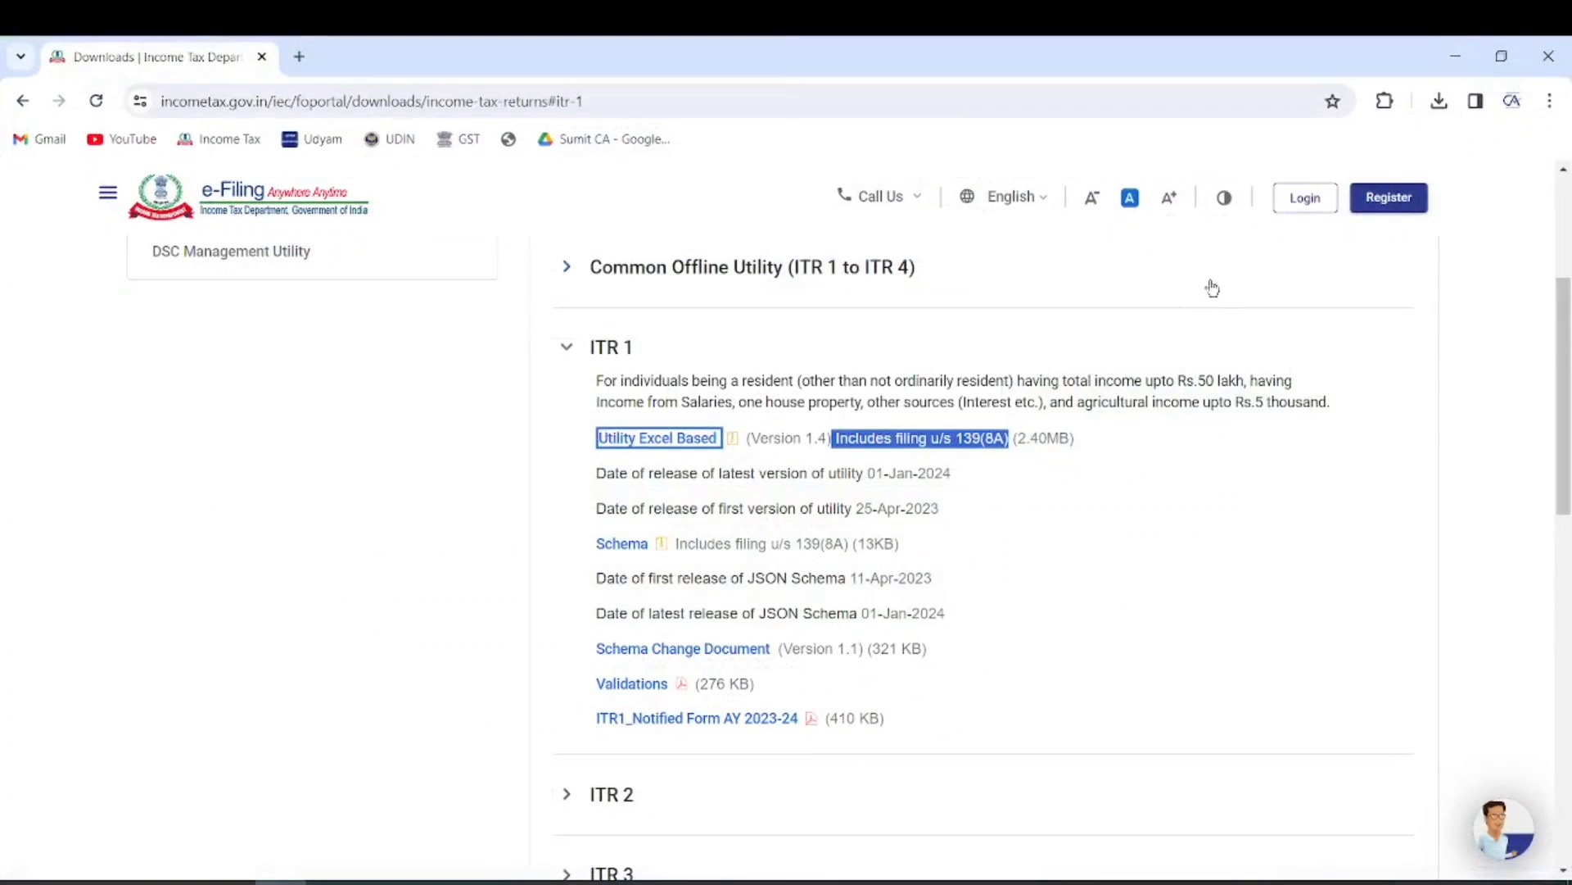
# - Open the e-Filing portal's login page and submit the taxpayer's user ID
pyautogui.click(1302, 200)
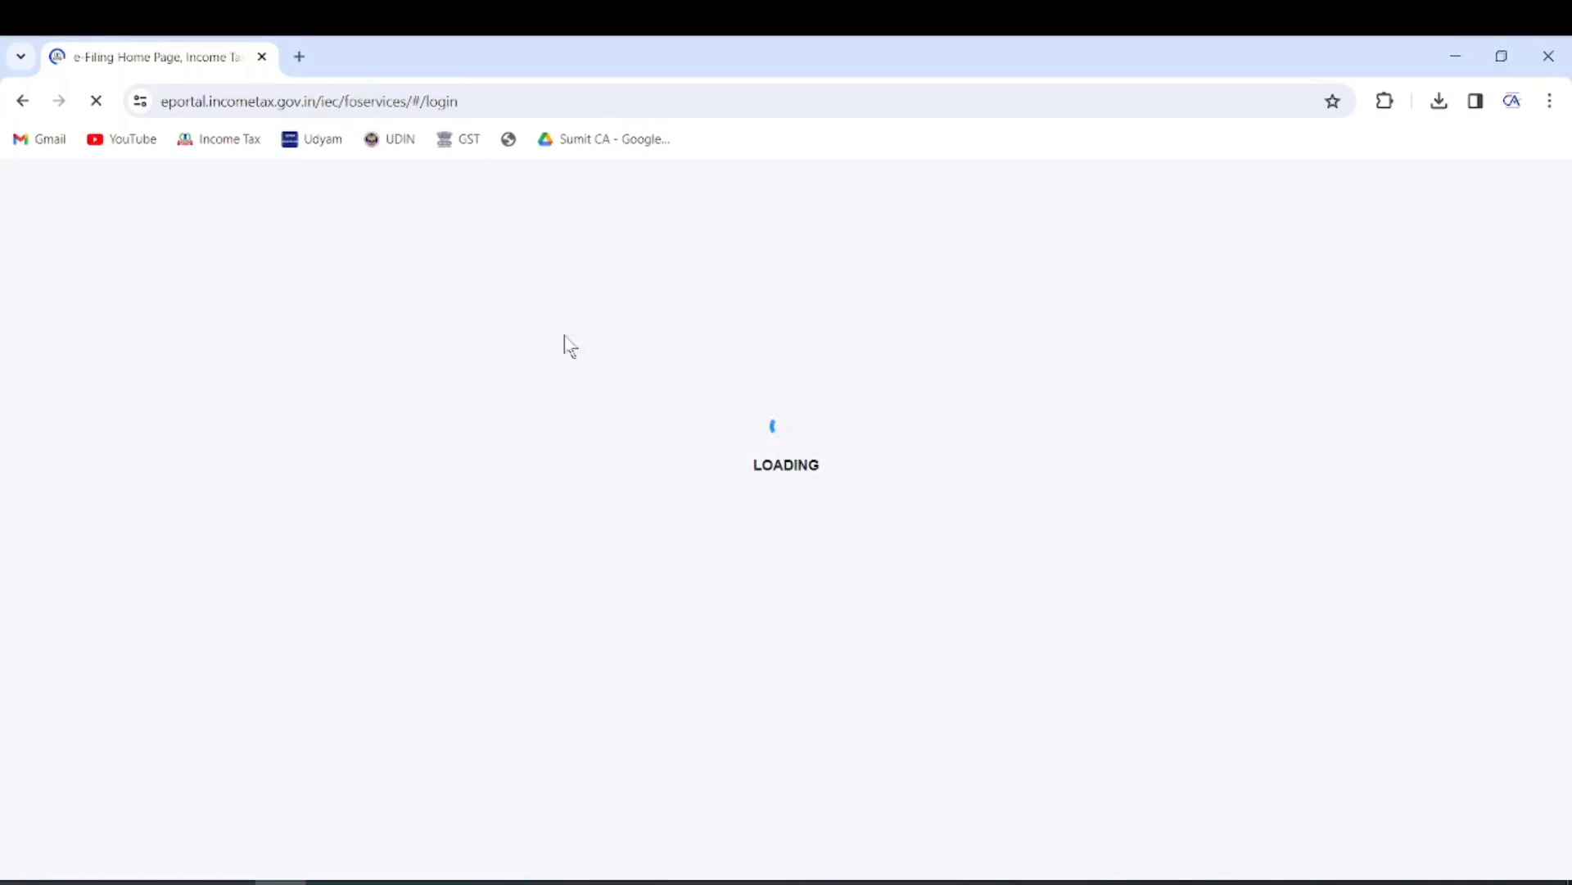
pyautogui.click(368, 546)
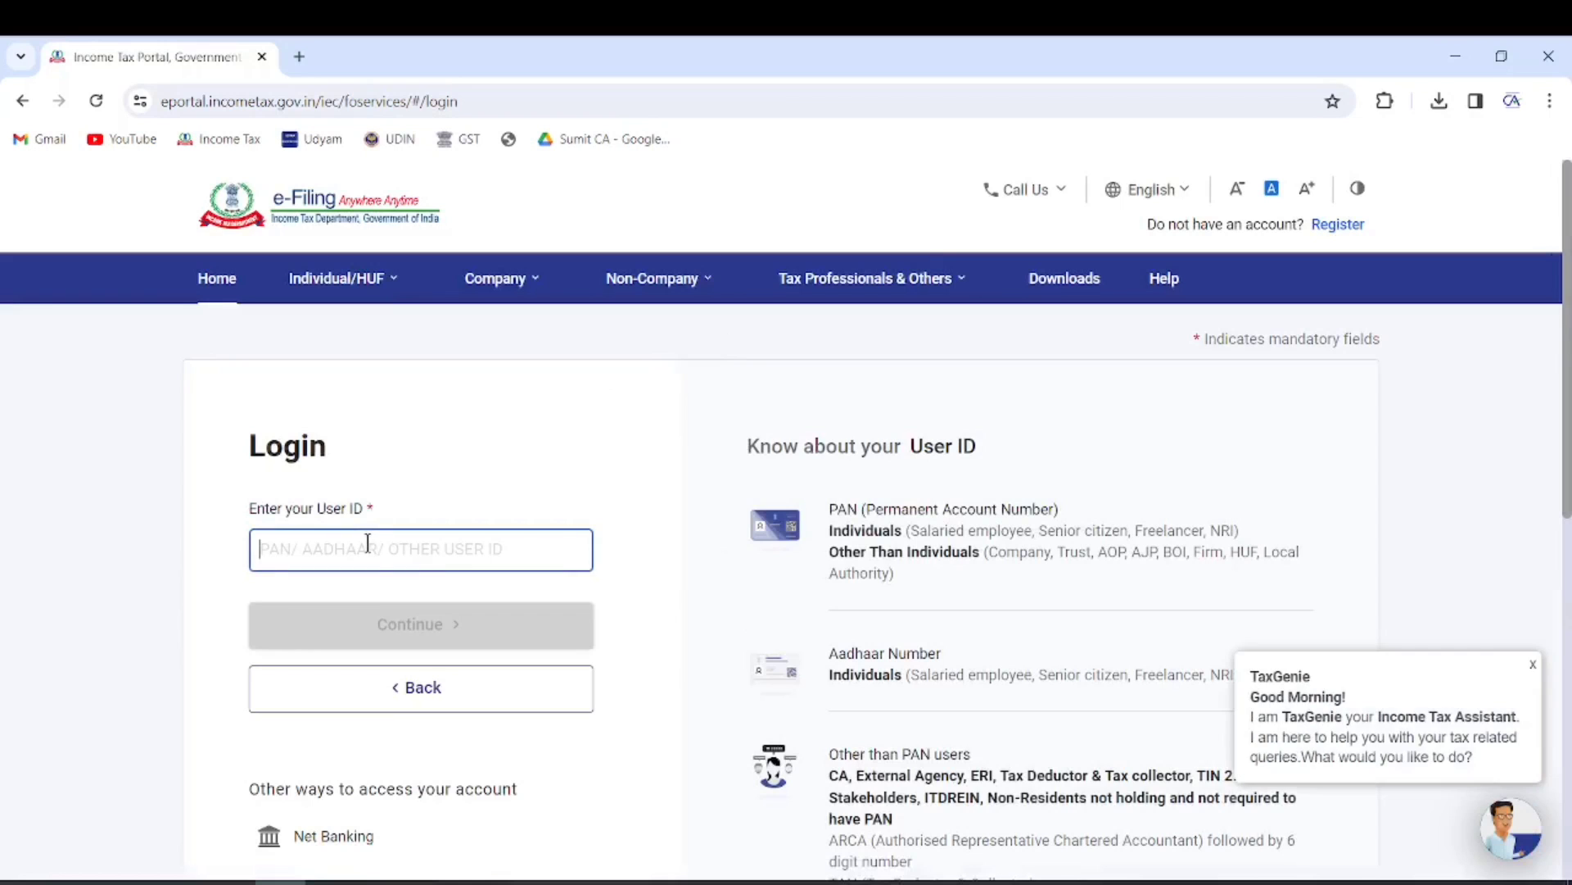
pyautogui.hotkey('ctrl', 'v')
pyautogui.click(404, 624)
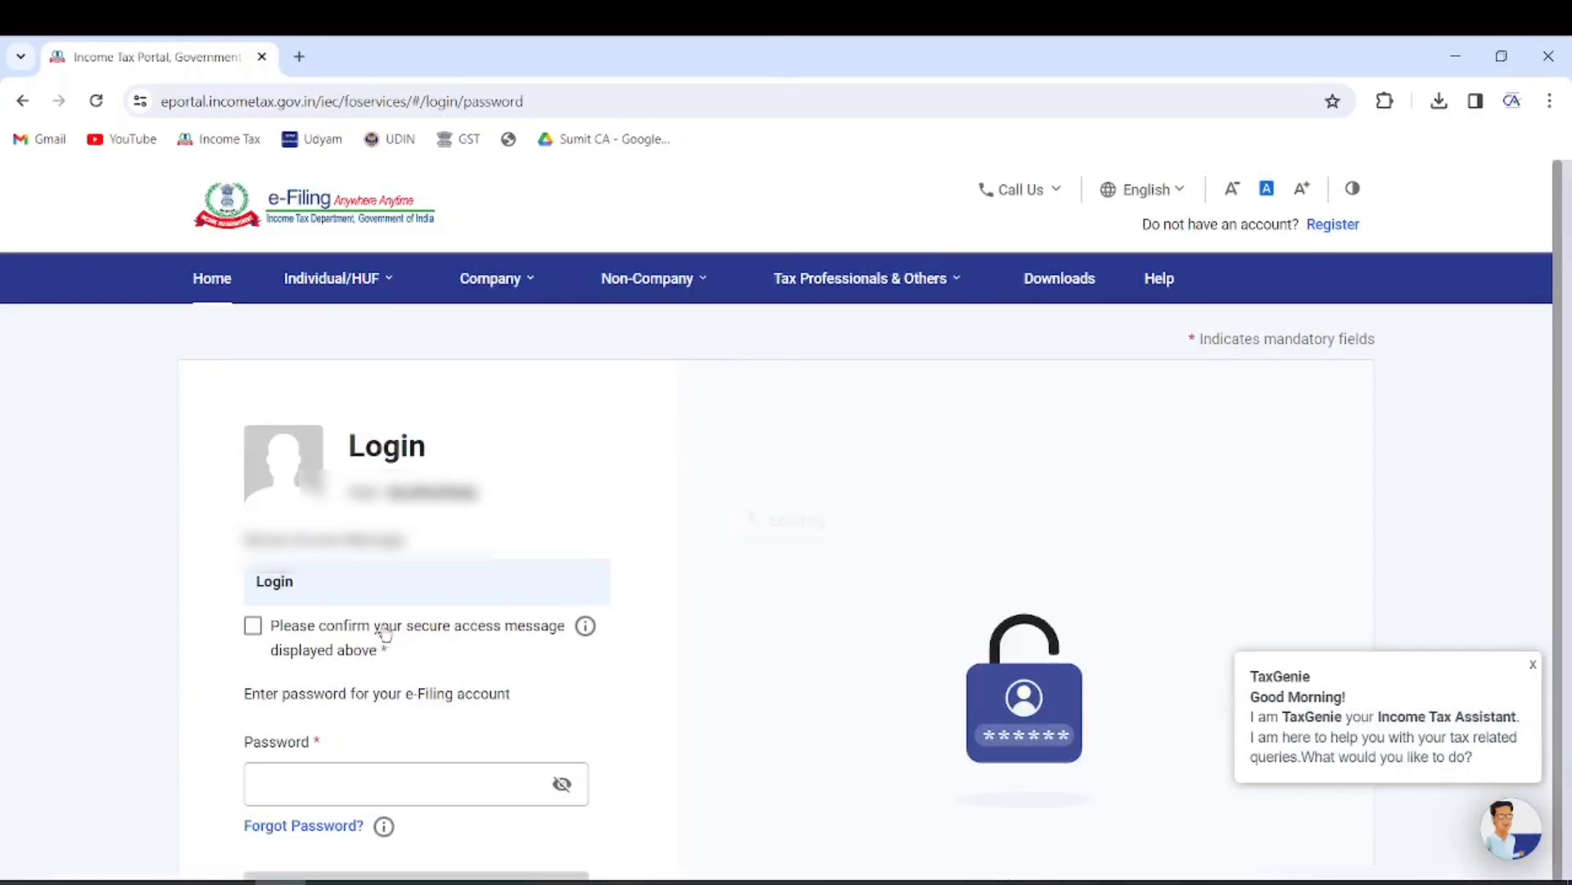
# - Confirm the secure access message, enter the account password and log in, resubmitting the login when it is rejected
pyautogui.click(258, 626)
pyautogui.click(307, 774)
pyautogui.hotkey('ctrl', 'v')
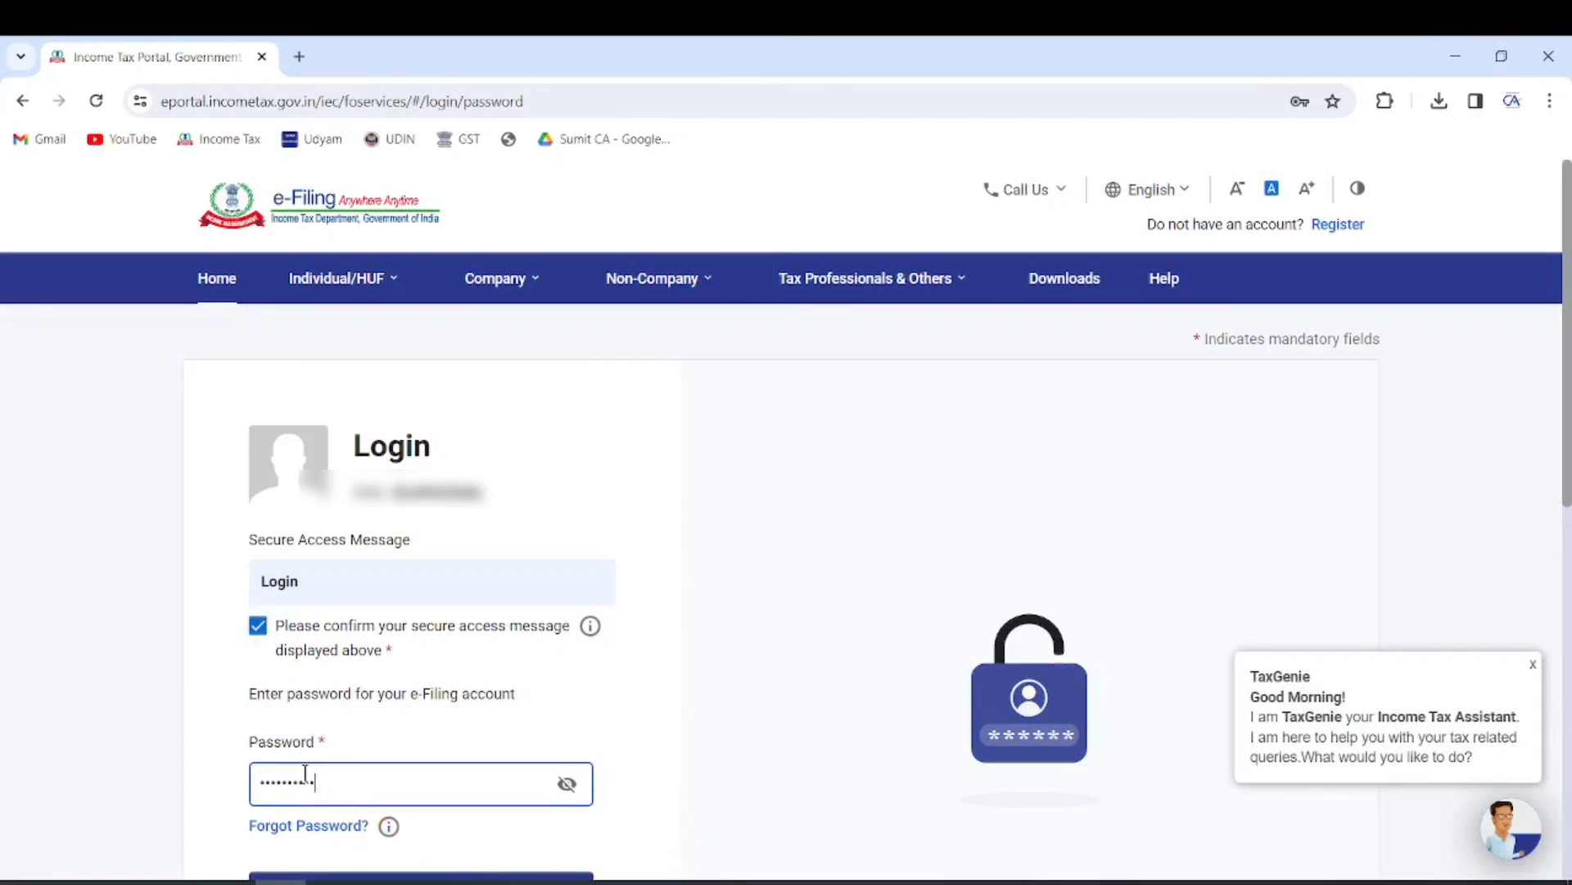
pyautogui.scroll(-1, 463, 860)
pyautogui.click(459, 811)
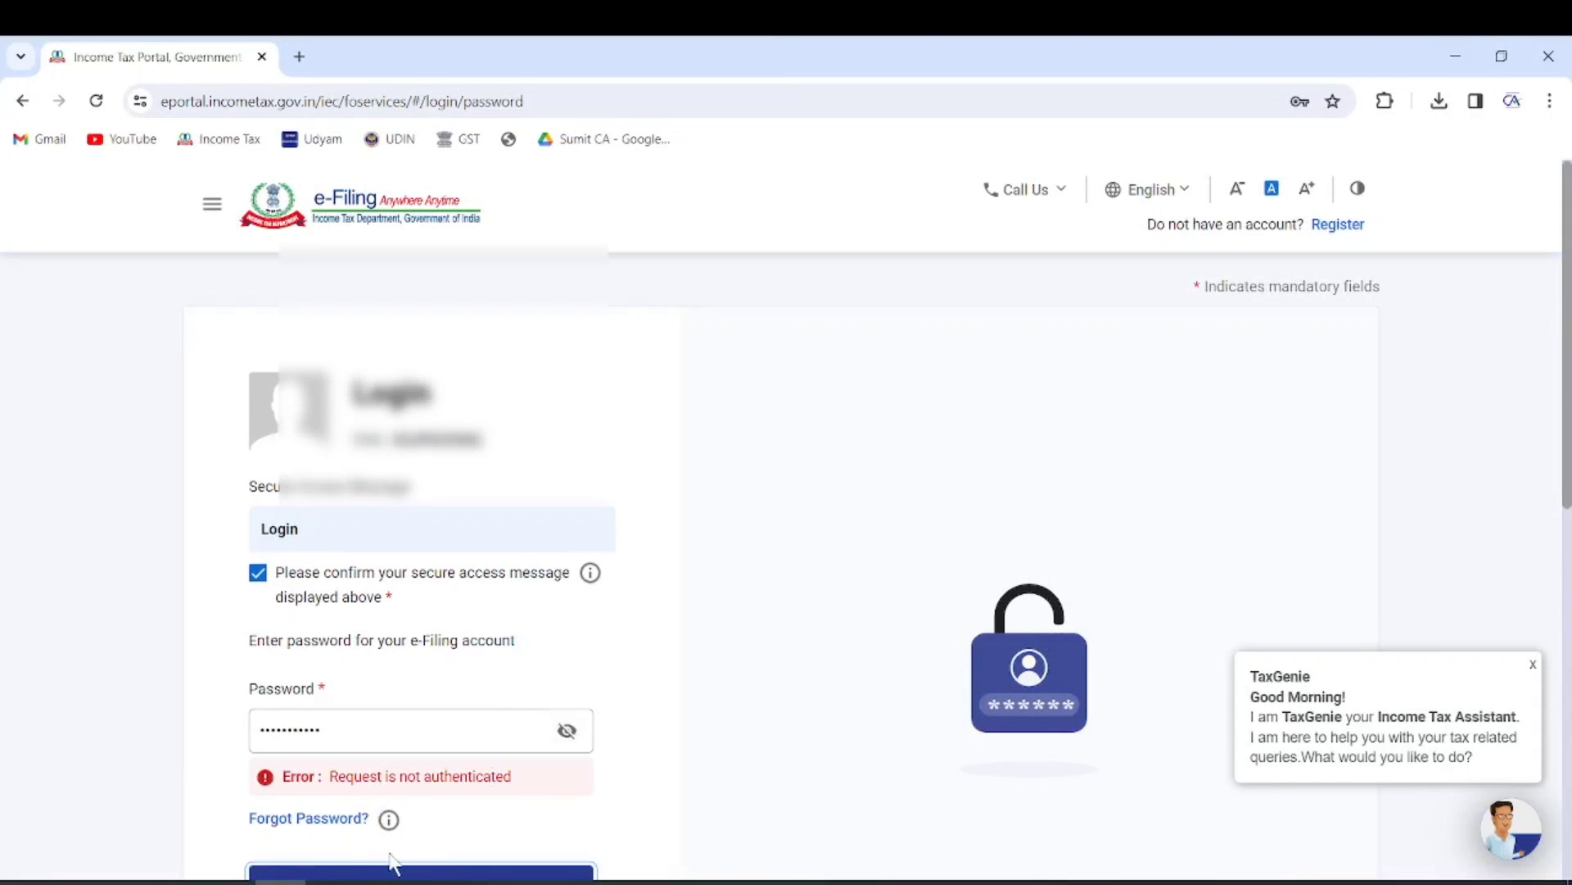
pyautogui.scroll(-1, 402, 836)
pyautogui.click(428, 796)
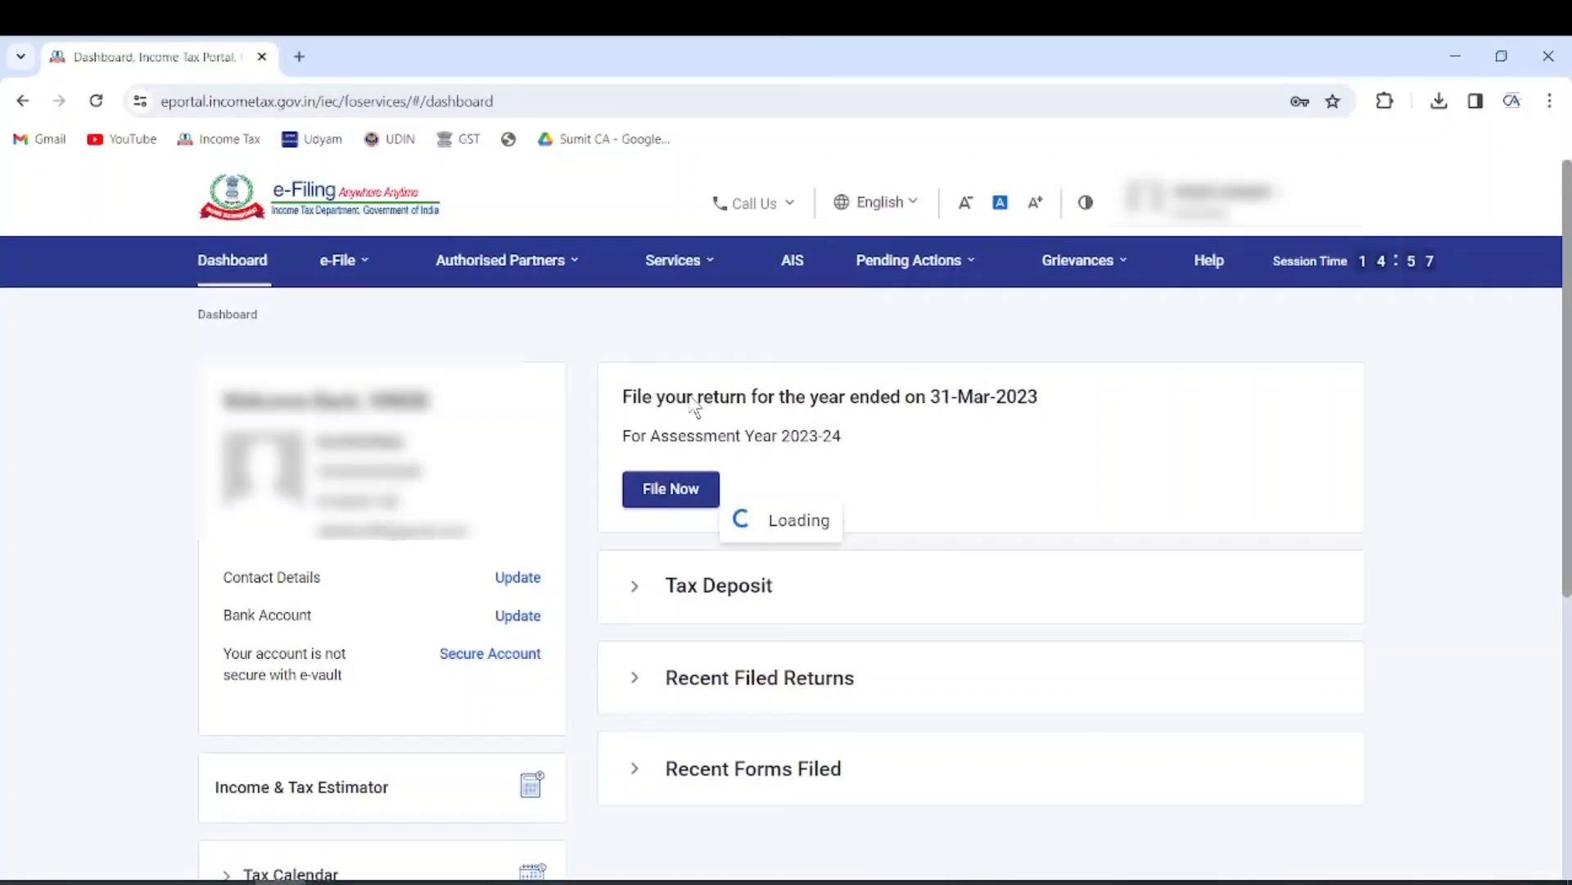
# - Download the pre-filled data for assessment year 2023-24 into the ITR 1_AY 2023-24_V1.4 folder on the Desktop
pyautogui.moveTo(362, 271)
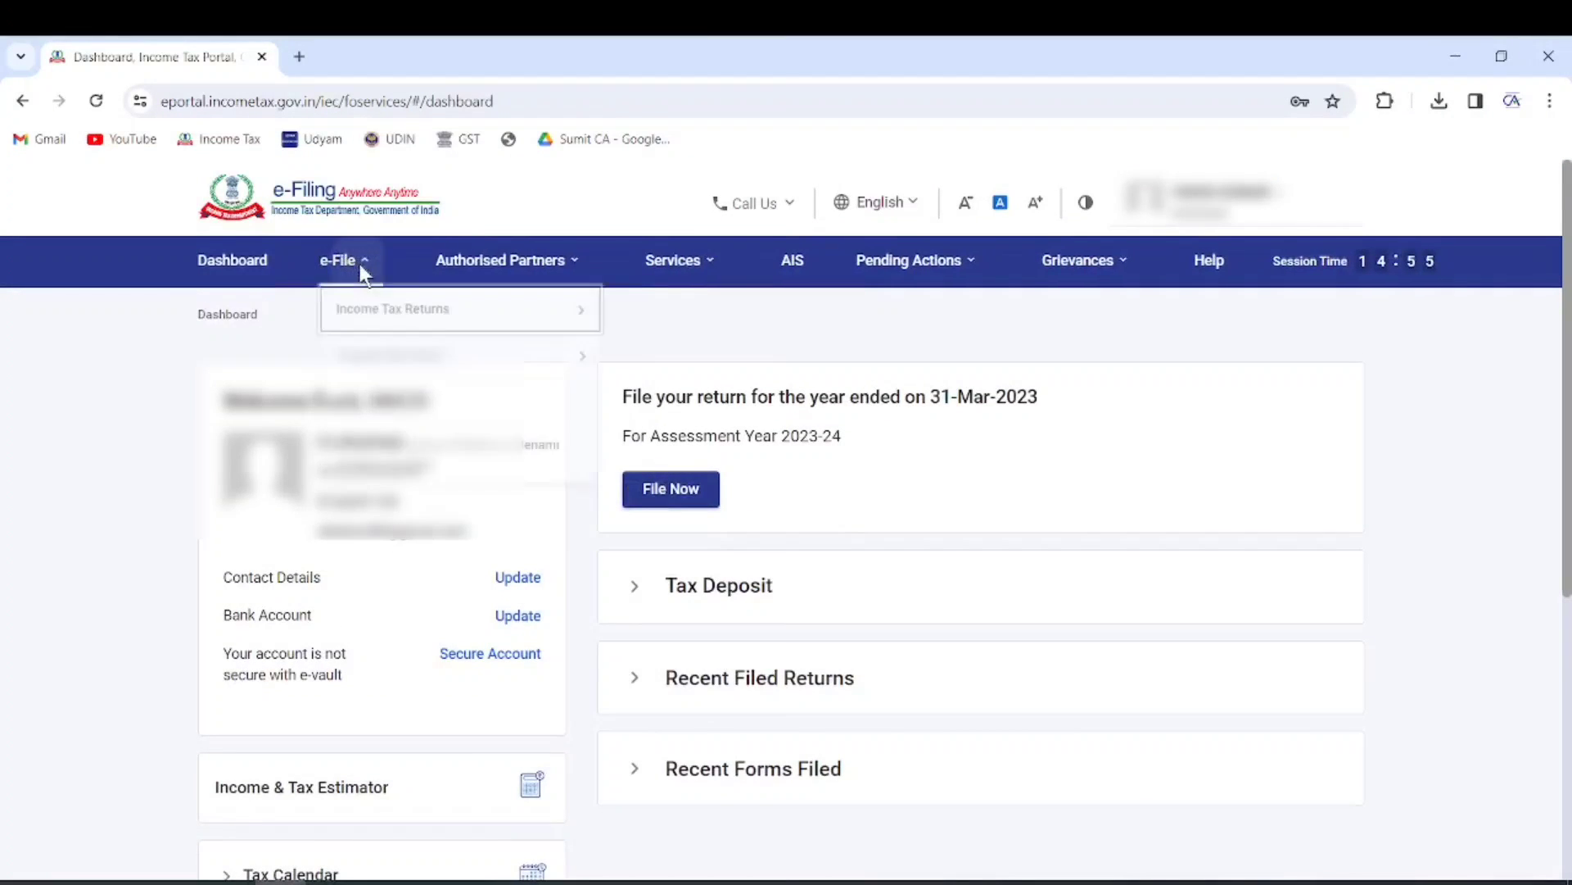
pyautogui.moveTo(524, 311)
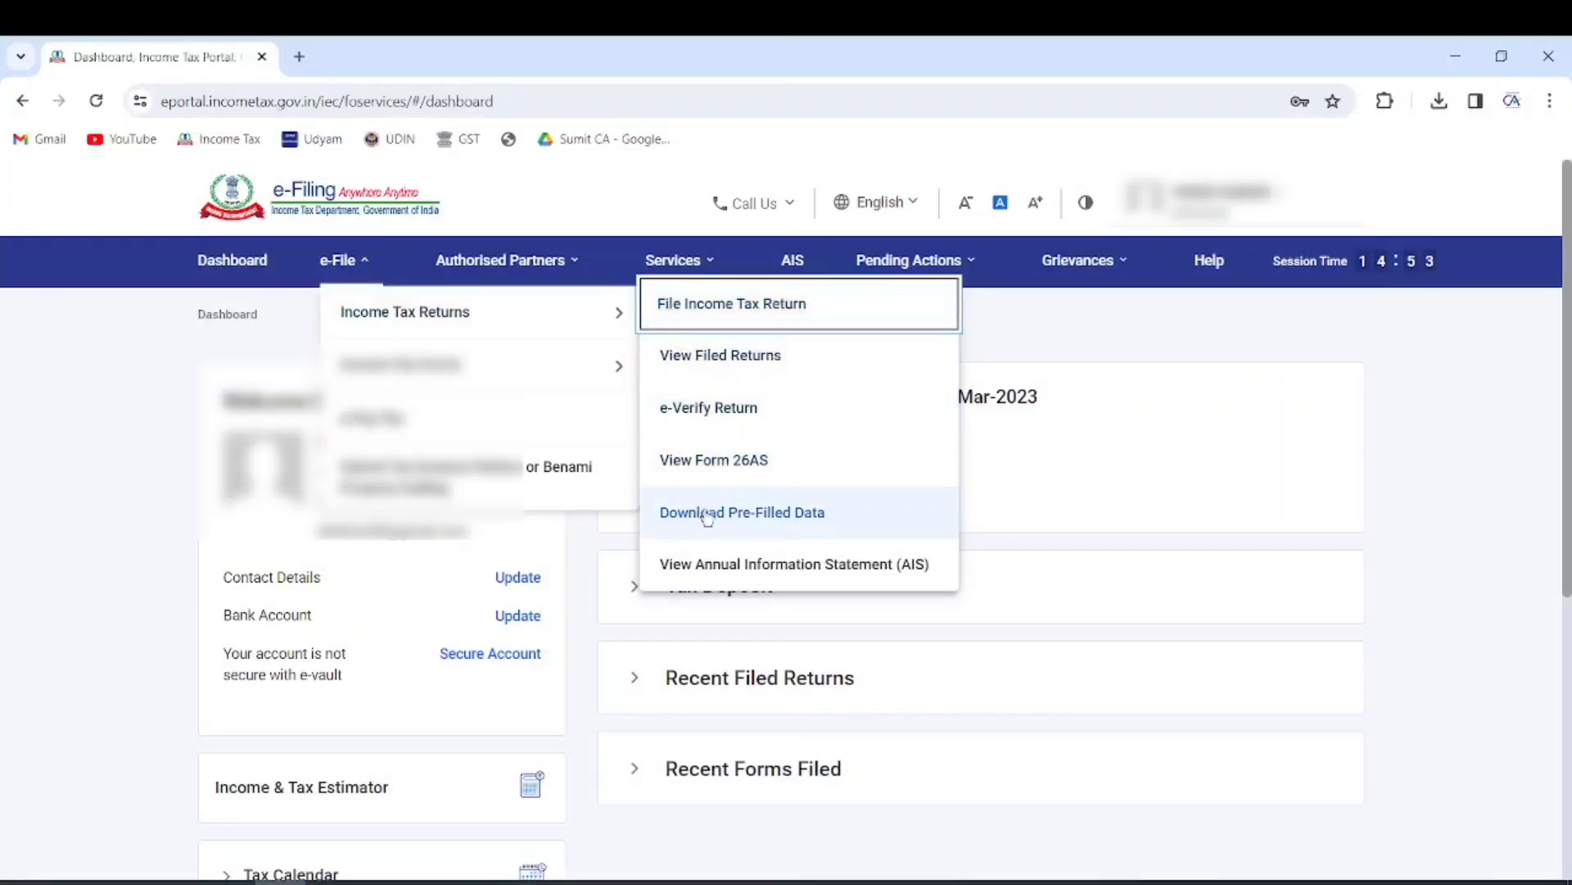
pyautogui.click(750, 522)
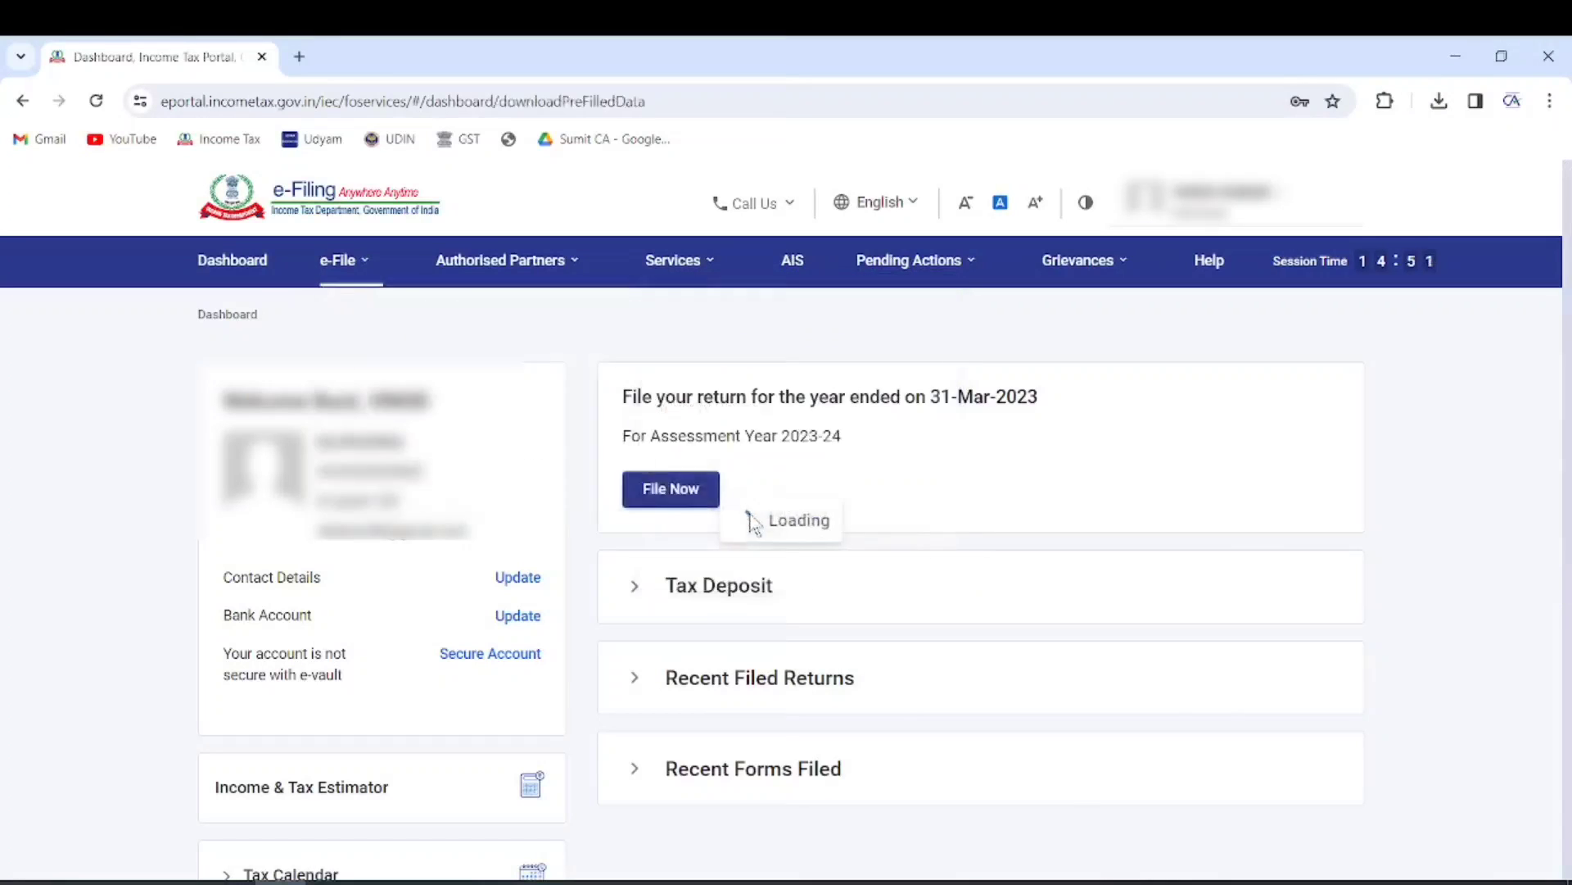
pyautogui.click(443, 505)
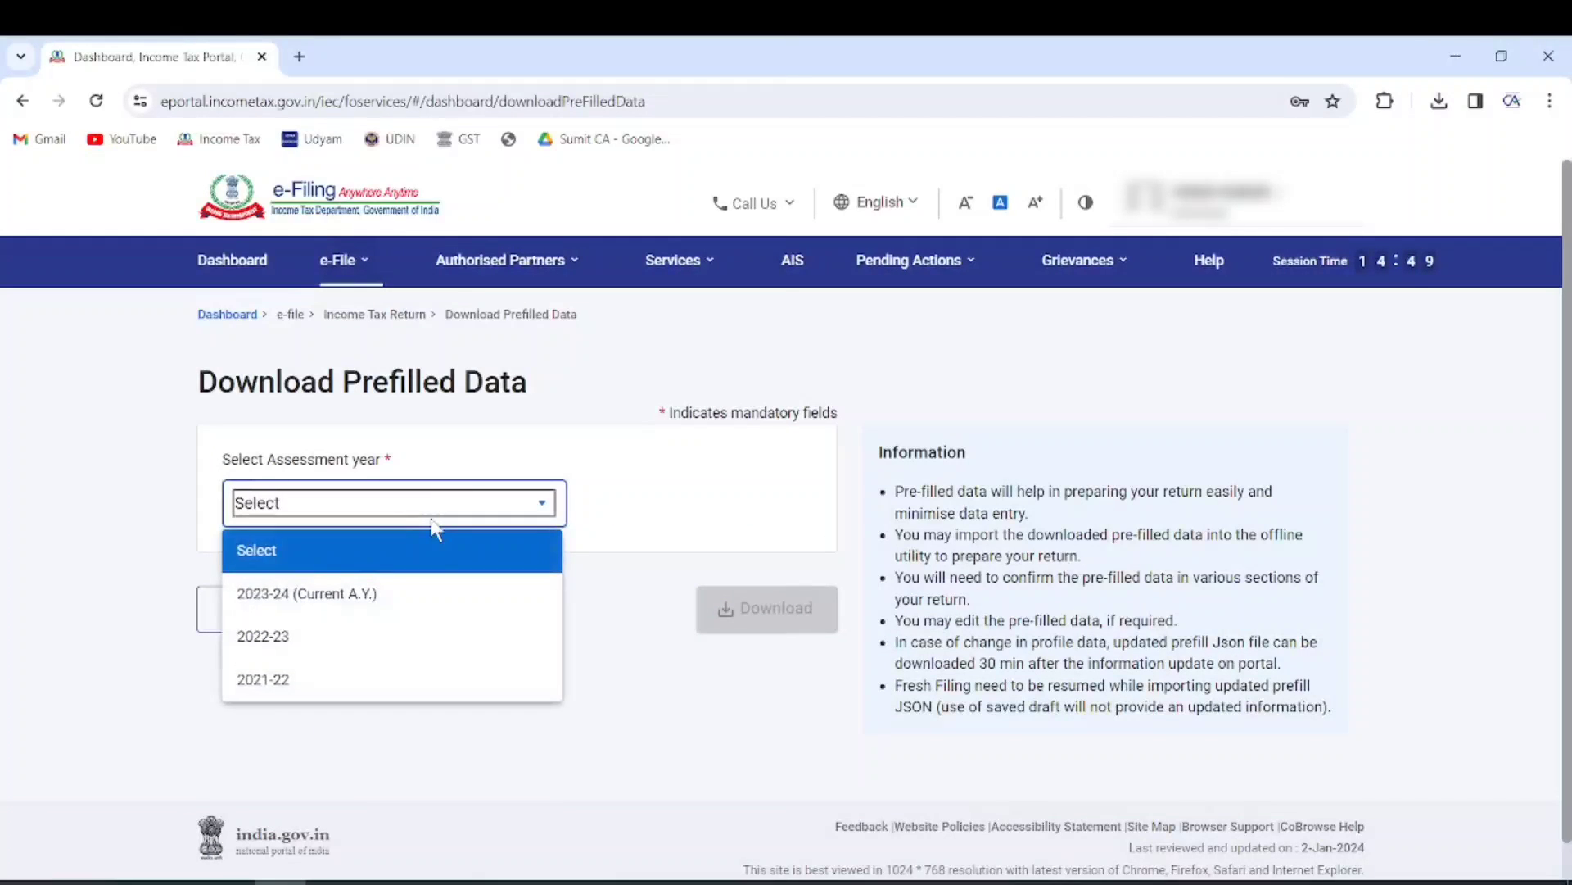
pyautogui.click(345, 606)
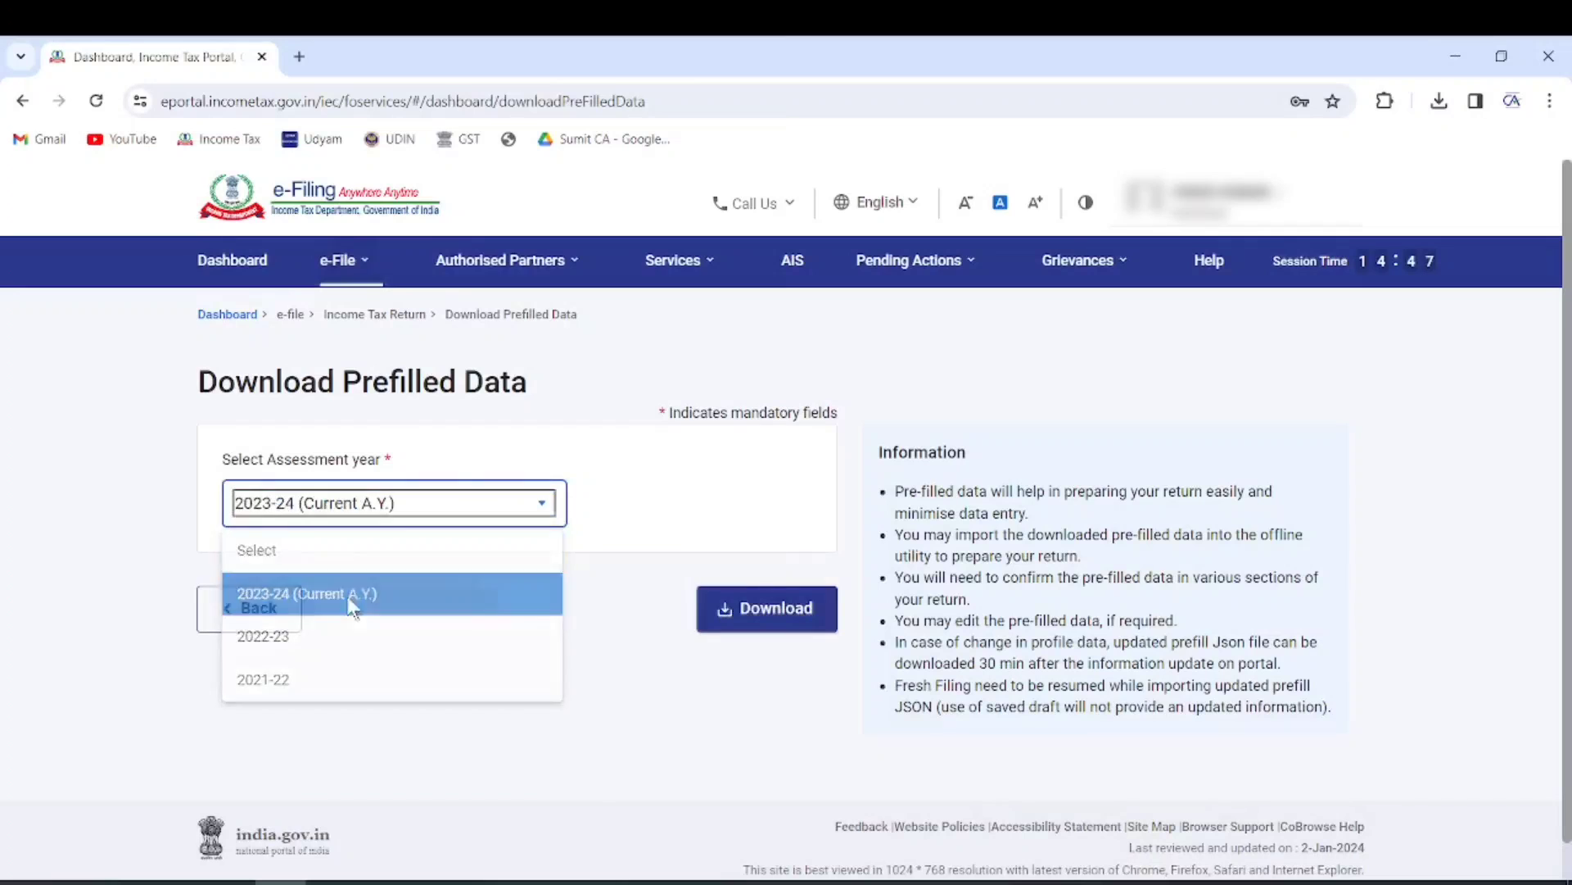
pyautogui.click(771, 610)
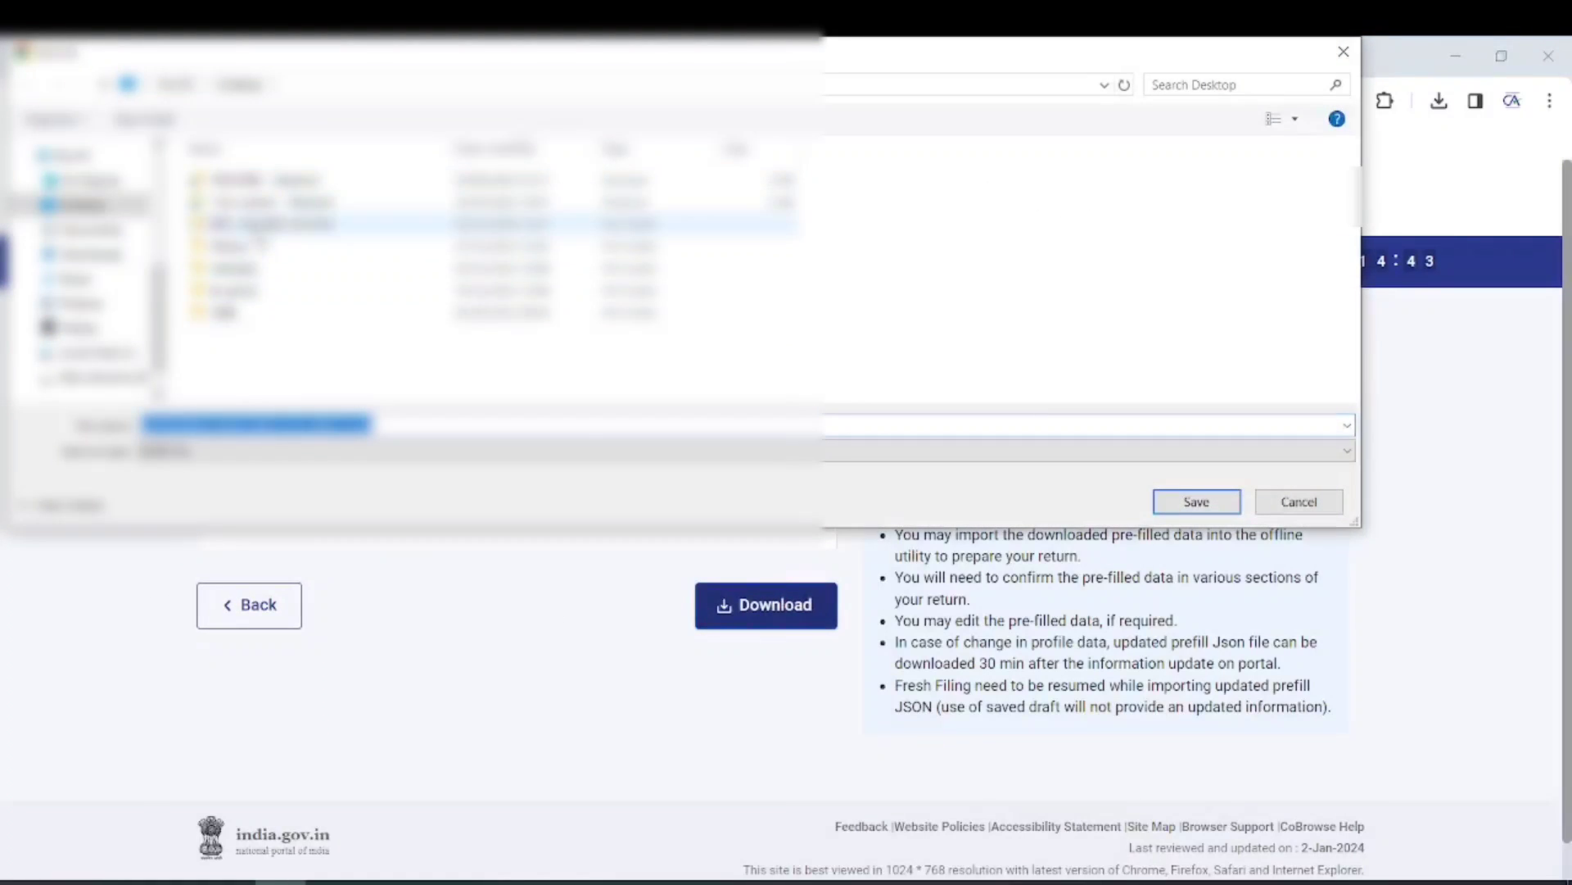
pyautogui.doubleClick(260, 225)
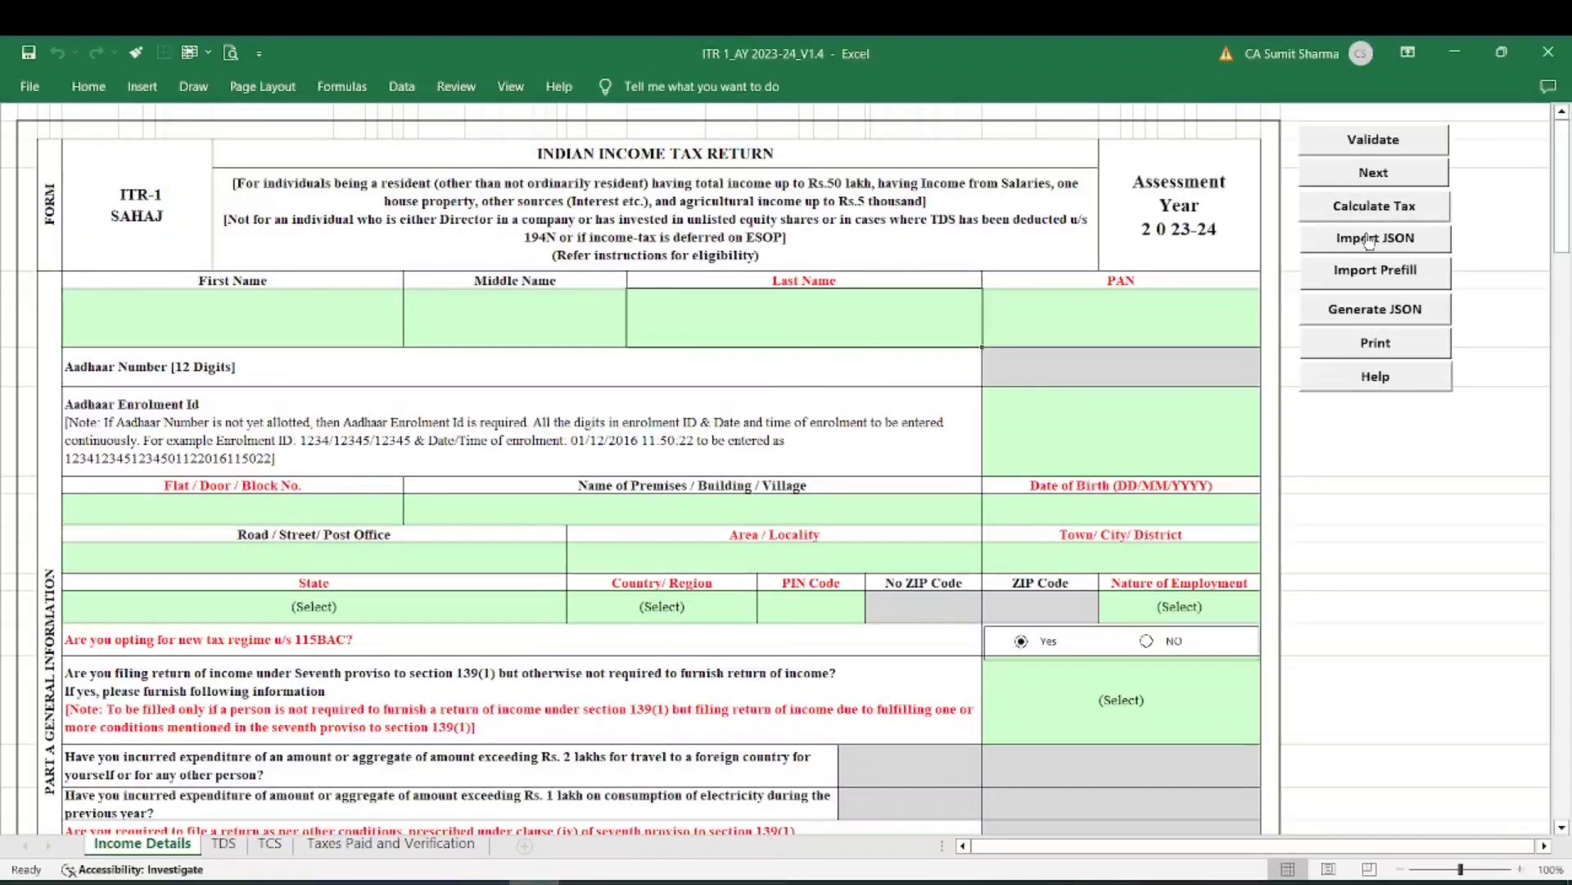
# - Switch to the ITR 1 workbook in Excel and import the prefill JSON from the Desktop's ITR 1_AY 2023-24_V1.4 folder
pyautogui.click(1355, 275)
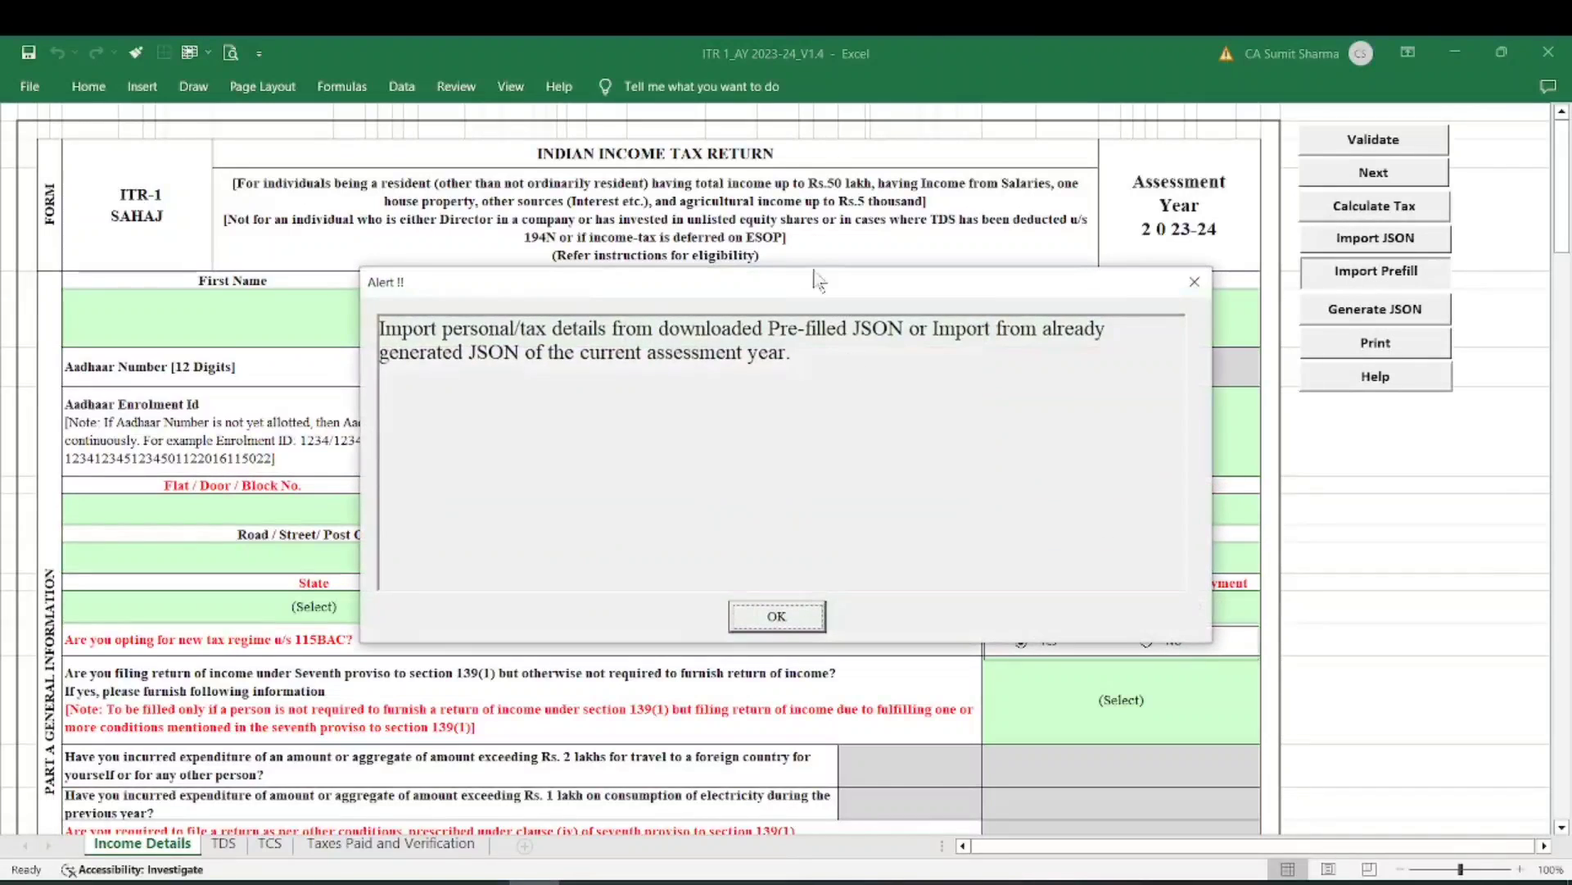
pyautogui.click(777, 616)
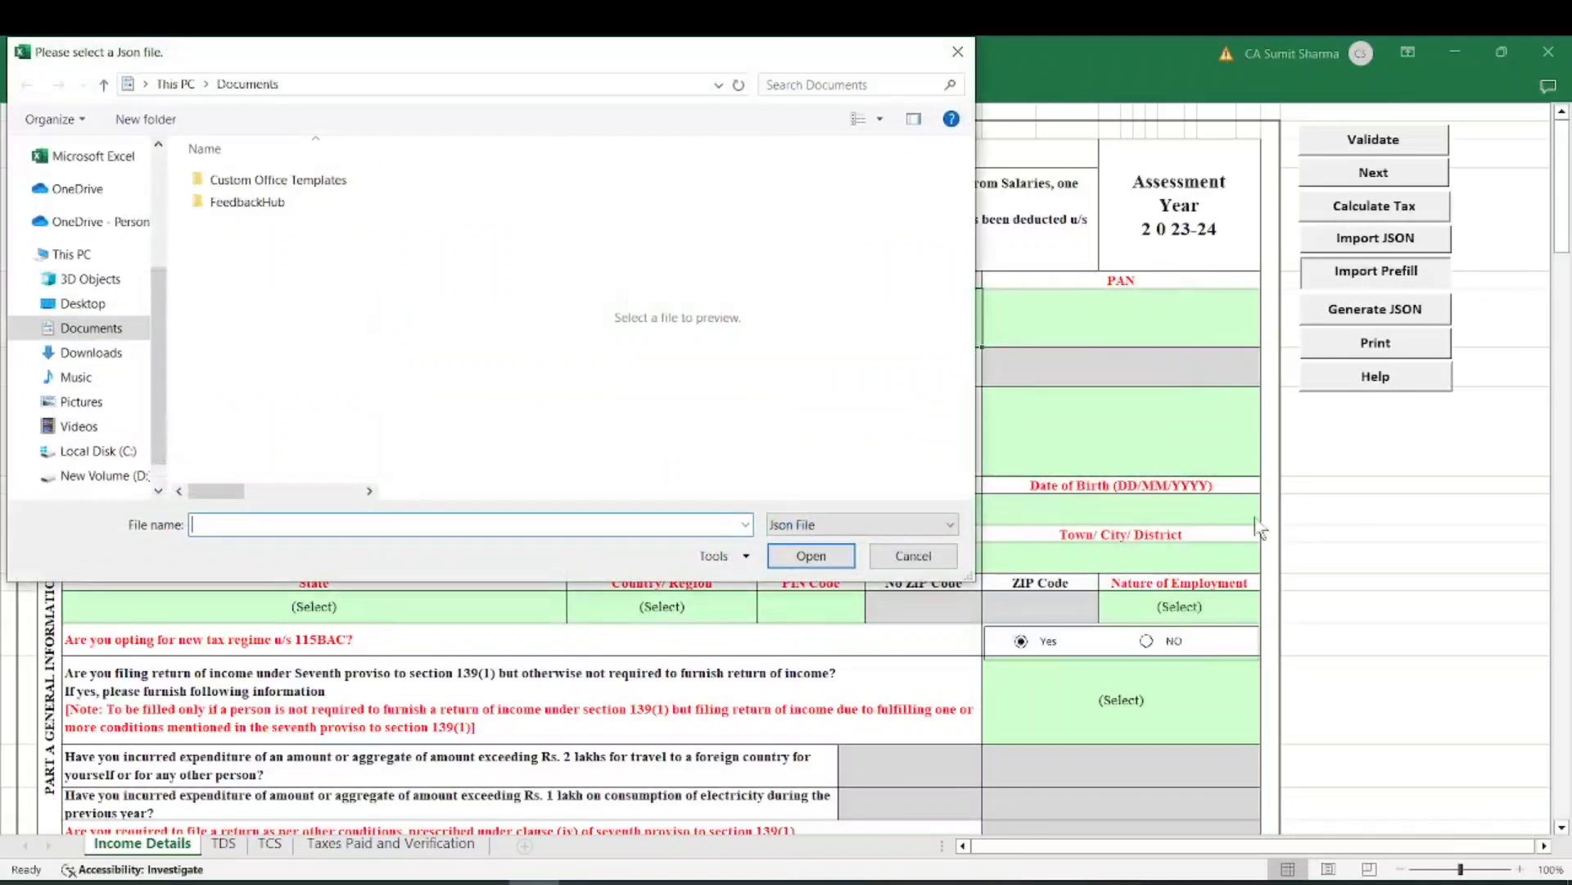
pyautogui.scroll(3, 107, 244)
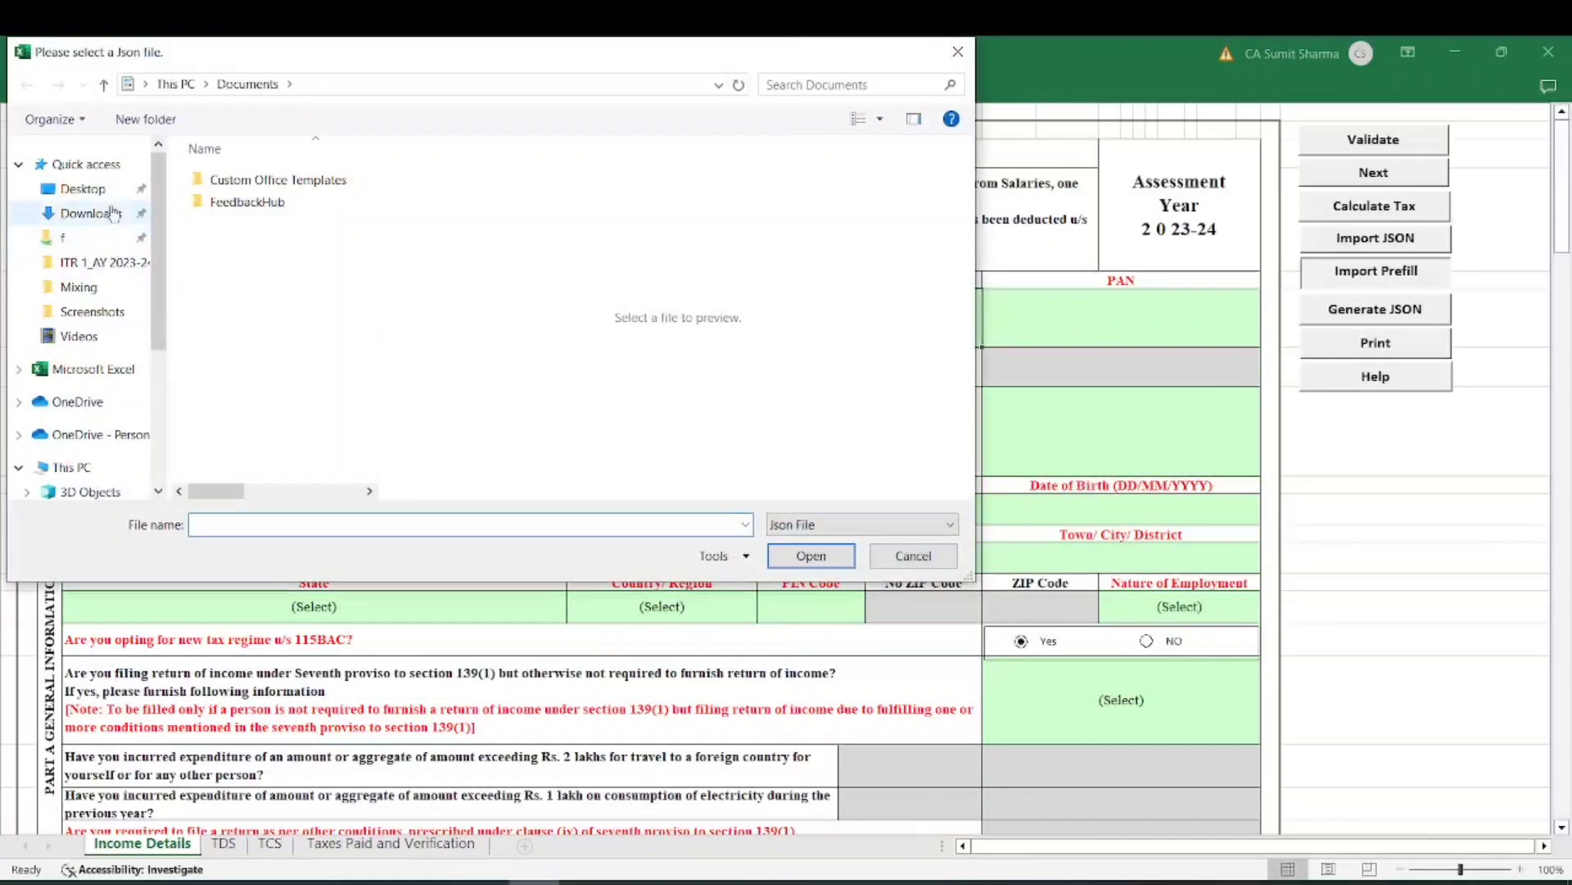
pyautogui.click(83, 188)
pyautogui.doubleClick(327, 224)
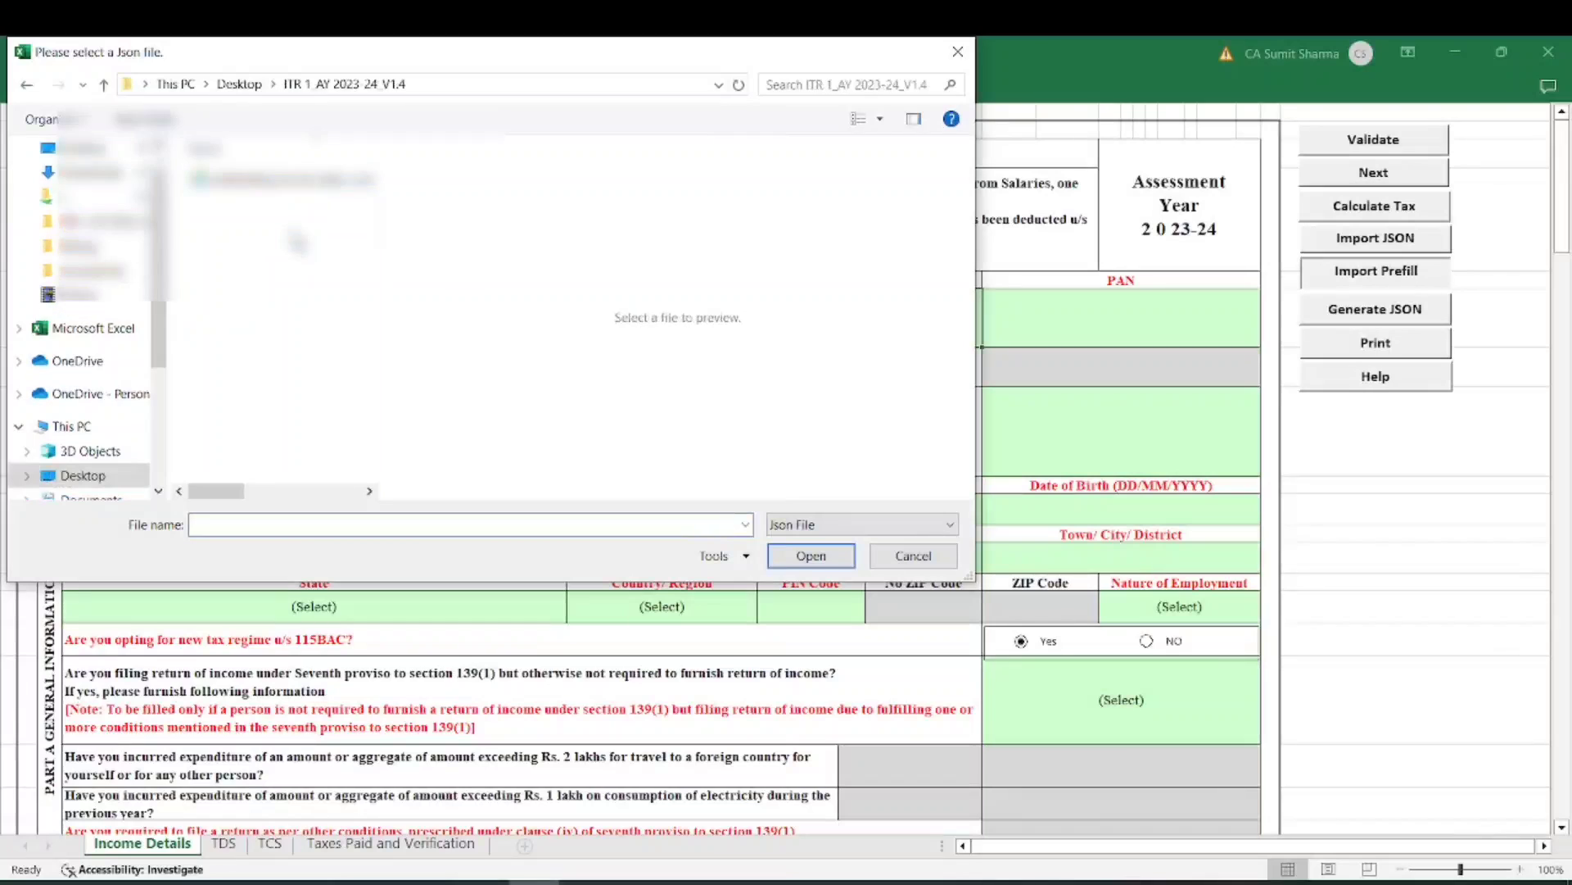
pyautogui.doubleClick(313, 182)
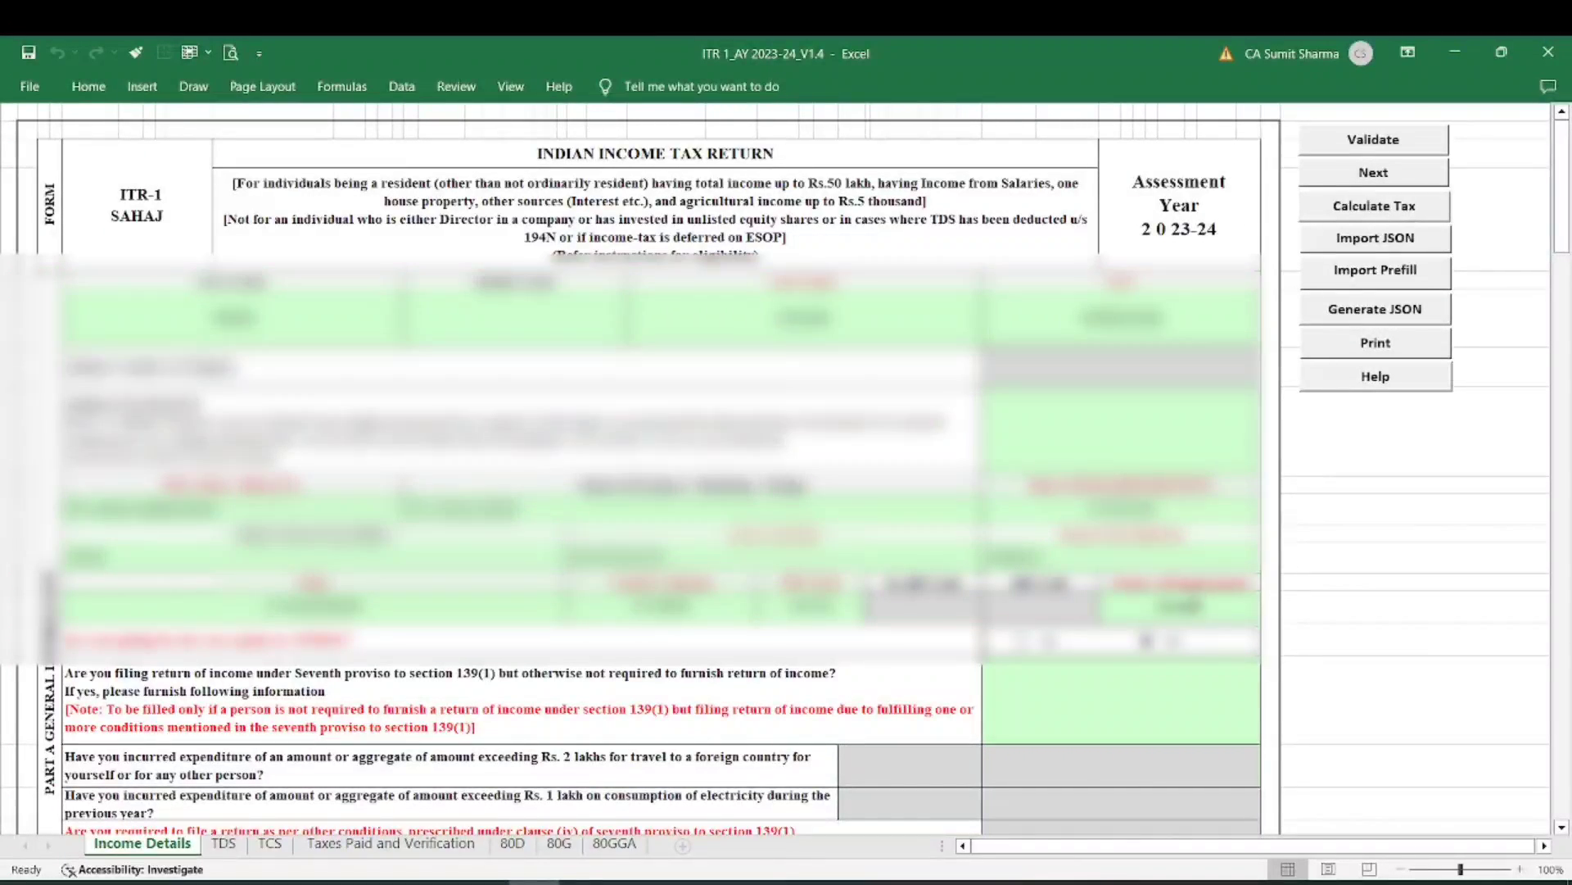
# - Set the Nature of Employment to Pensioners - Others
pyautogui.click(1205, 602)
pyautogui.hotkey('alt', 'Down')
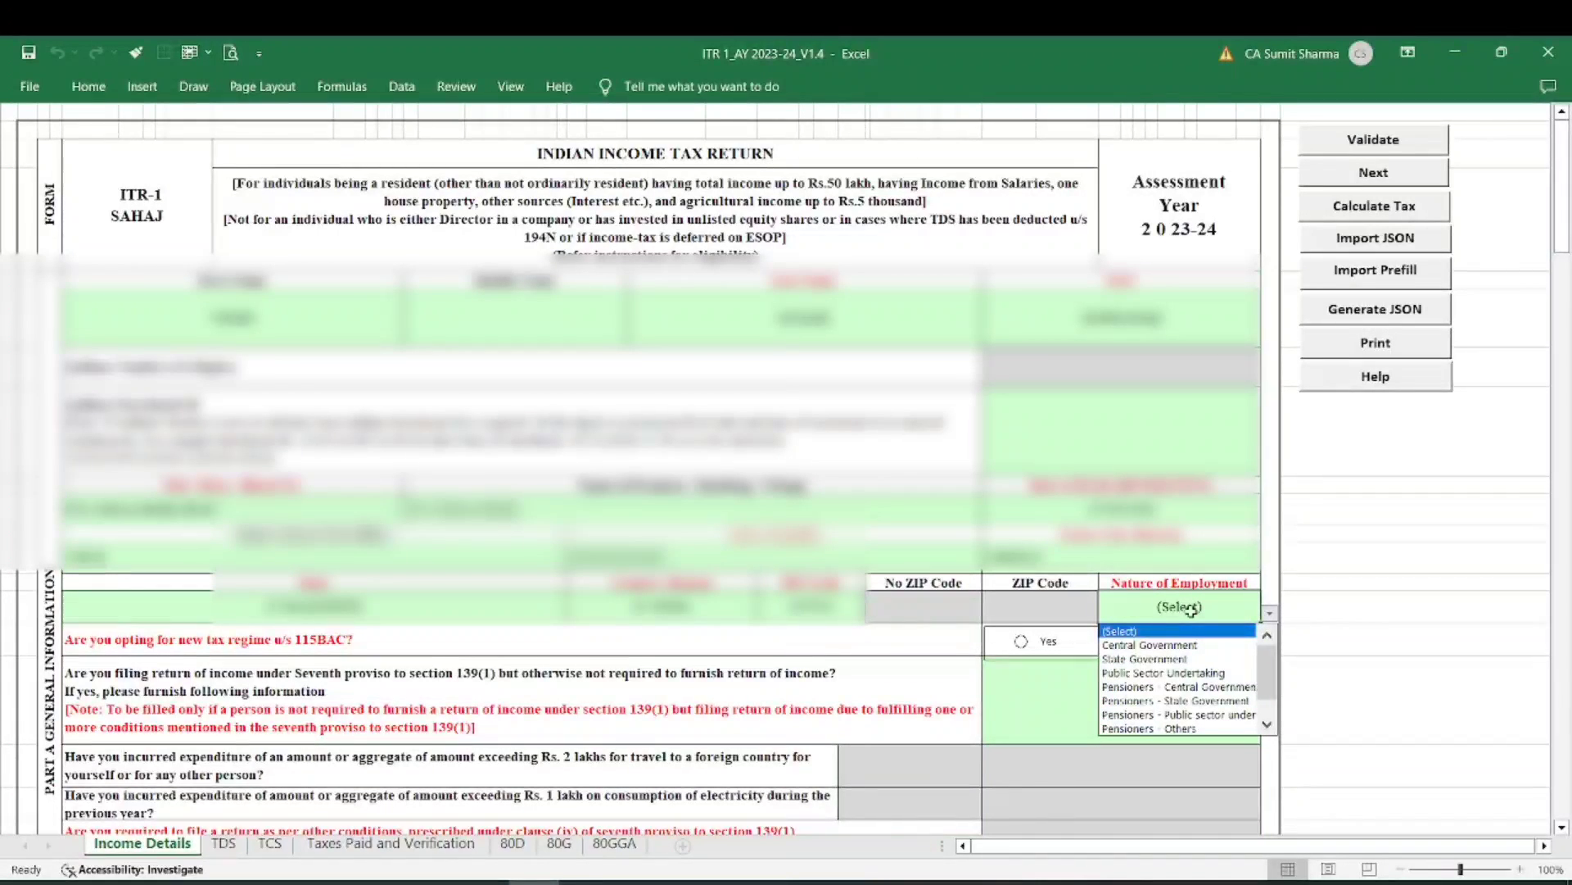
pyautogui.click(1169, 728)
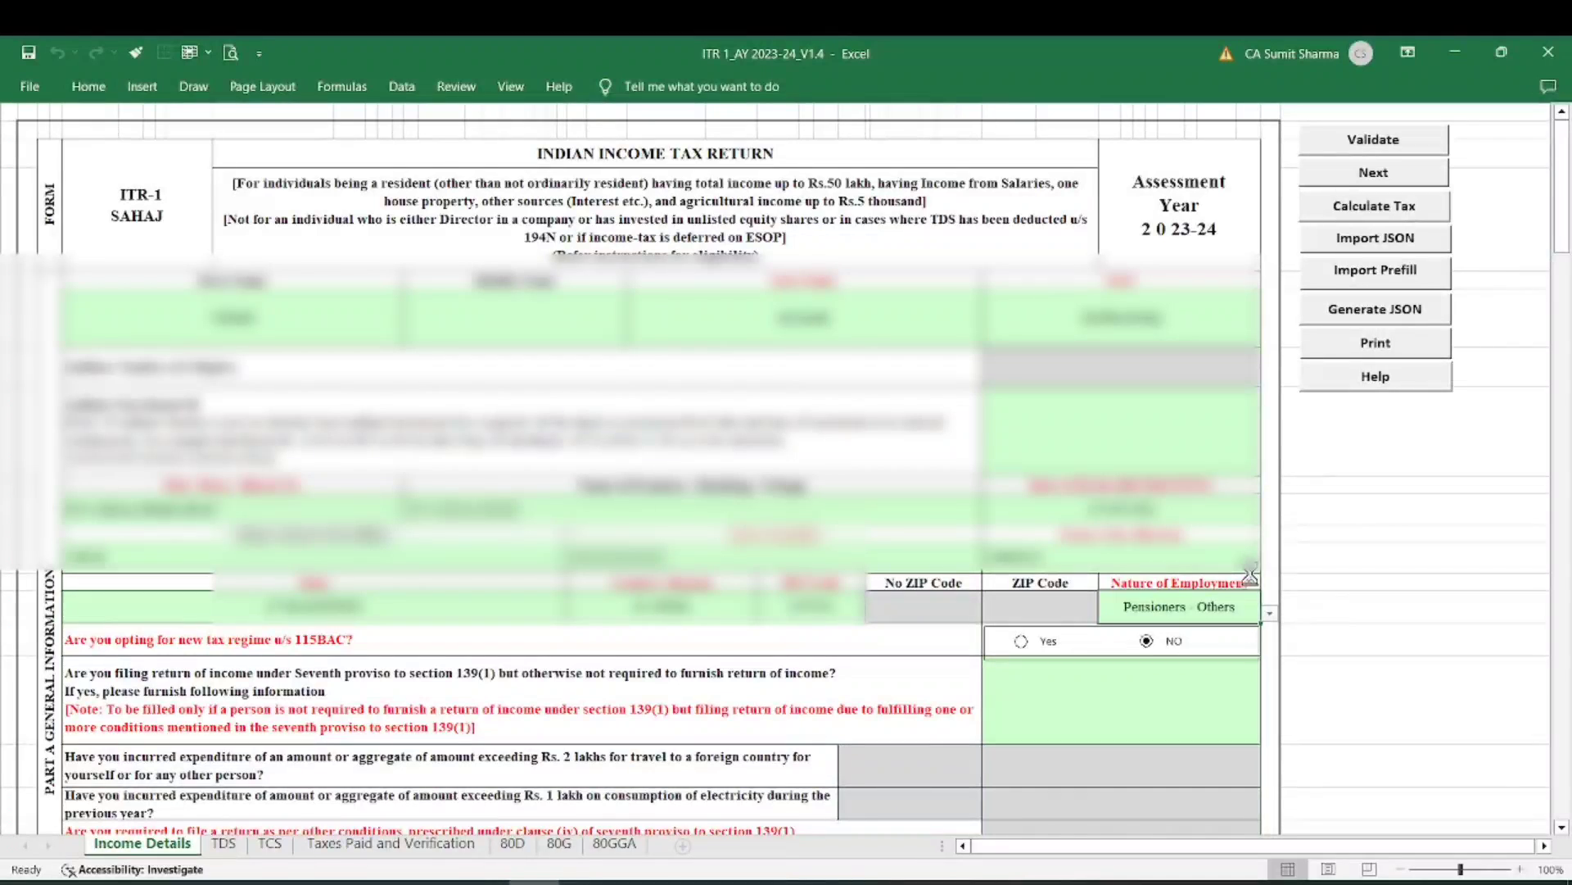
# - Answer No to filing the return under the seventh proviso to section 139(1)
pyautogui.scroll(-5, 1277, 652)
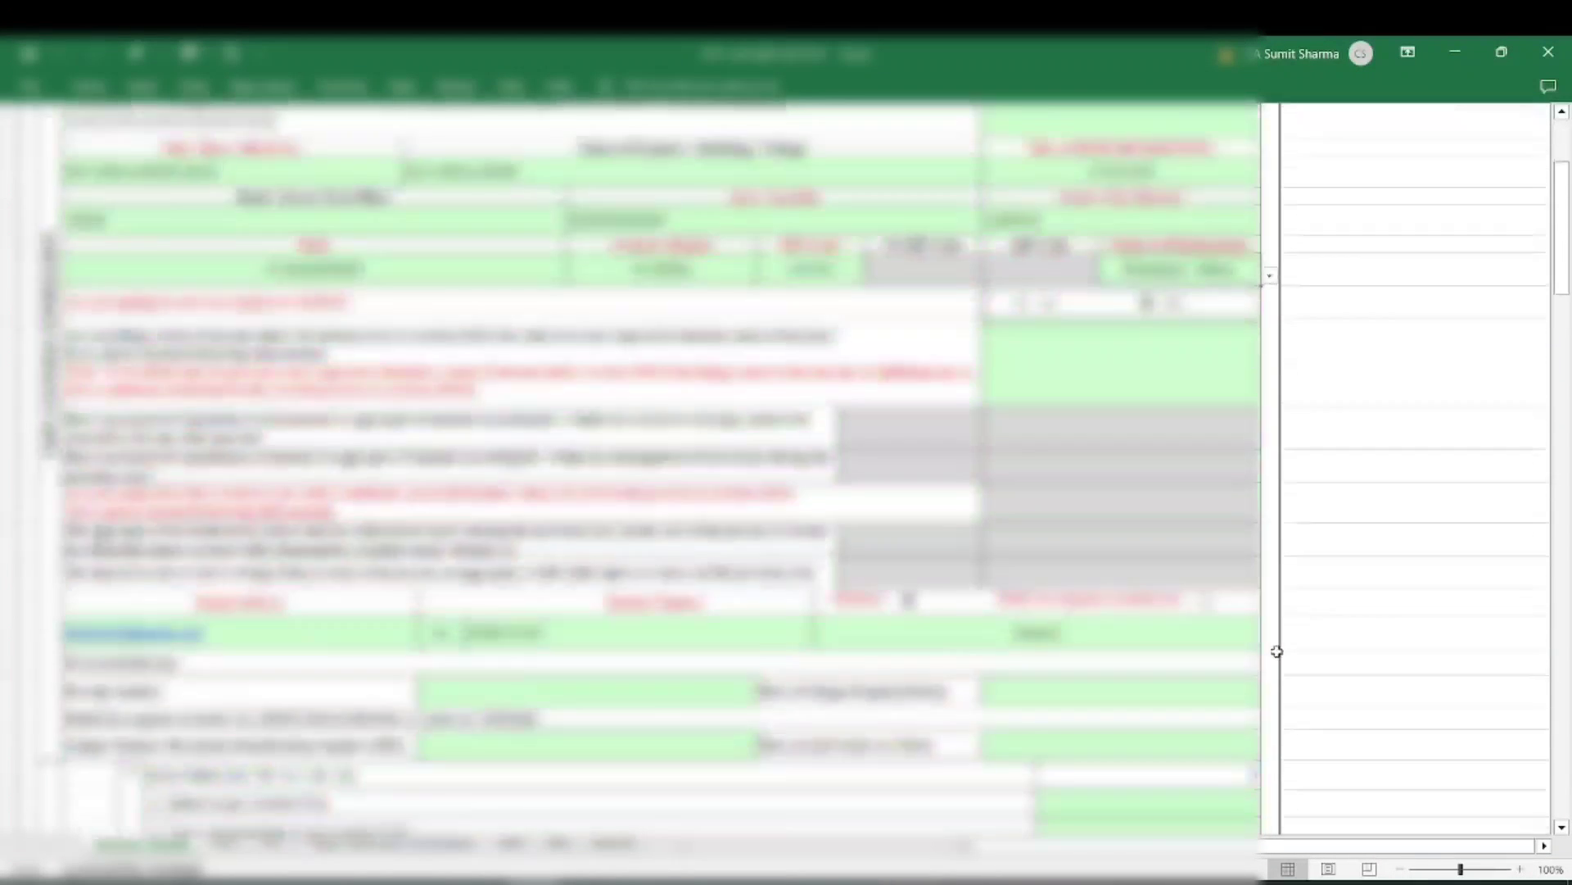
pyautogui.scroll(-2, 1277, 651)
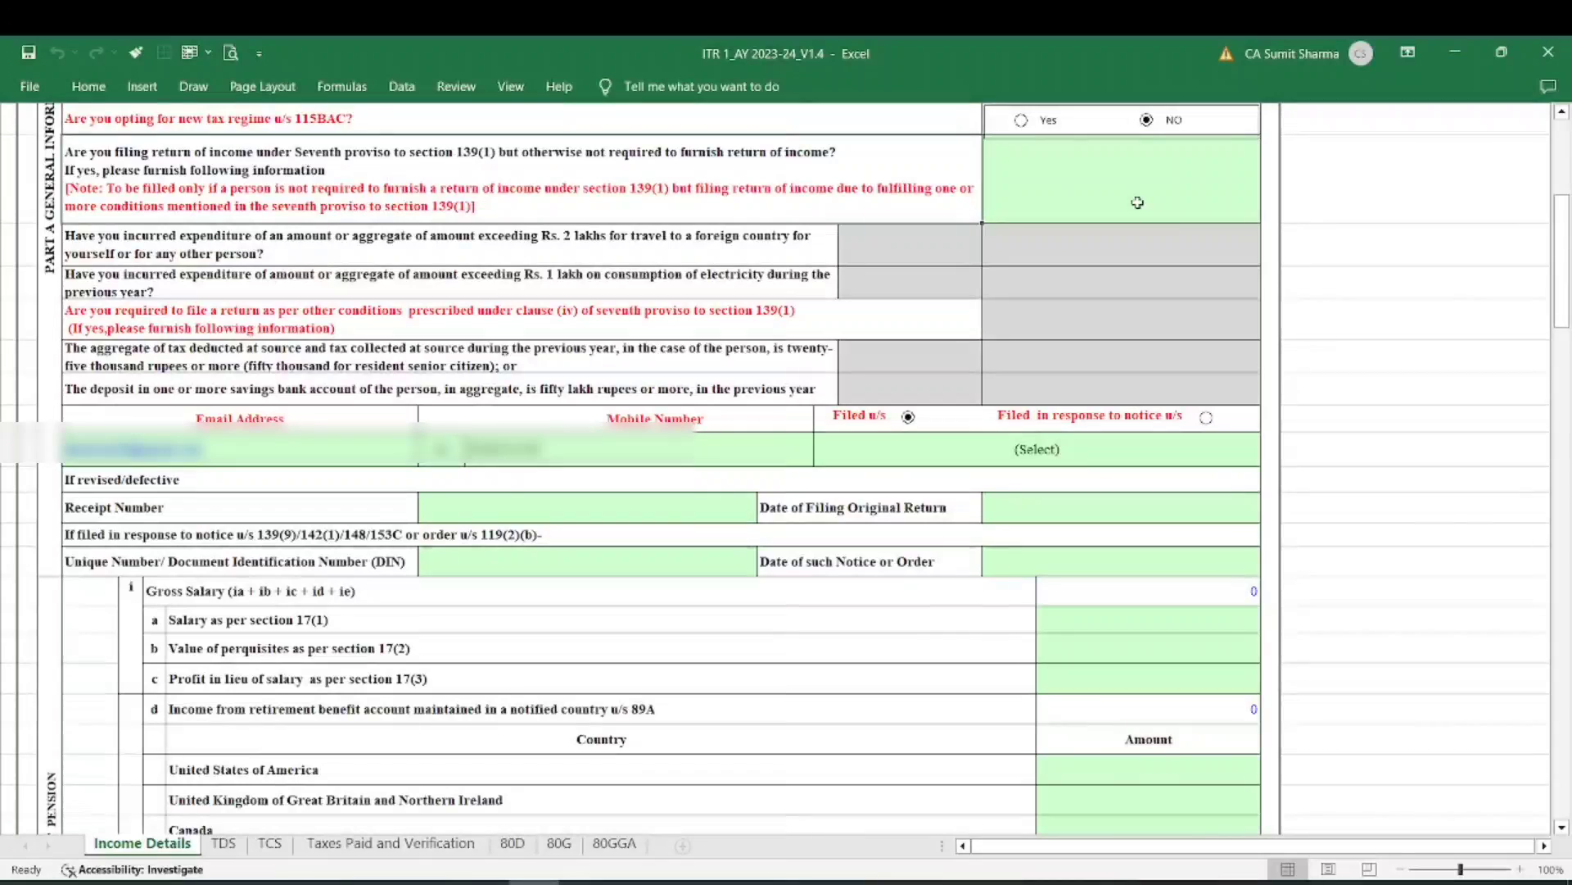
pyautogui.click(1145, 193)
pyautogui.click(1270, 213)
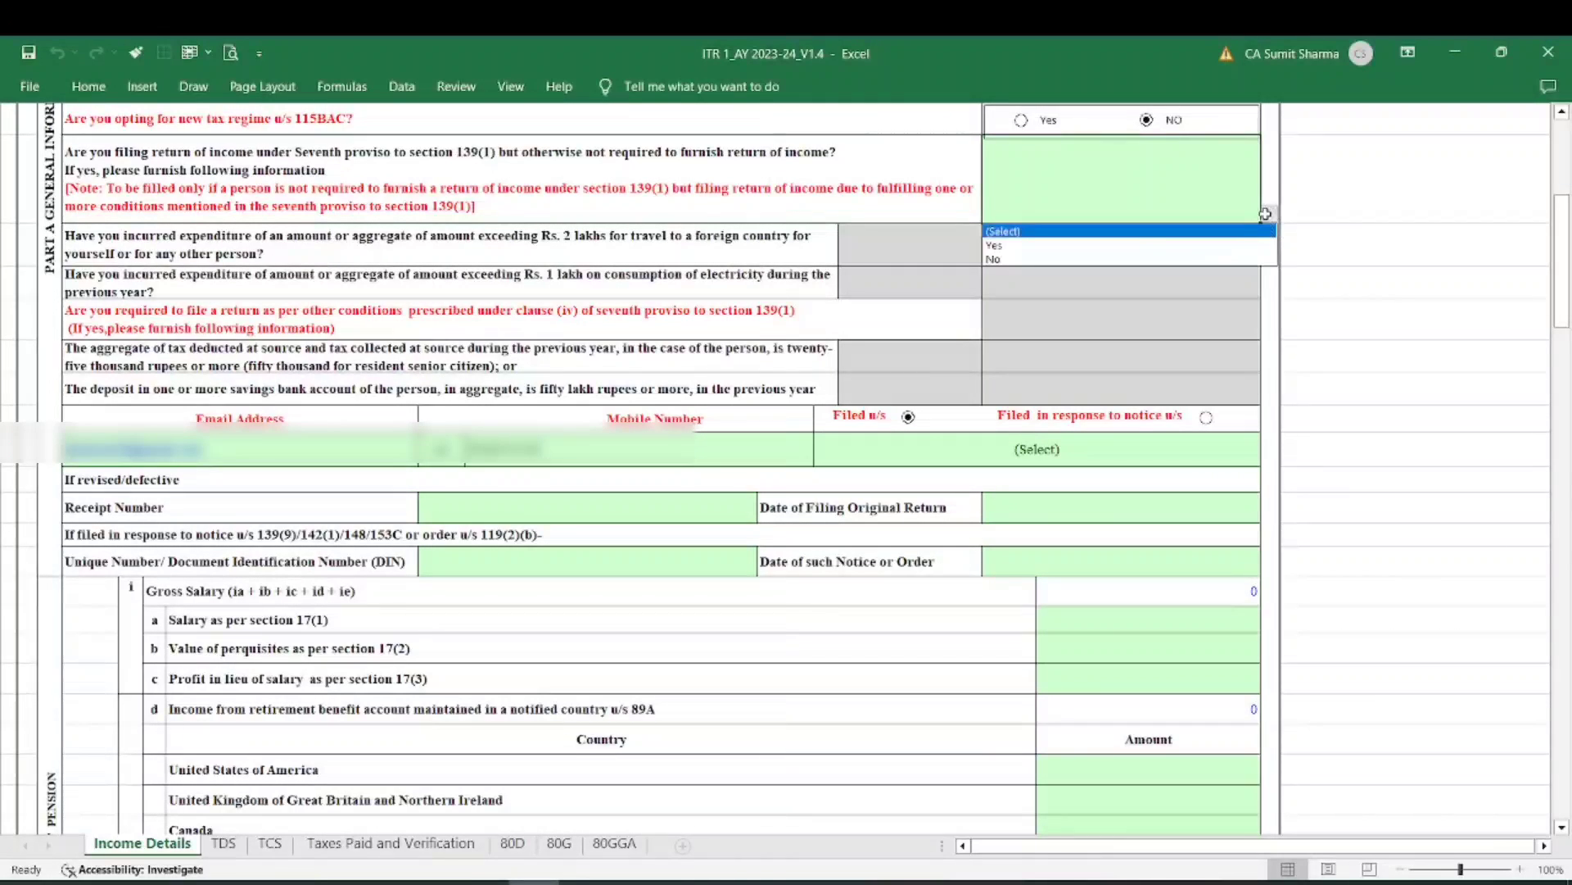
pyautogui.click(1069, 258)
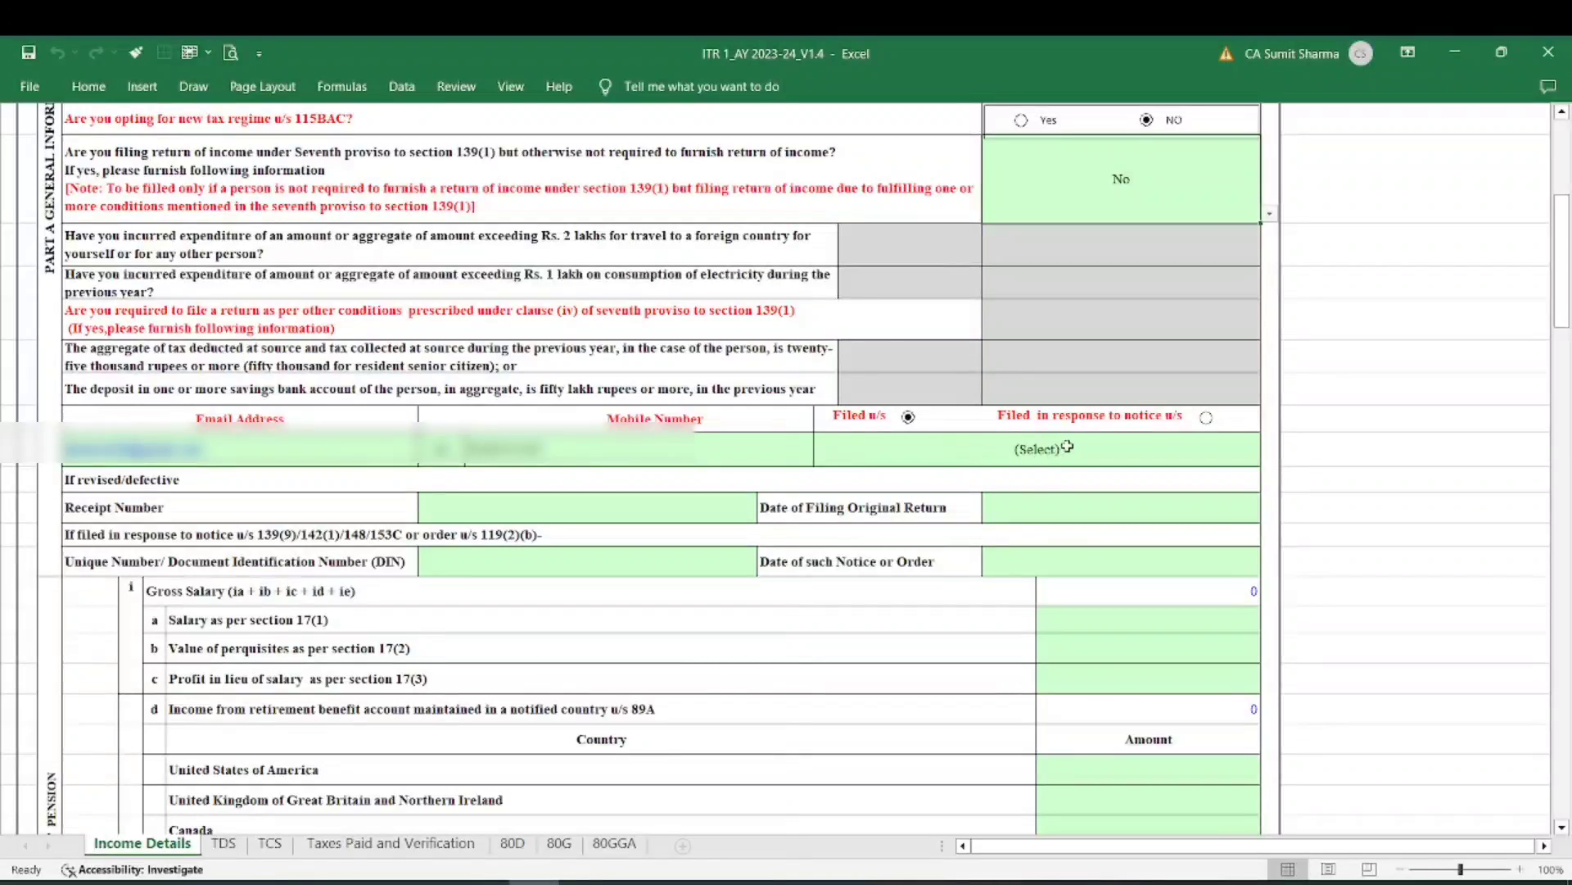
# - Set the "Filed u/s" section of the return to 139(8A)
pyautogui.click(1114, 451)
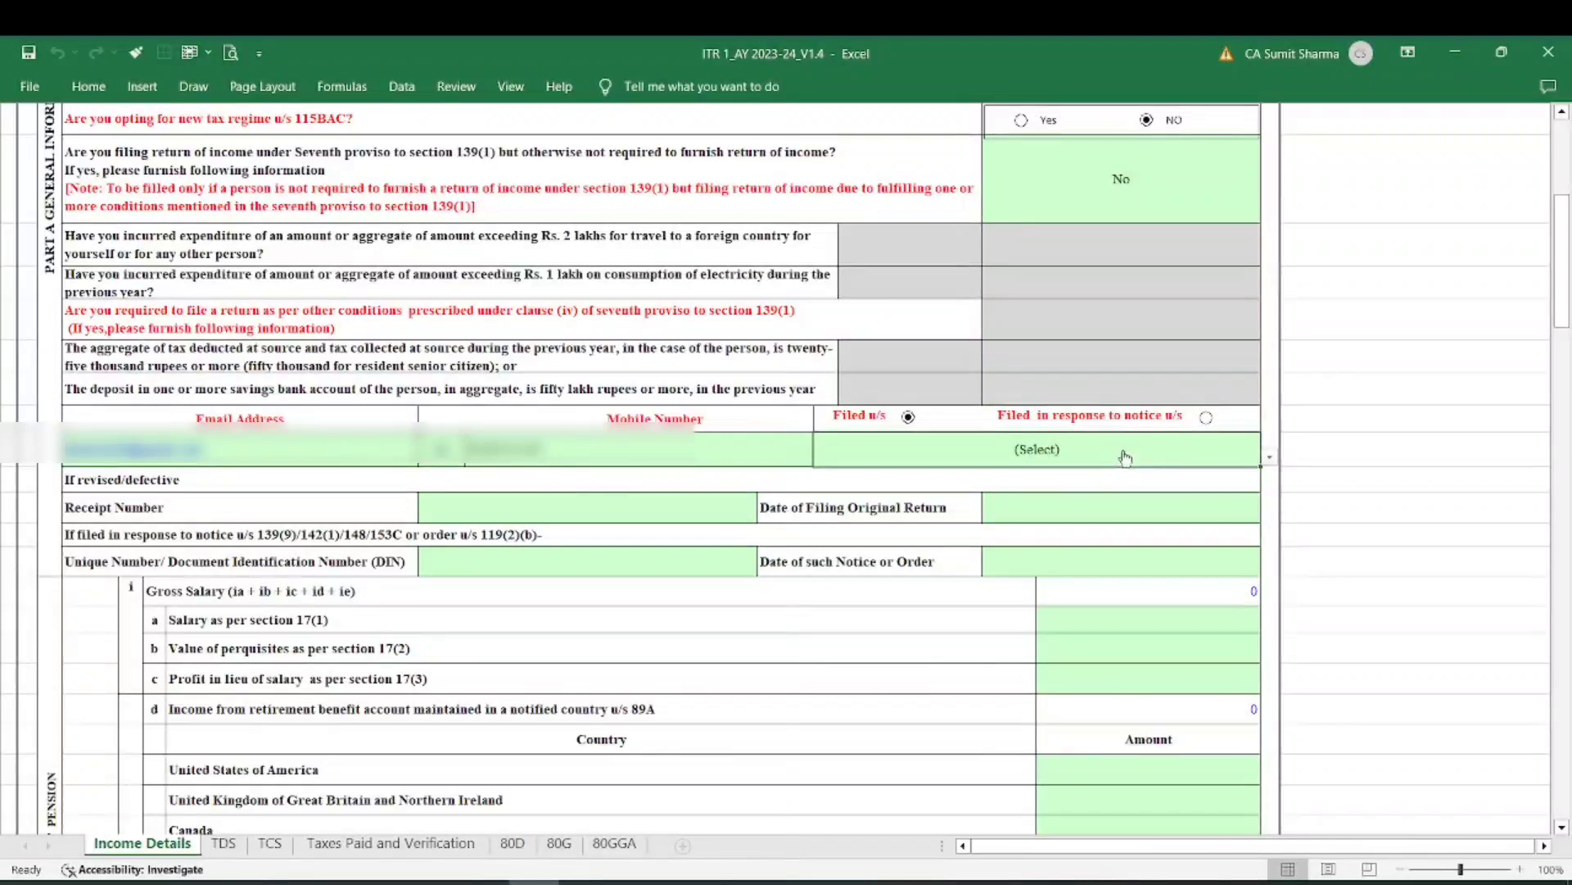
pyautogui.click(1267, 453)
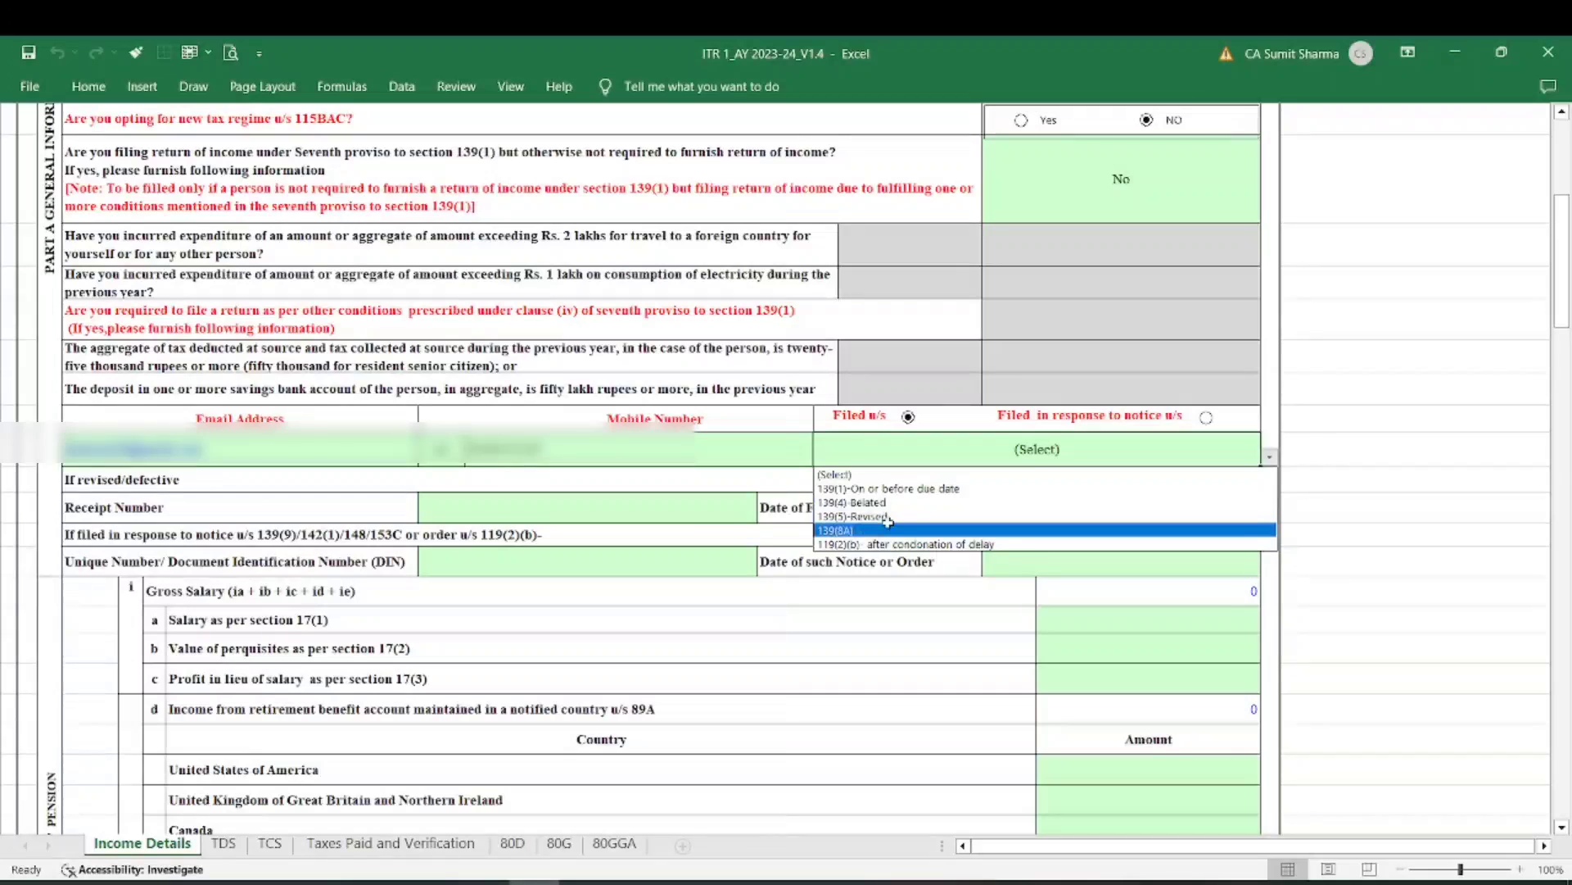
pyautogui.click(863, 531)
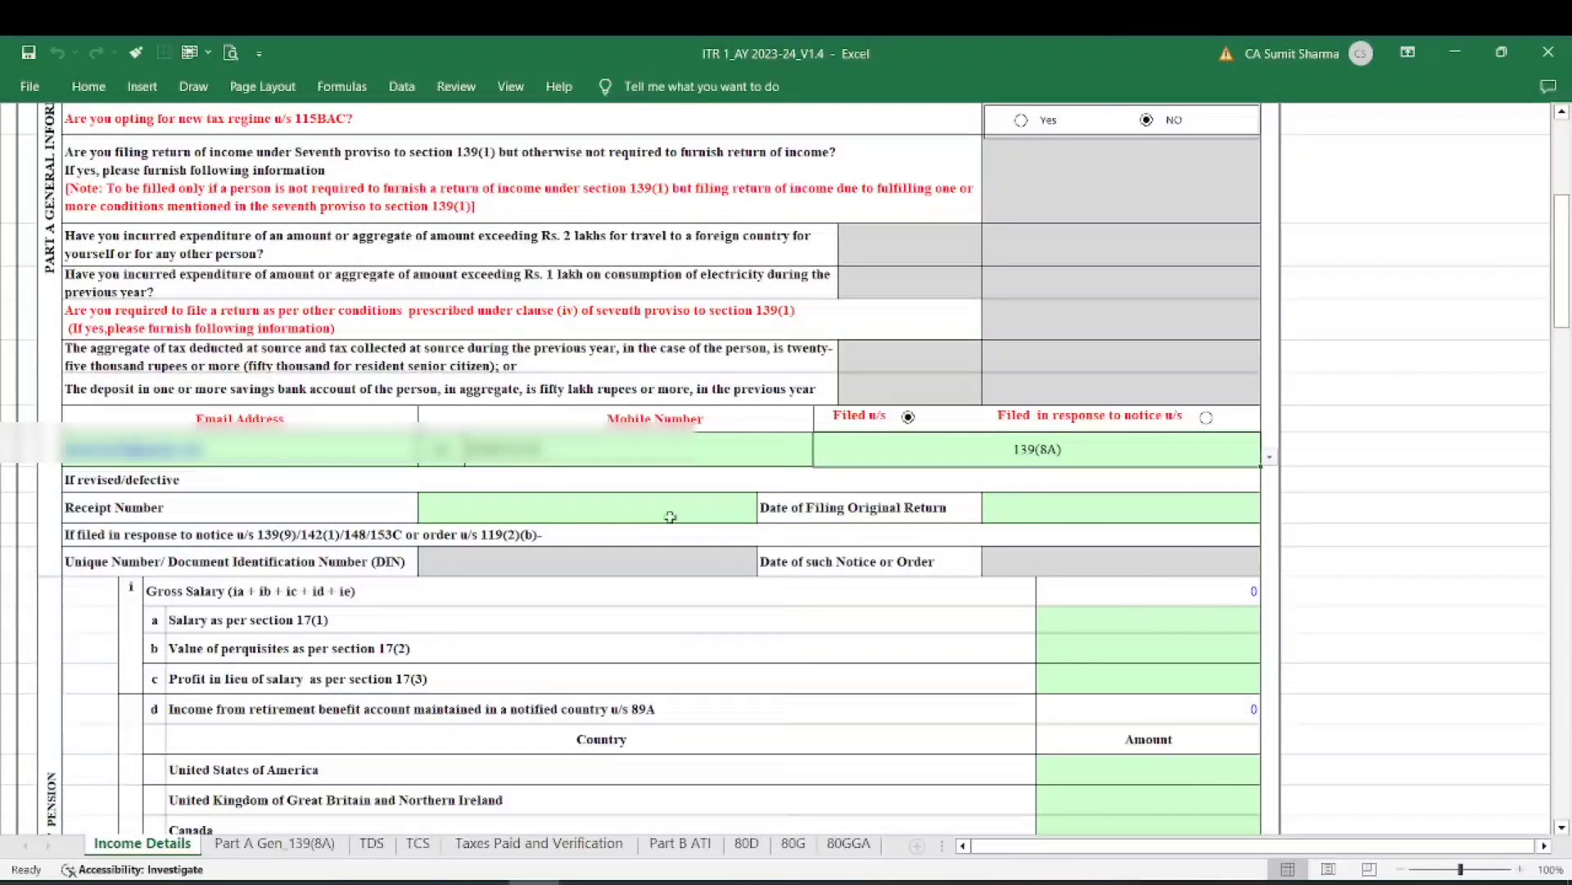
# - Enter 450000 as the salary as per section 17(1) in the Salary / Pension section
pyautogui.scroll(-3, 670, 517)
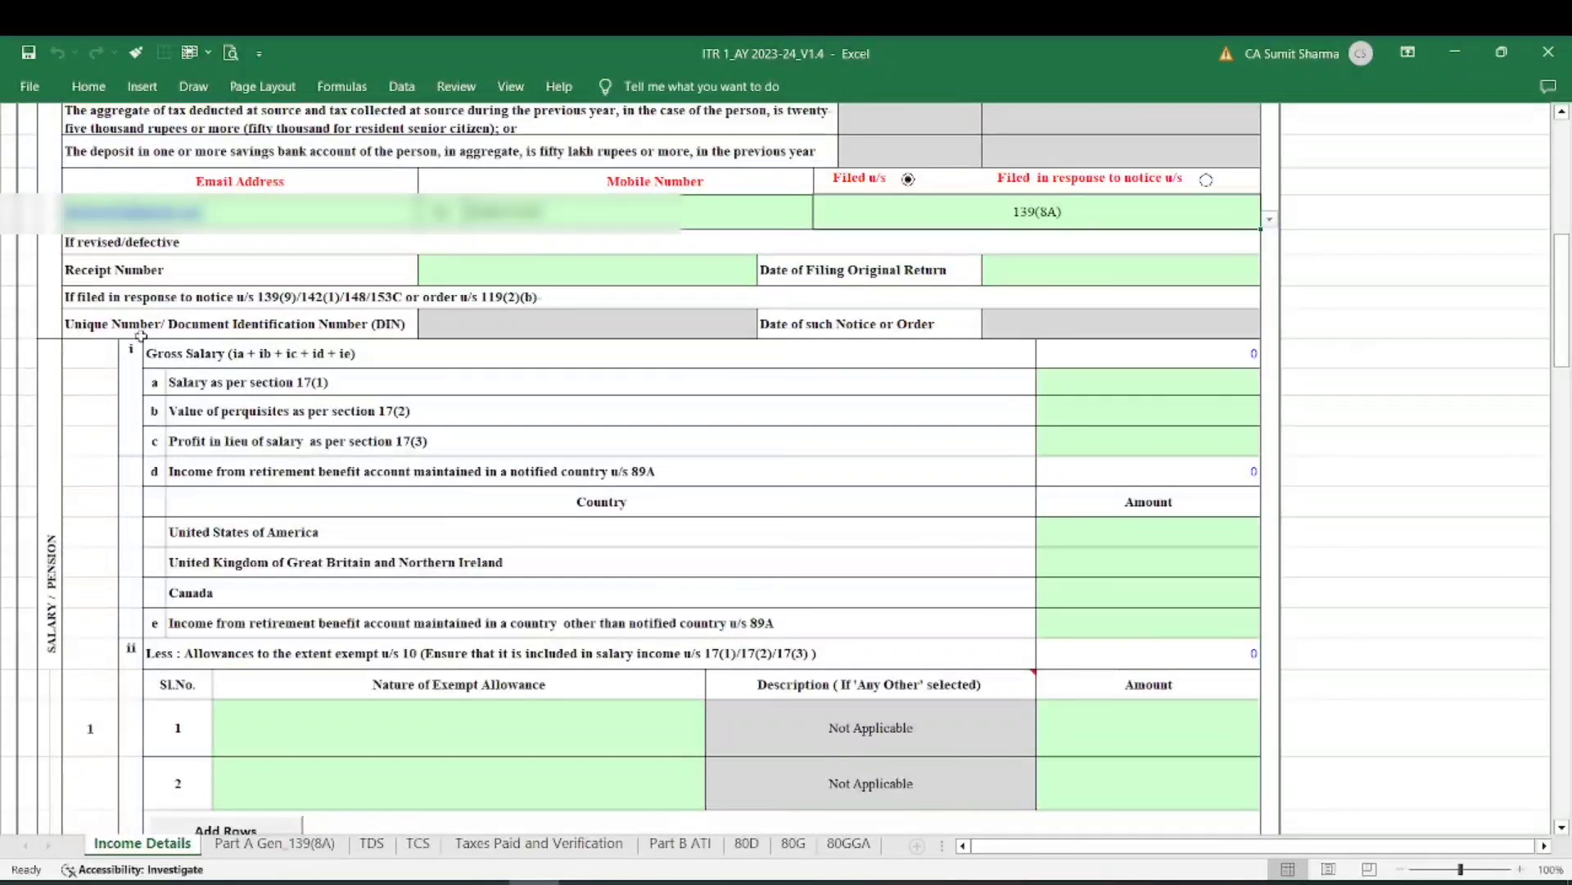
pyautogui.click(172, 351)
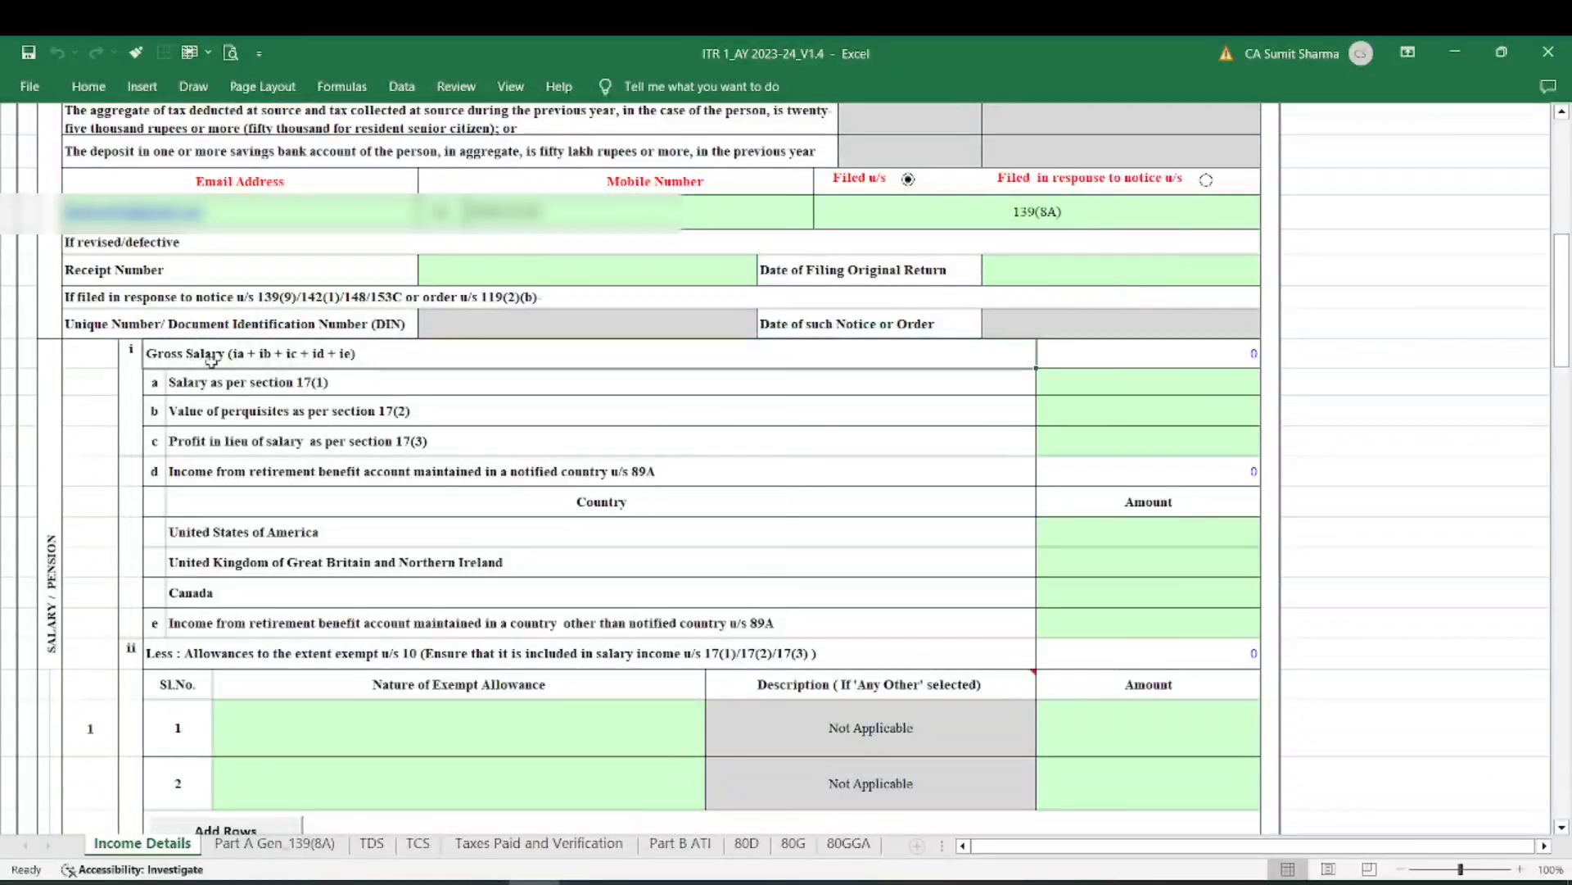
pyautogui.click(195, 385)
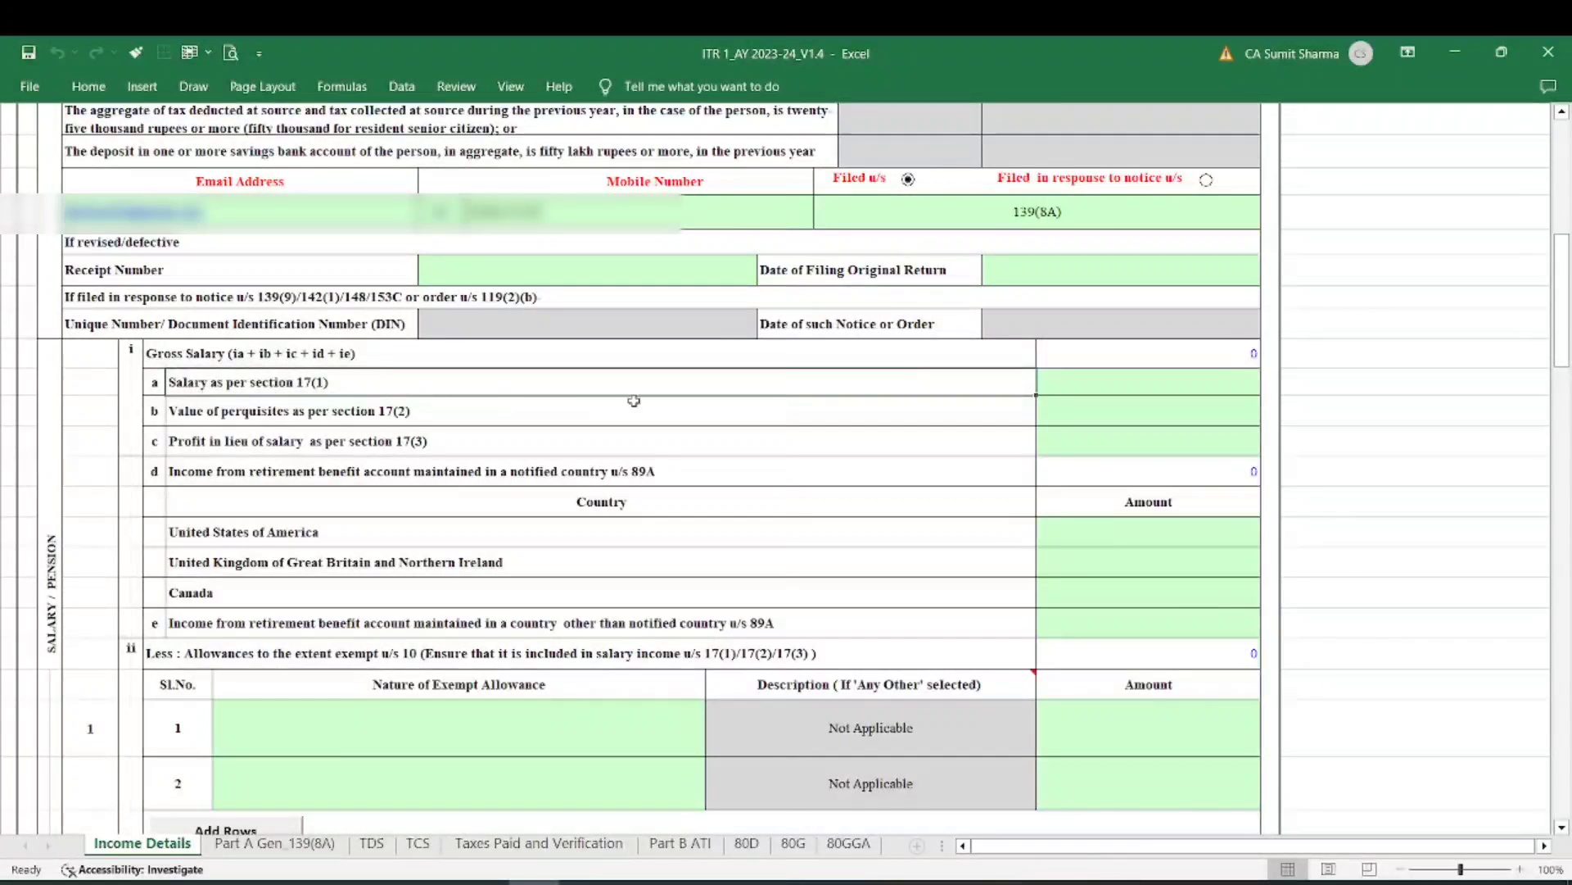
pyautogui.click(1080, 381)
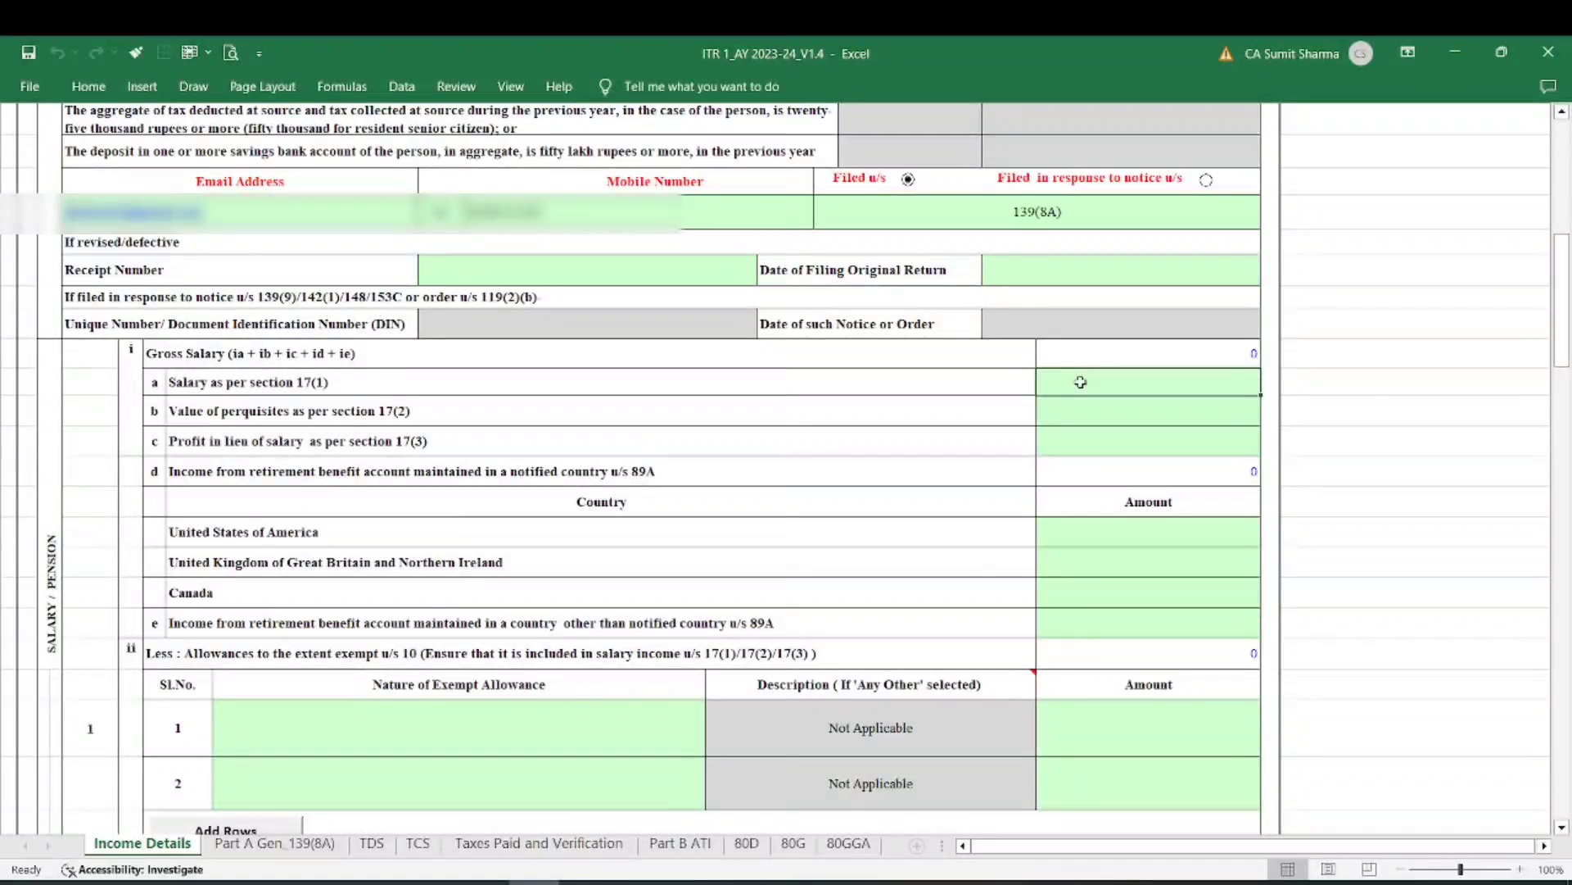
pyautogui.write('450000')
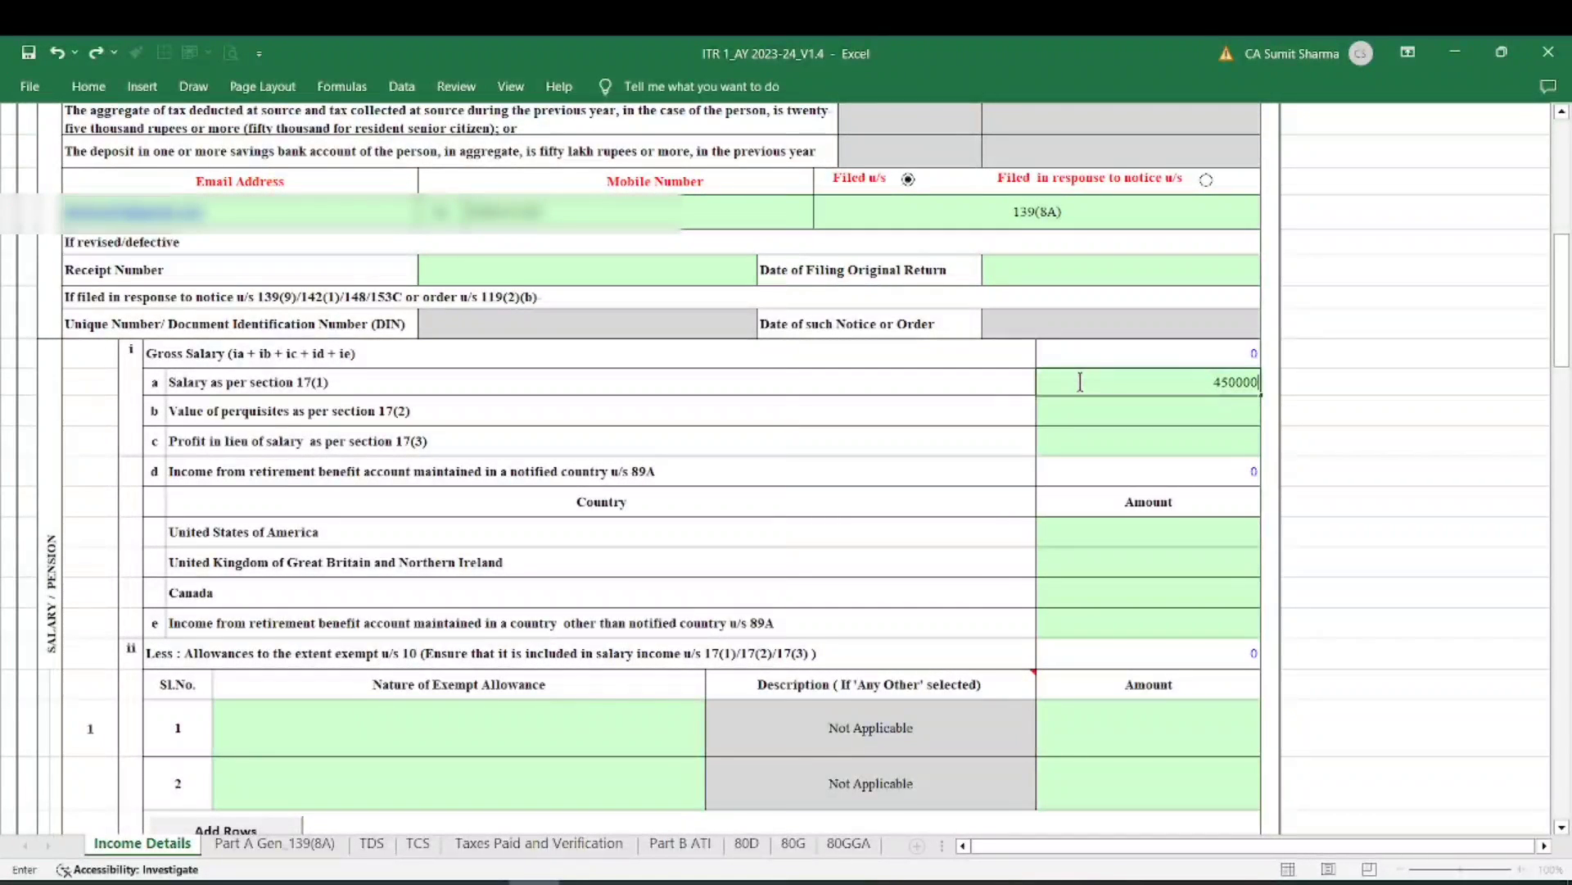
pyautogui.press('Return')
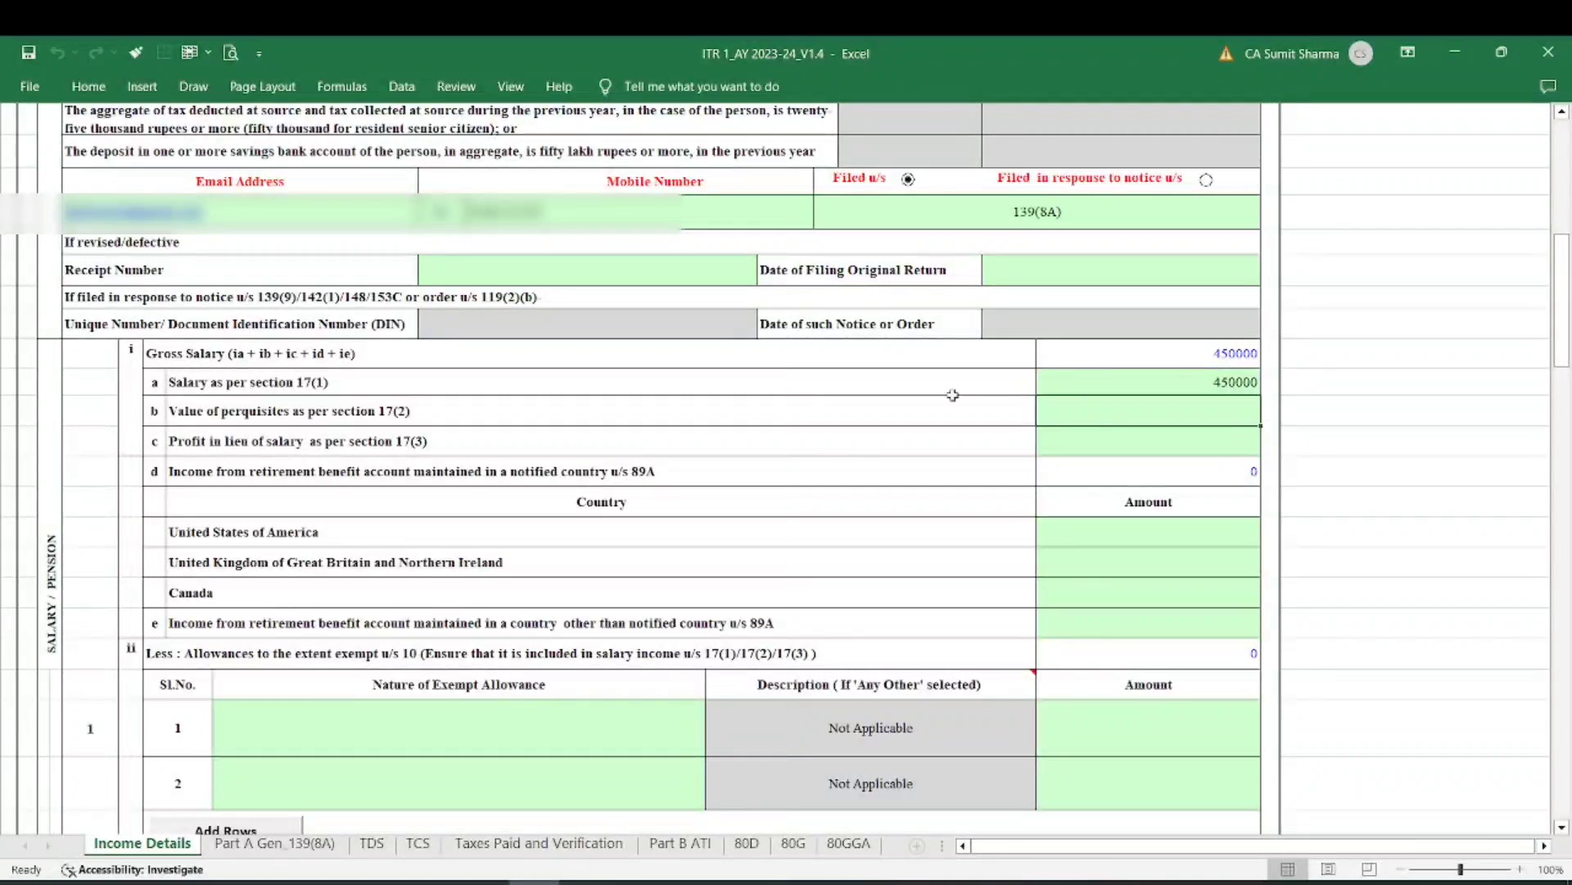
# - Review the rows for perquisites, profit in lieu of salary and section 89A retirement benefit income
pyautogui.click(291, 413)
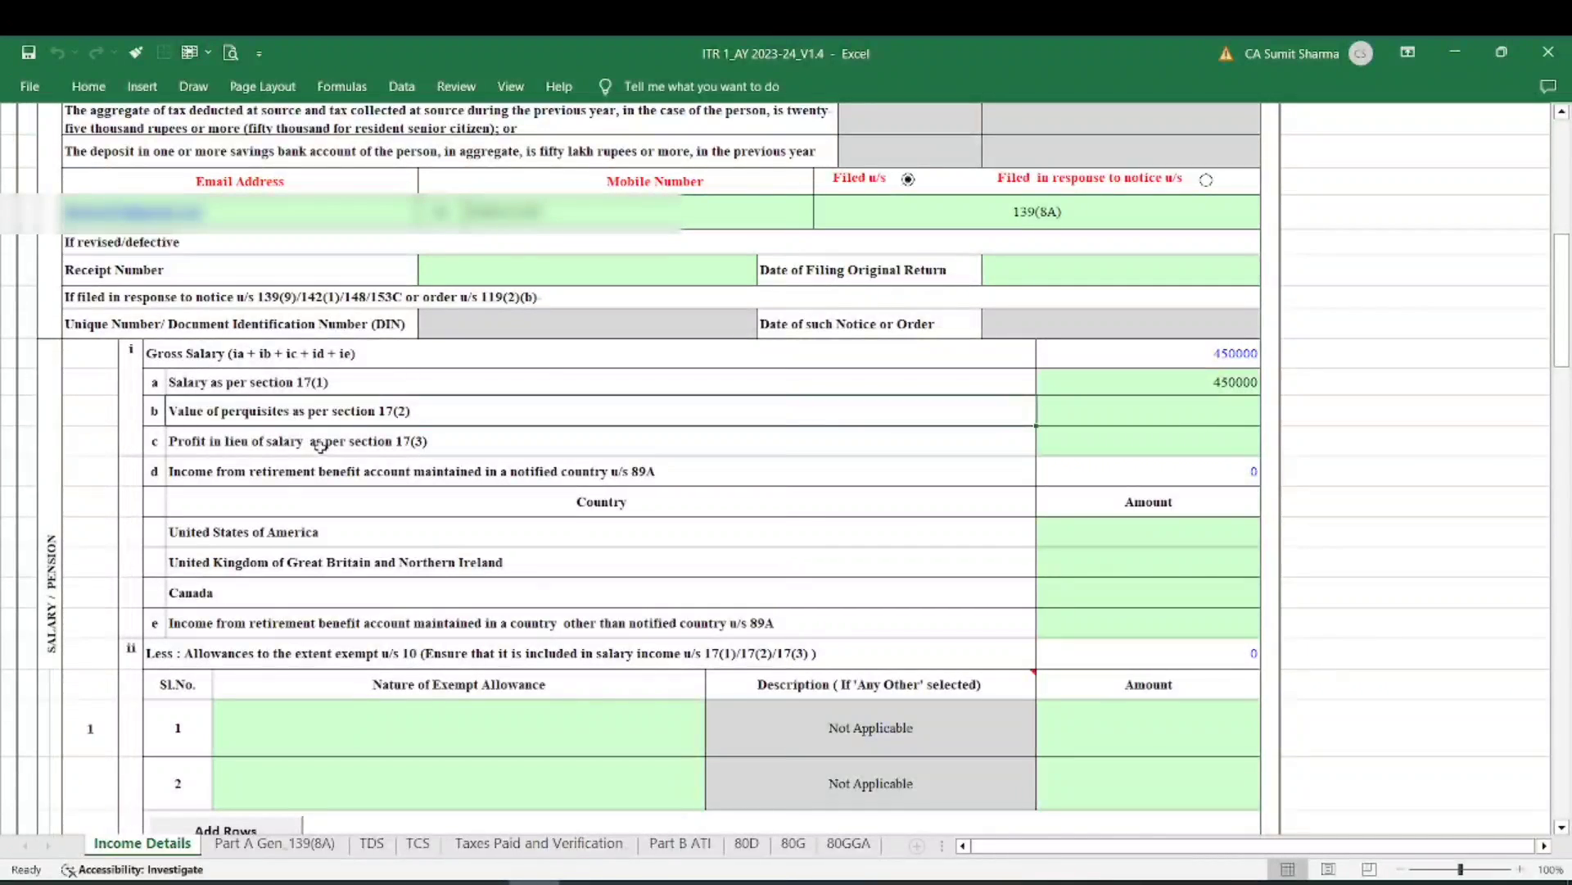
pyautogui.click(331, 440)
pyautogui.click(379, 470)
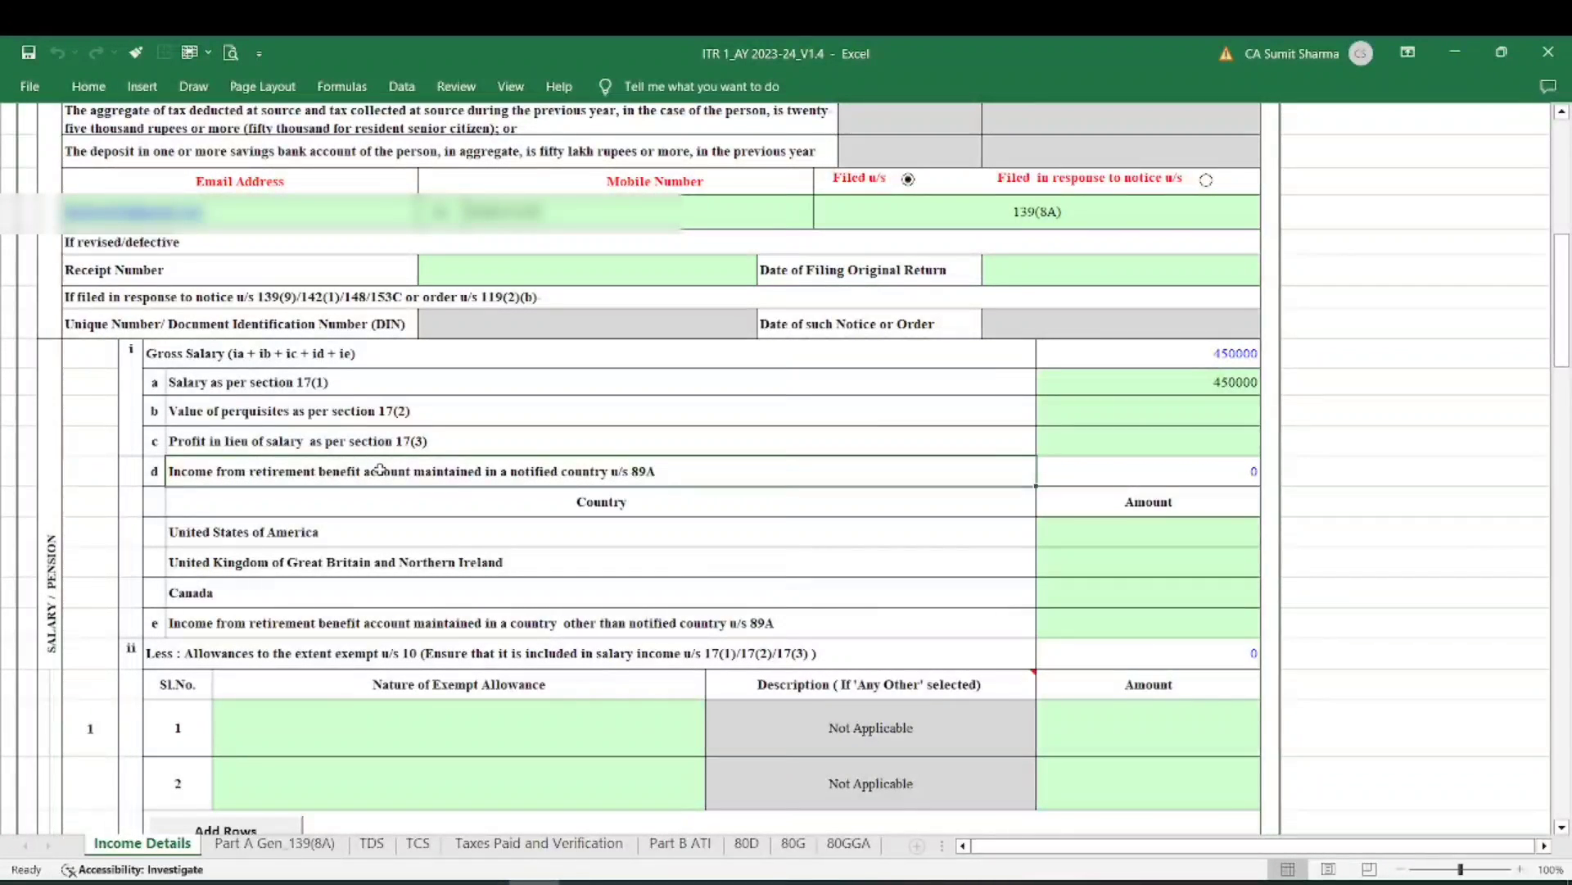
# - Check the options for the nature of exempt allowance under section 10 in the first allowance row
pyautogui.scroll(-3, 379, 470)
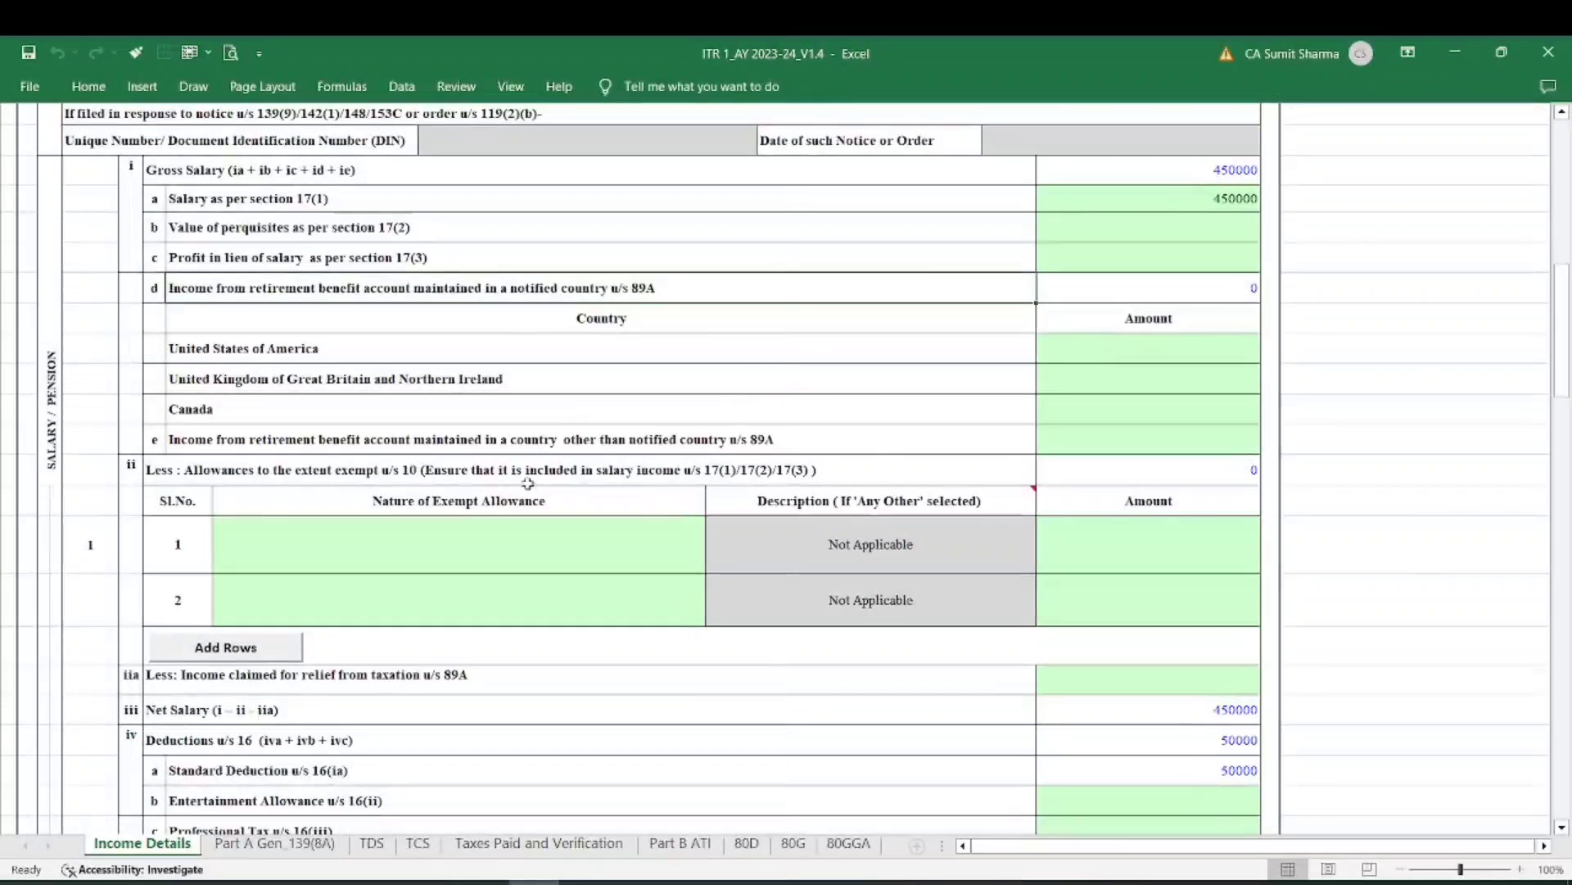
pyautogui.click(529, 484)
pyautogui.click(474, 553)
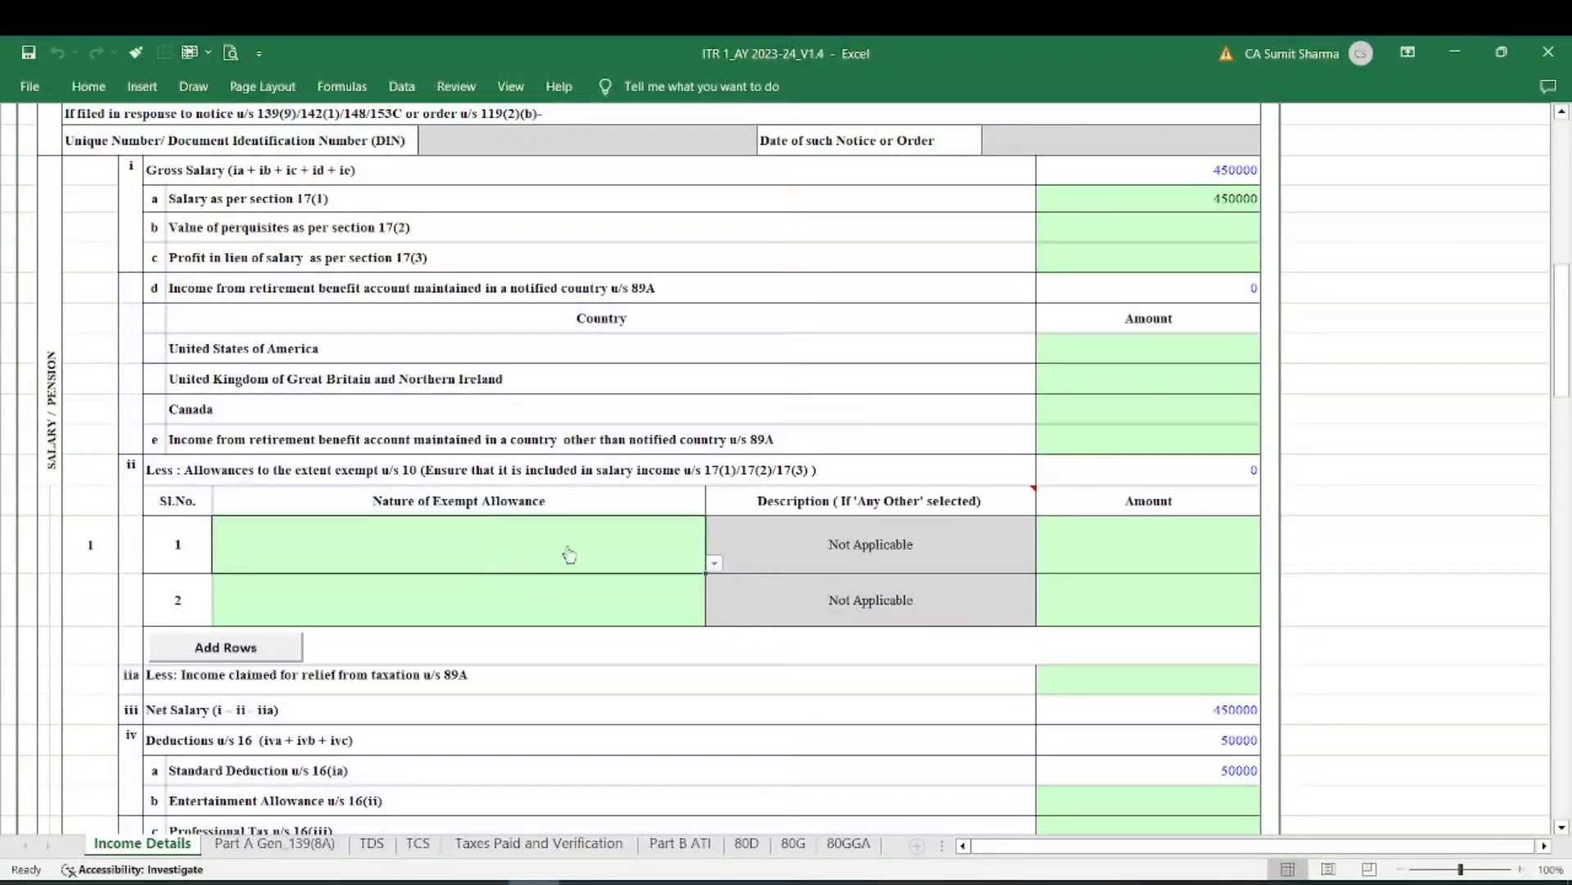
pyautogui.click(714, 563)
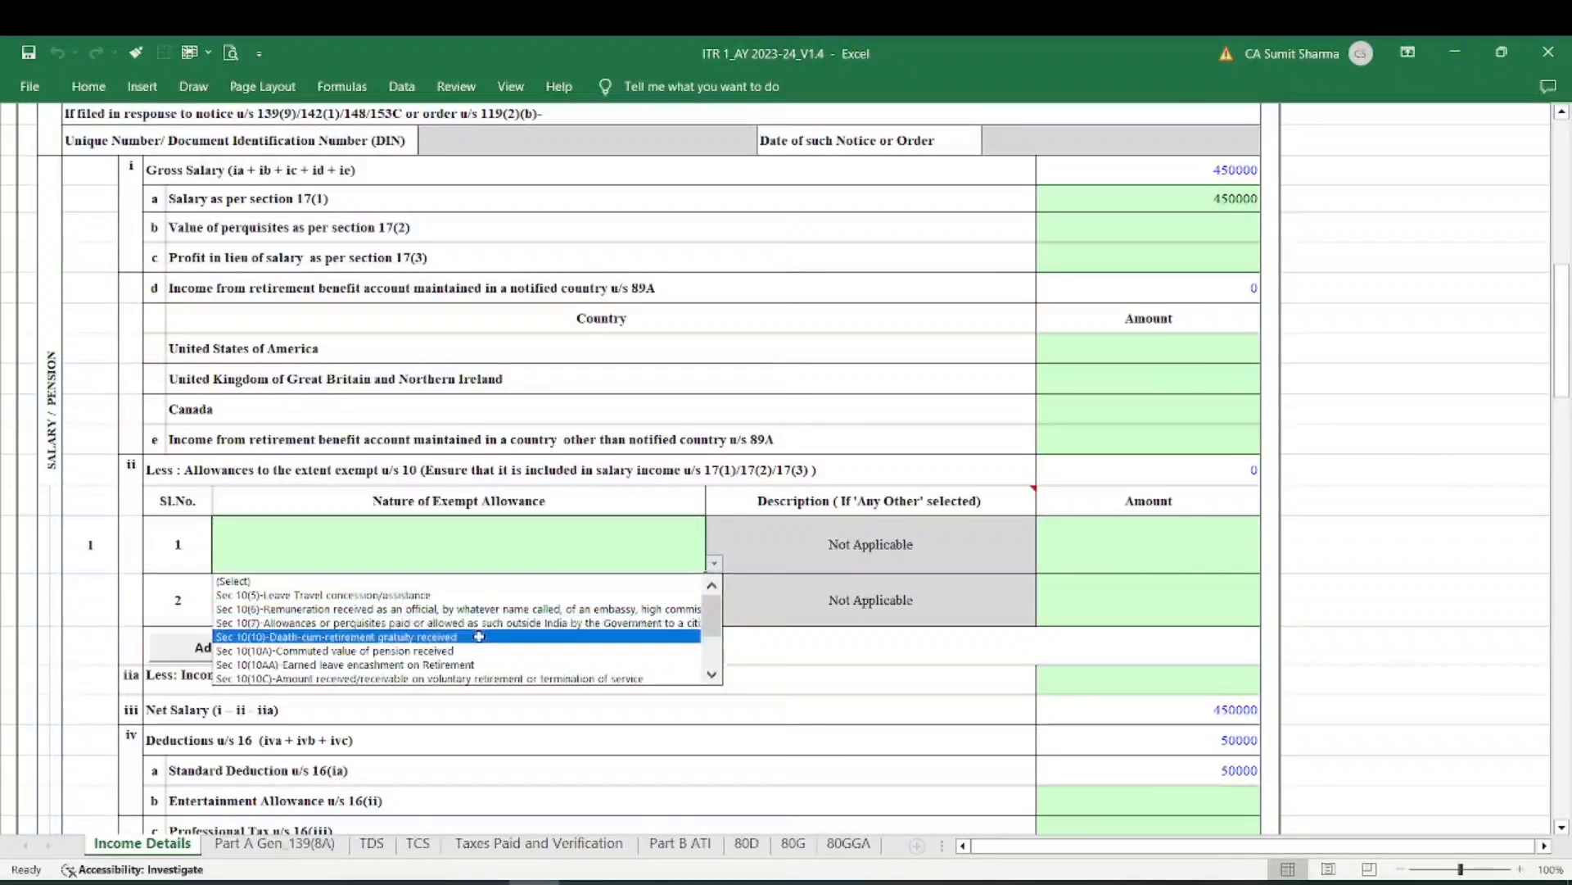
pyautogui.click(540, 563)
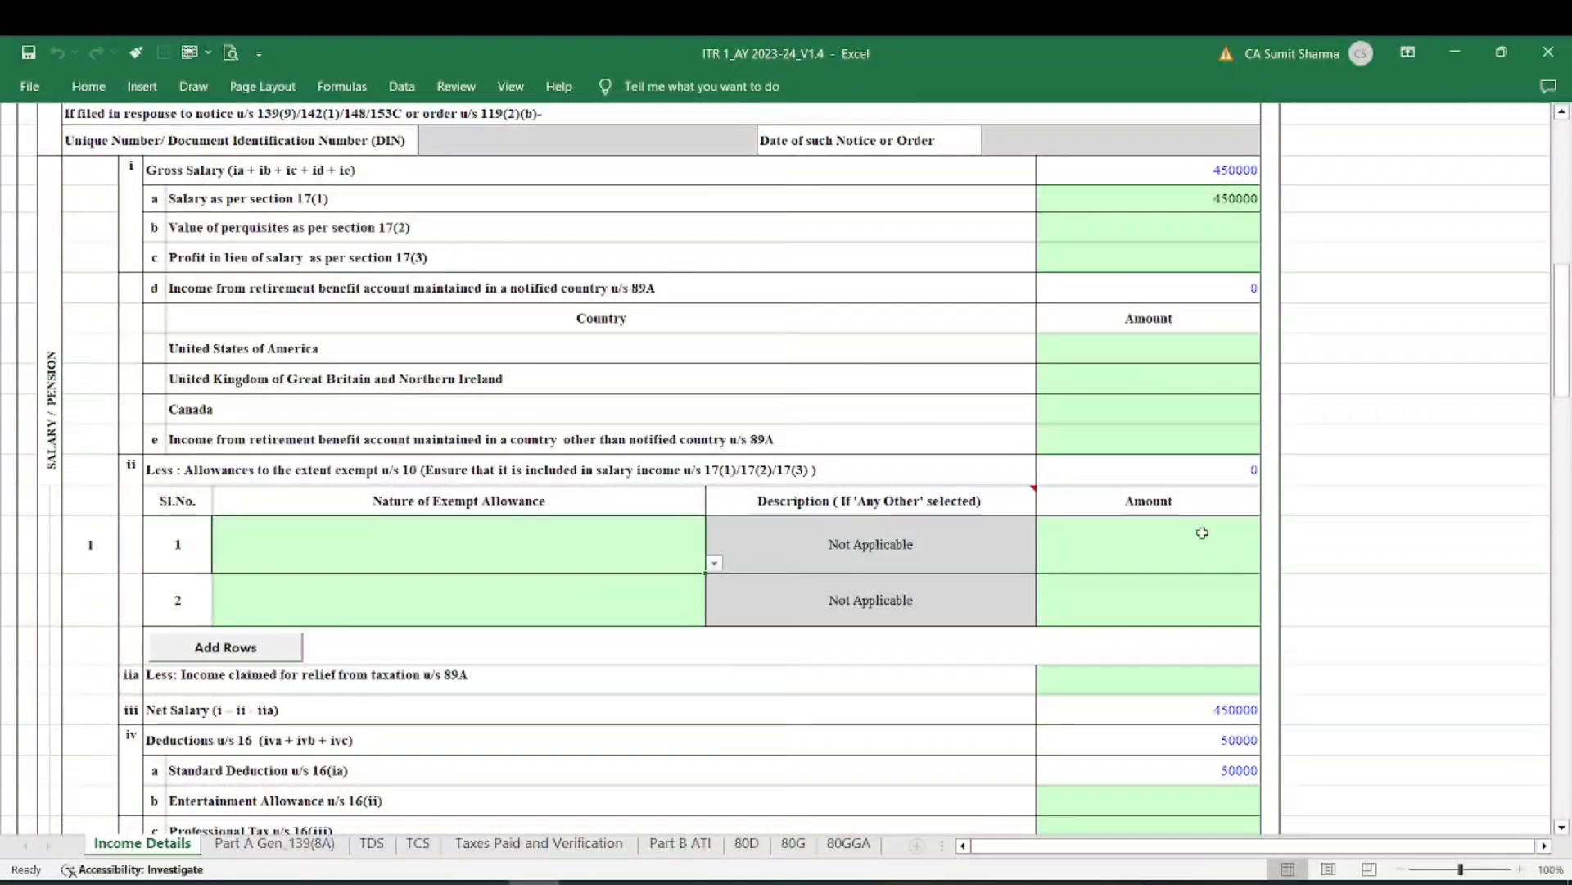
# - Review the choice of new tax regime u/s 115BAC and the deductions u/s 16 applied to the salary
pyautogui.scroll(-2, 624, 660)
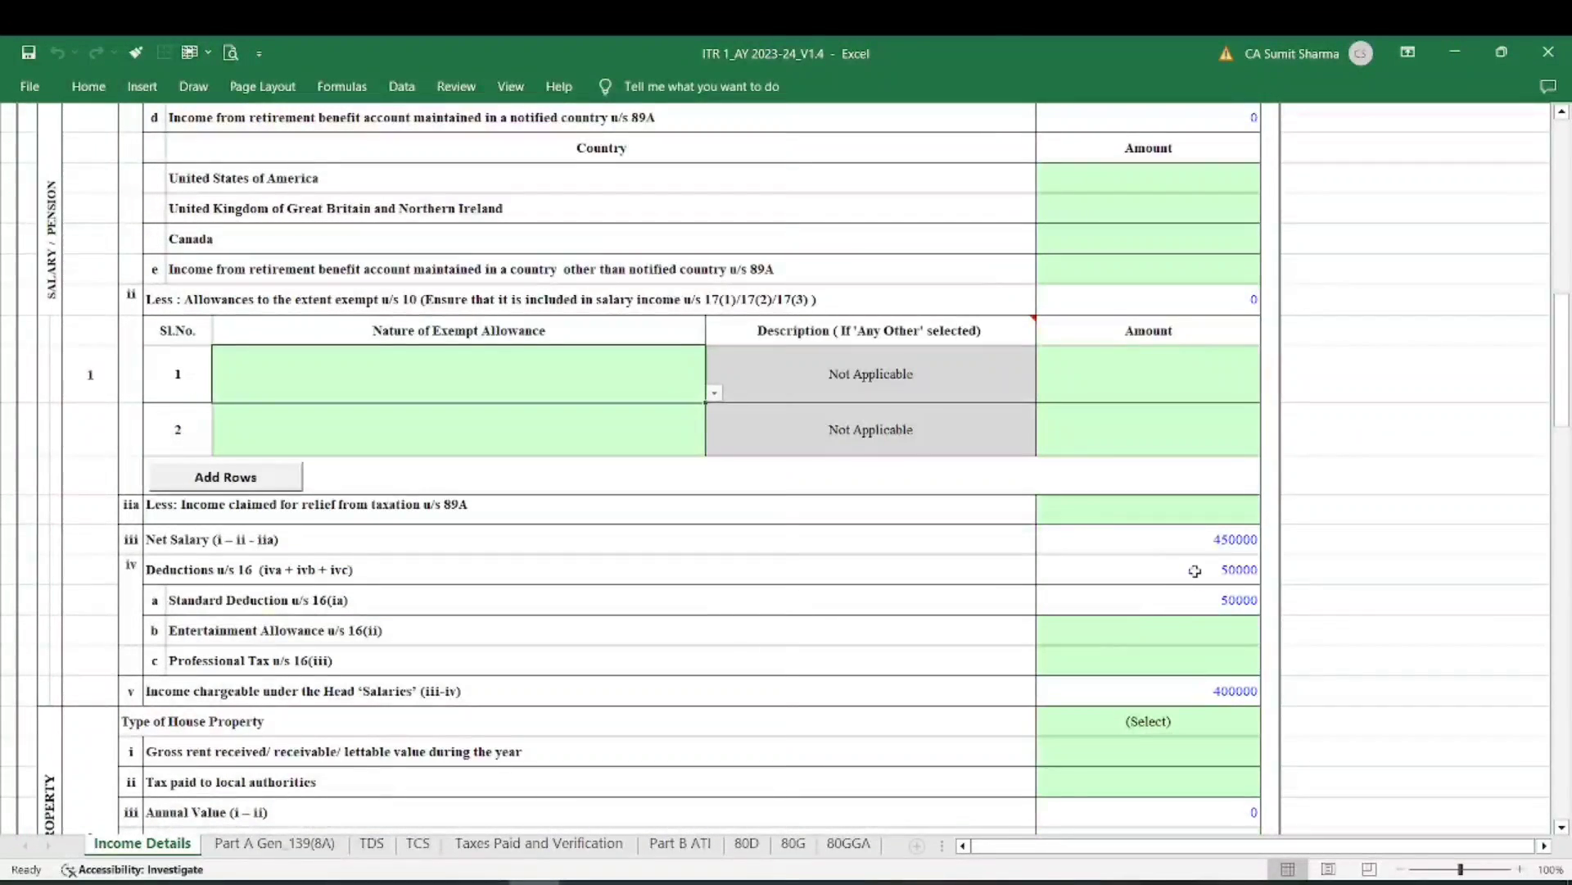
pyautogui.scroll(4, 1056, 565)
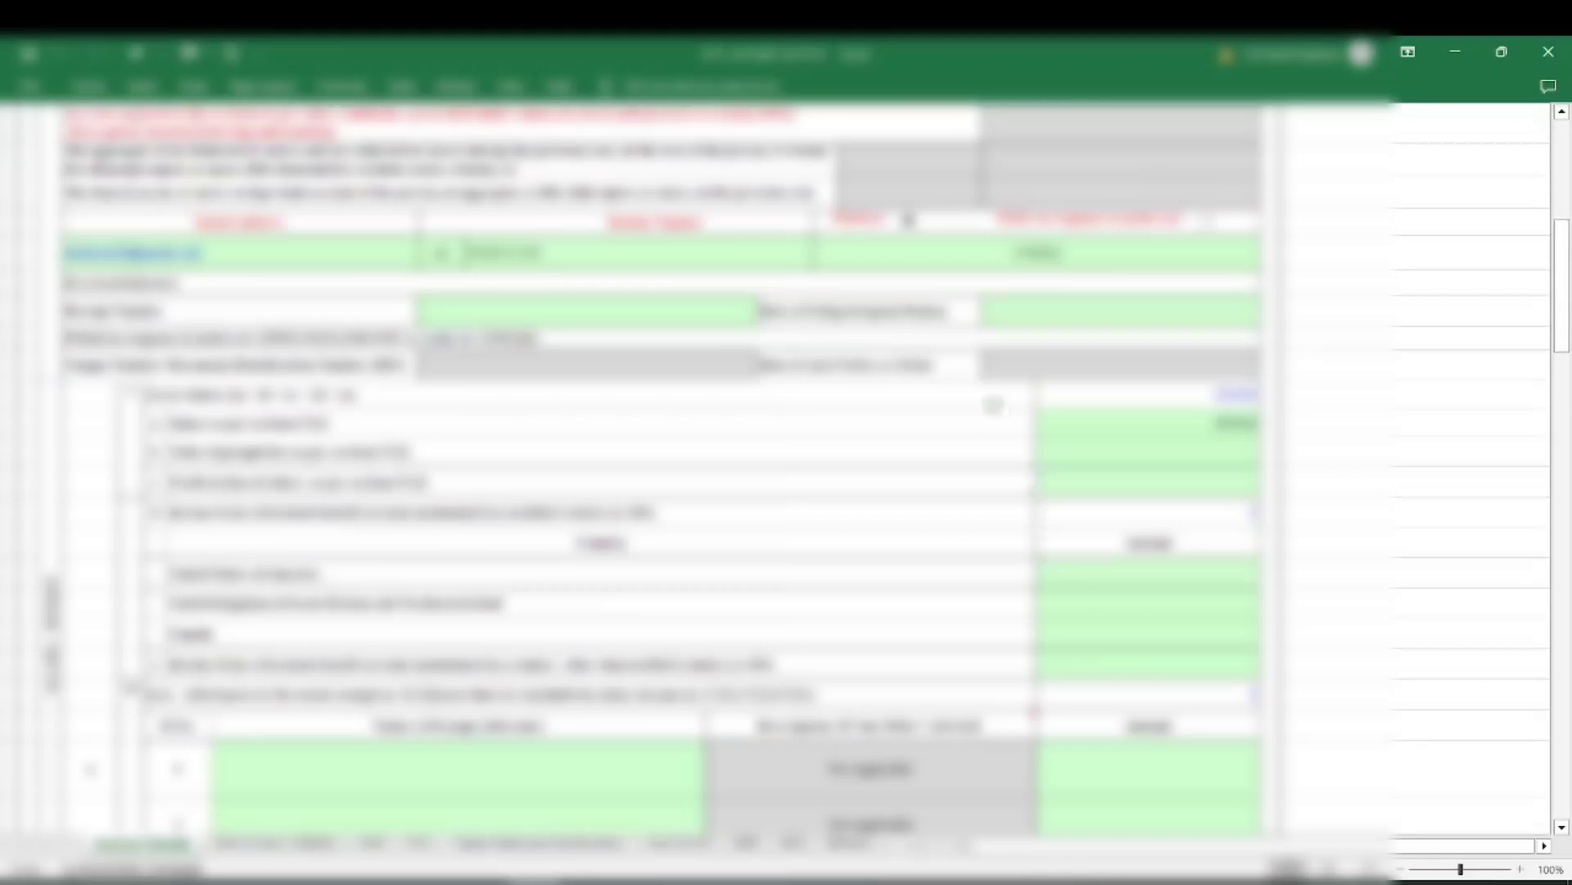
pyautogui.scroll(5, 979, 516)
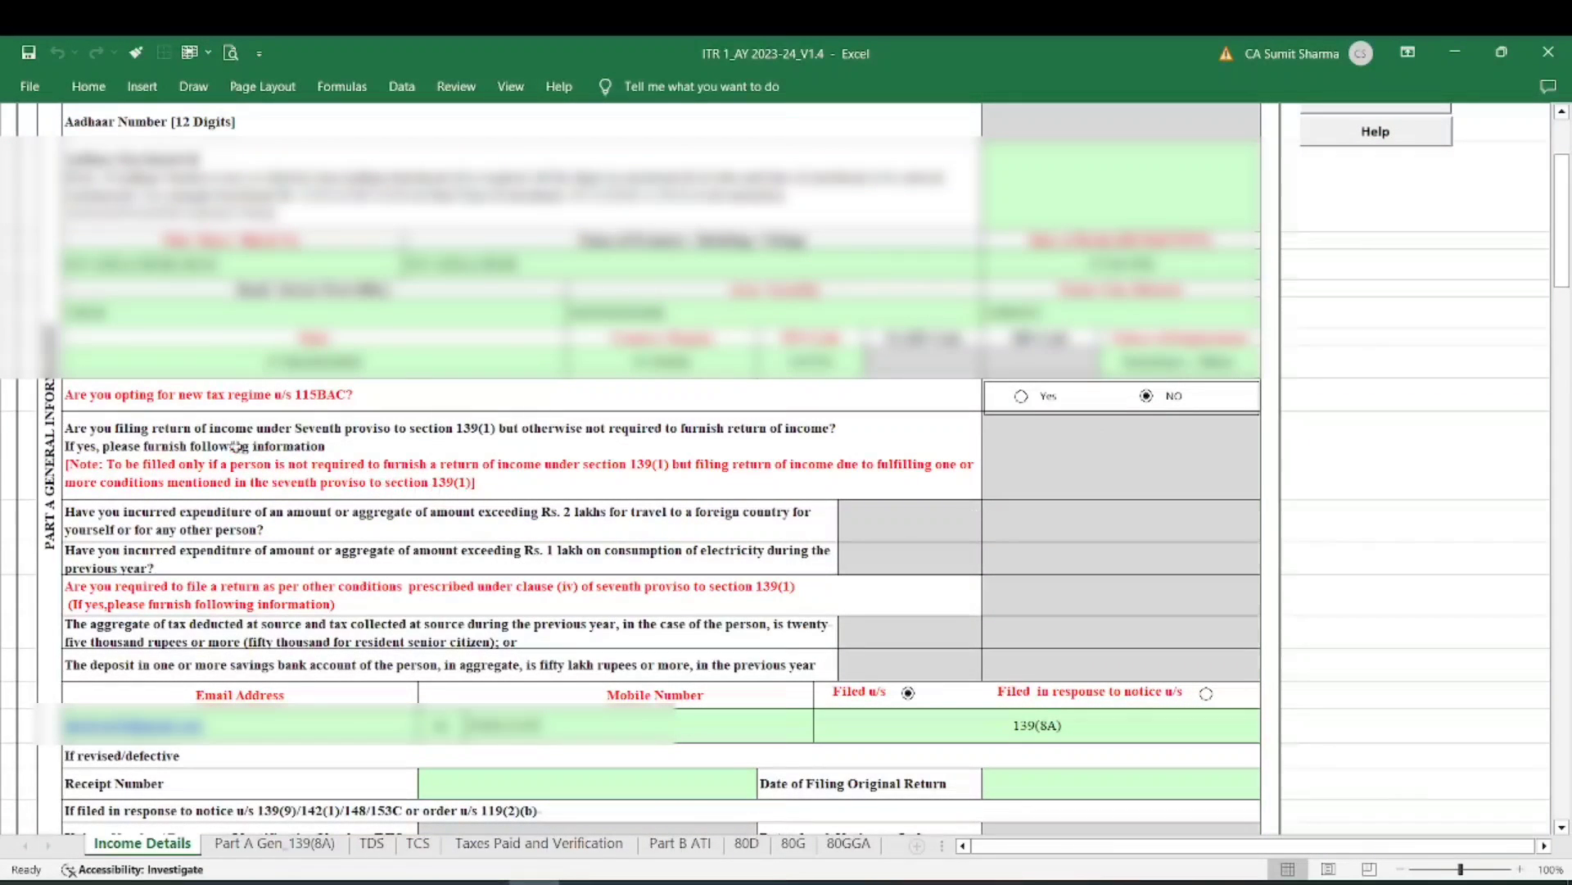
pyautogui.click(215, 410)
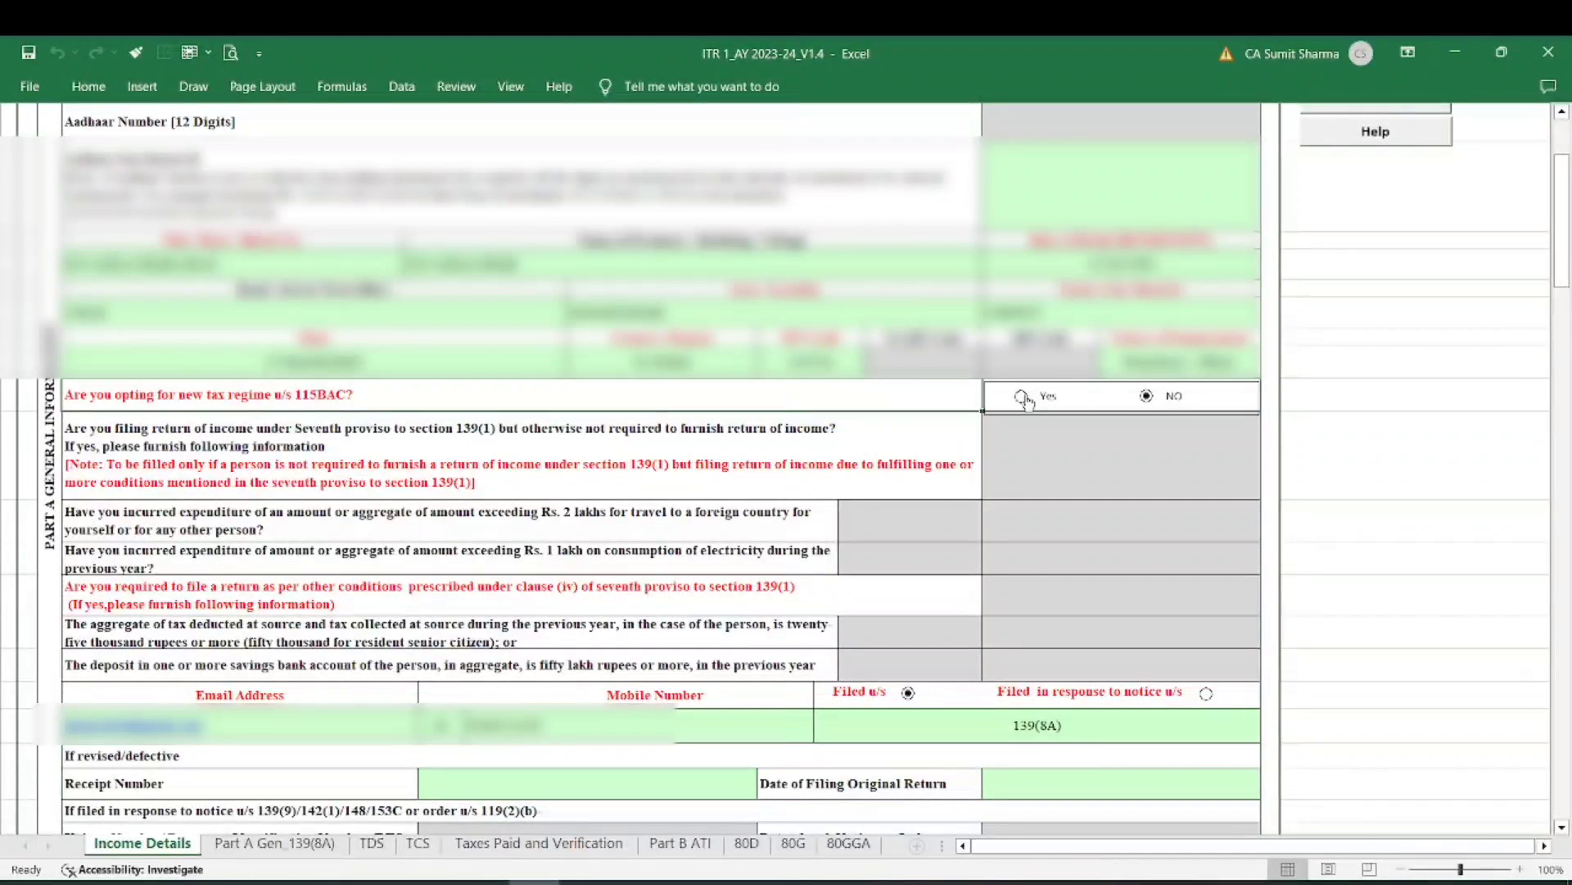
pyautogui.scroll(-6, 992, 415)
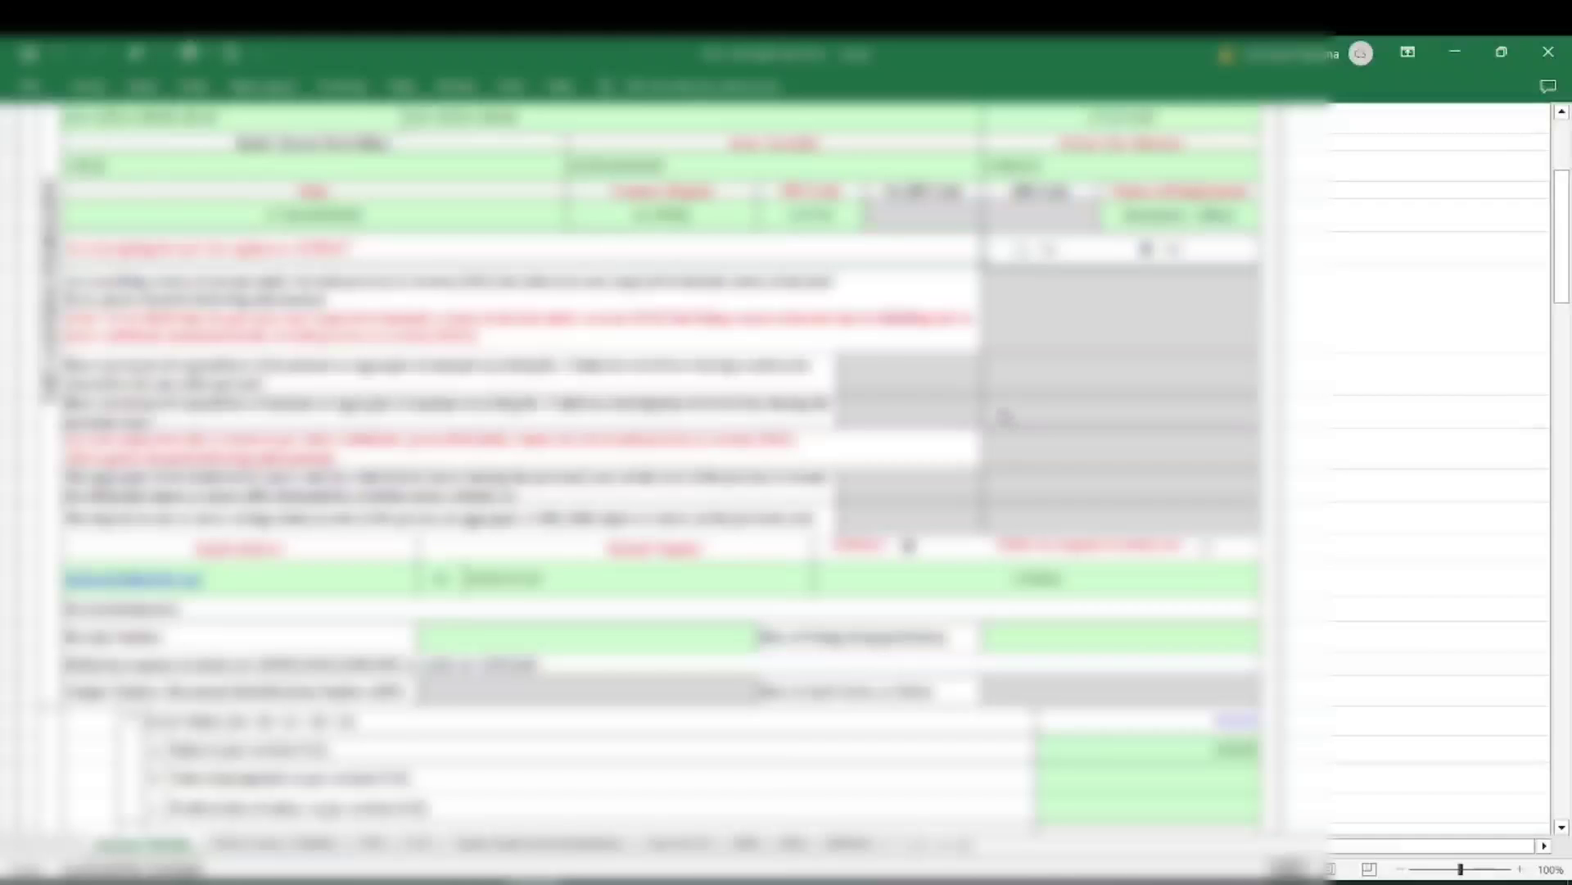
pyautogui.scroll(-8, 988, 415)
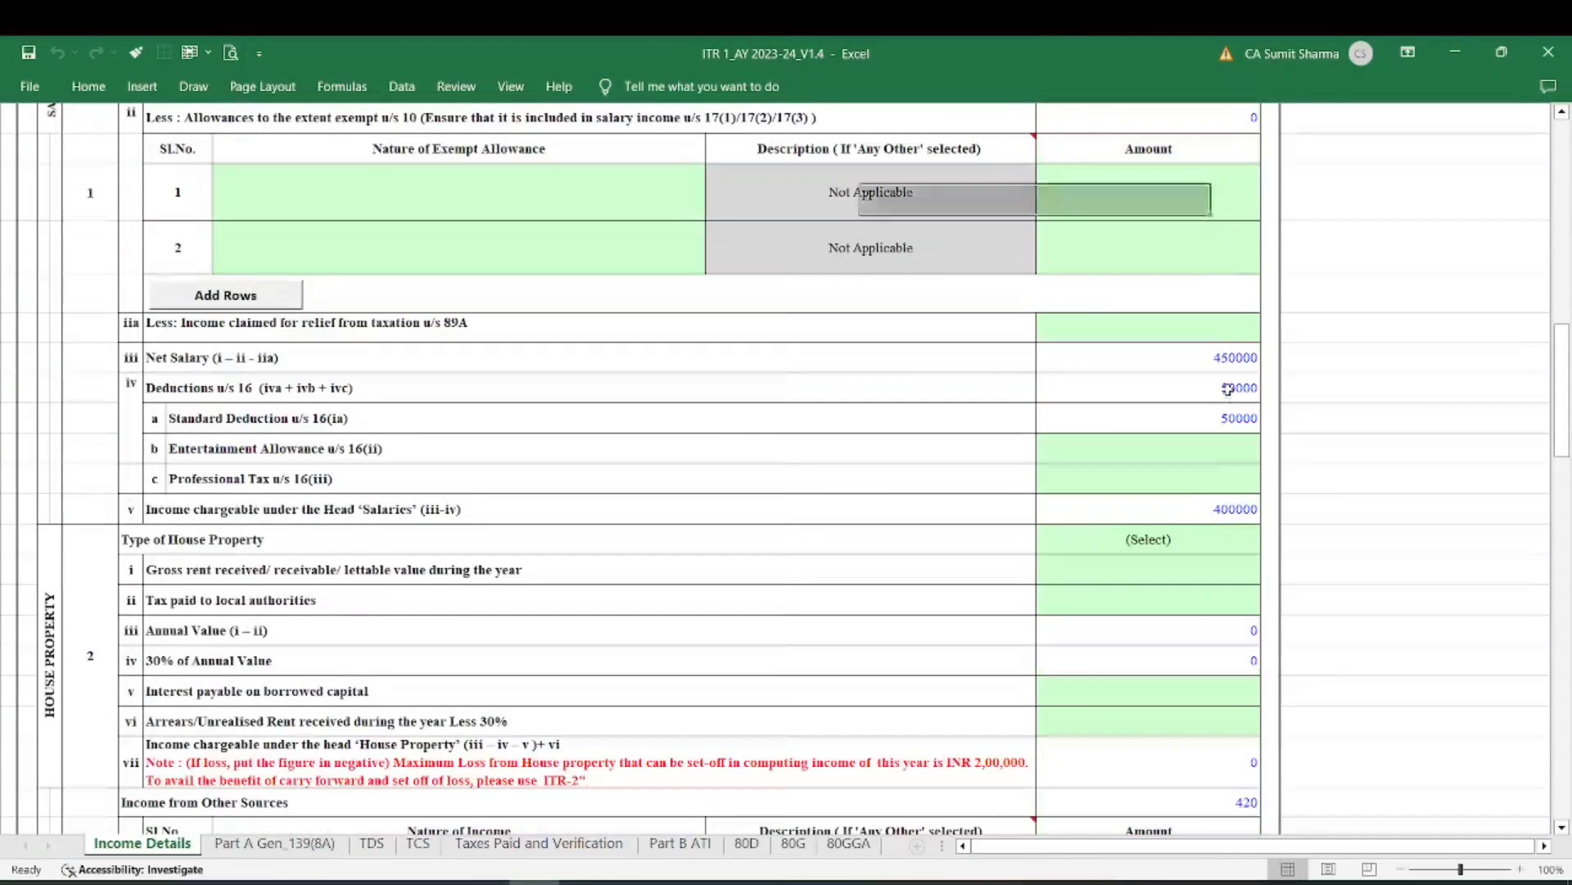
pyautogui.click(1227, 389)
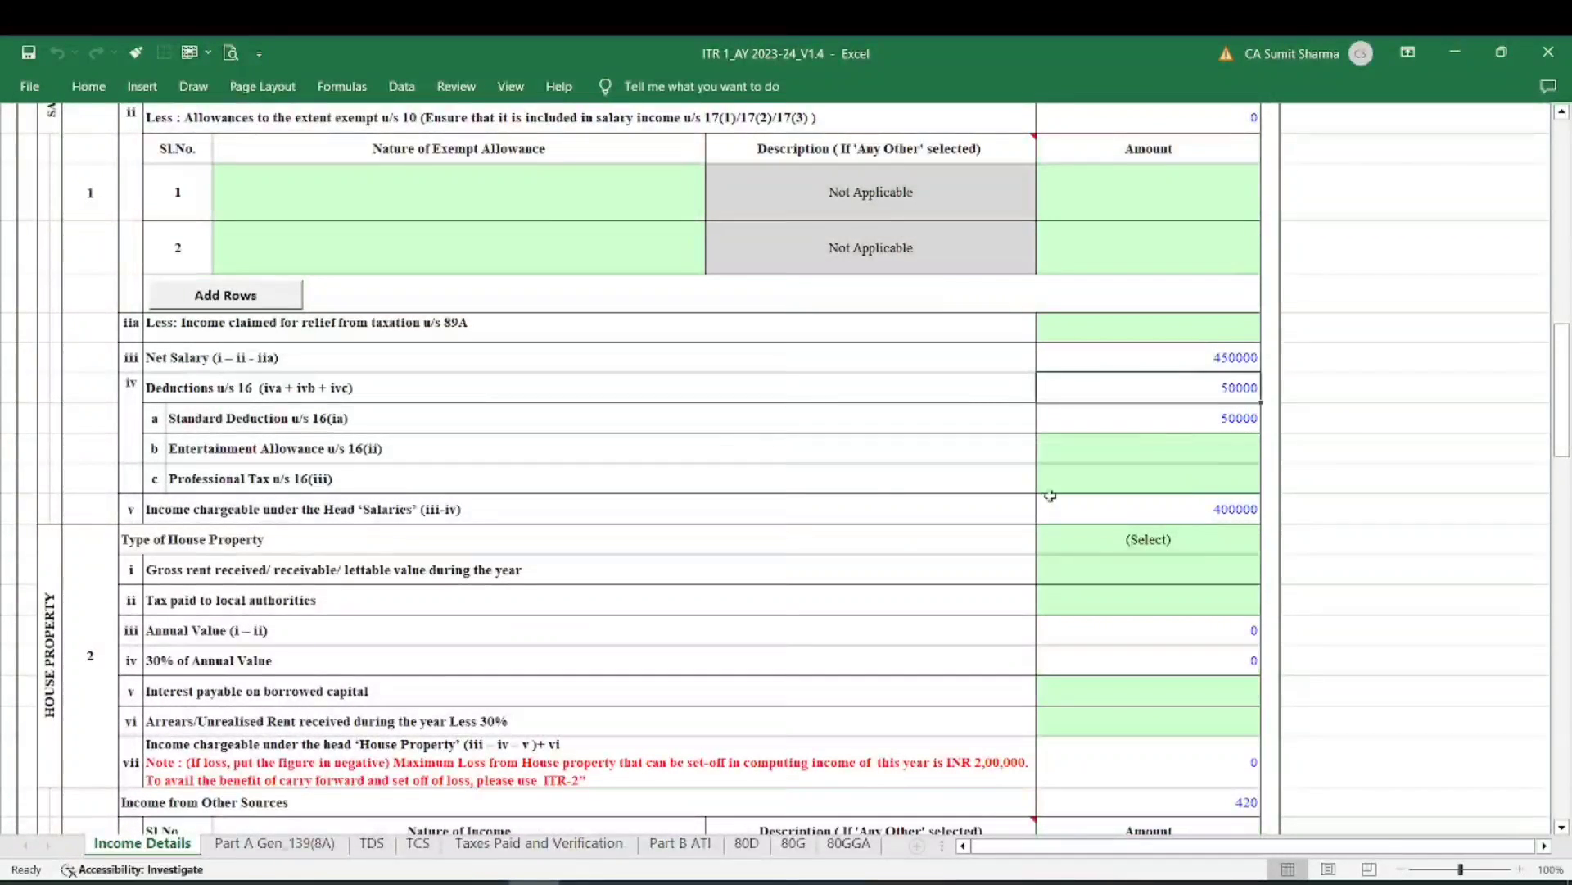
# - Set the Type of House Property to Self Occupied
pyautogui.scroll(-2, 469, 513)
pyautogui.click(464, 433)
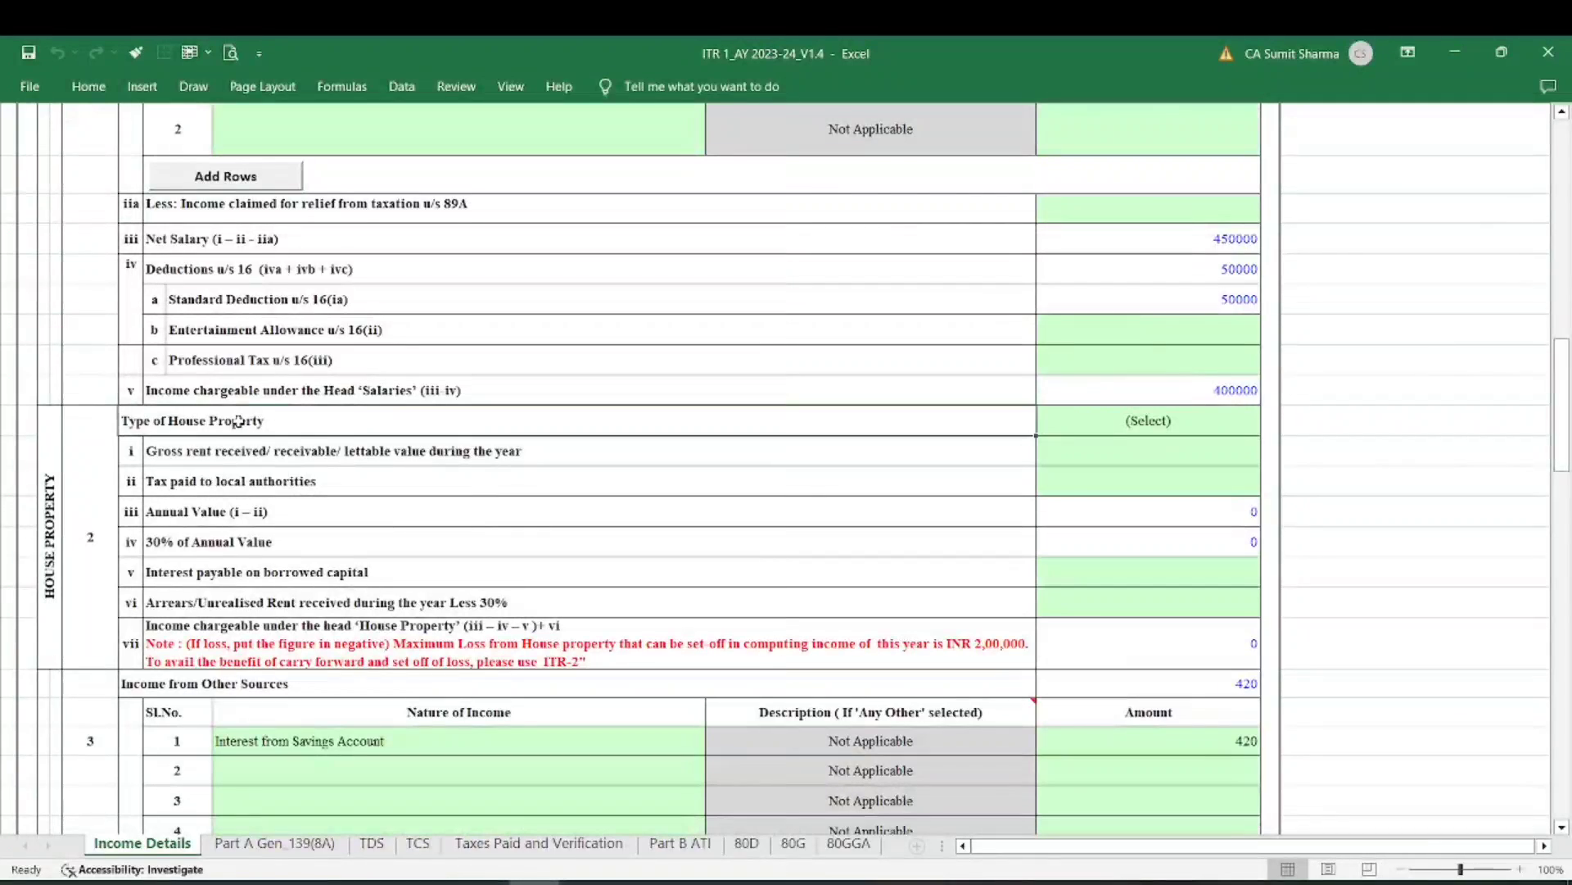
pyautogui.click(1187, 438)
pyautogui.click(1269, 425)
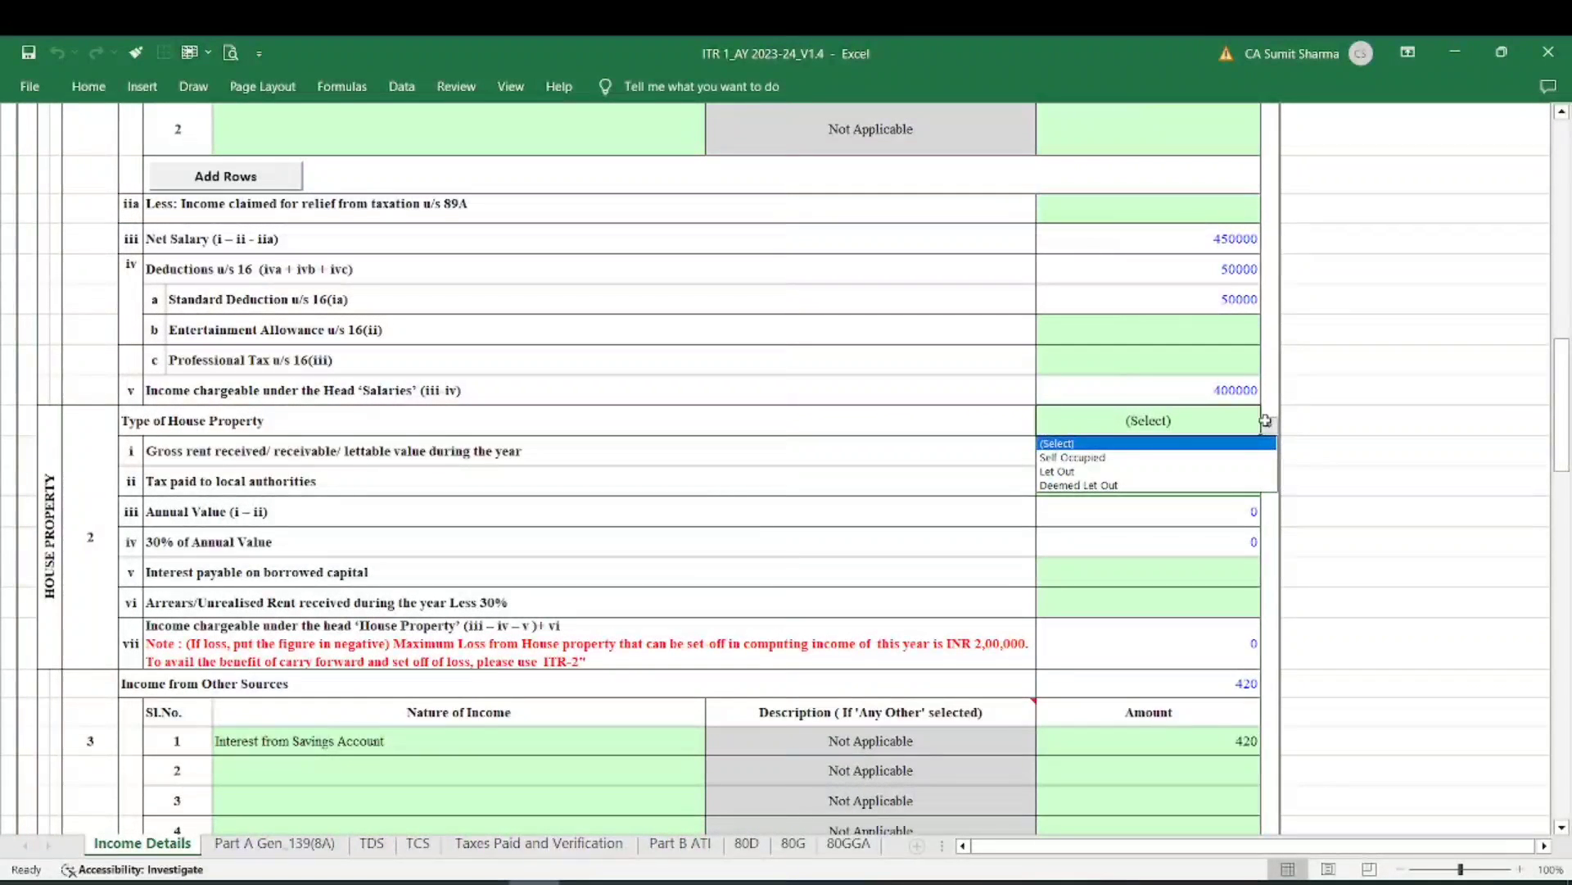
pyautogui.click(1097, 458)
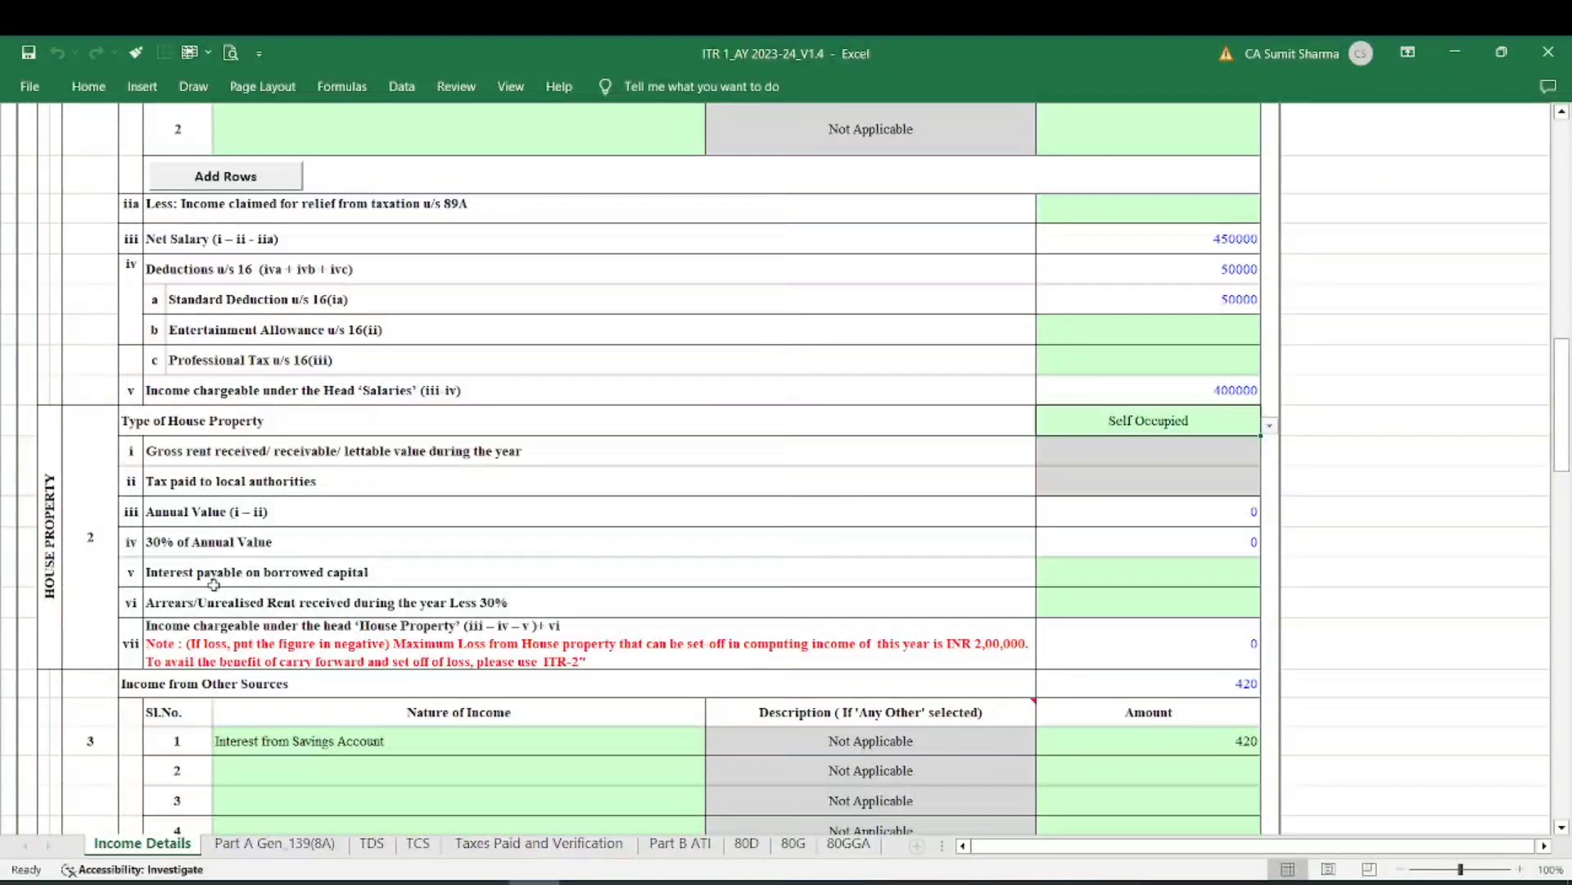
# - Enter 50000 as the interest payable on borrowed capital in the House Property section
pyautogui.click(1058, 568)
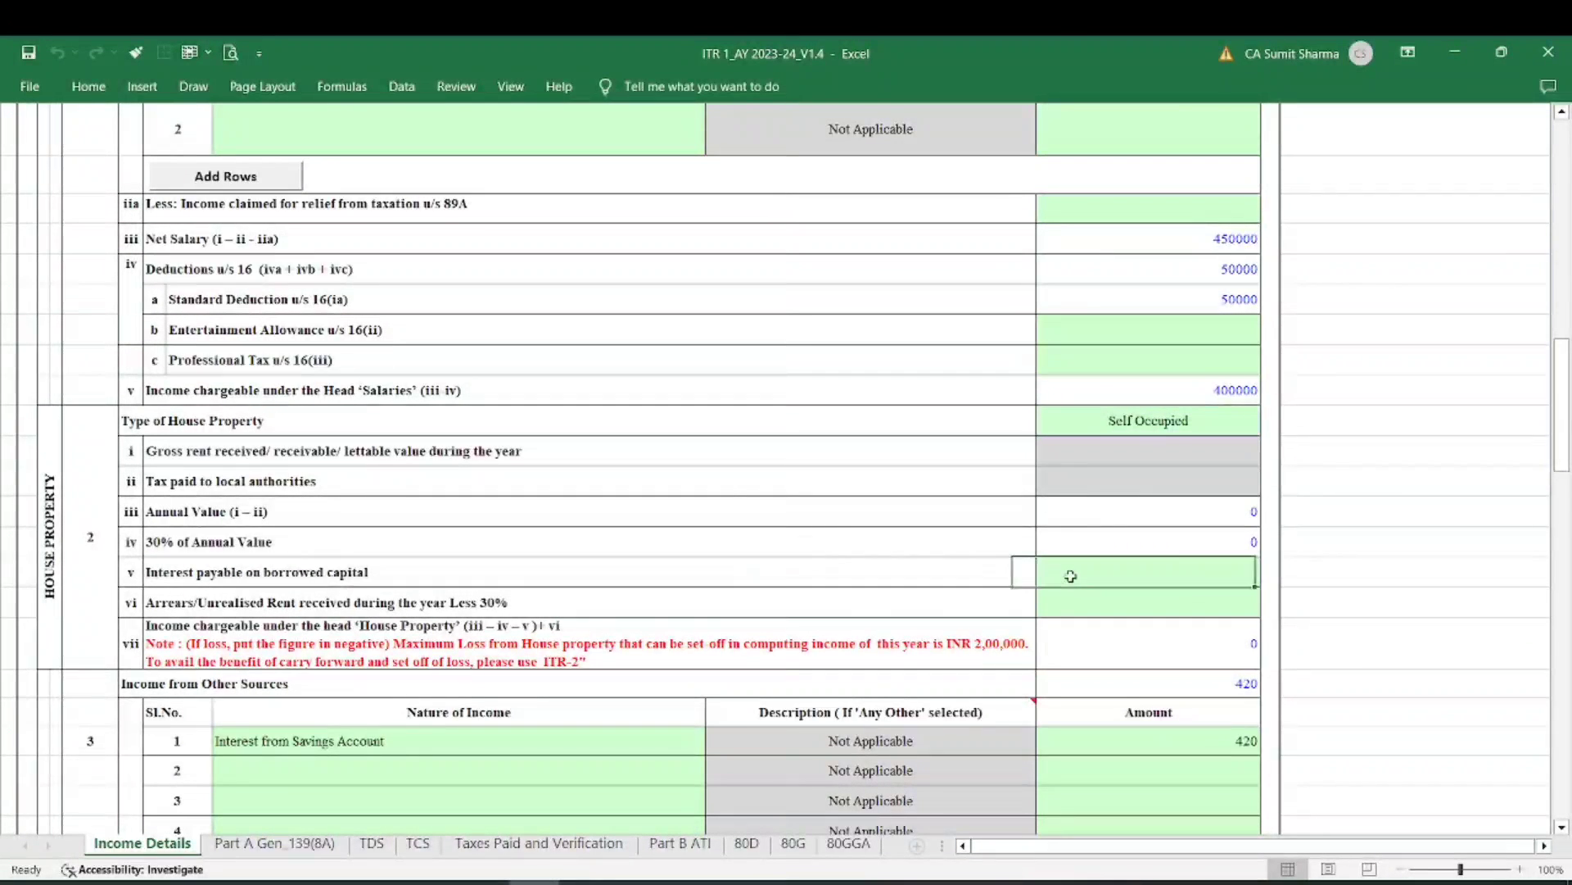
pyautogui.write('50000')
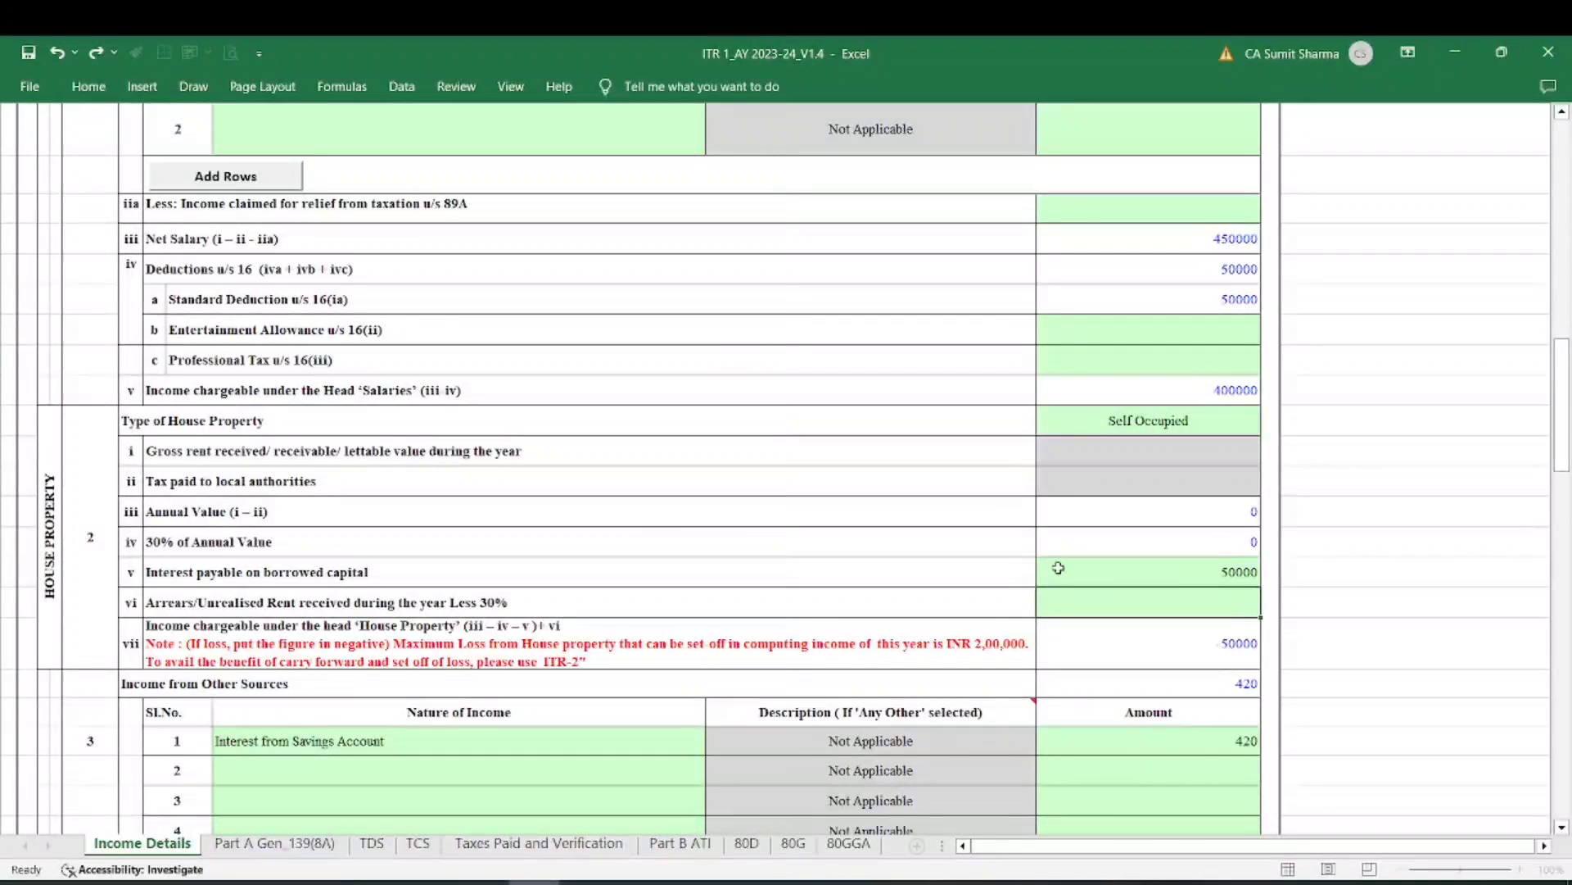
pyautogui.press('Return')
# - Choose Any Other as the nature of income in row 2 of Income from Other Sources
pyautogui.scroll(-2, 1139, 635)
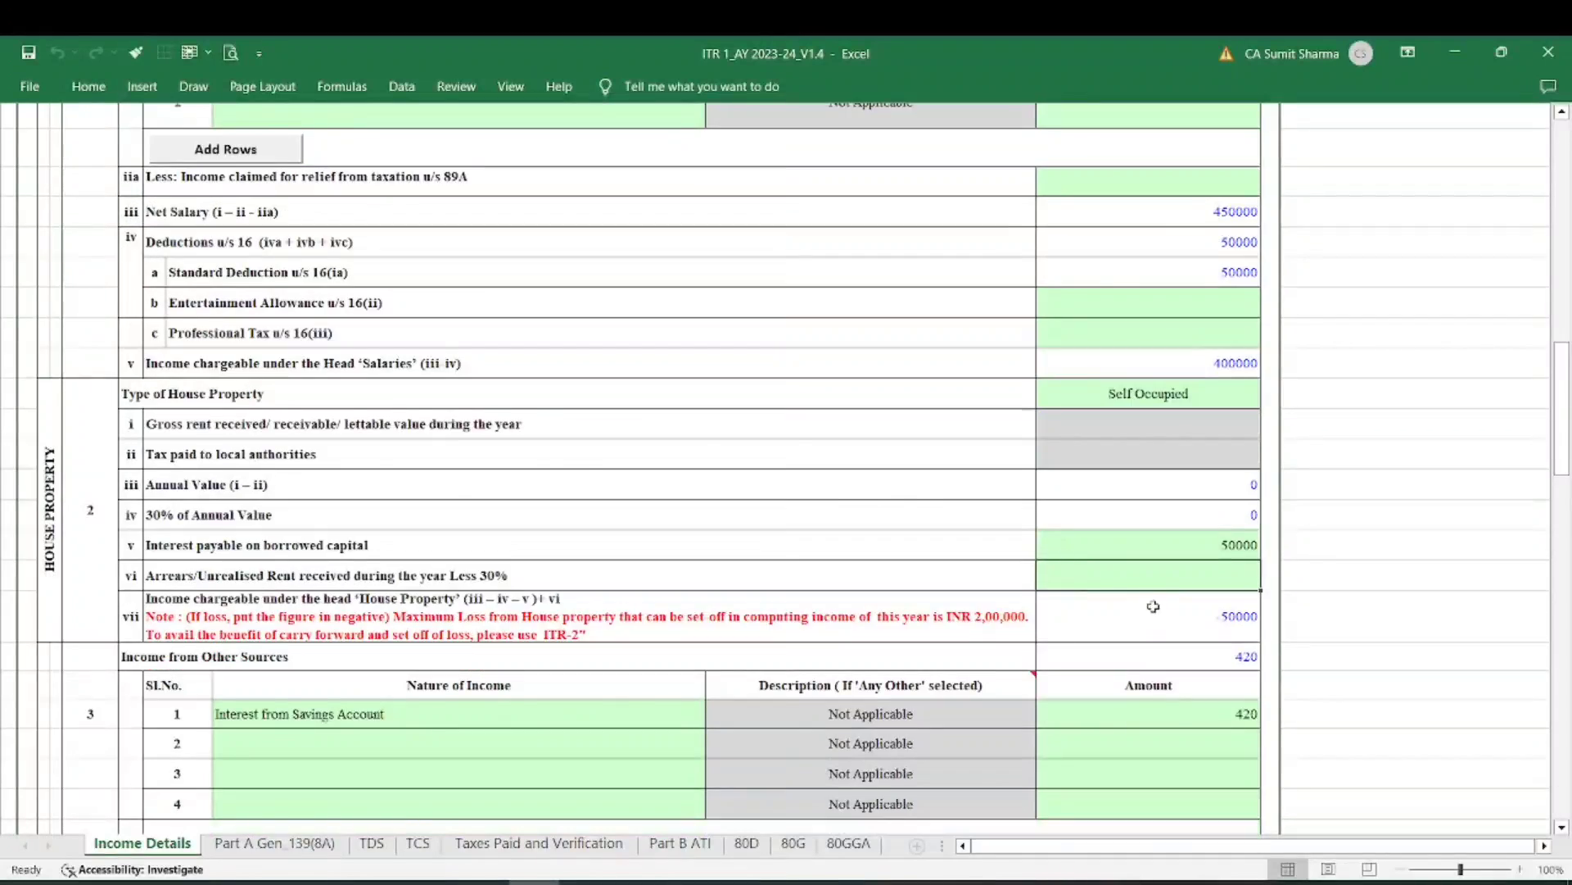
pyautogui.click(323, 533)
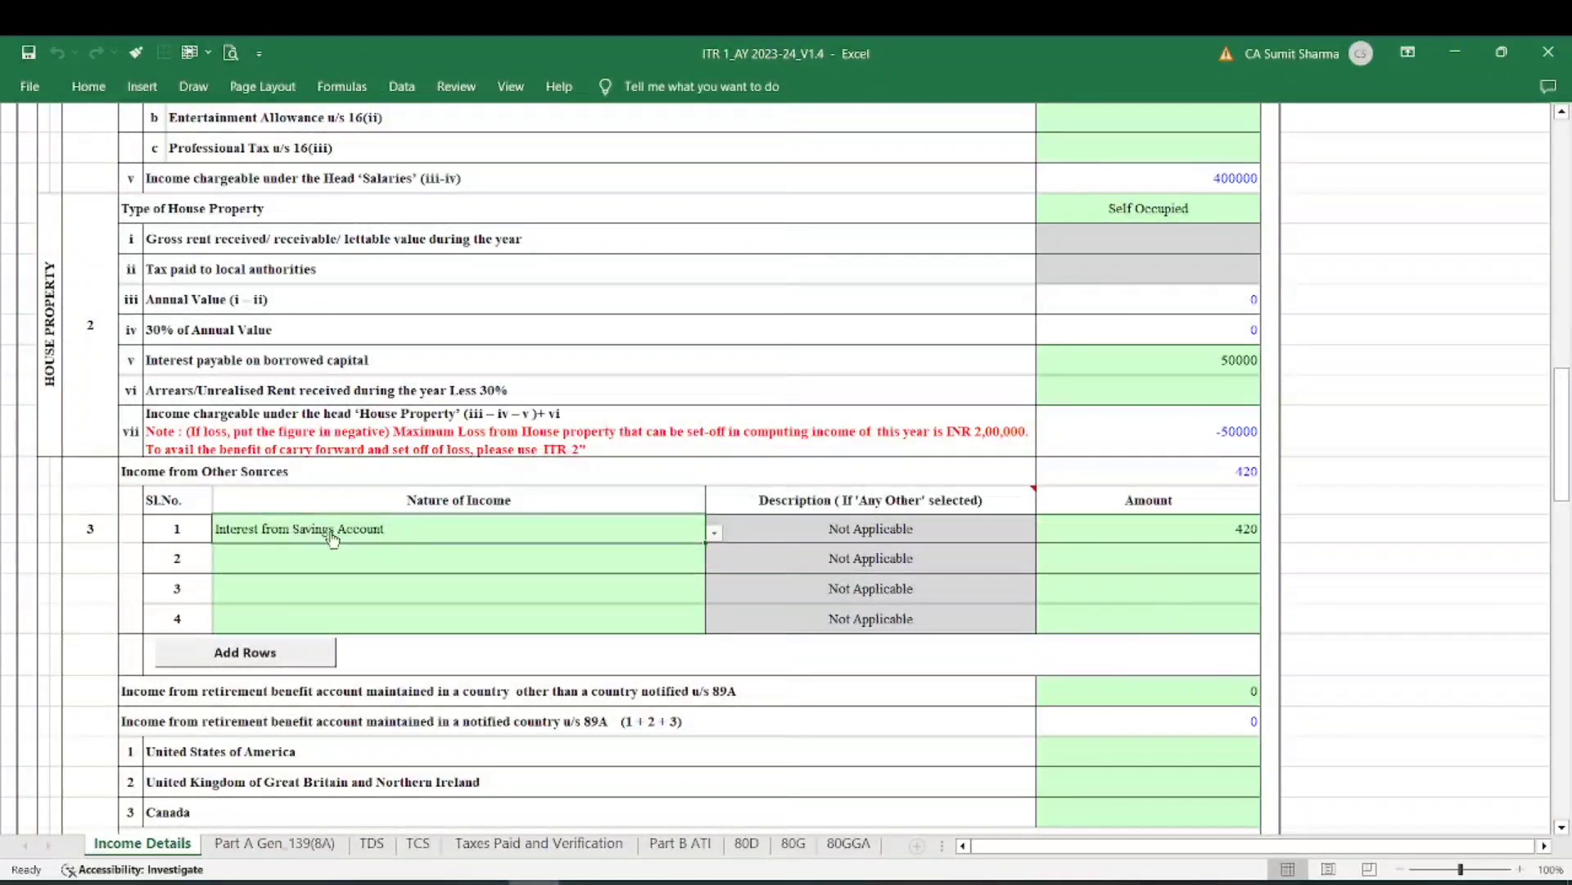
pyautogui.click(281, 557)
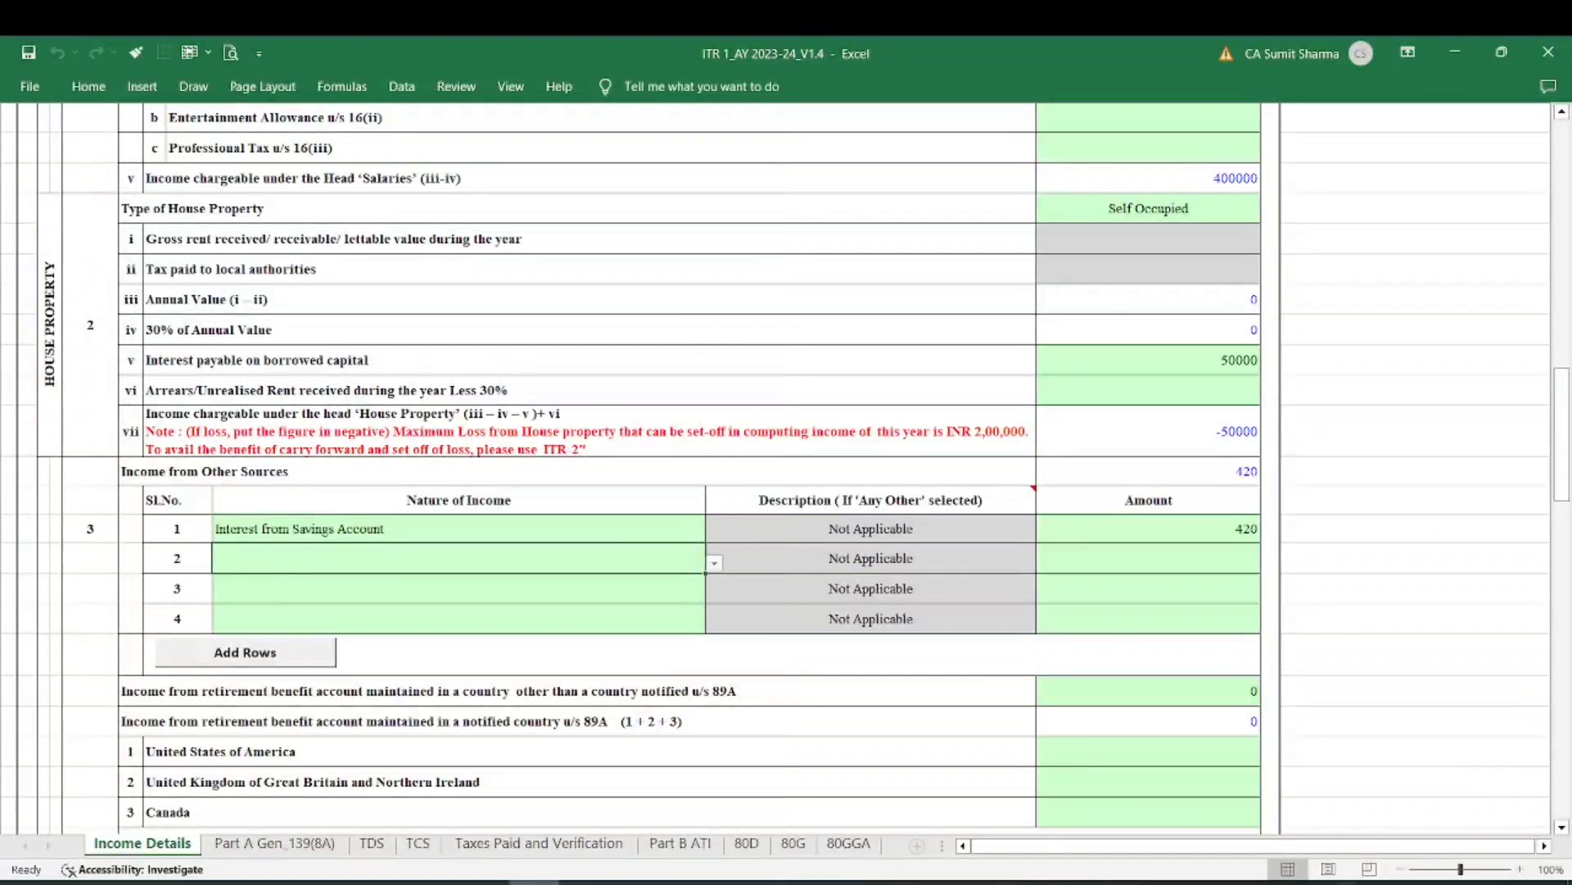
pyautogui.scroll(-1, 270, 574)
pyautogui.hotkey('alt', 'Down')
pyautogui.click(259, 588)
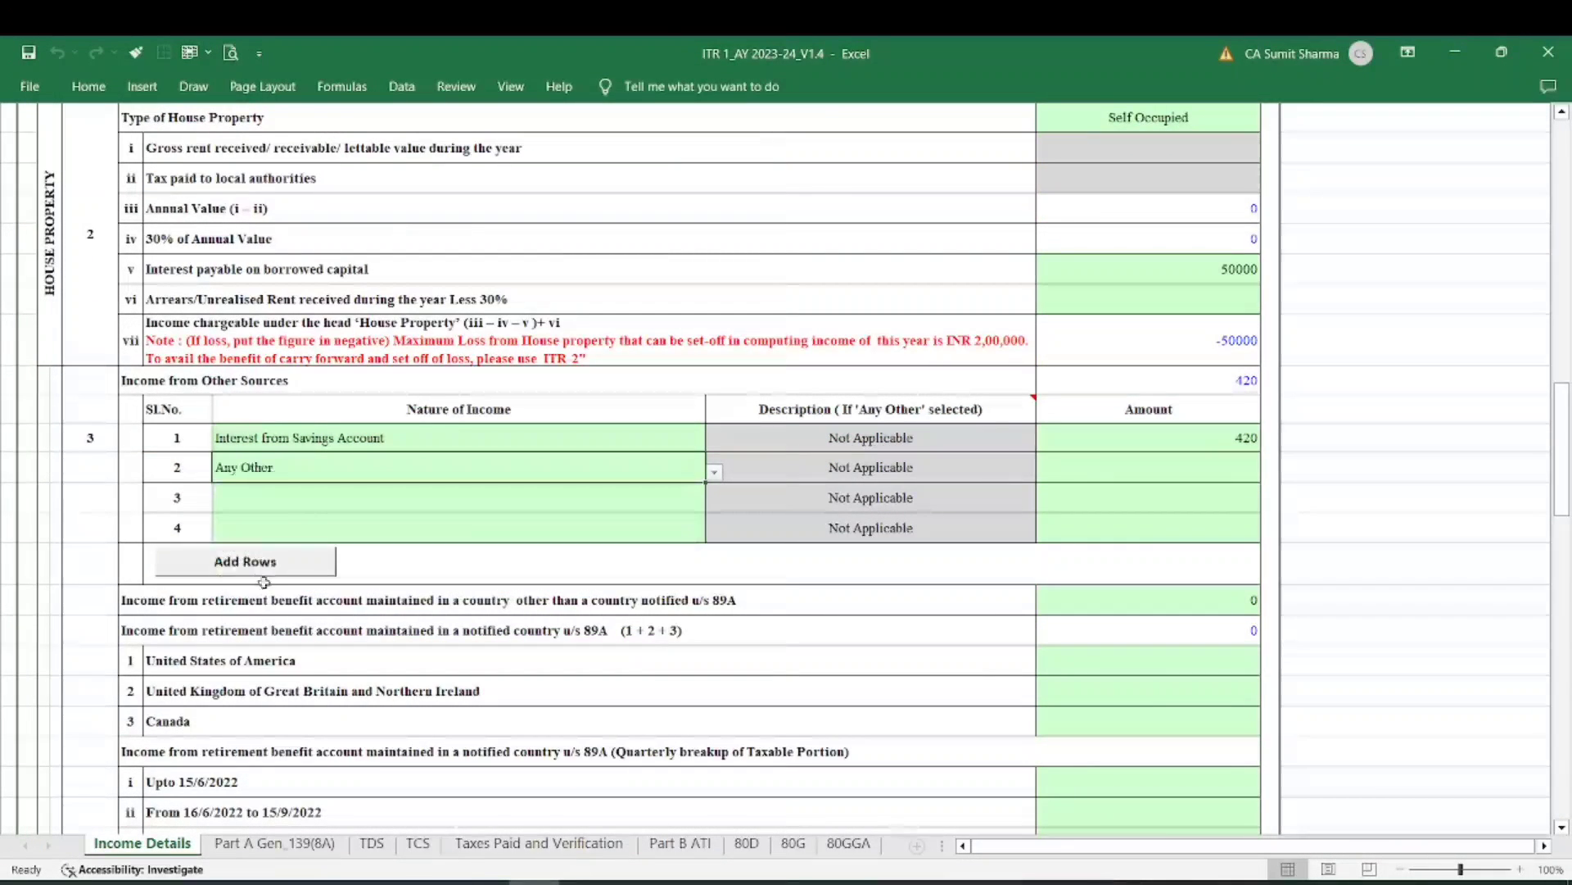
# - Enter "dairy income" as the description of the Any Other income row
pyautogui.click(772, 468)
pyautogui.write('tutuuio')
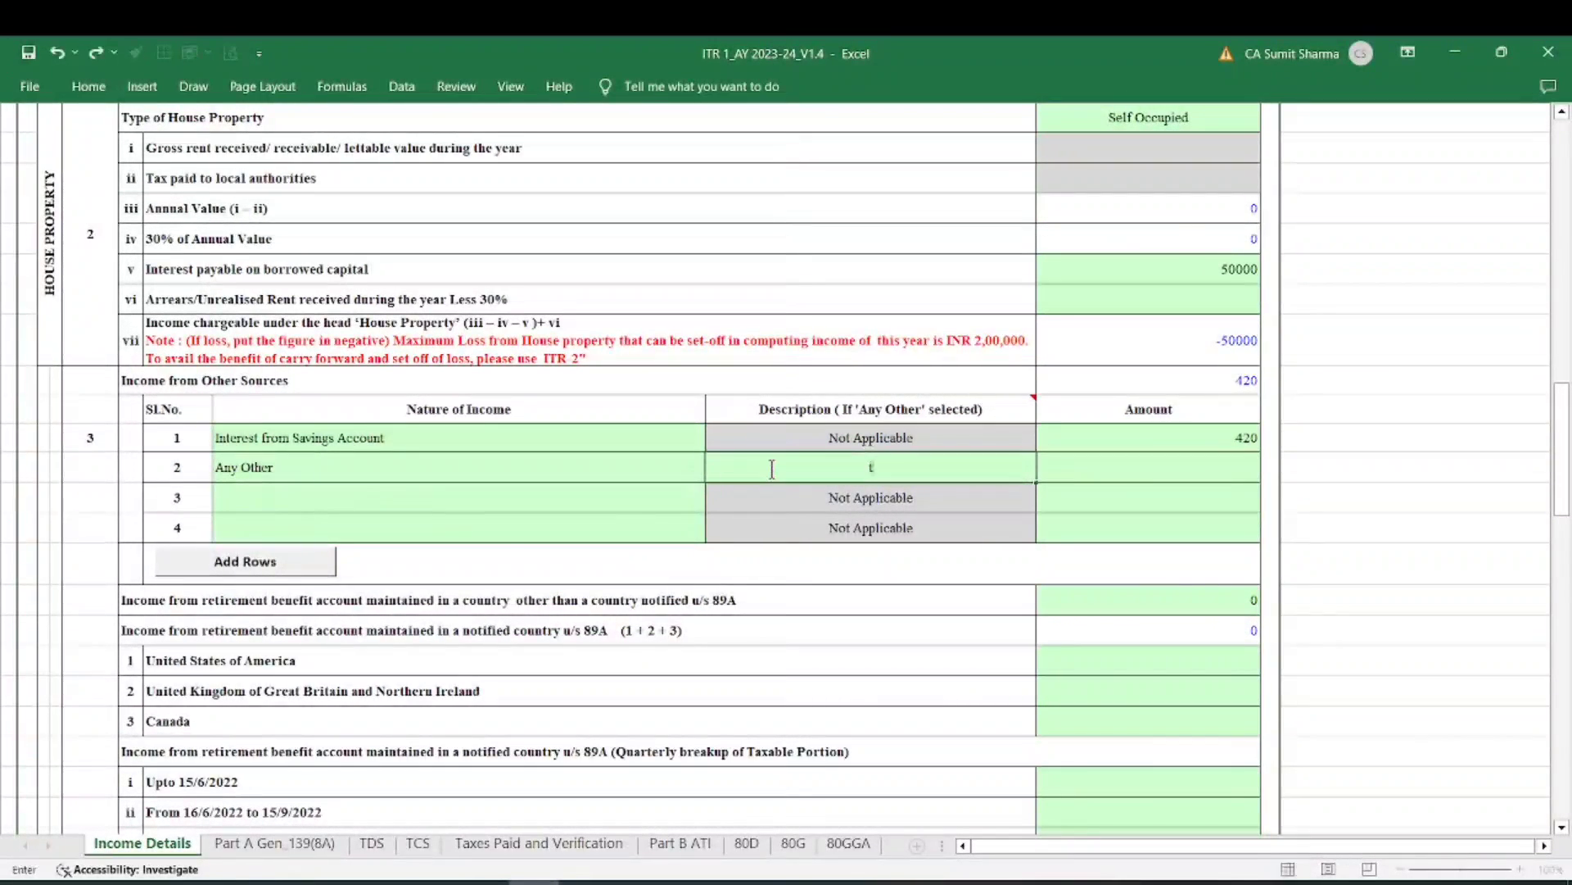
pyautogui.press('BackSpace')
pyautogui.press('BackSpace')
pyautogui.press('BackSpace')
pyautogui.press('BackSpace')
pyautogui.press('BackSpace')
pyautogui.press('BackSpace')
pyautogui.press('BackSpace')
pyautogui.write('dairy income')
pyautogui.press('Return')
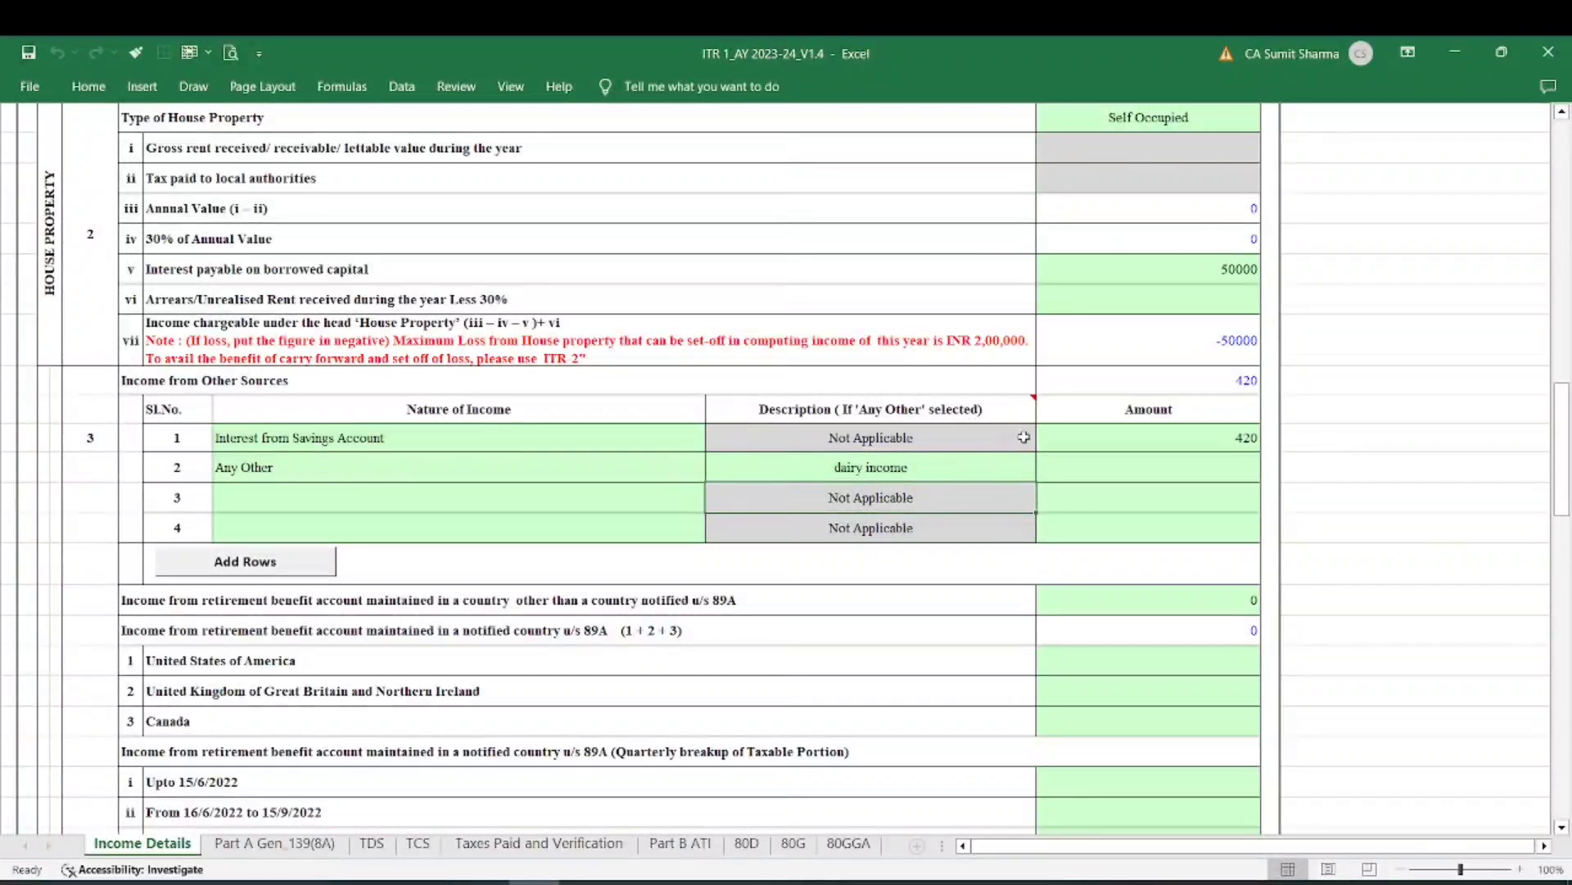
# - Enter 100000 as the amount of the dairy income
pyautogui.click(1083, 464)
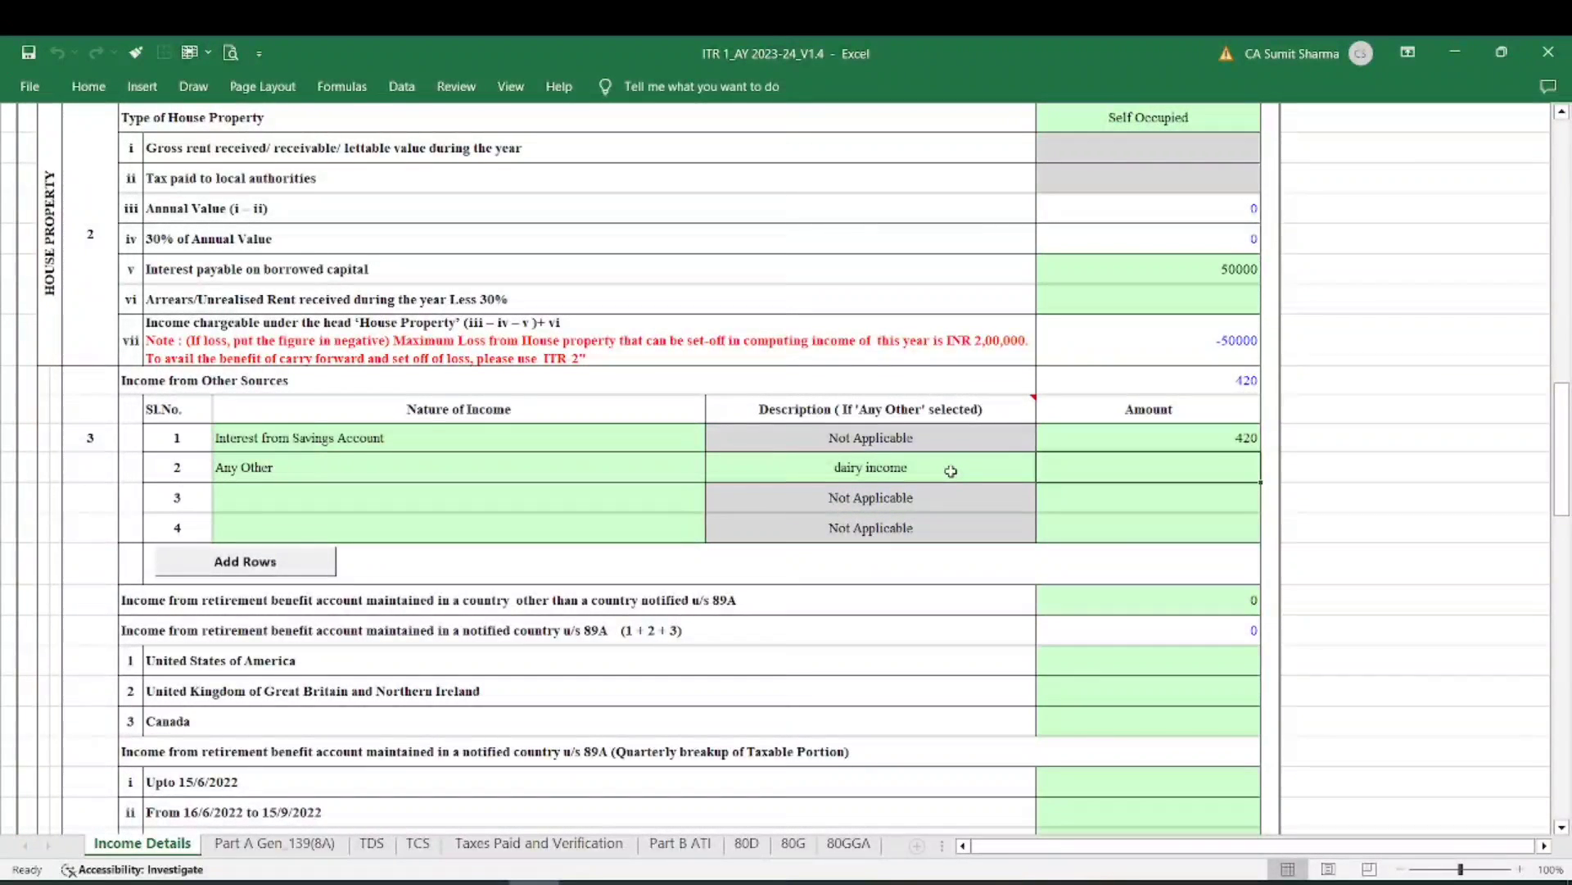
pyautogui.write('10000')
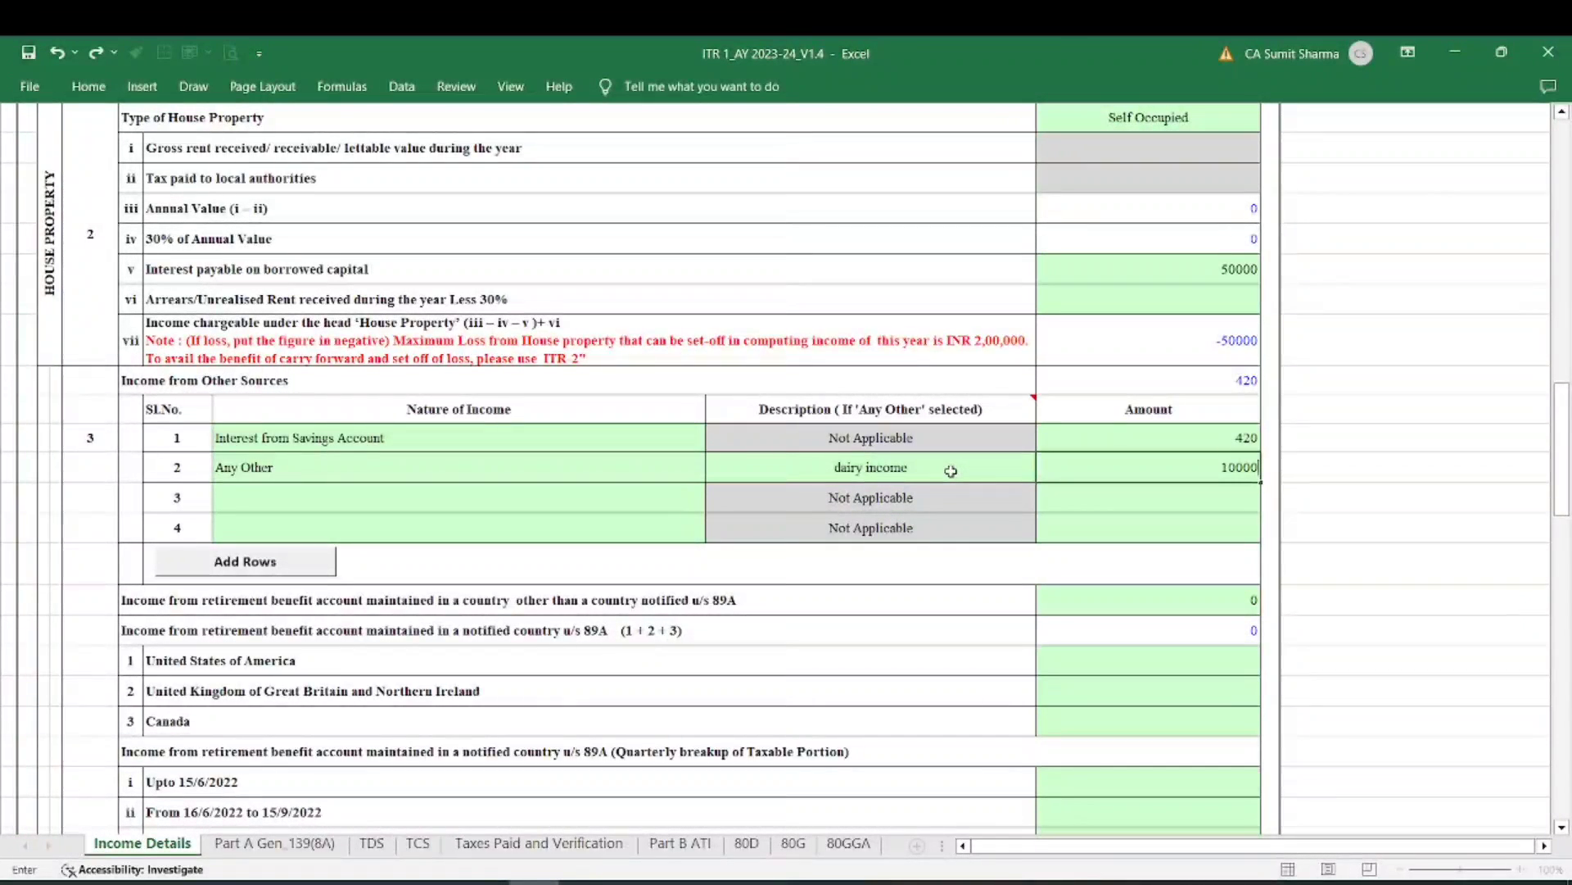
pyautogui.write('0')
pyautogui.press('Return')
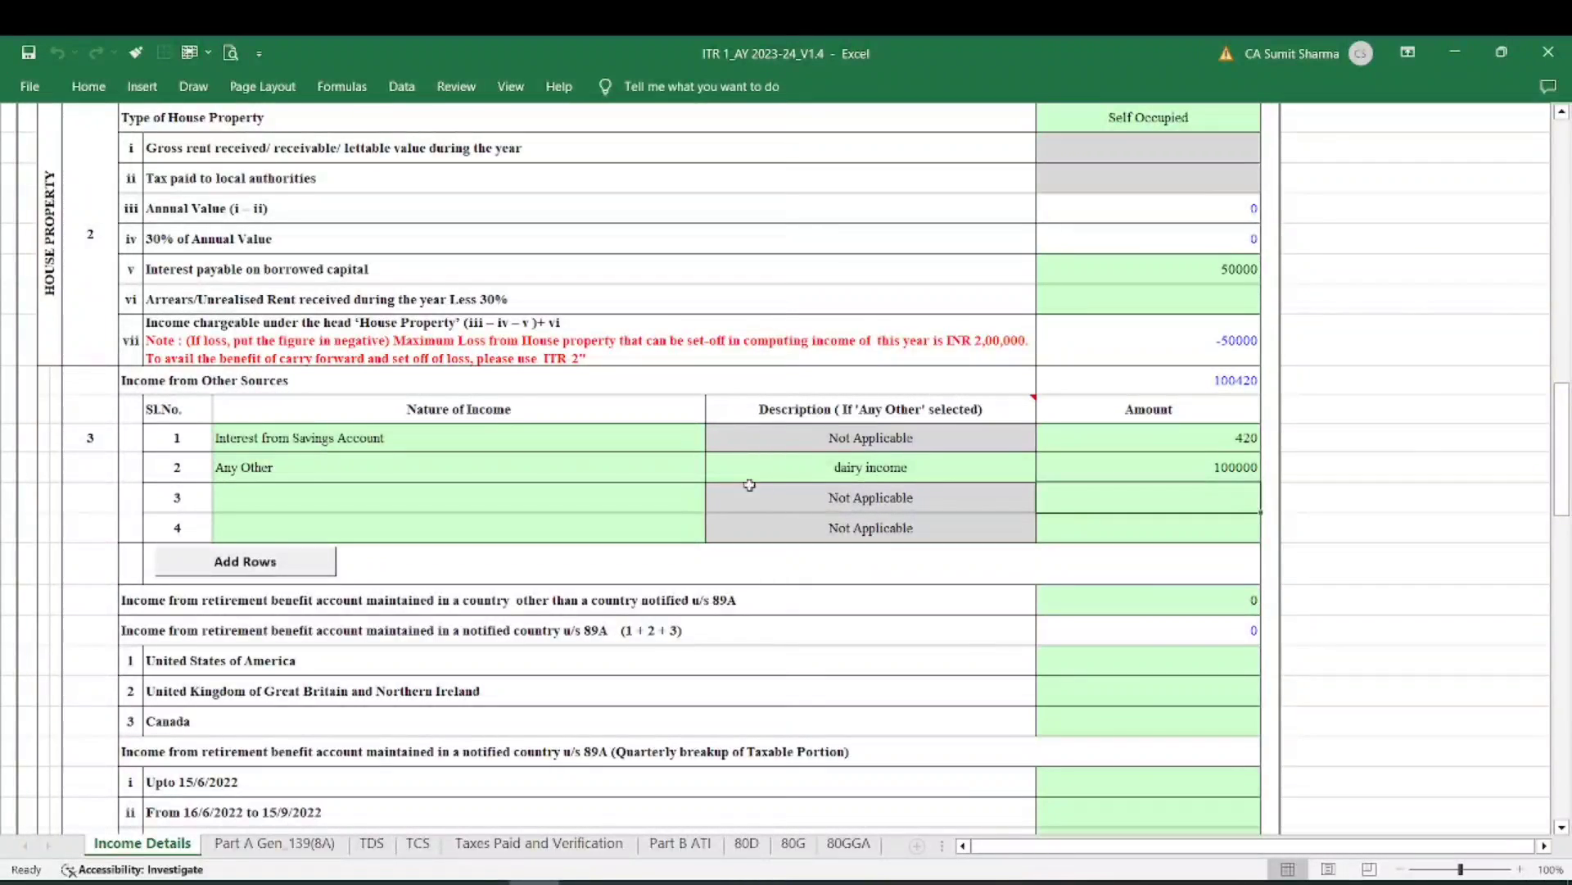
pyautogui.click(346, 502)
pyautogui.click(373, 527)
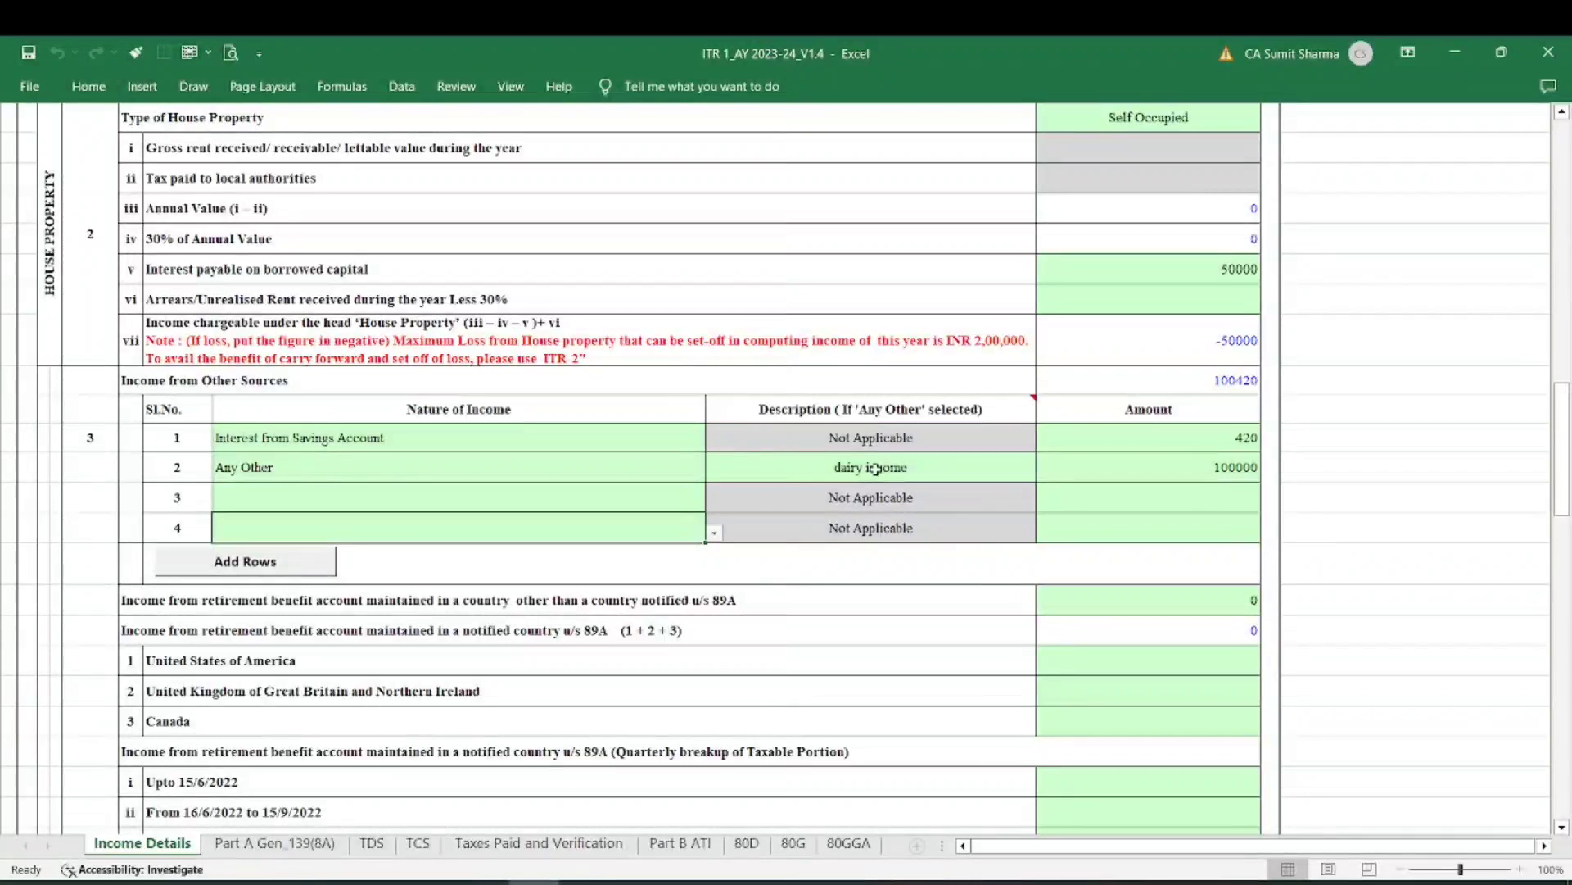
# - Enter 160000 as the 80C deduction amount in Part C – Deductions and Taxable Total Income
pyautogui.scroll(-4, 528, 550)
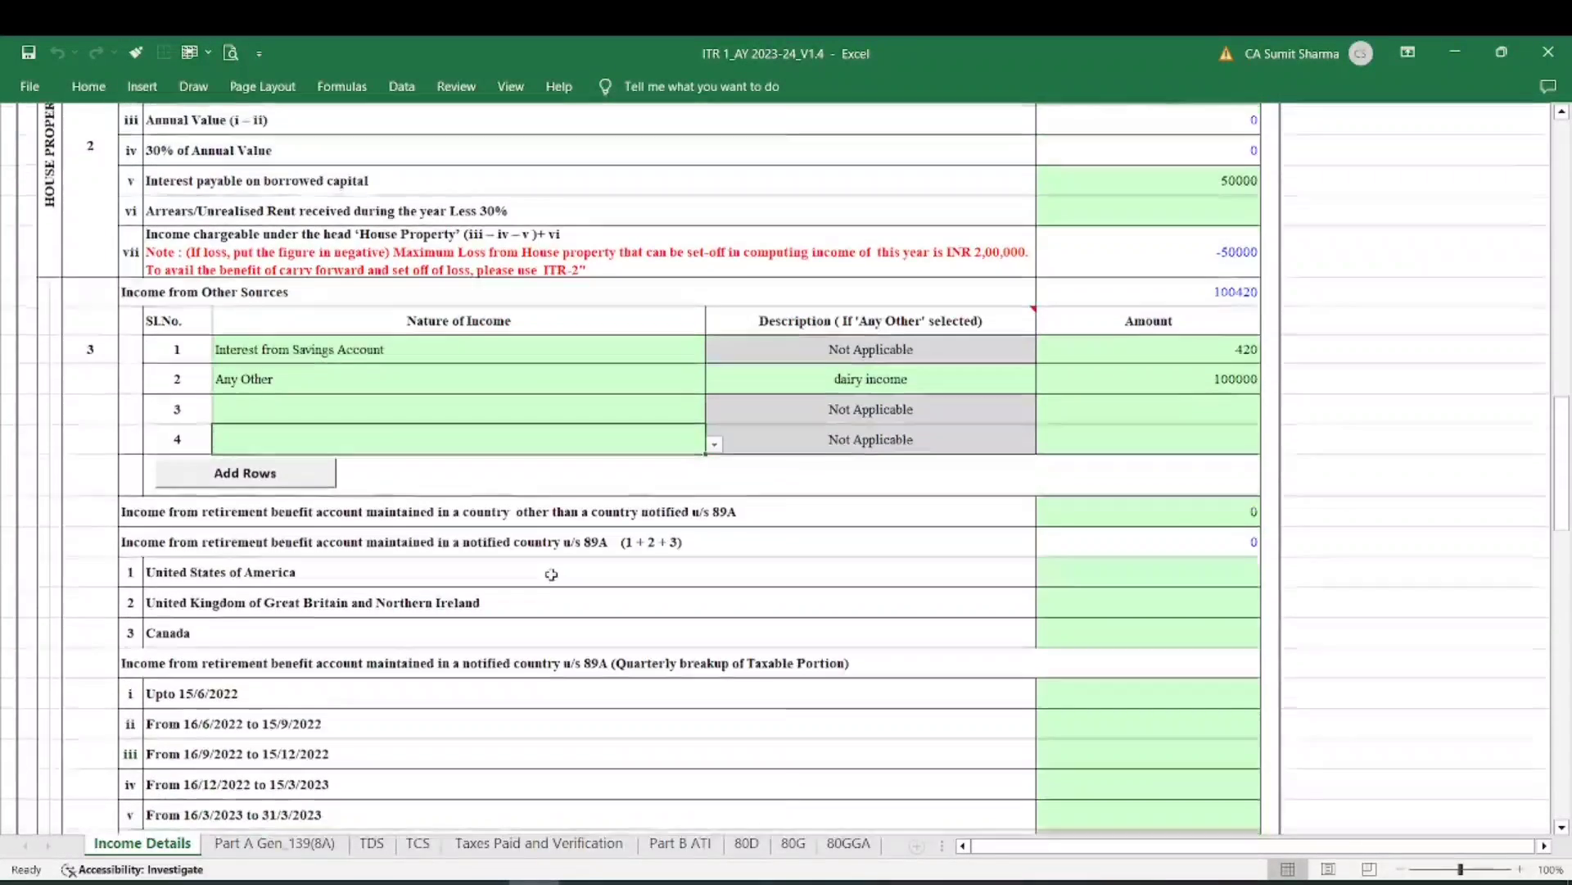
pyautogui.scroll(-2, 528, 550)
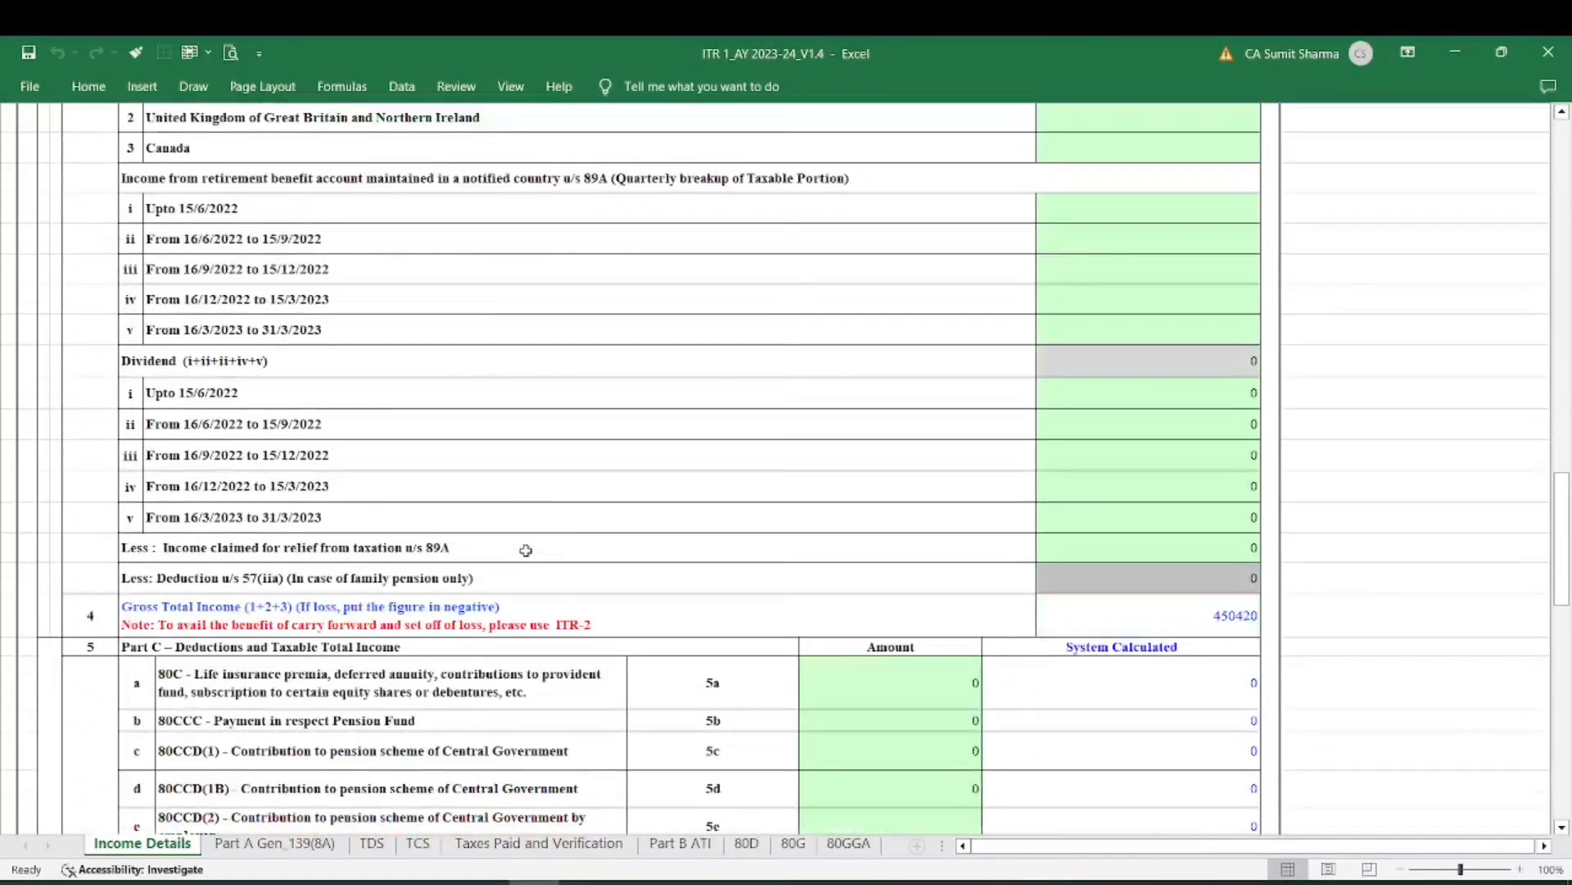
pyautogui.scroll(-1, 575, 543)
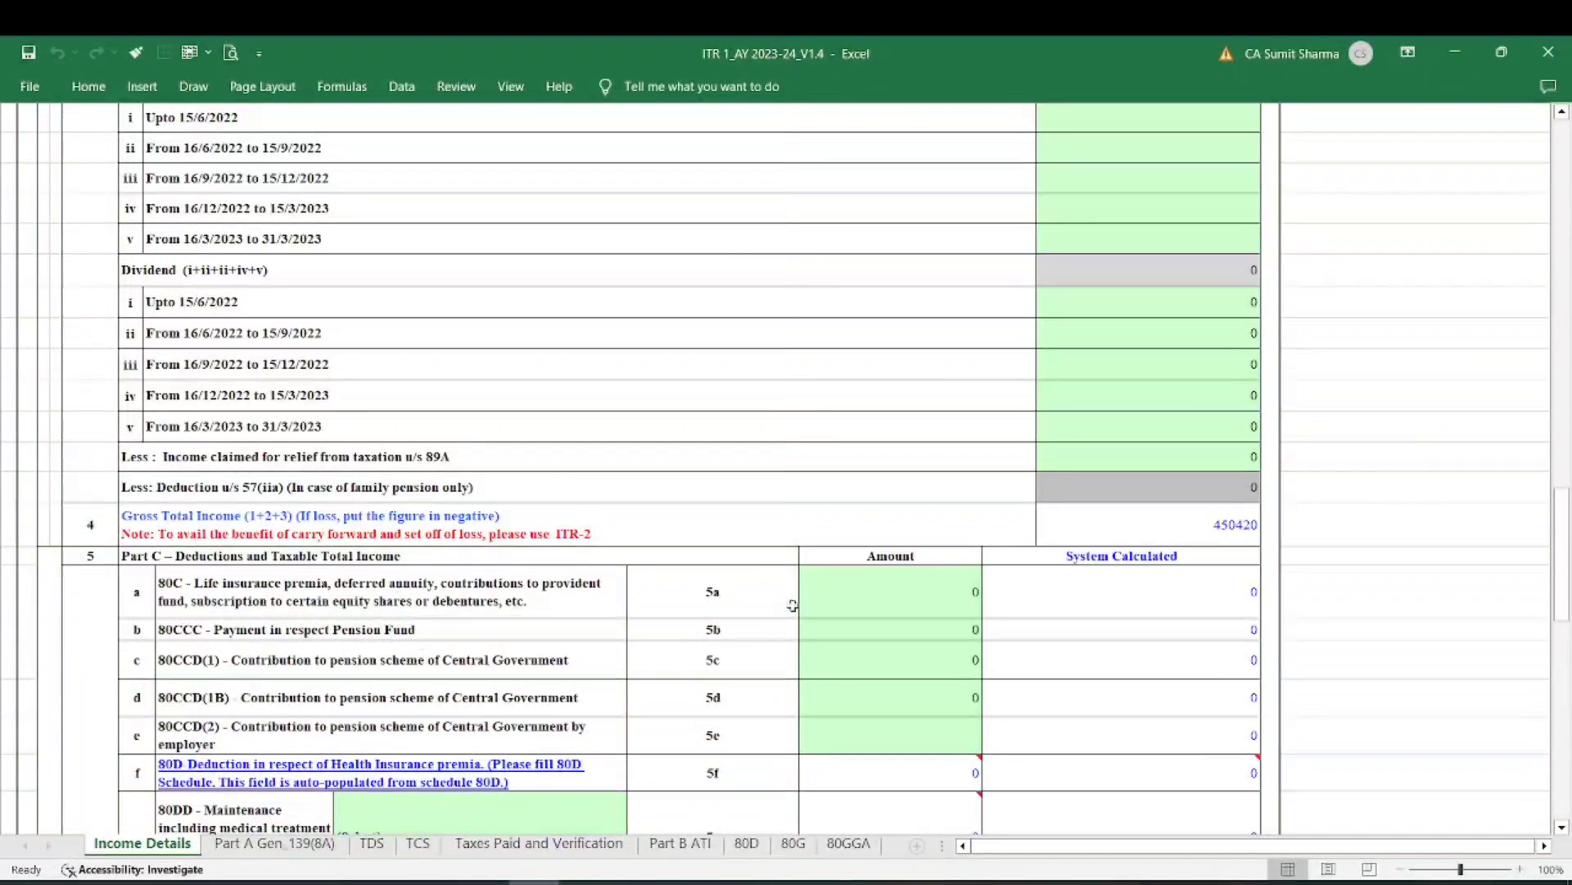
pyautogui.click(833, 596)
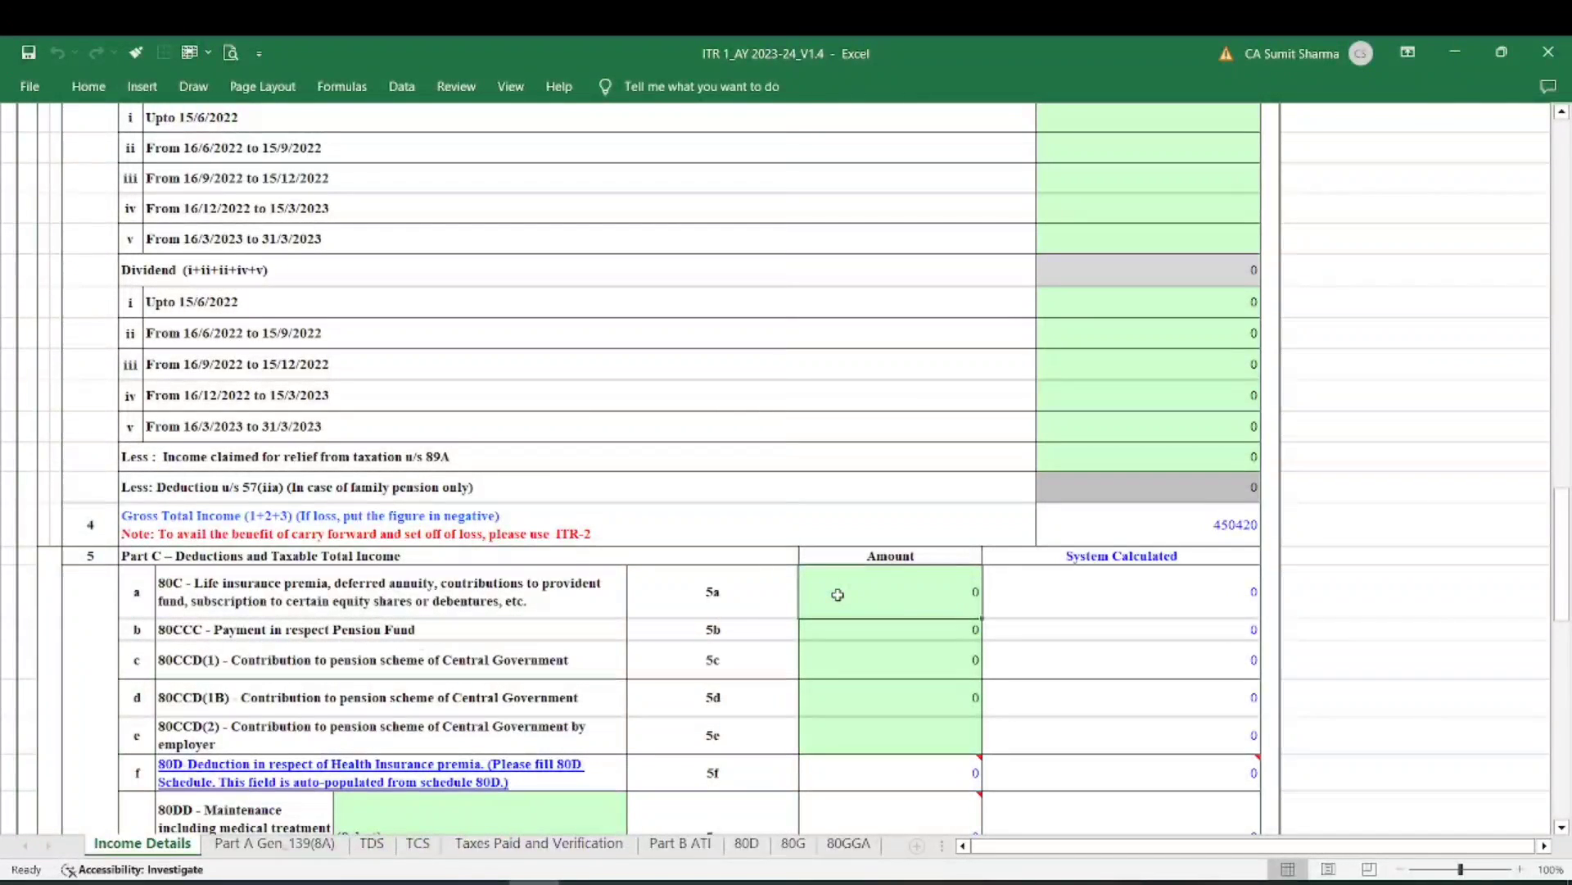
pyautogui.write('160000')
pyautogui.press('Return')
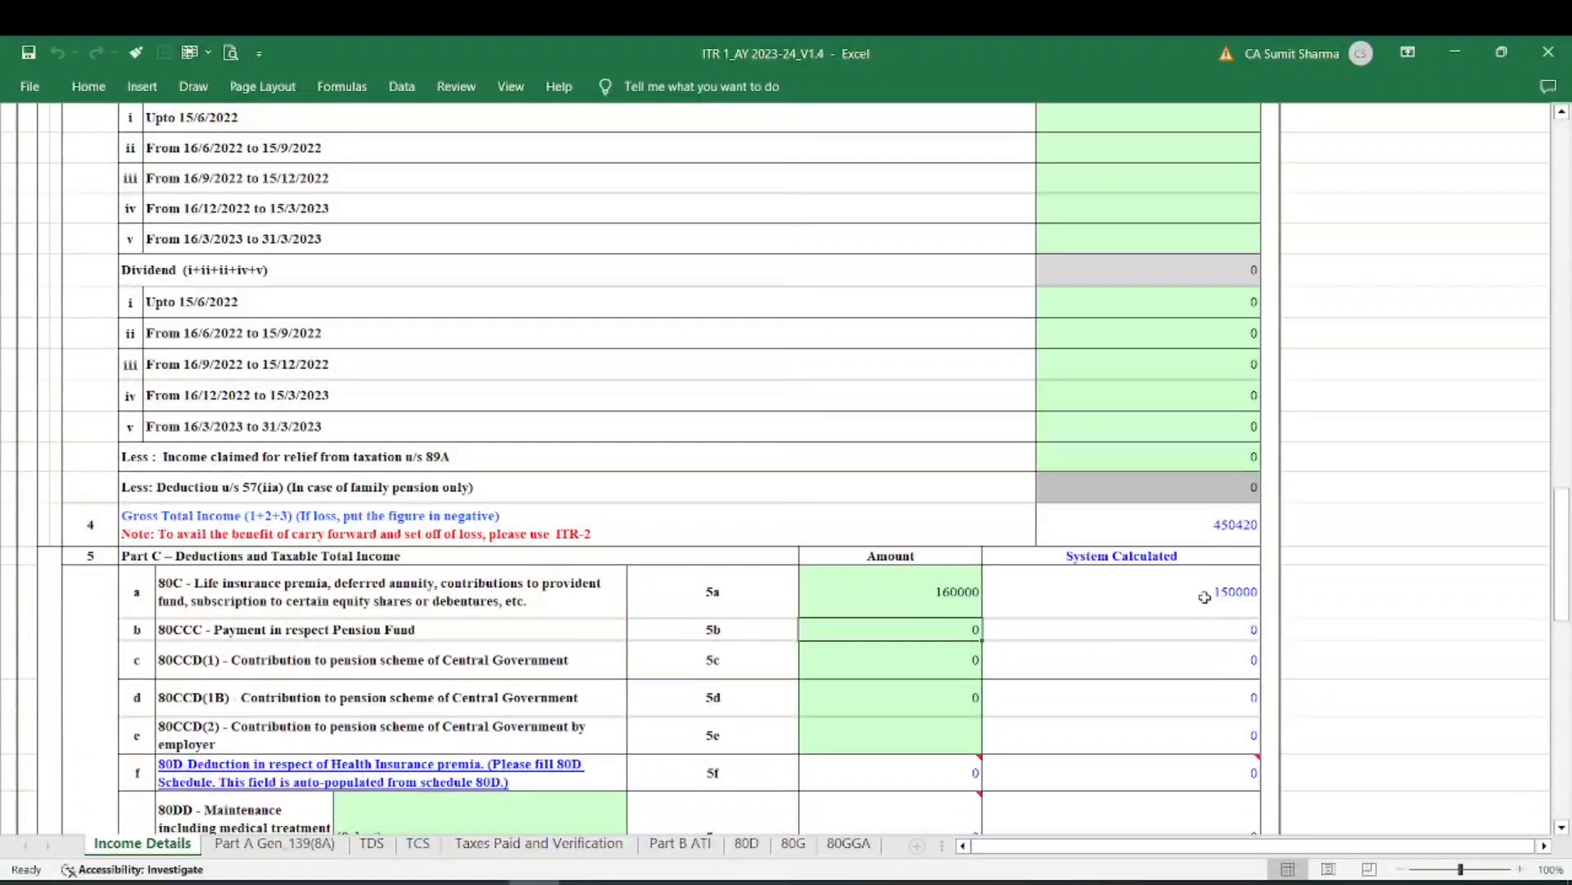
# - Change the 80C deduction amount to 5000
pyautogui.click(944, 593)
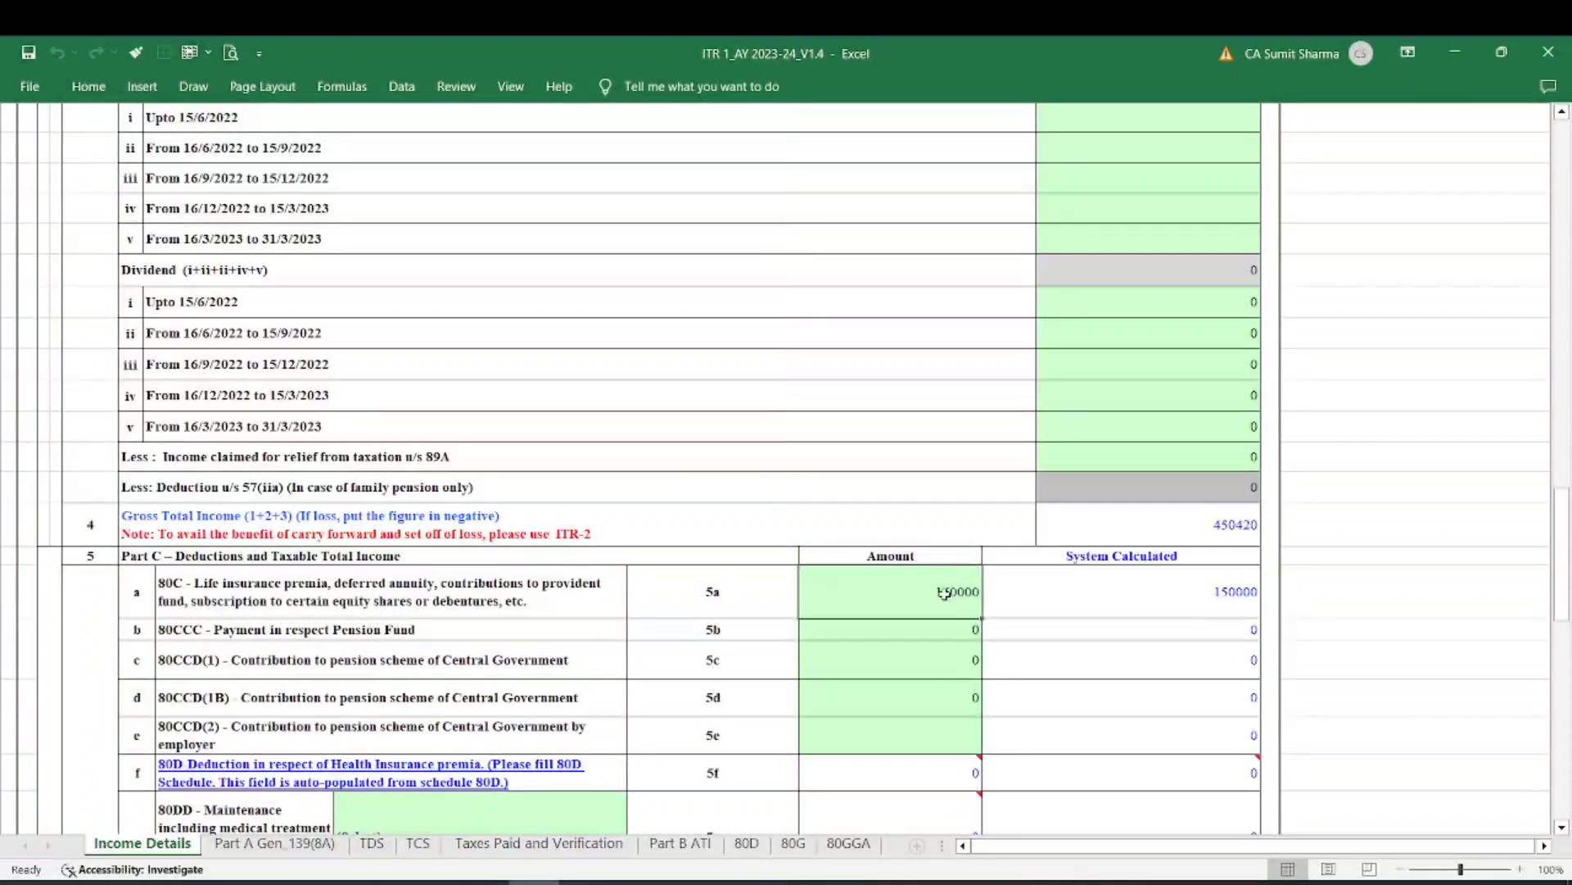
pyautogui.write('5000')
pyautogui.press('Return')
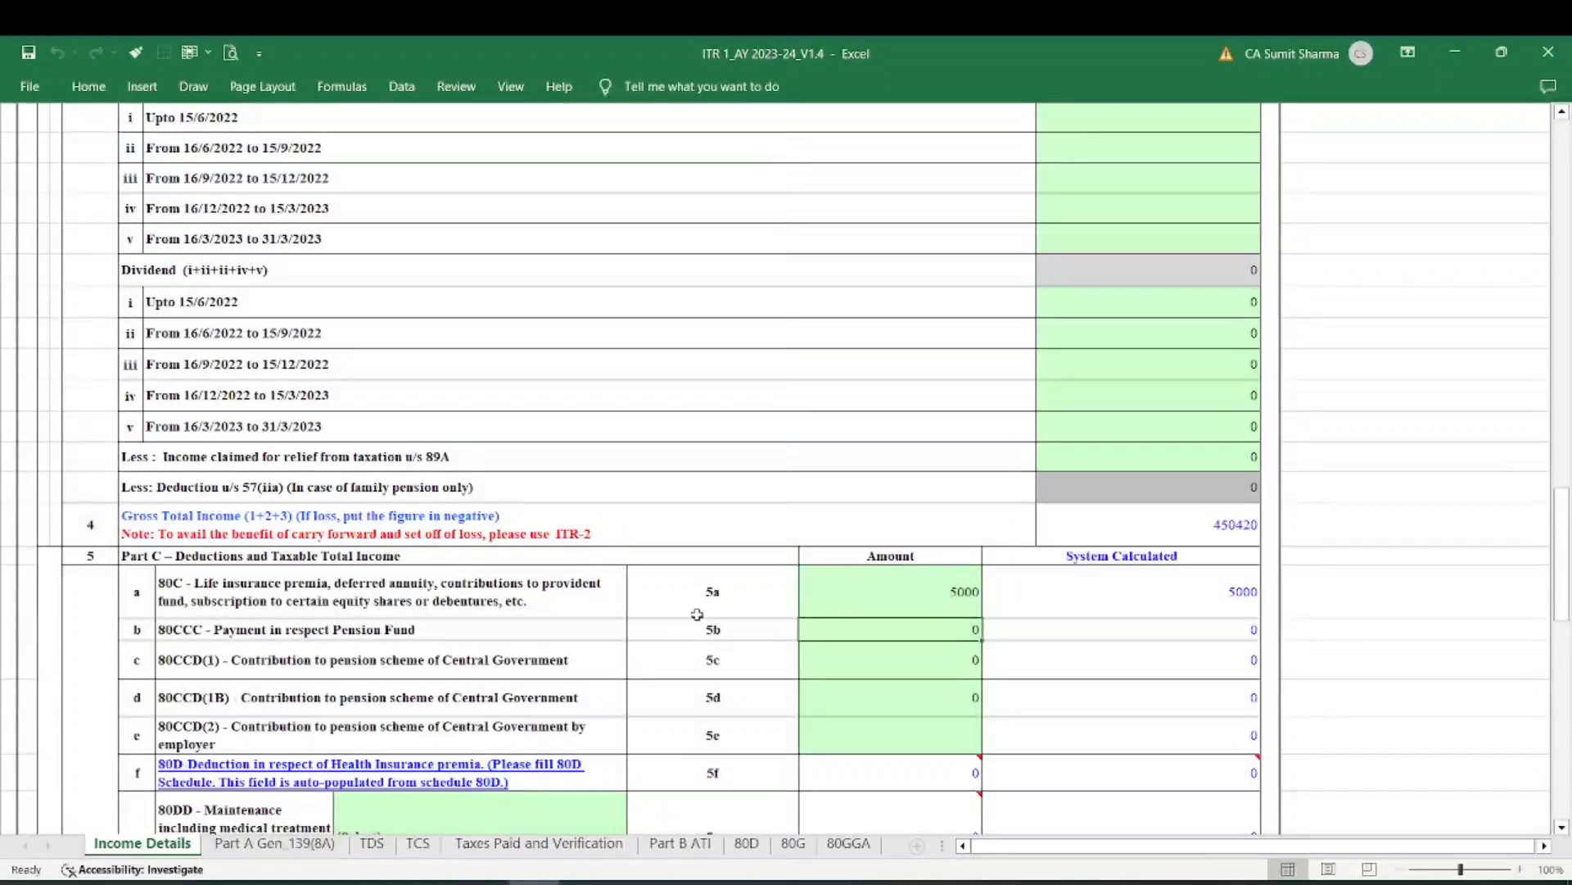
# - Review the remaining deduction rows in Part C and the available nature-of-income options for exempt income
pyautogui.scroll(-3, 460, 701)
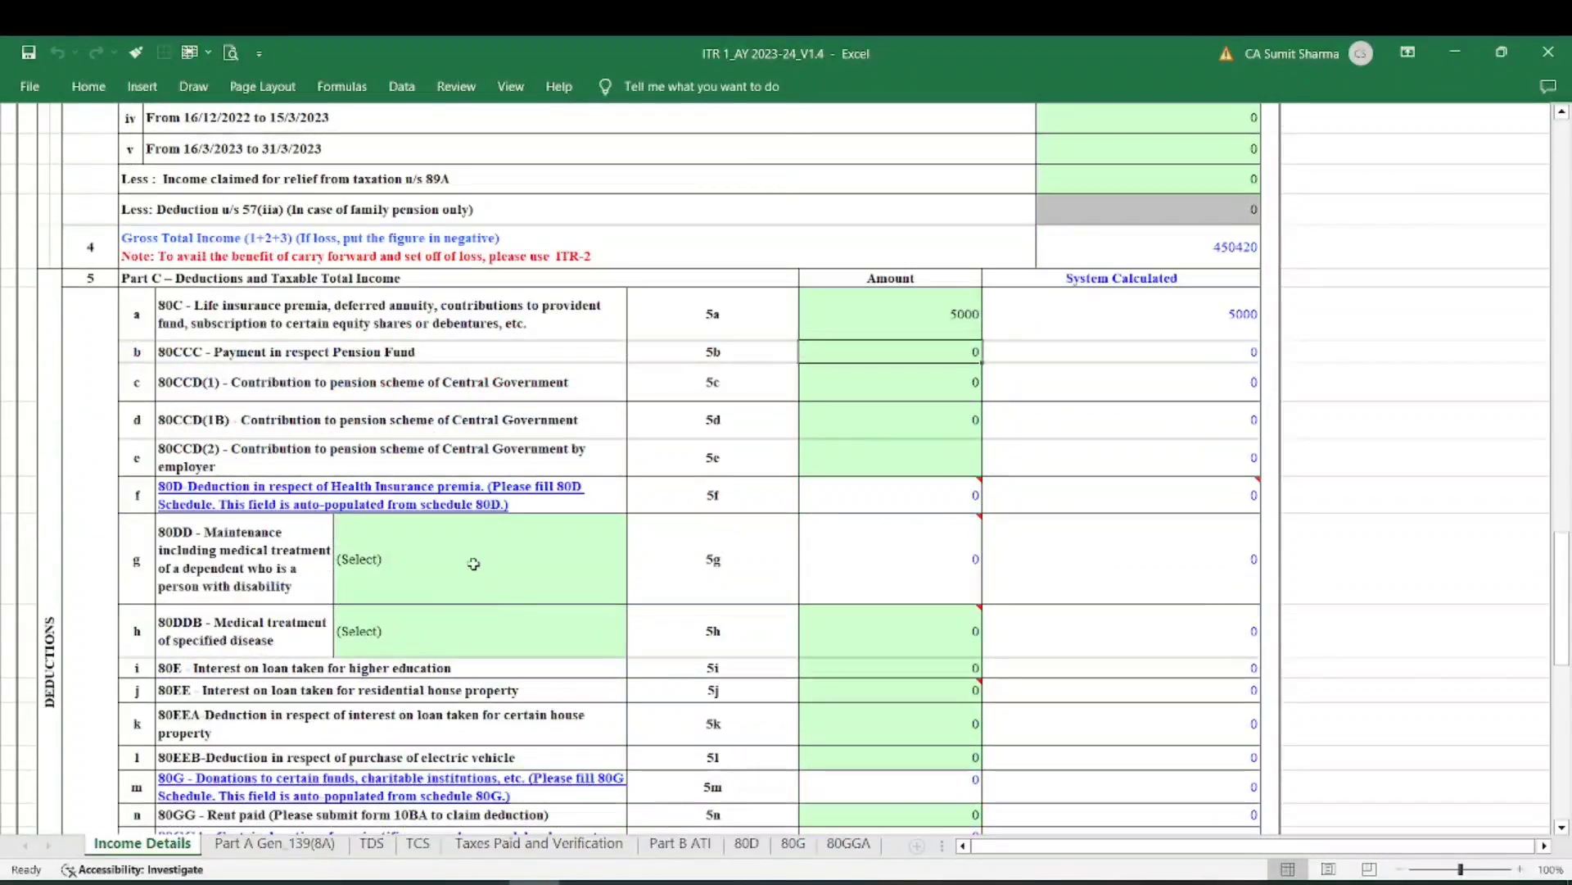
pyautogui.scroll(-2, 218, 549)
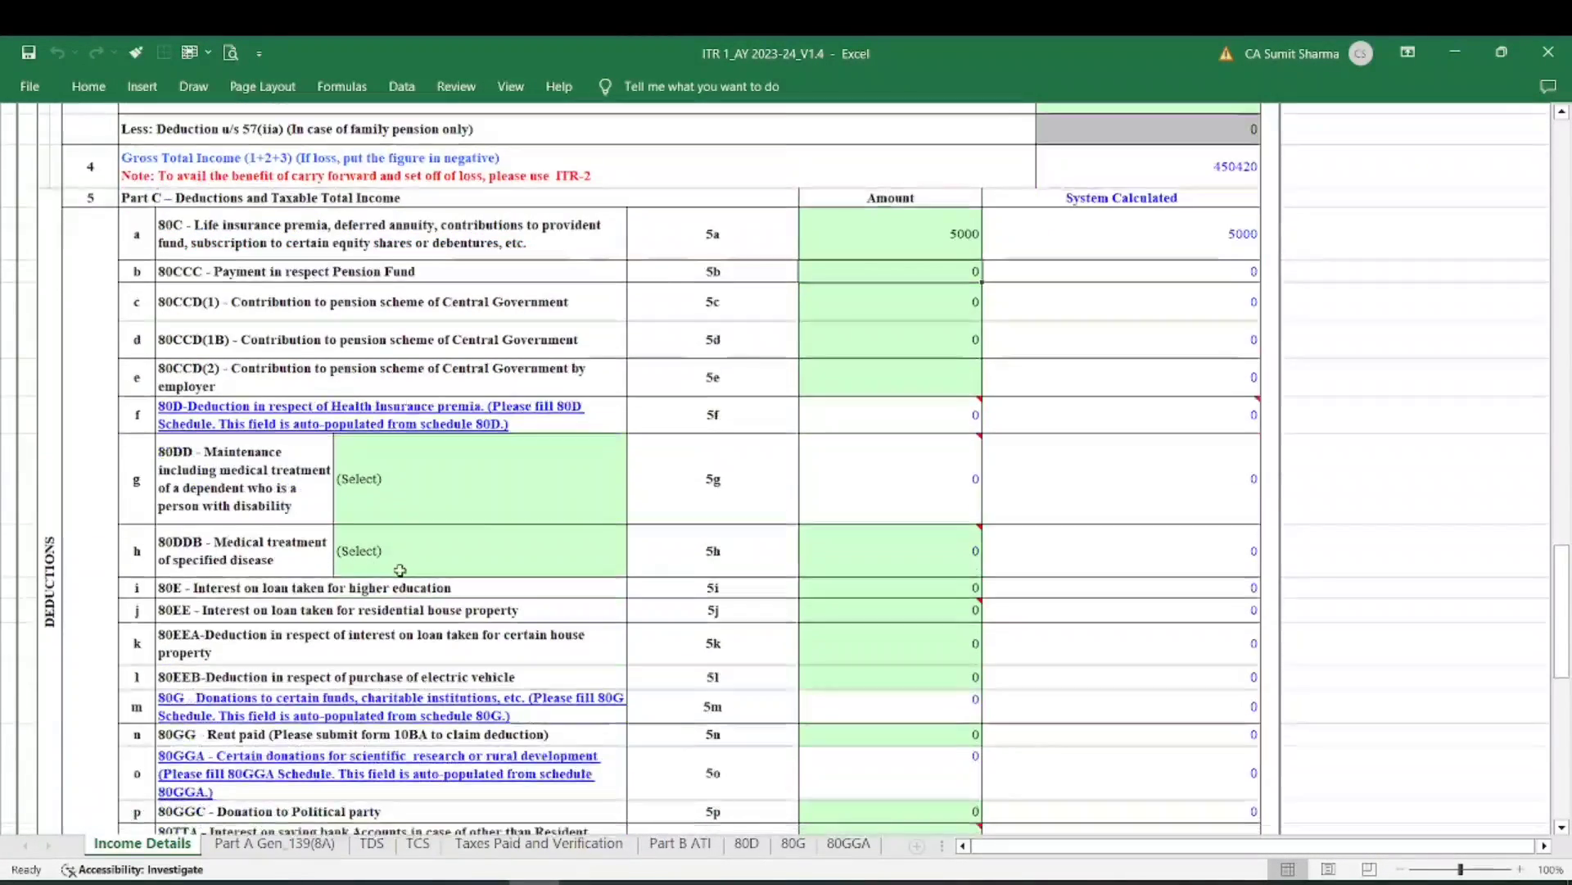
pyautogui.scroll(-2, 490, 470)
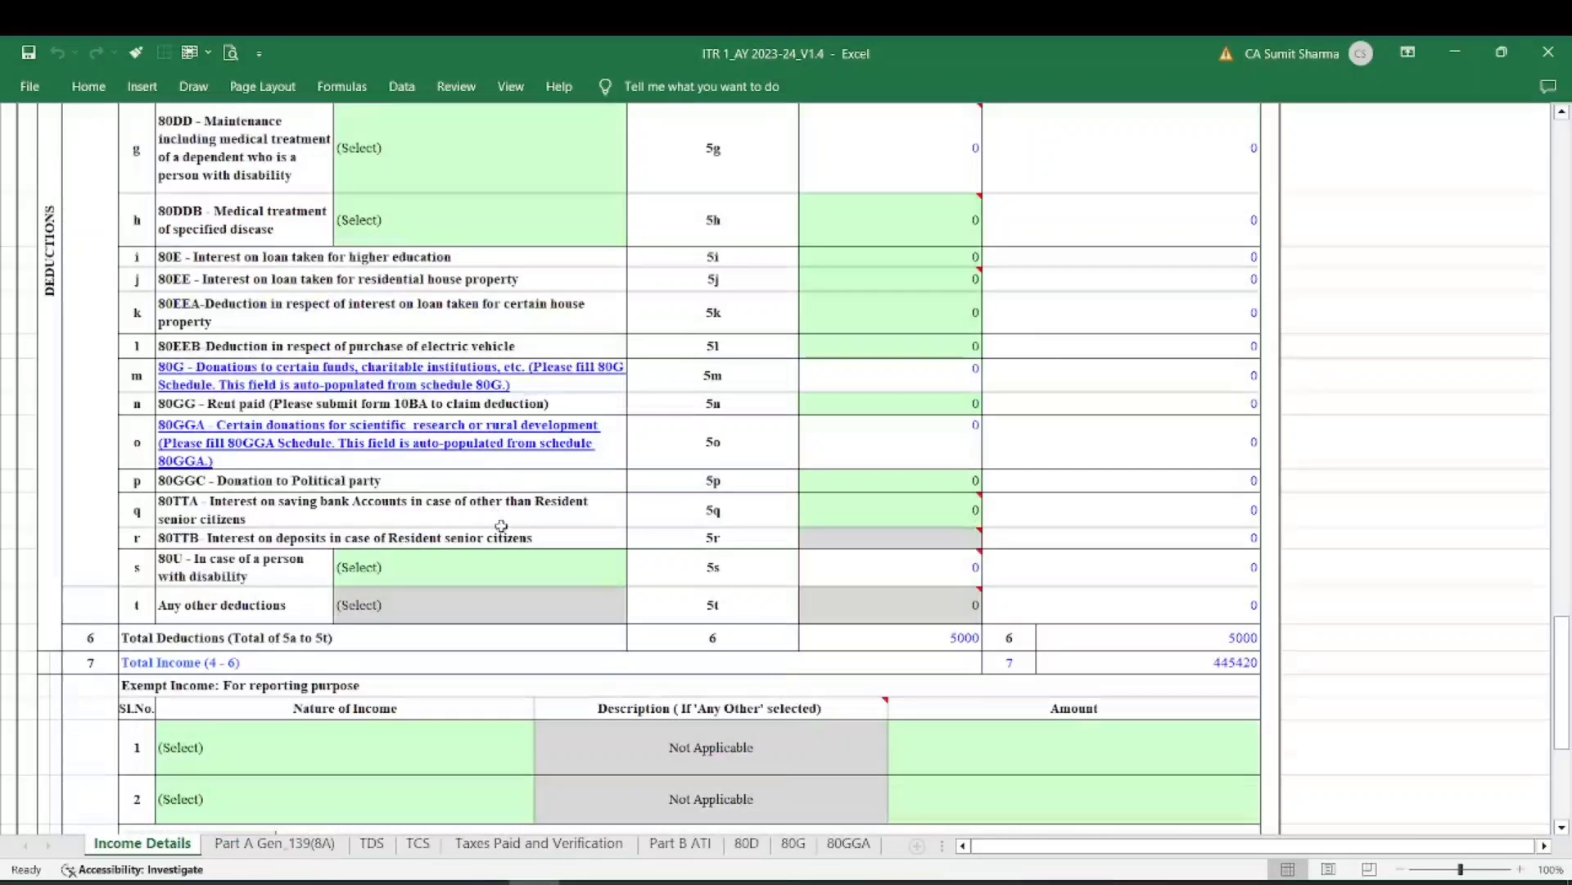
pyautogui.scroll(-3, 501, 525)
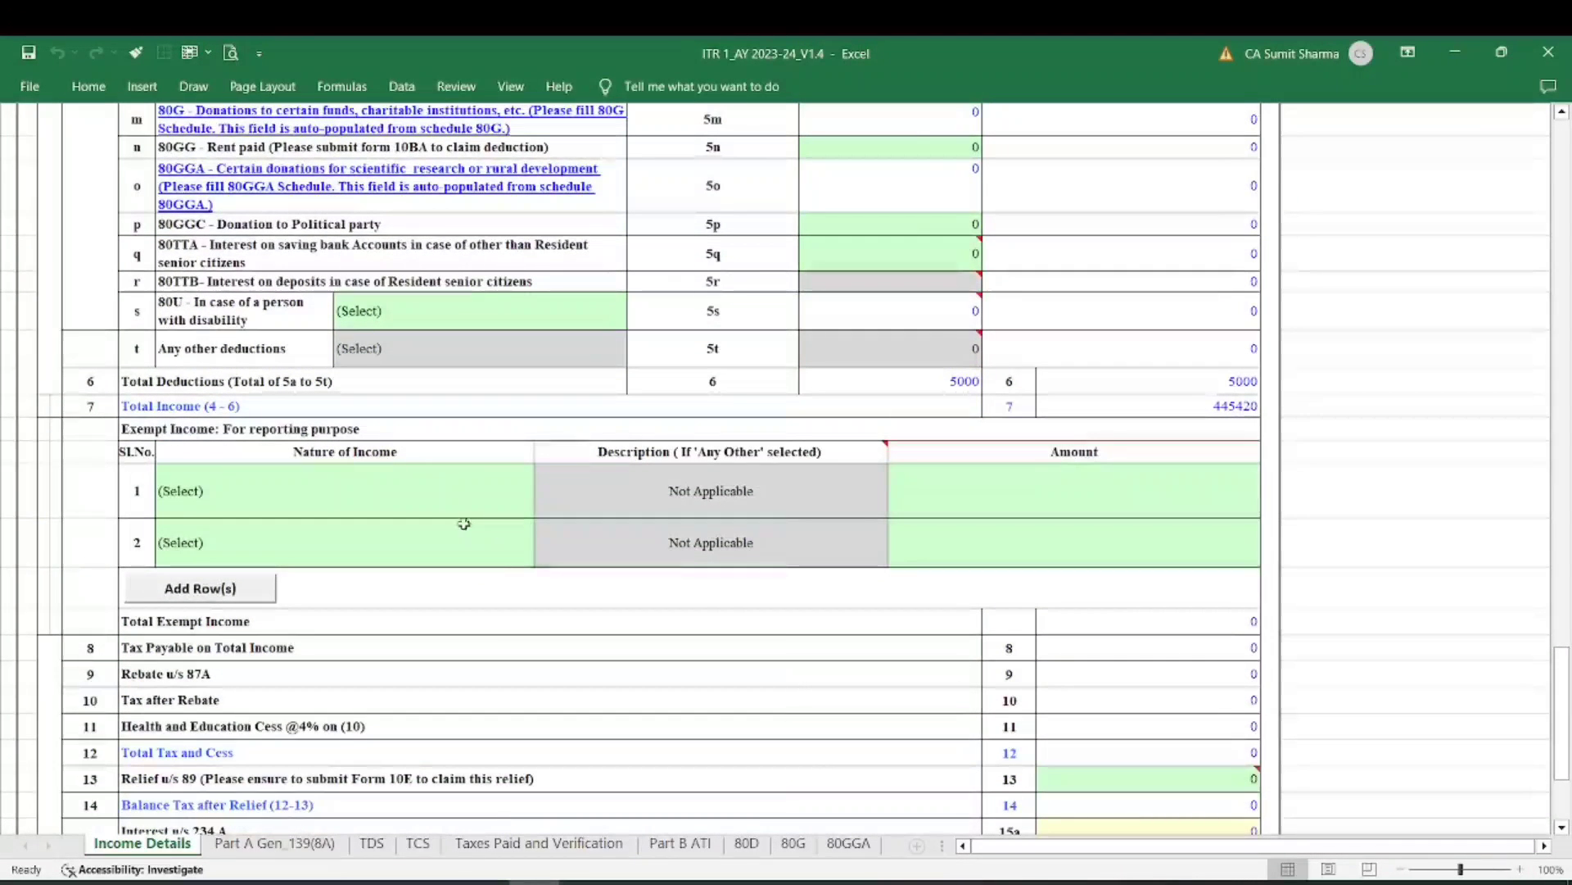
pyautogui.click(471, 506)
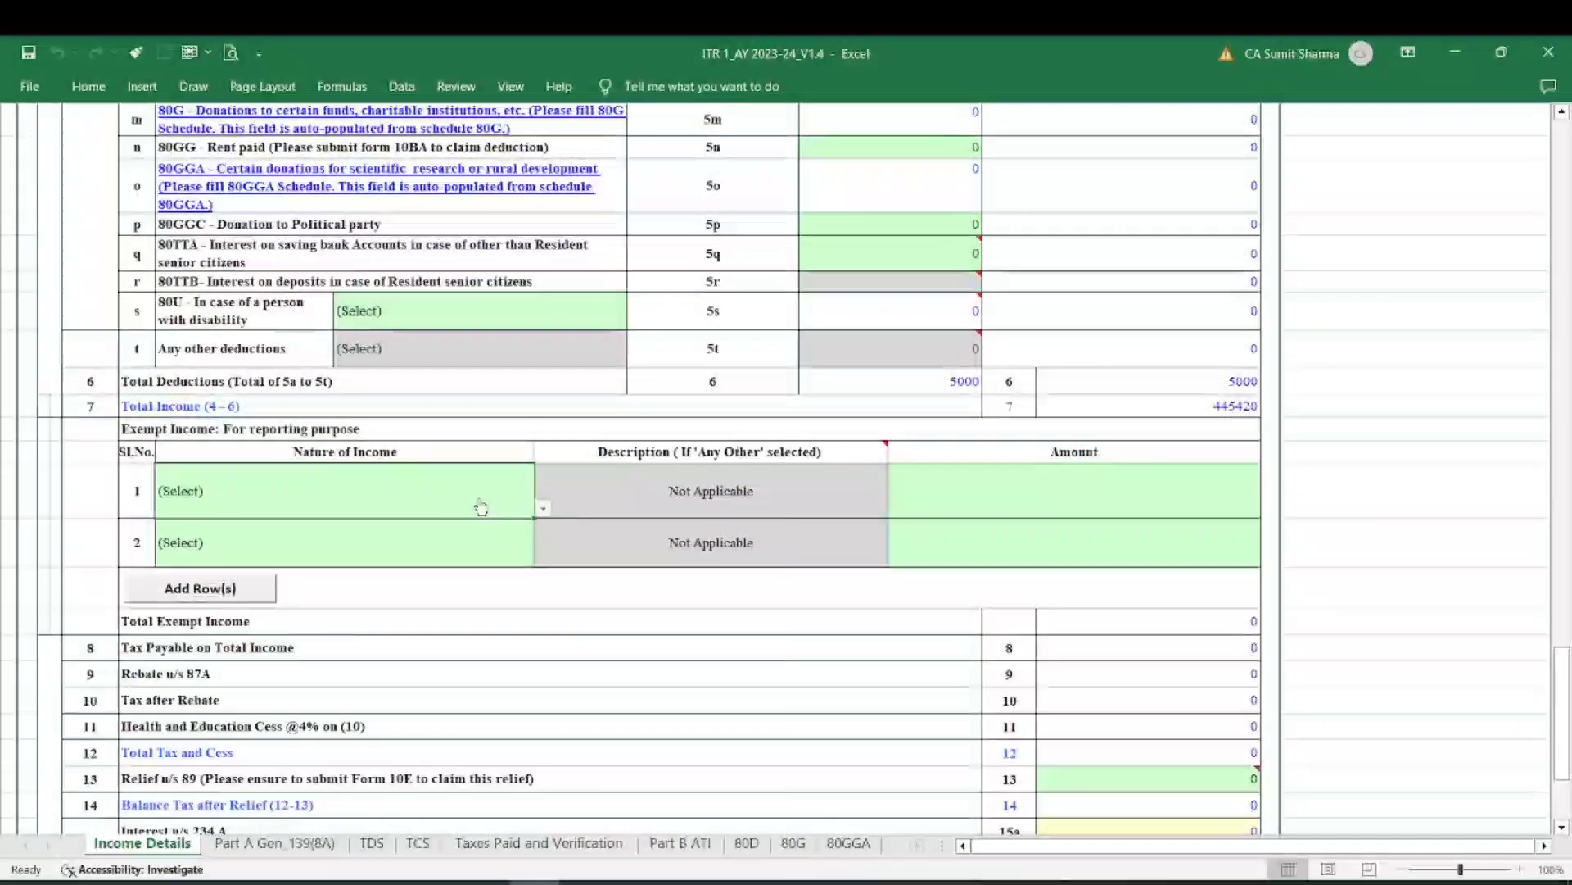
pyautogui.click(544, 510)
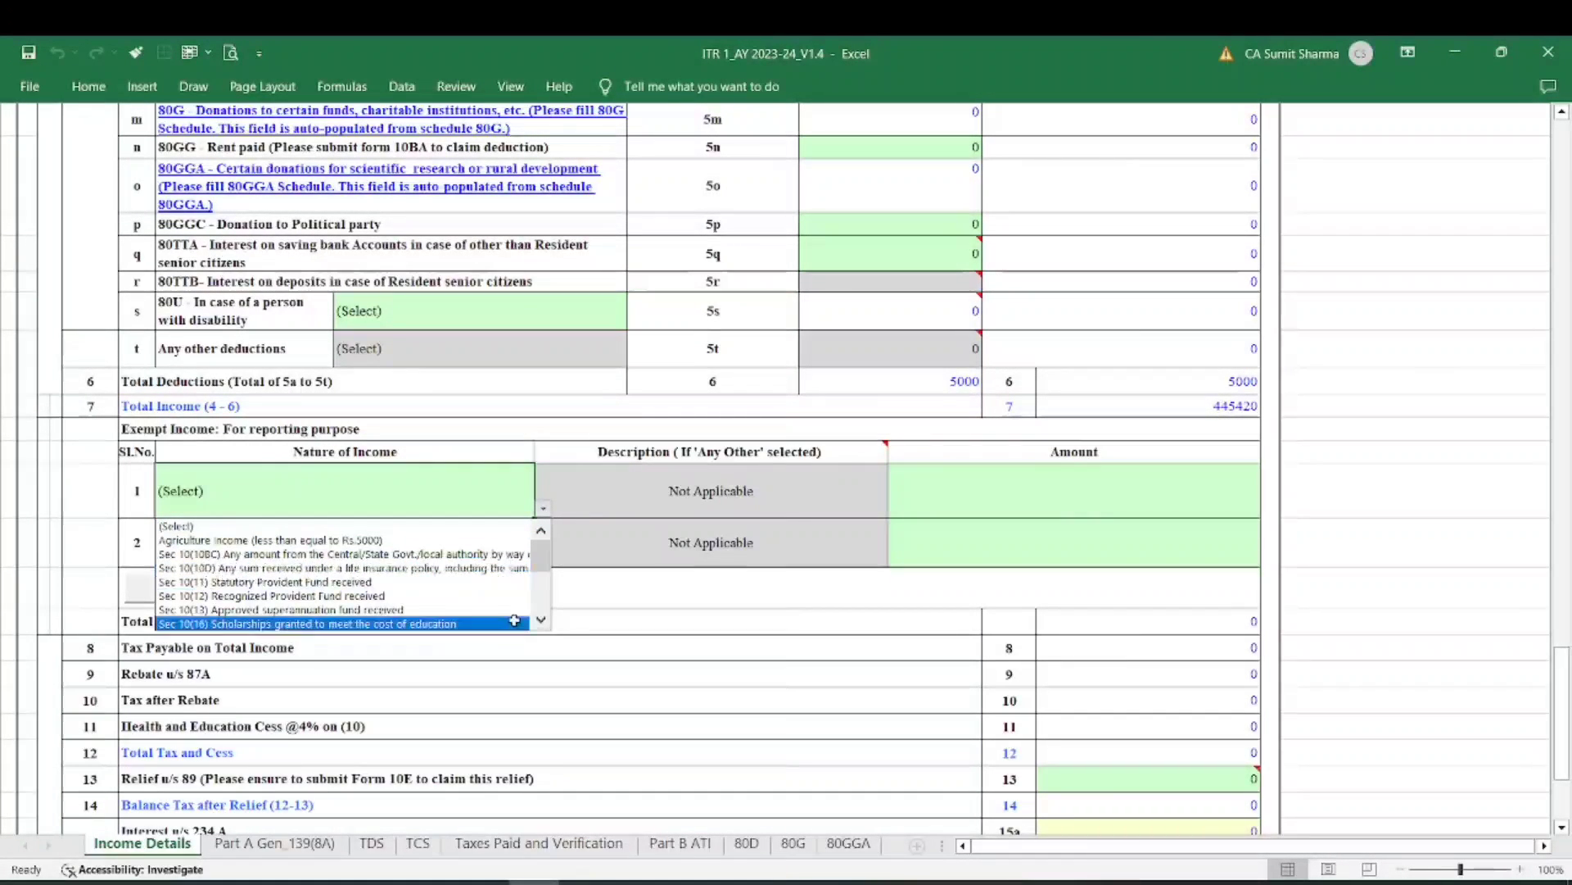
pyautogui.moveTo(537, 564); pyautogui.dragTo(537, 616)
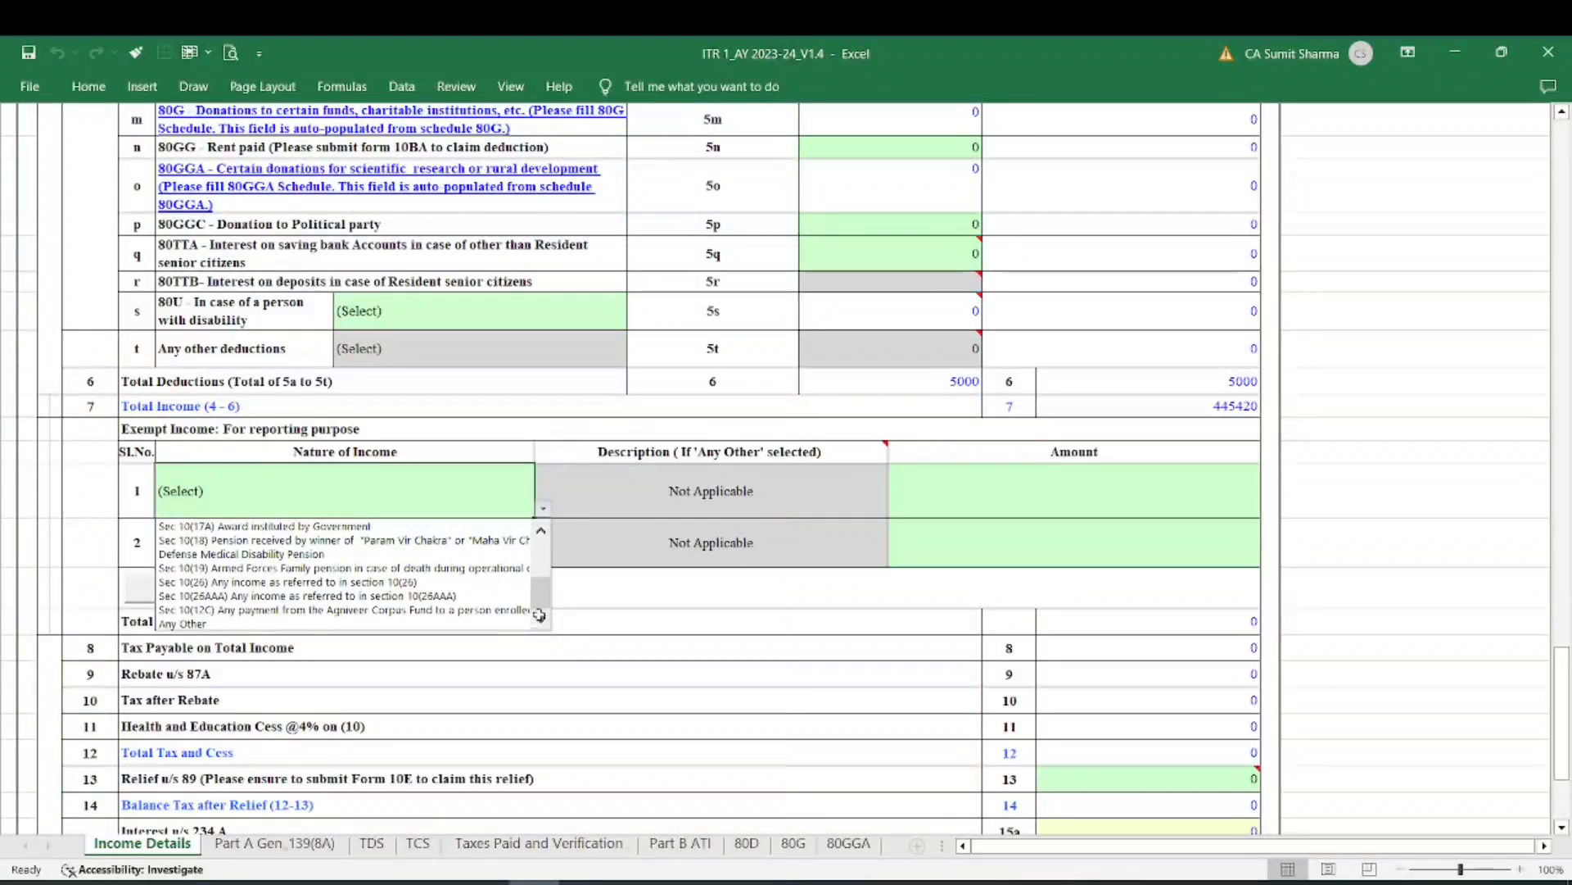
pyautogui.press('Escape')
# - Validate the Income Details sheet and dismiss the alert
pyautogui.scroll(15, 943, 661)
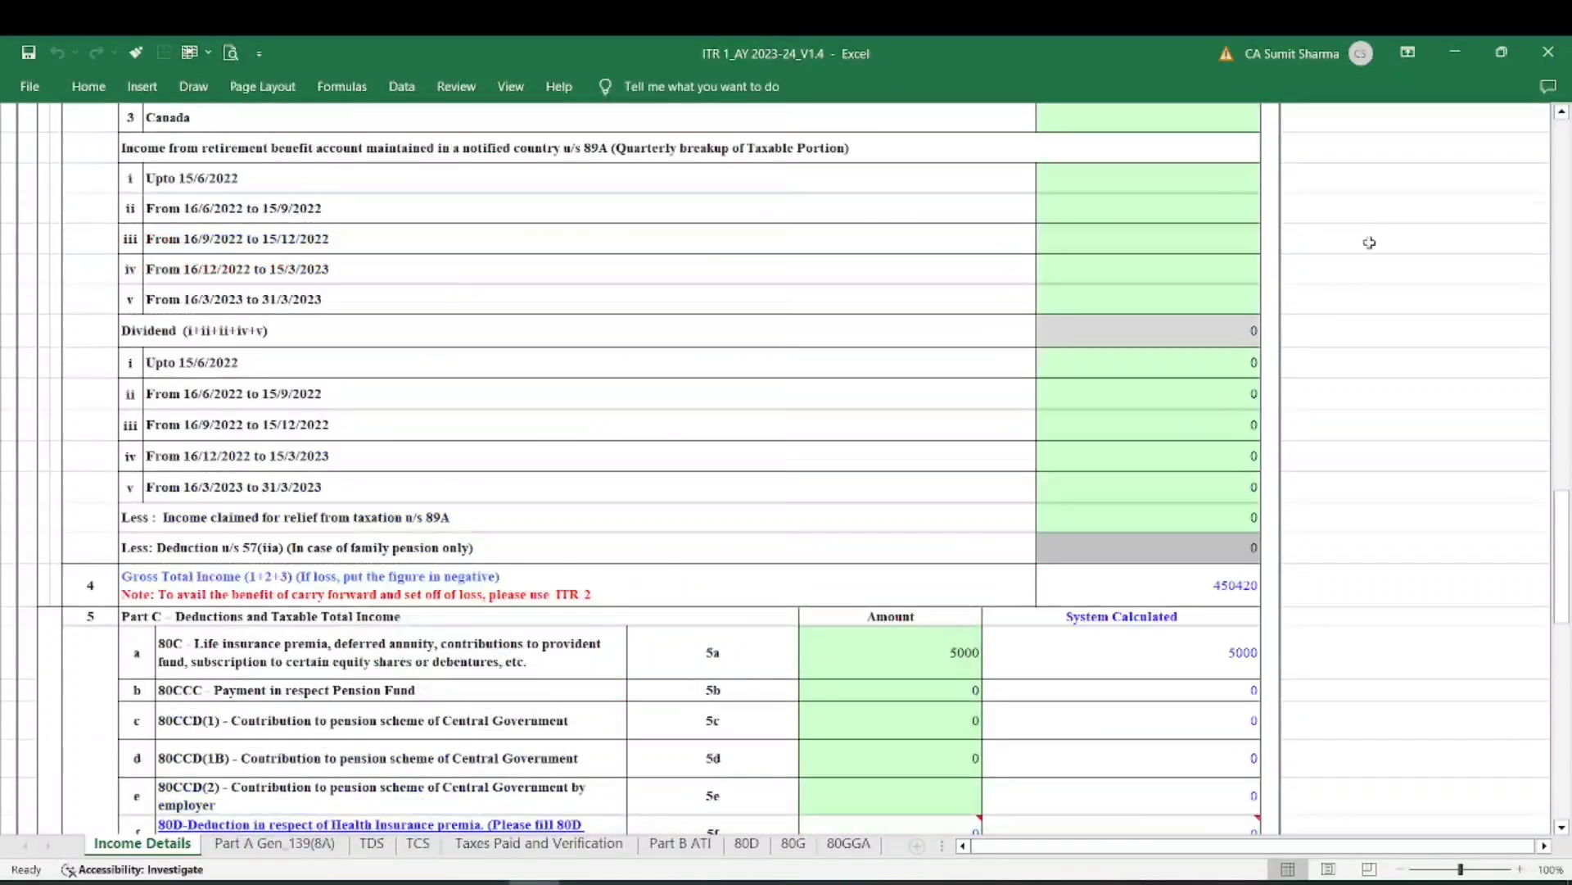
pyautogui.scroll(5, 1348, 245)
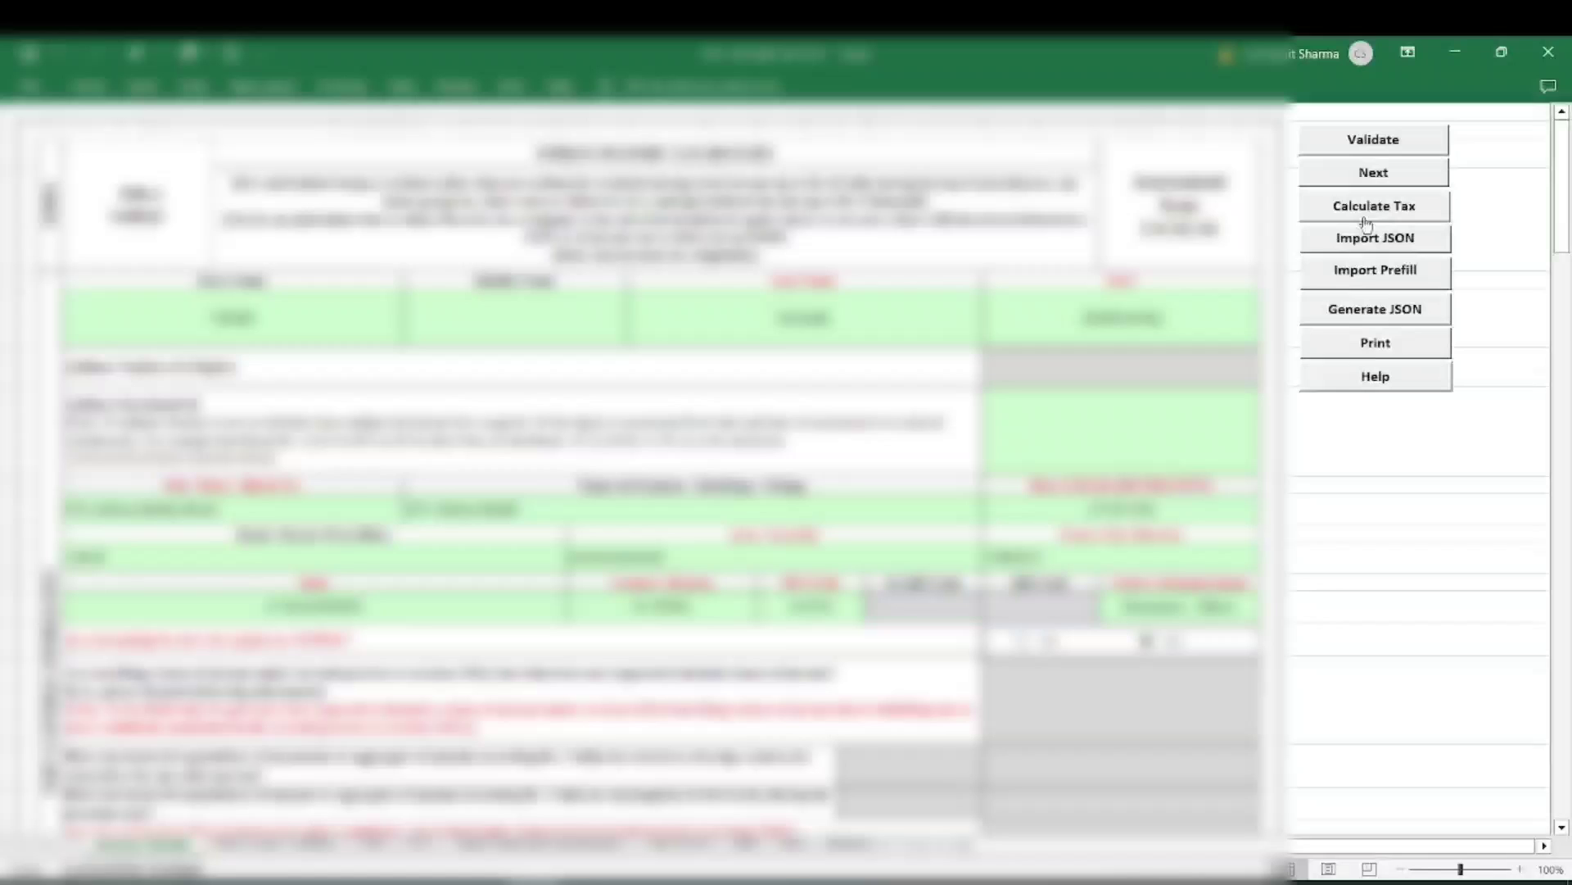
pyautogui.click(1387, 145)
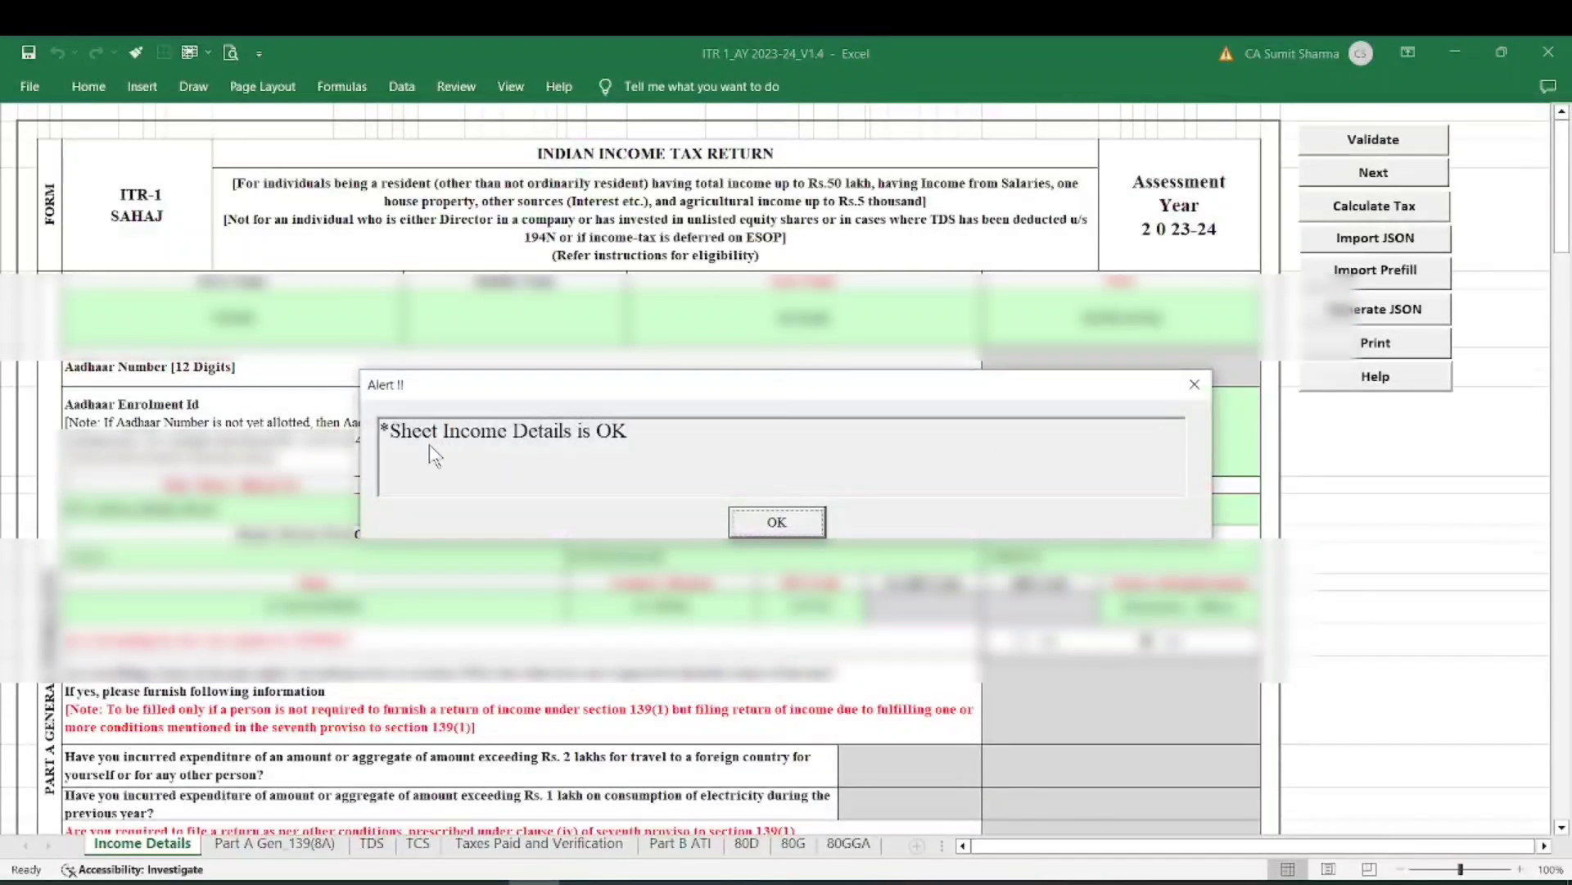
pyautogui.click(776, 522)
# - Check the total income and tax computation rows of Income Details and open the Part A Gen_139(8A) sheet
pyautogui.scroll(-15, 784, 466)
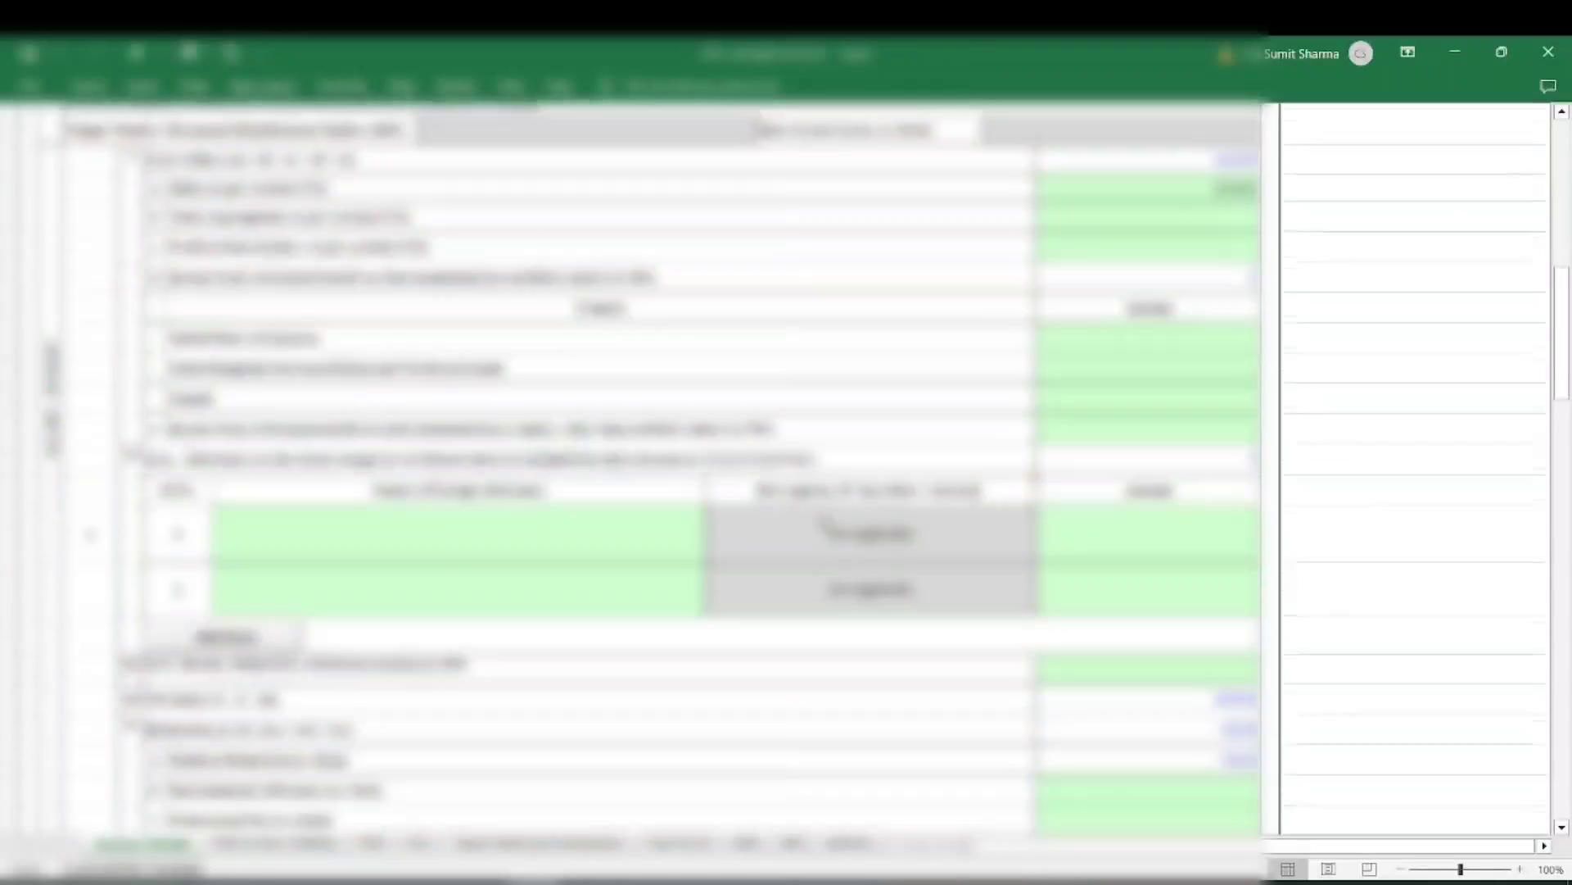
pyautogui.scroll(-12, 804, 506)
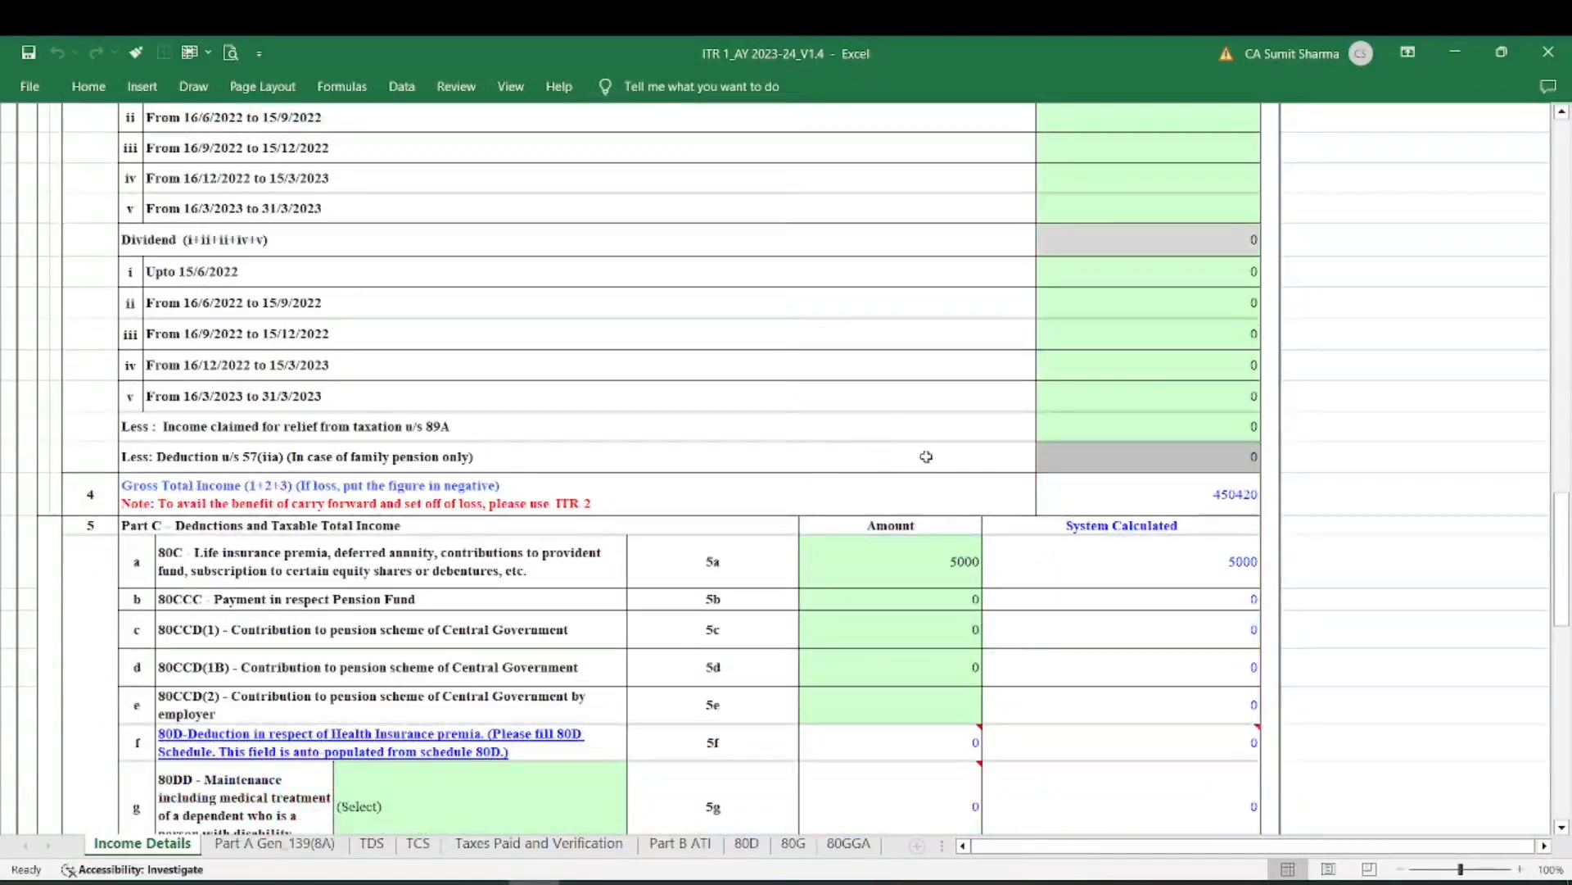
pyautogui.scroll(-3, 1063, 501)
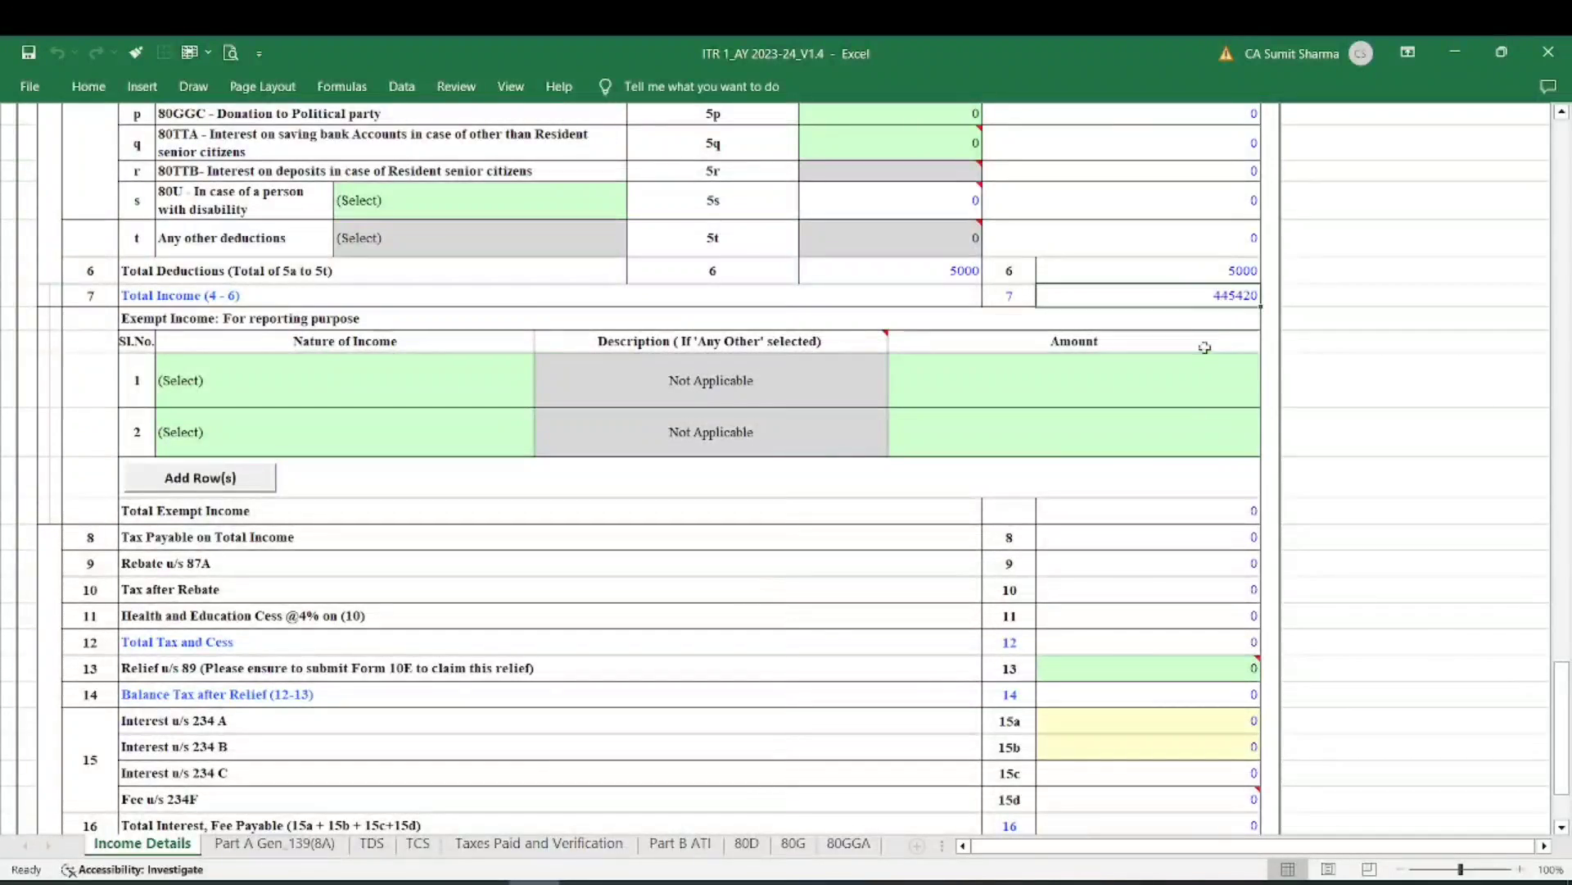
pyautogui.scroll(-7, 1191, 383)
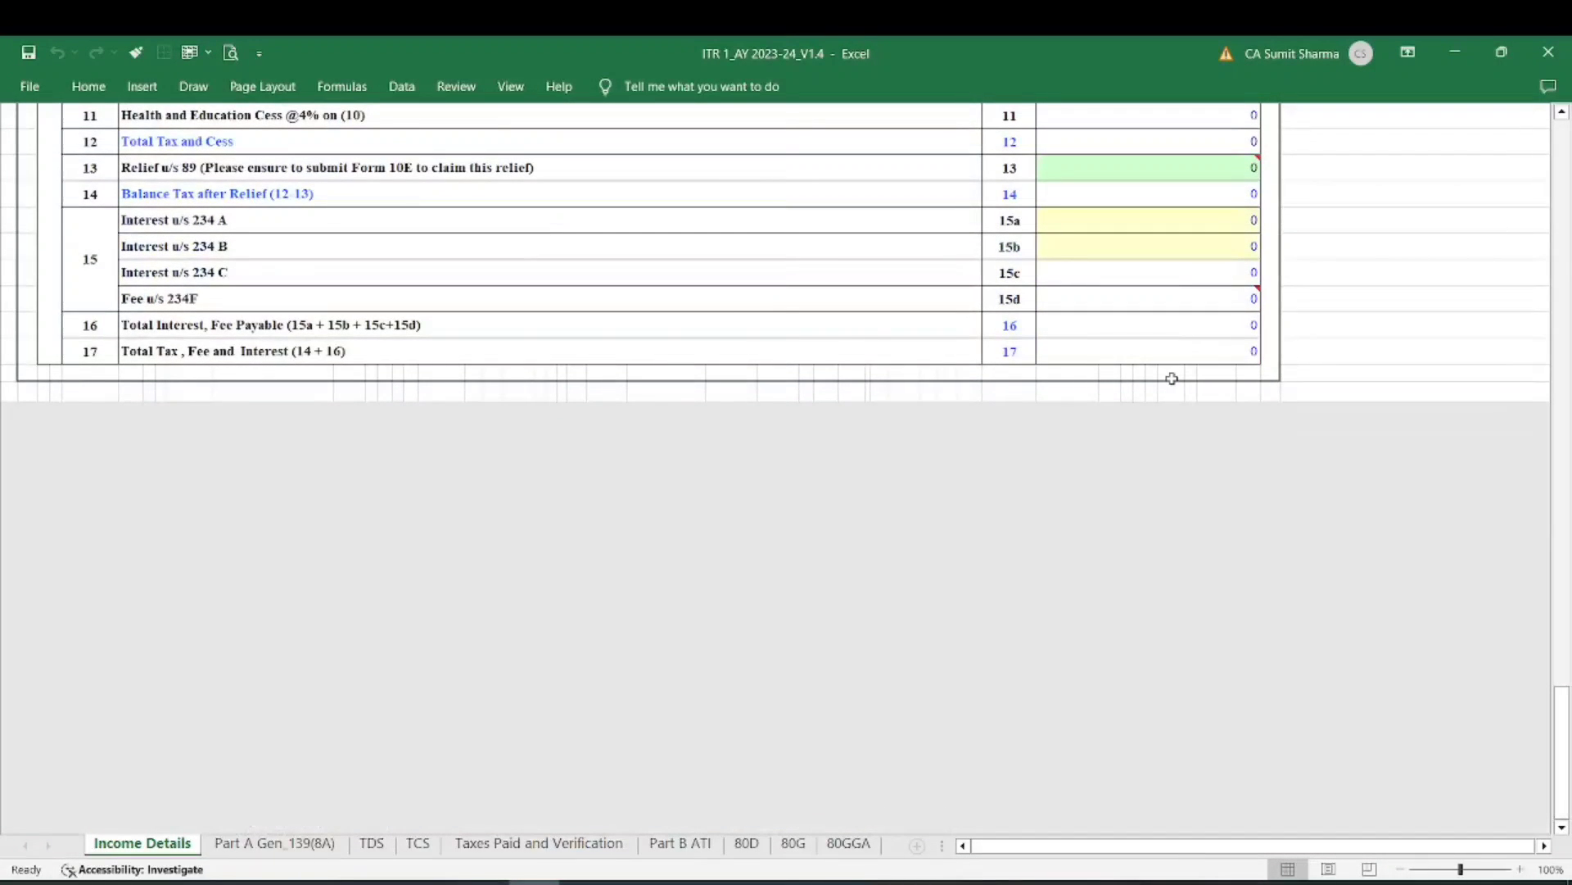
pyautogui.click(270, 845)
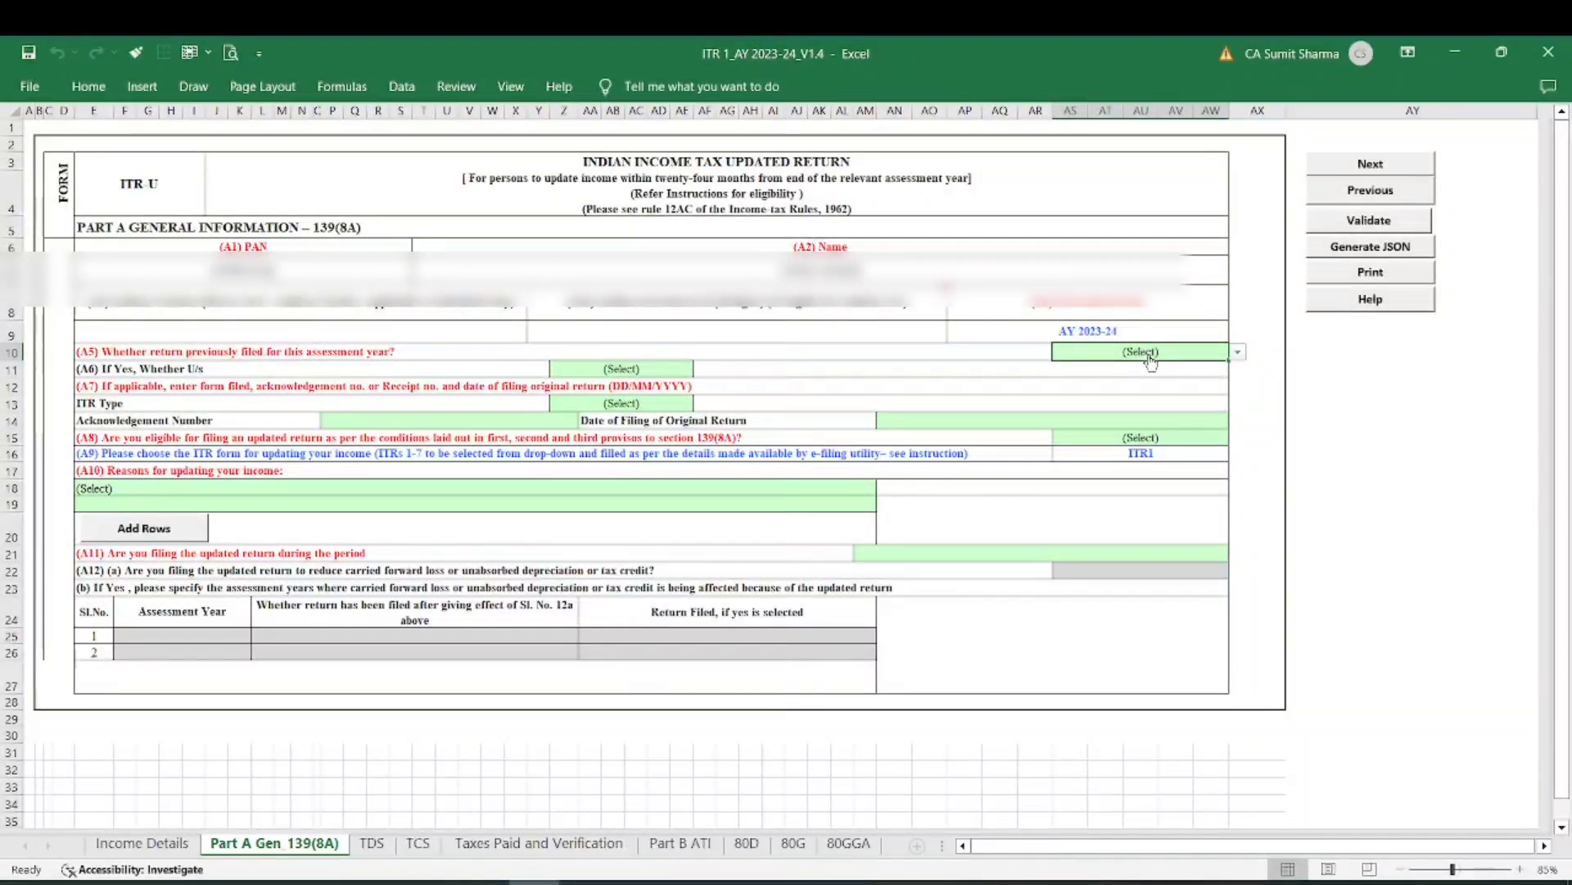
# - Try answering Yes to A5, whether a return was previously filed, and look through the A6 section and A7 ITR type options
pyautogui.hotkey('alt', 'Down')
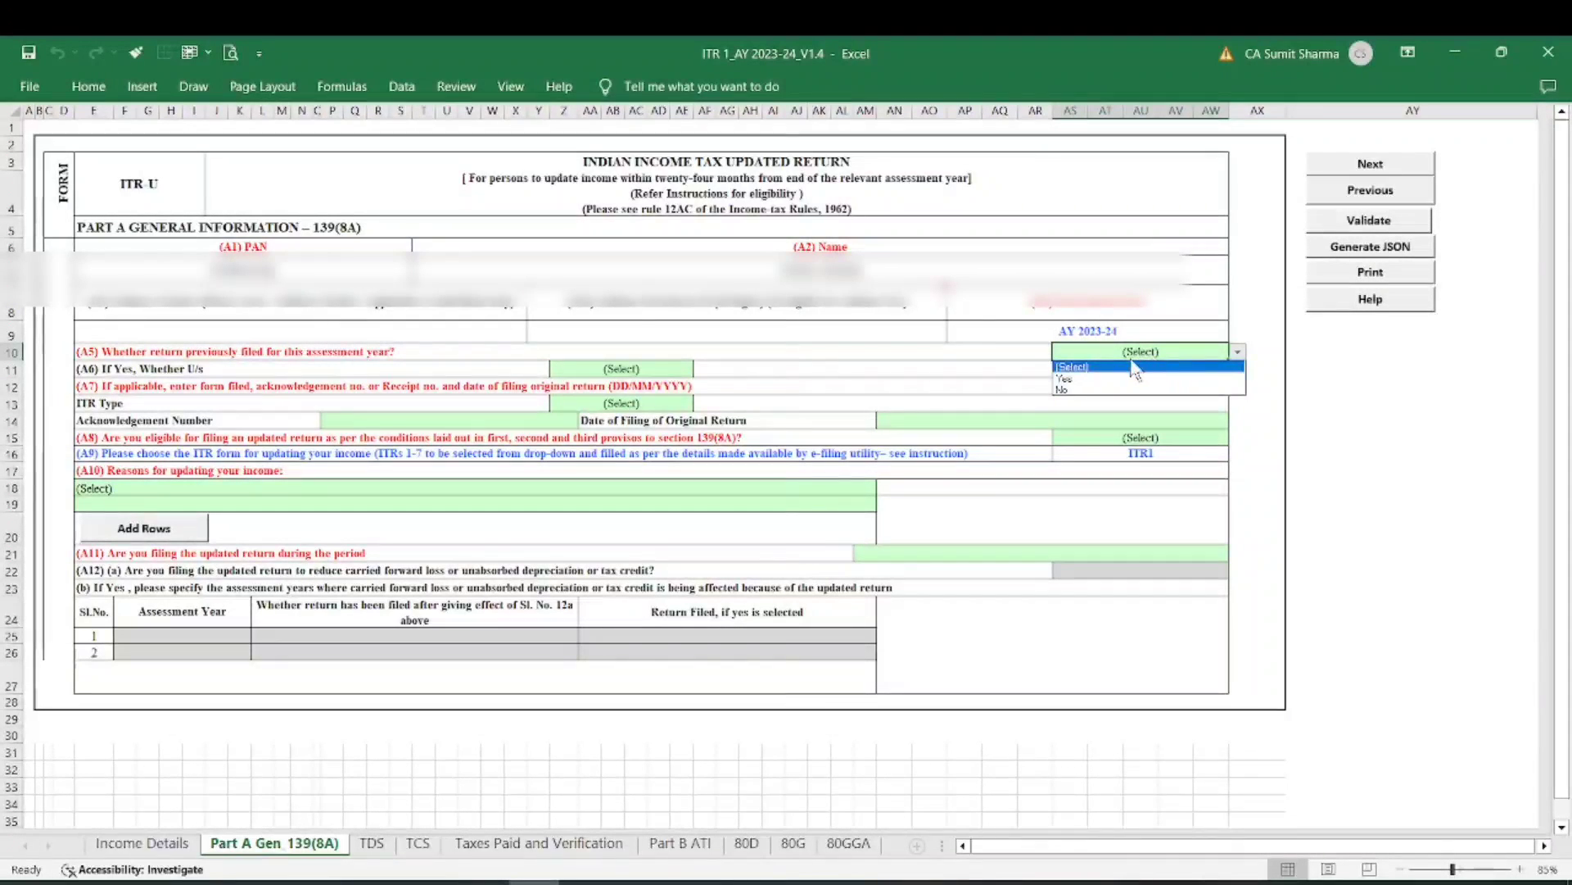
pyautogui.click(1084, 379)
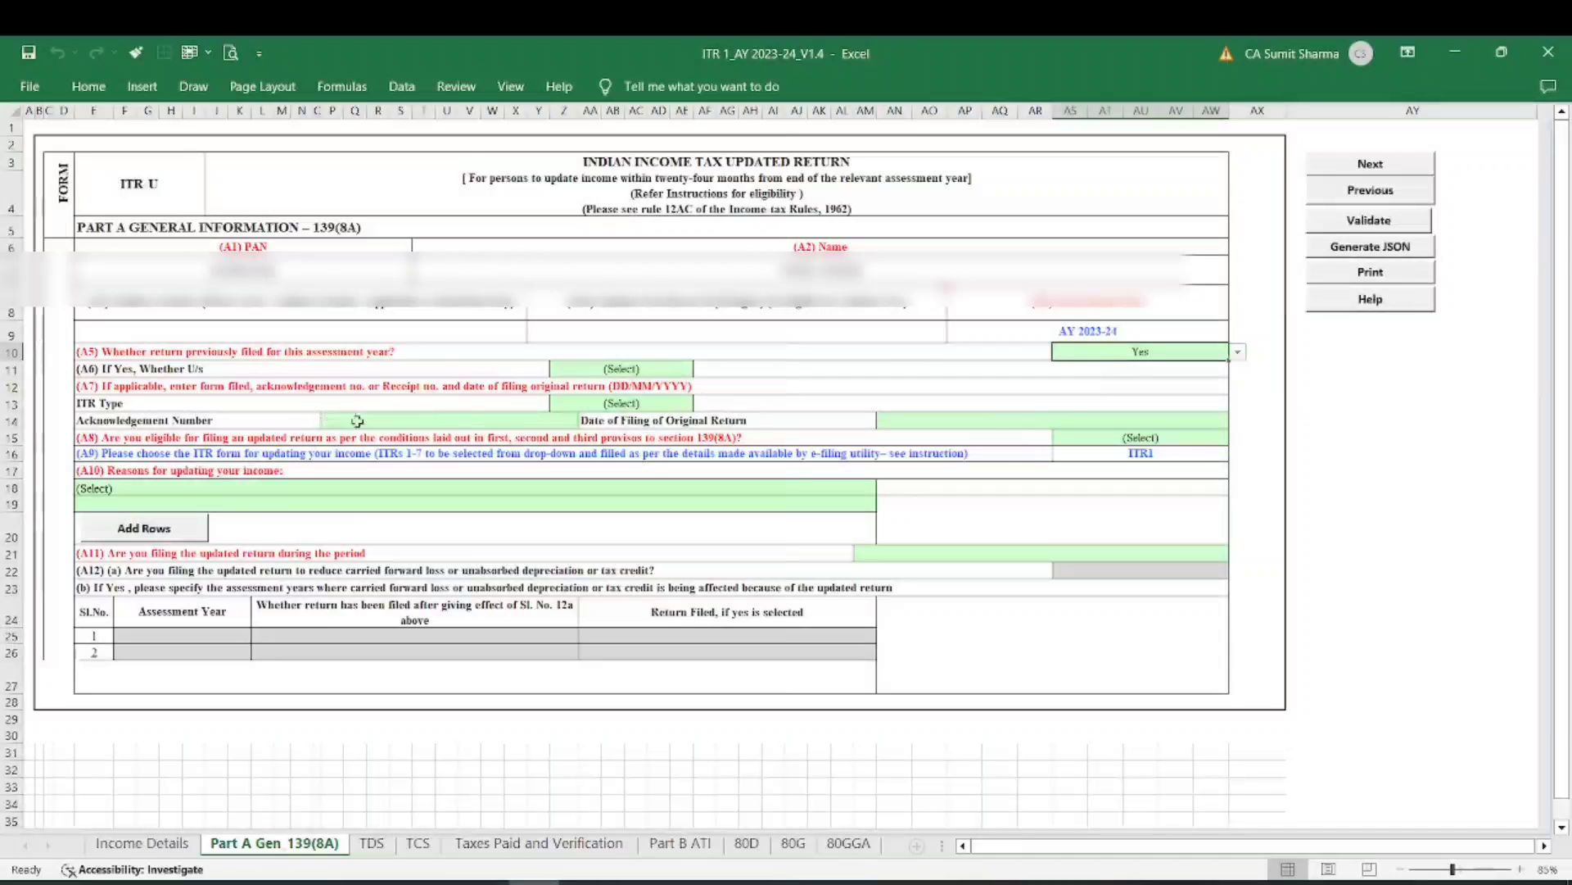
pyautogui.click(622, 365)
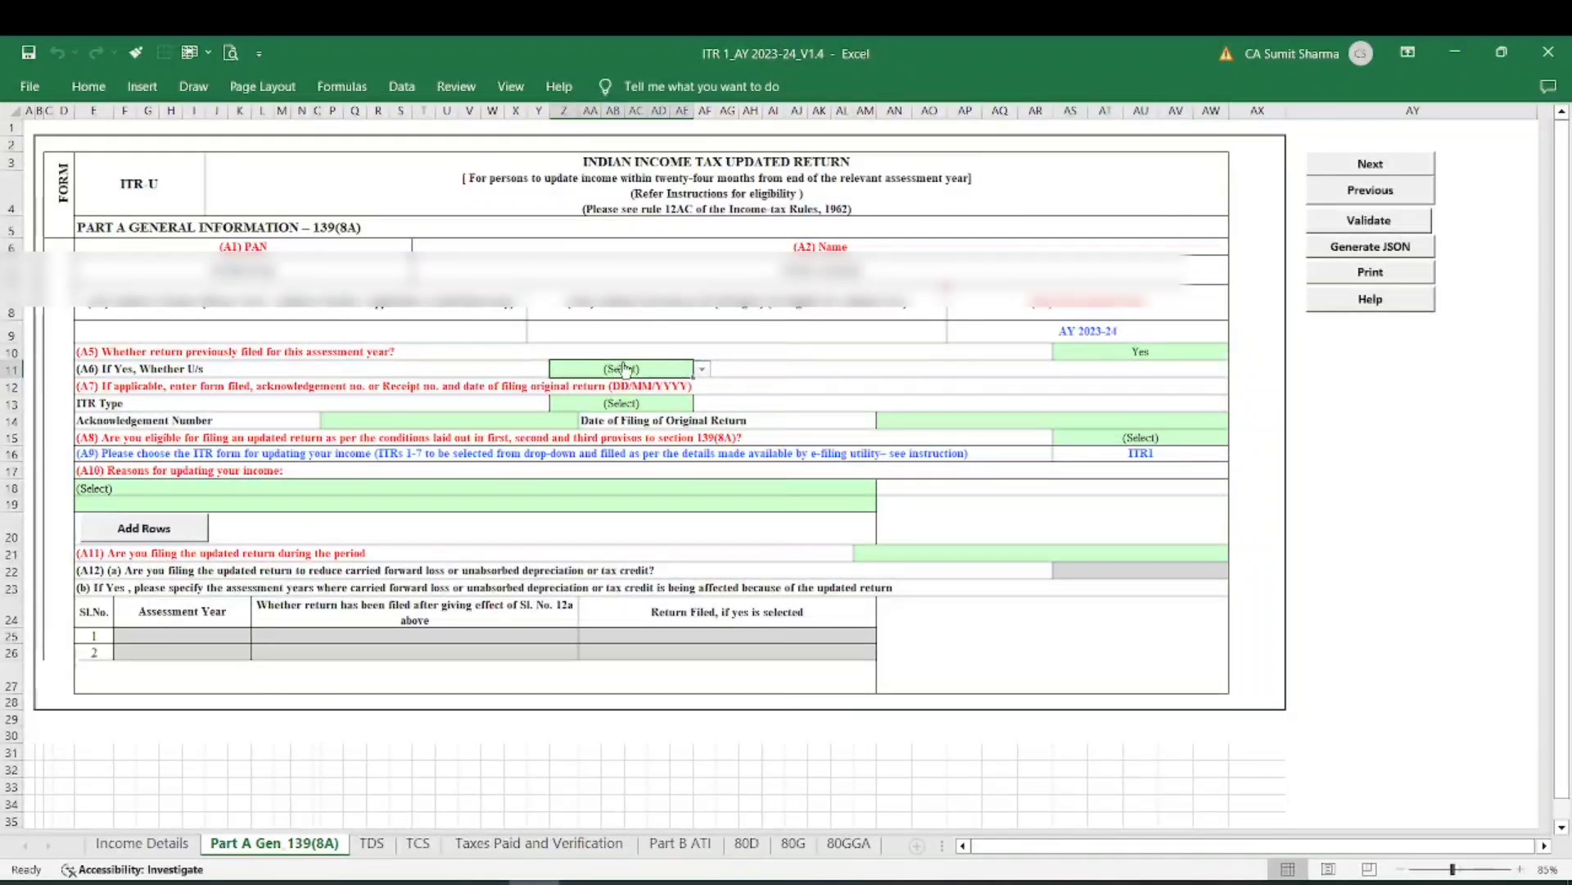
pyautogui.click(702, 371)
pyautogui.click(702, 372)
pyautogui.click(674, 397)
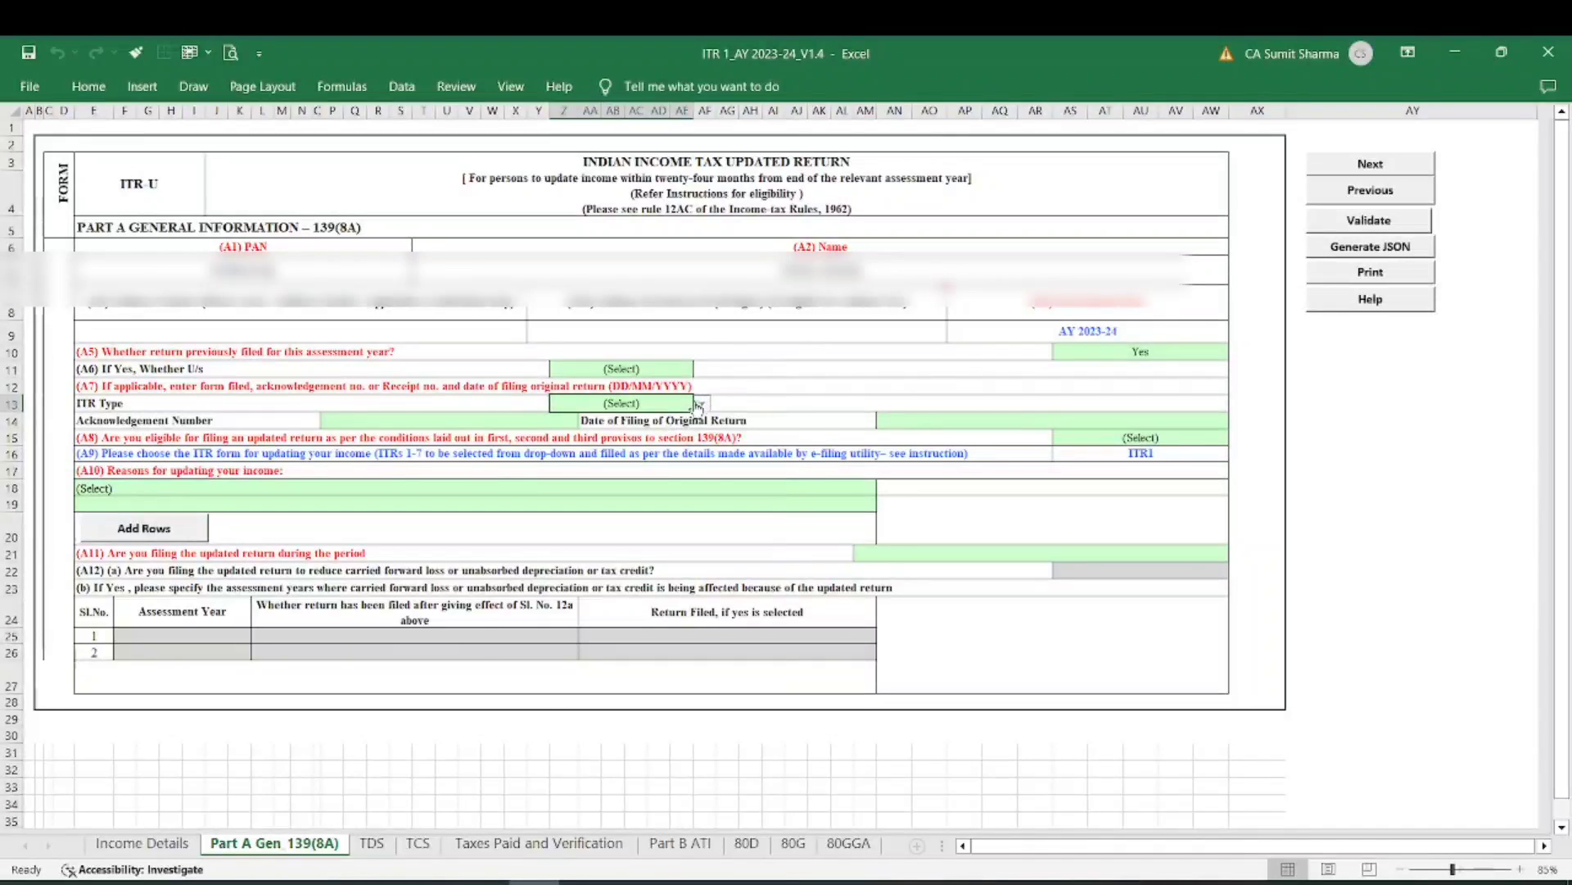
pyautogui.click(703, 404)
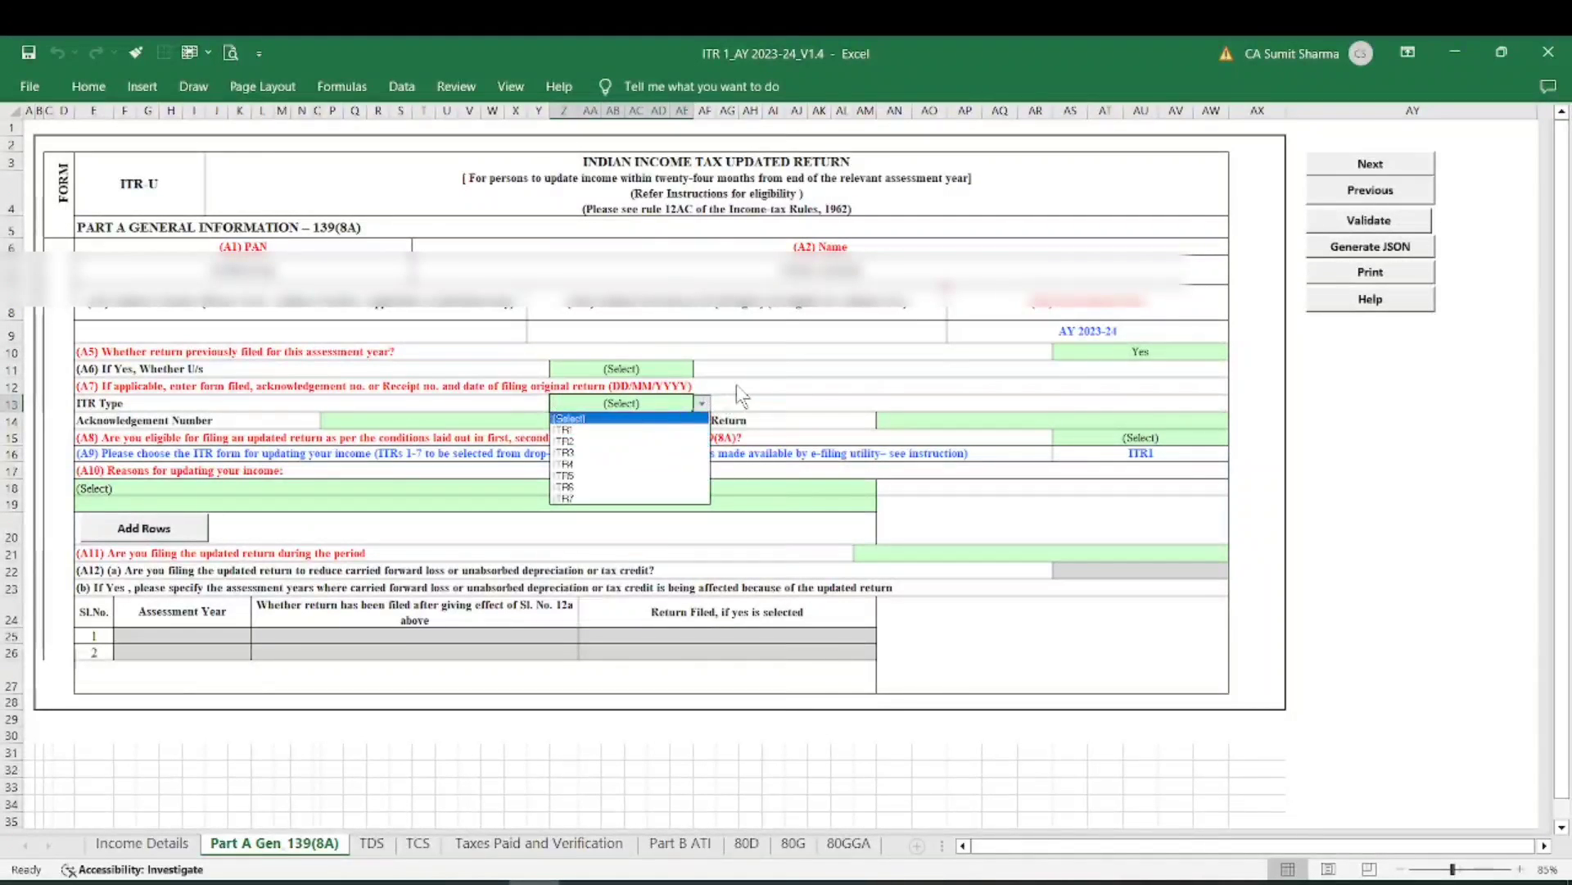
pyautogui.click(622, 419)
# - Set A5, whether a return was previously filed for this assessment year, to No
pyautogui.click(1166, 353)
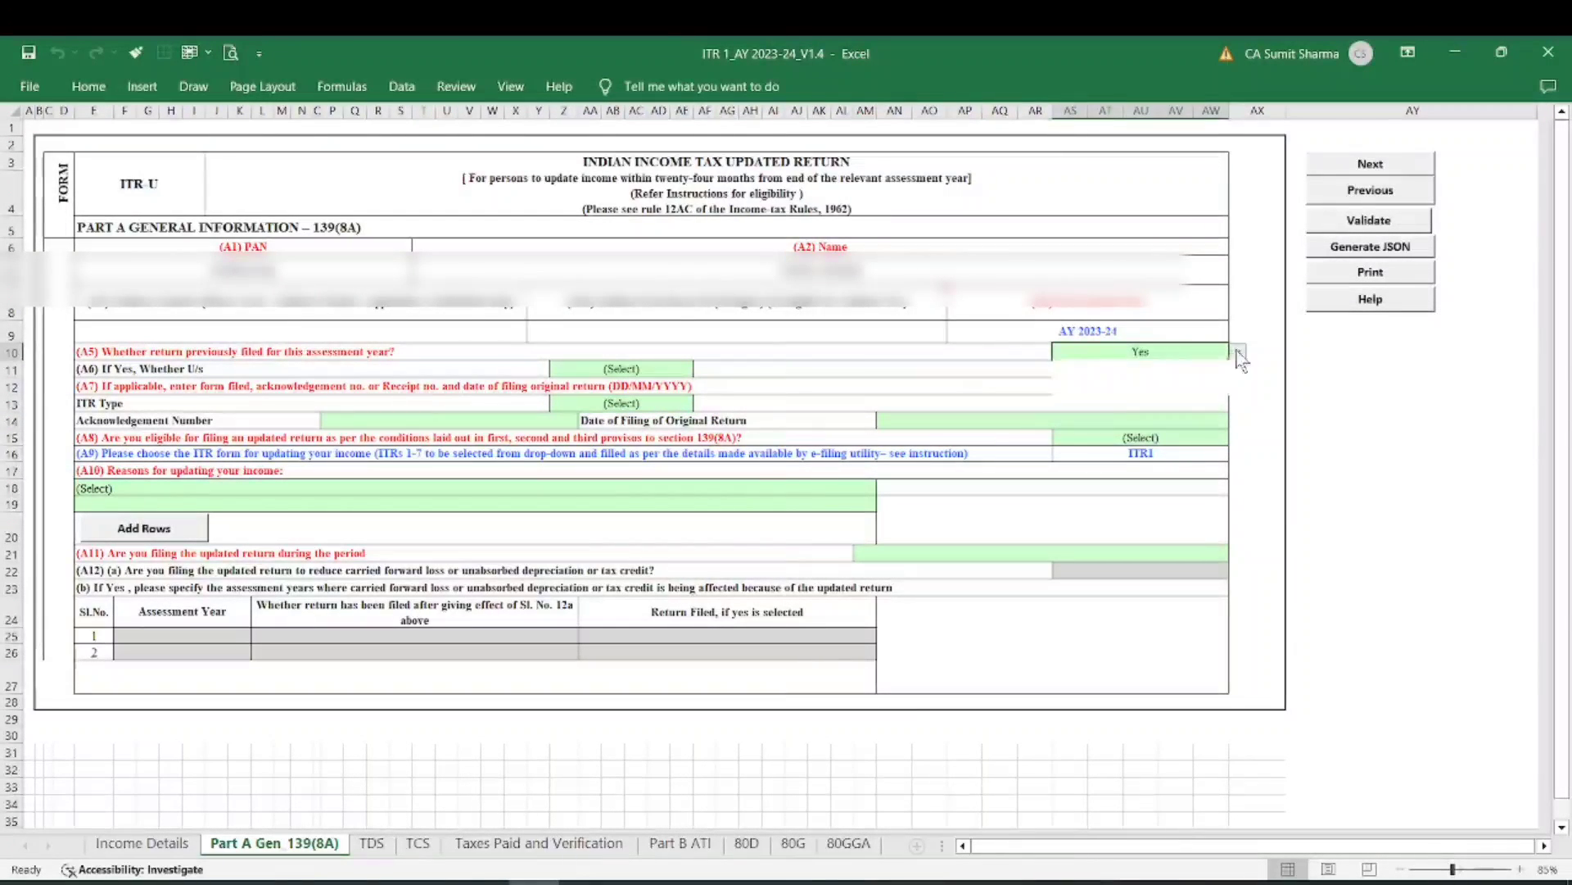
pyautogui.click(1237, 352)
pyautogui.click(1112, 399)
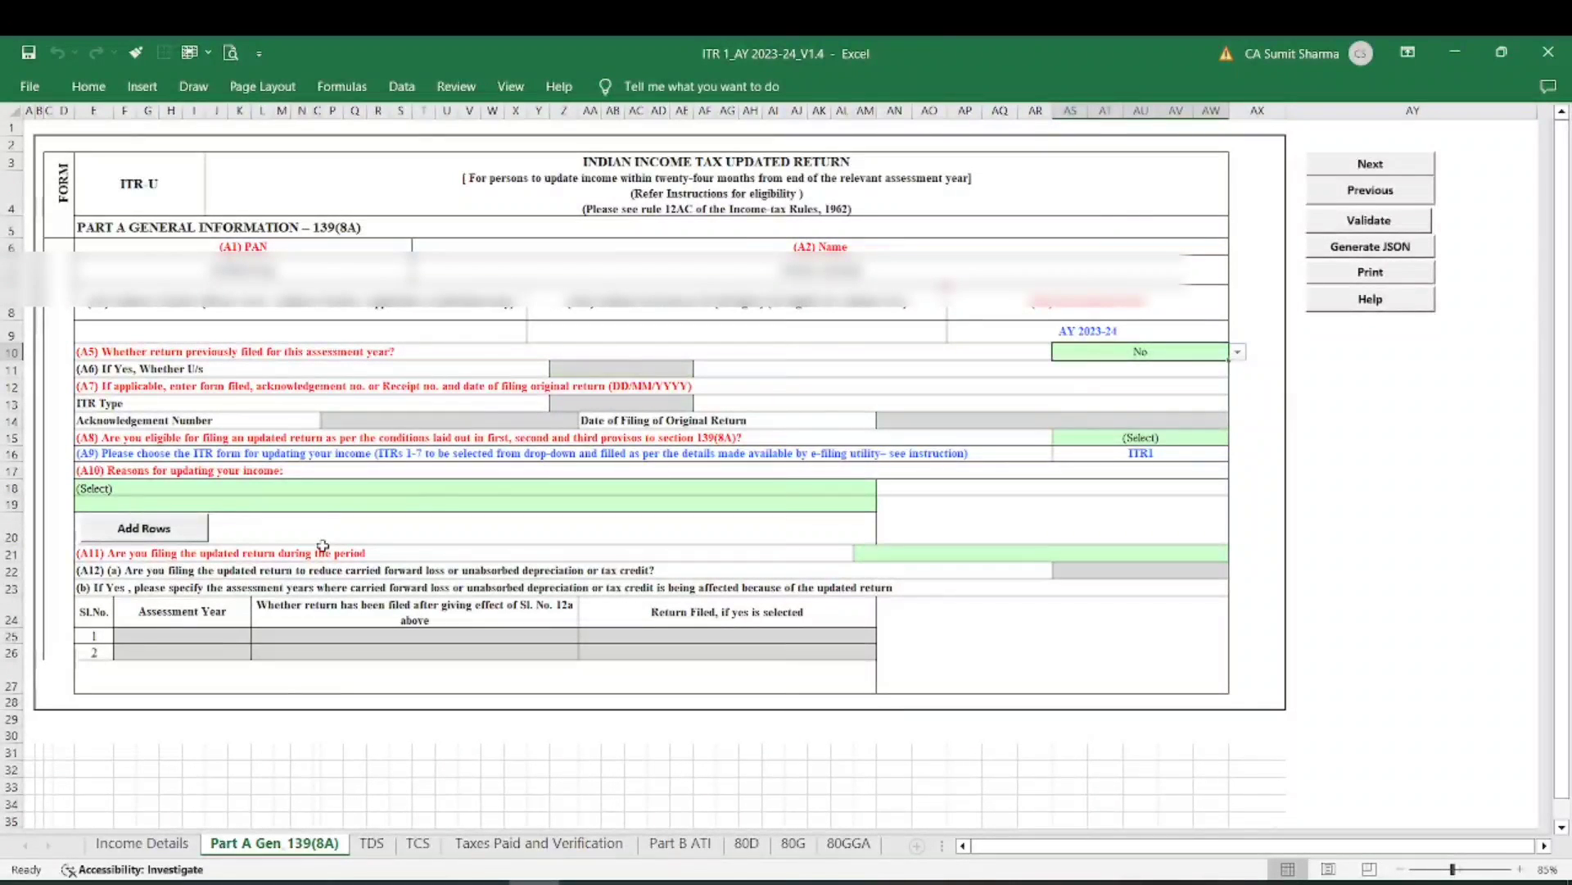
# - Choose "Return previously not filed" as the A10 reason for updating the income and validate the sheet
pyautogui.click(392, 490)
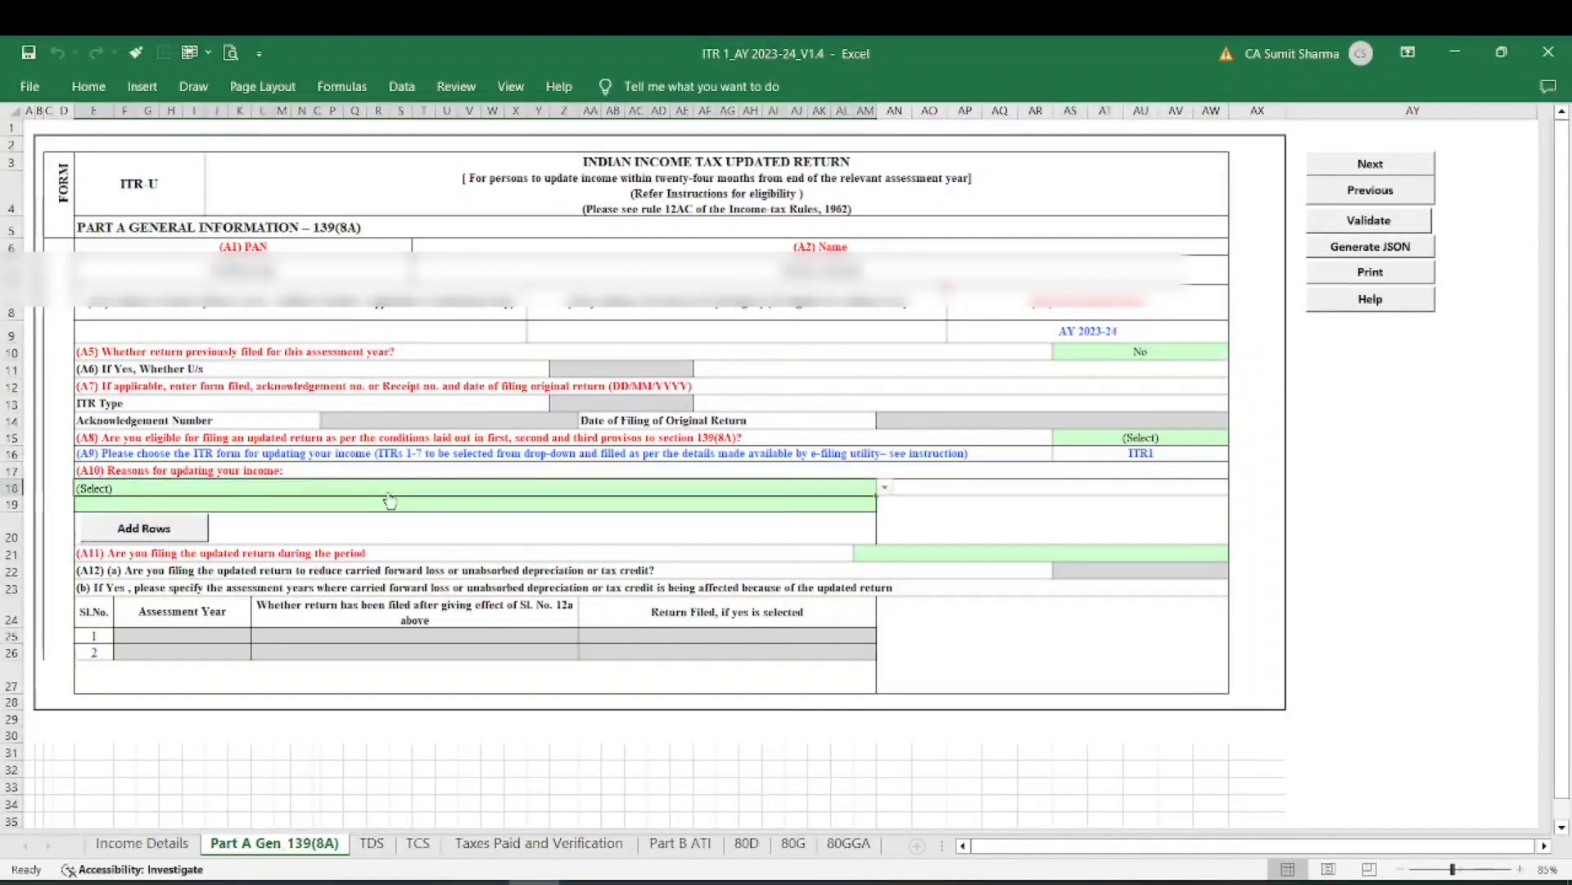
pyautogui.click(885, 487)
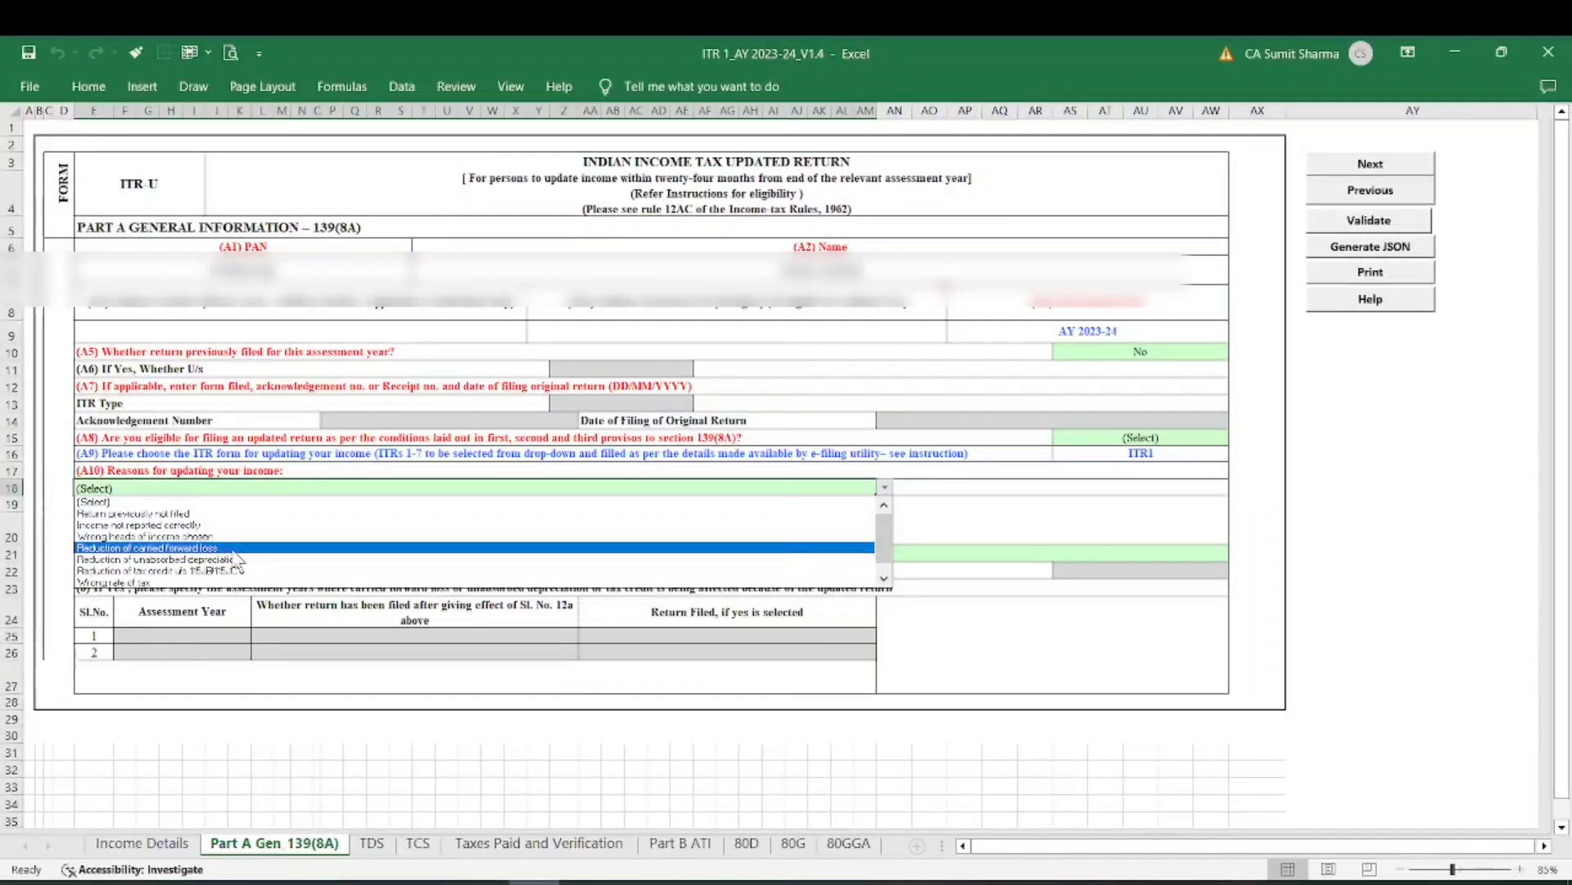
pyautogui.click(182, 514)
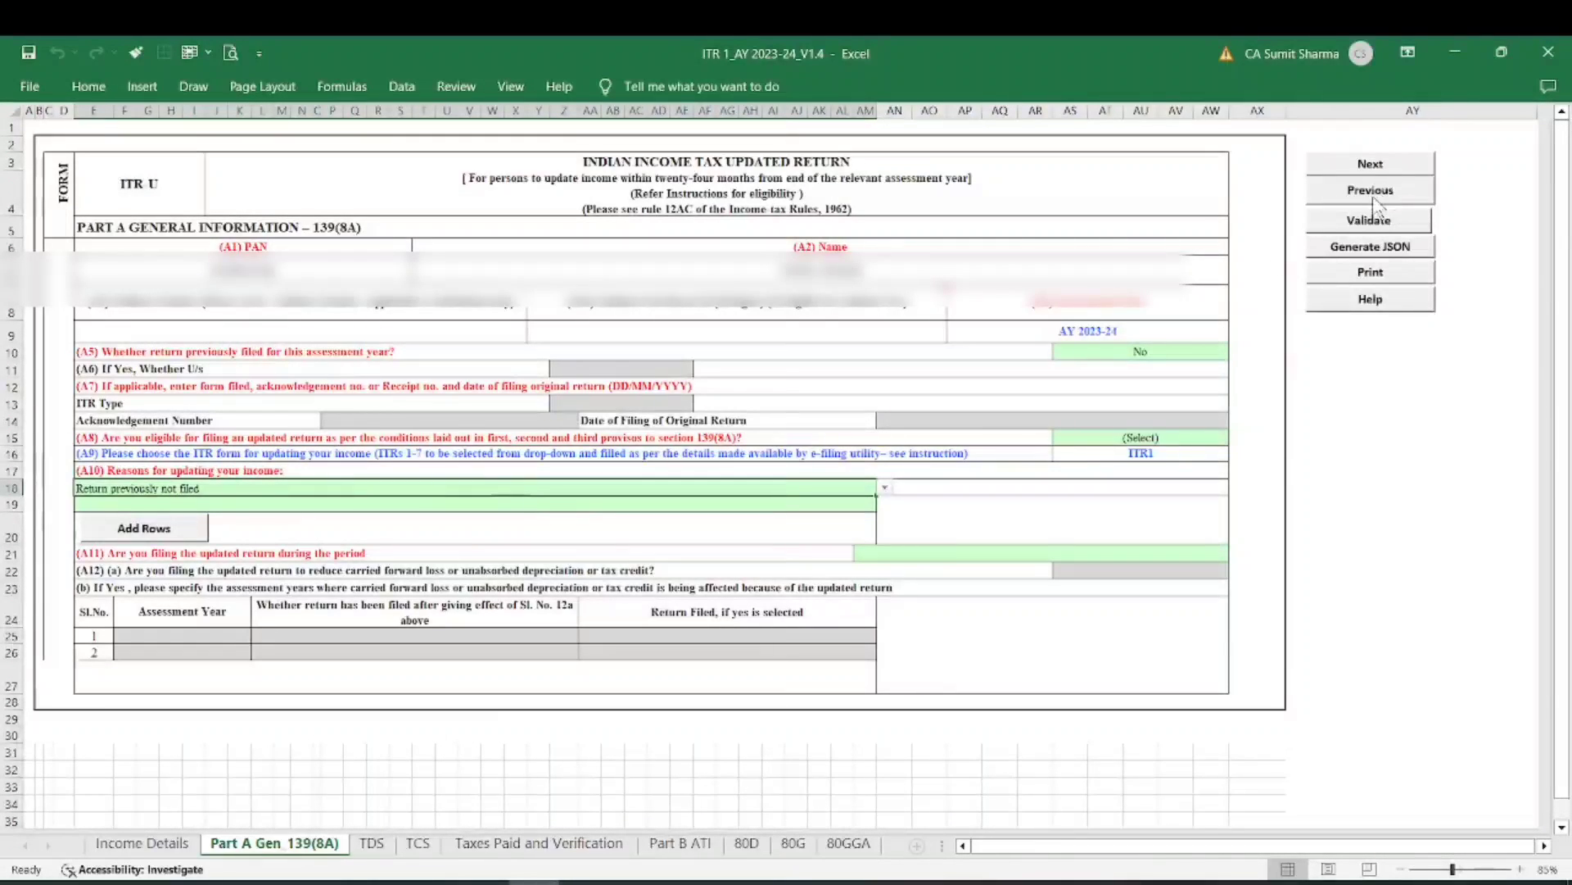
pyautogui.click(1364, 220)
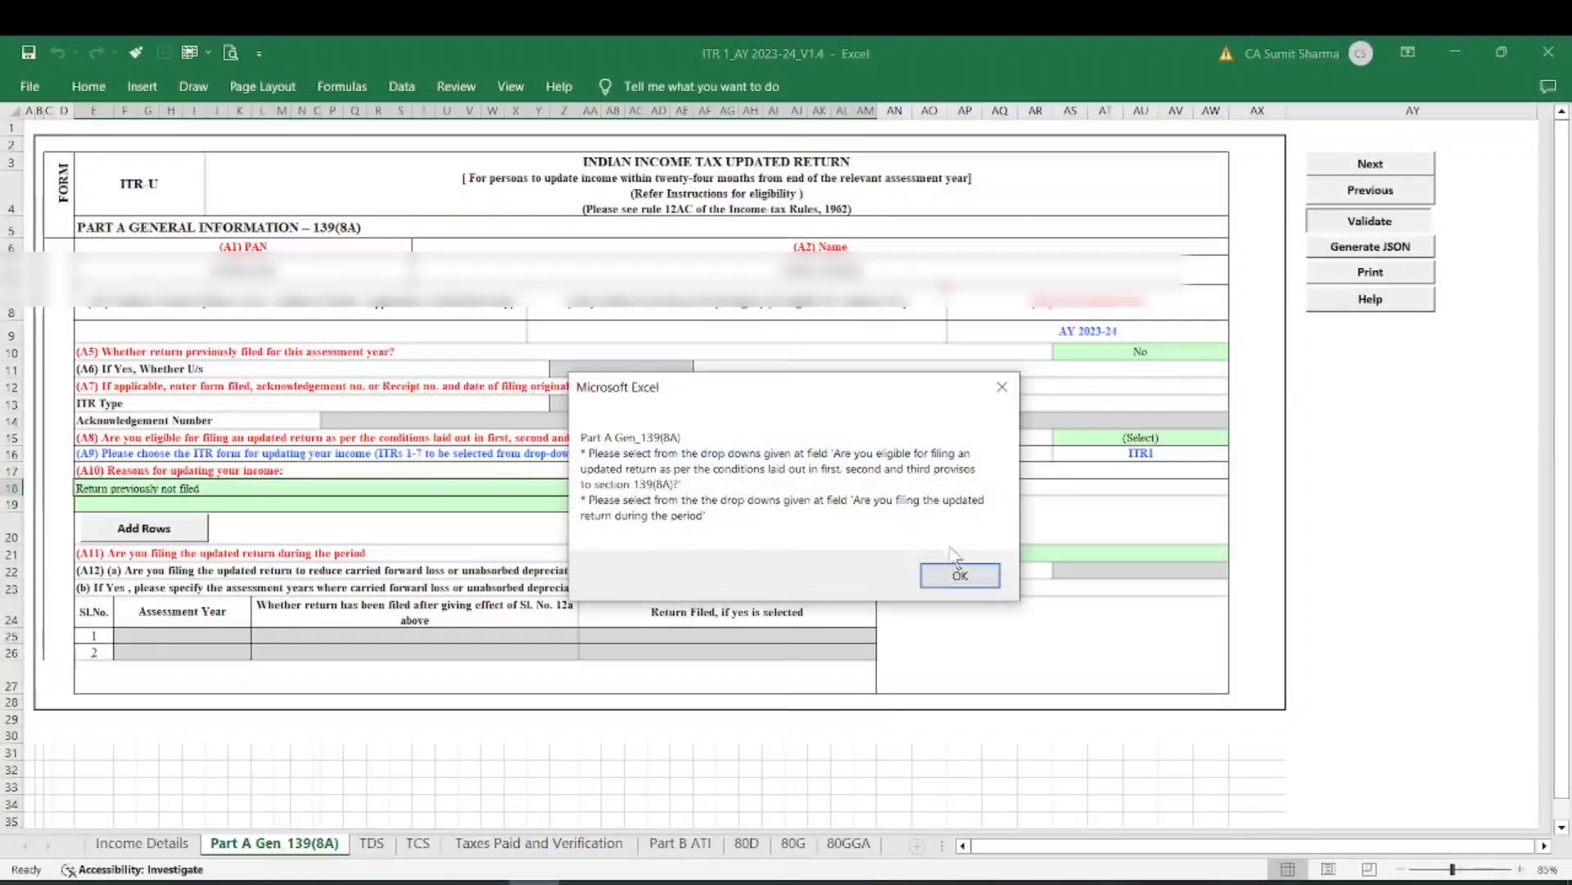
pyautogui.click(953, 571)
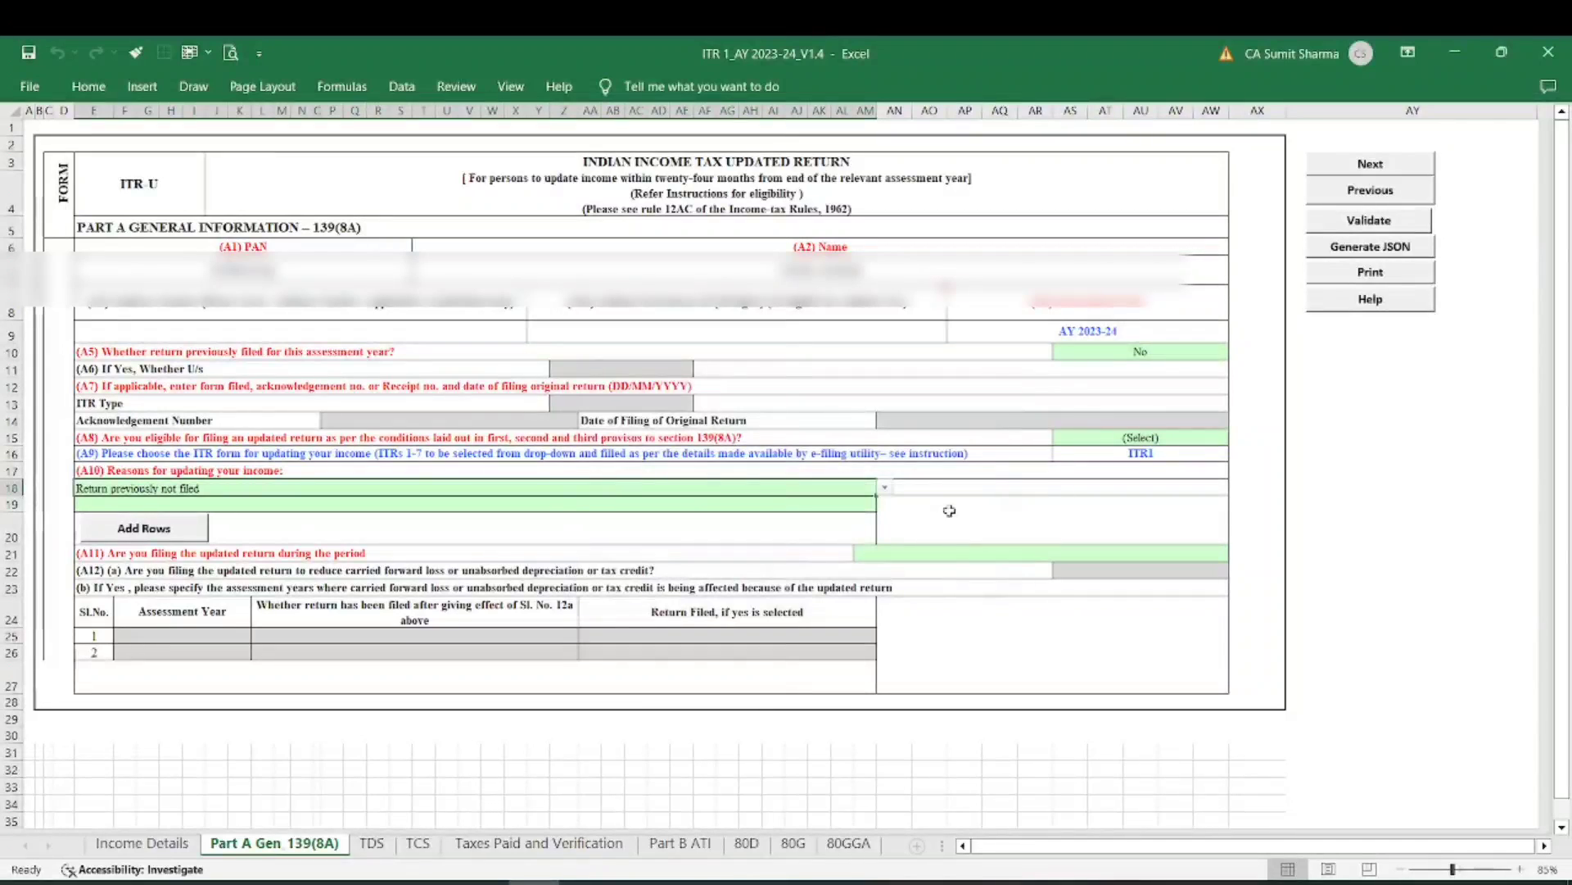
# - Set the A11 filing period to "Up to 12 months from the end of Relevant Assessment Year" and validate the sheet again
pyautogui.click(924, 557)
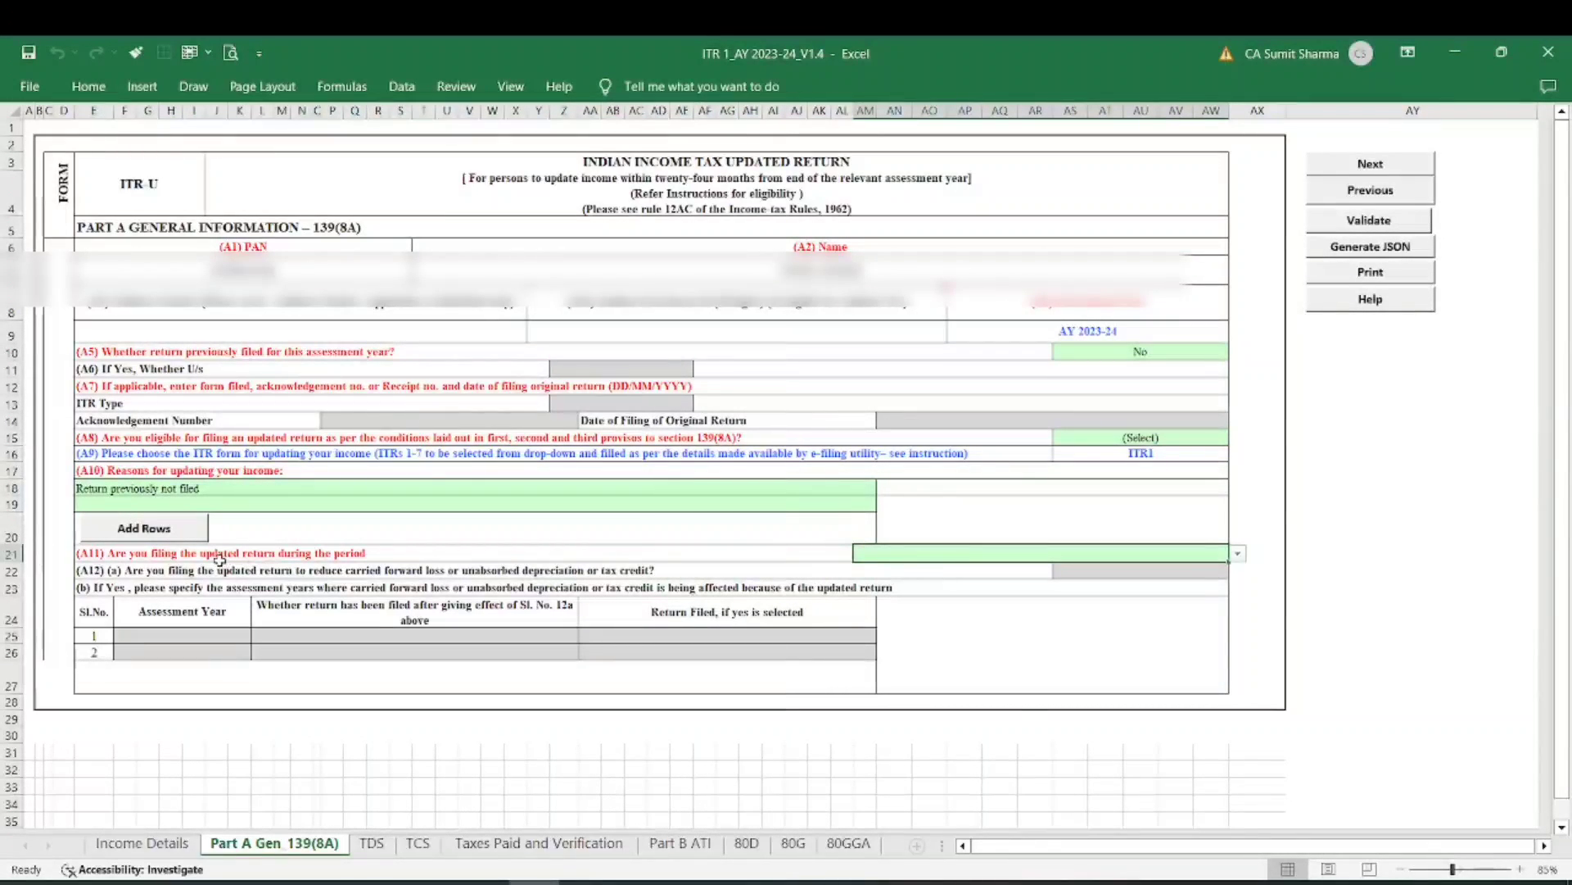
pyautogui.click(1238, 554)
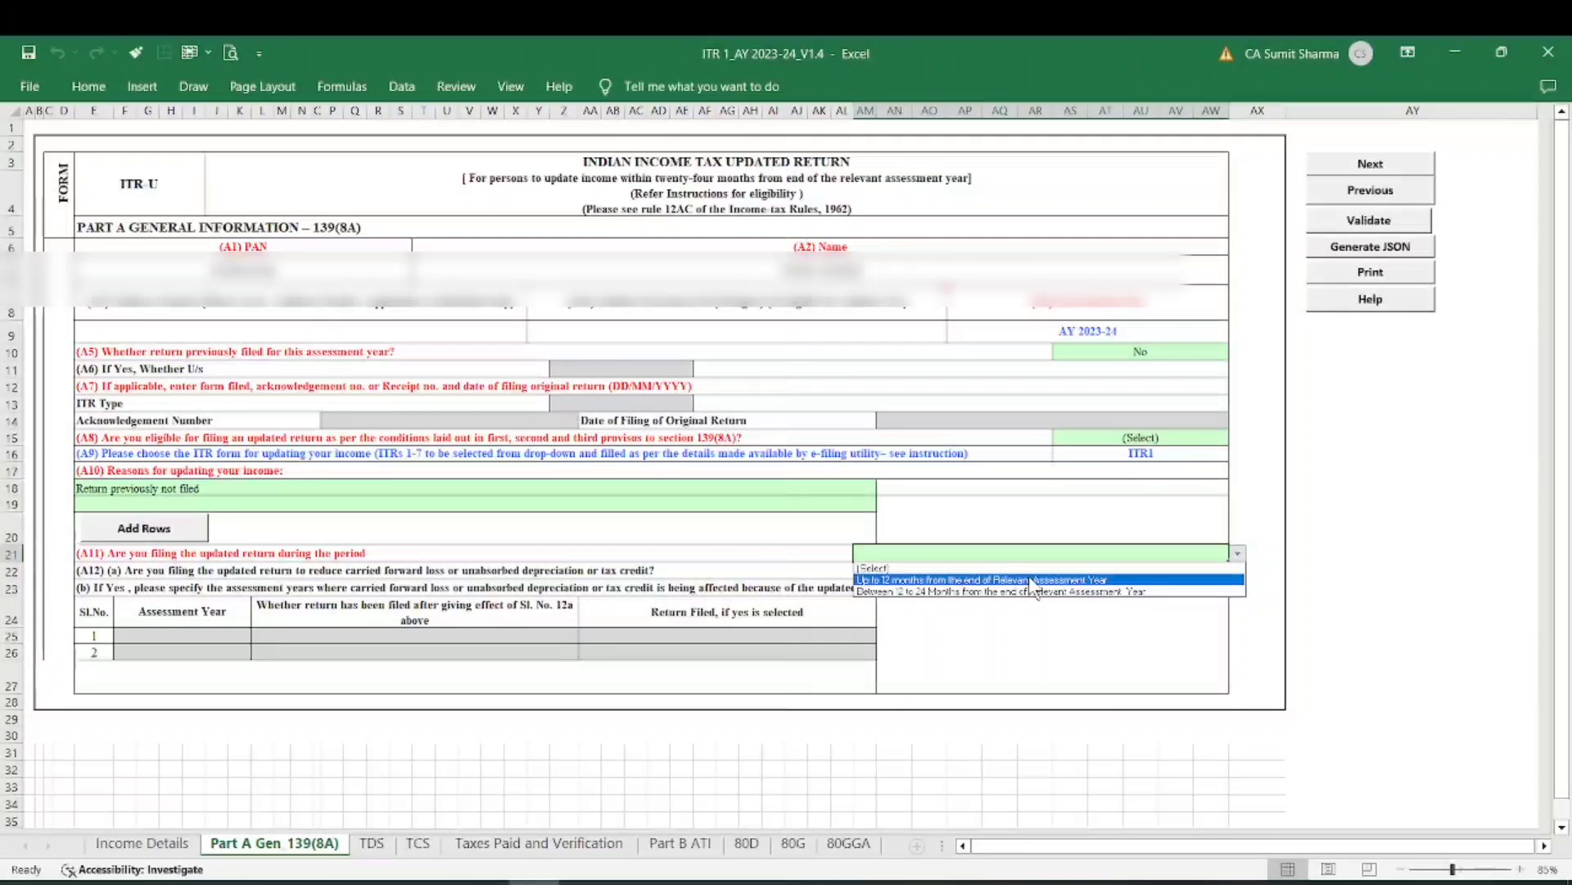
pyautogui.click(965, 579)
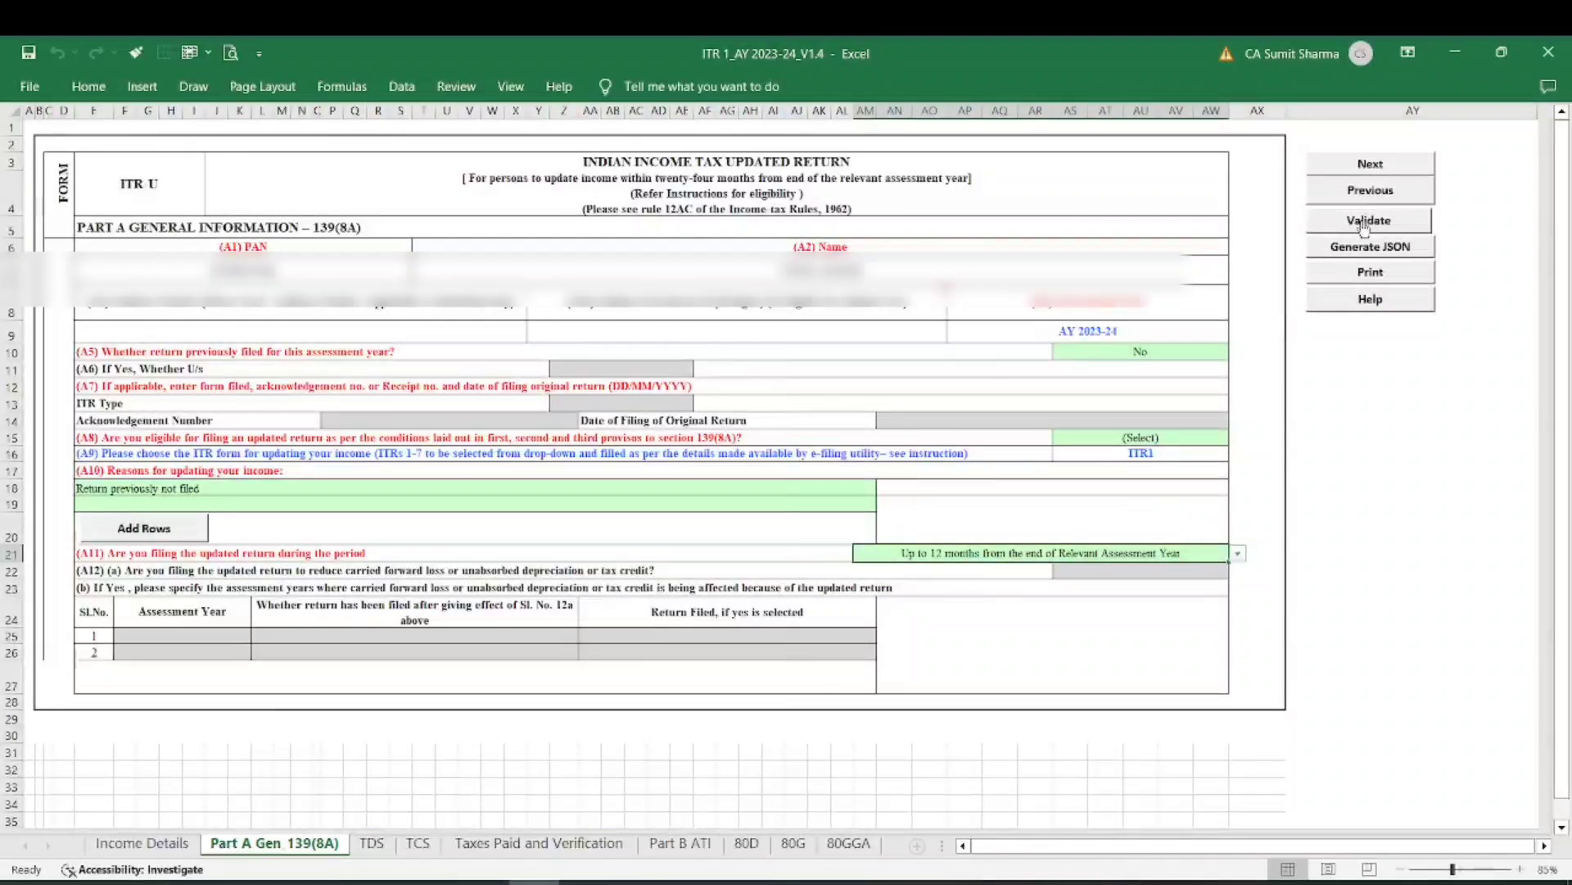
pyautogui.click(1364, 222)
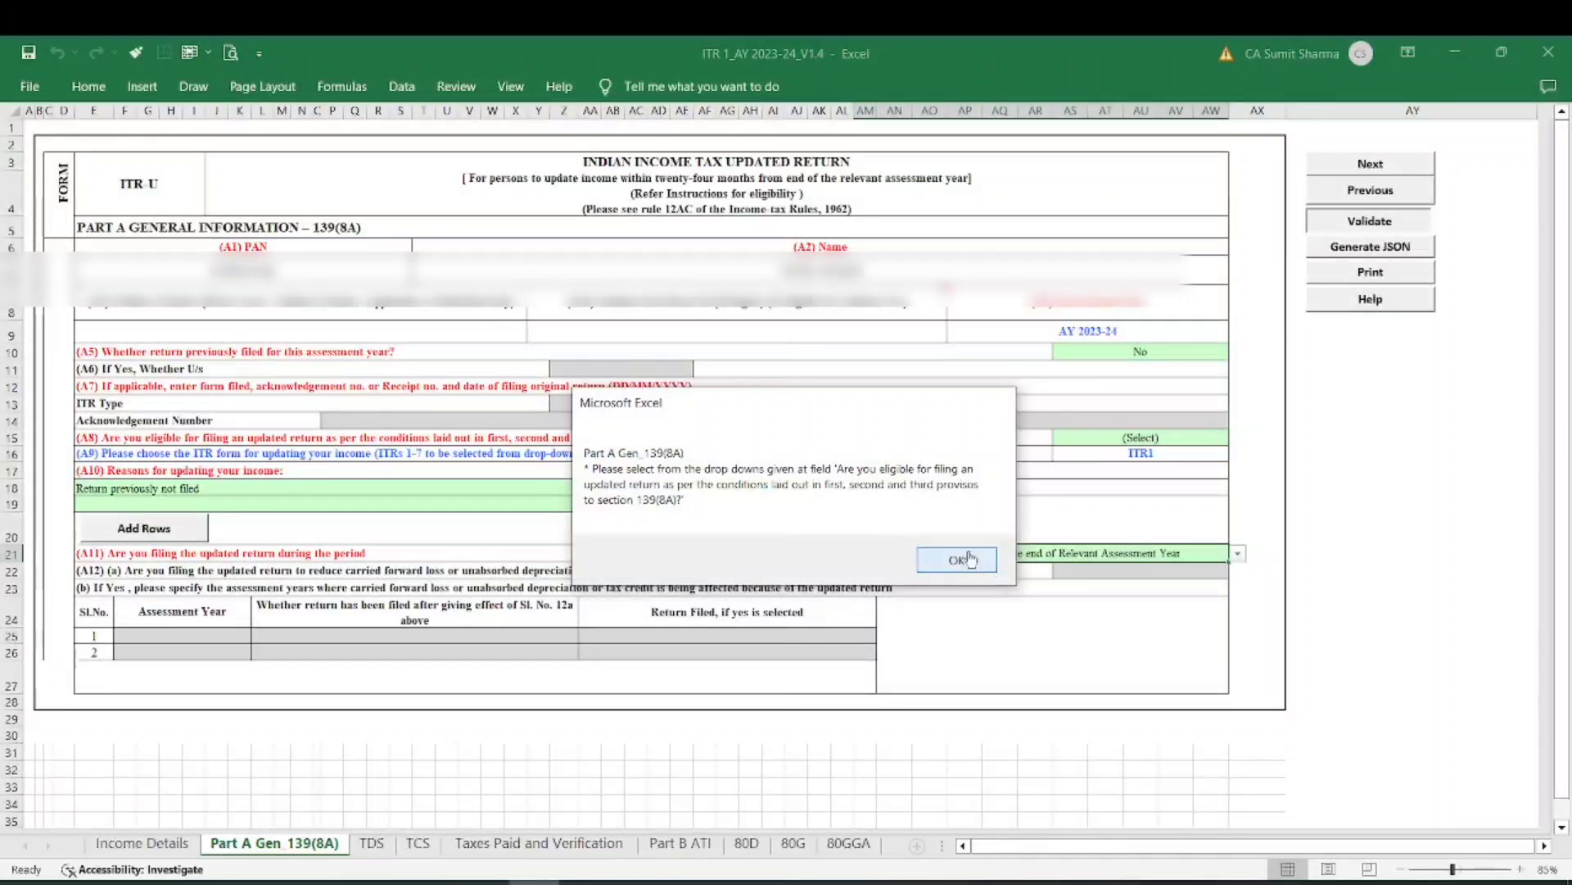
pyautogui.click(970, 559)
pyautogui.click(1372, 221)
pyautogui.click(963, 565)
# - Answer Yes to A8 on eligibility for filing an updated return and validate the Part A Gen_139(8A) sheet
pyautogui.click(1139, 437)
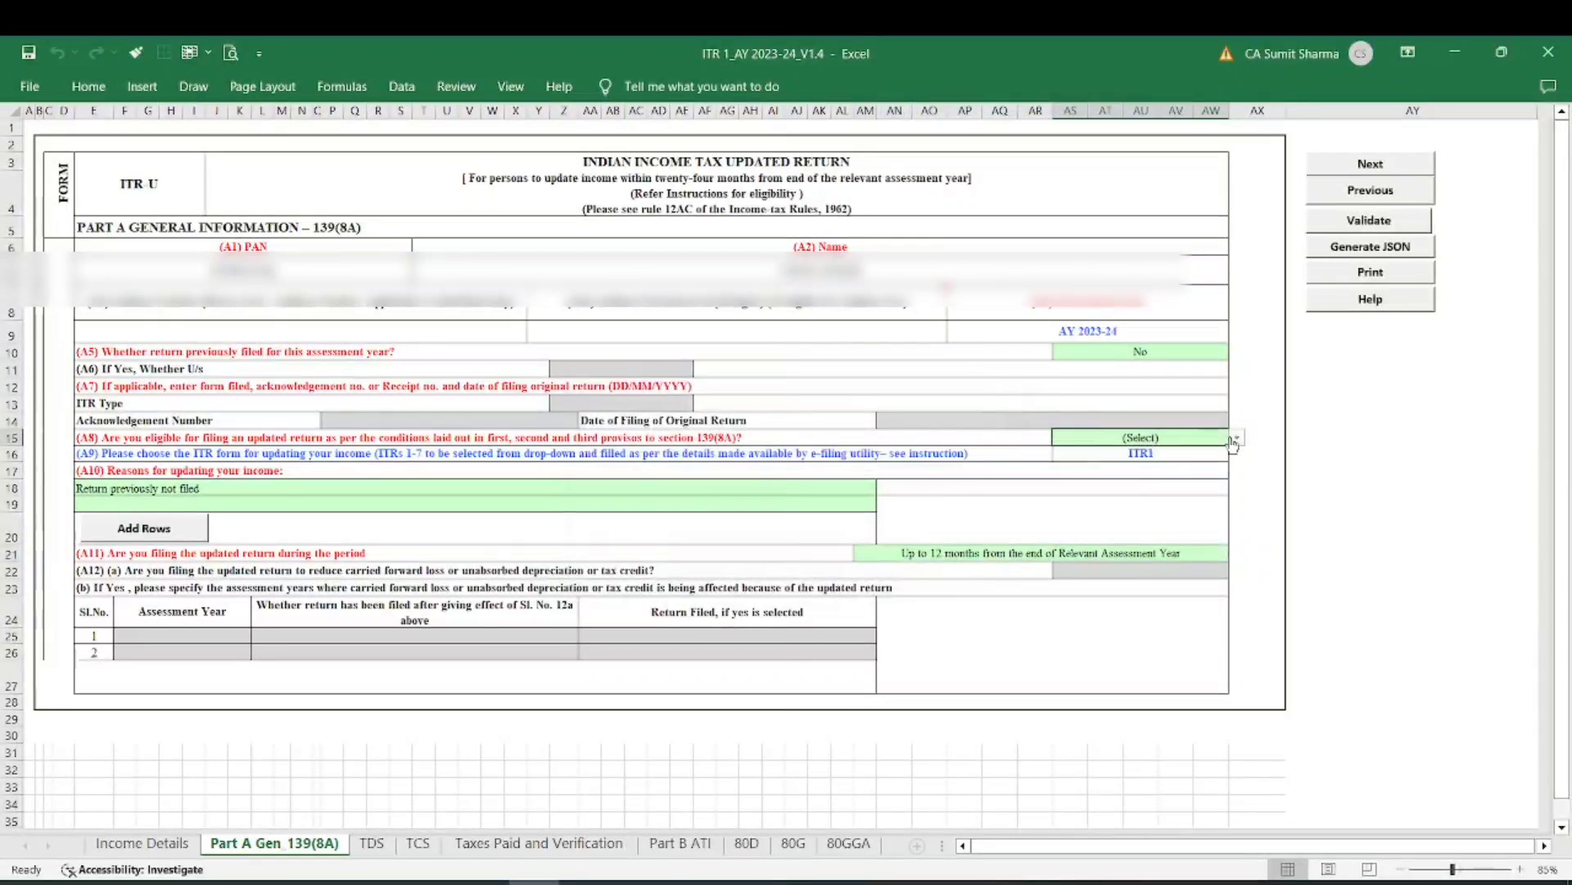
pyautogui.click(1237, 440)
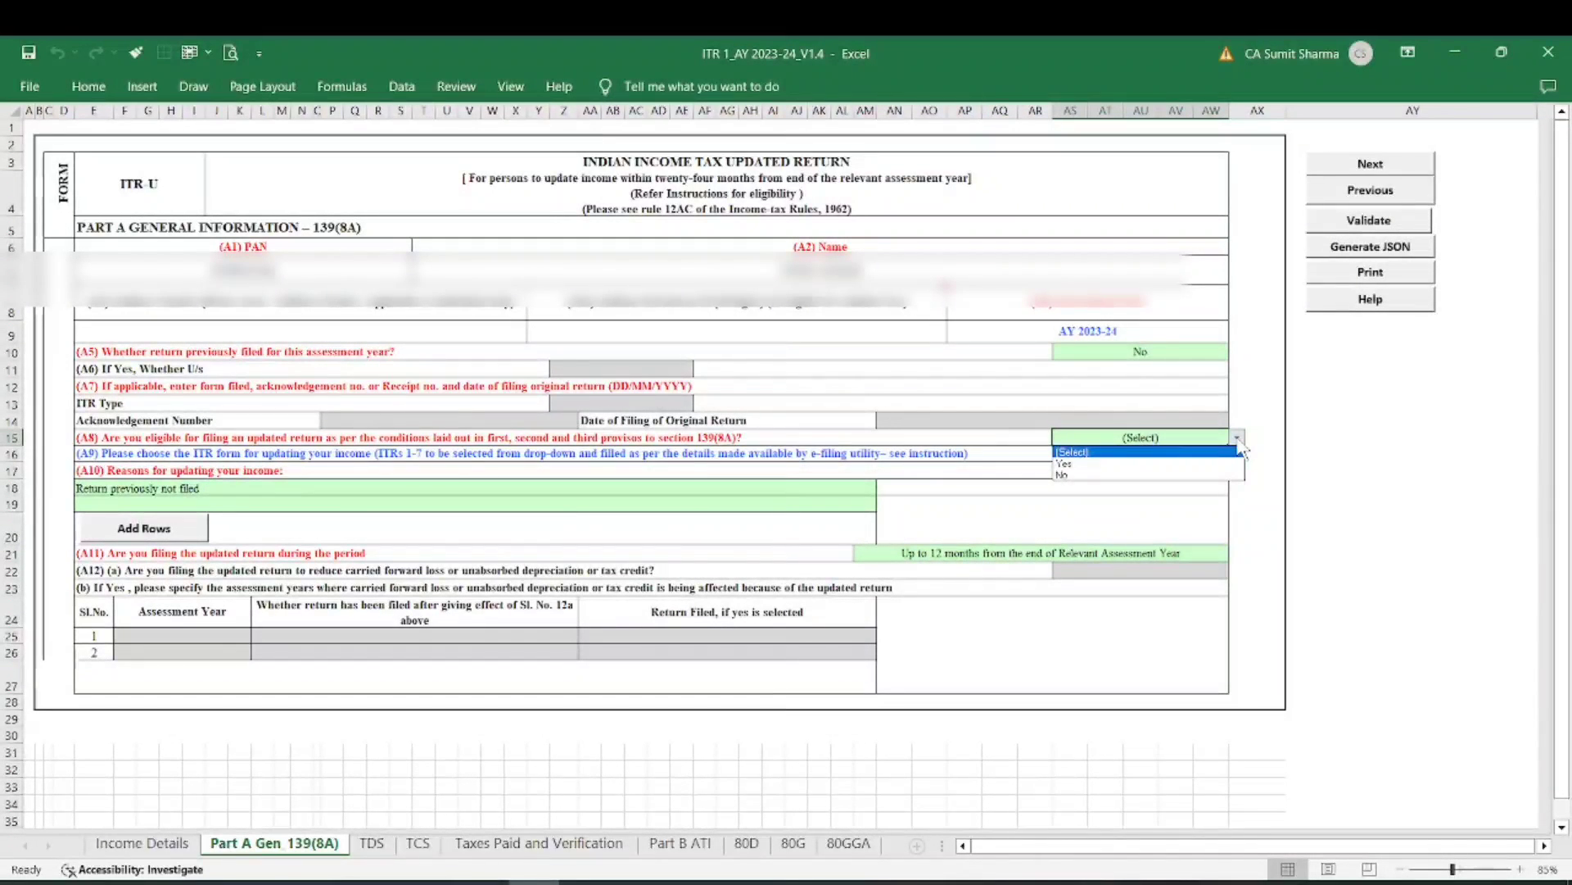
pyautogui.click(1122, 464)
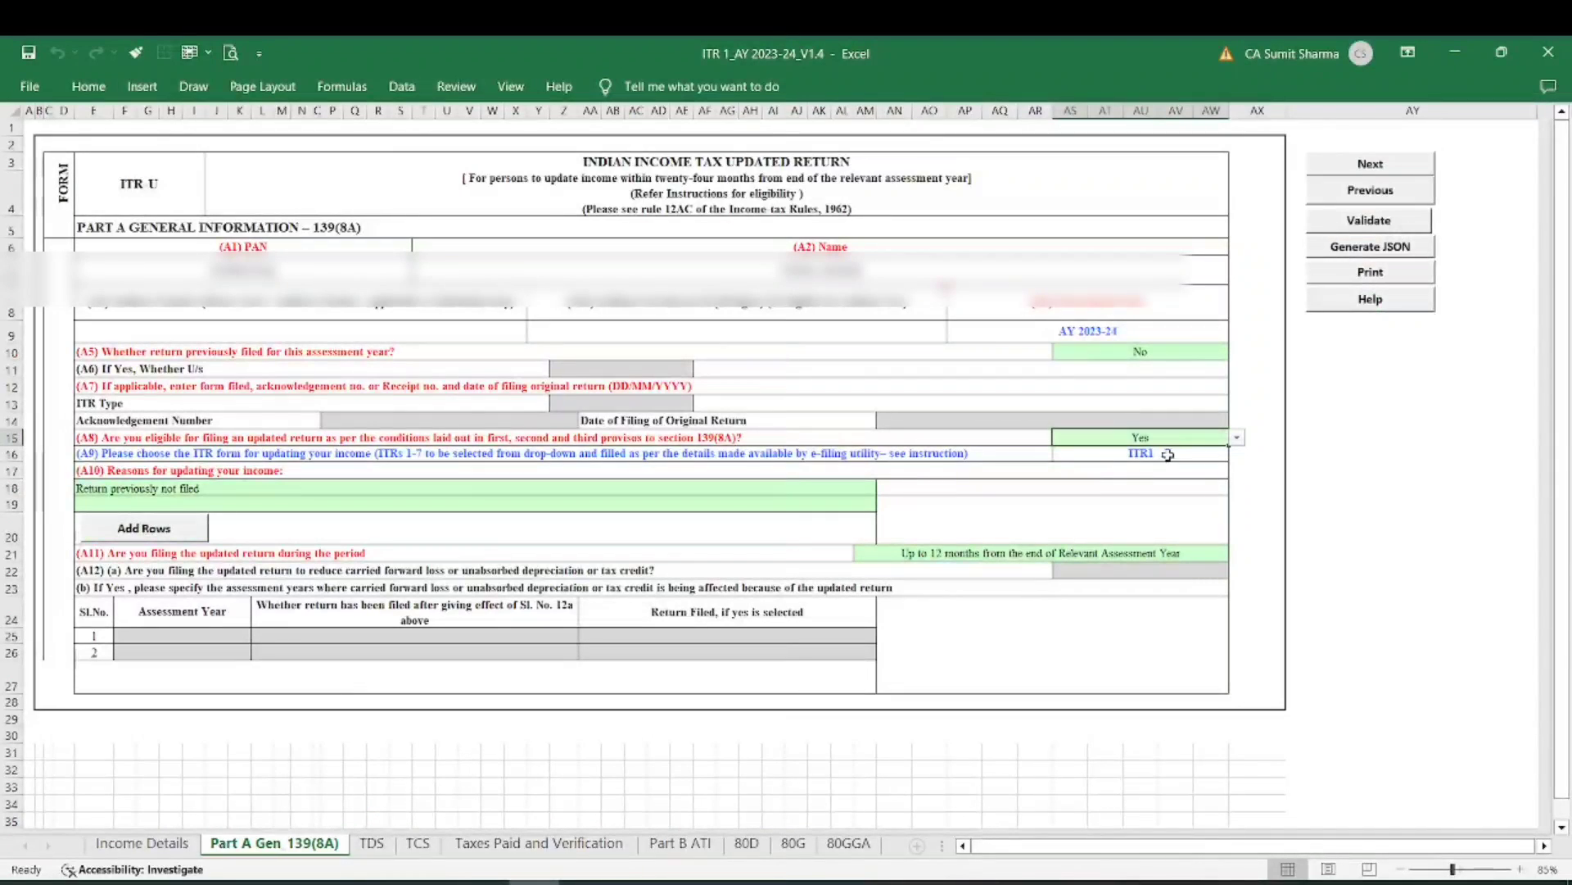
pyautogui.click(1375, 220)
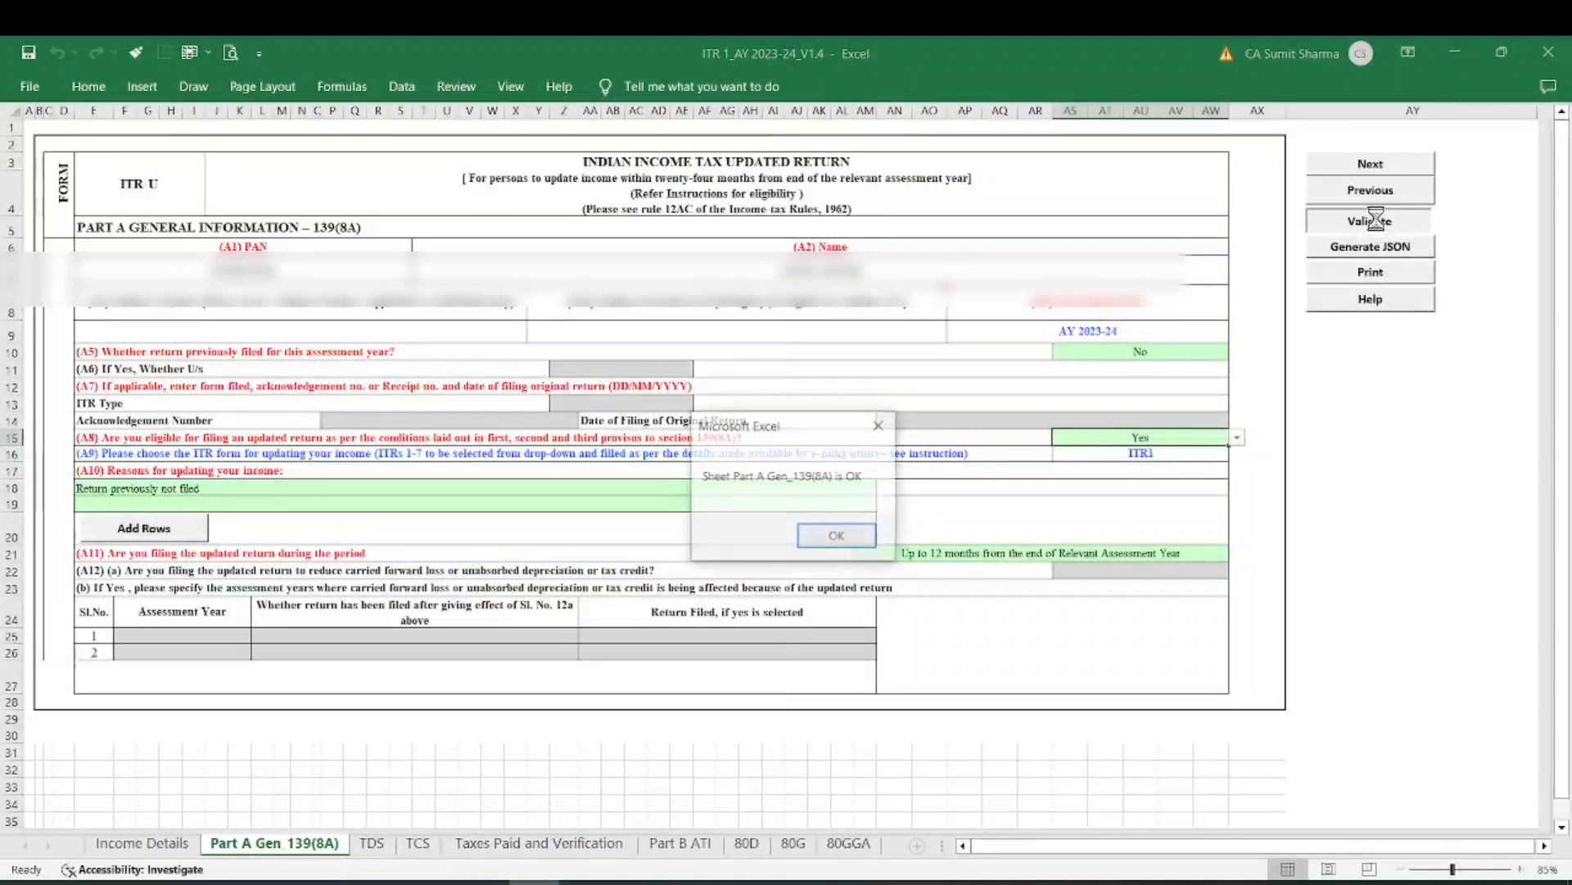
# - Open the TDS sheet and acknowledge its notices about disclosing tax payments under section 139(8A)
pyautogui.click(844, 535)
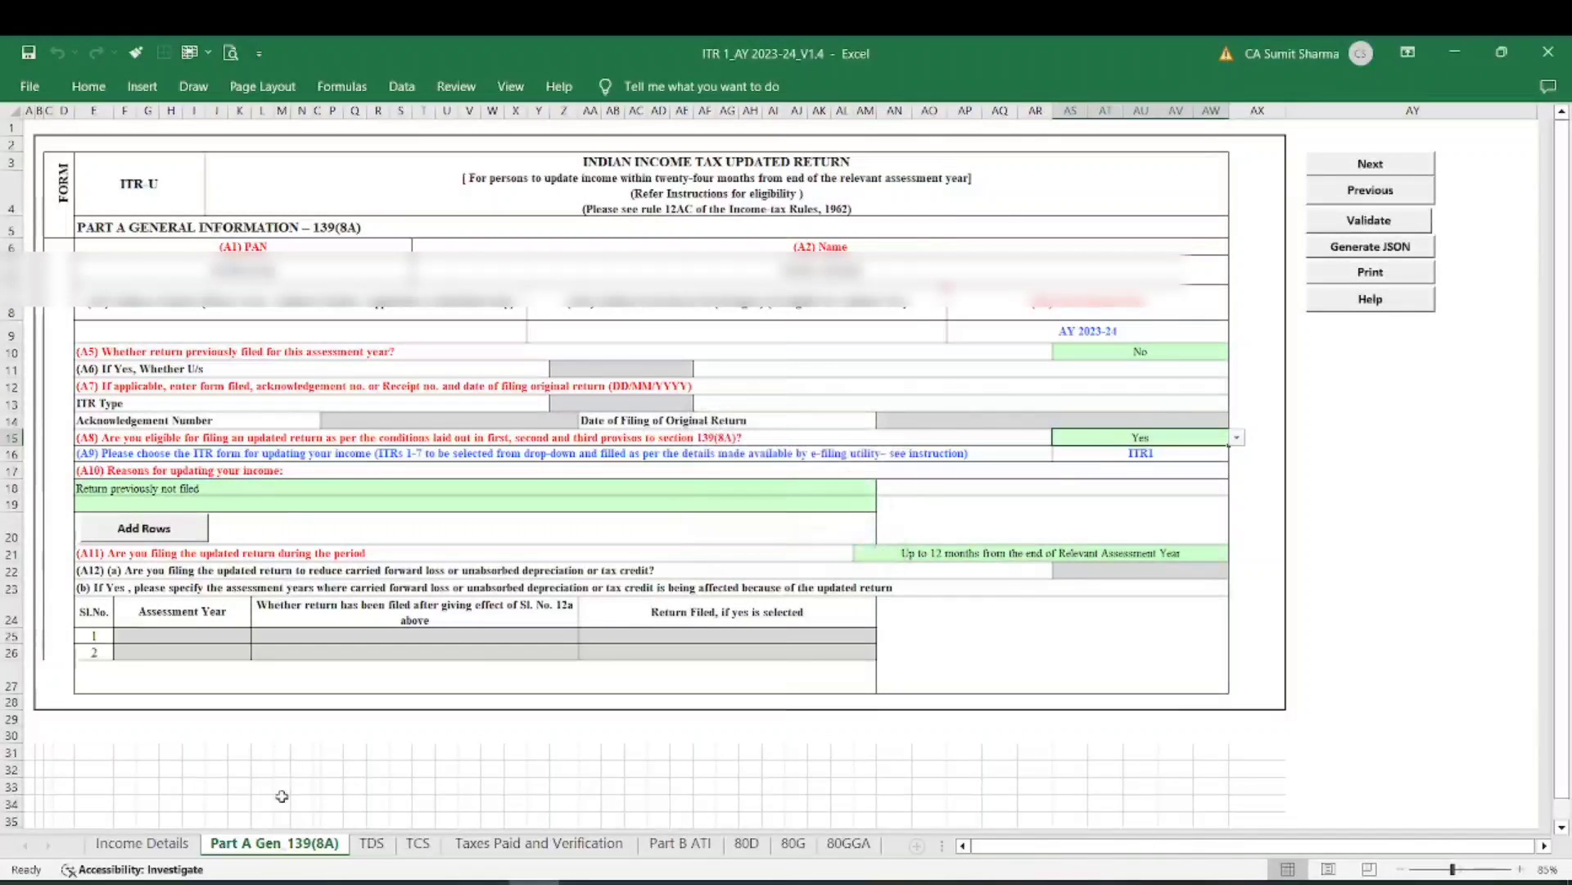
pyautogui.click(370, 844)
pyautogui.click(762, 524)
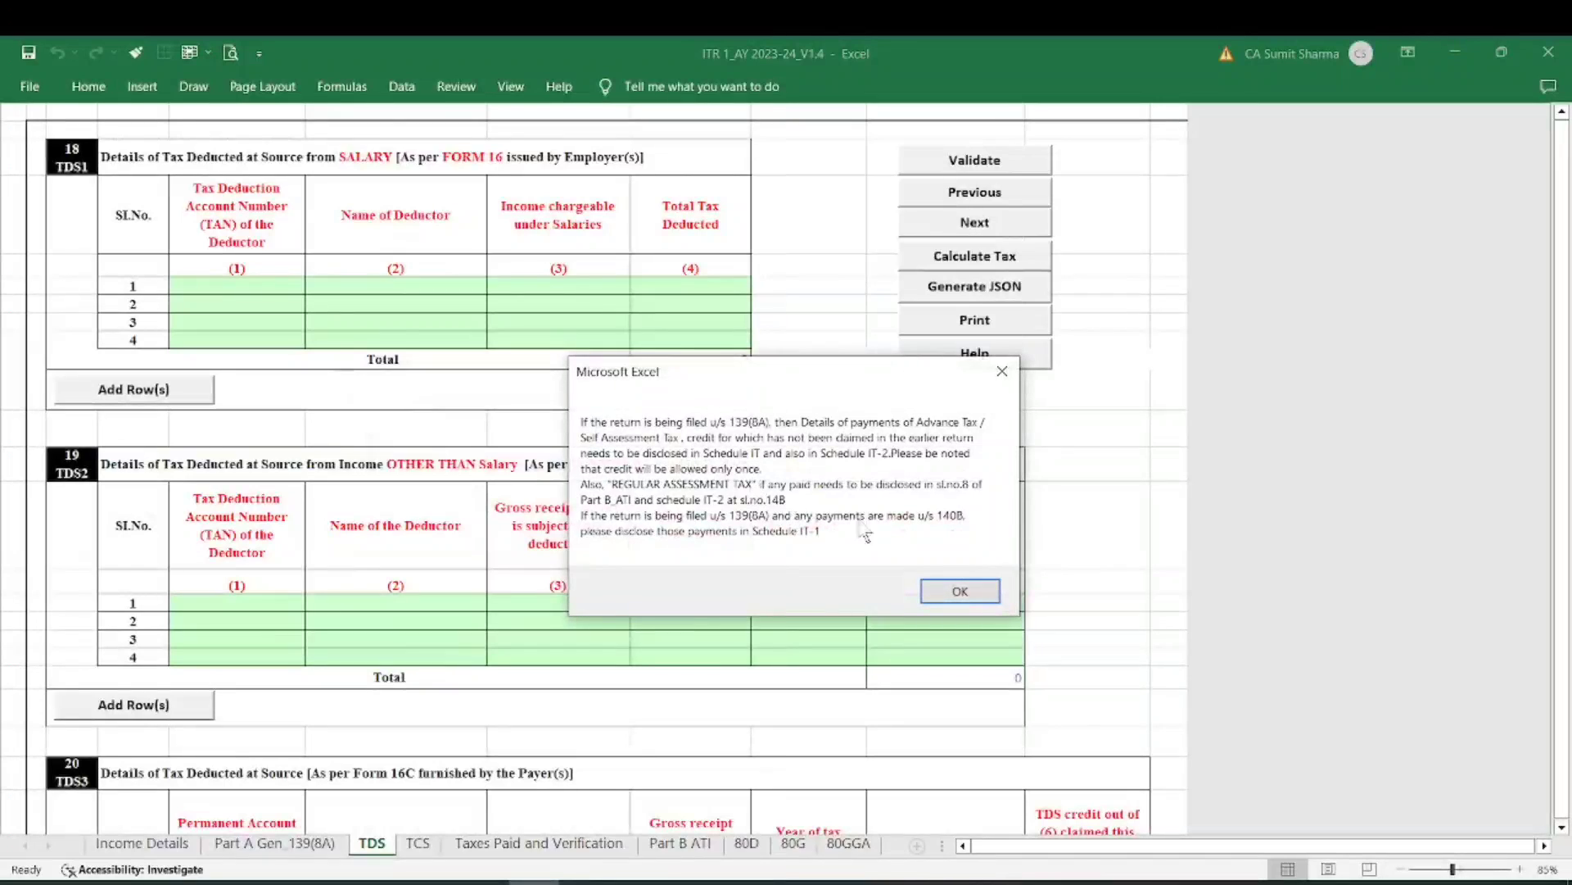
pyautogui.click(942, 588)
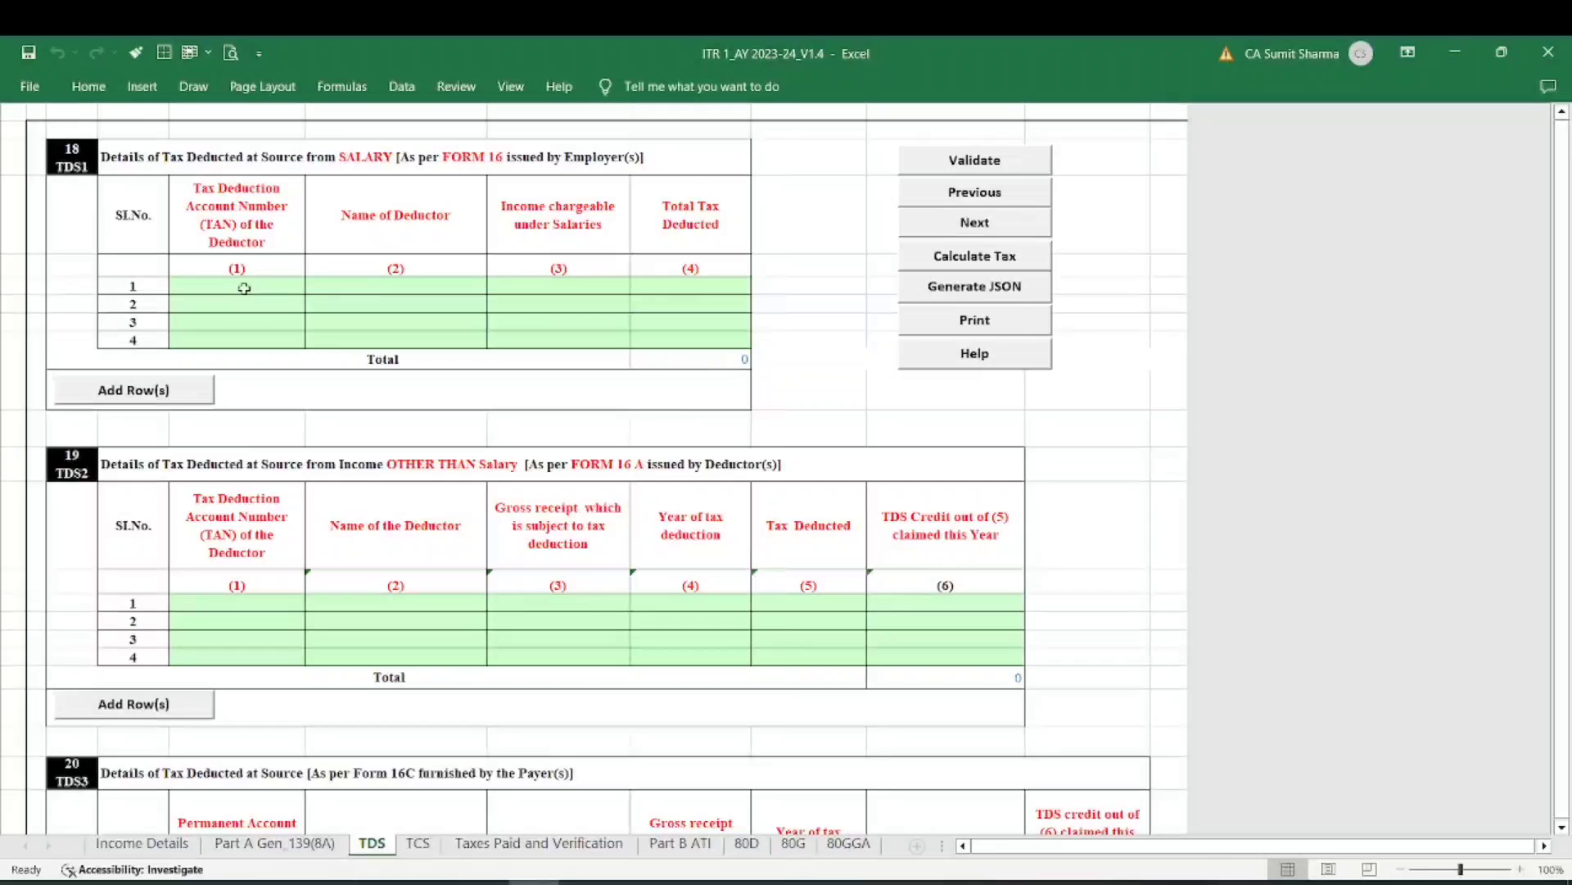
# - Review the TDS1, TDS2 and TDS3 tables and the advance and self-assessment tax payment table on the TDS sheet
pyautogui.click(391, 286)
pyautogui.click(501, 300)
pyautogui.scroll(-4, 566, 352)
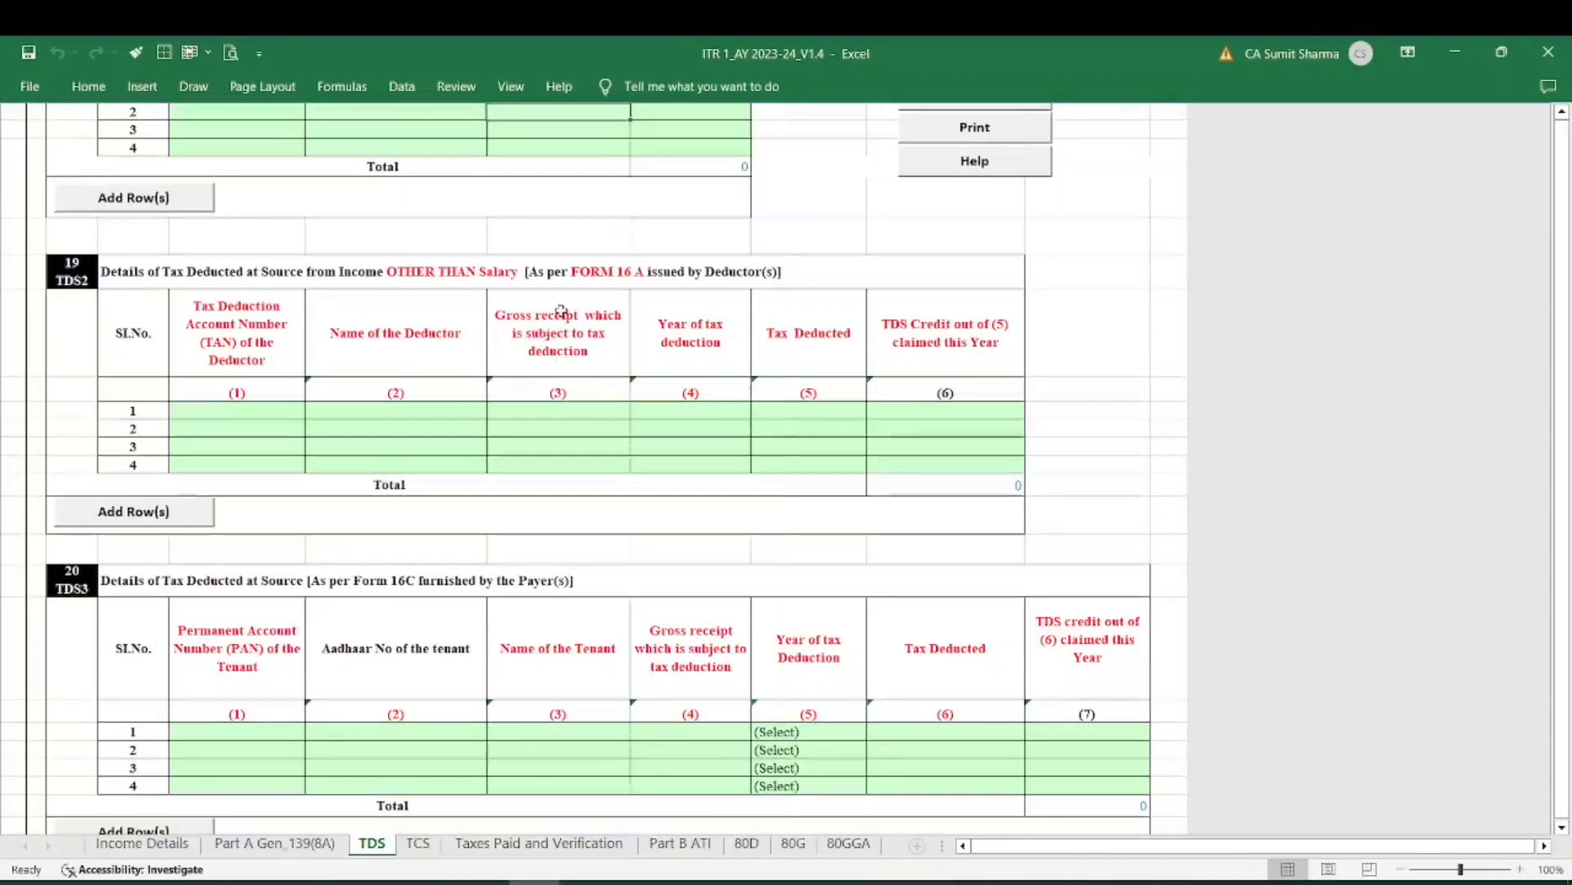
pyautogui.scroll(4, 610, 263)
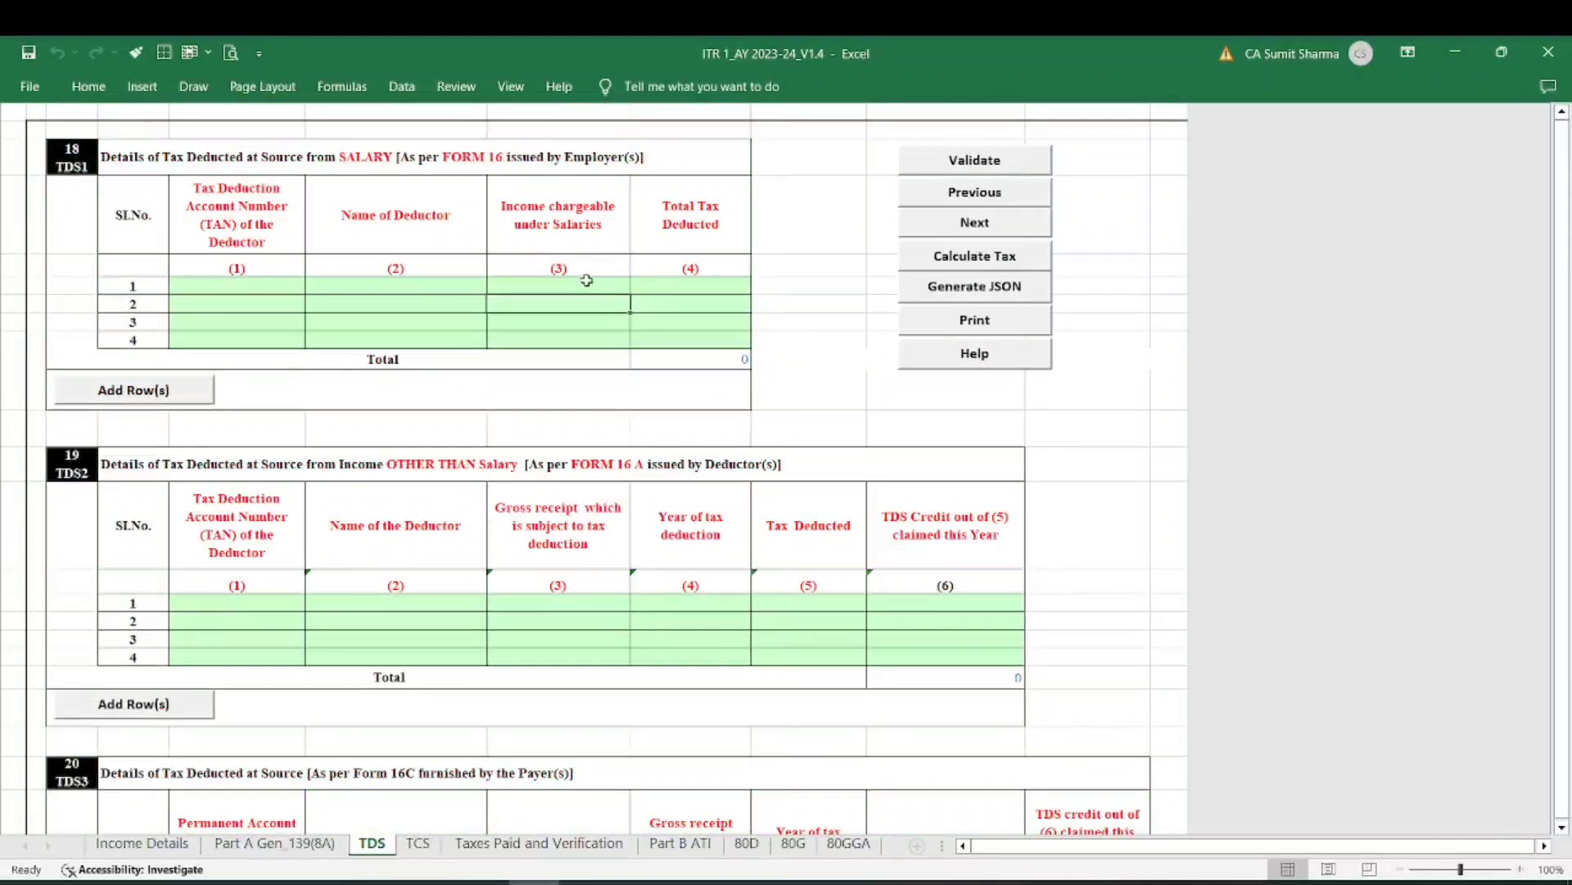
pyautogui.click(559, 281)
pyautogui.scroll(-4, 579, 562)
pyautogui.click(574, 443)
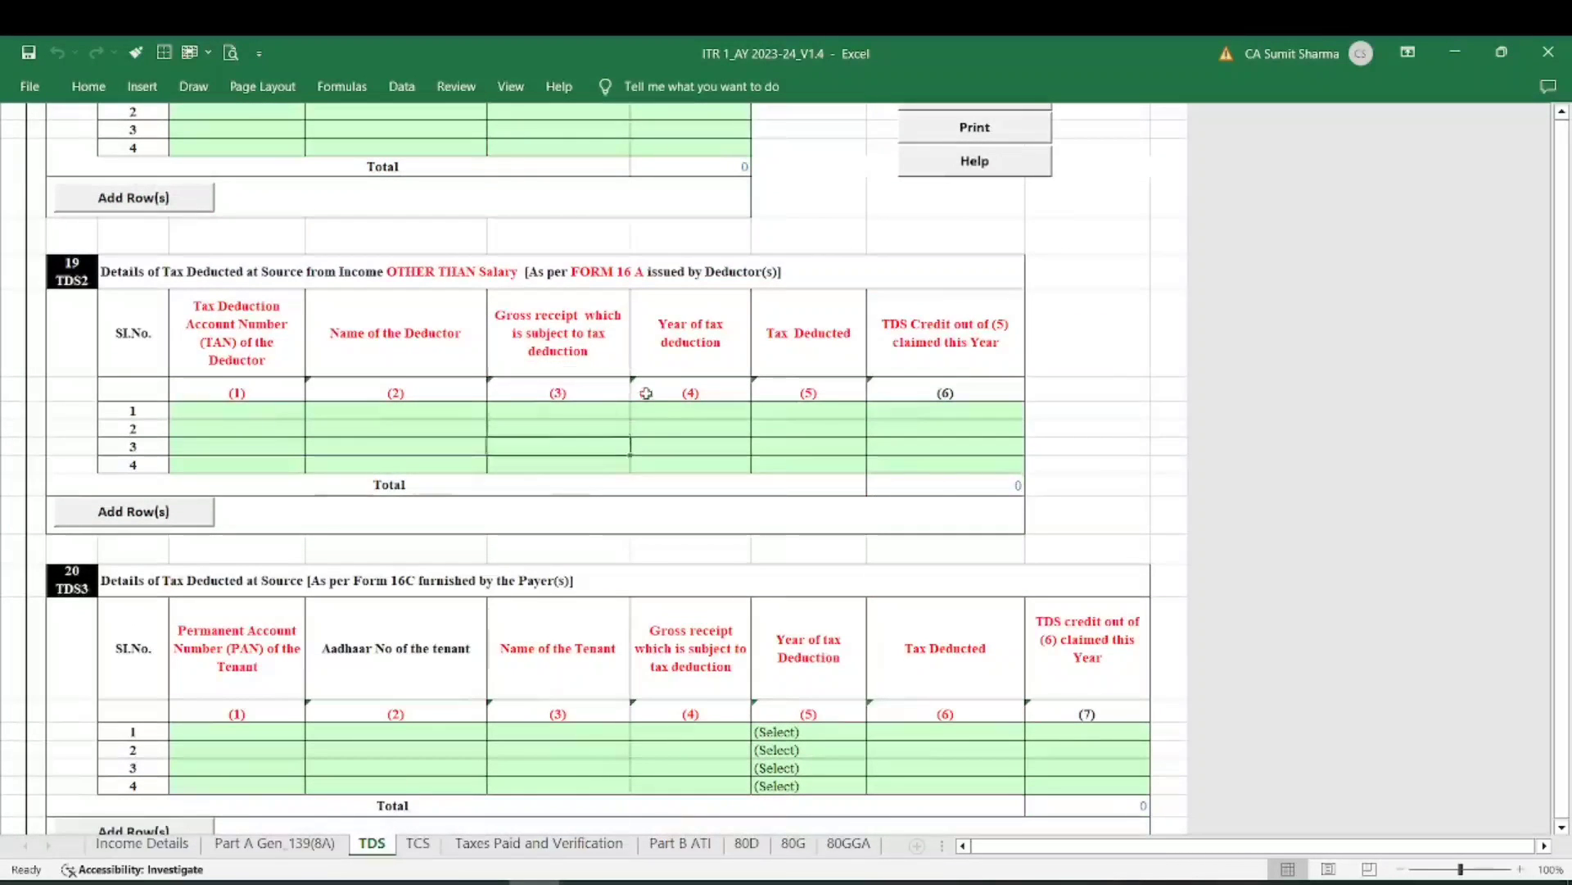
pyautogui.scroll(-5, 574, 443)
pyautogui.scroll(-3, 532, 475)
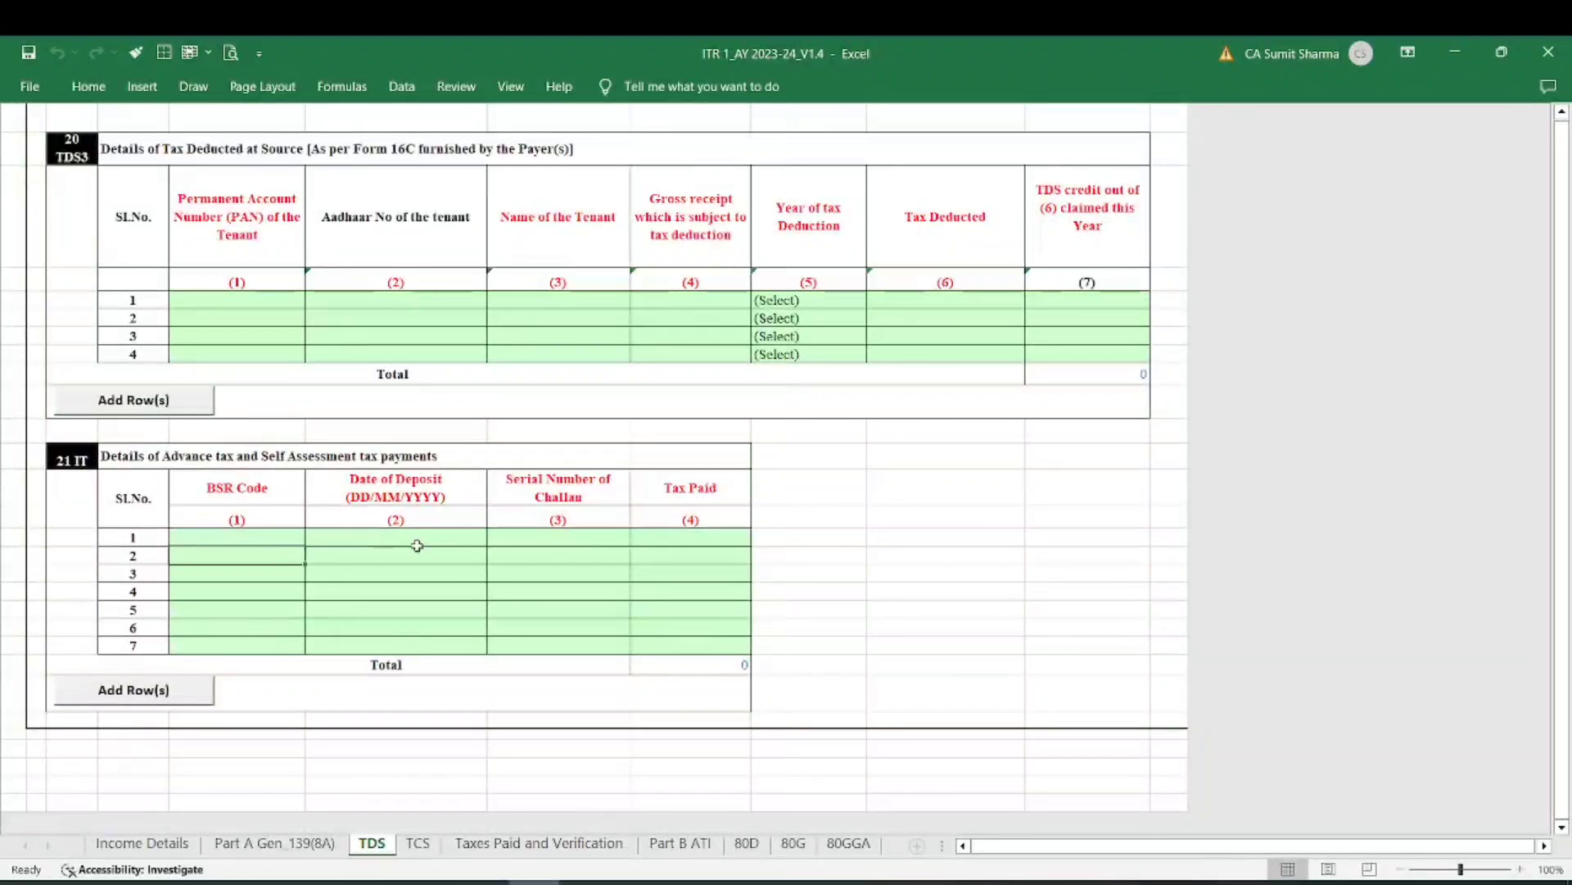
pyautogui.scroll(10, 606, 597)
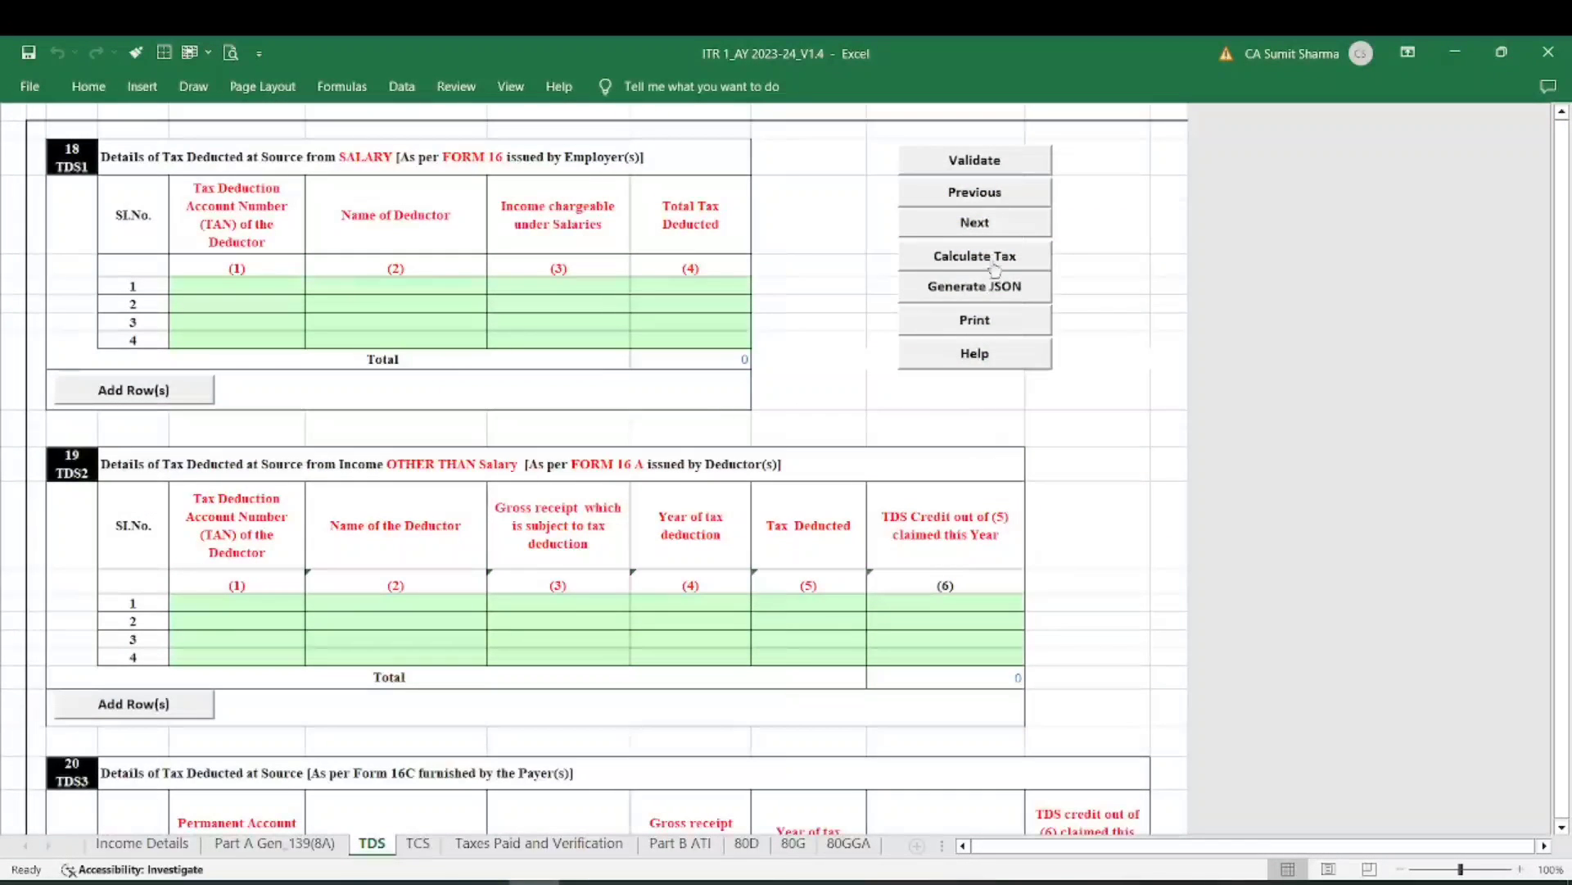
# - Validate the TDS sheet and the TCS sheet with their tables left empty
pyautogui.click(984, 168)
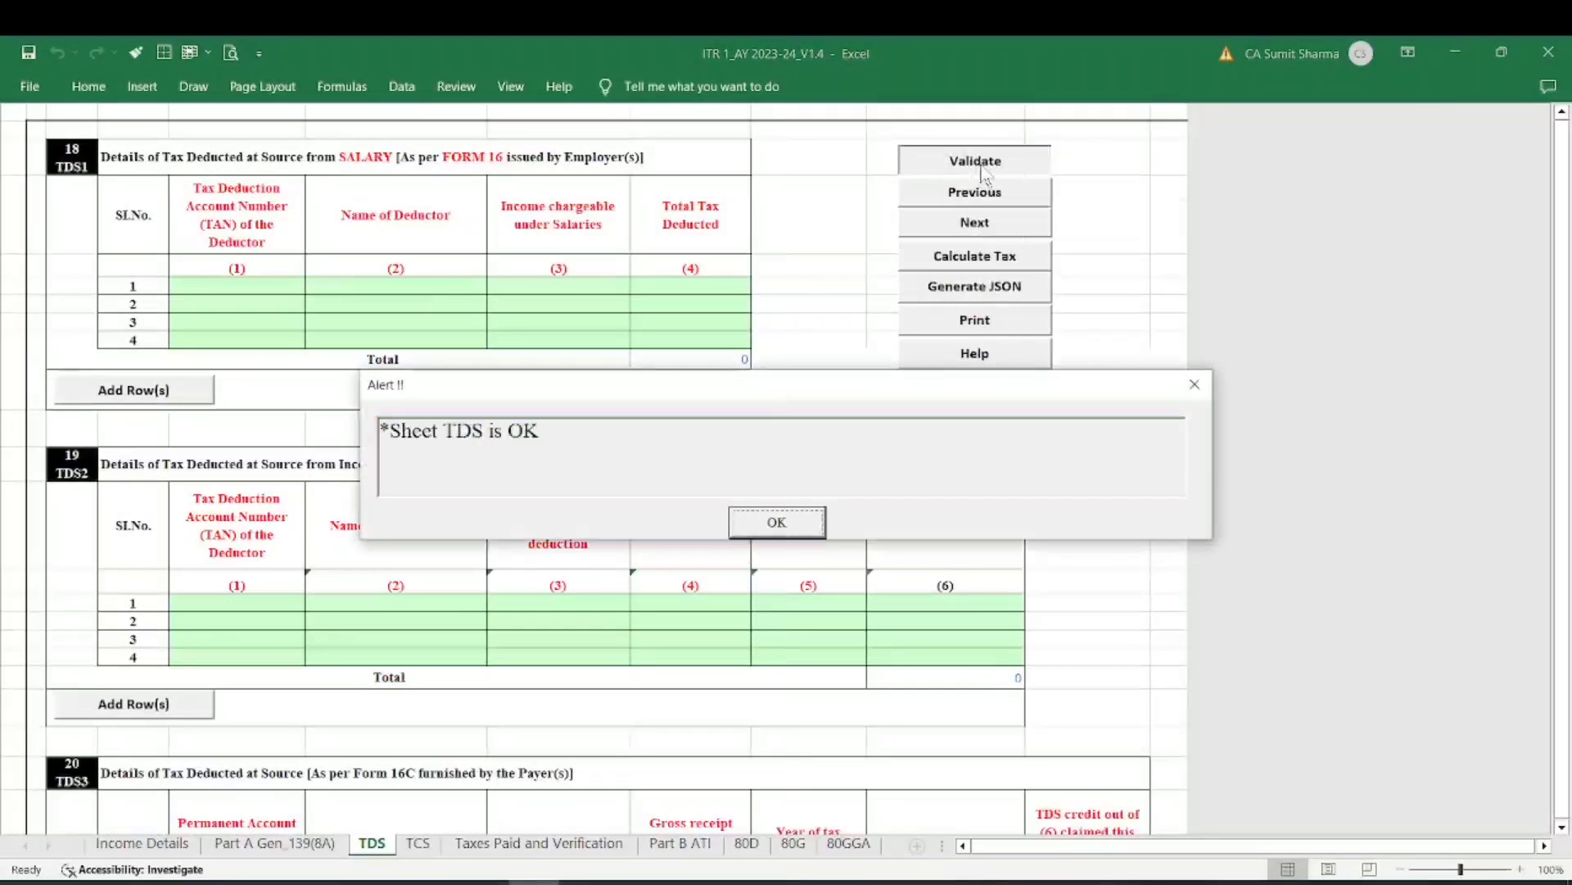
pyautogui.click(776, 524)
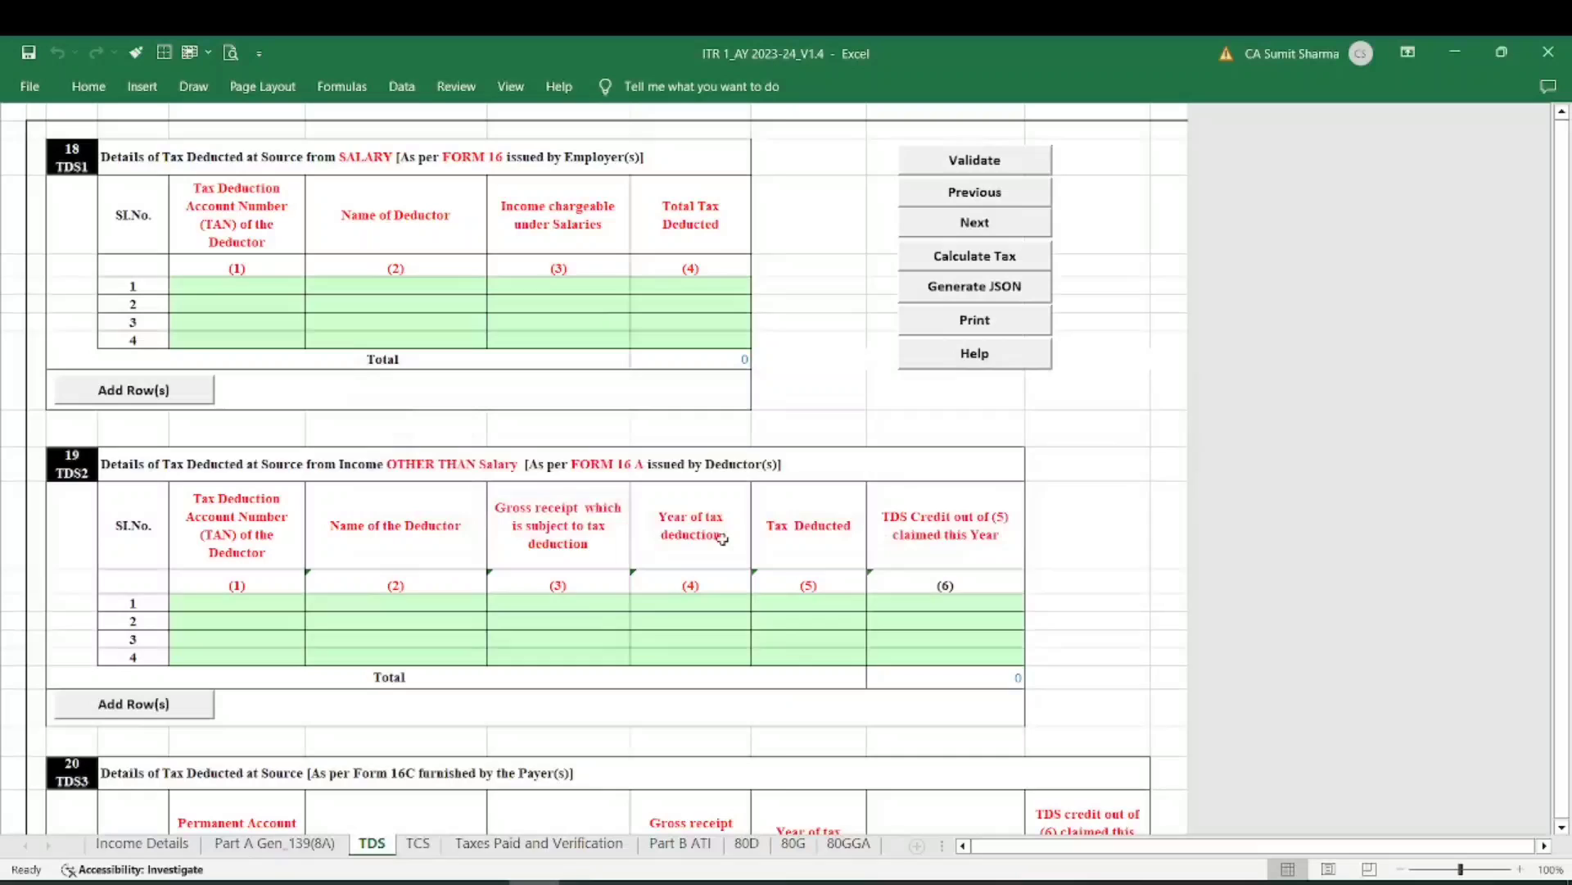
pyautogui.click(418, 842)
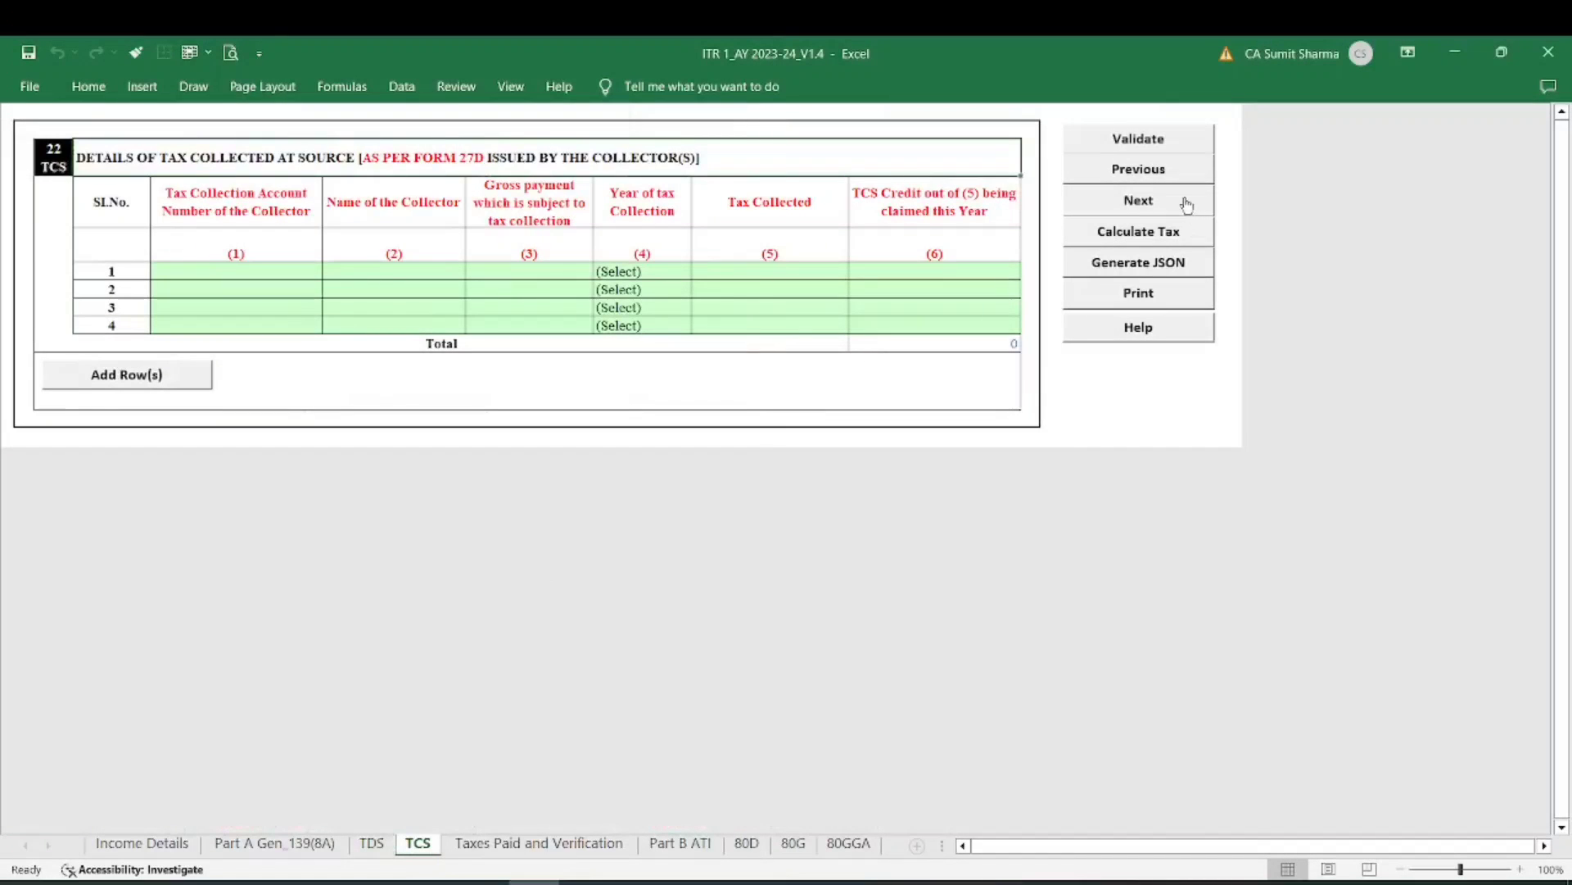
pyautogui.click(1141, 149)
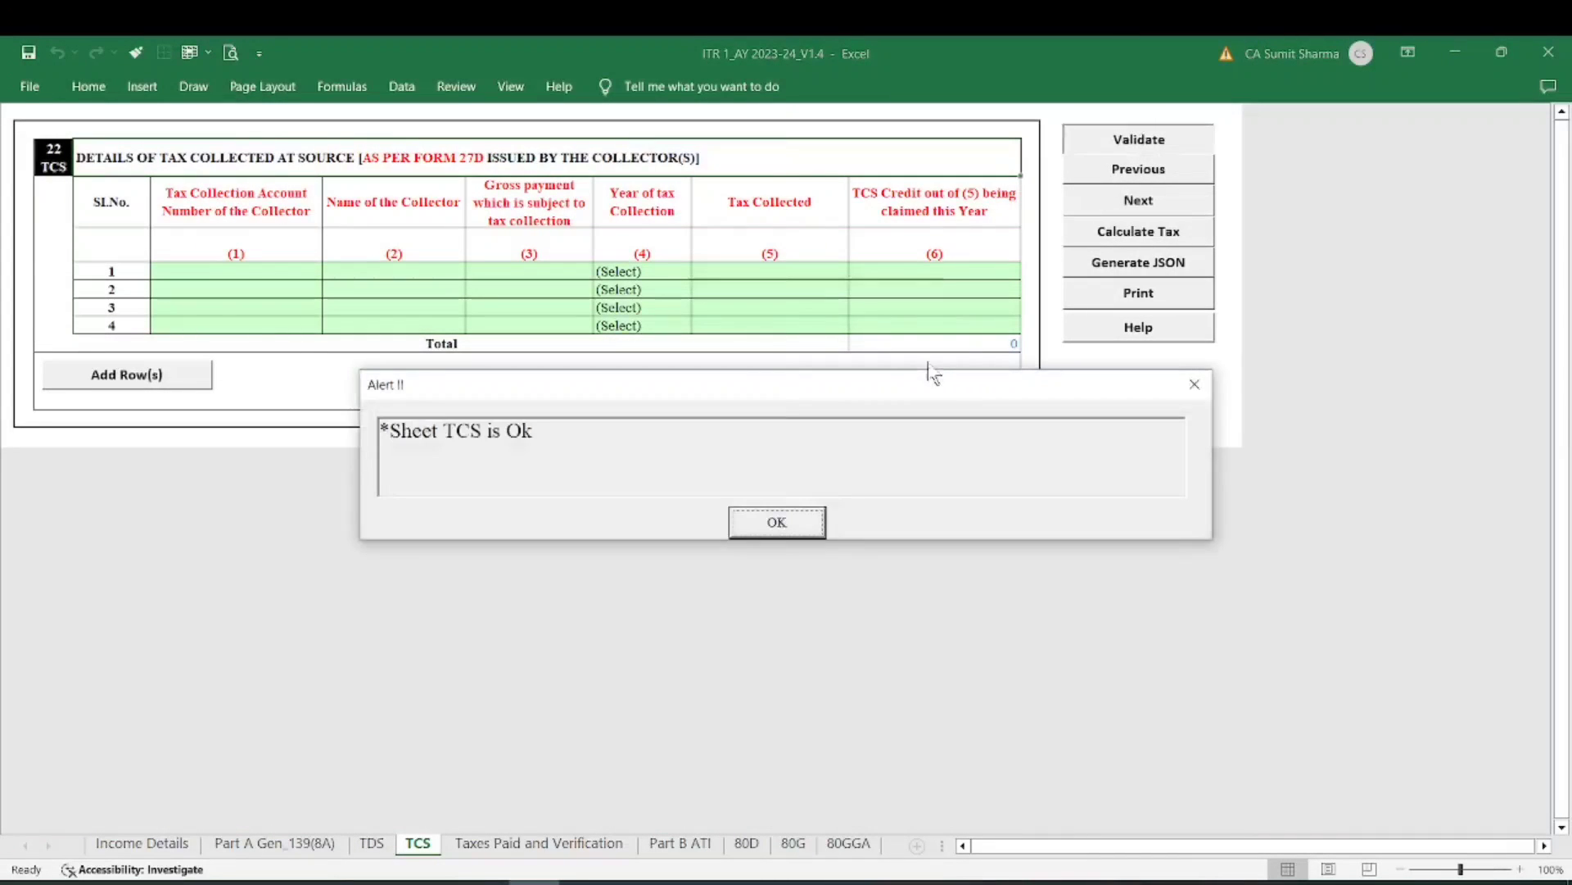
pyautogui.click(776, 523)
# - Check the taxes paid, bank account and verification details on the Taxes Paid and Verification sheet and validate it
pyautogui.click(516, 844)
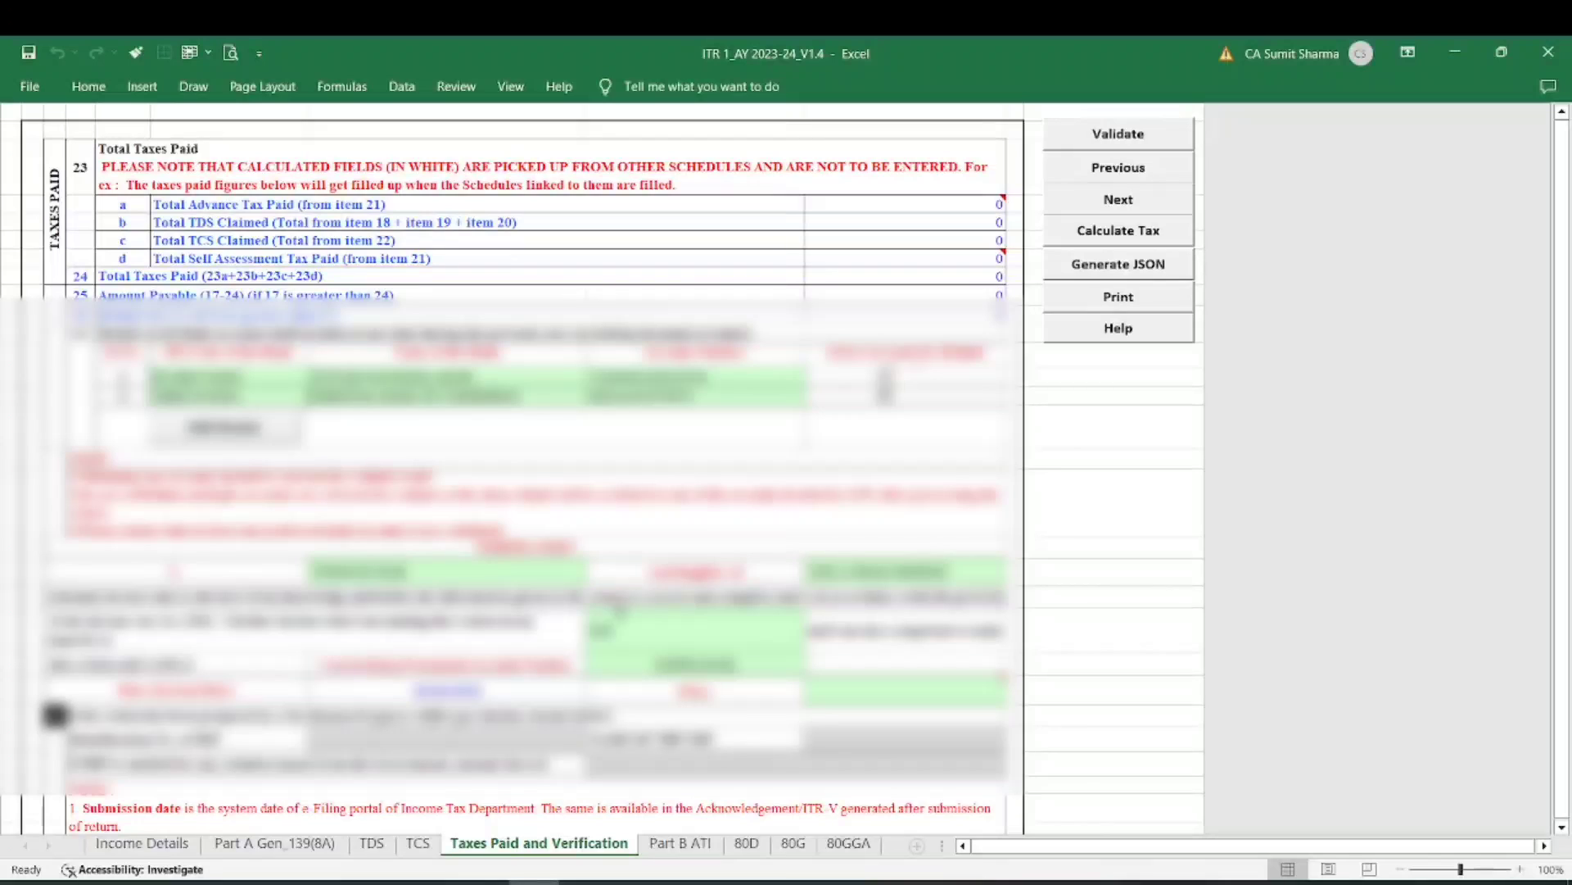
pyautogui.scroll(-6, 602, 467)
pyautogui.scroll(5, 697, 538)
pyautogui.scroll(-3, 697, 540)
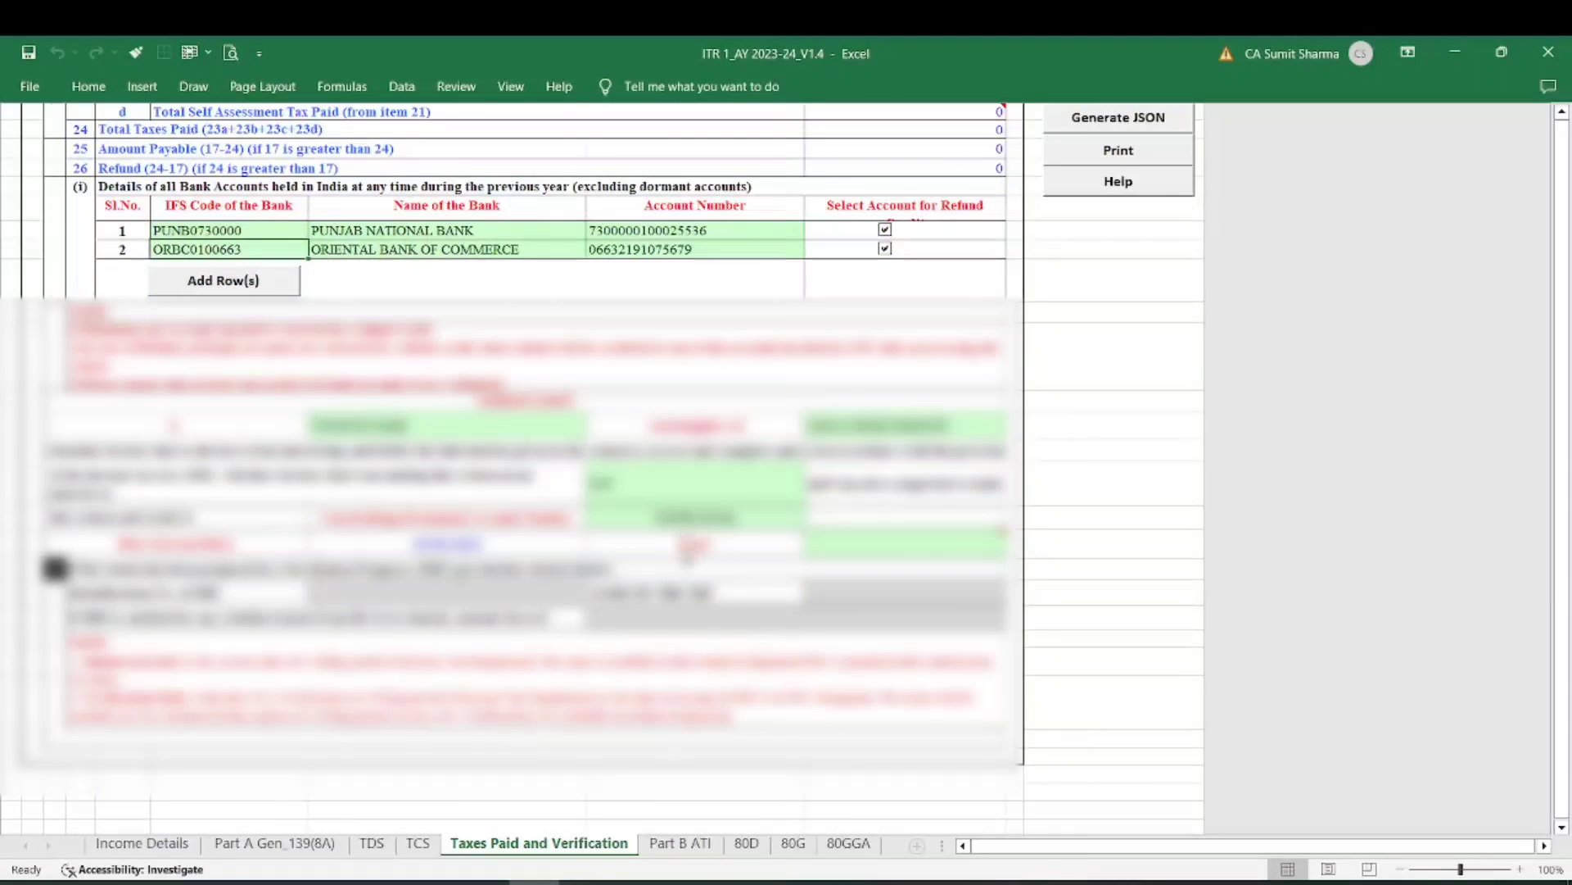
pyautogui.scroll(3, 721, 549)
pyautogui.click(1134, 136)
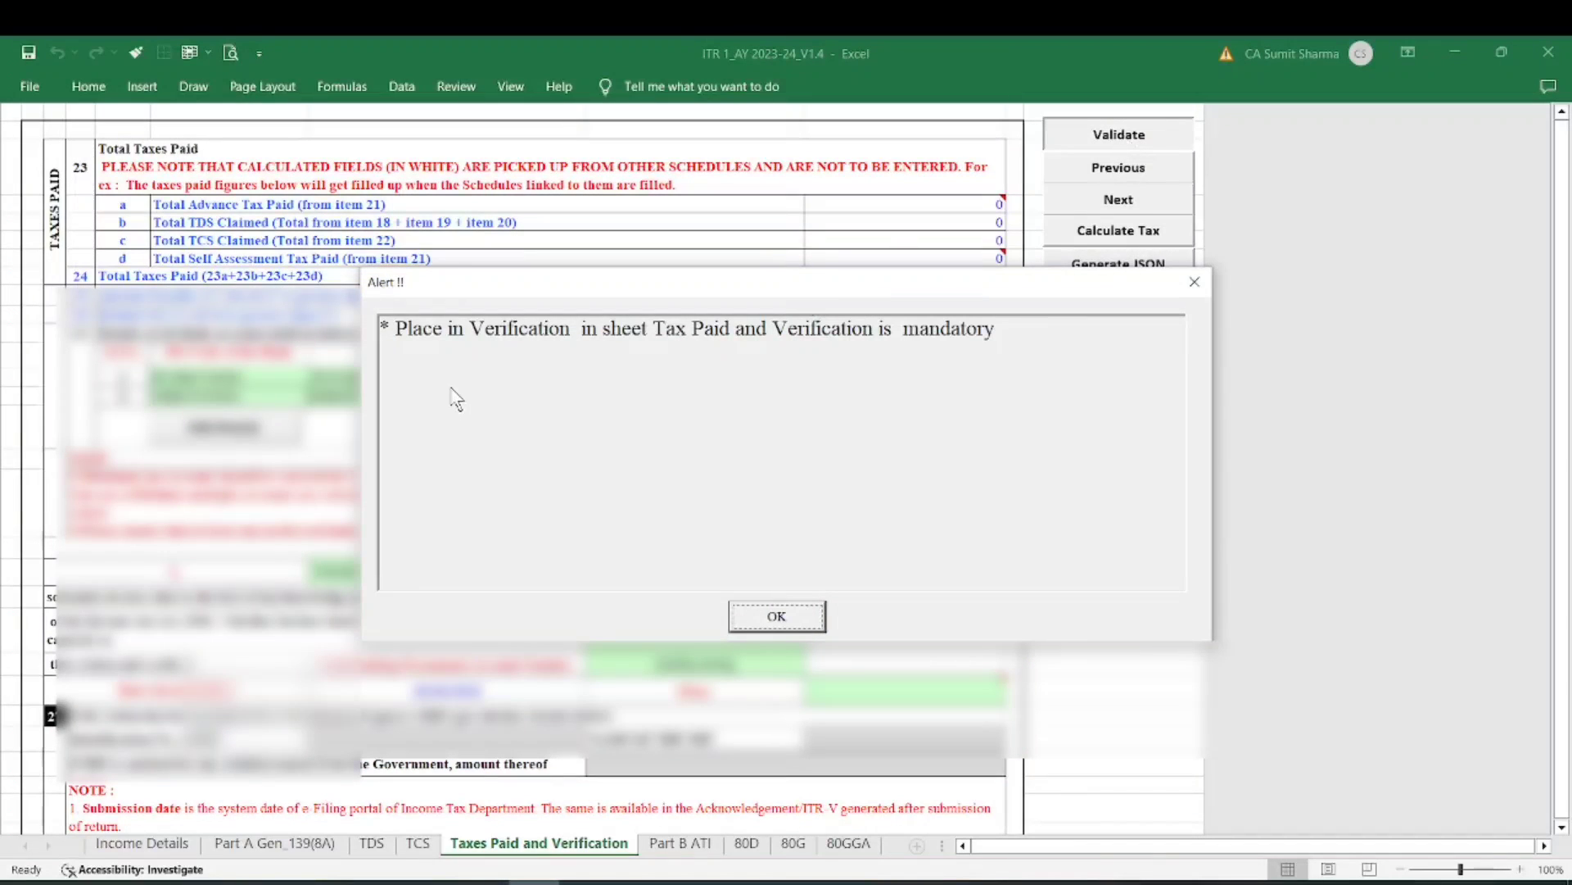
pyautogui.click(774, 616)
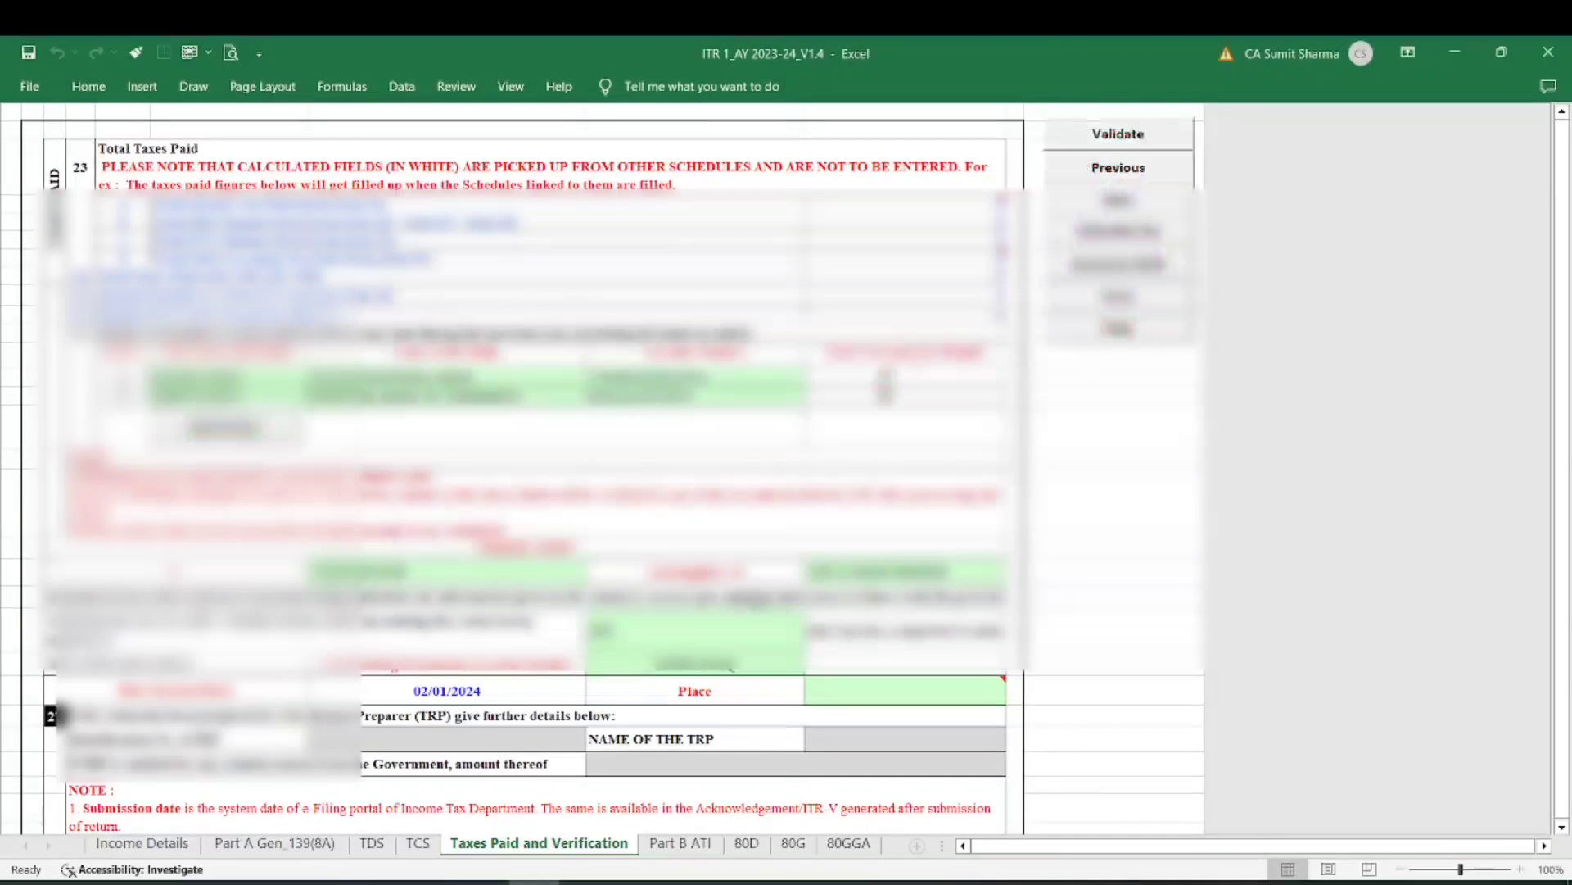
# - Enter NEW DELHI as the Place in the verification section and validate the sheet again
pyautogui.click(822, 698)
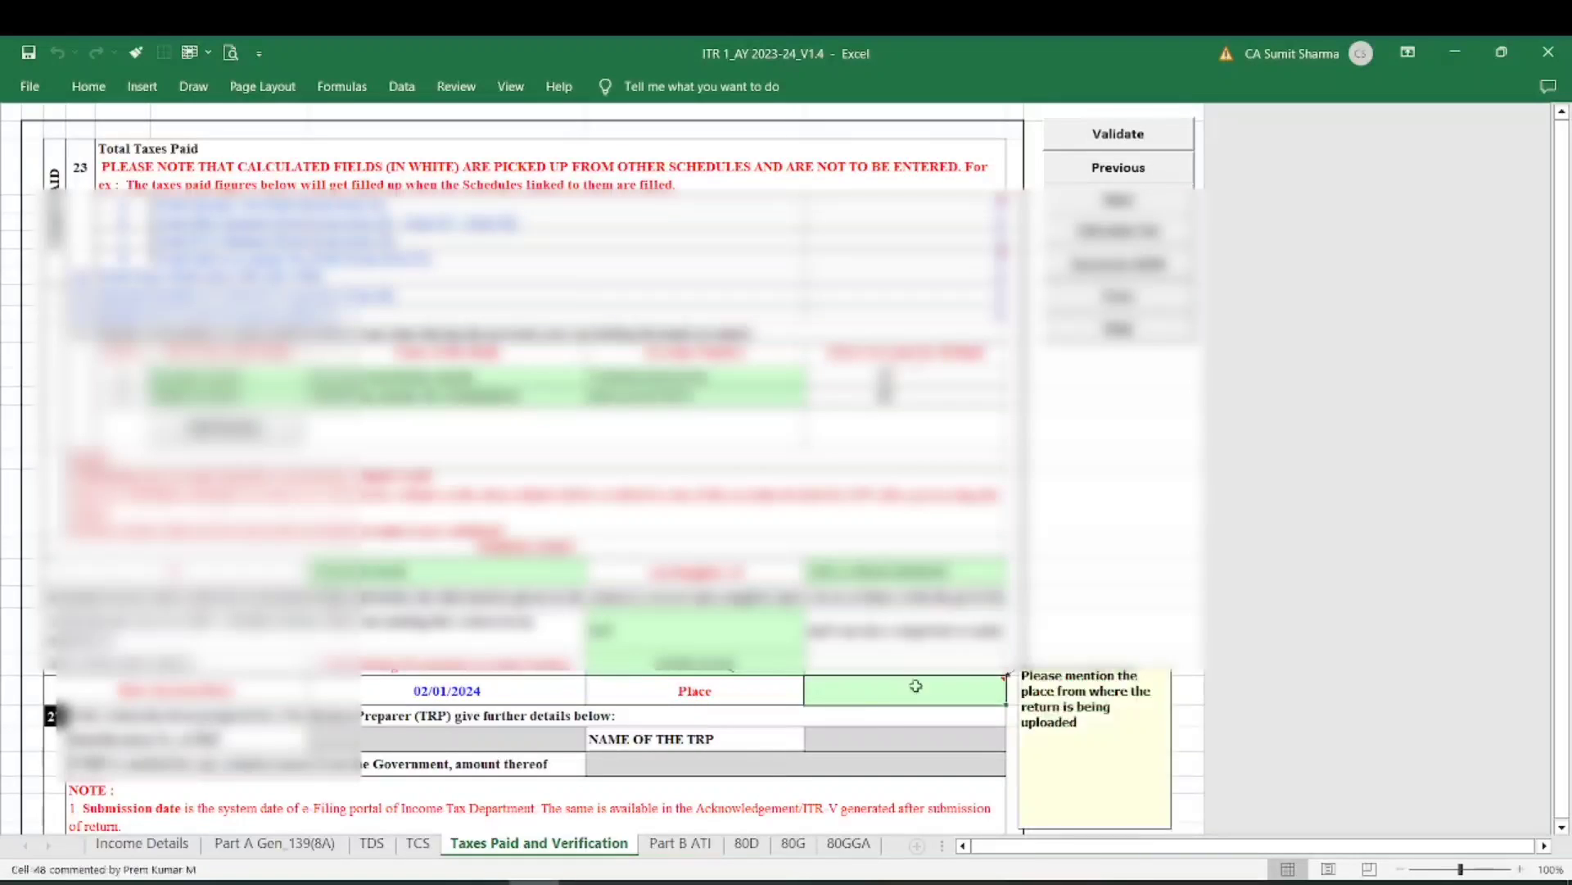
pyautogui.write('r')
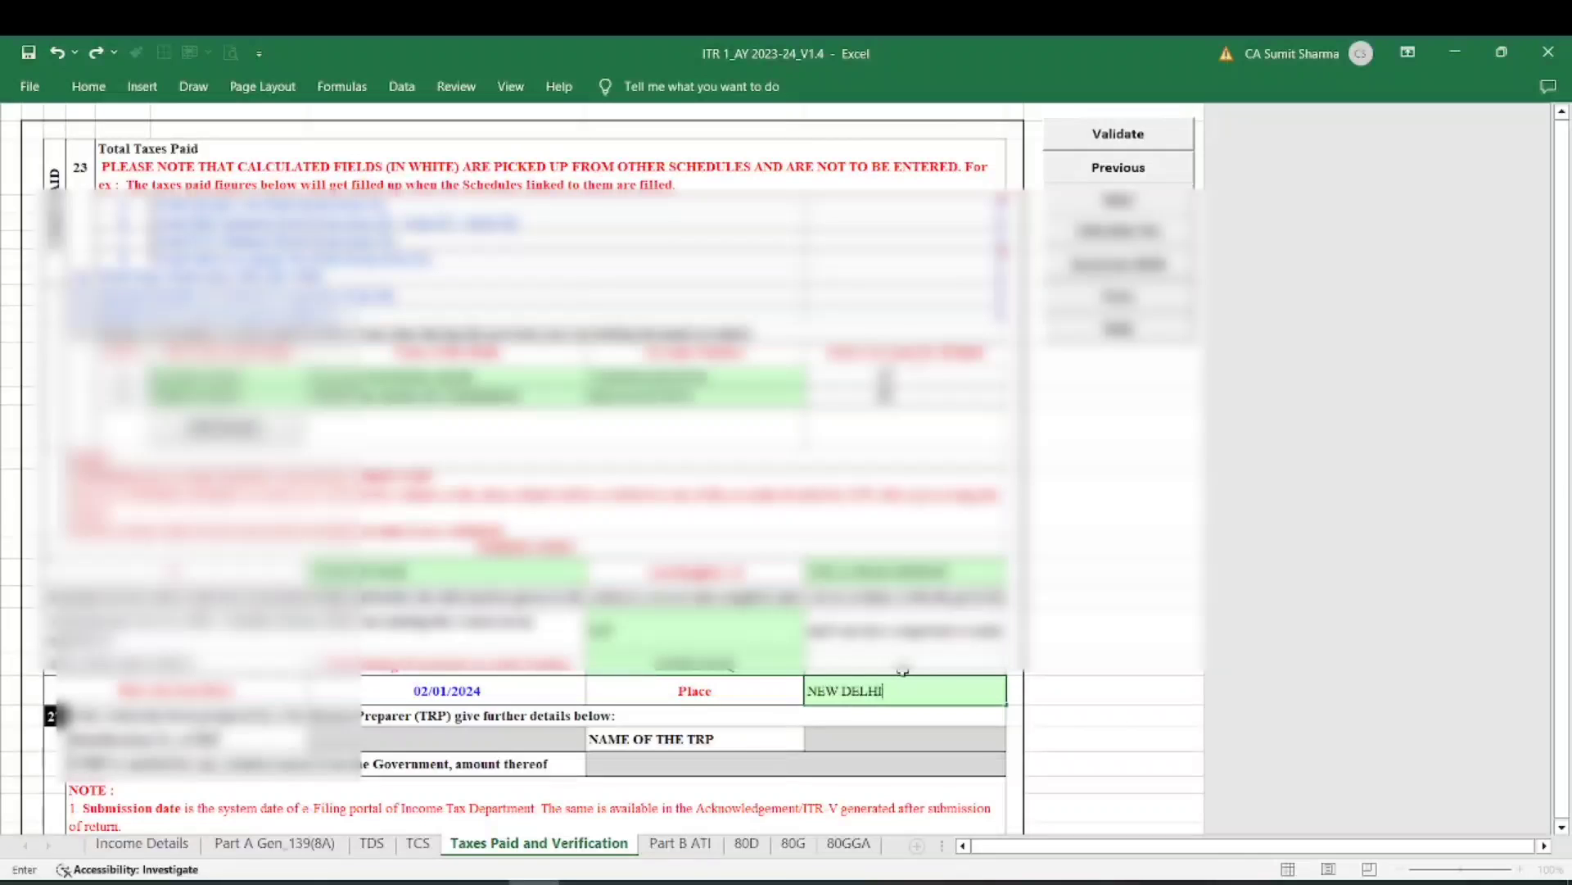
pyautogui.click(1154, 133)
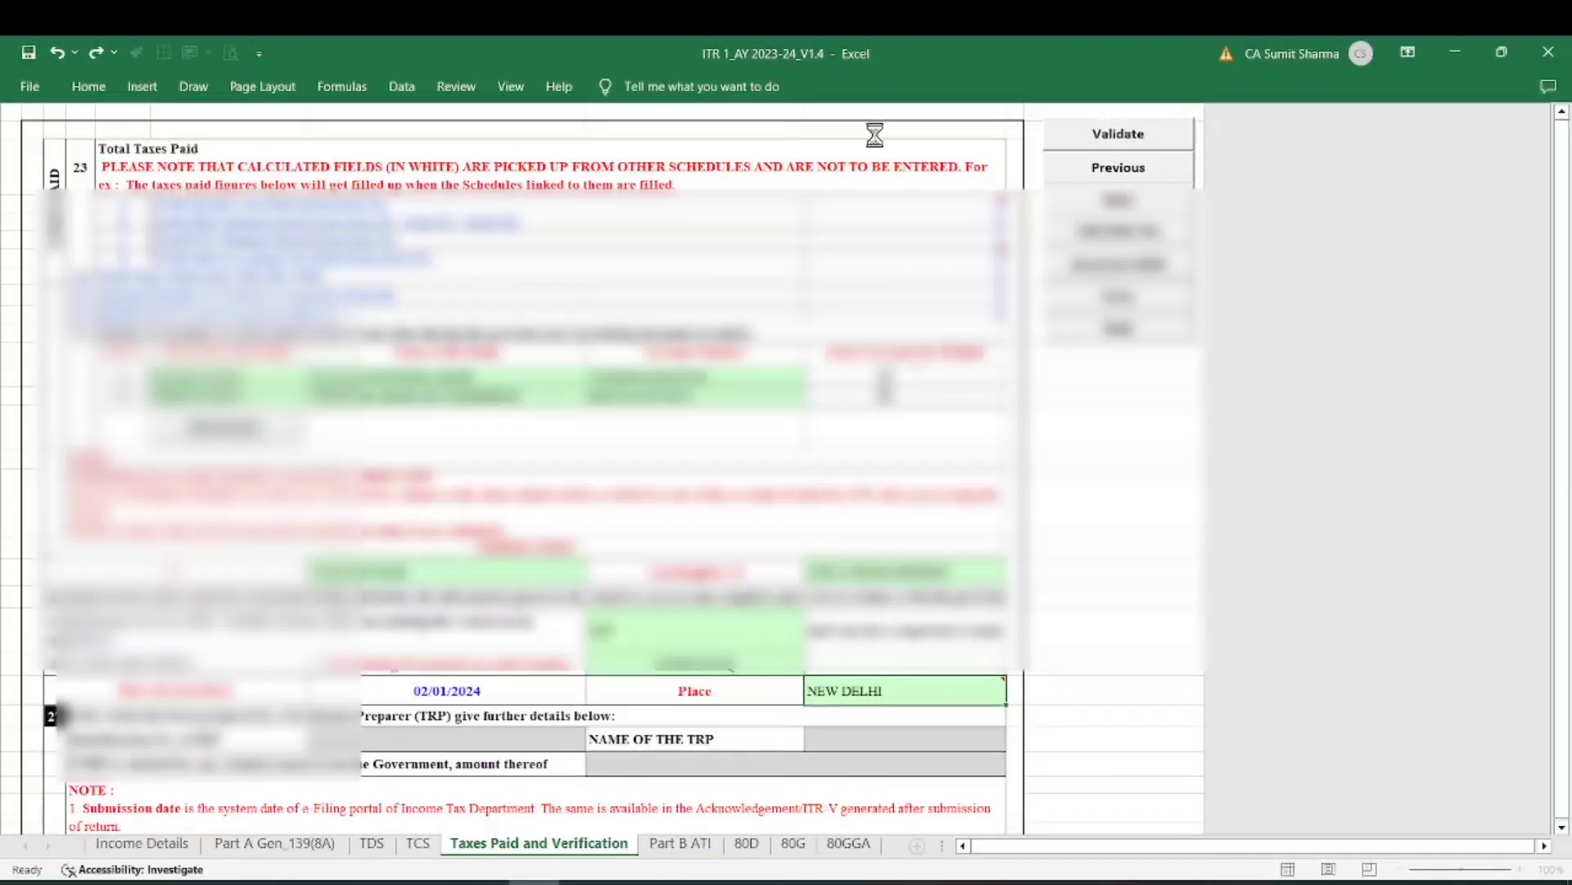
pyautogui.click(762, 528)
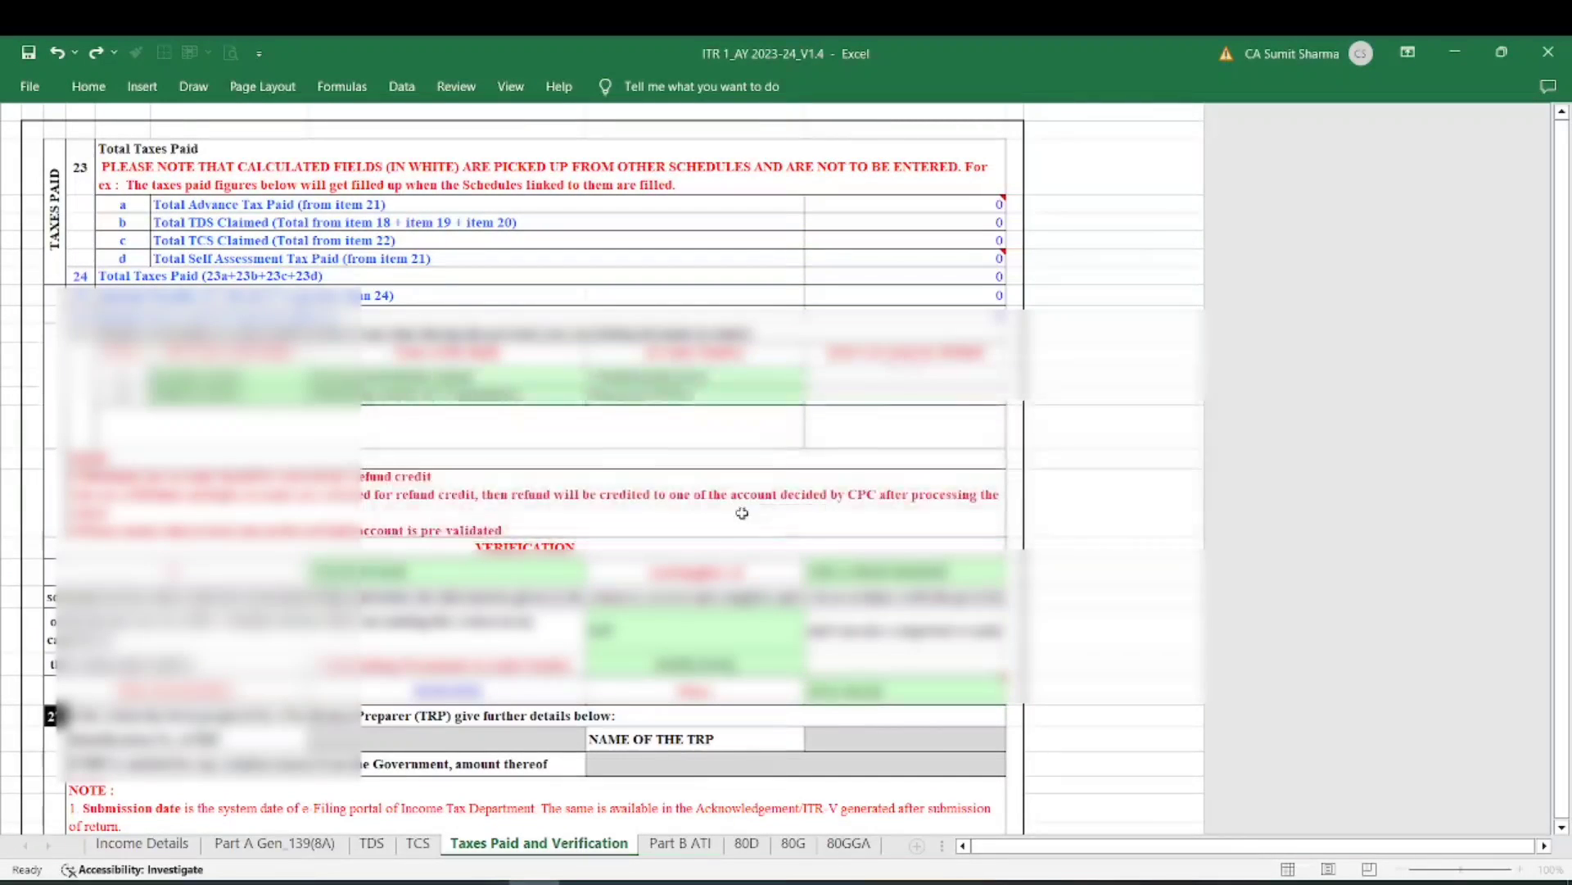
# - Review the updated income and tax computation on the Part B ATI sheet and validate it
pyautogui.click(678, 845)
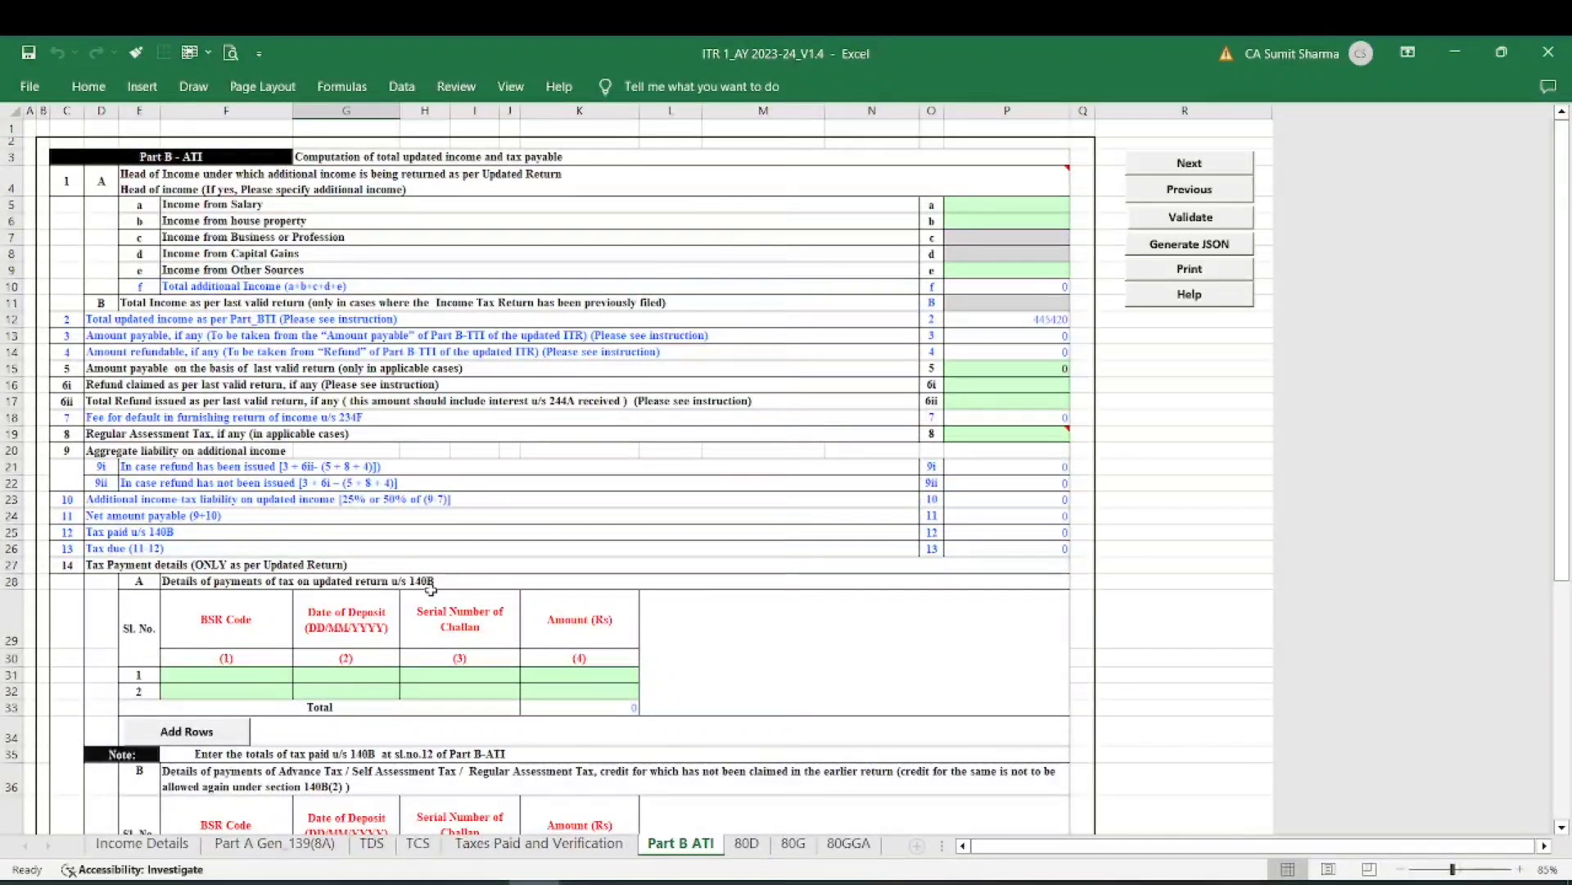
pyautogui.click(1006, 318)
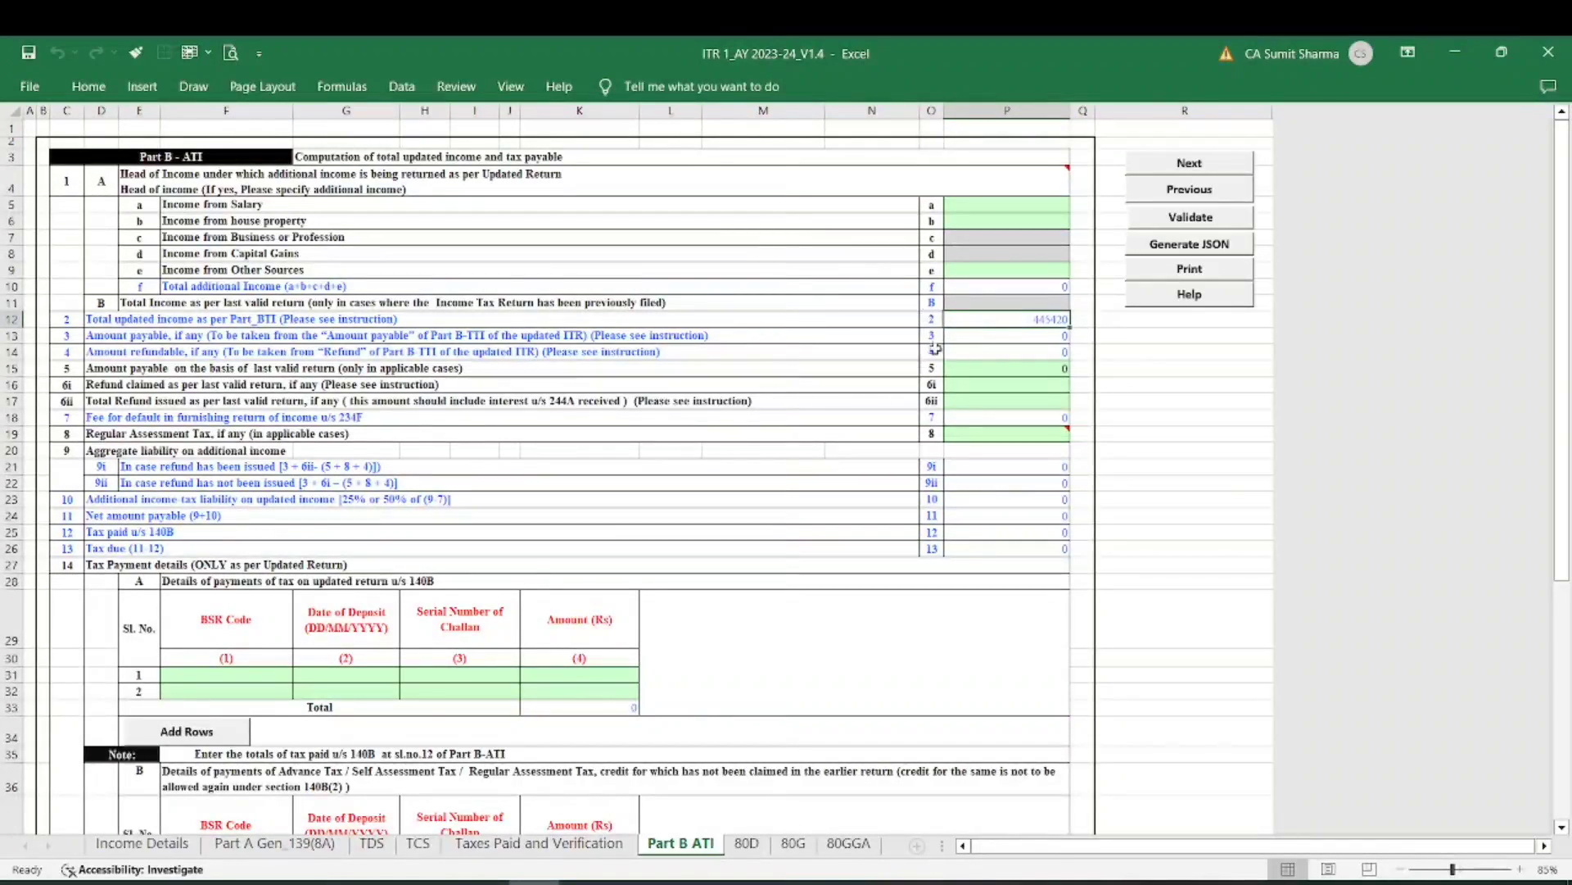
pyautogui.scroll(-4, 921, 344)
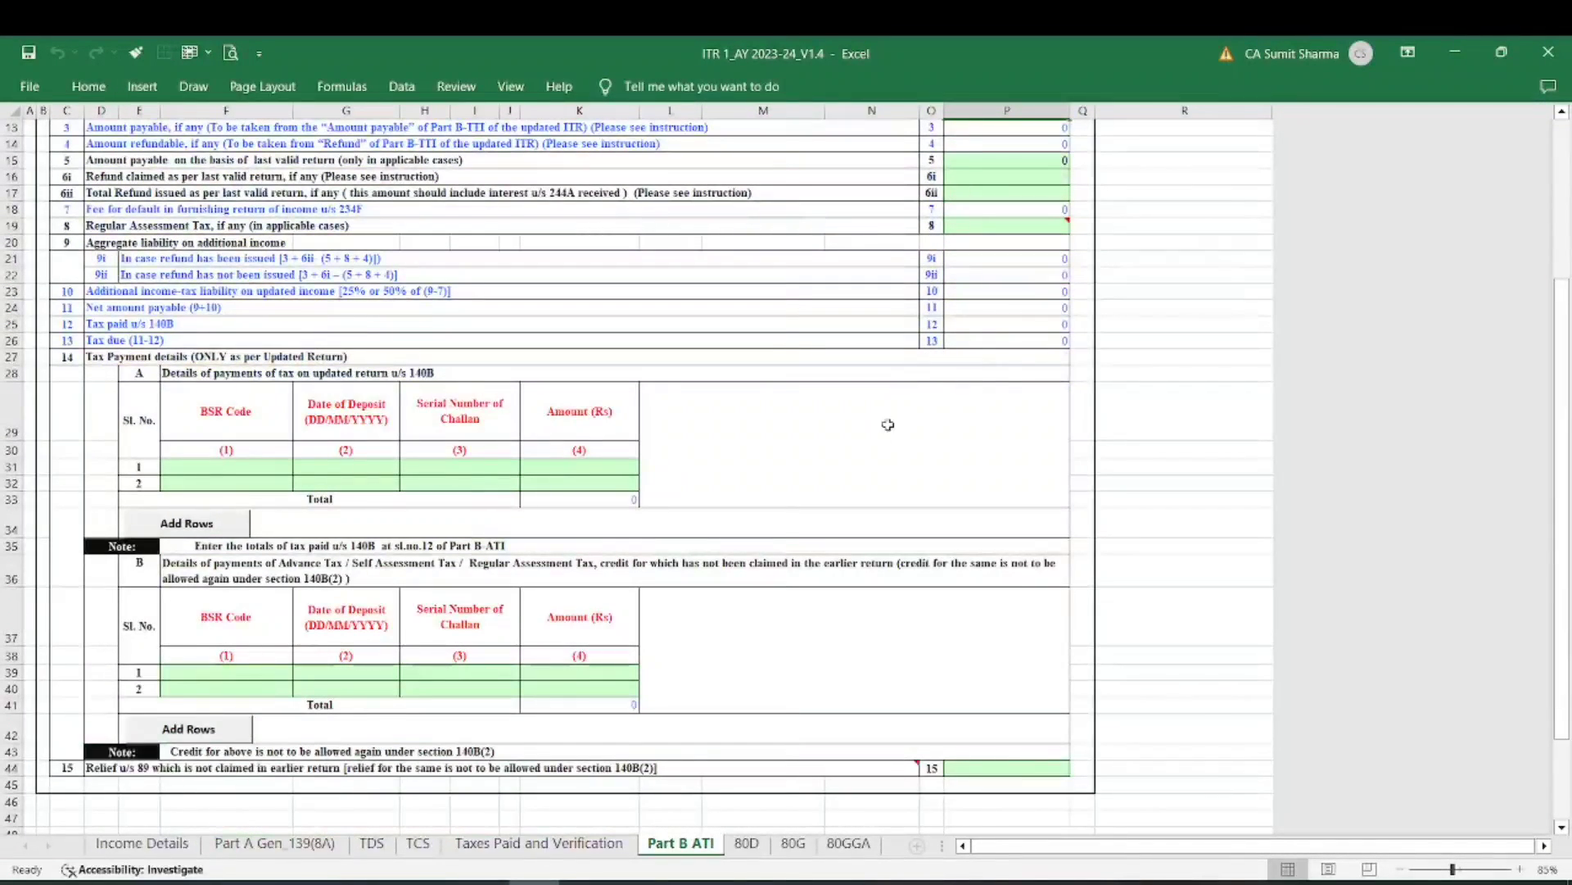
pyautogui.scroll(4, 811, 449)
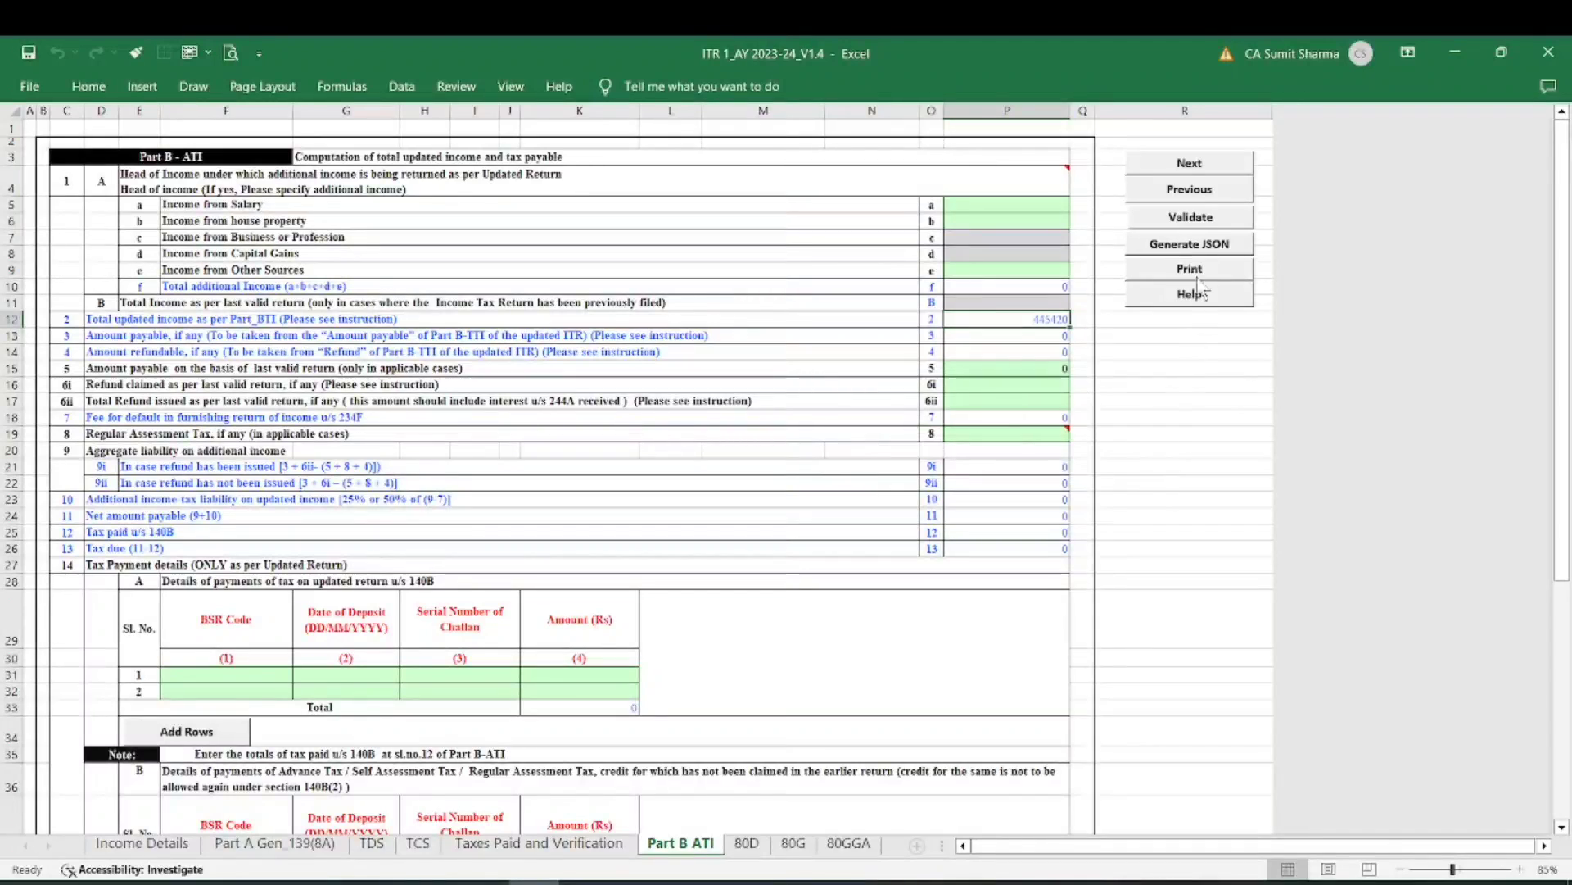
pyautogui.click(1191, 217)
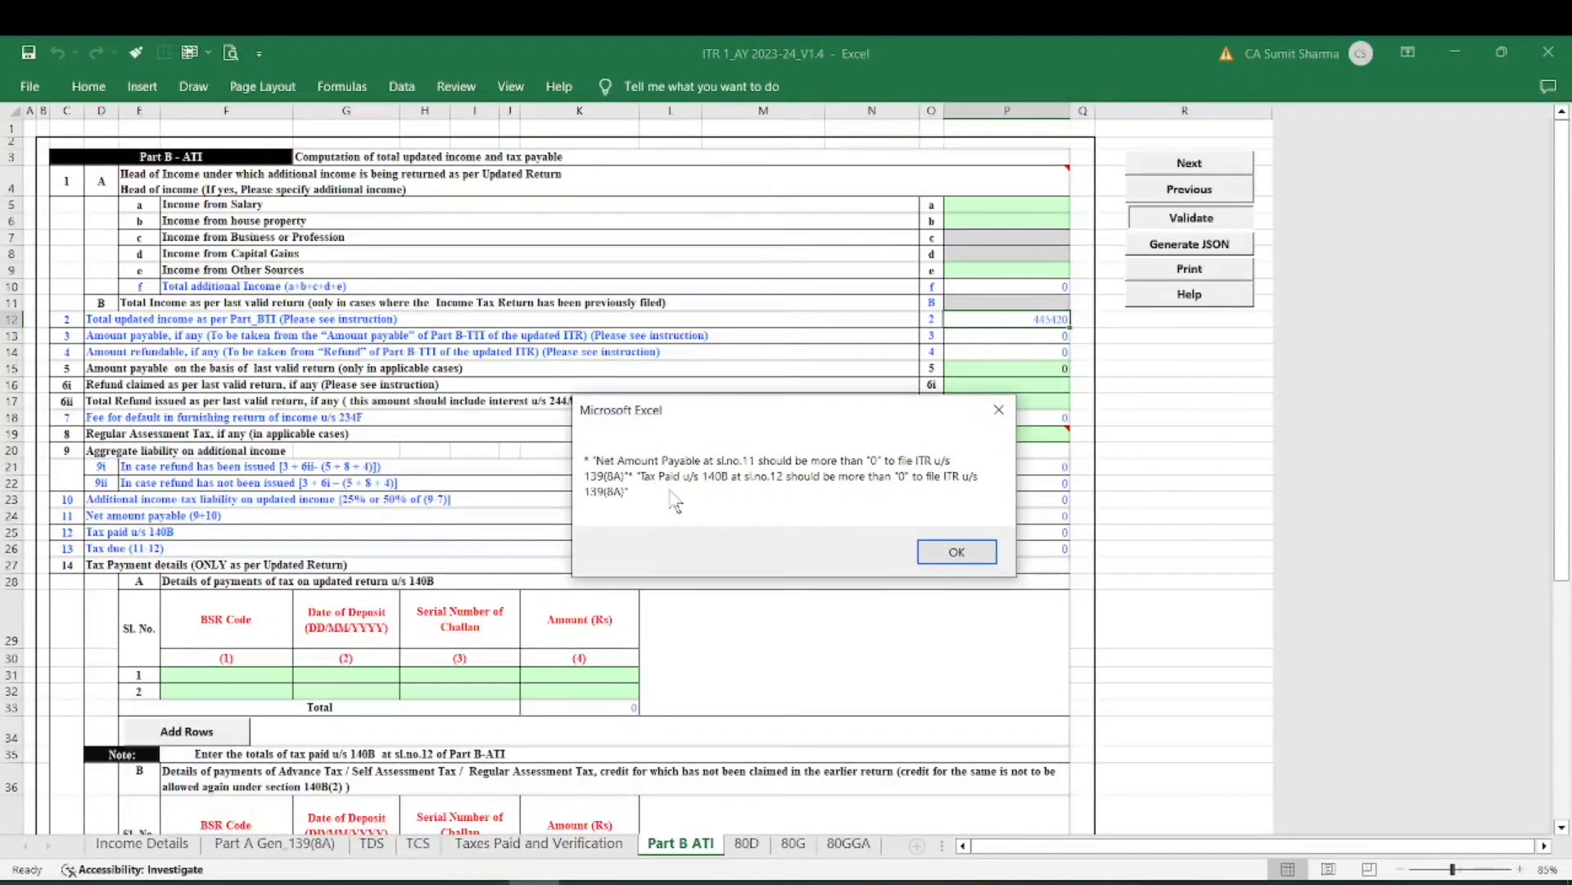
pyautogui.click(958, 556)
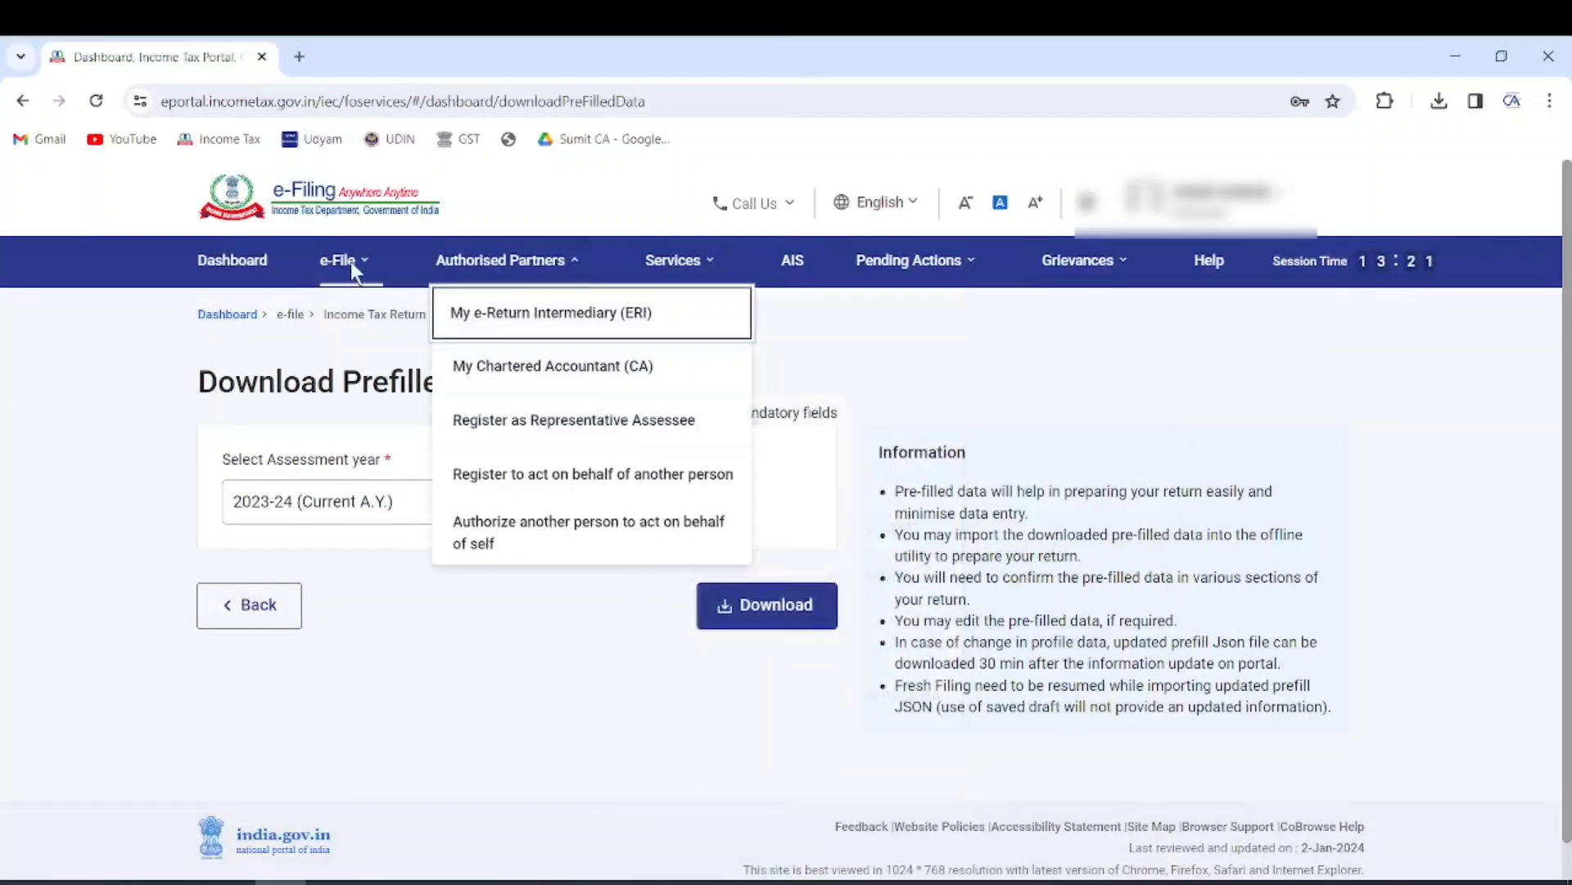
# - Switch to the income tax e-filing portal in the browser and start a new Income Tax payment in e-Pay Tax
pyautogui.click(352, 264)
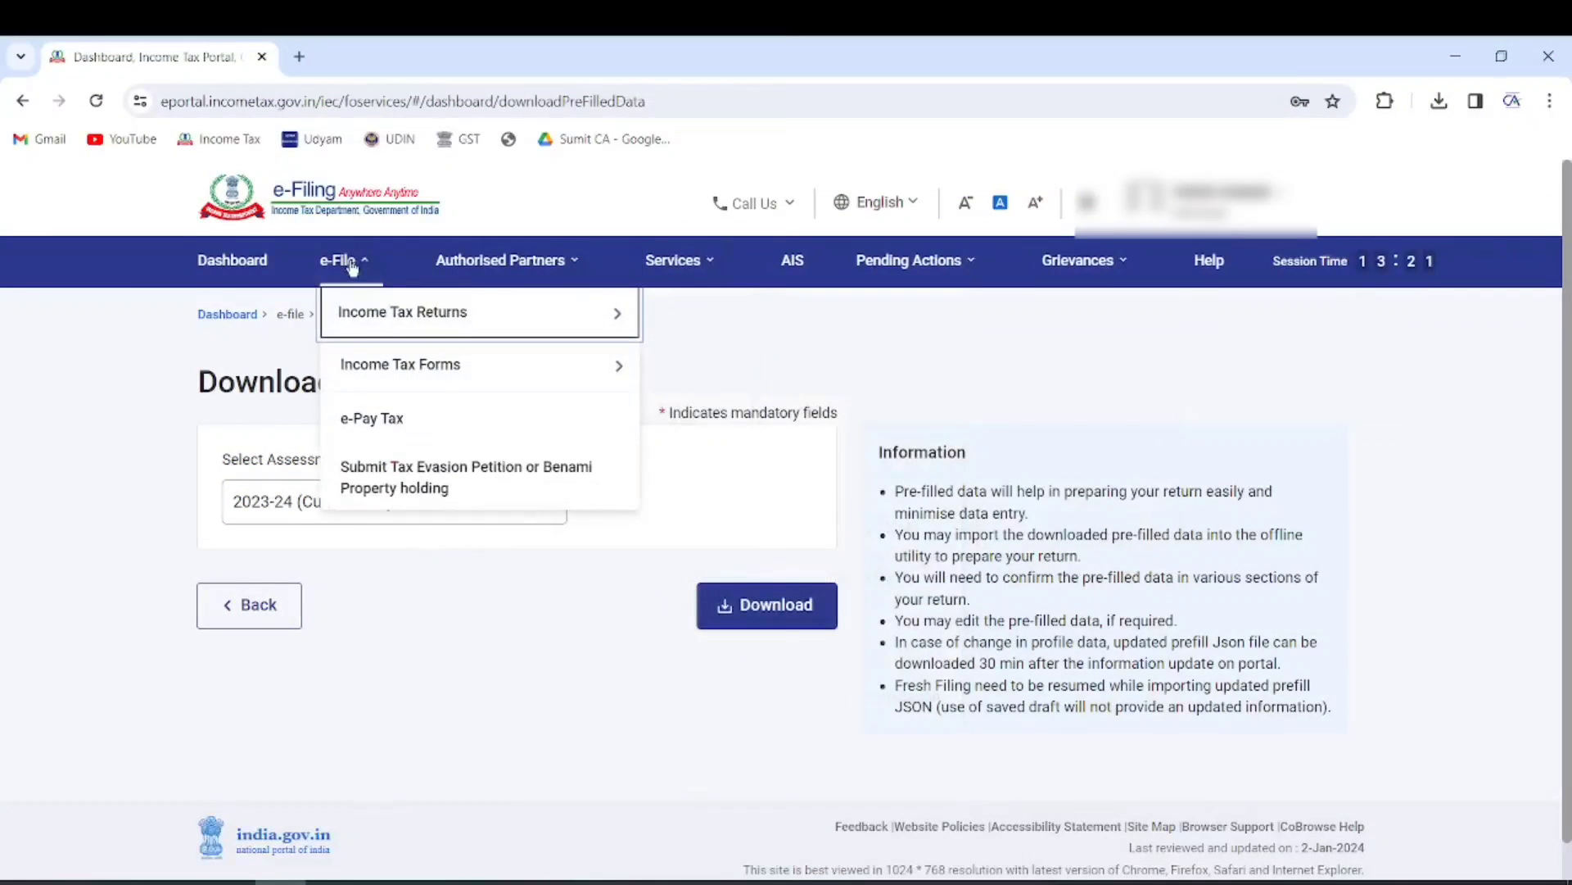
pyautogui.click(371, 420)
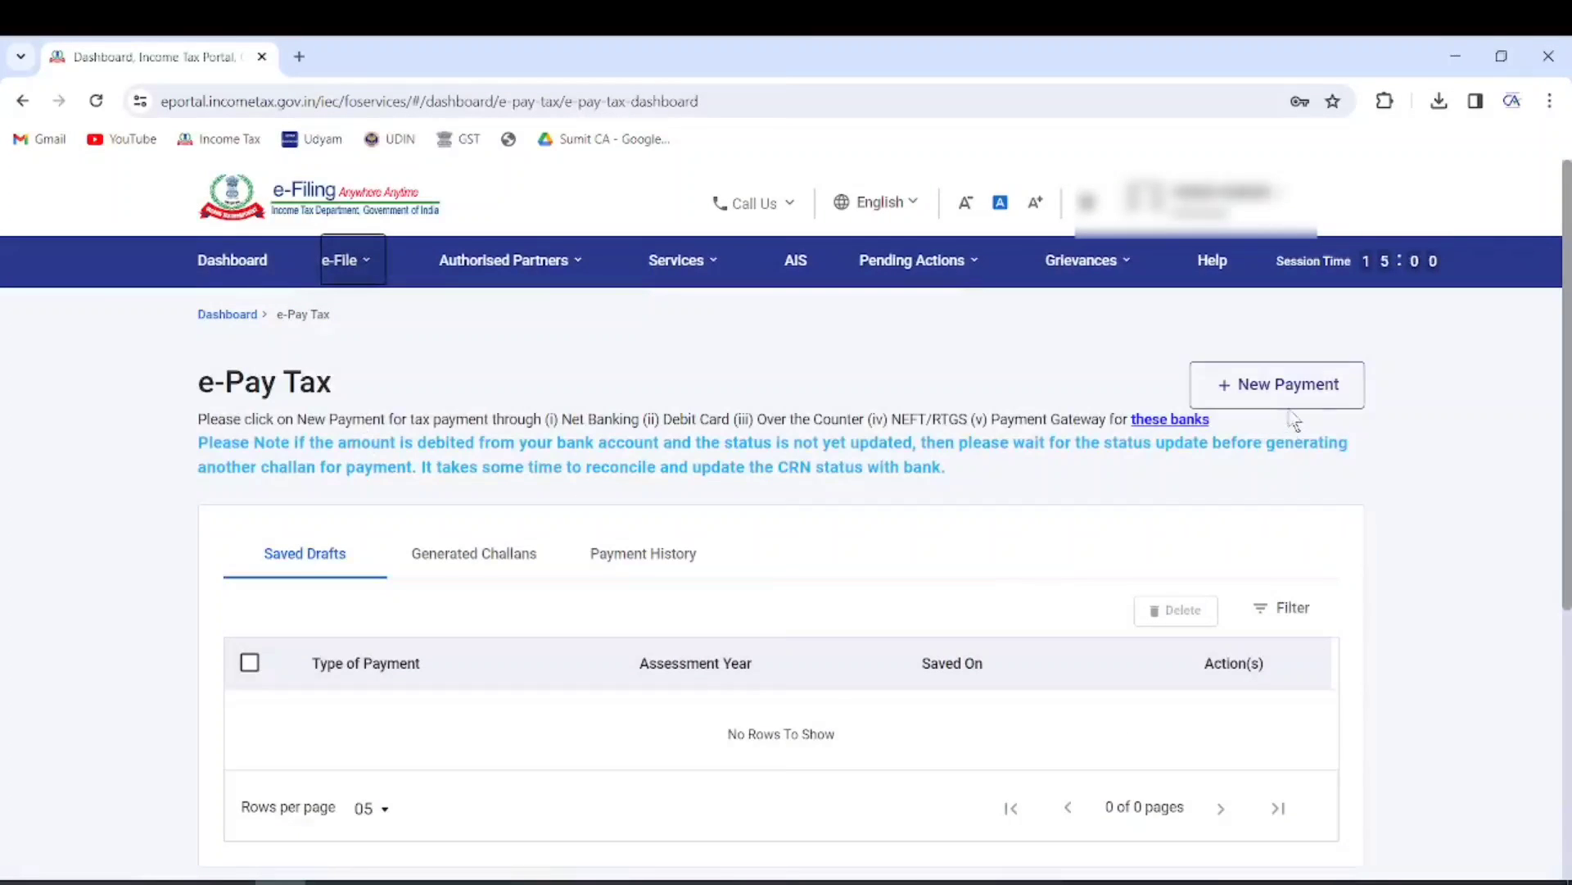
pyautogui.click(1293, 401)
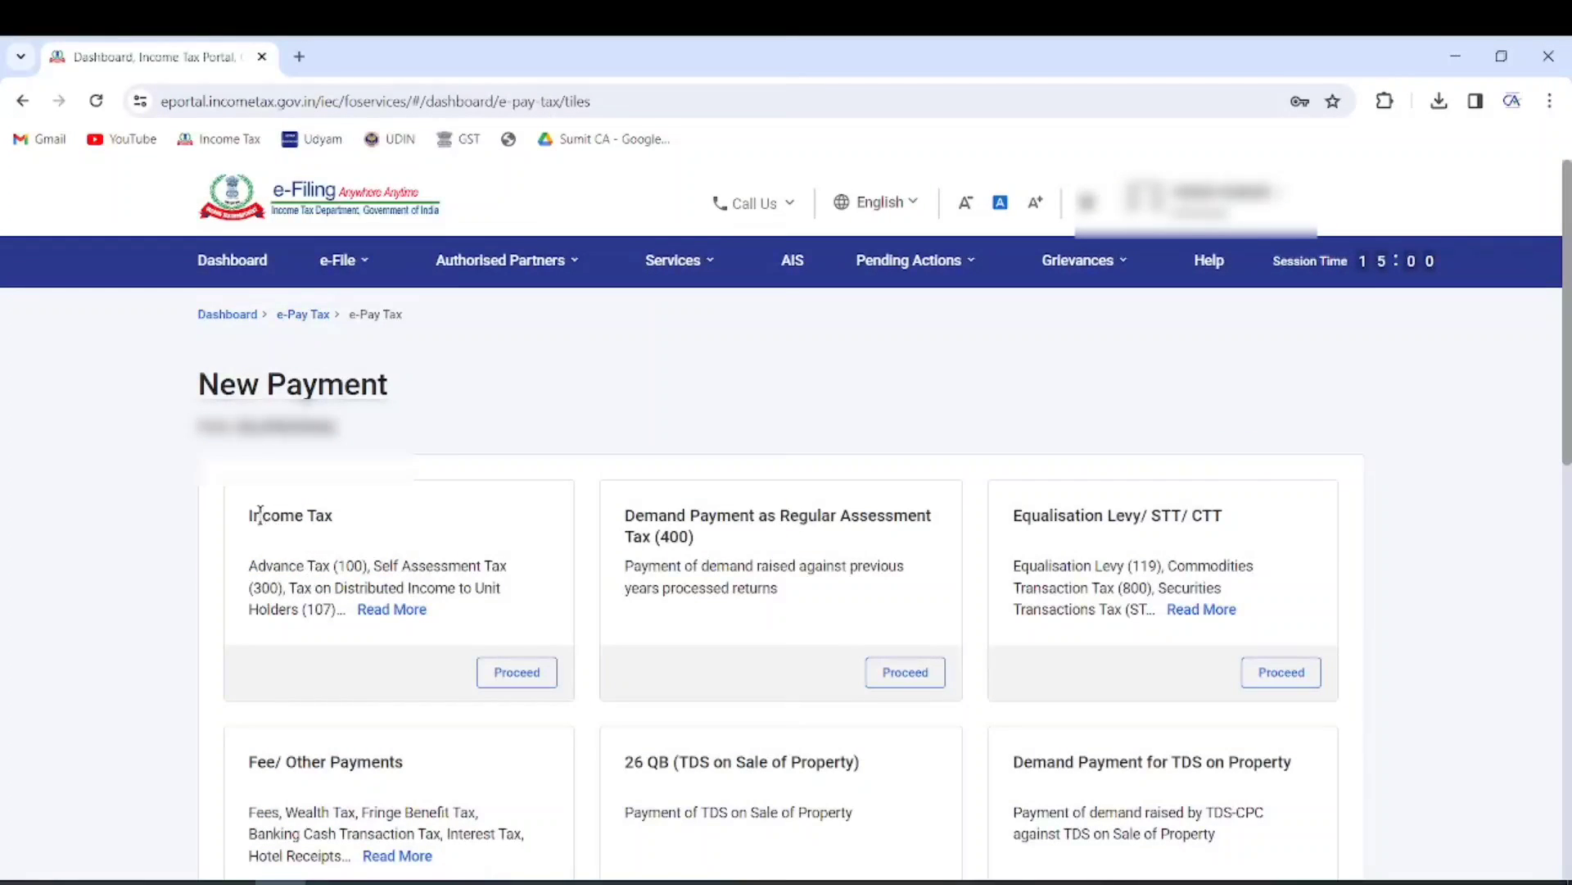
pyautogui.moveTo(248, 514); pyautogui.dragTo(337, 523)
pyautogui.moveTo(397, 612)
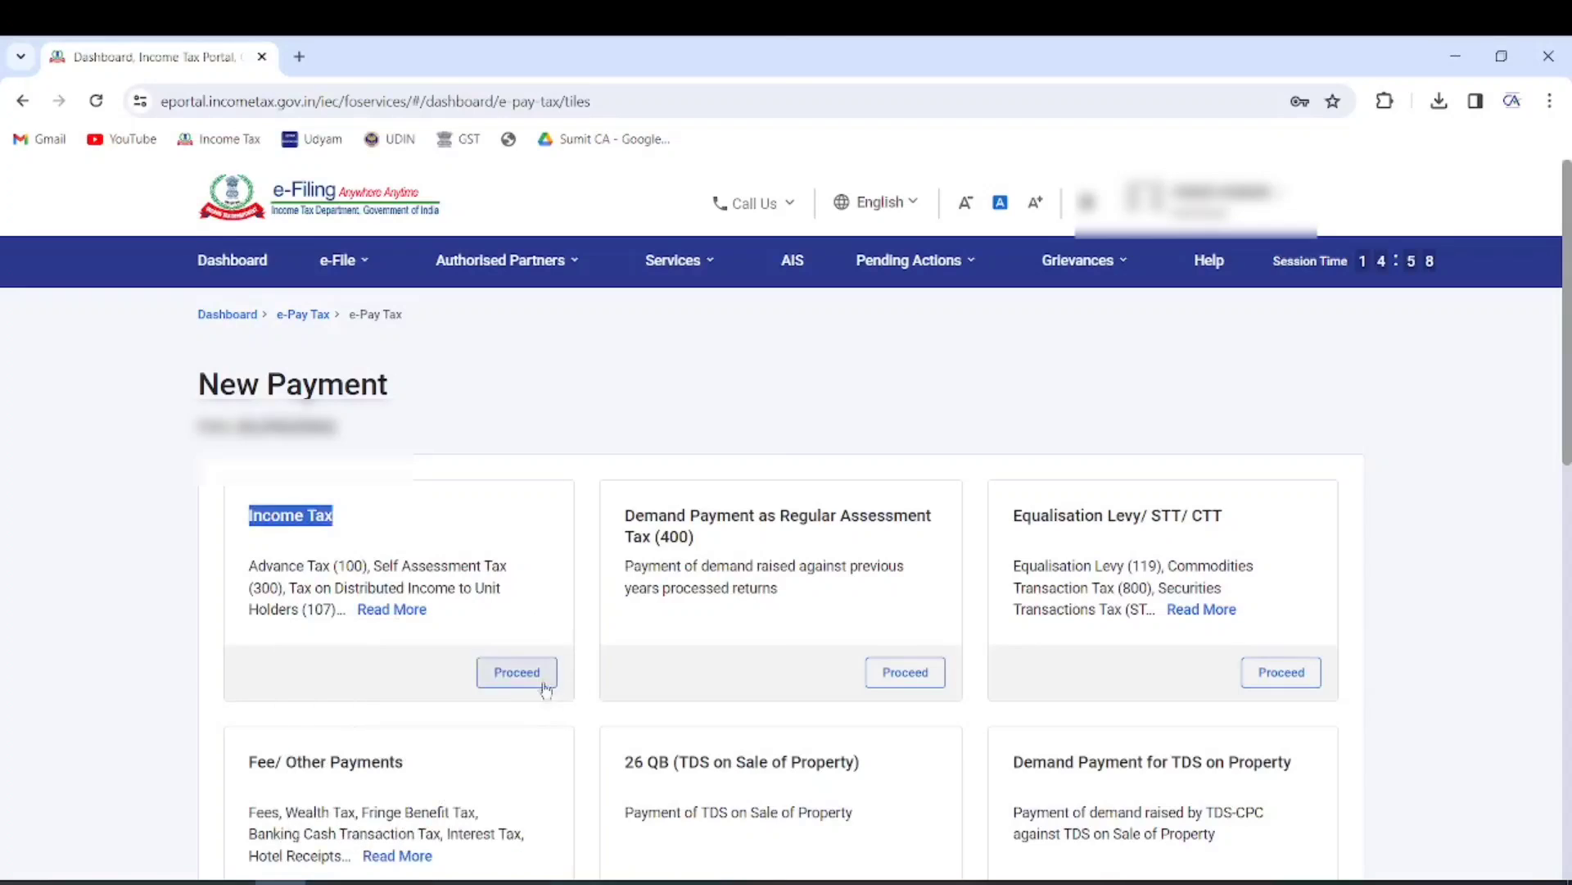
pyautogui.click(533, 672)
# - Set the payment's assessment year to 2023-24 and its type to Self-Assessment Tax (300), and proceed to the tax break-up details
pyautogui.click(349, 660)
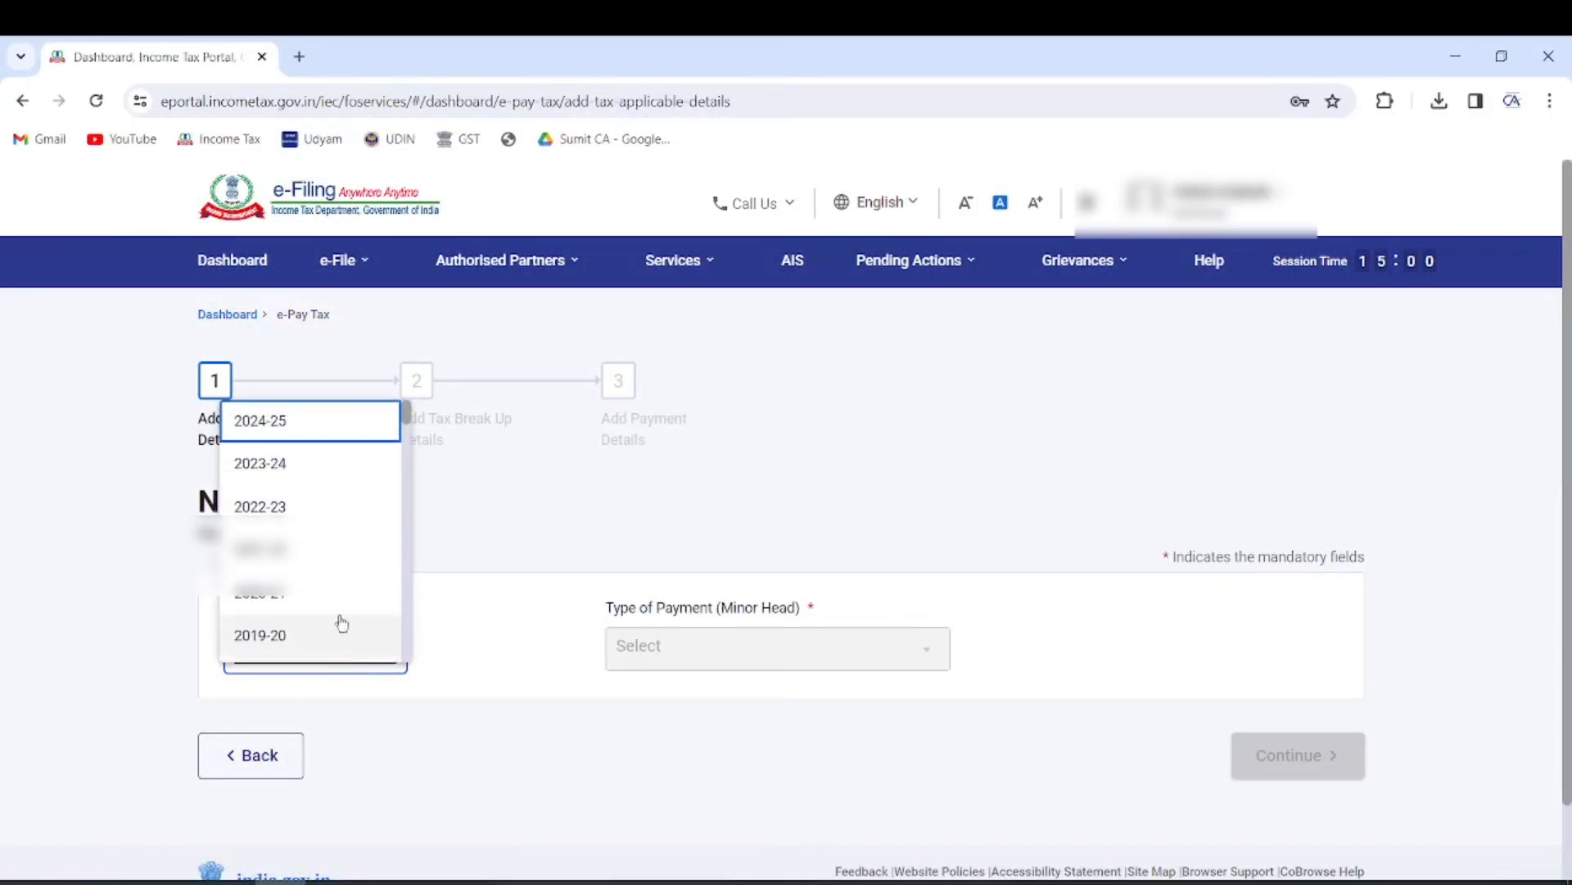
pyautogui.click(311, 463)
pyautogui.scroll(-2, 655, 504)
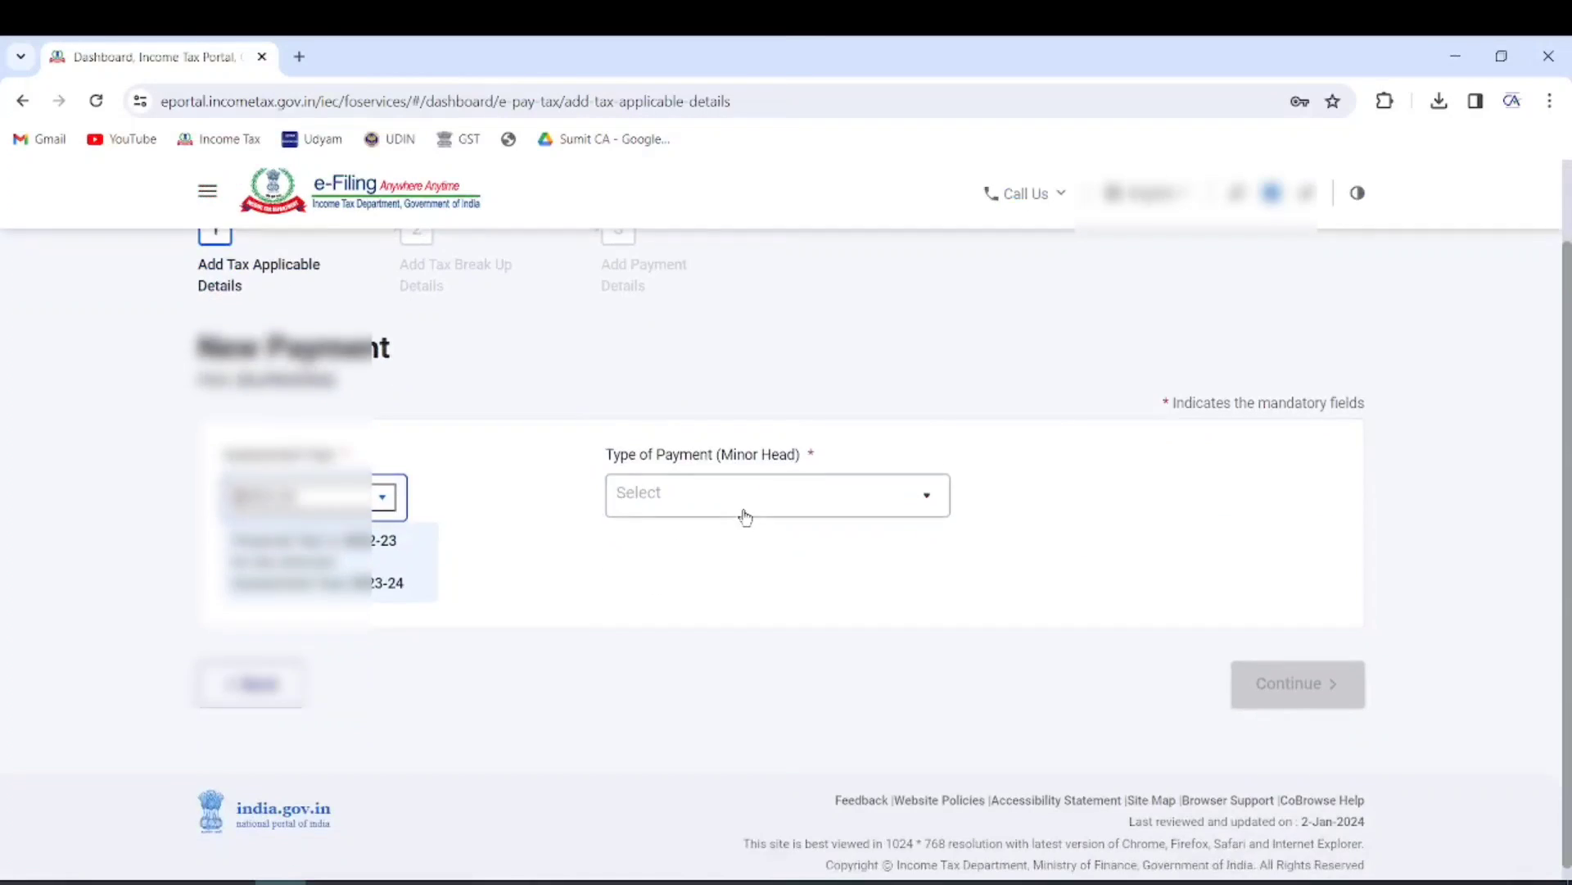
pyautogui.click(741, 516)
pyautogui.click(759, 501)
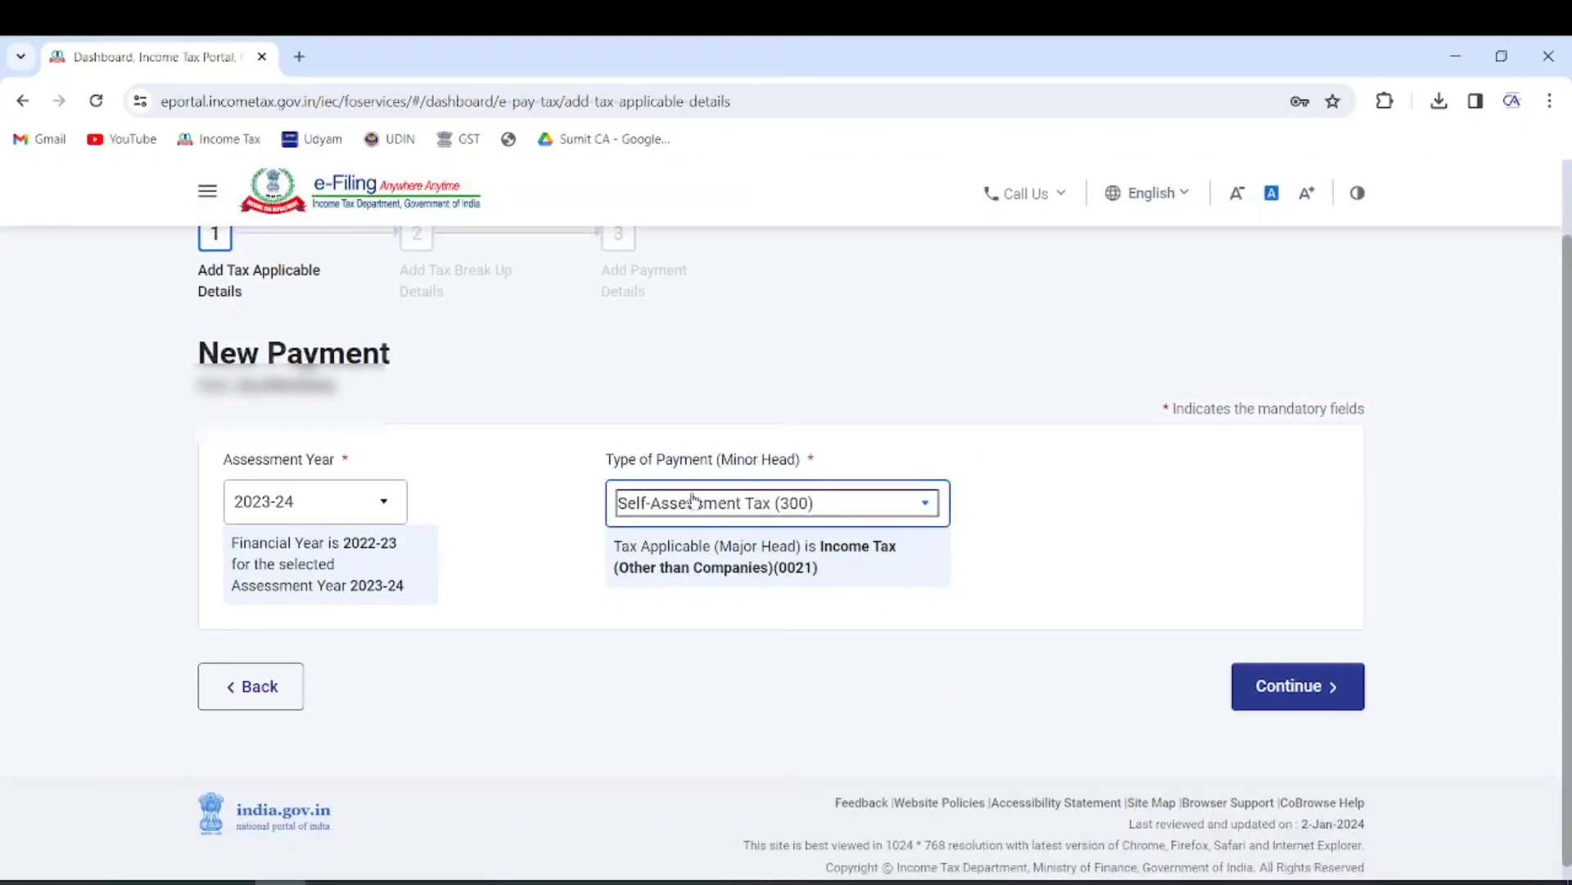
pyautogui.click(1281, 683)
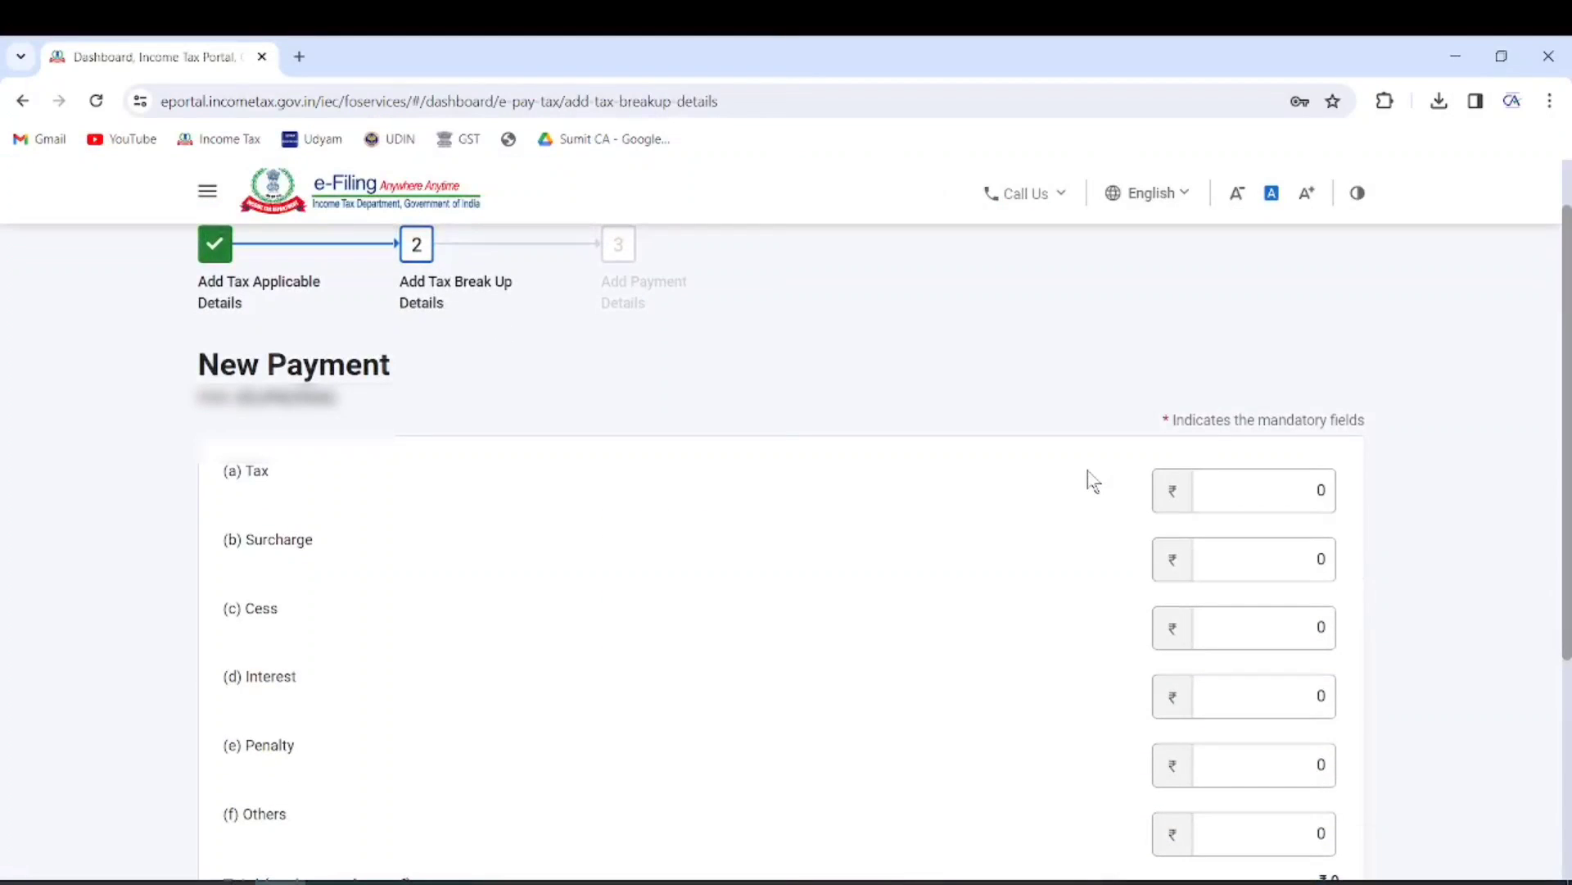
pyautogui.scroll(-1, 1080, 481)
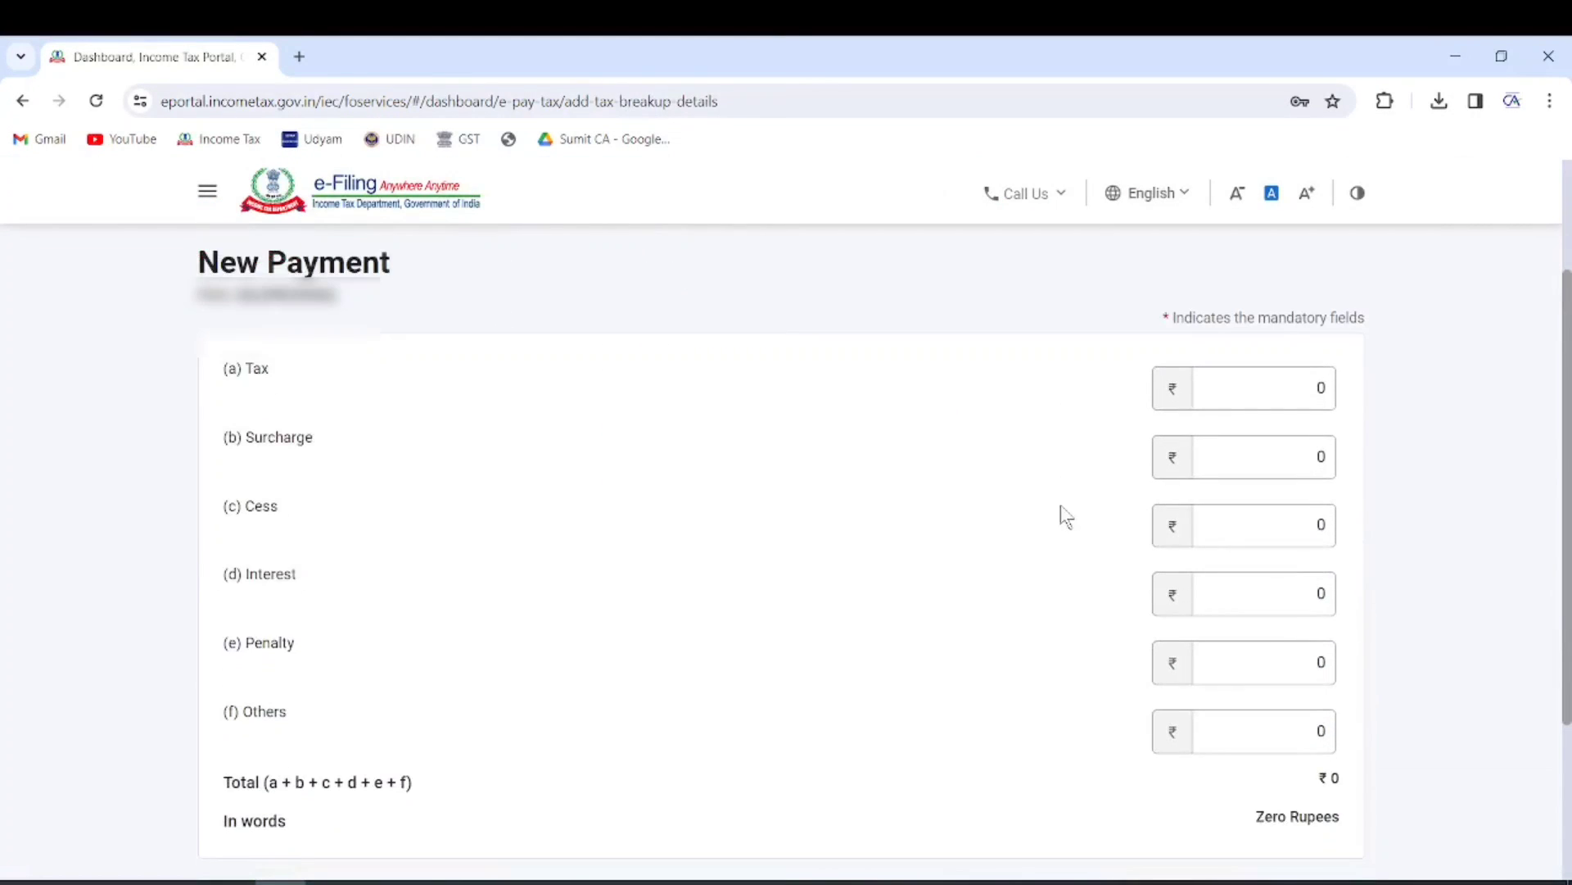
# - Enter 1000 under Others in the tax break-up and proceed to the payment details
pyautogui.click(1321, 731)
pyautogui.write('1000')
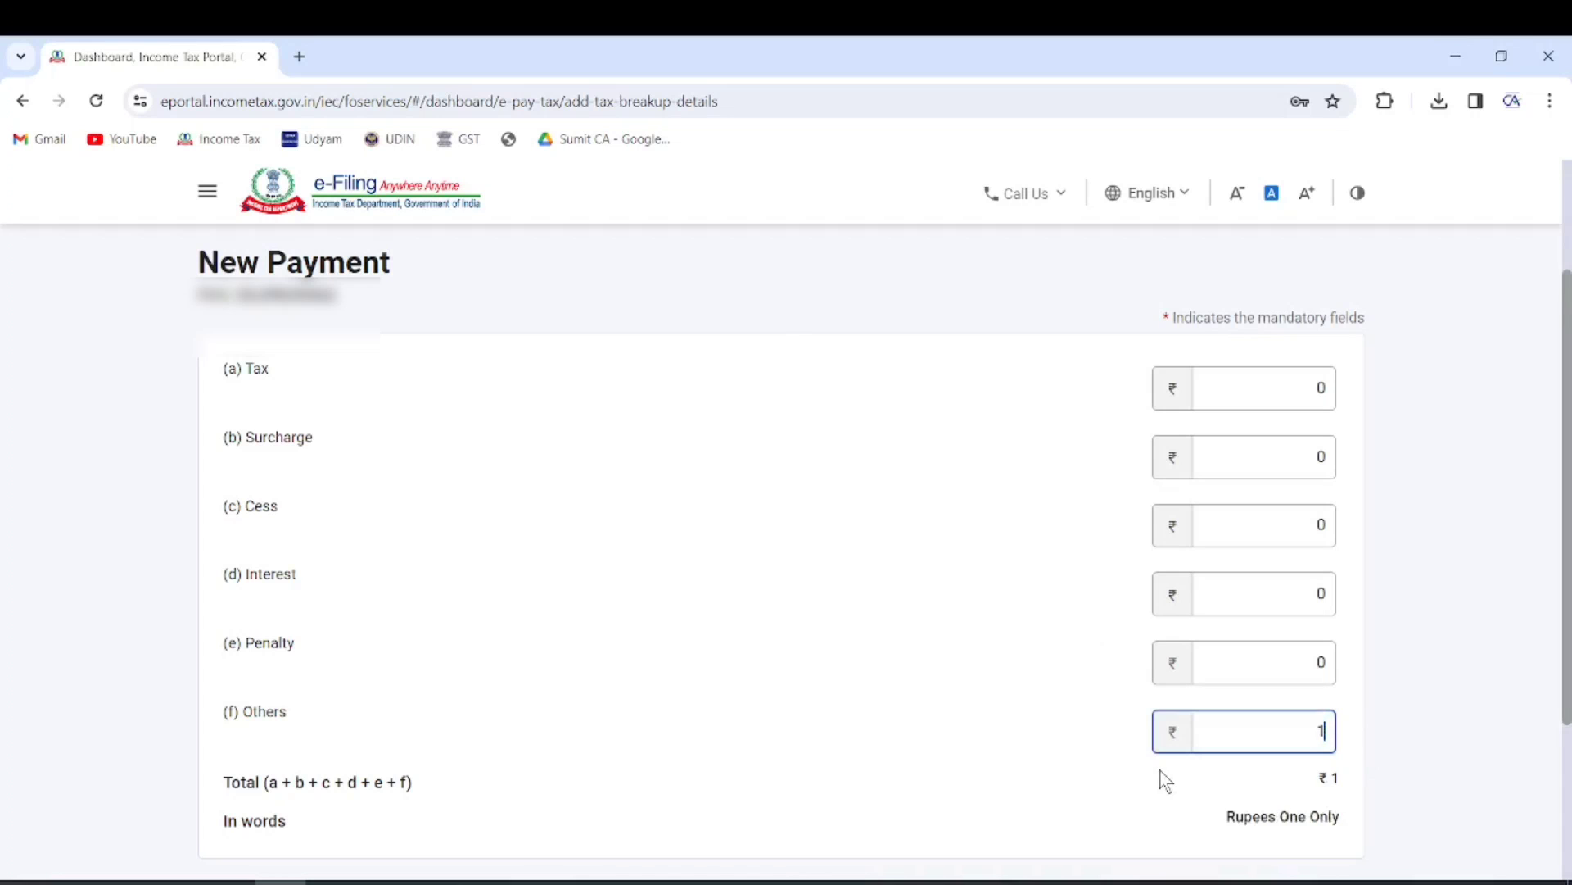
pyautogui.click(1062, 662)
pyautogui.scroll(-3, 1062, 662)
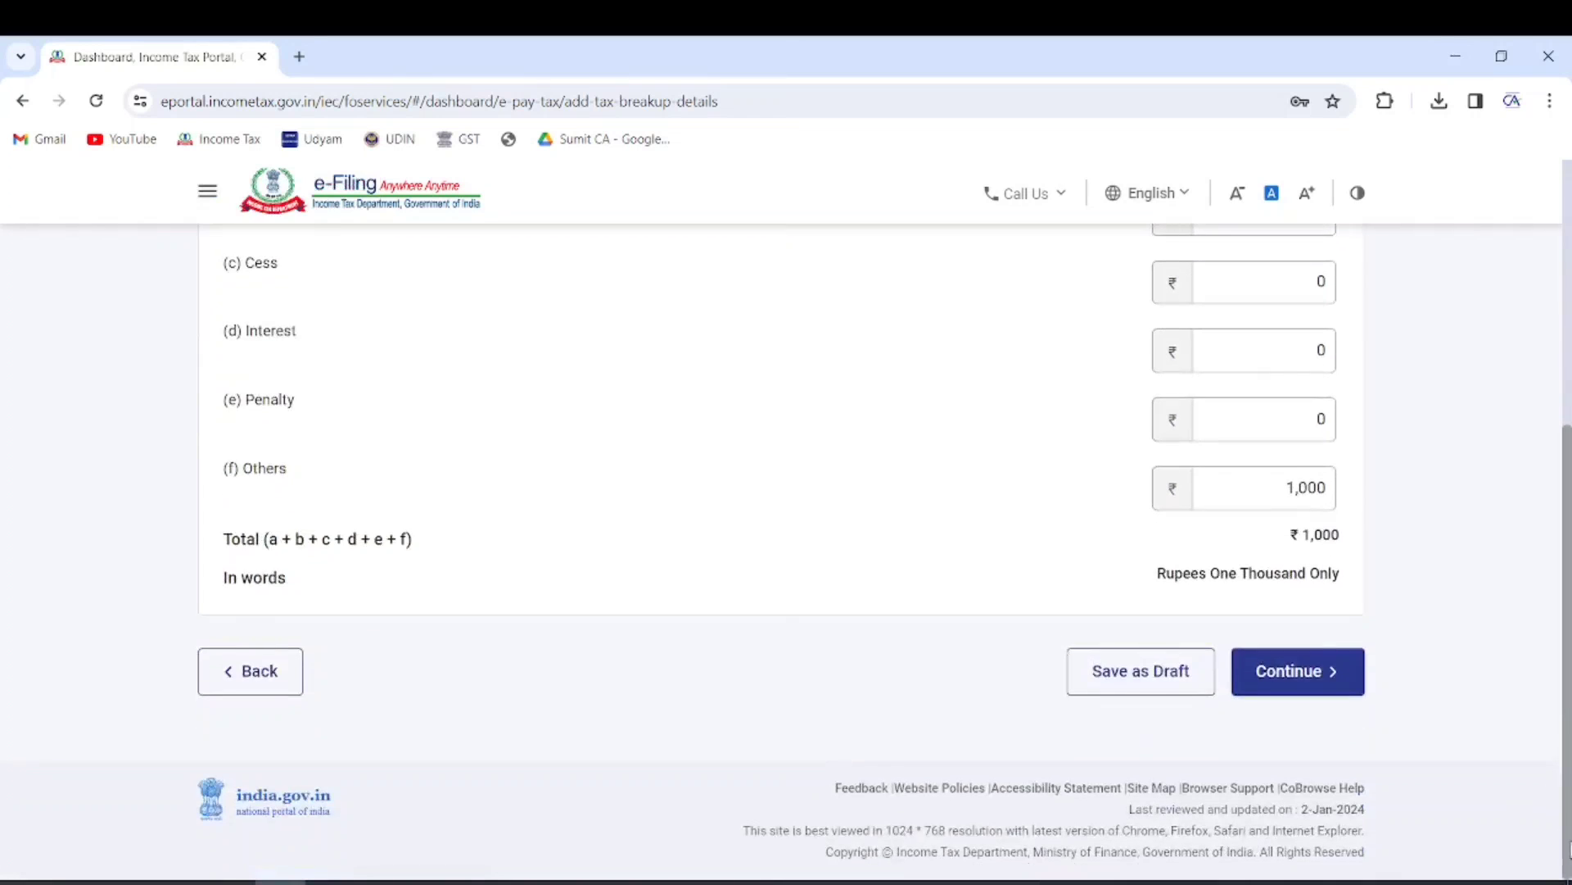
pyautogui.click(1327, 679)
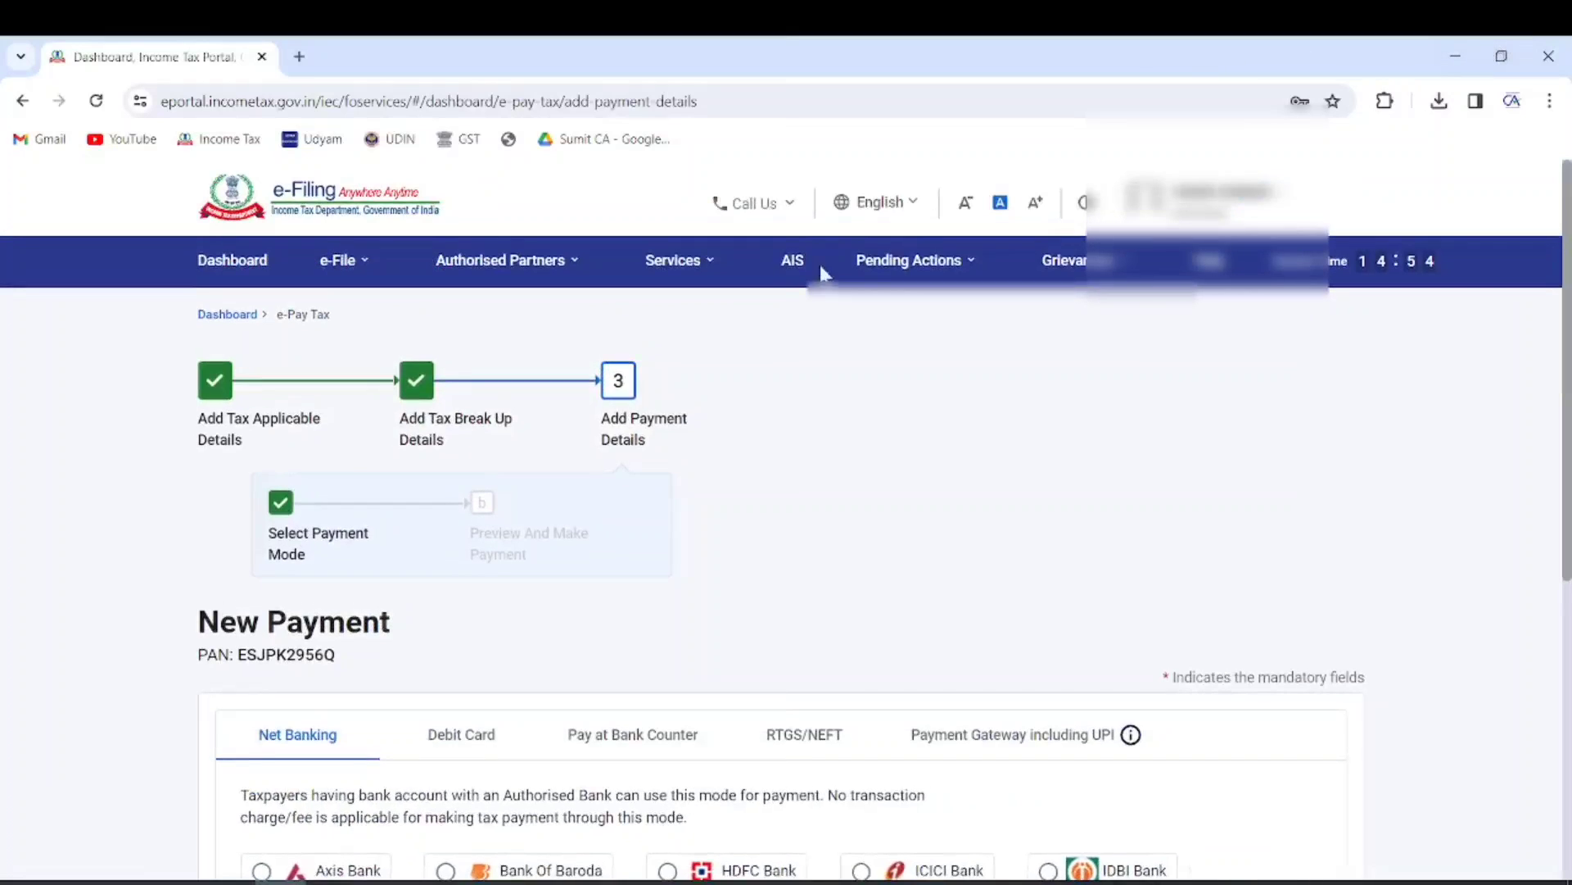
# - Look through the available payment modes, choose Payment Gateway including UPI with Kotak Mahindra Bank, and proceed to the payment preview
pyautogui.scroll(-4, 1132, 485)
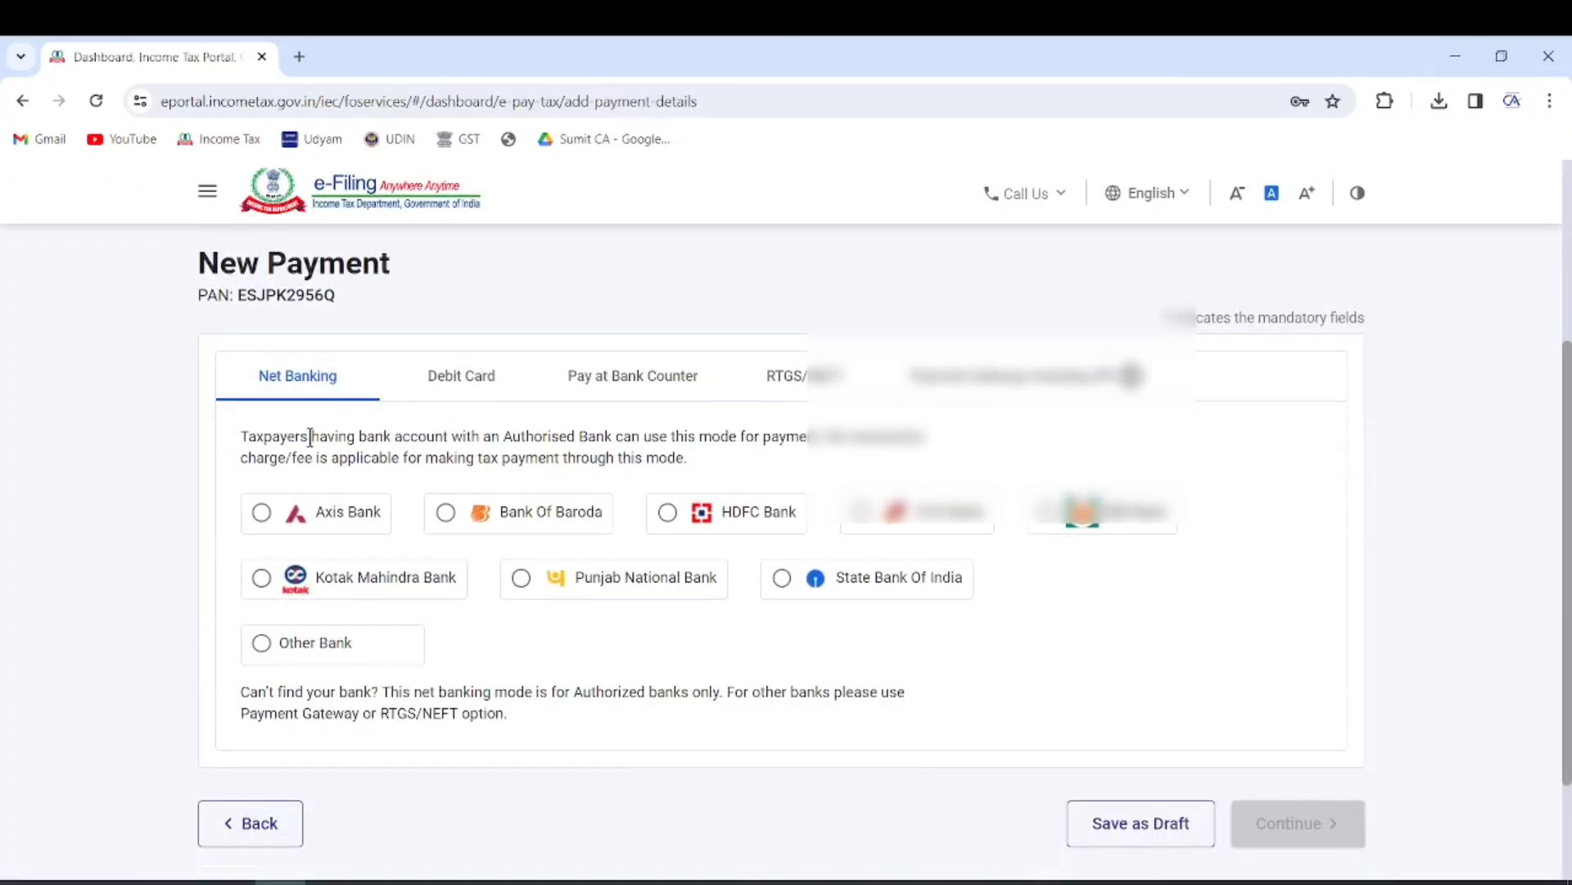
pyautogui.click(462, 405)
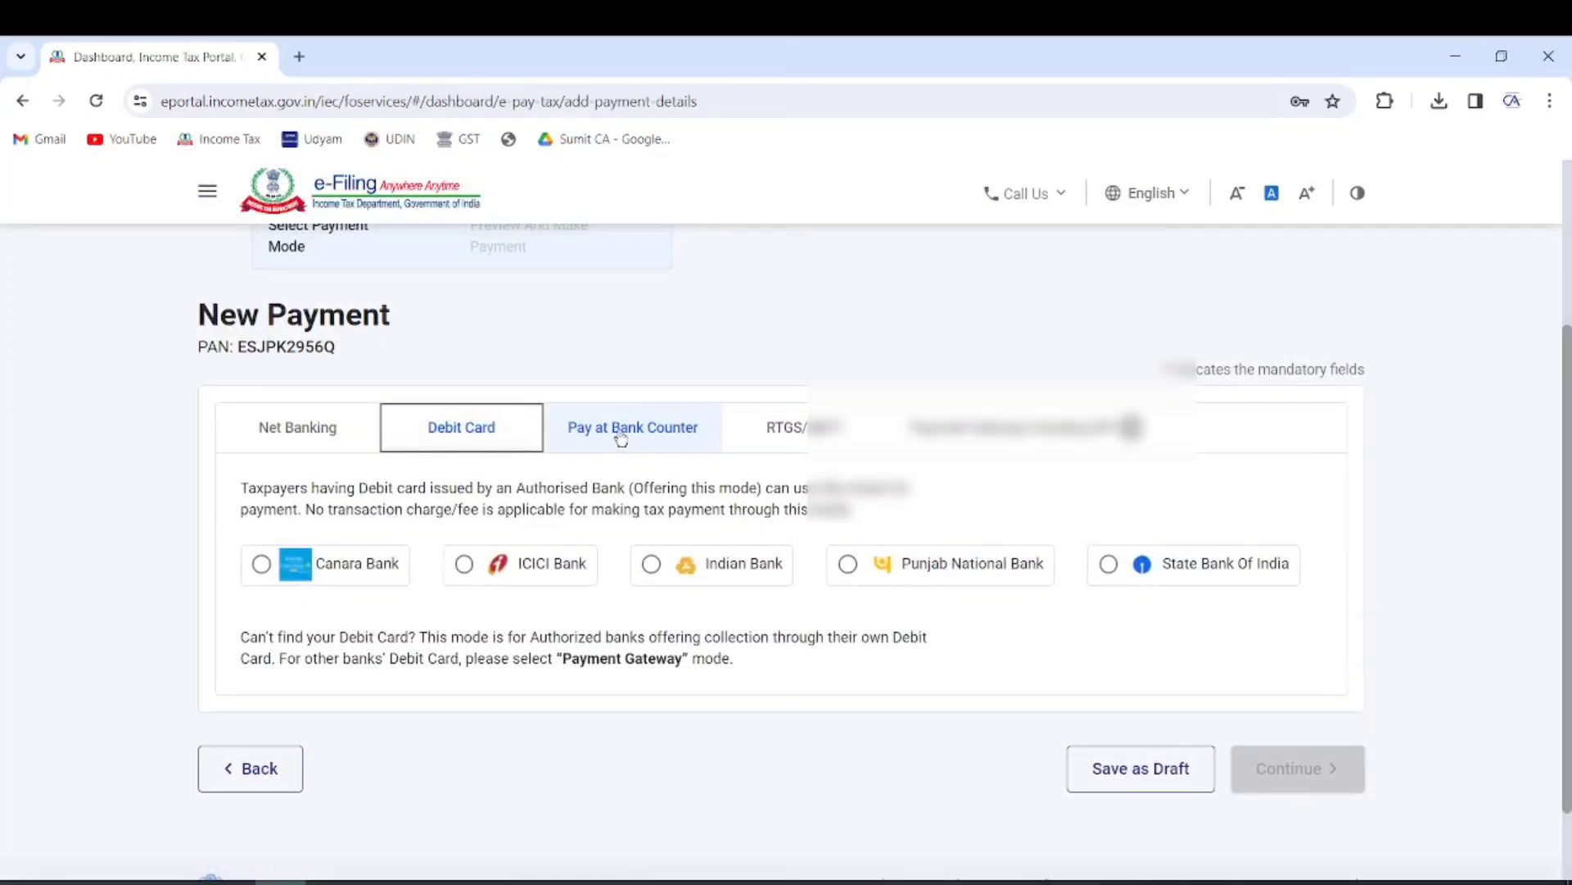
pyautogui.click(620, 440)
pyautogui.click(786, 450)
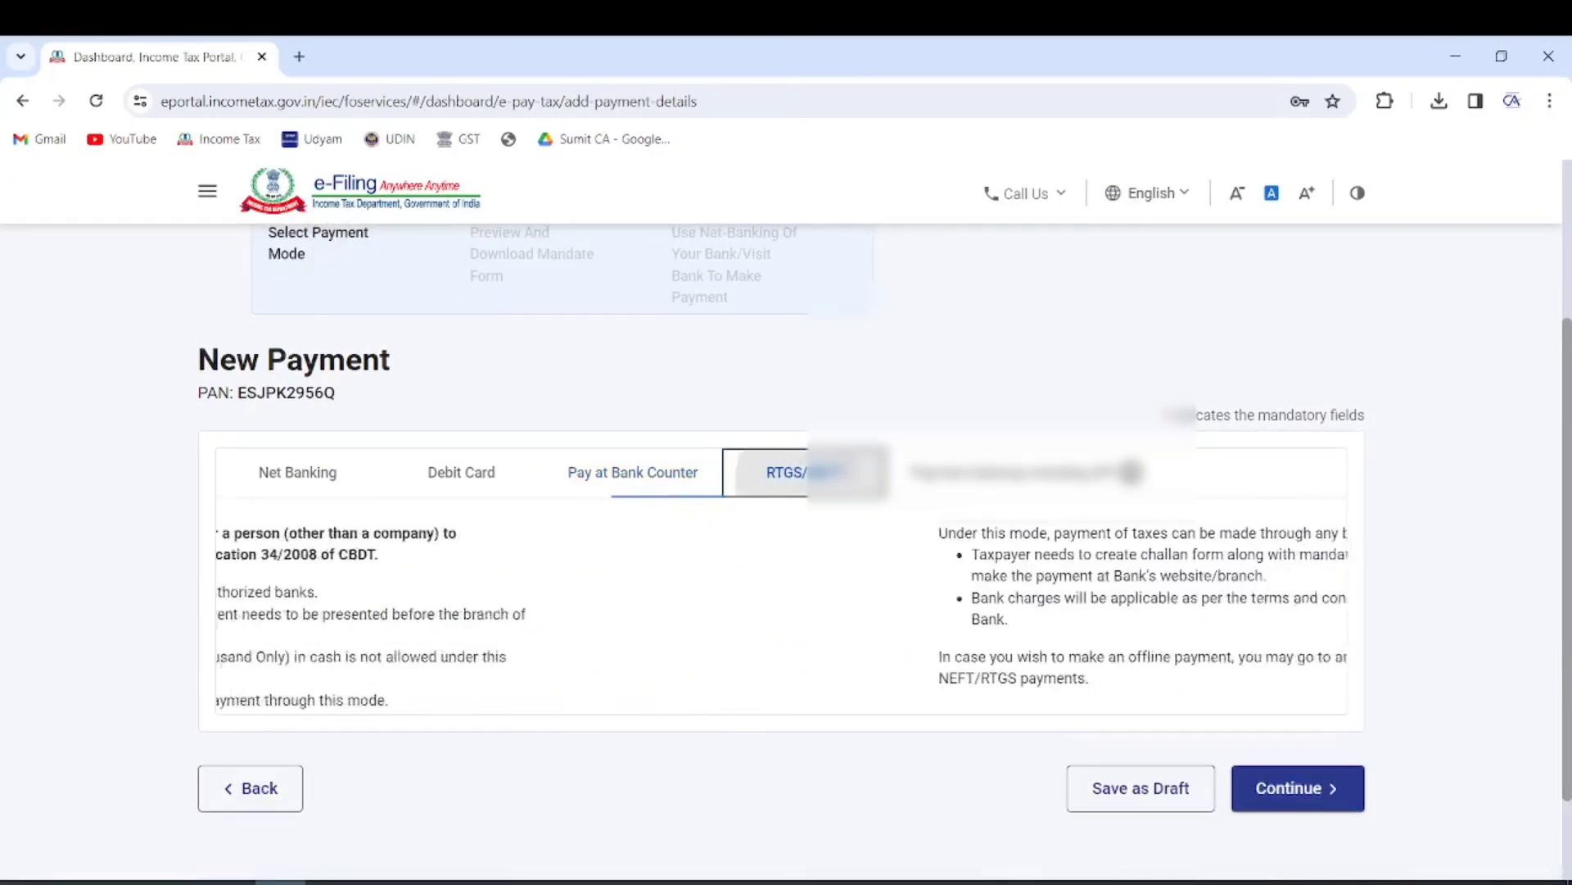
pyautogui.click(986, 484)
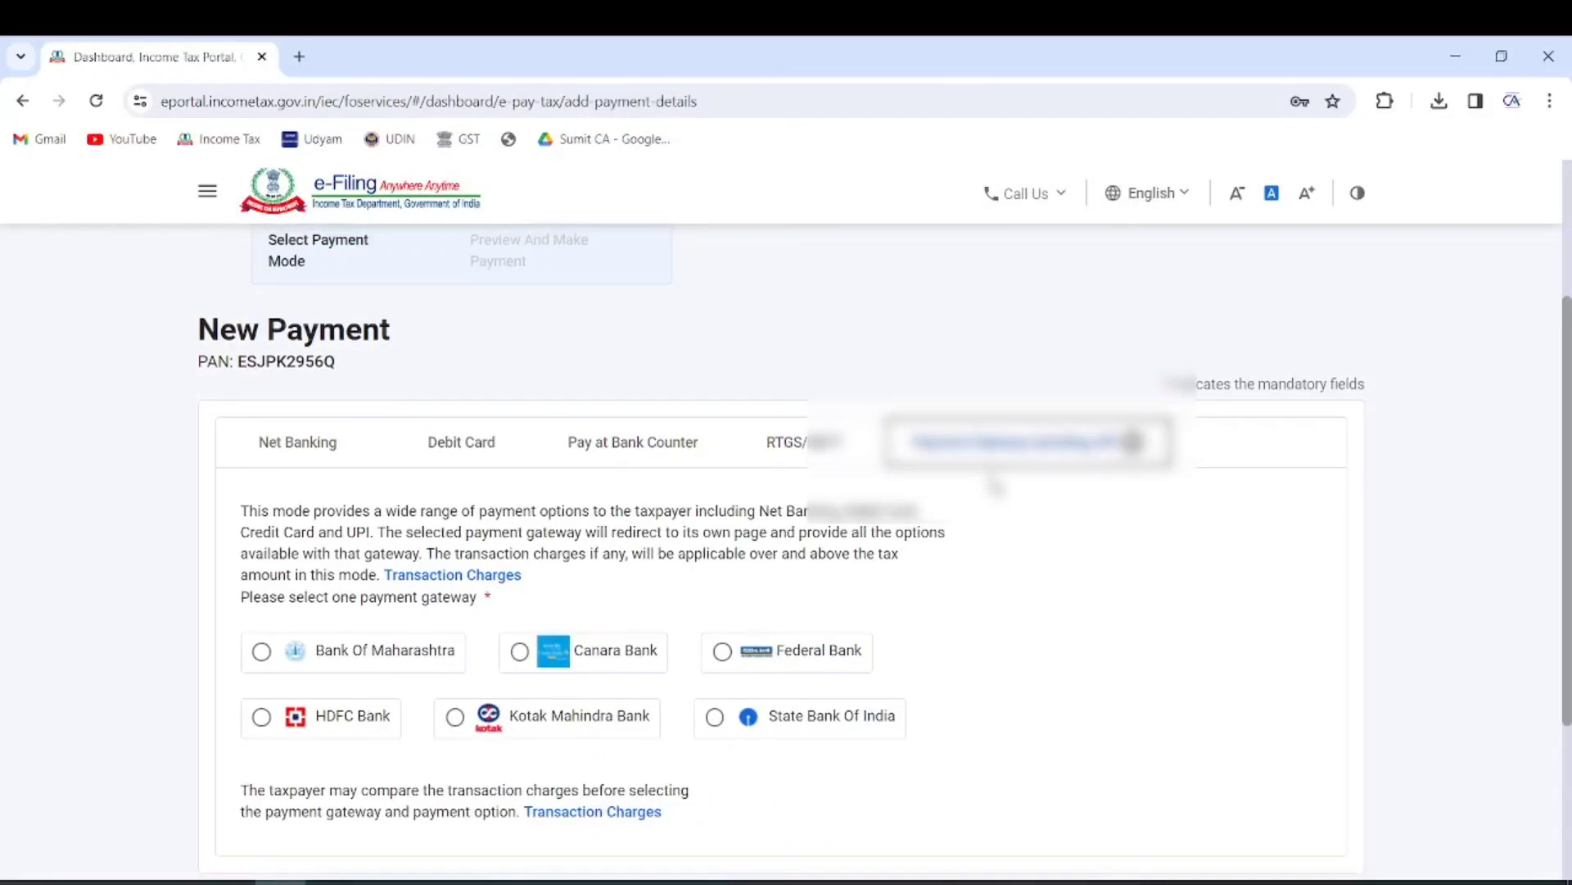
pyautogui.scroll(-2, 995, 485)
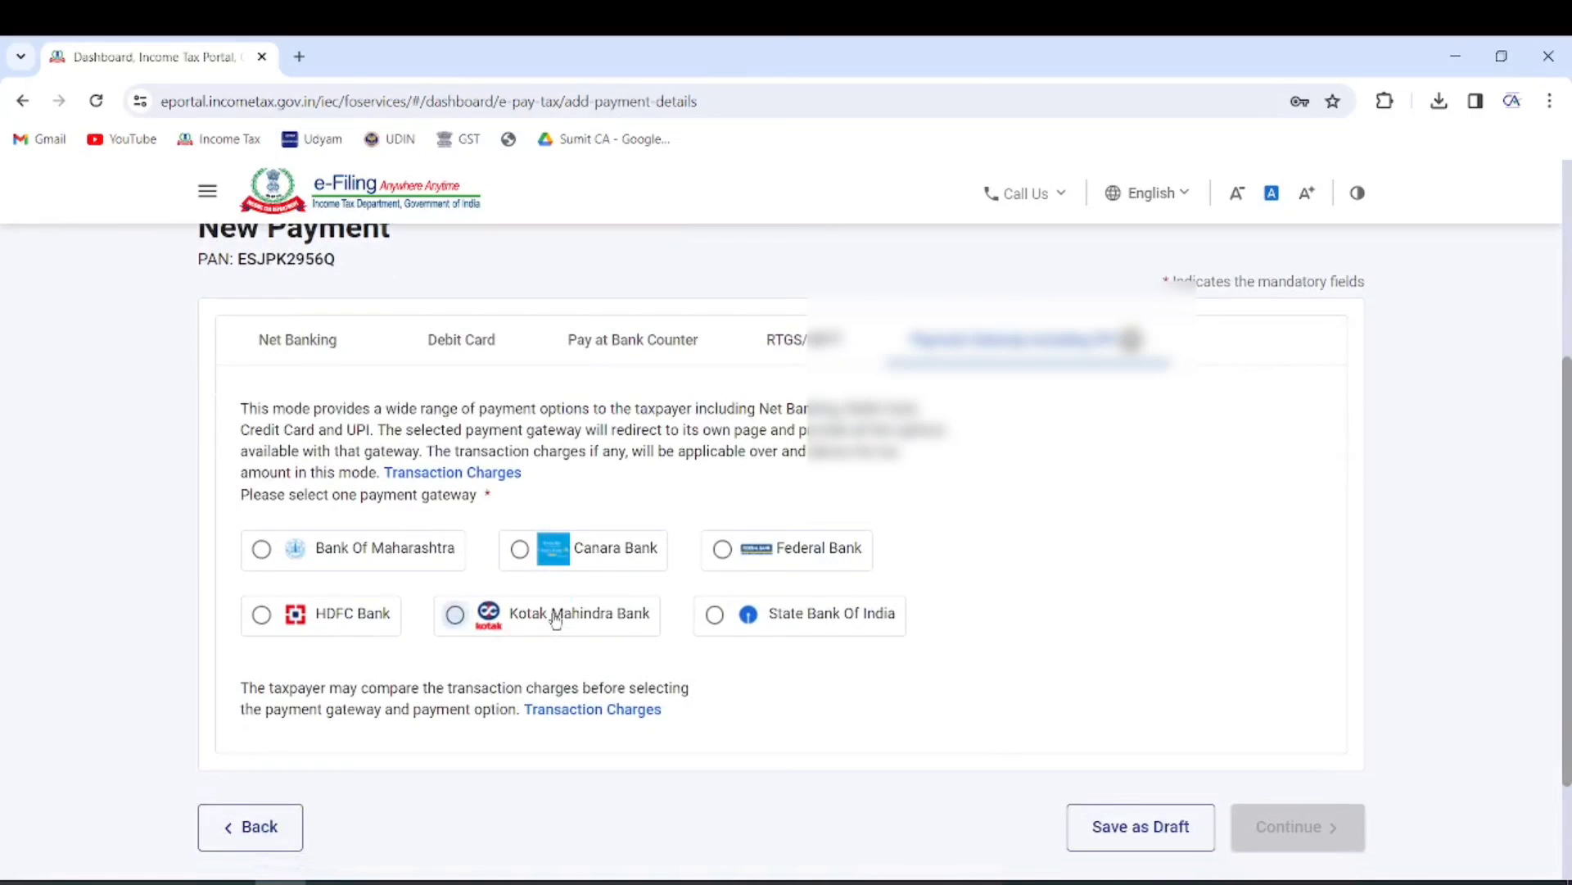
pyautogui.click(556, 622)
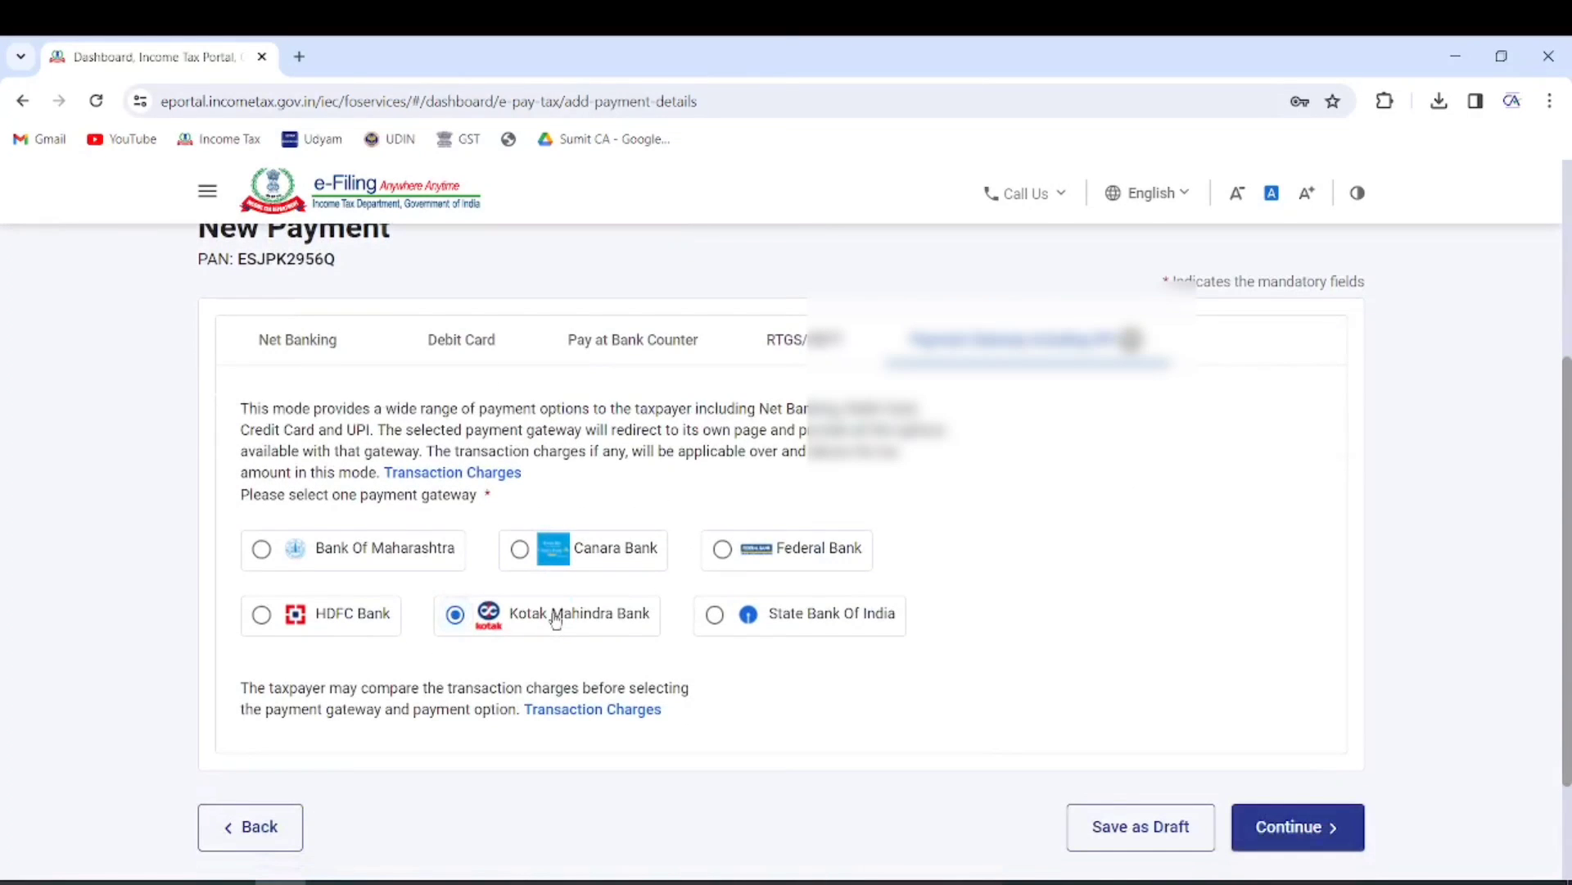
pyautogui.click(1277, 825)
# - Choose to pay now, agree to the terms and conditions, and submit the payment to the bank
pyautogui.scroll(-10, 705, 380)
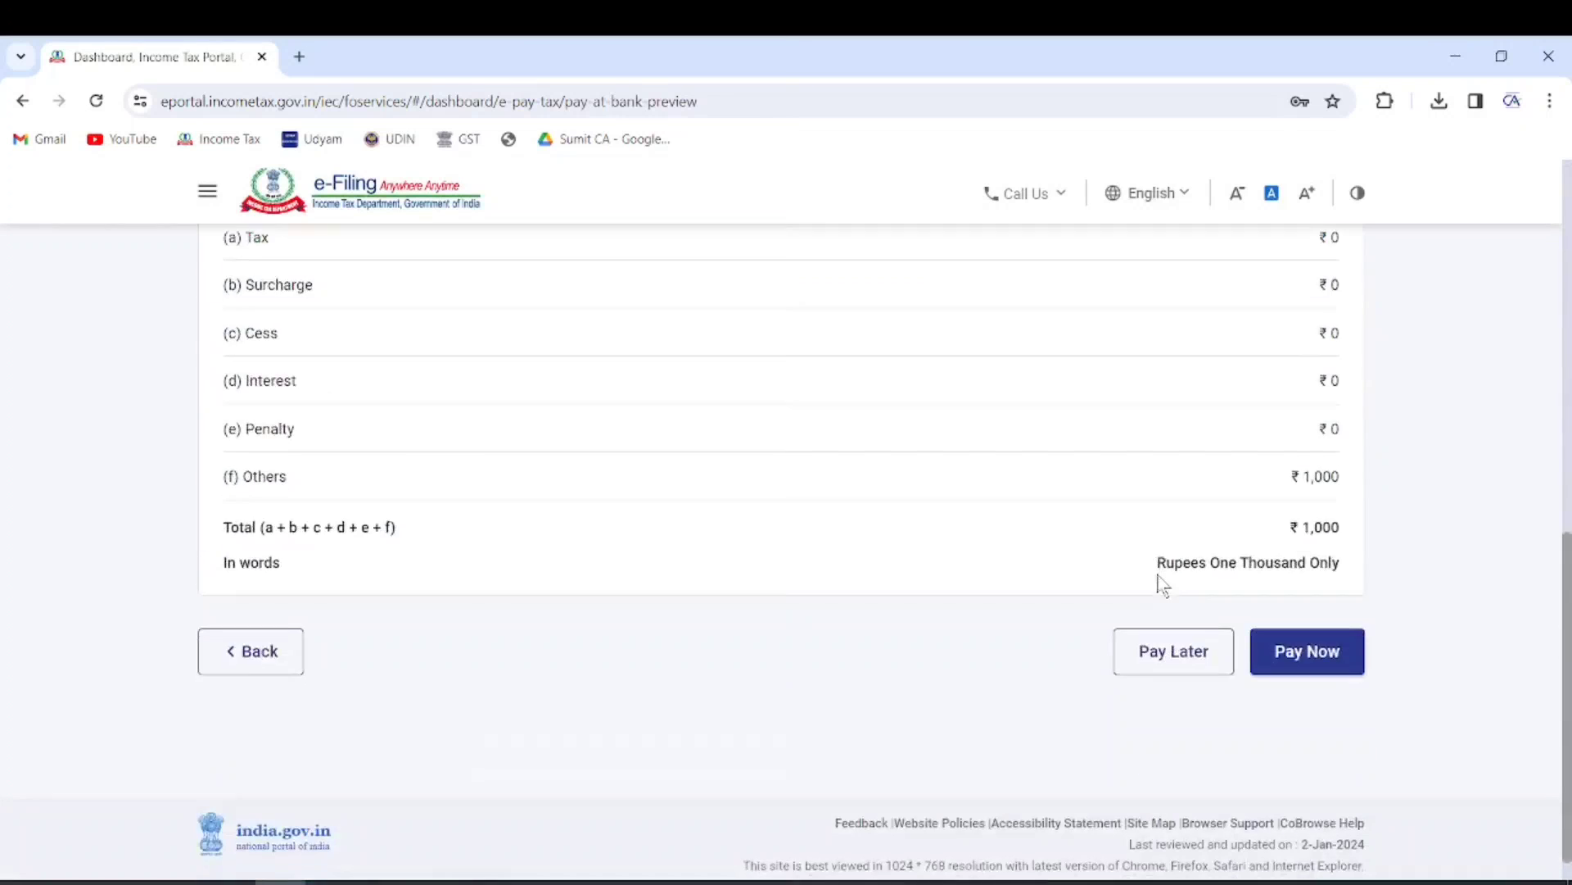
pyautogui.click(1302, 713)
pyautogui.scroll(-15, 538, 697)
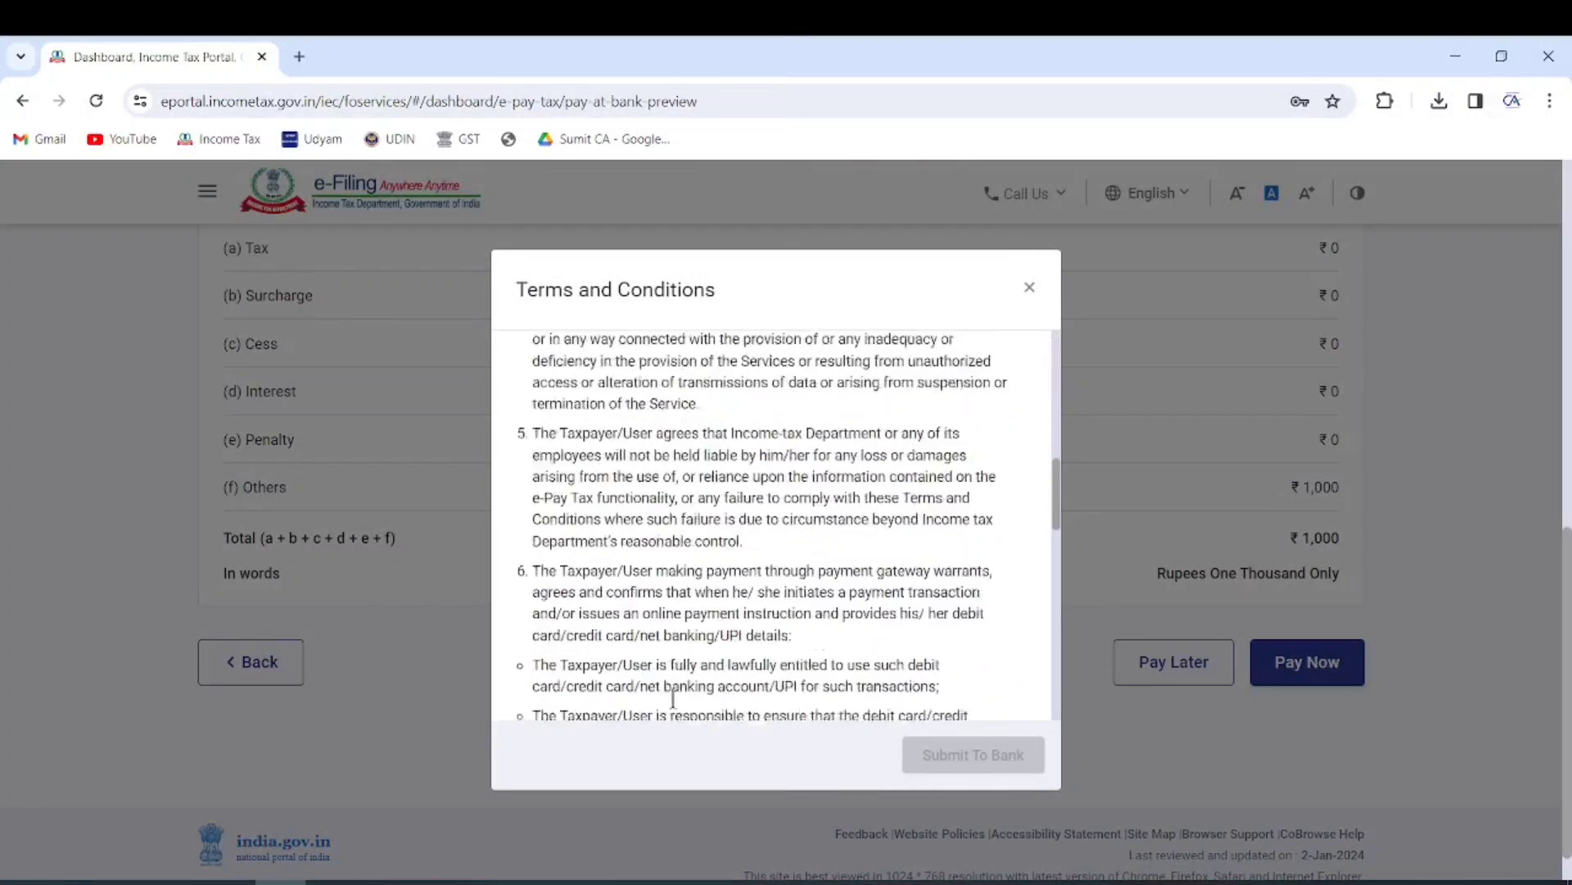
pyautogui.click(542, 683)
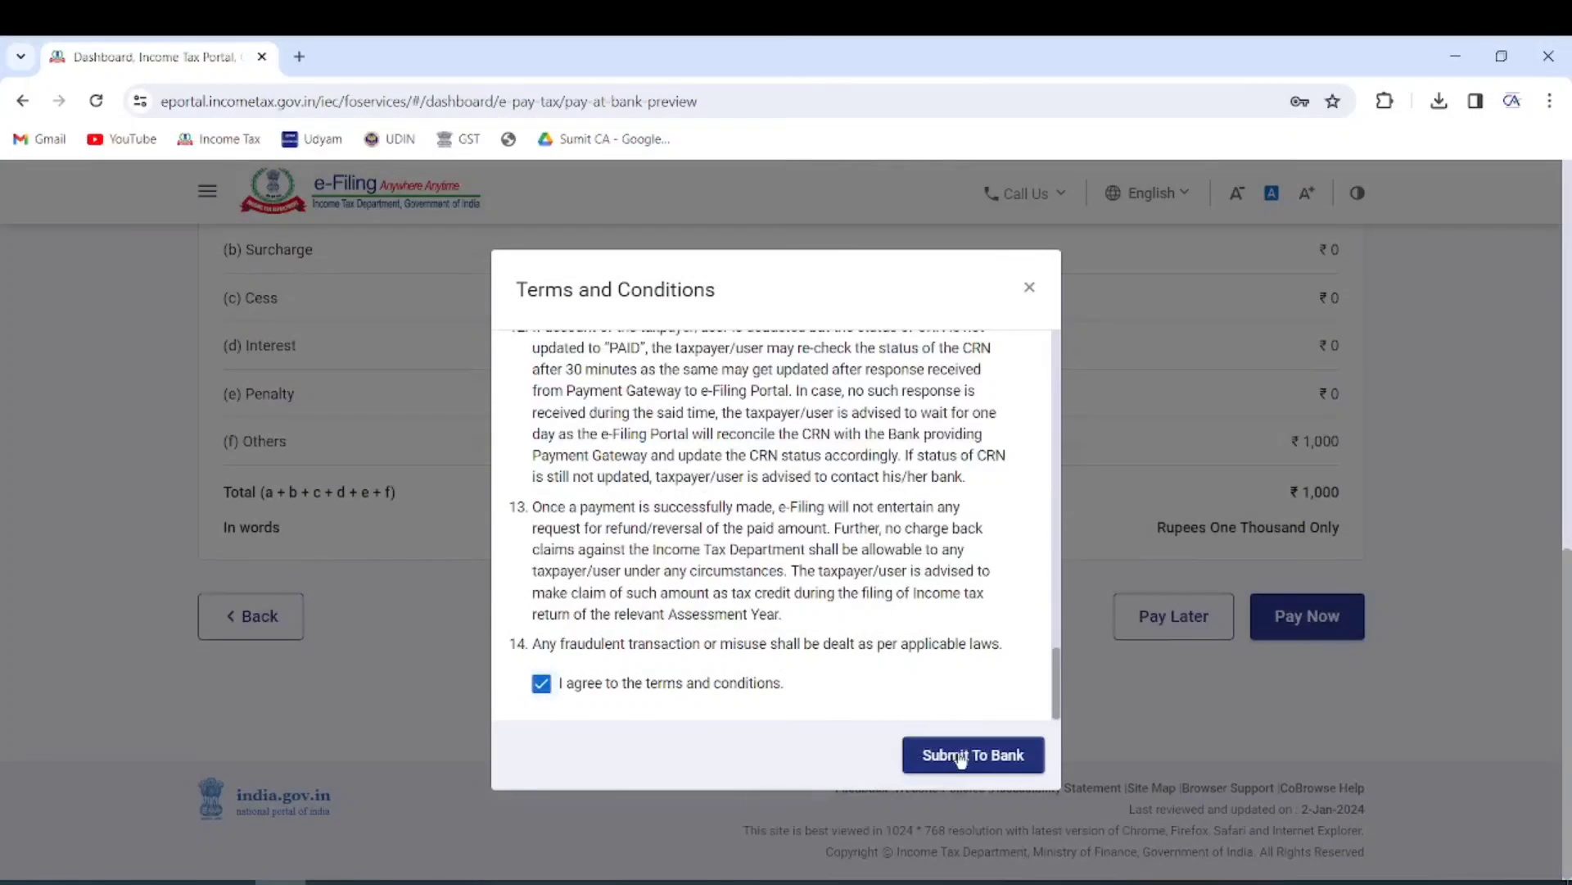
pyautogui.click(973, 755)
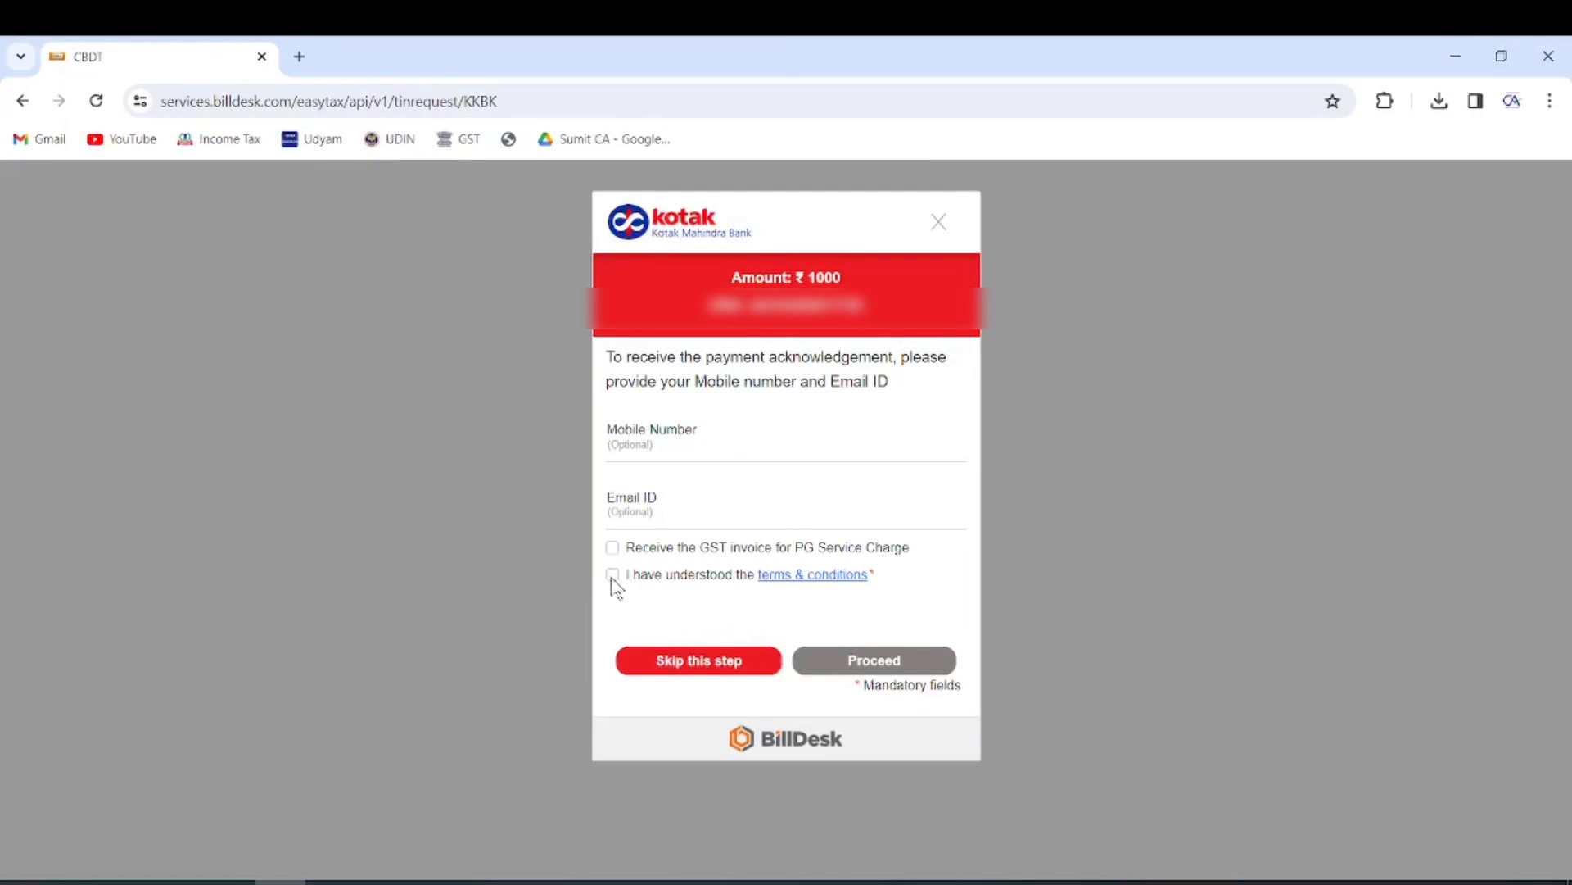
# - Skip the acknowledgement contact details, choose payment by BHIM UPI QR, and generate the QR code for the ₹1000 payment
pyautogui.click(685, 665)
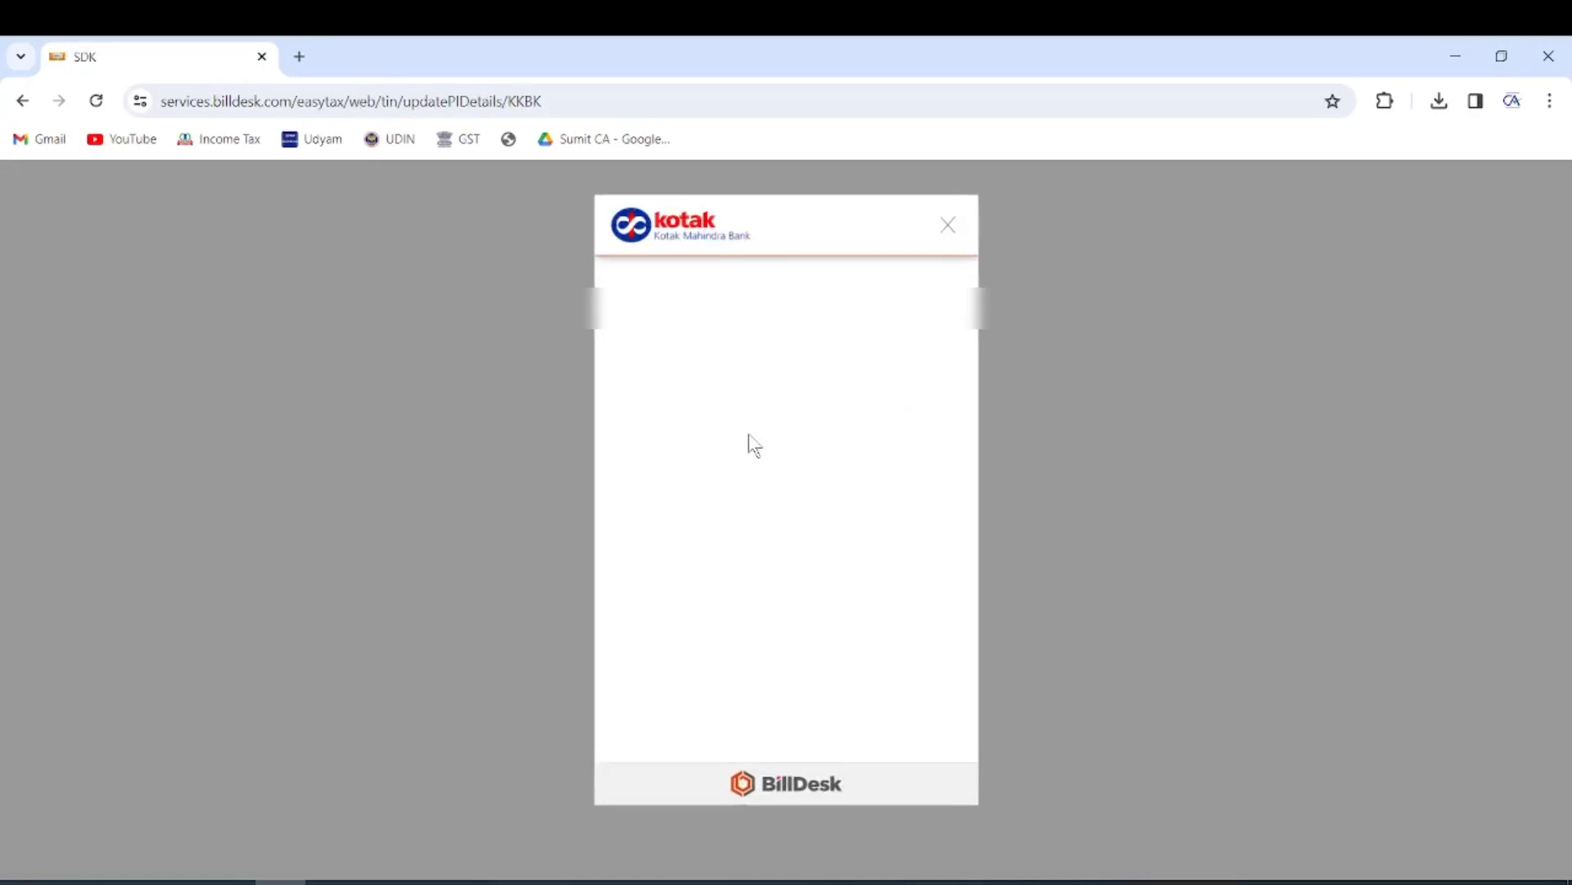
pyautogui.click(713, 522)
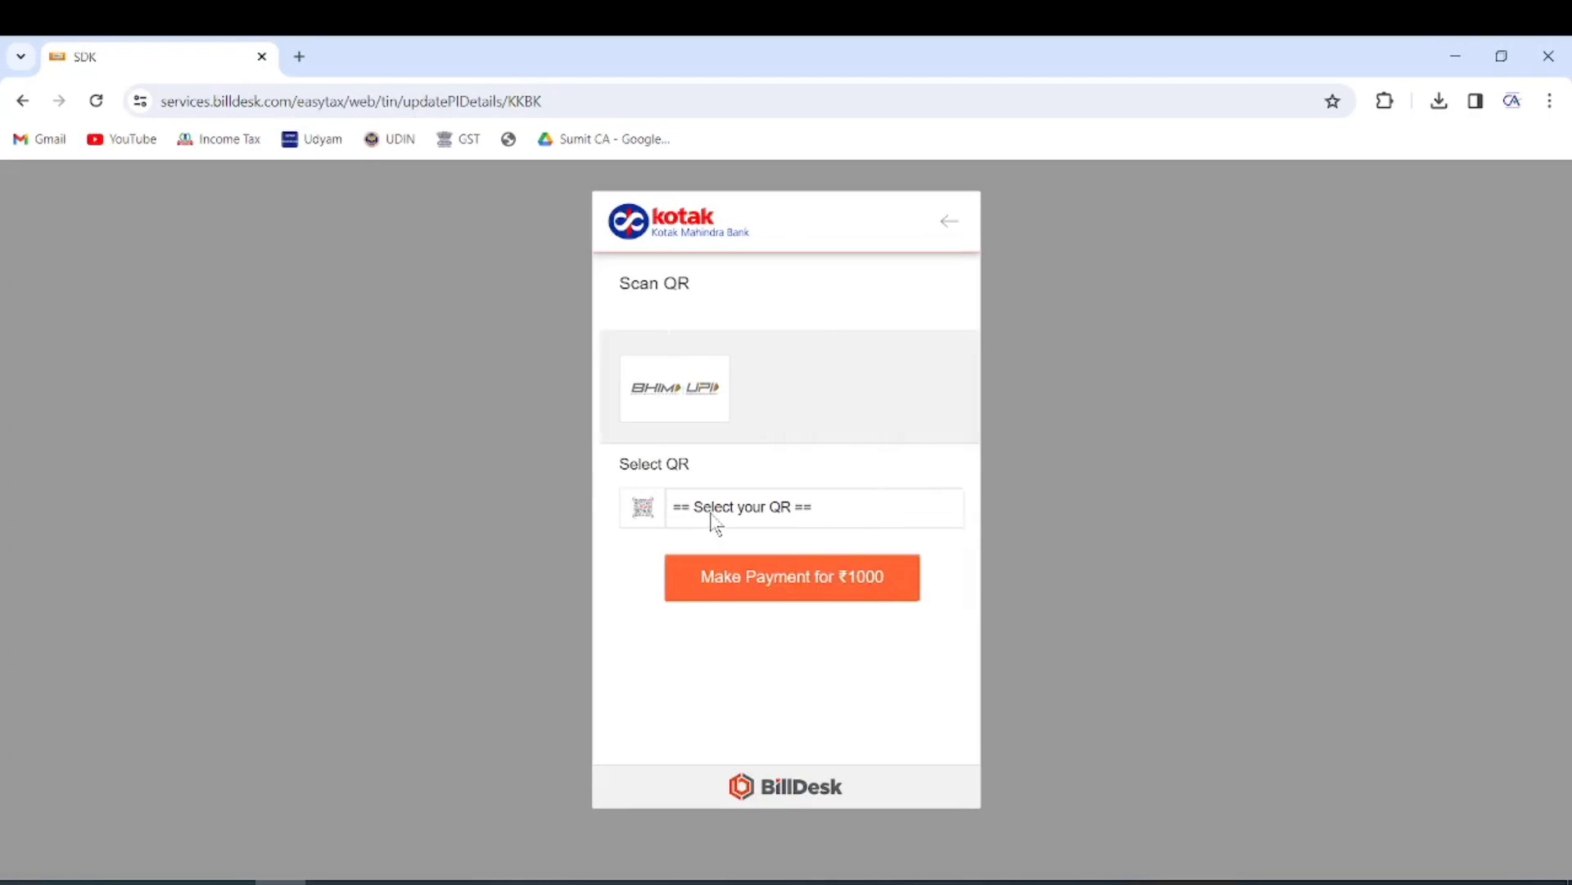
pyautogui.click(726, 514)
pyautogui.click(725, 557)
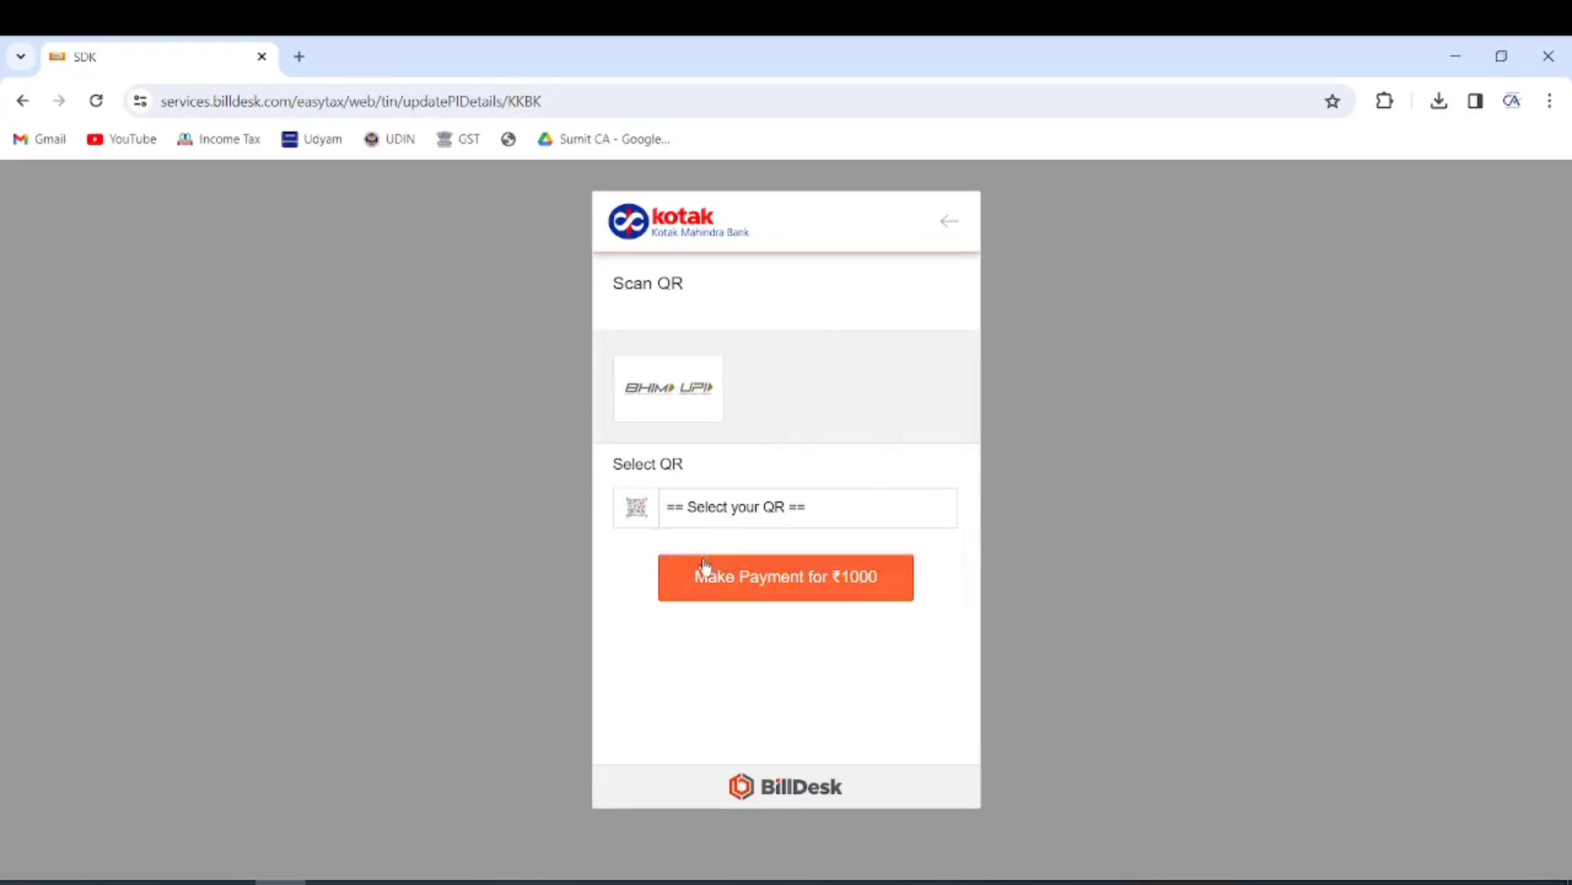
pyautogui.click(779, 580)
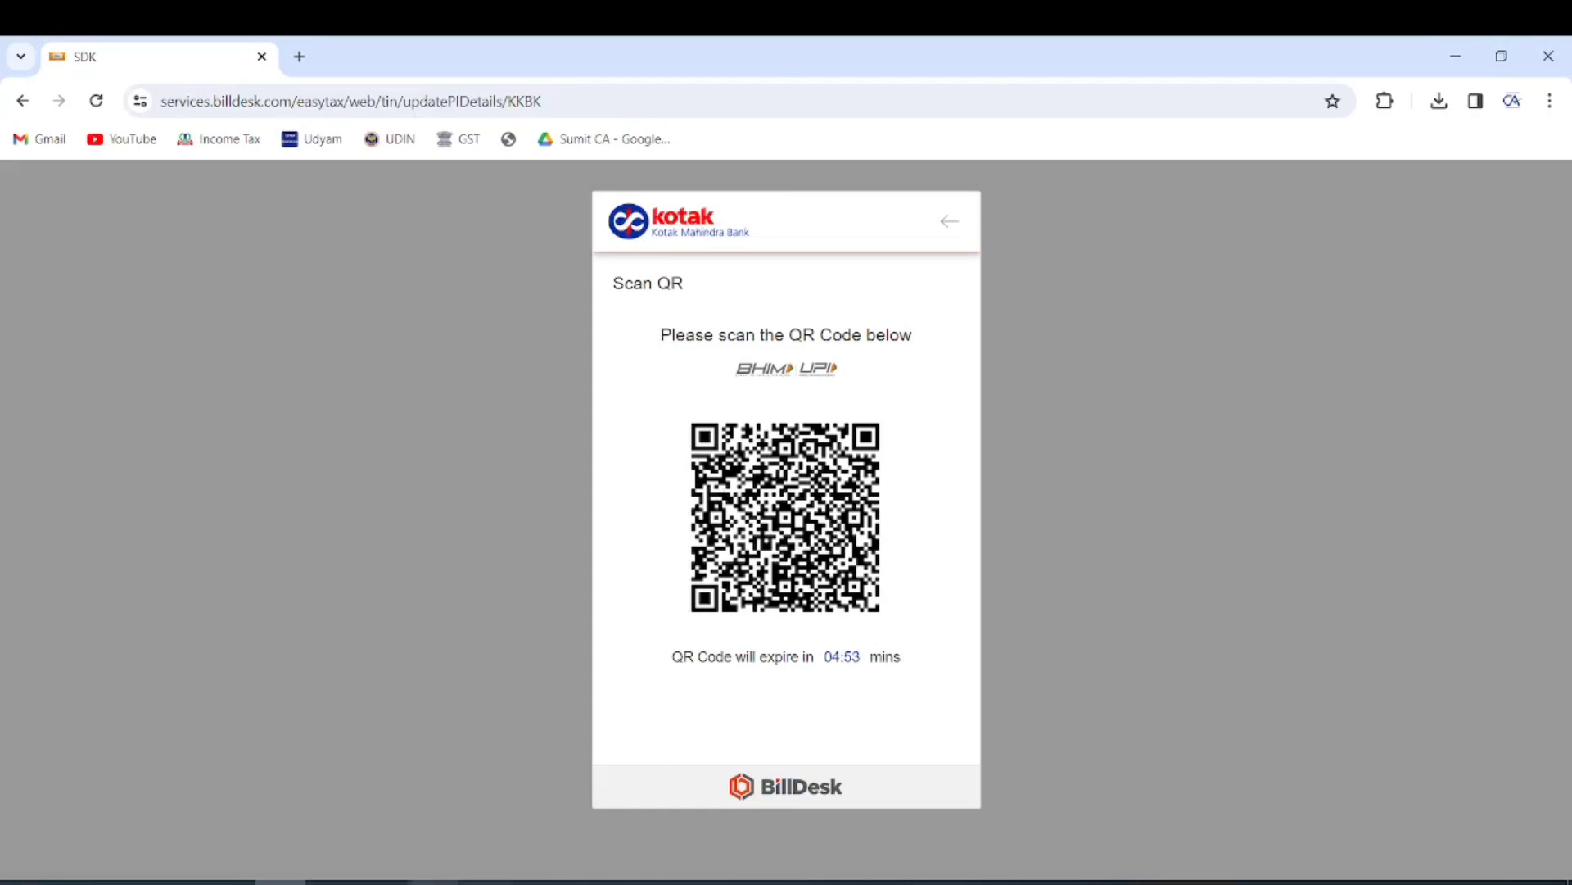
# - Switch to Excel and record the section 140B payment in Part B ATI: BSR code 0018002, deposit date 02/01/2024, challan serial number and amount 1000
pyautogui.click(534, 882)
pyautogui.click(216, 673)
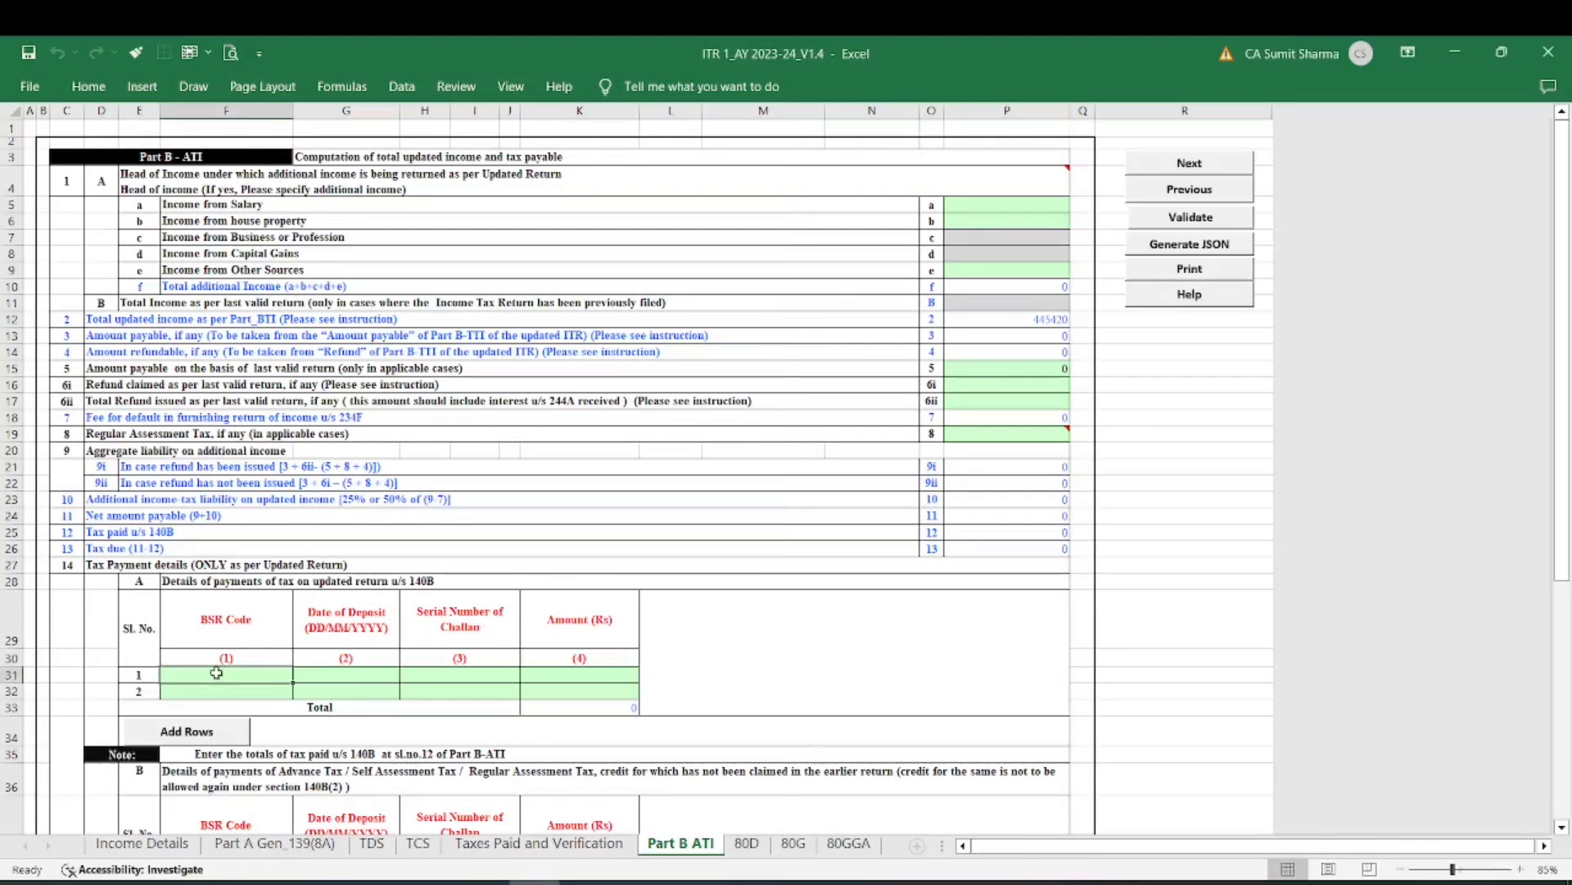
pyautogui.click(352, 673)
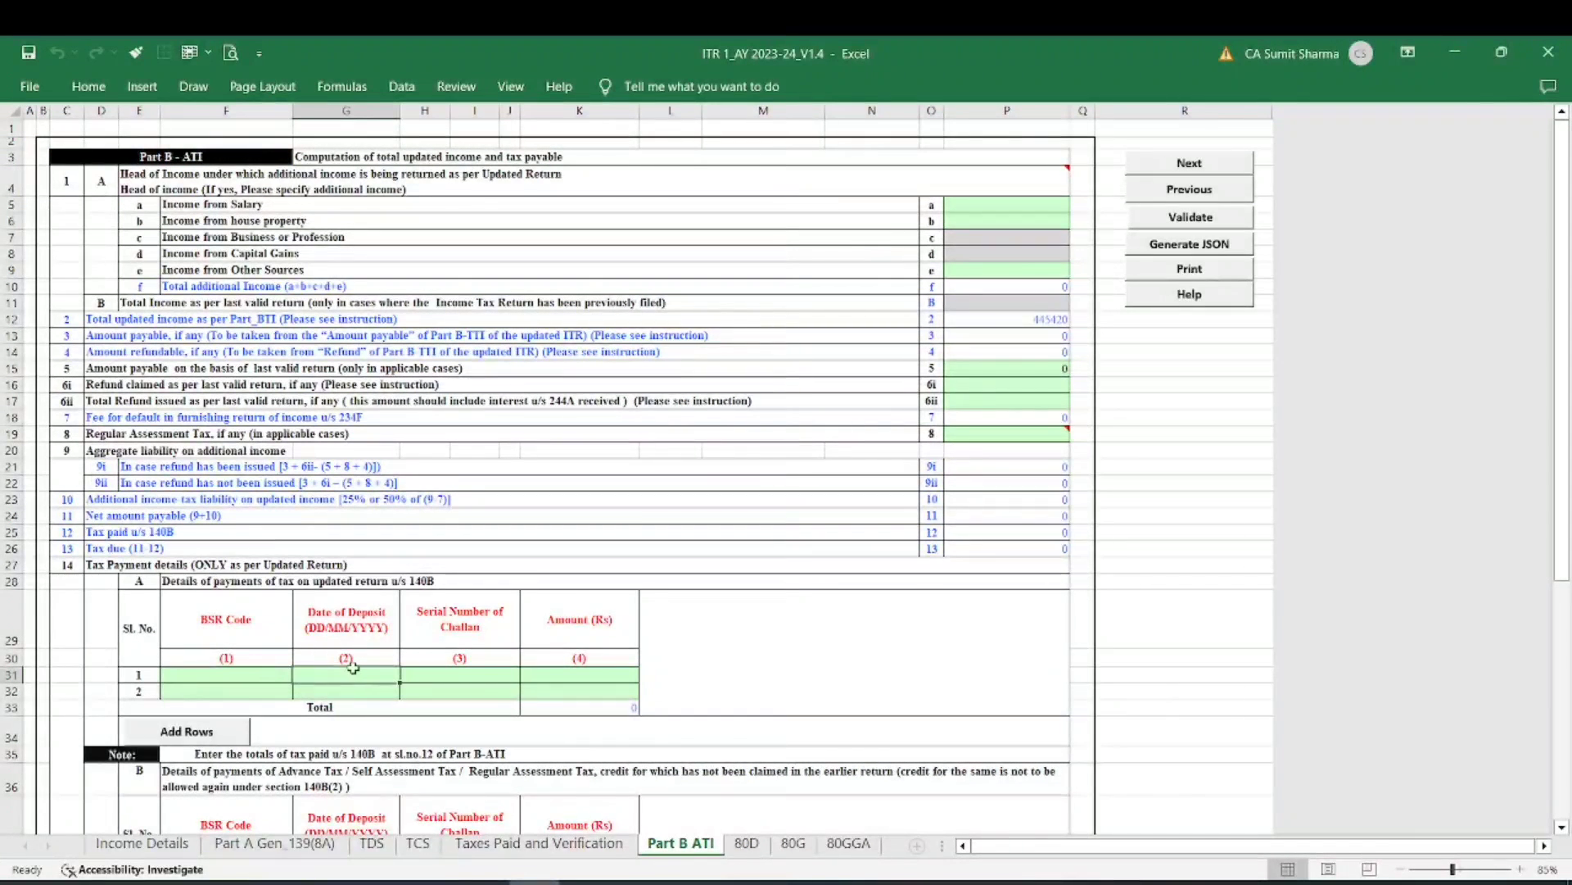
pyautogui.click(478, 679)
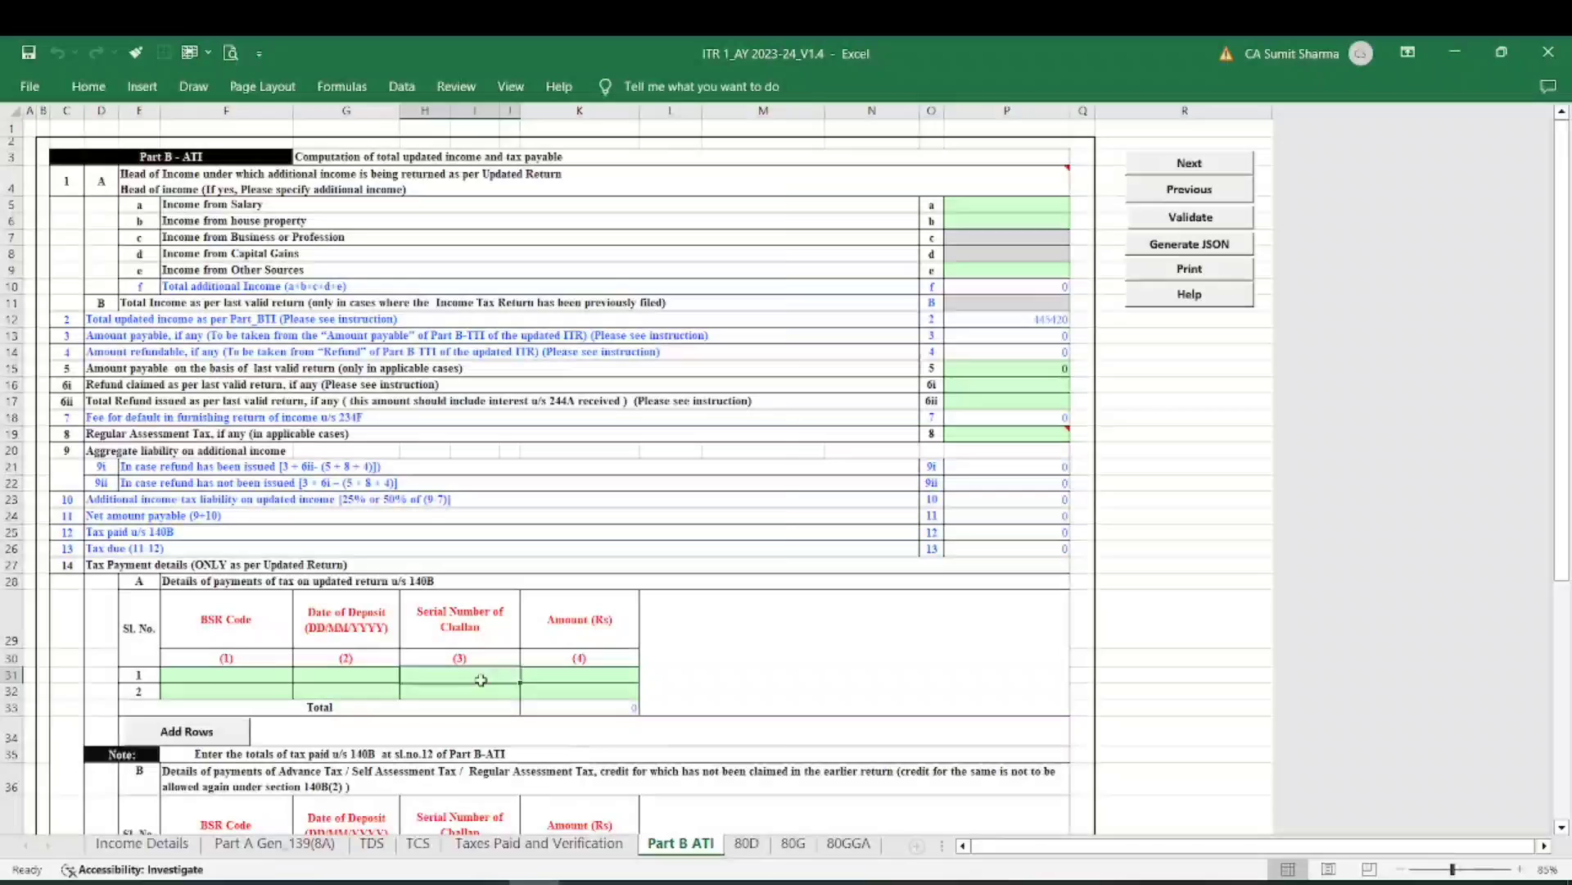
pyautogui.click(564, 677)
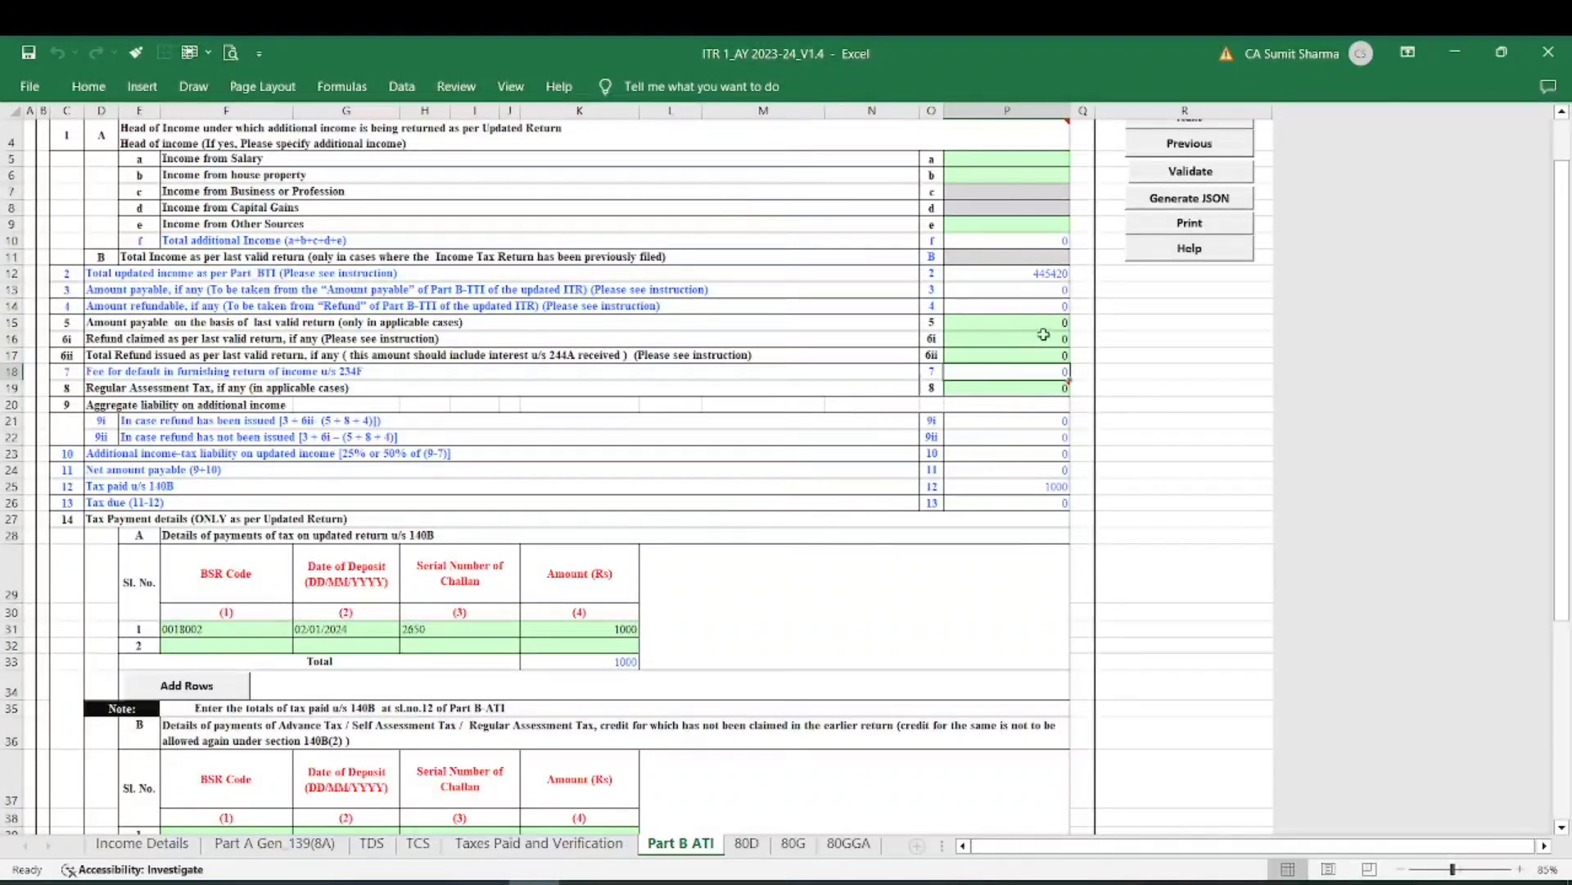
# - Recalculate the tax from the Income Details sheet and check the amount payable on the Part B ATI sheet
pyautogui.click(142, 843)
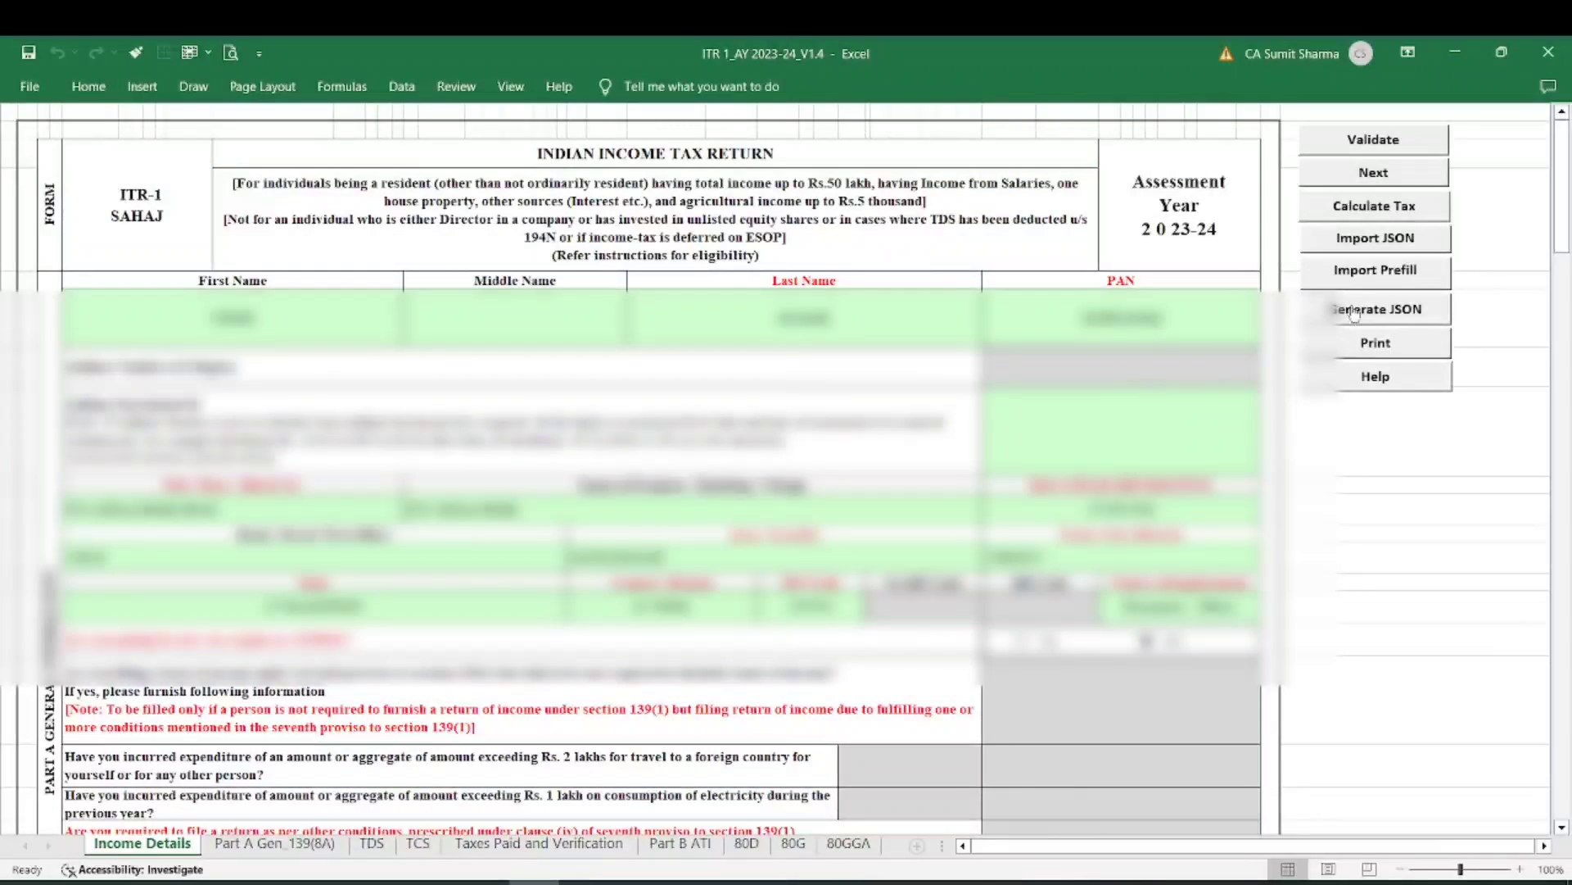
pyautogui.click(1384, 207)
pyautogui.click(701, 844)
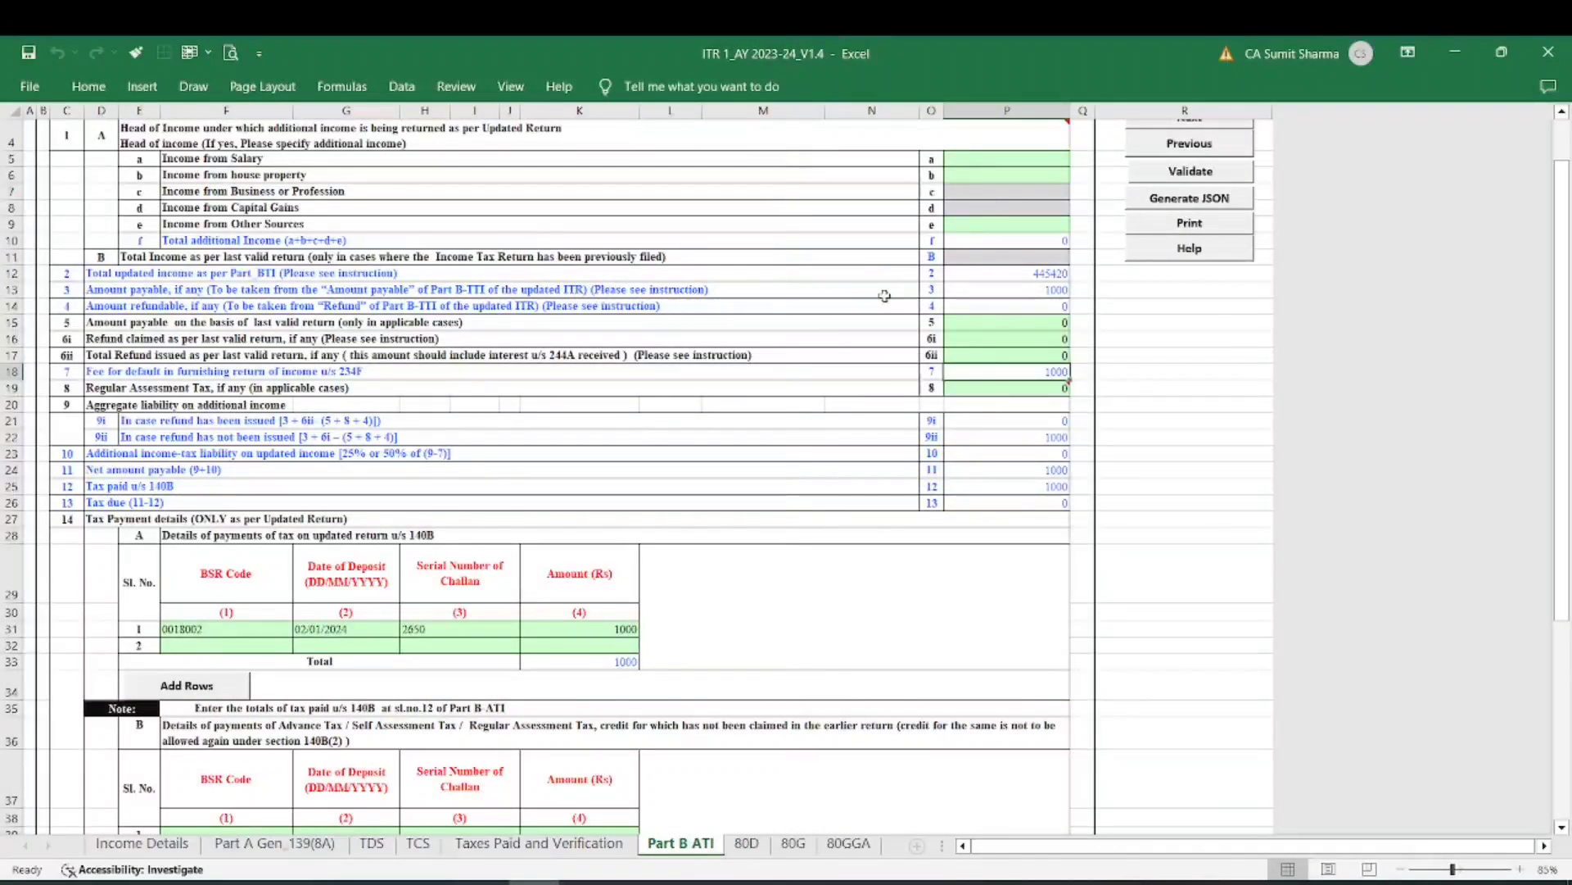
pyautogui.click(1005, 291)
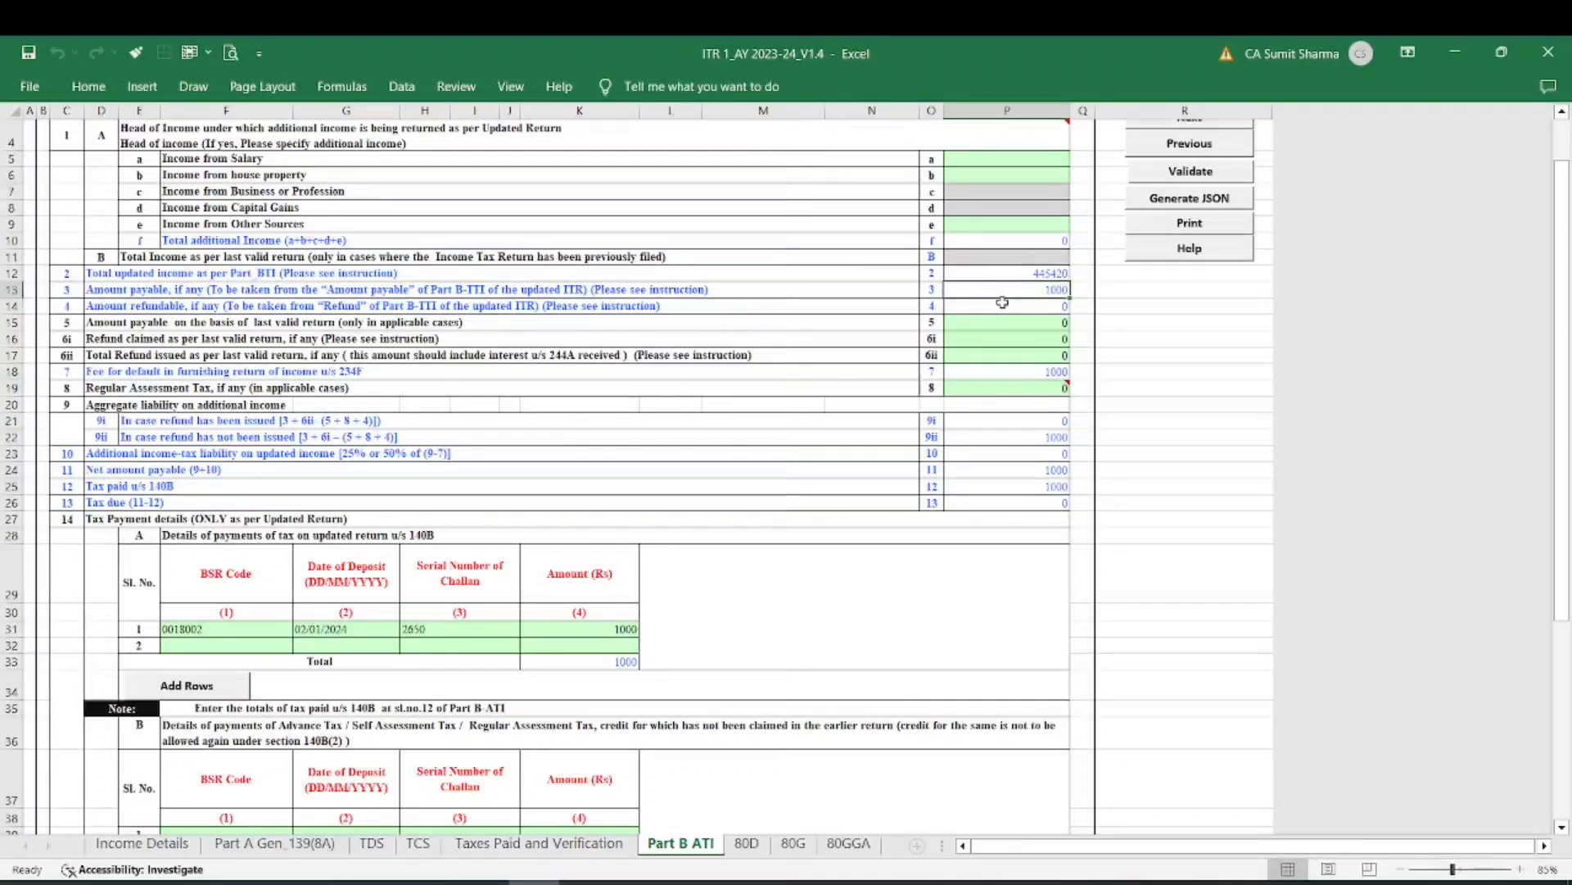
# - Run the tax calculation on Income Details once more, then validate the Part B ATI sheet
pyautogui.click(142, 844)
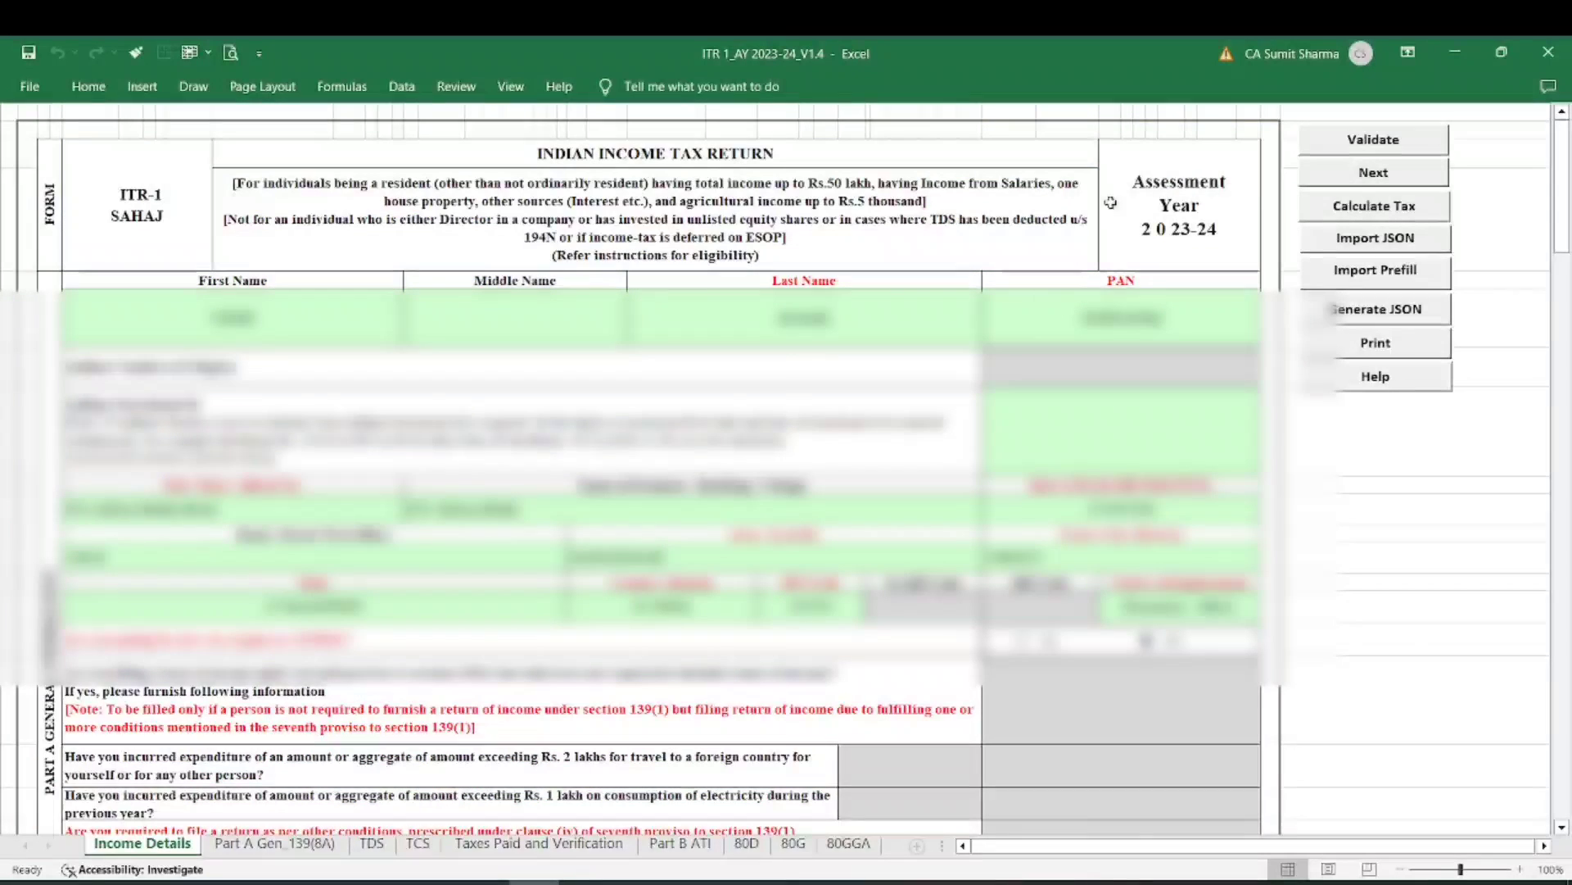
pyautogui.click(1374, 206)
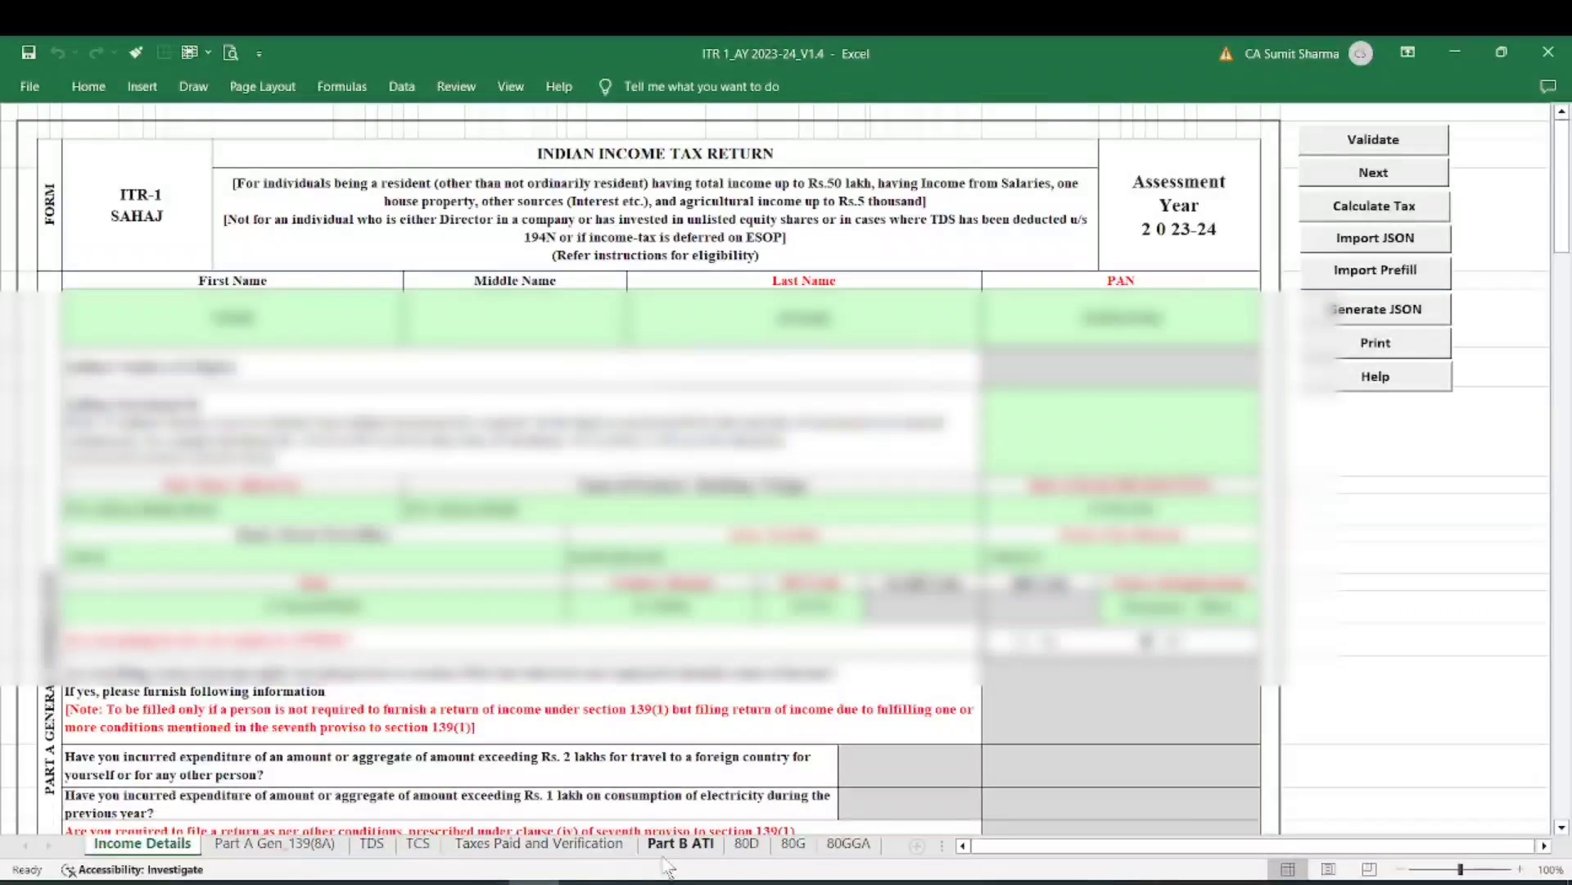
pyautogui.click(681, 844)
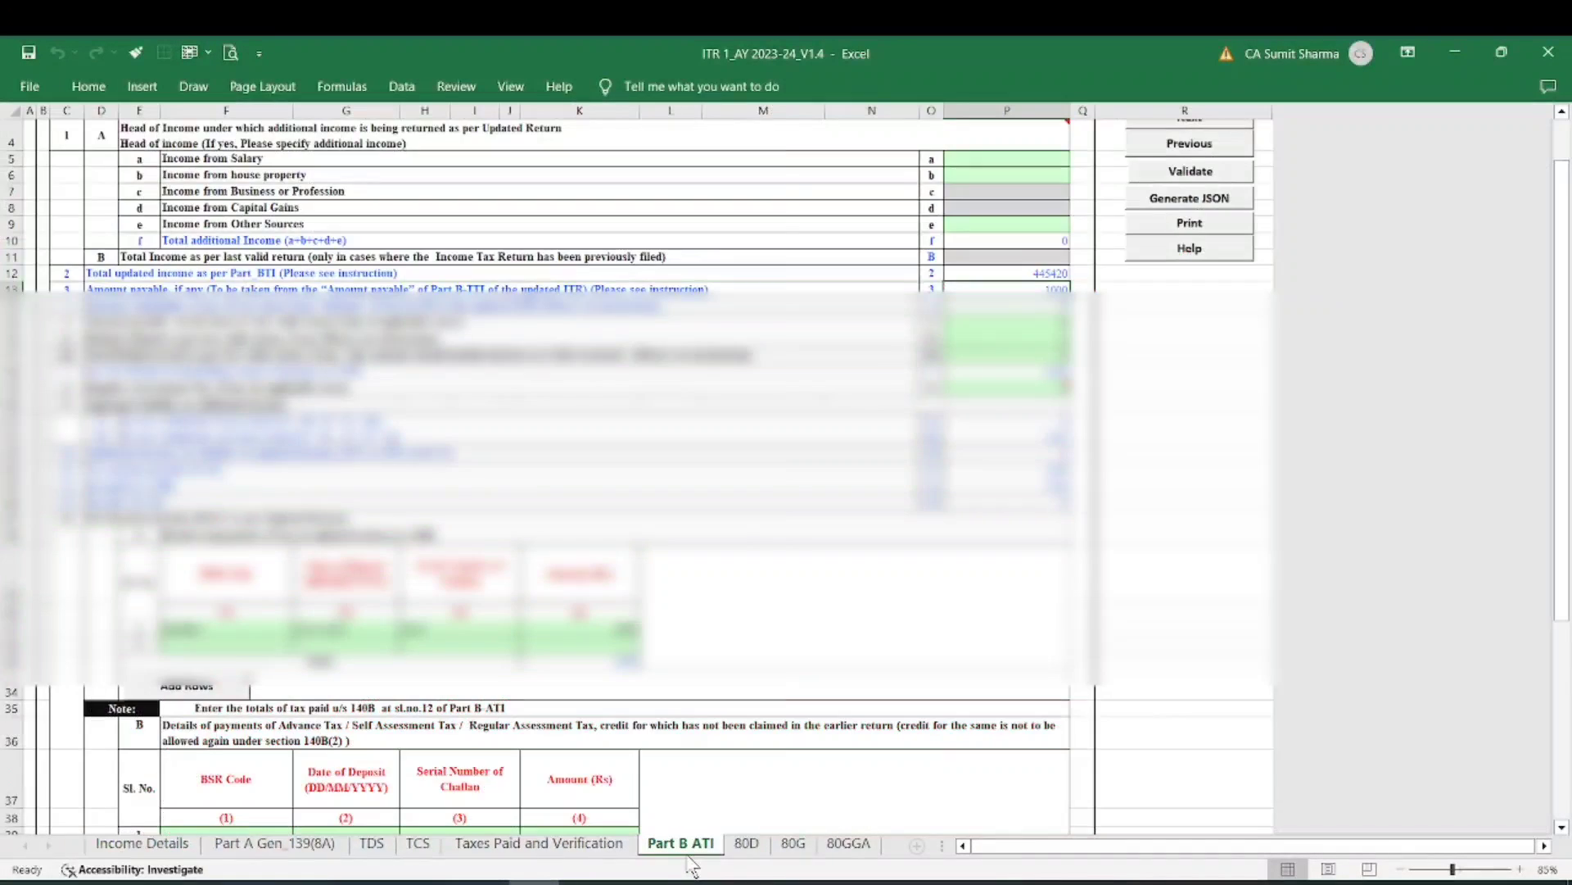
pyautogui.scroll(1, 720, 813)
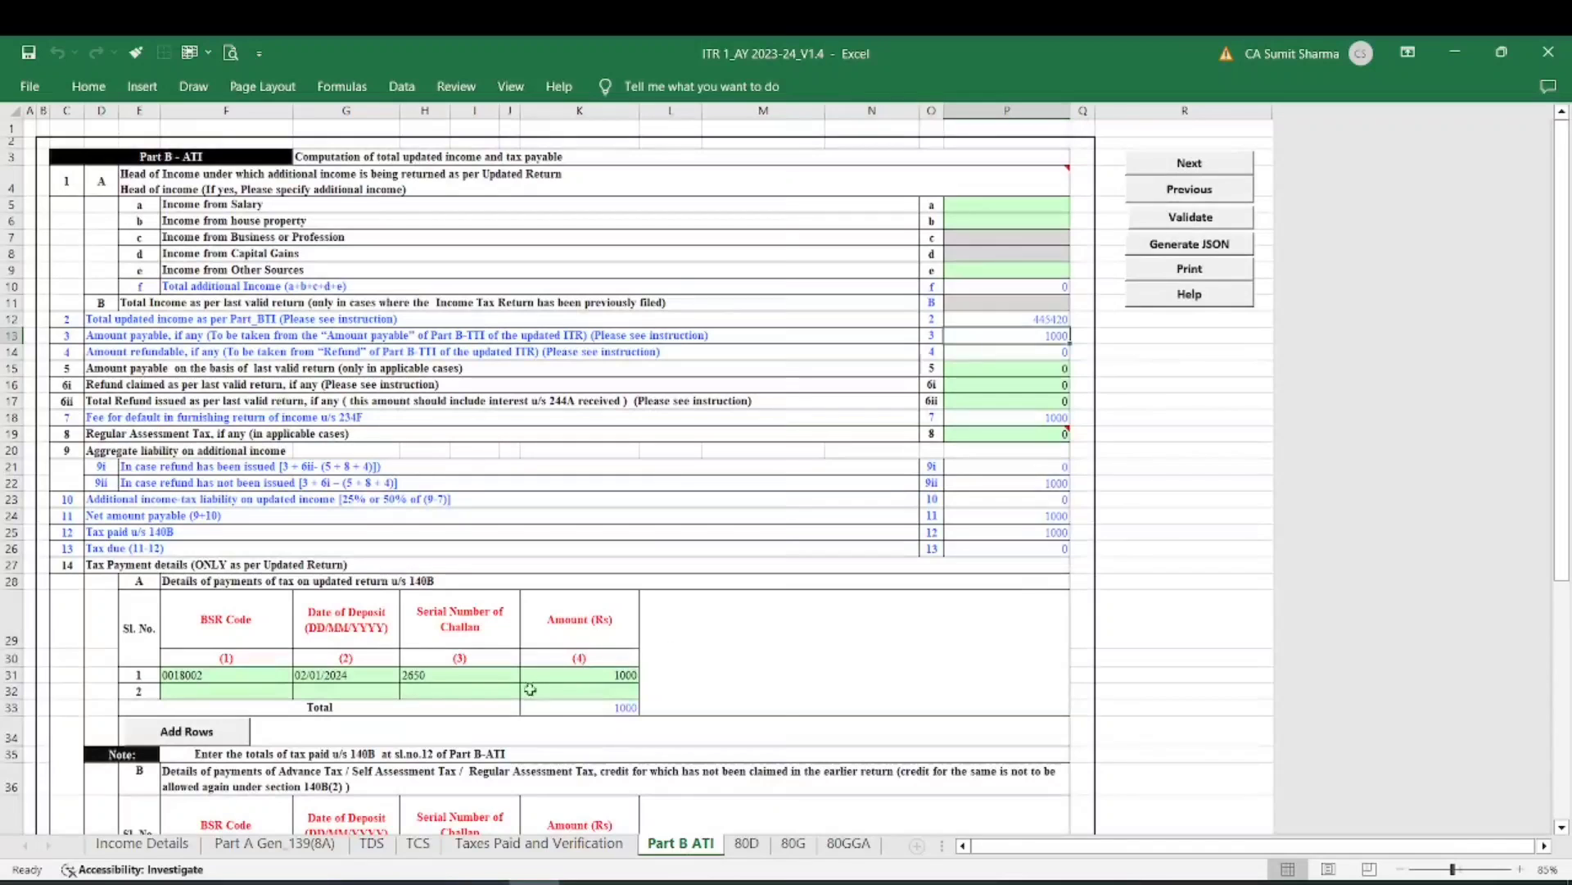
pyautogui.click(1194, 216)
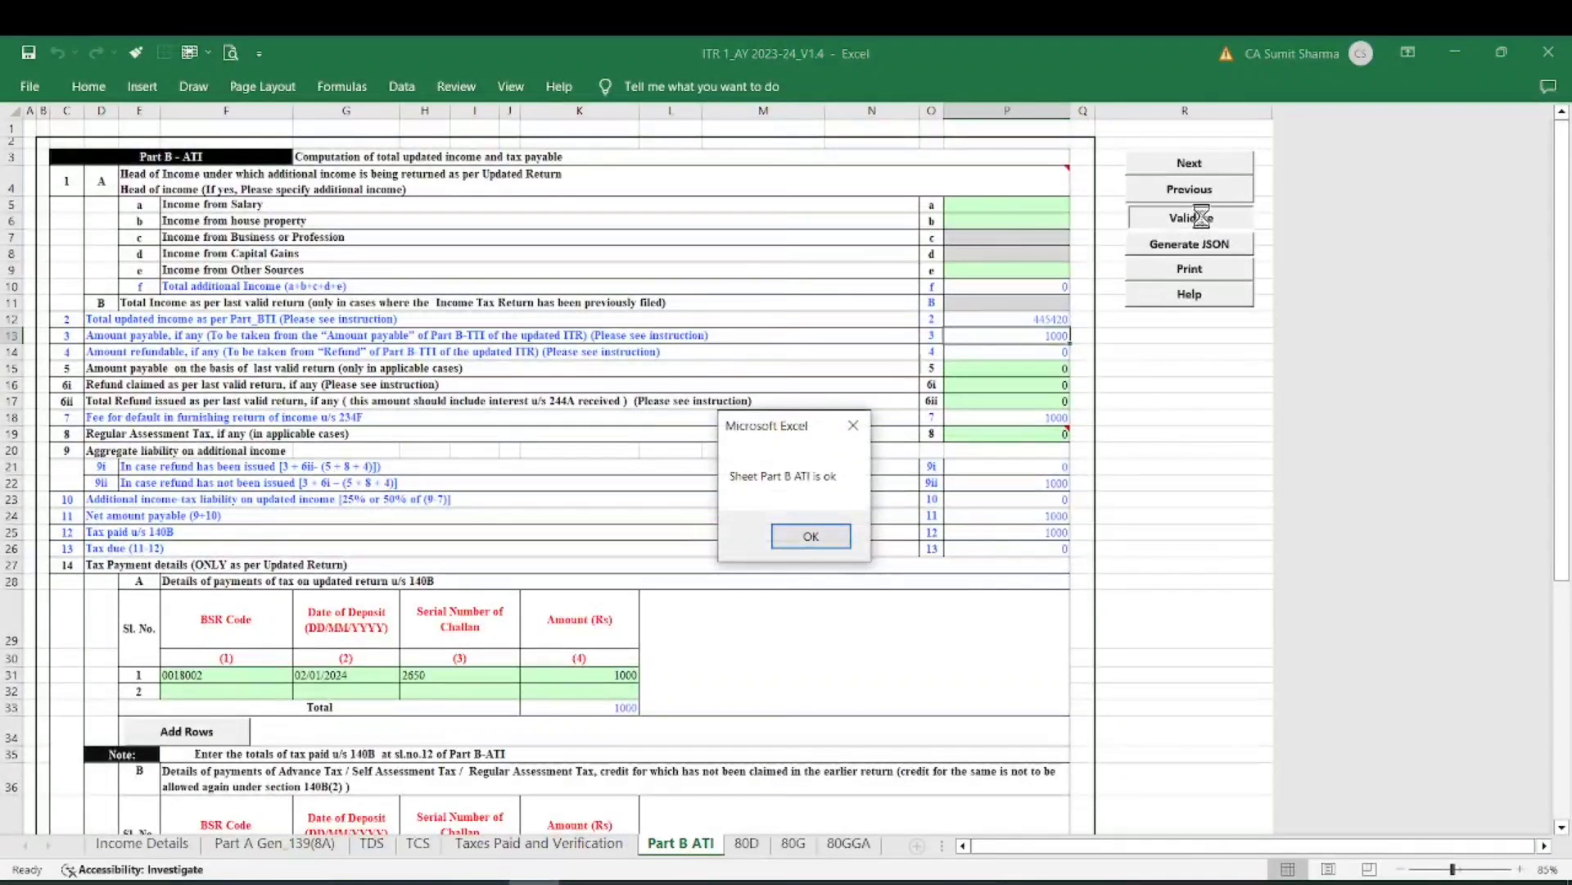
pyautogui.click(811, 537)
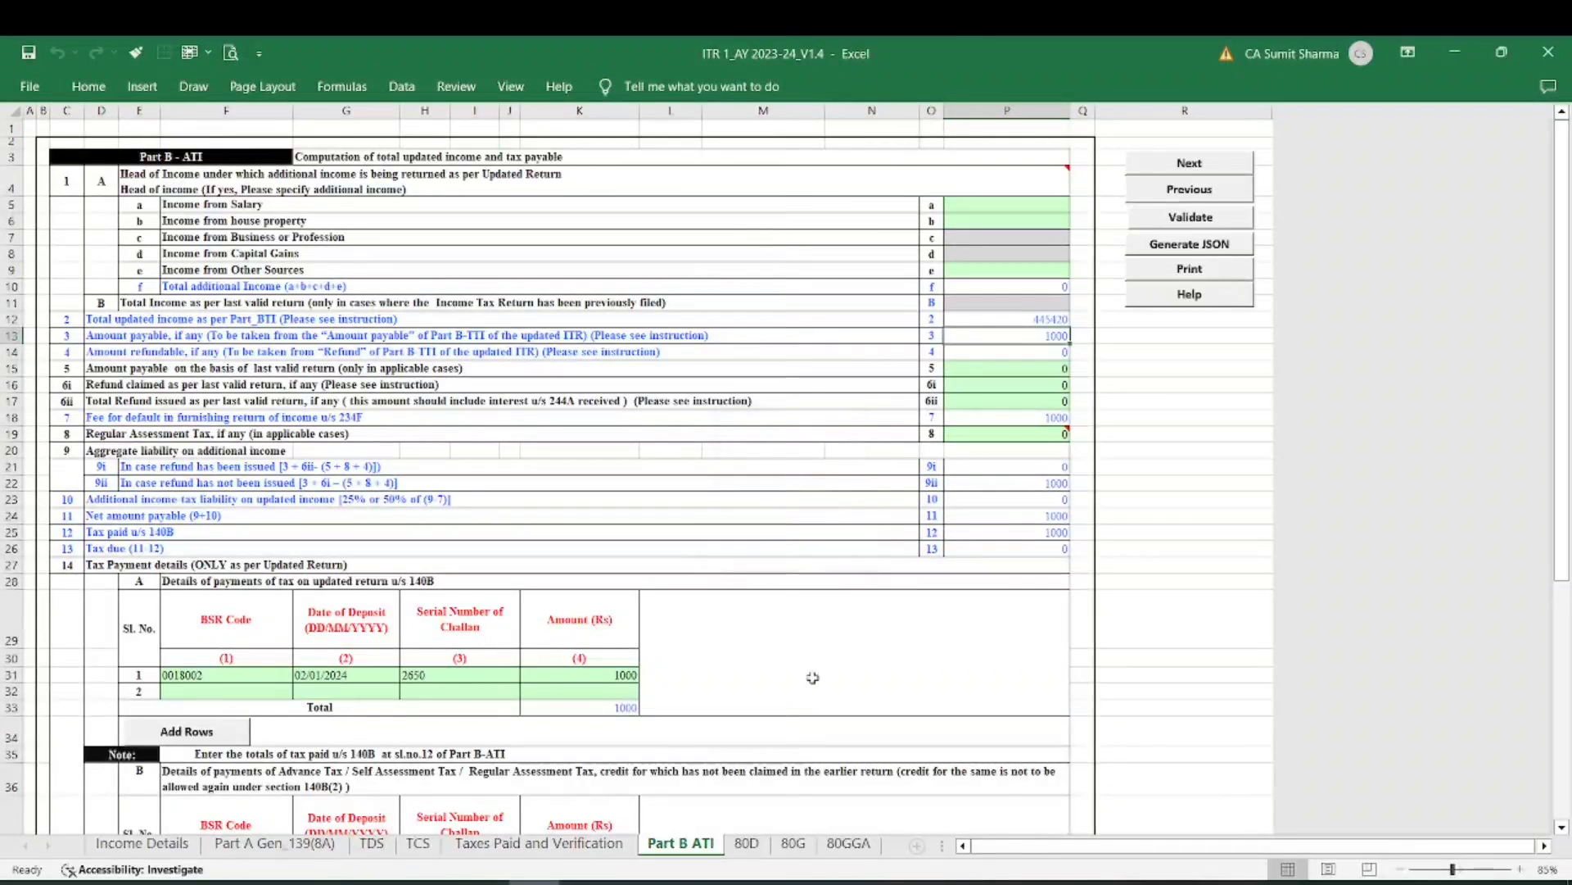
# - Validate the 80D, 80G and 80GGA deduction sheets one after another
pyautogui.click(749, 843)
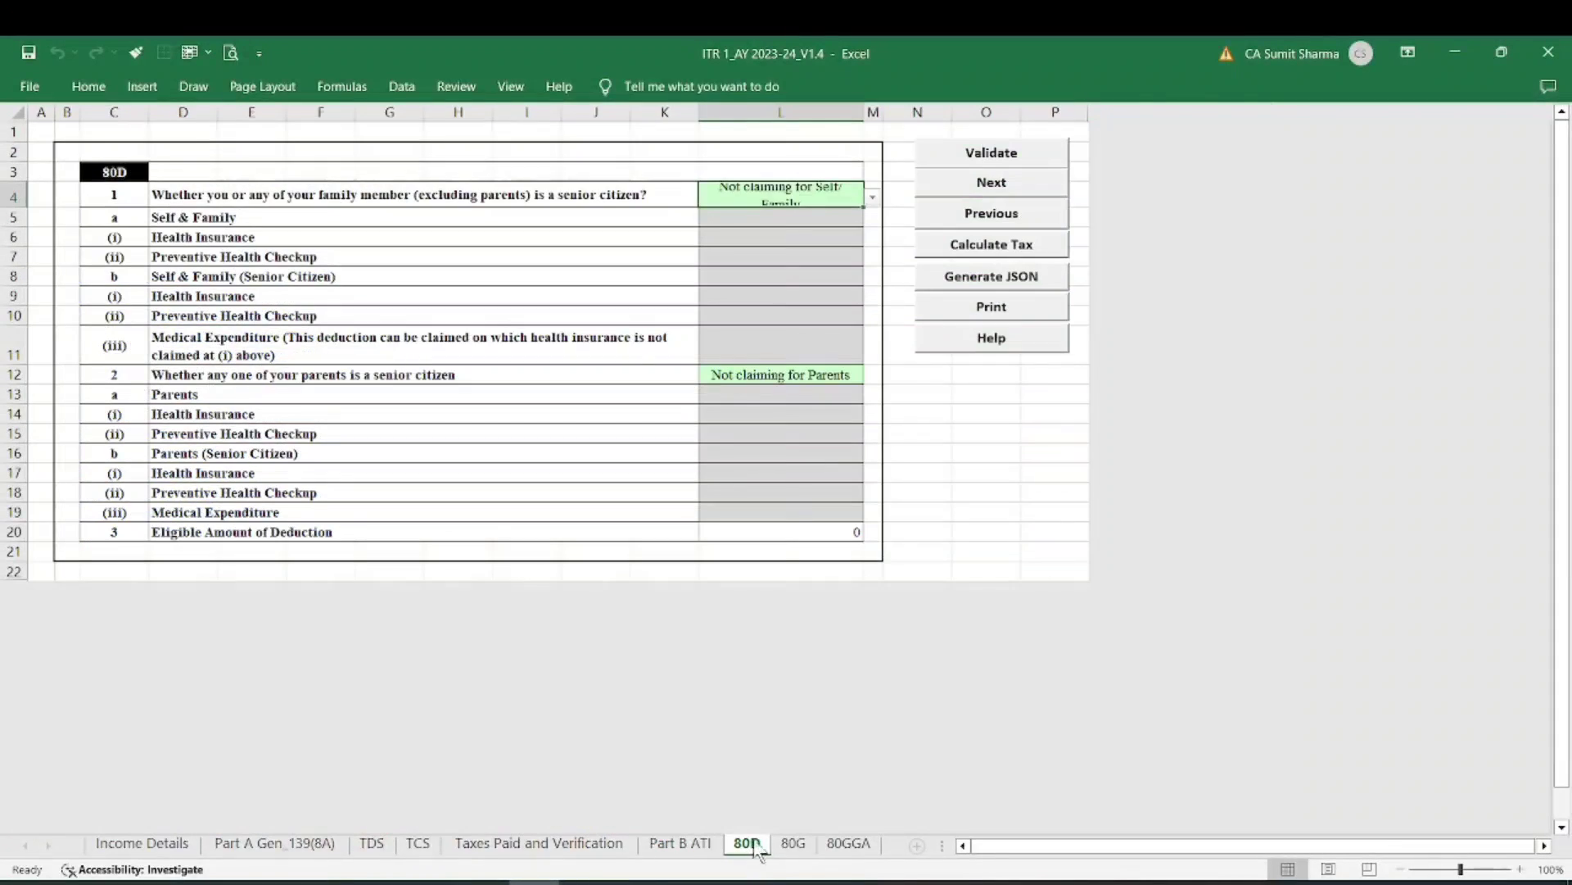
pyautogui.click(993, 156)
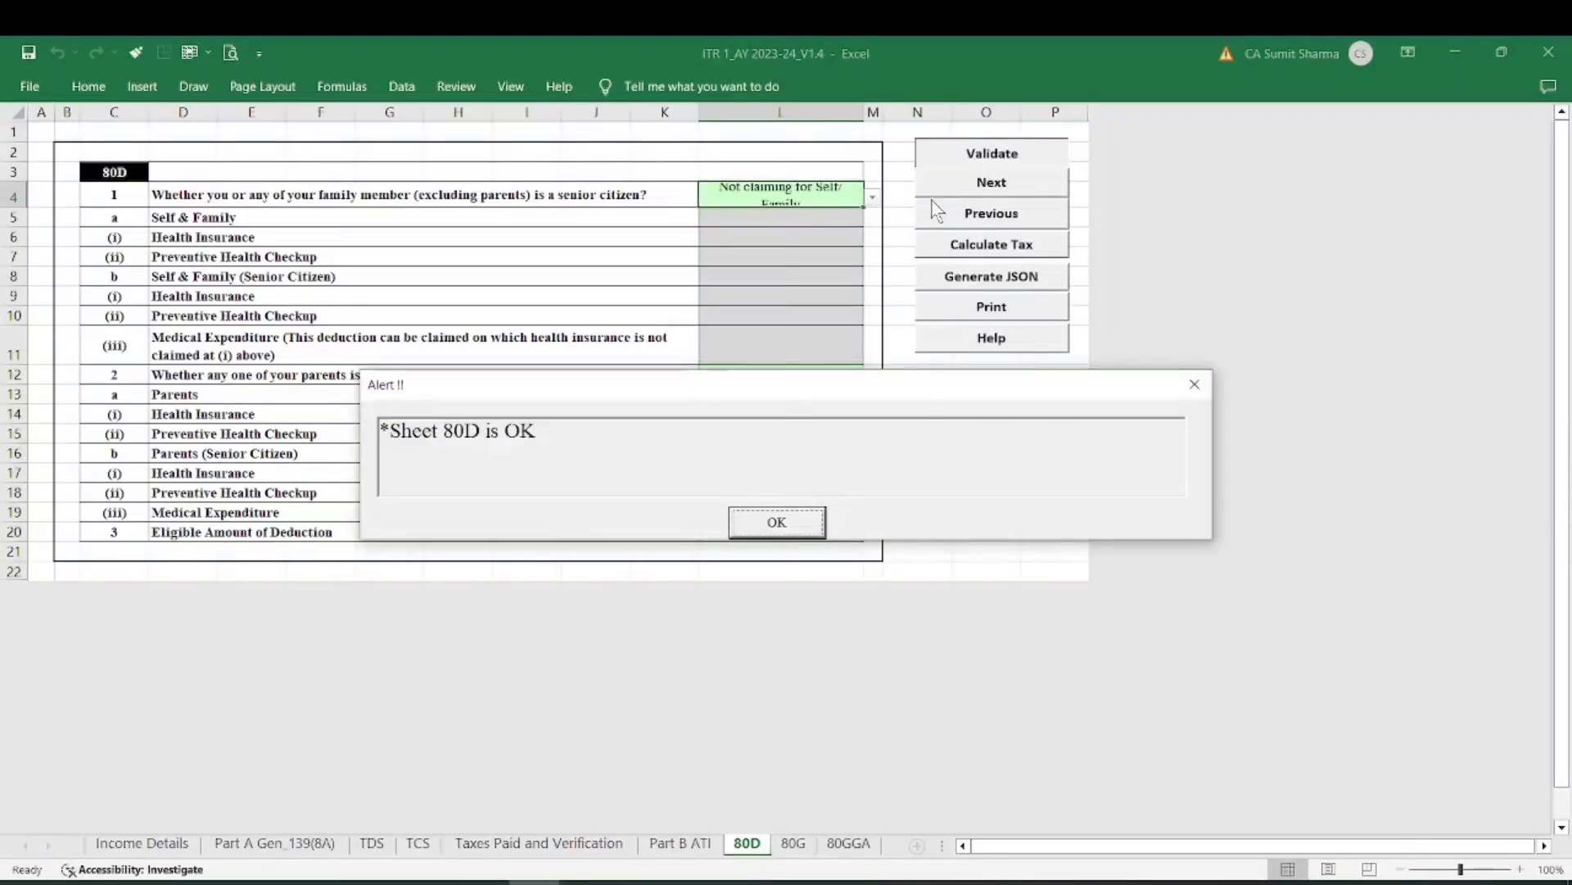
pyautogui.click(796, 521)
pyautogui.click(794, 843)
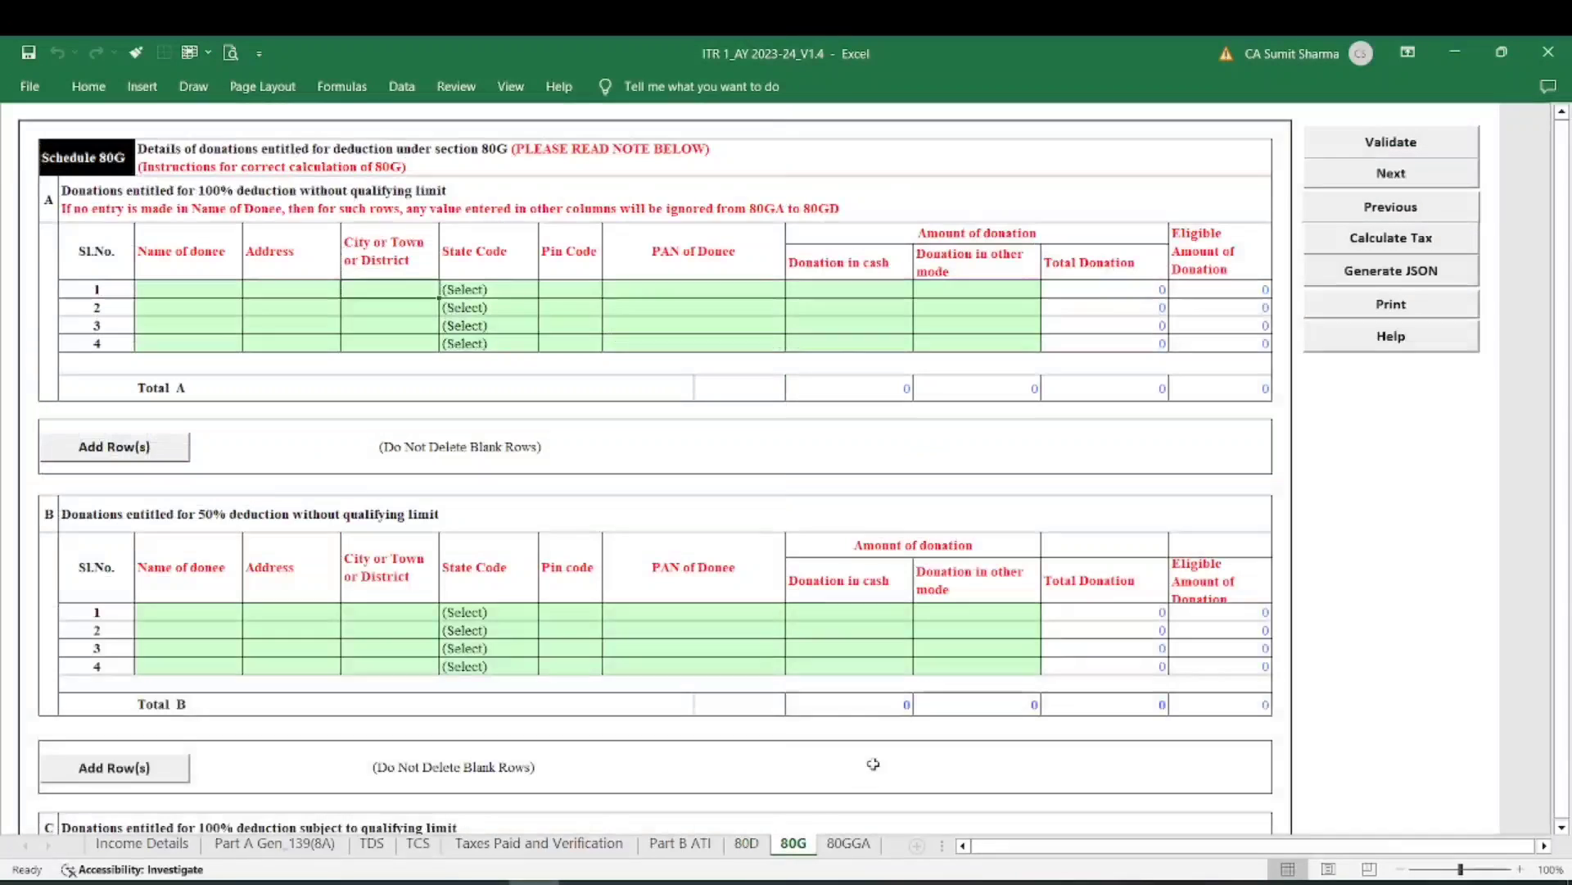
pyautogui.click(1398, 152)
pyautogui.click(811, 521)
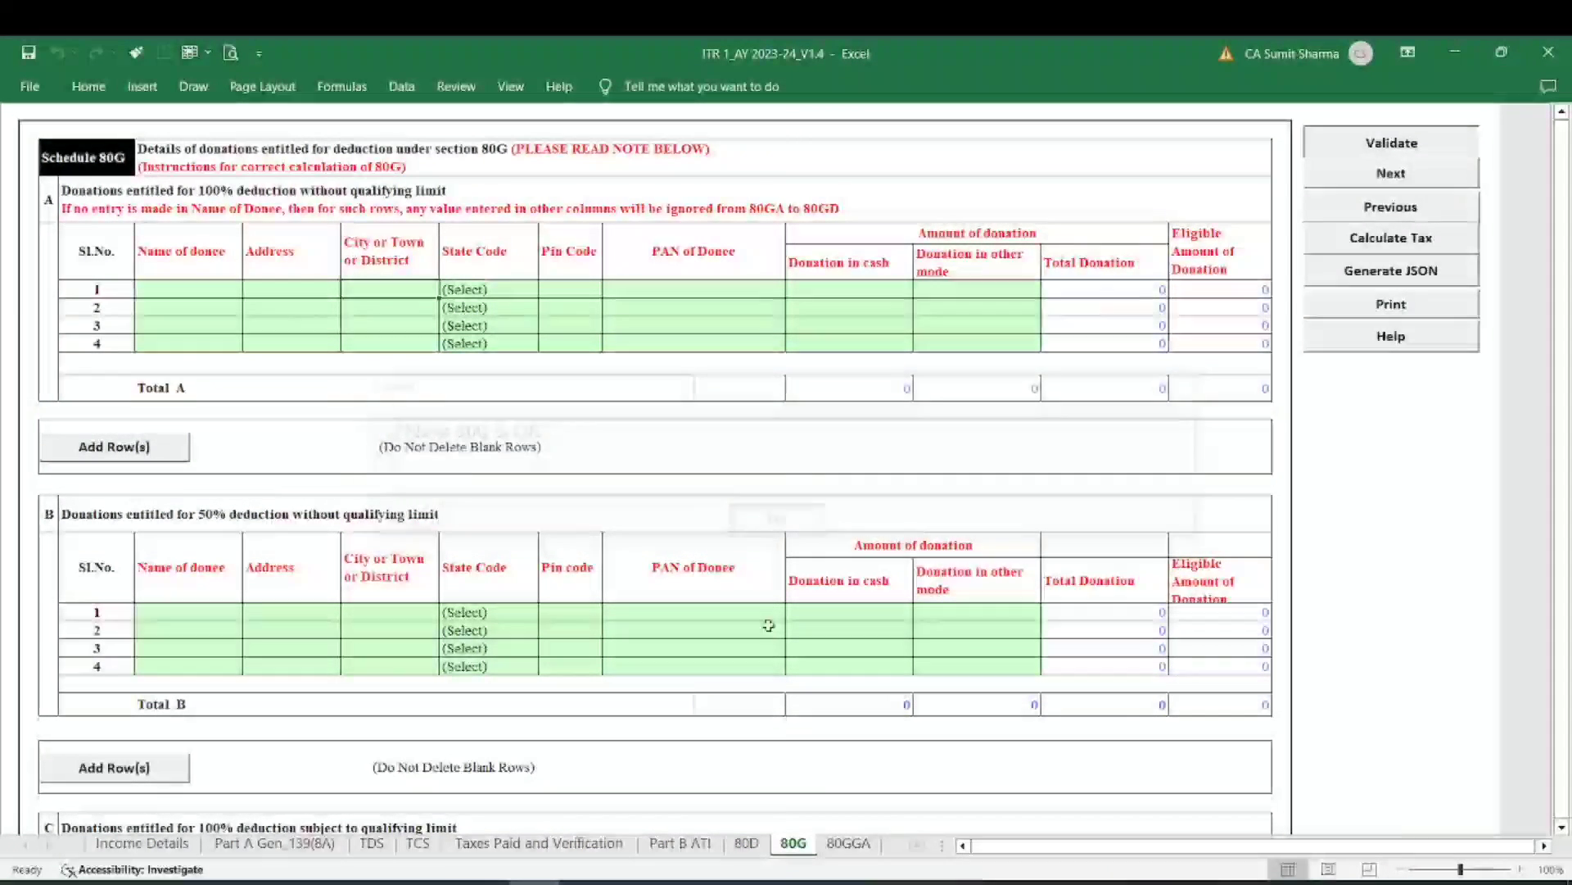
pyautogui.click(848, 844)
pyautogui.click(1484, 173)
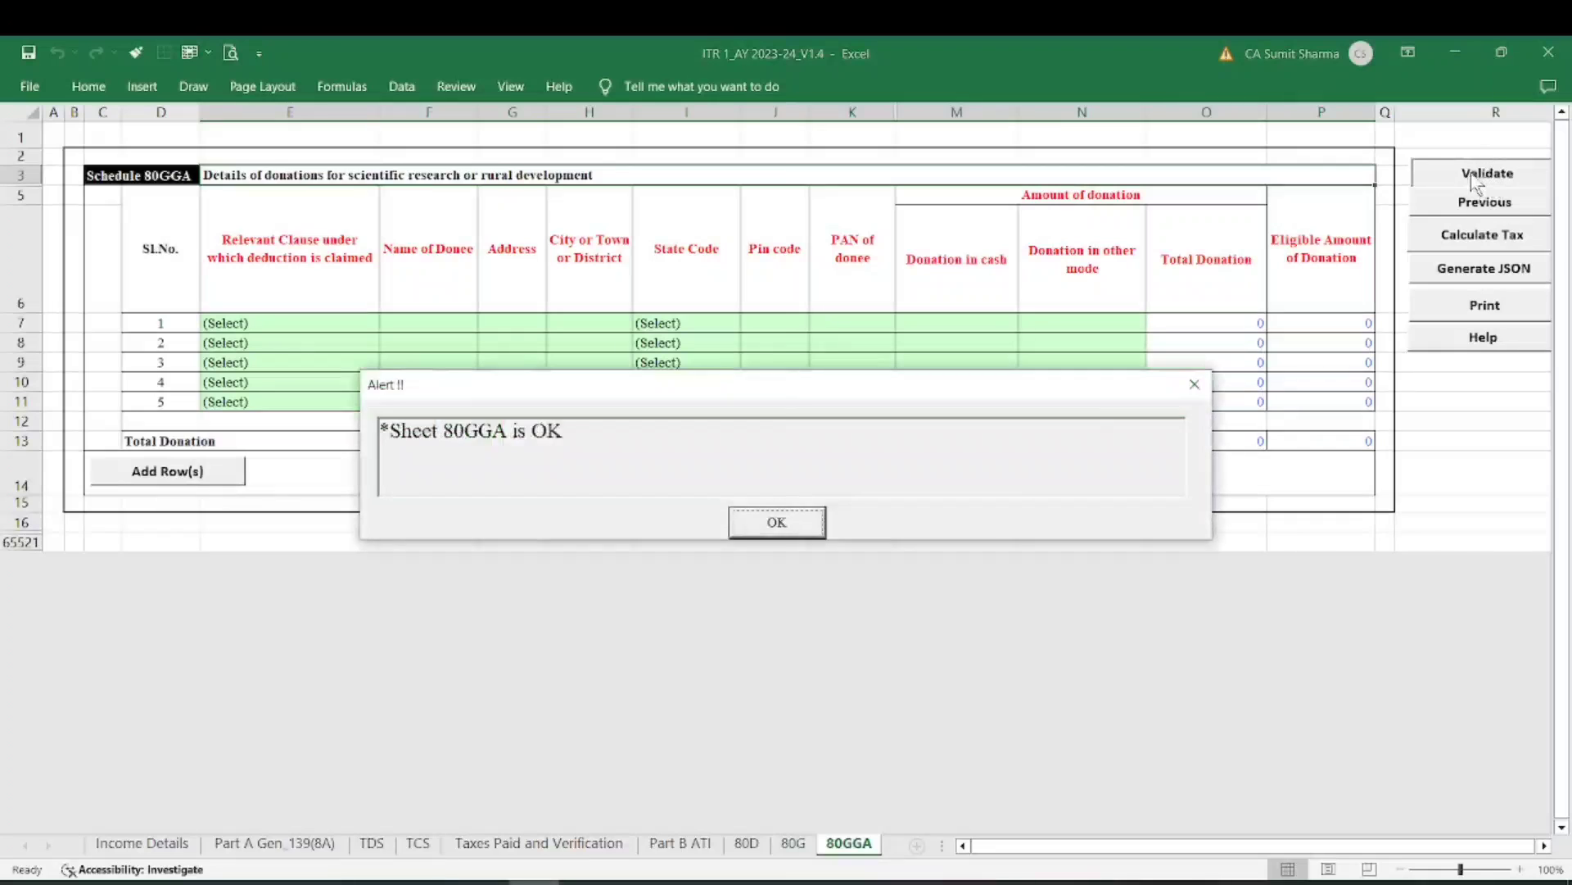
# - Validate the Income Details sheet and dismiss the validation alert
pyautogui.click(770, 526)
pyautogui.click(130, 845)
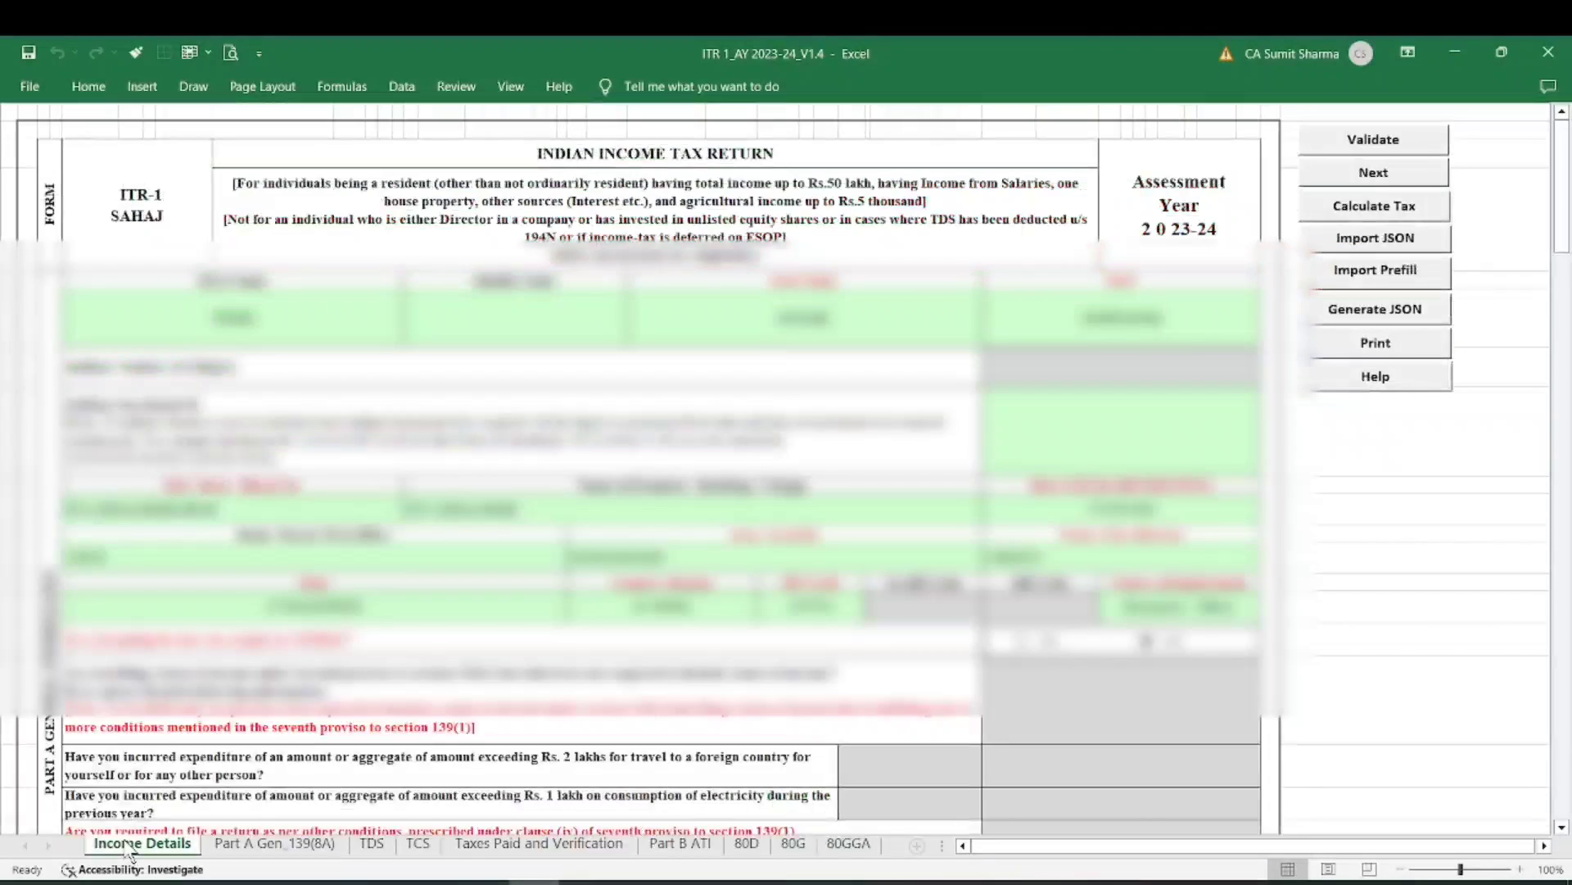
pyautogui.click(1384, 144)
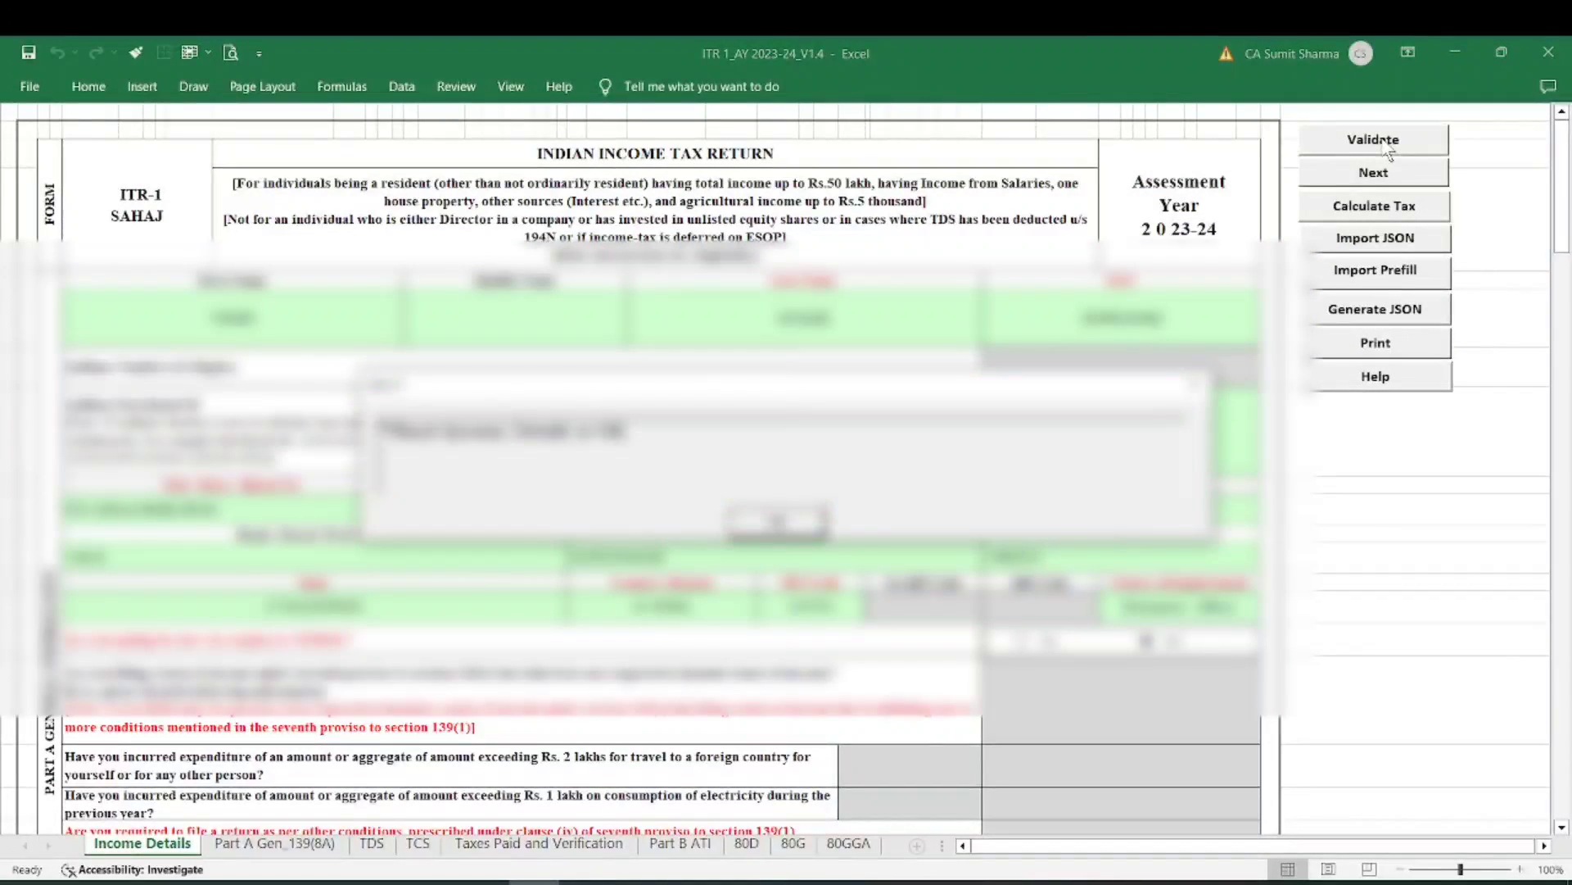
pyautogui.click(801, 525)
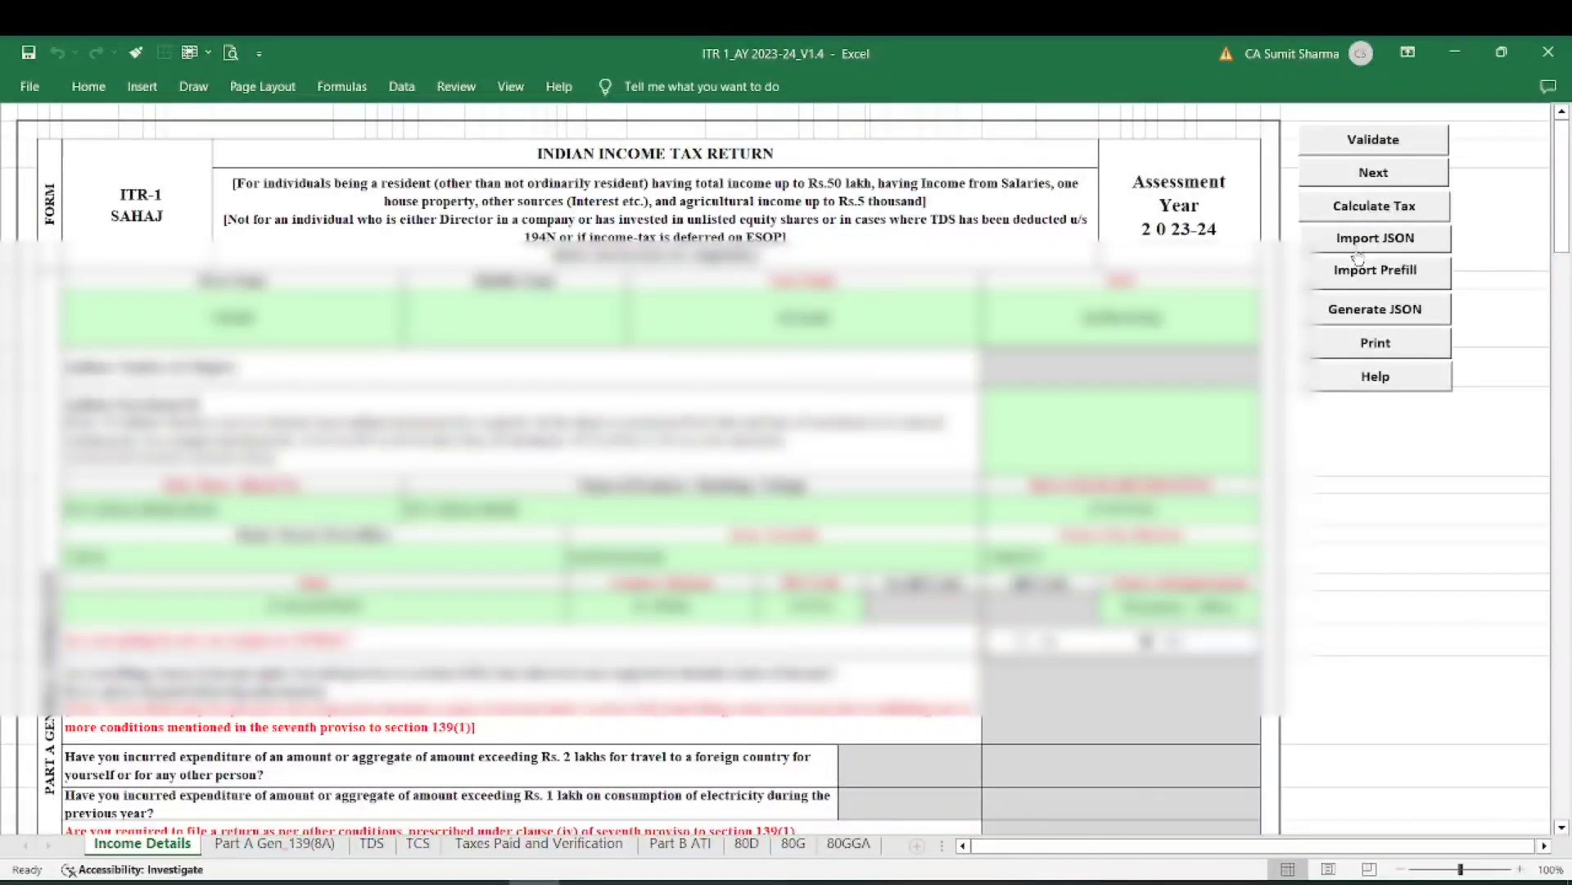
# - Generate the return's JSON from the Income Details sheet, acknowledge the alerts and save the file from the SUMMARY sheet
pyautogui.click(1377, 326)
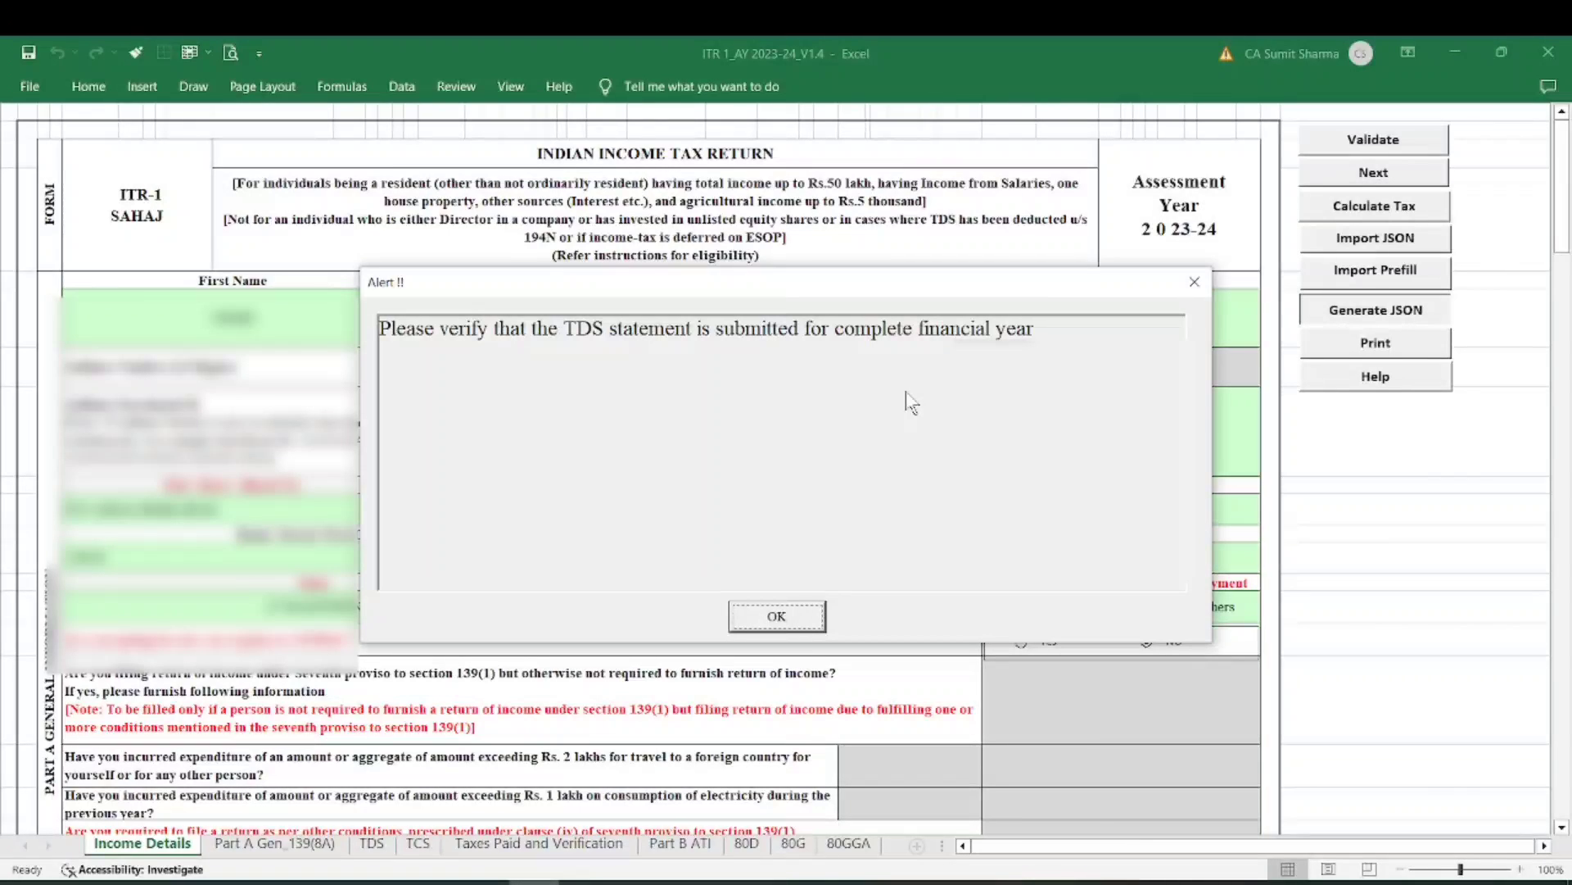
pyautogui.click(798, 623)
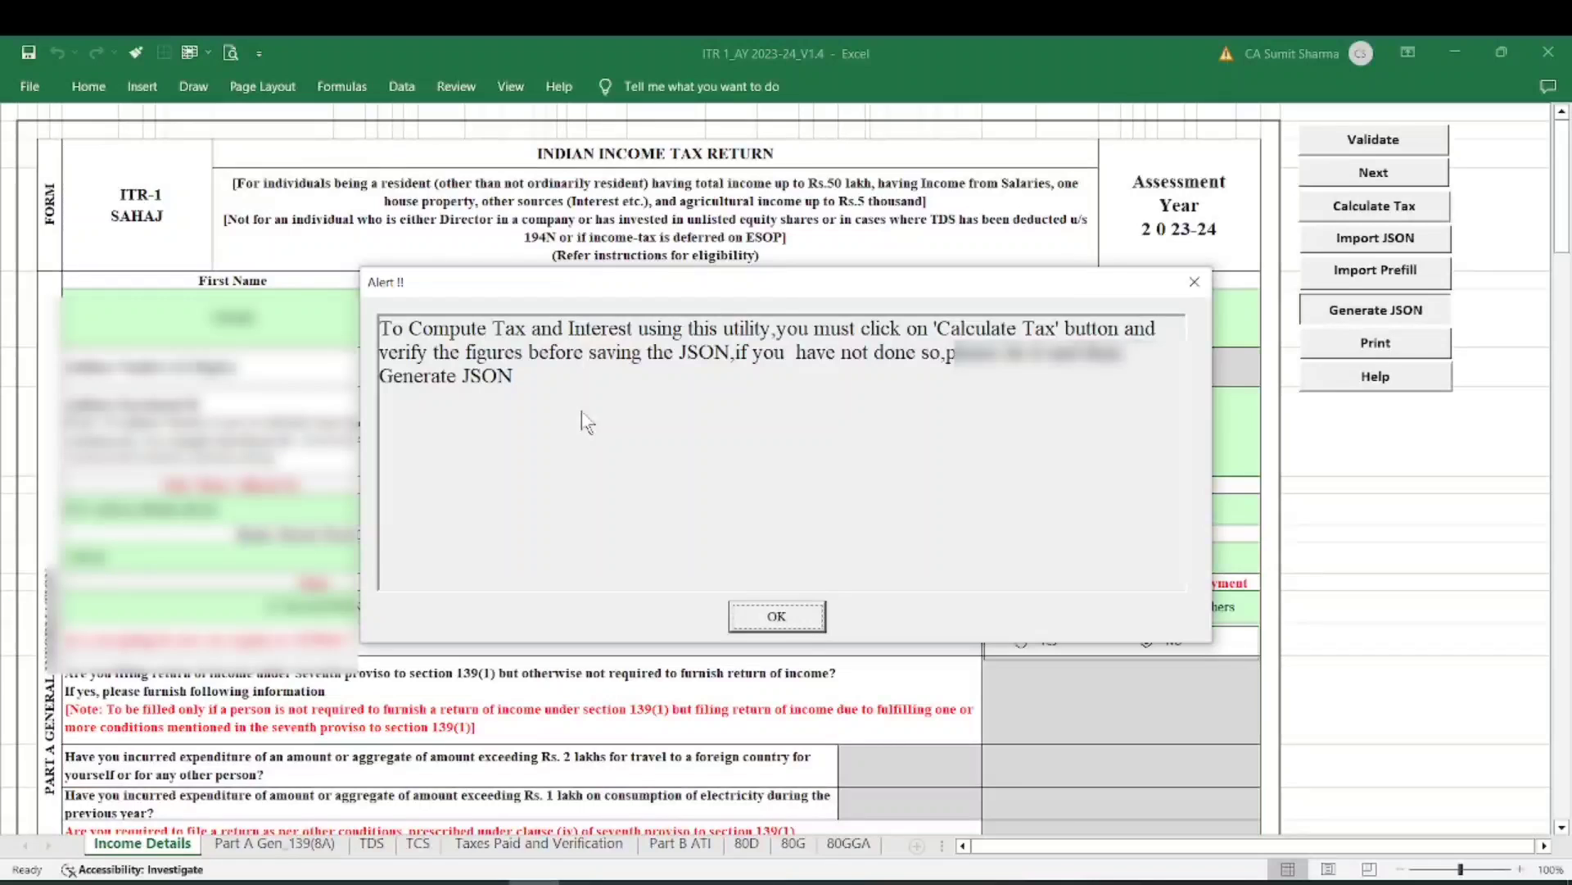
pyautogui.click(769, 611)
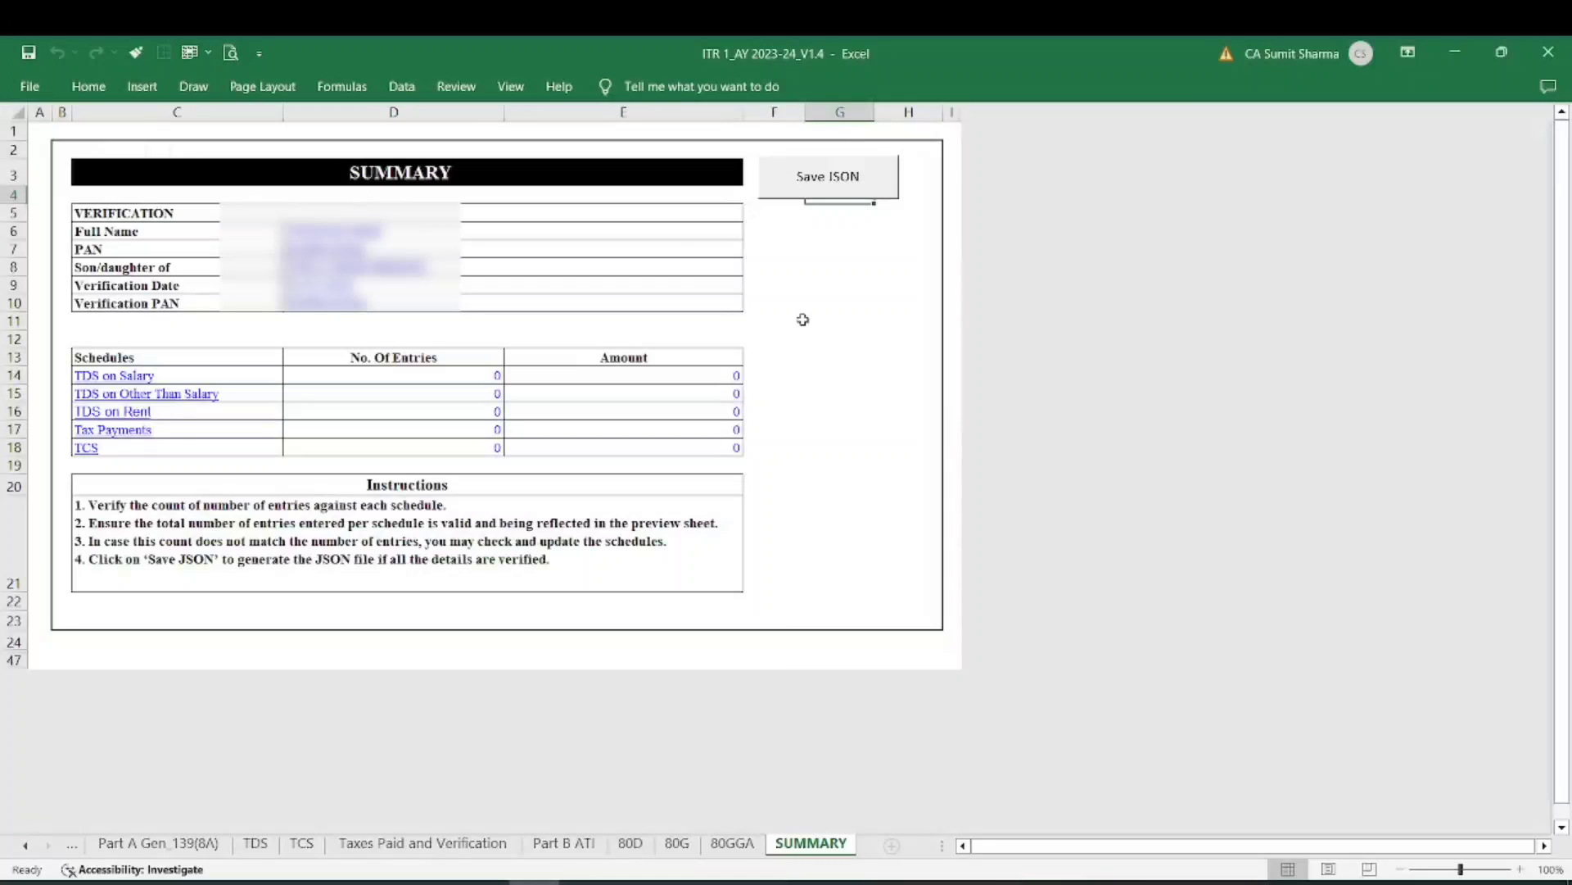
pyautogui.click(829, 178)
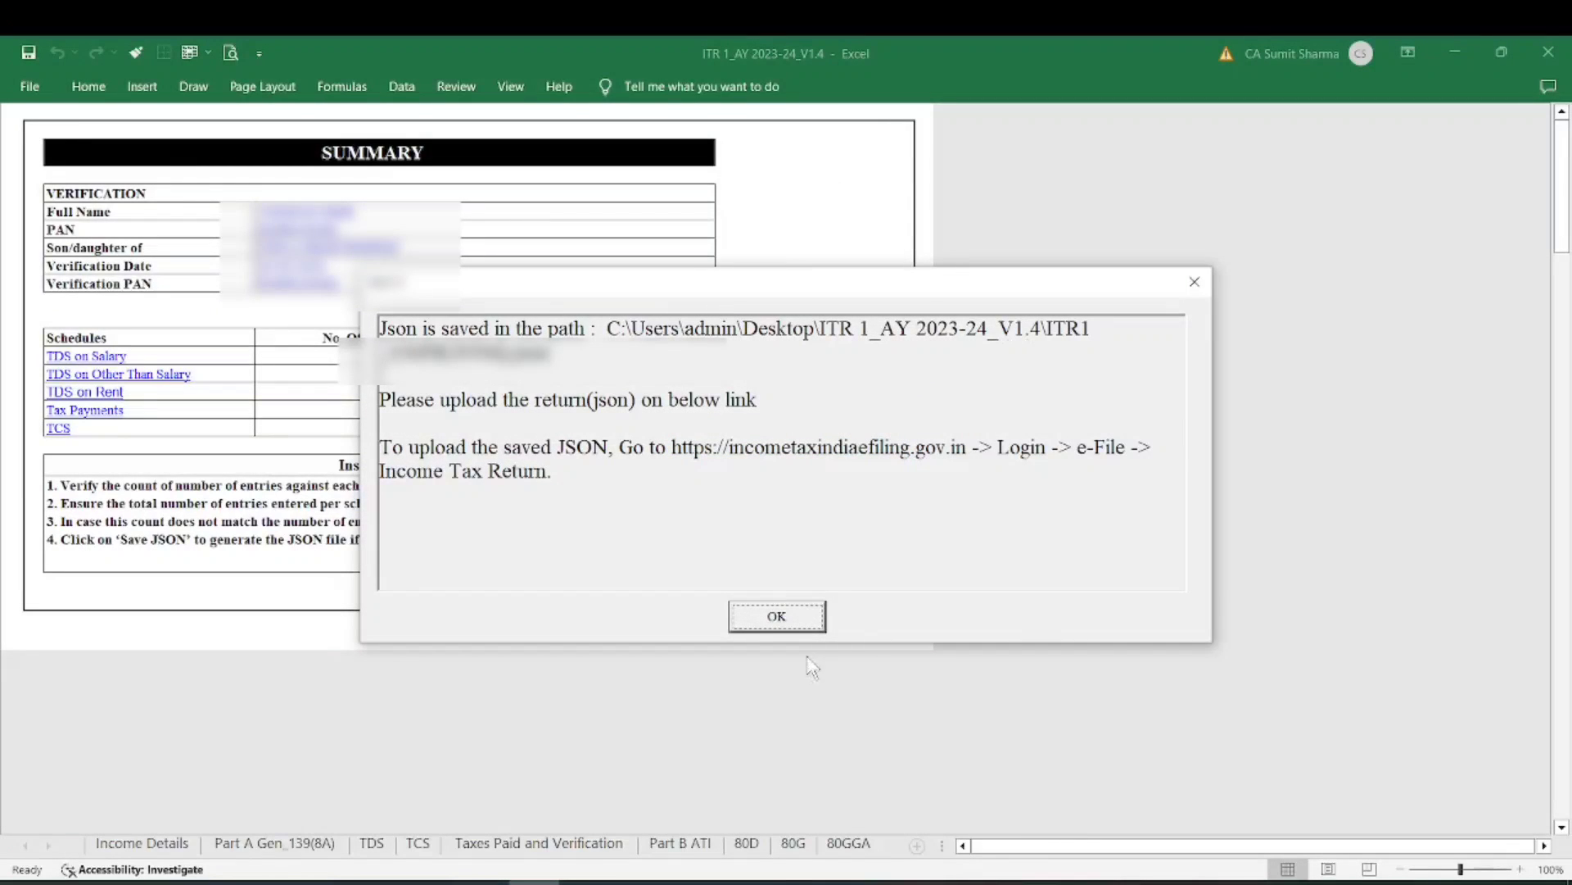
pyautogui.click(768, 614)
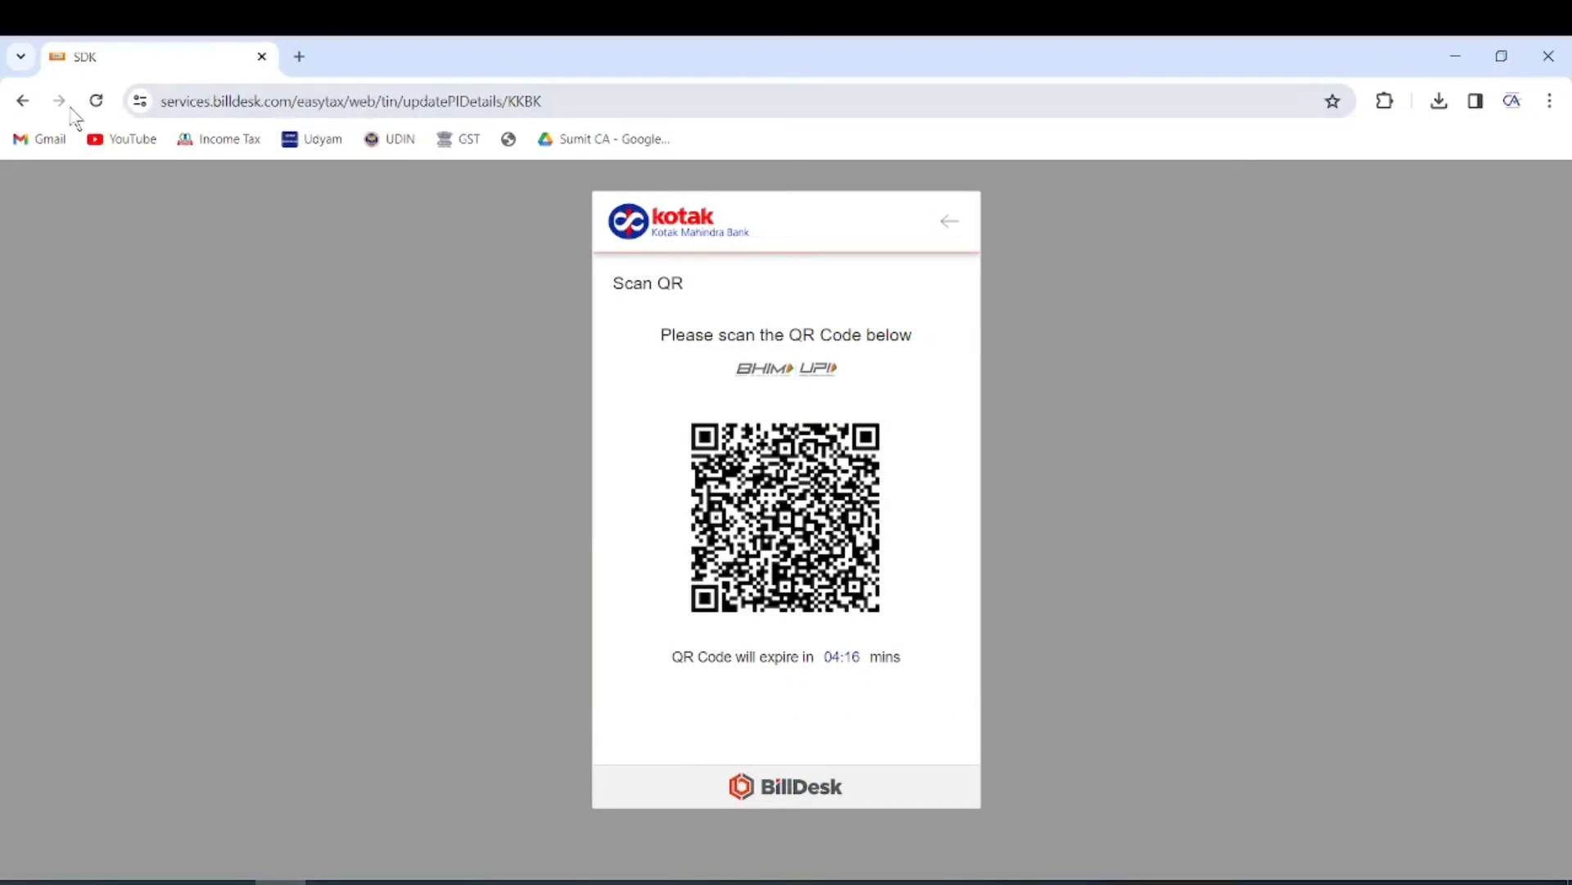
# - Switch to Chrome, leave the tax payment page for the e-Filing dashboard and start filing the Assessment Year 2023-24 return
pyautogui.click(22, 101)
pyautogui.click(23, 101)
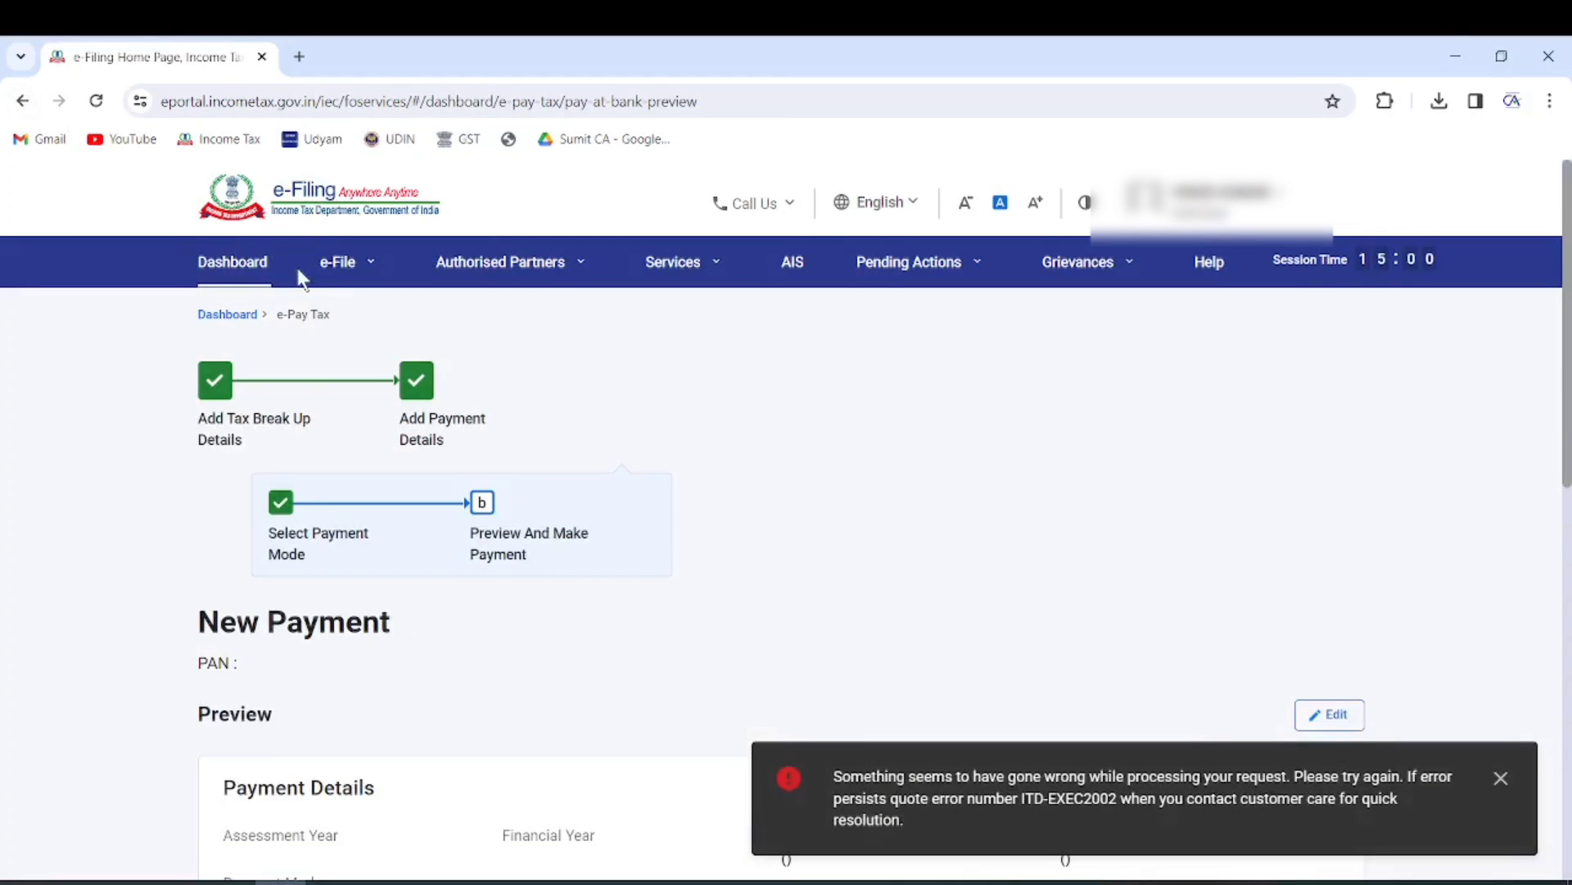
pyautogui.click(263, 273)
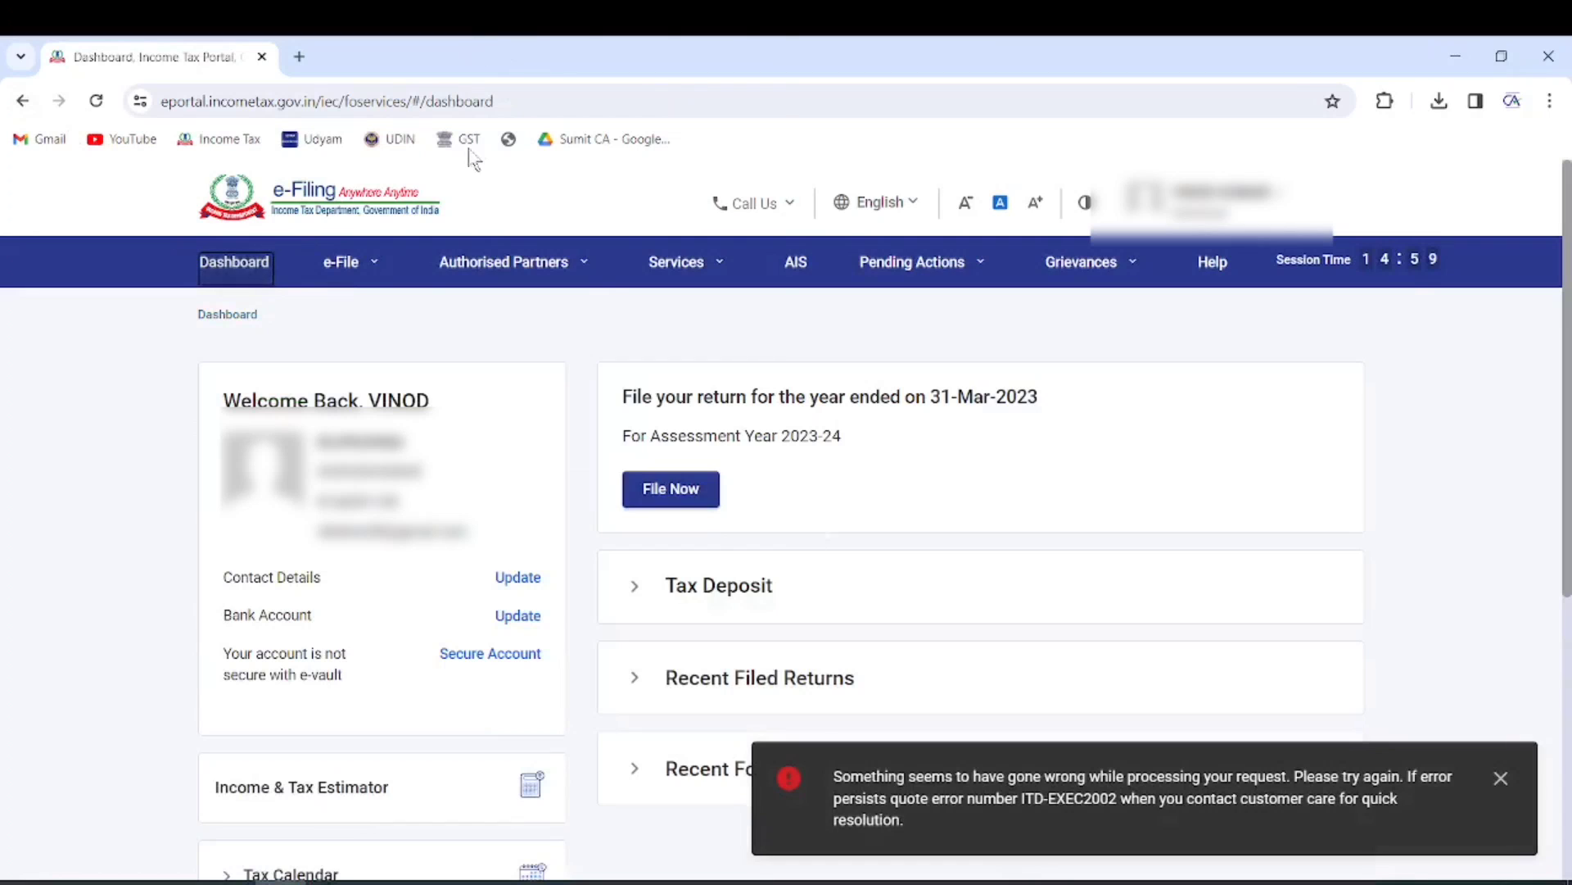
pyautogui.click(508, 261)
pyautogui.click(688, 484)
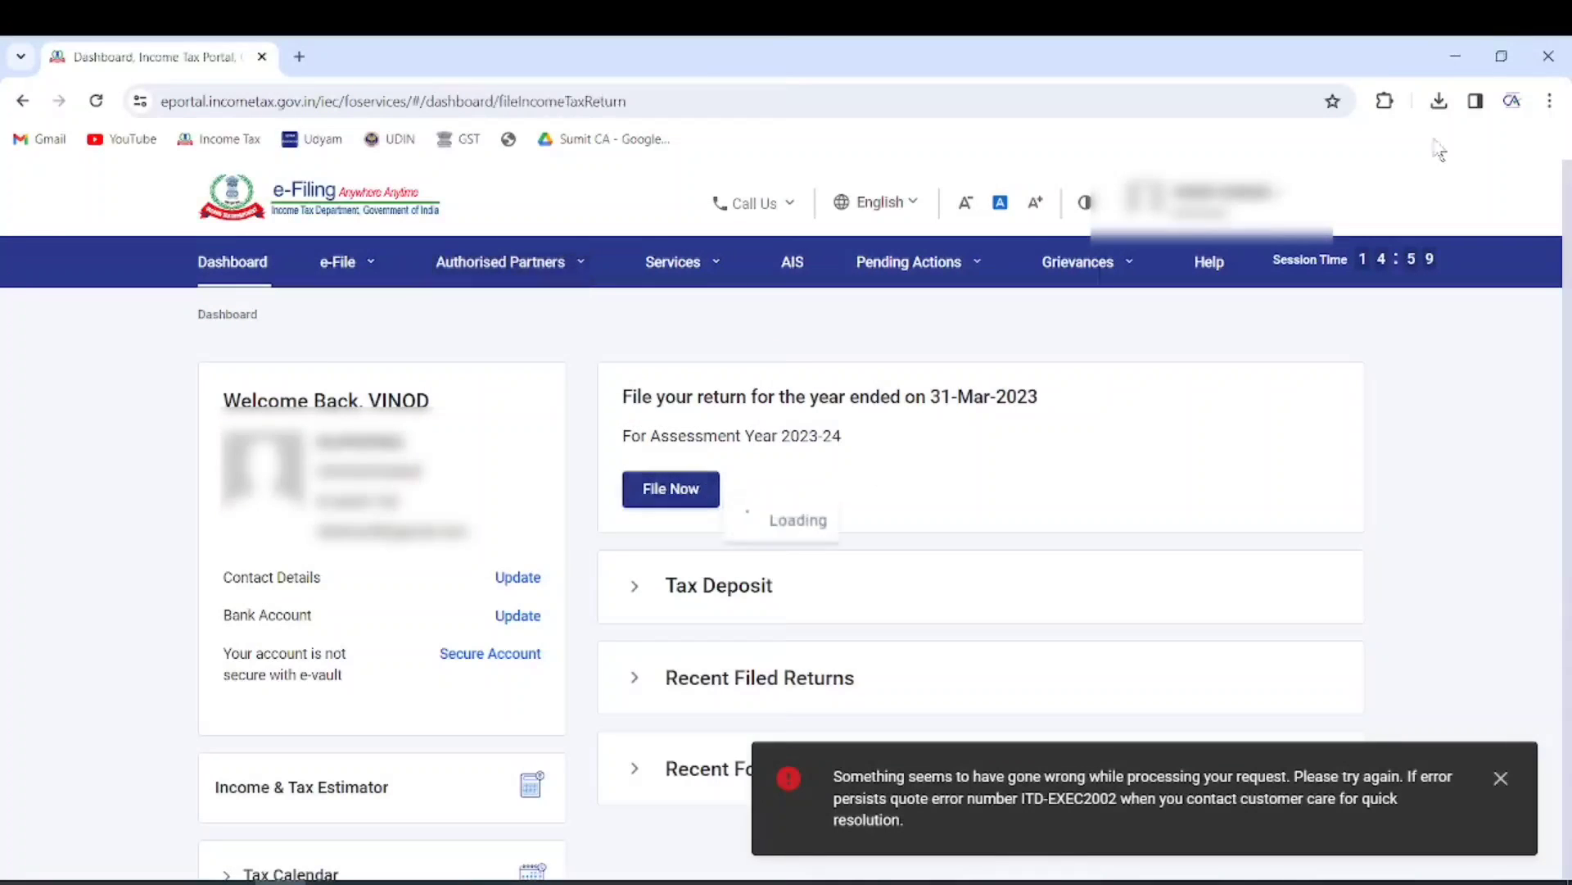
# - Set the assessment year to 2023-24 (Current A.Y.), filing type 139(8A) - Updated Return, audit question No and ITR type ITR-1
pyautogui.click(395, 516)
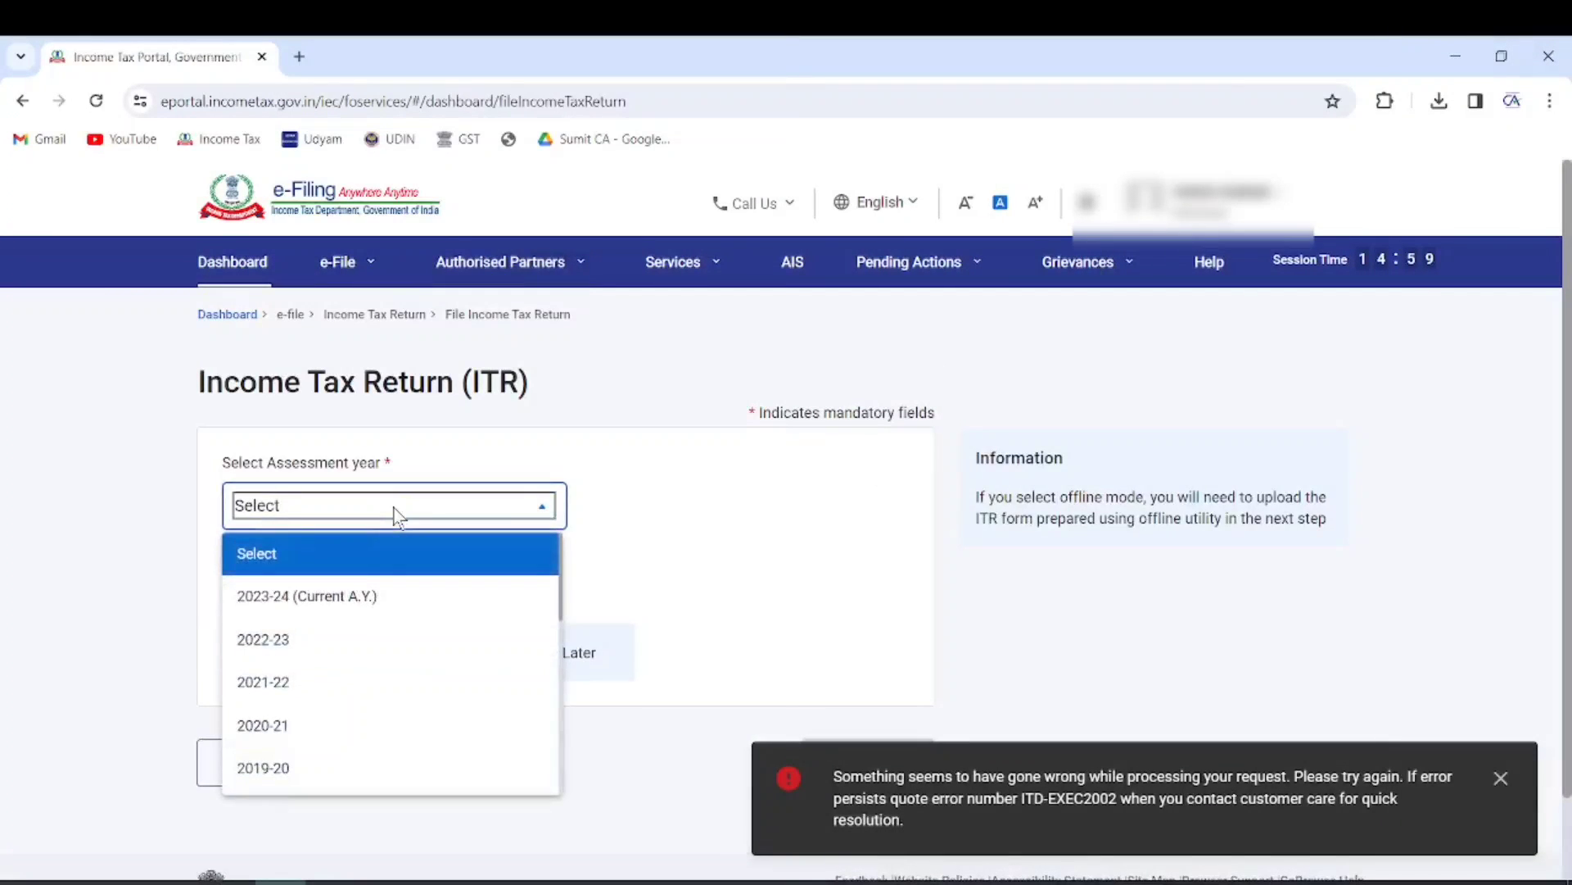
pyautogui.click(331, 596)
pyautogui.click(337, 606)
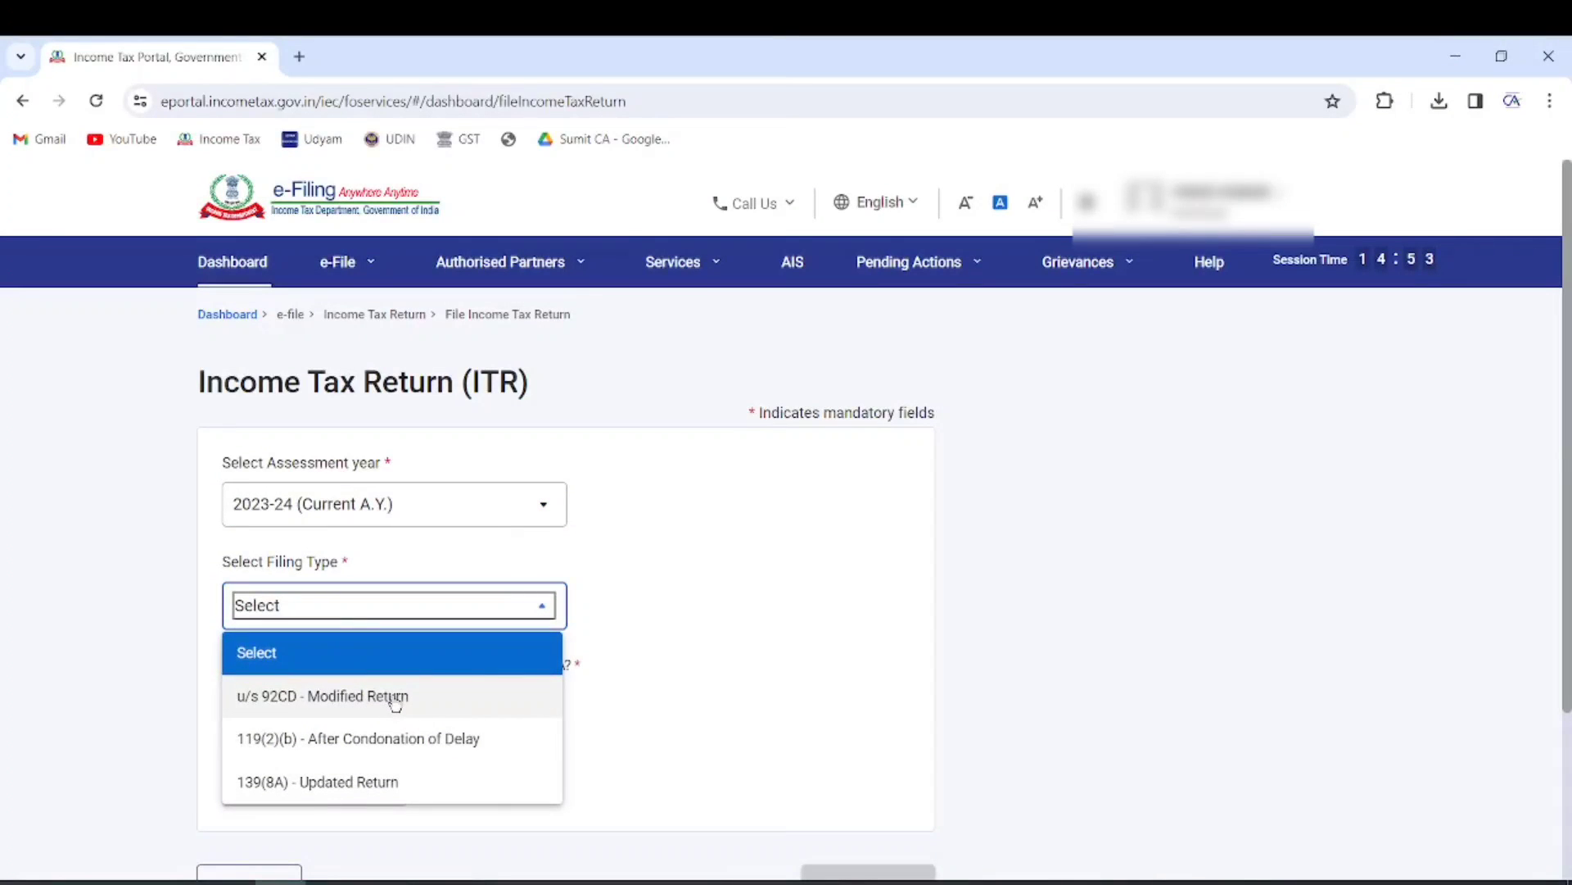
pyautogui.click(341, 784)
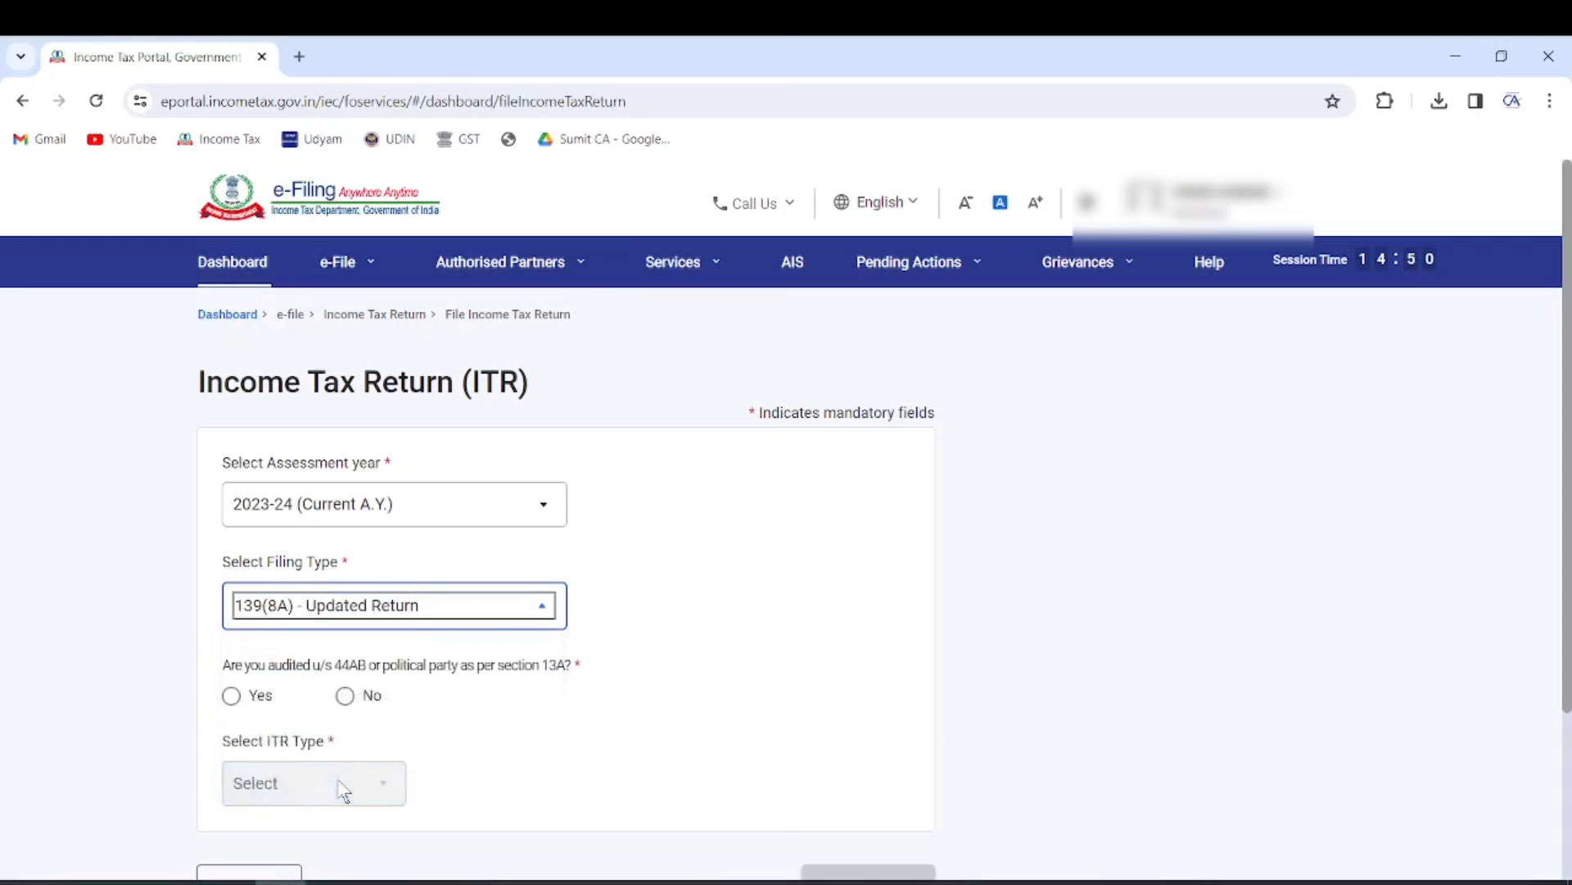
pyautogui.click(345, 696)
pyautogui.scroll(-3, 495, 562)
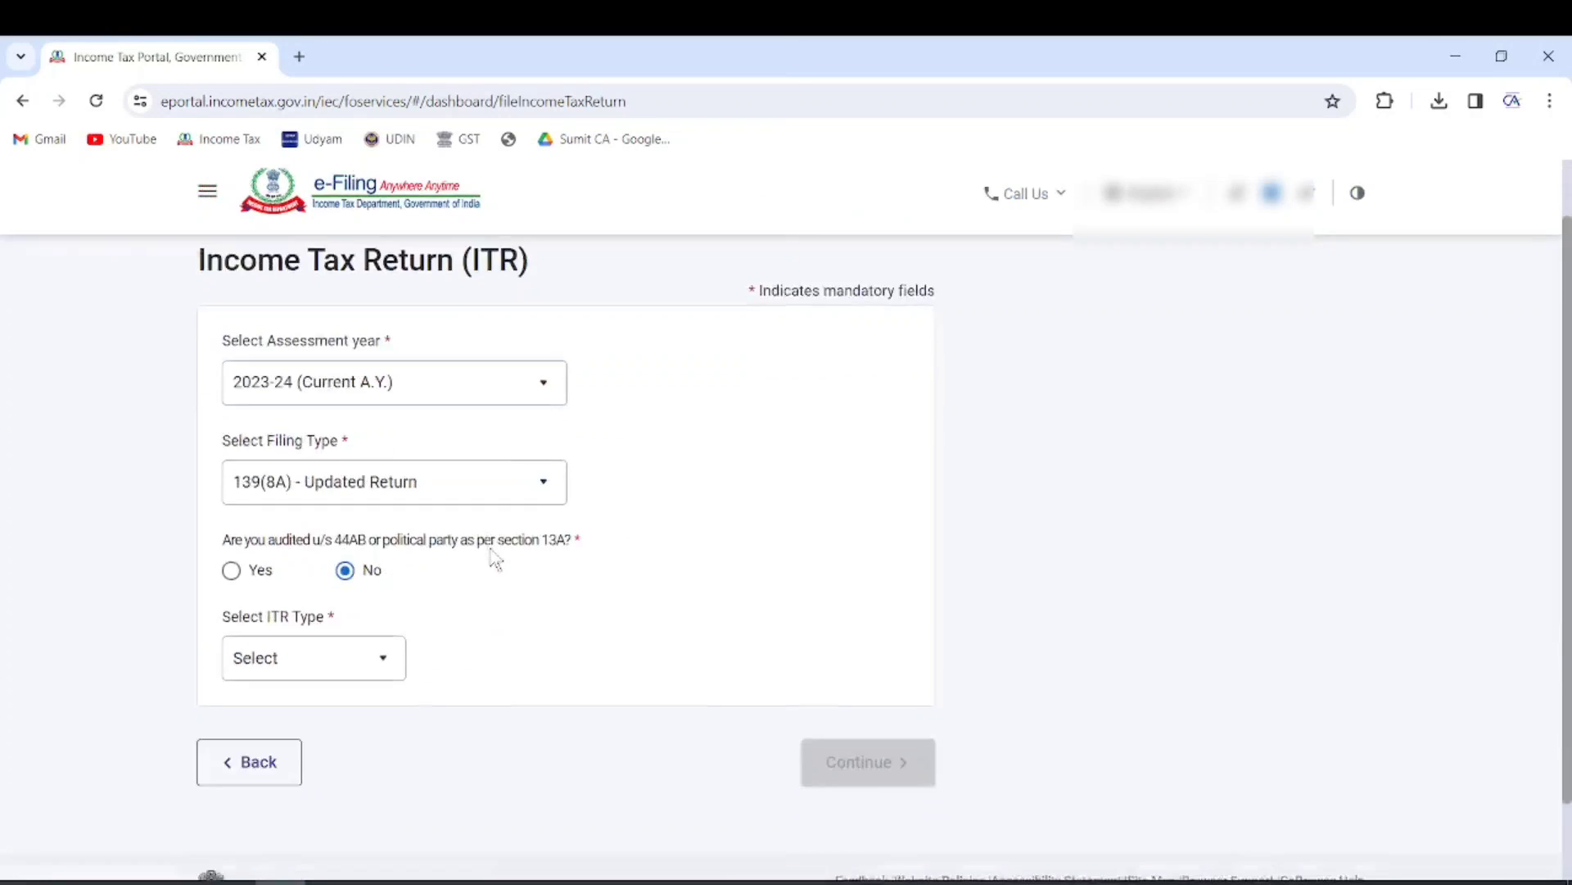
pyautogui.click(357, 569)
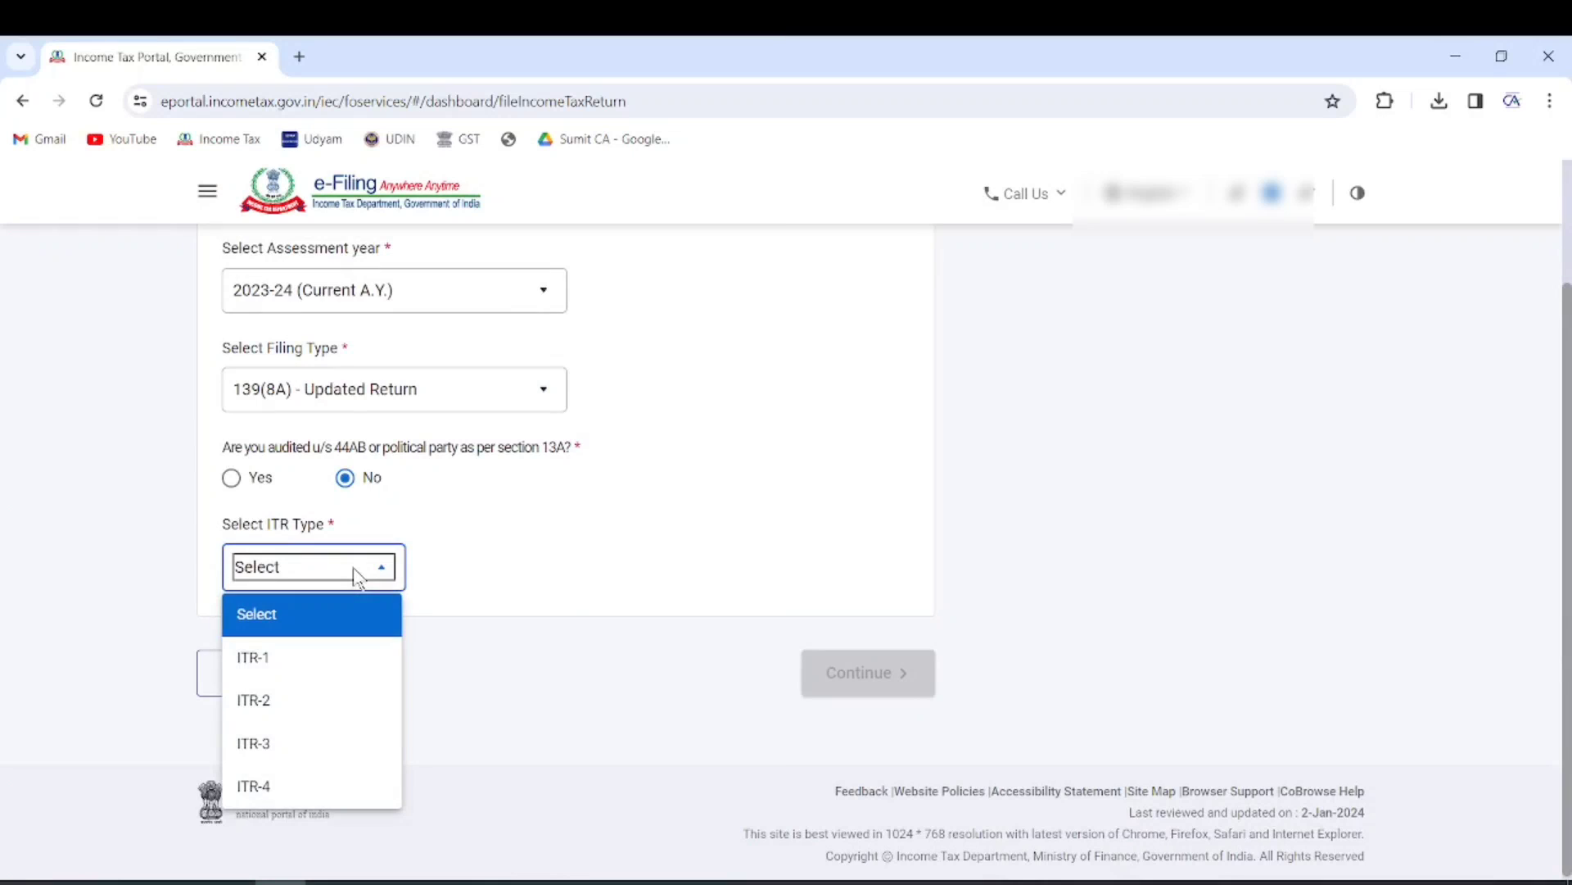
pyautogui.click(297, 662)
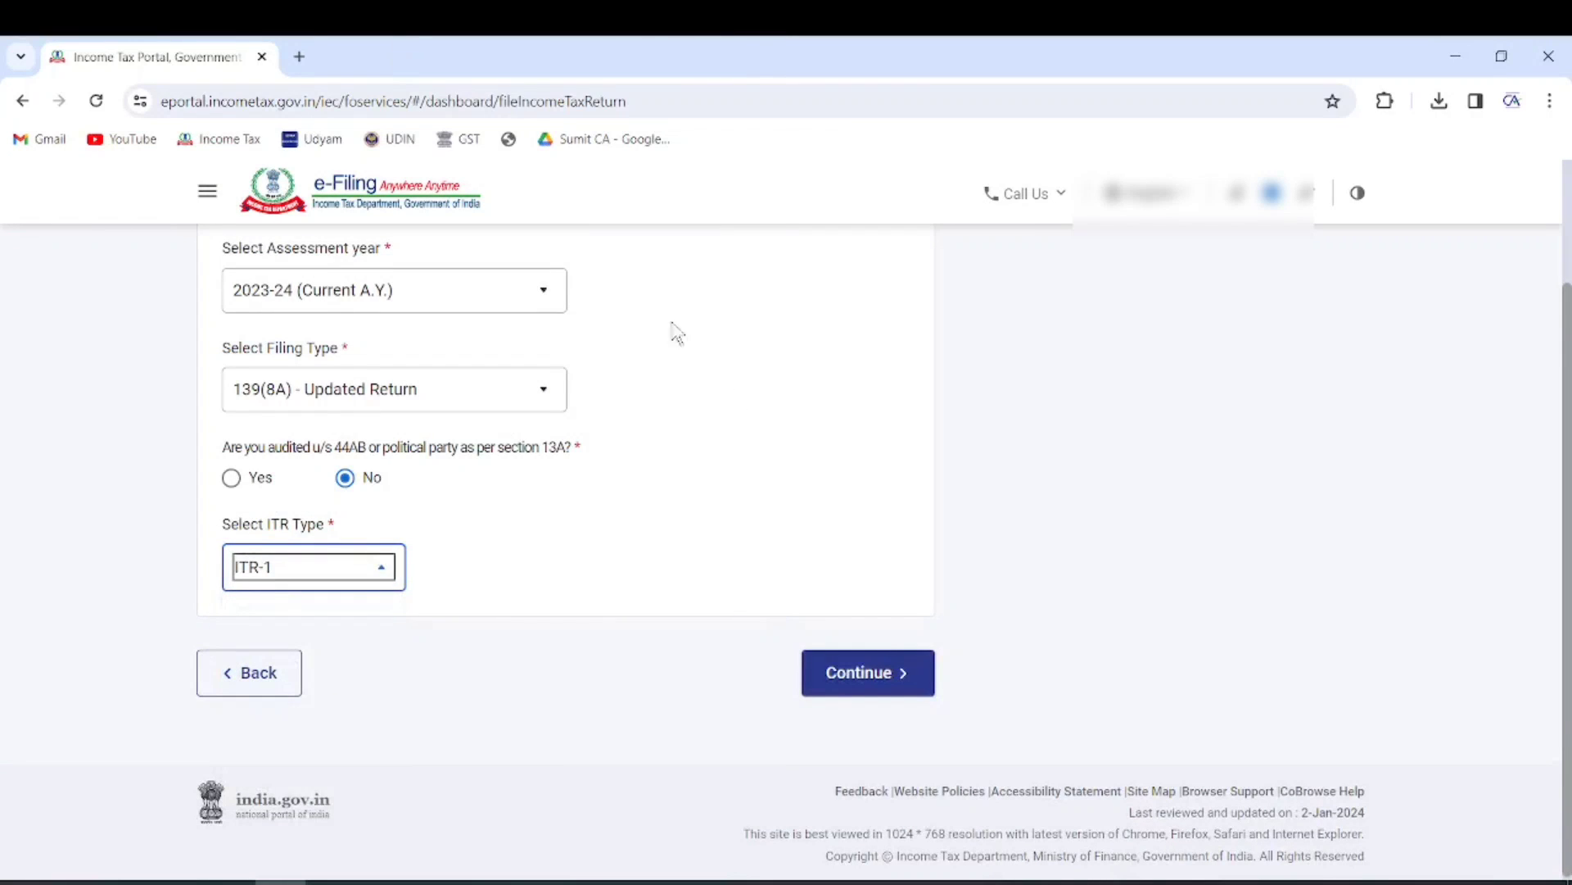
# - Continue the filing, read the section 139(8A) eligibility conditions for an updated return and confirm them
pyautogui.click(813, 671)
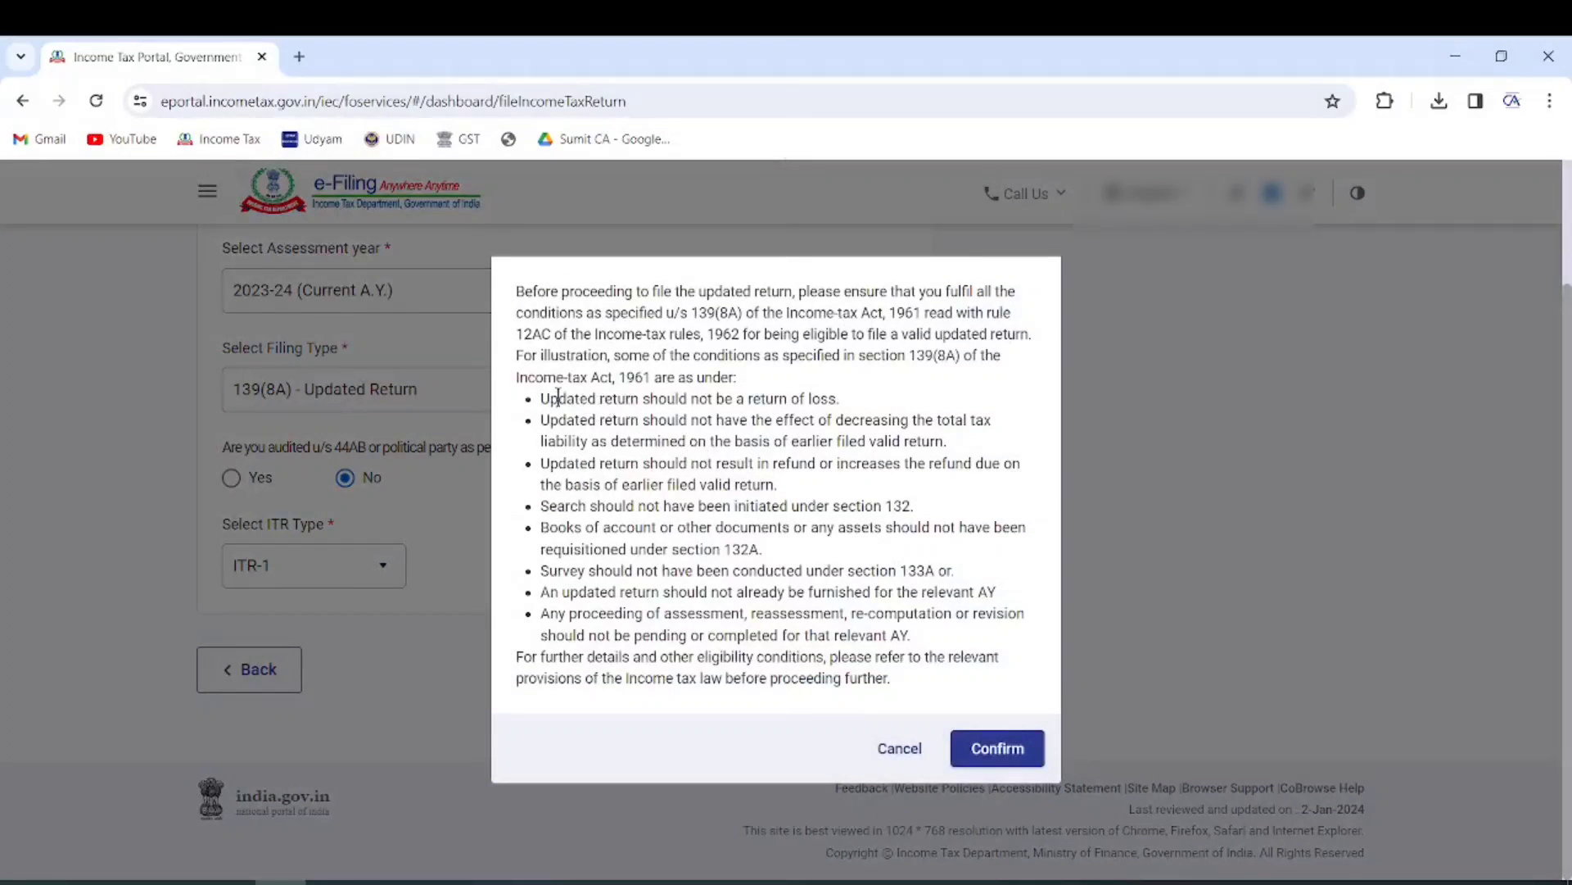
pyautogui.moveTo(540, 399); pyautogui.dragTo(935, 643)
pyautogui.click(993, 748)
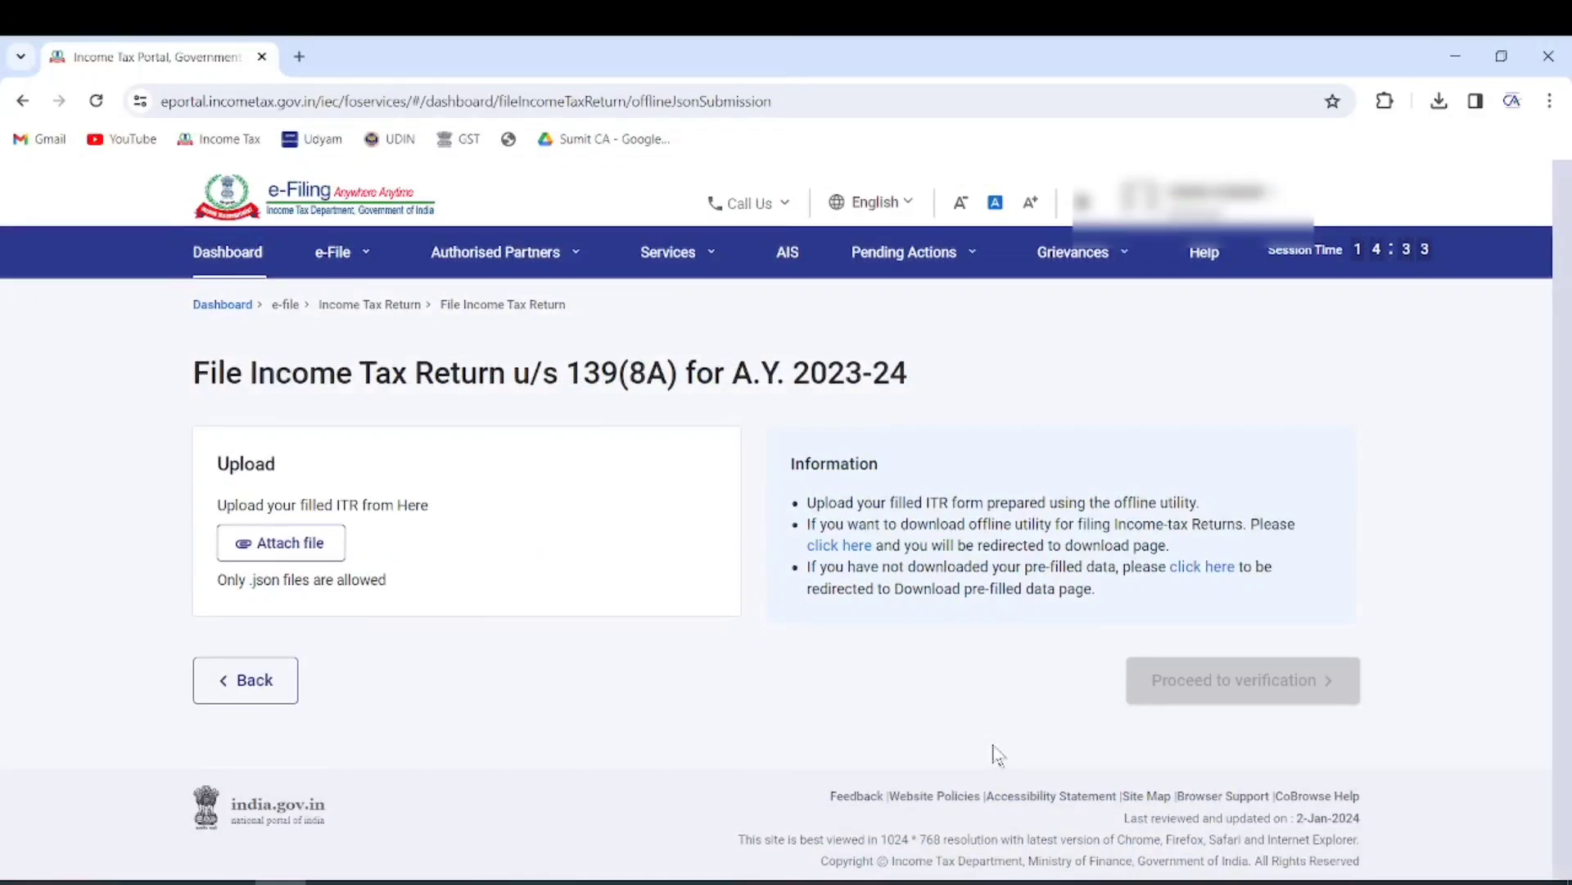
# - Attach the saved return JSON from the Desktop folder ITR 1_AY 2023-24_V1.4 to the section 139(8A) filing
pyautogui.click(296, 561)
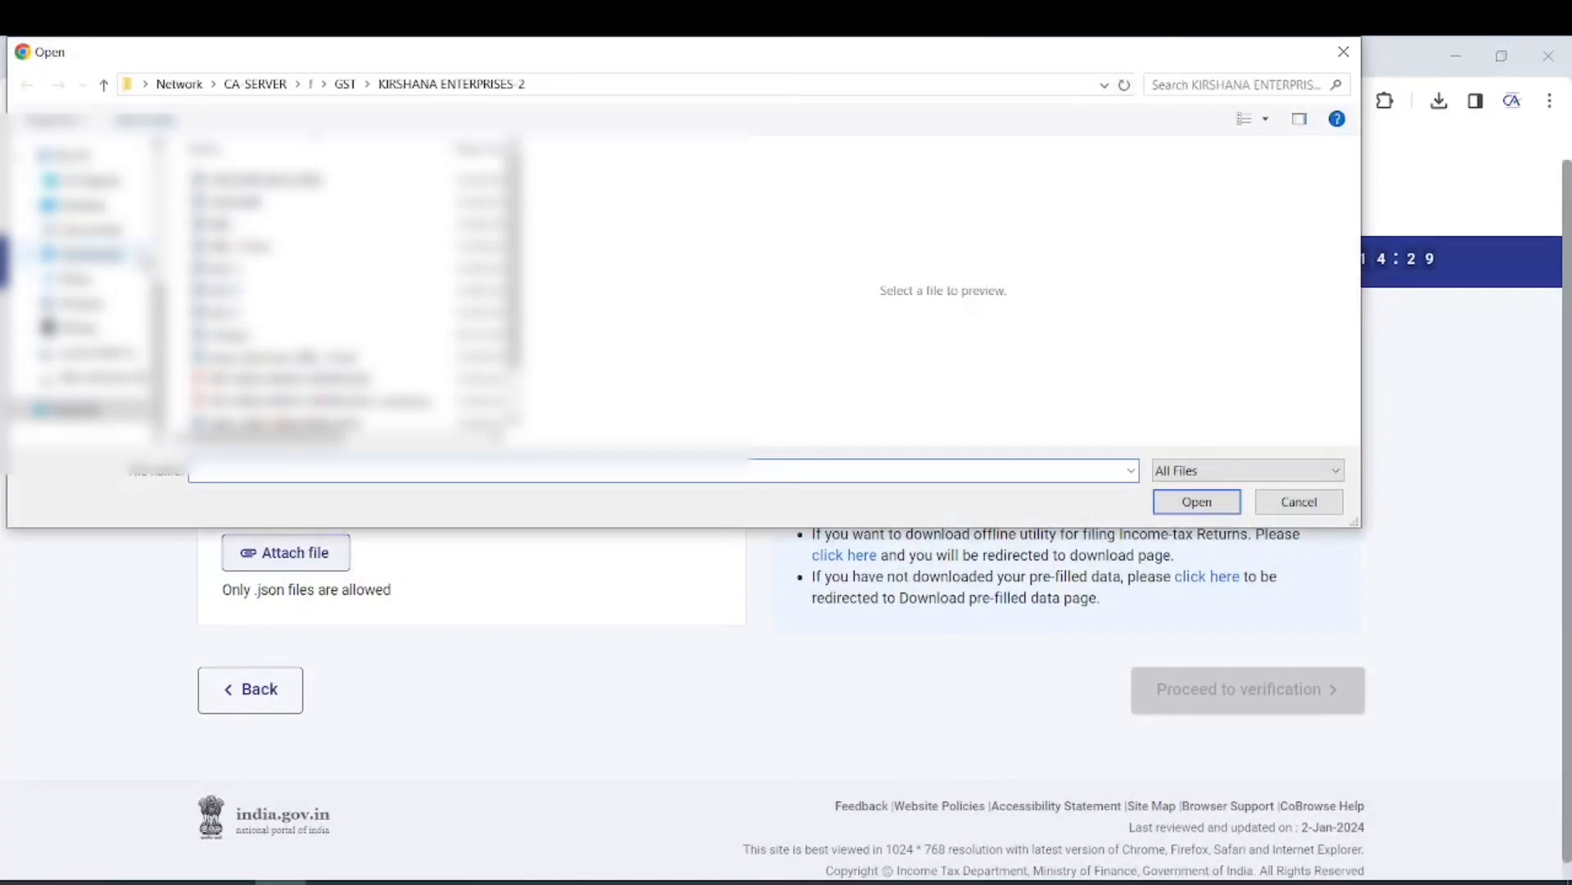
pyautogui.scroll(3, 82, 295)
pyautogui.click(82, 188)
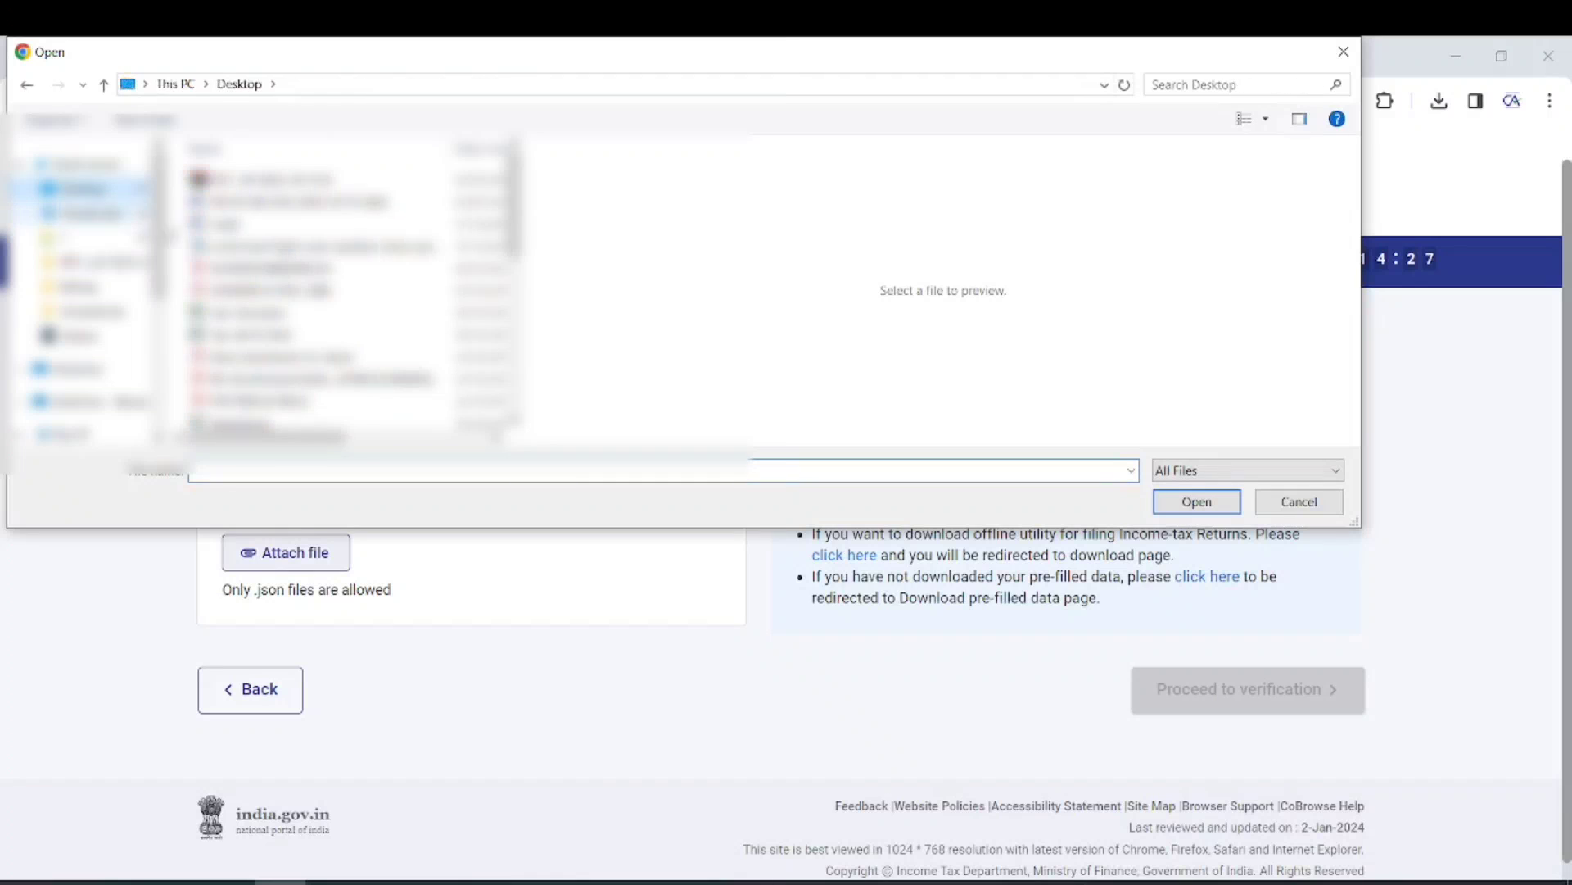
pyautogui.scroll(-5, 288, 349)
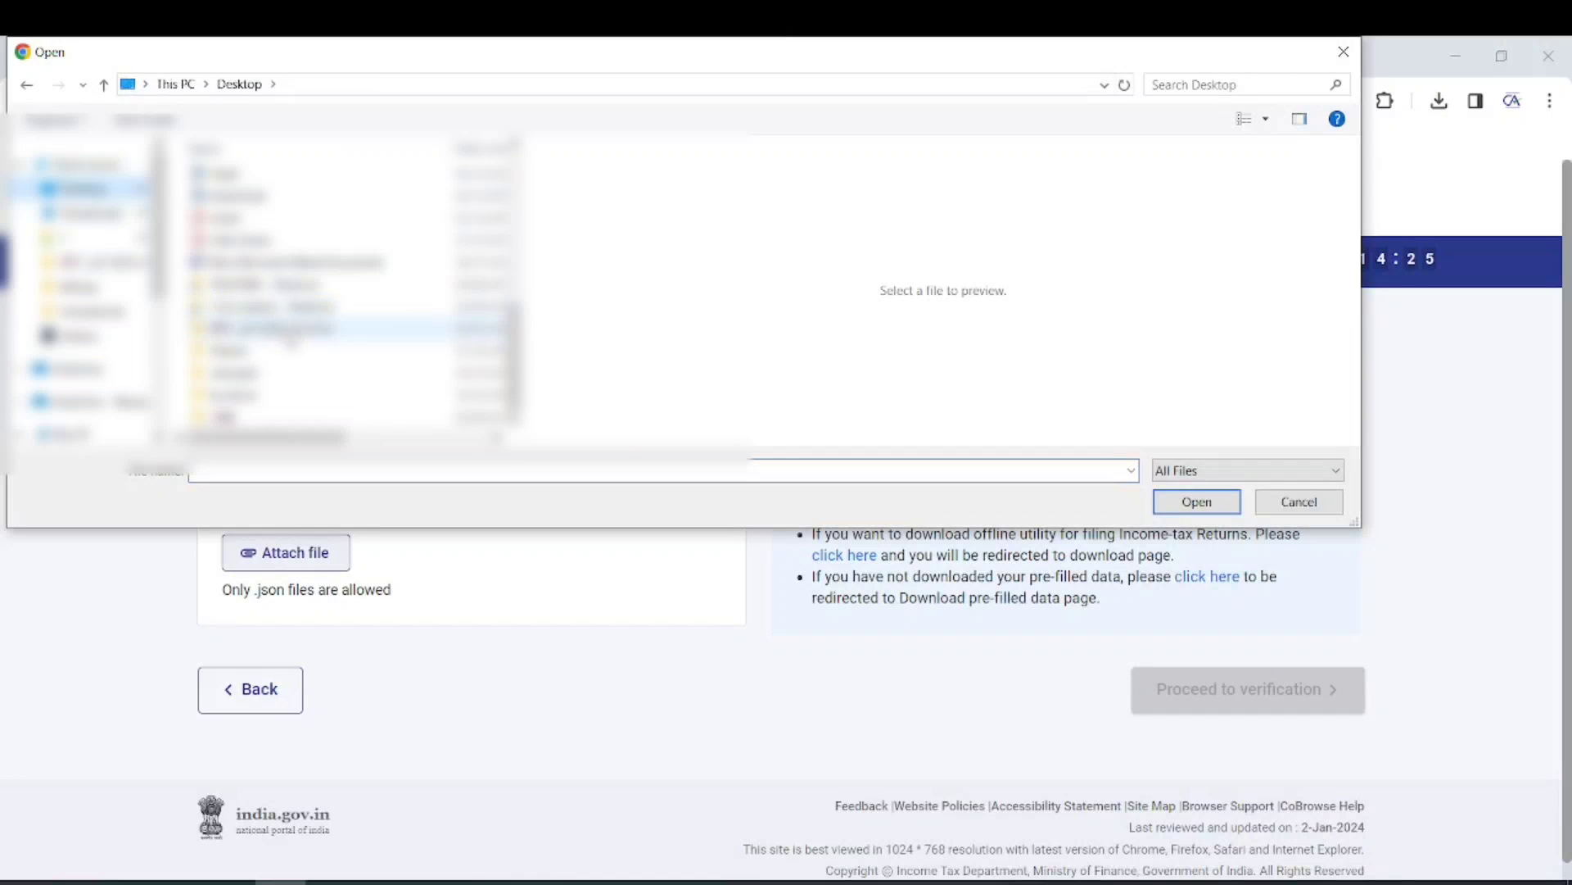
pyautogui.doubleClick(288, 329)
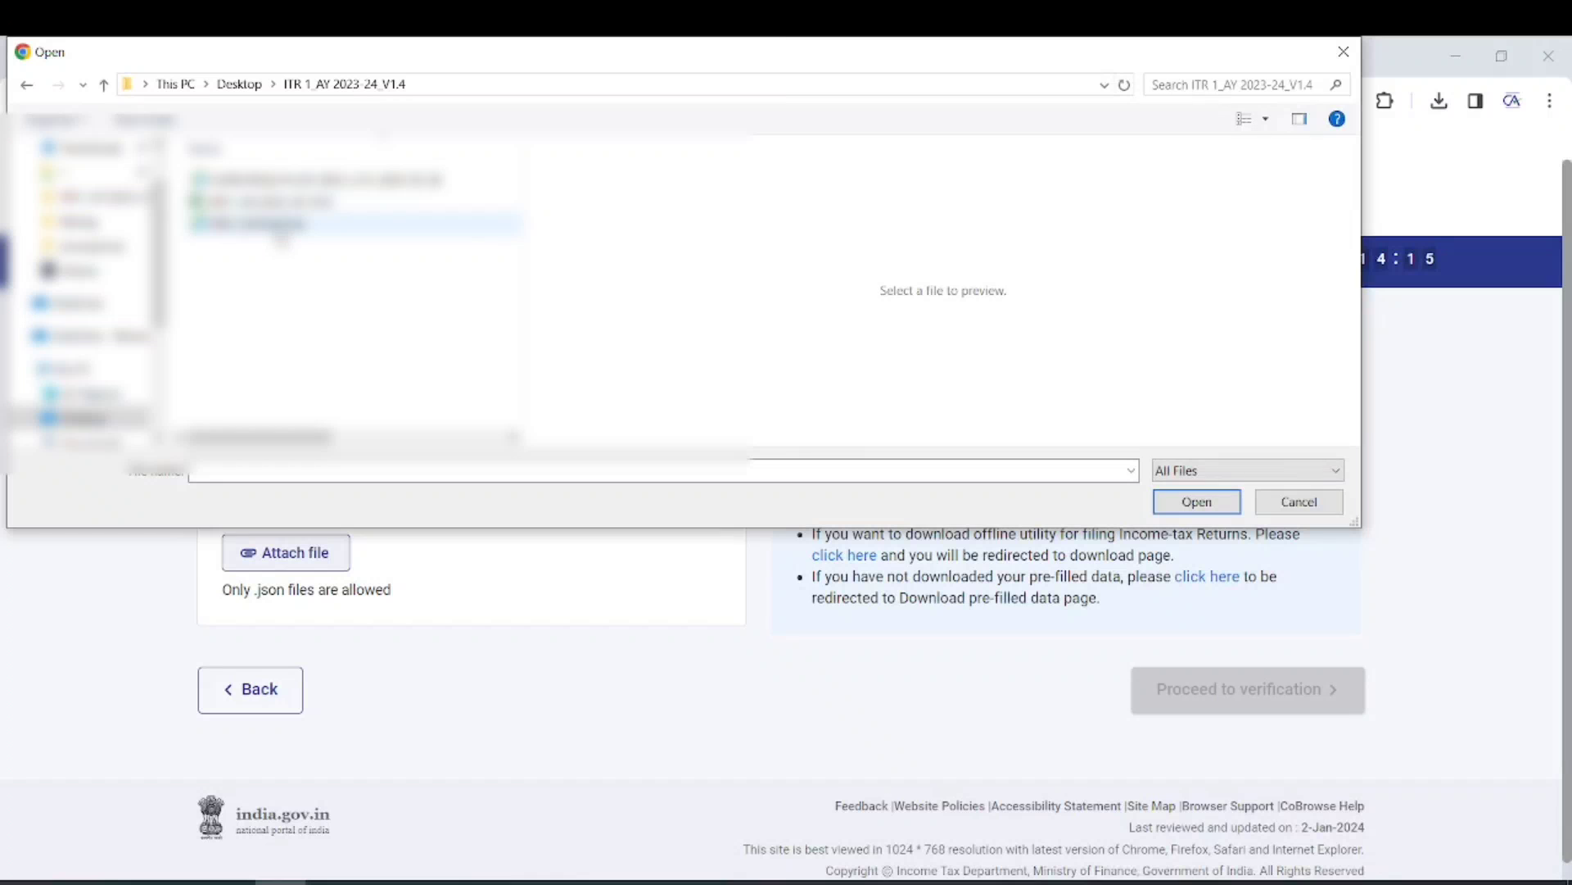
pyautogui.doubleClick(254, 222)
pyautogui.moveTo(456, 260)
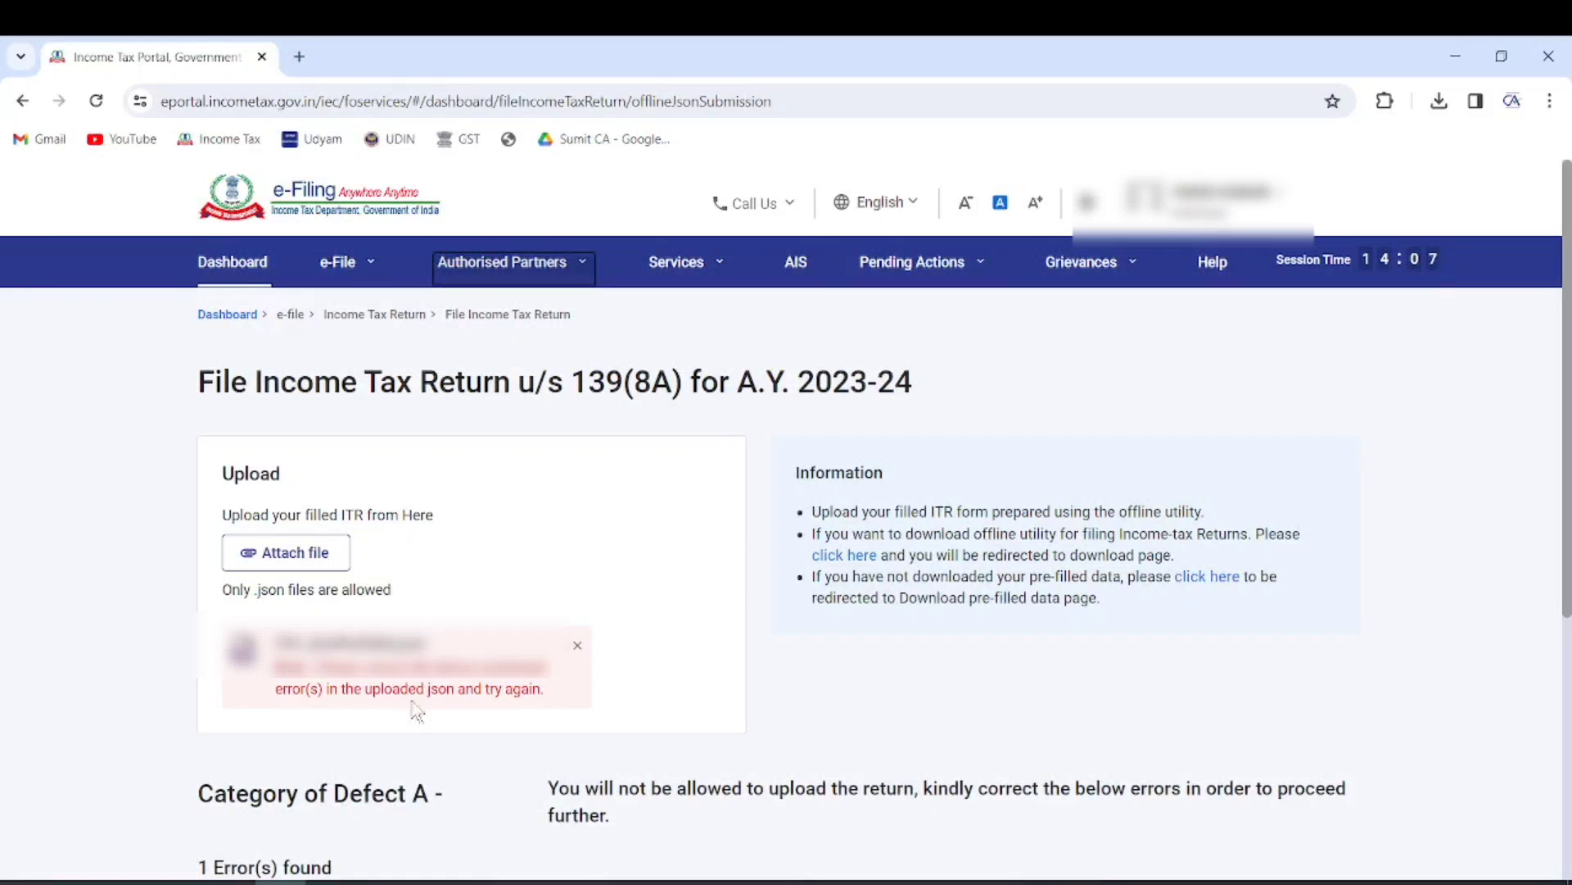
# - Review the error description, suggestions and validation result for the uploaded return
pyautogui.scroll(-5, 565, 660)
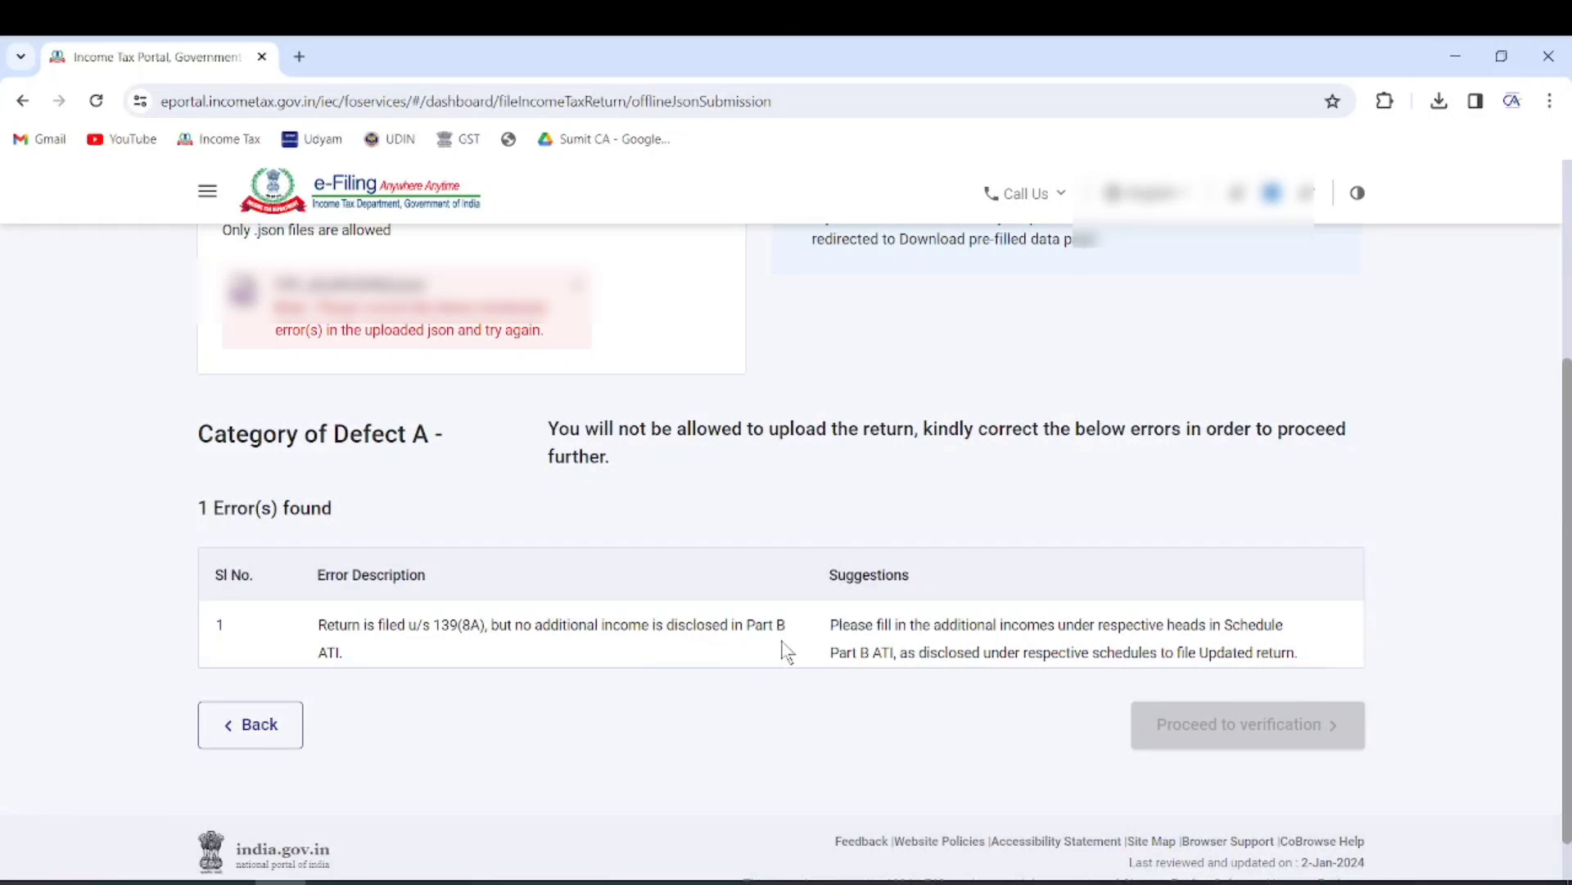
pyautogui.scroll(-1, 962, 635)
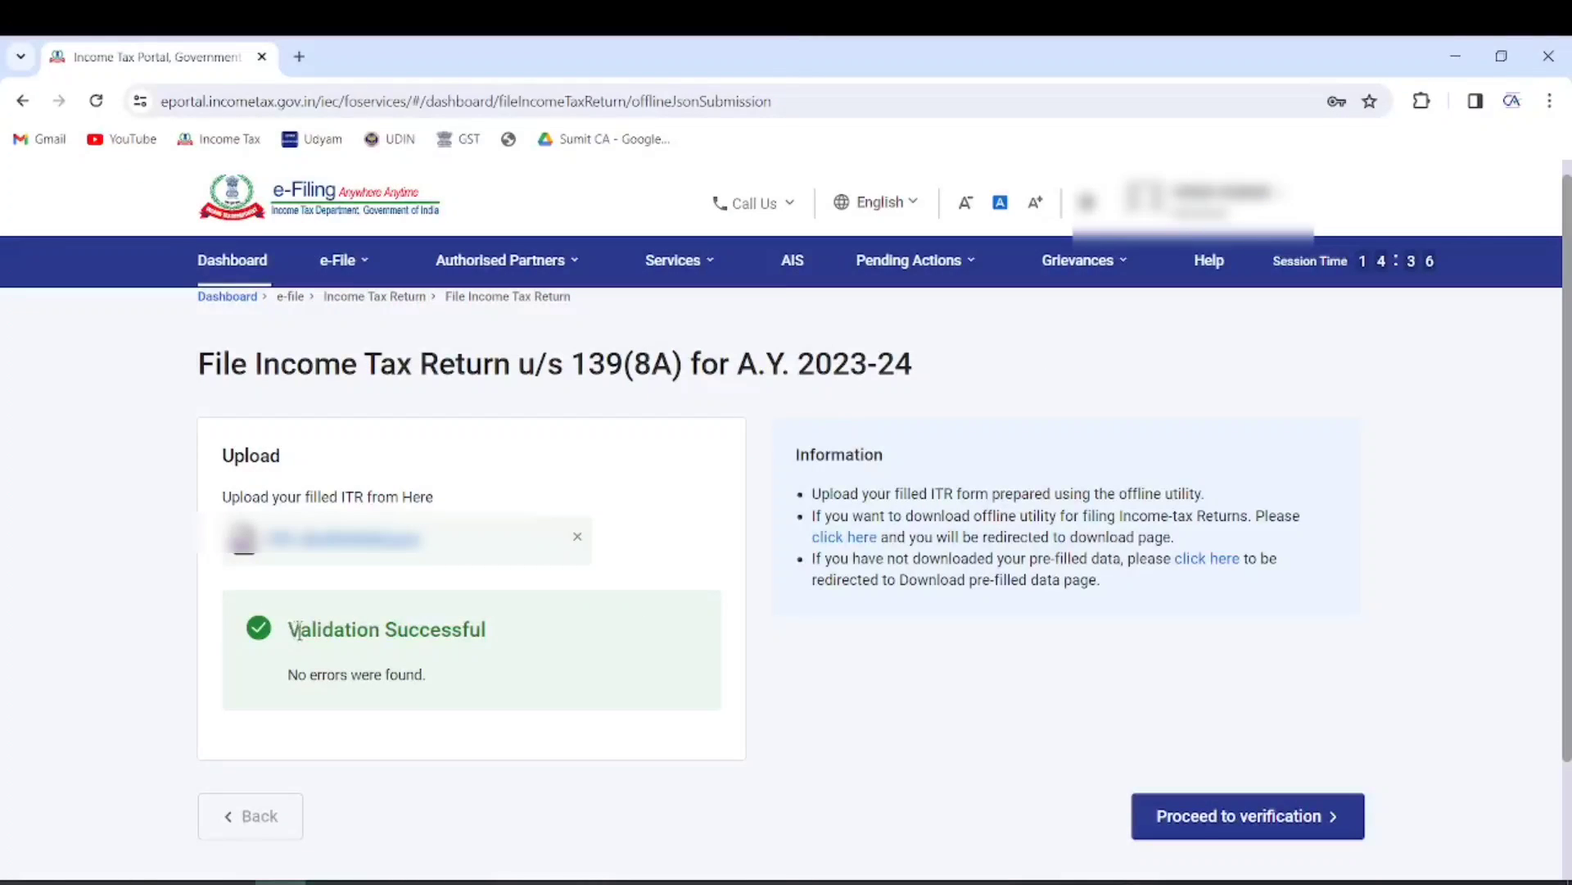
pyautogui.moveTo(299, 631); pyautogui.dragTo(499, 648)
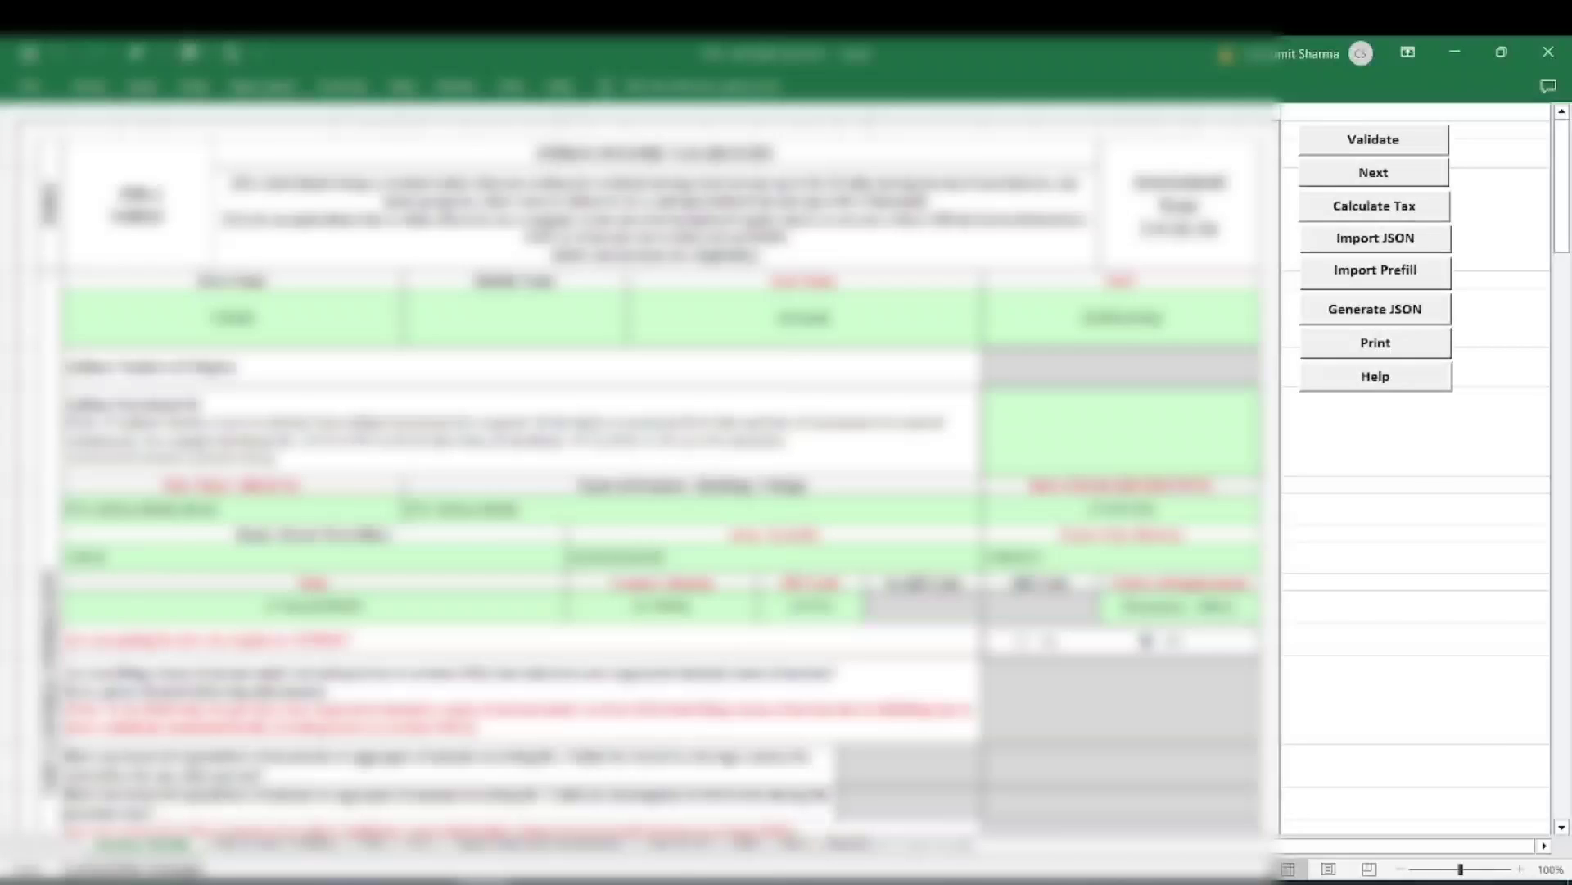
# - Review the heads of additional income, their amounts, the total additional income and the total updated income in Excel's Part B ATI sheet
pyautogui.click(680, 843)
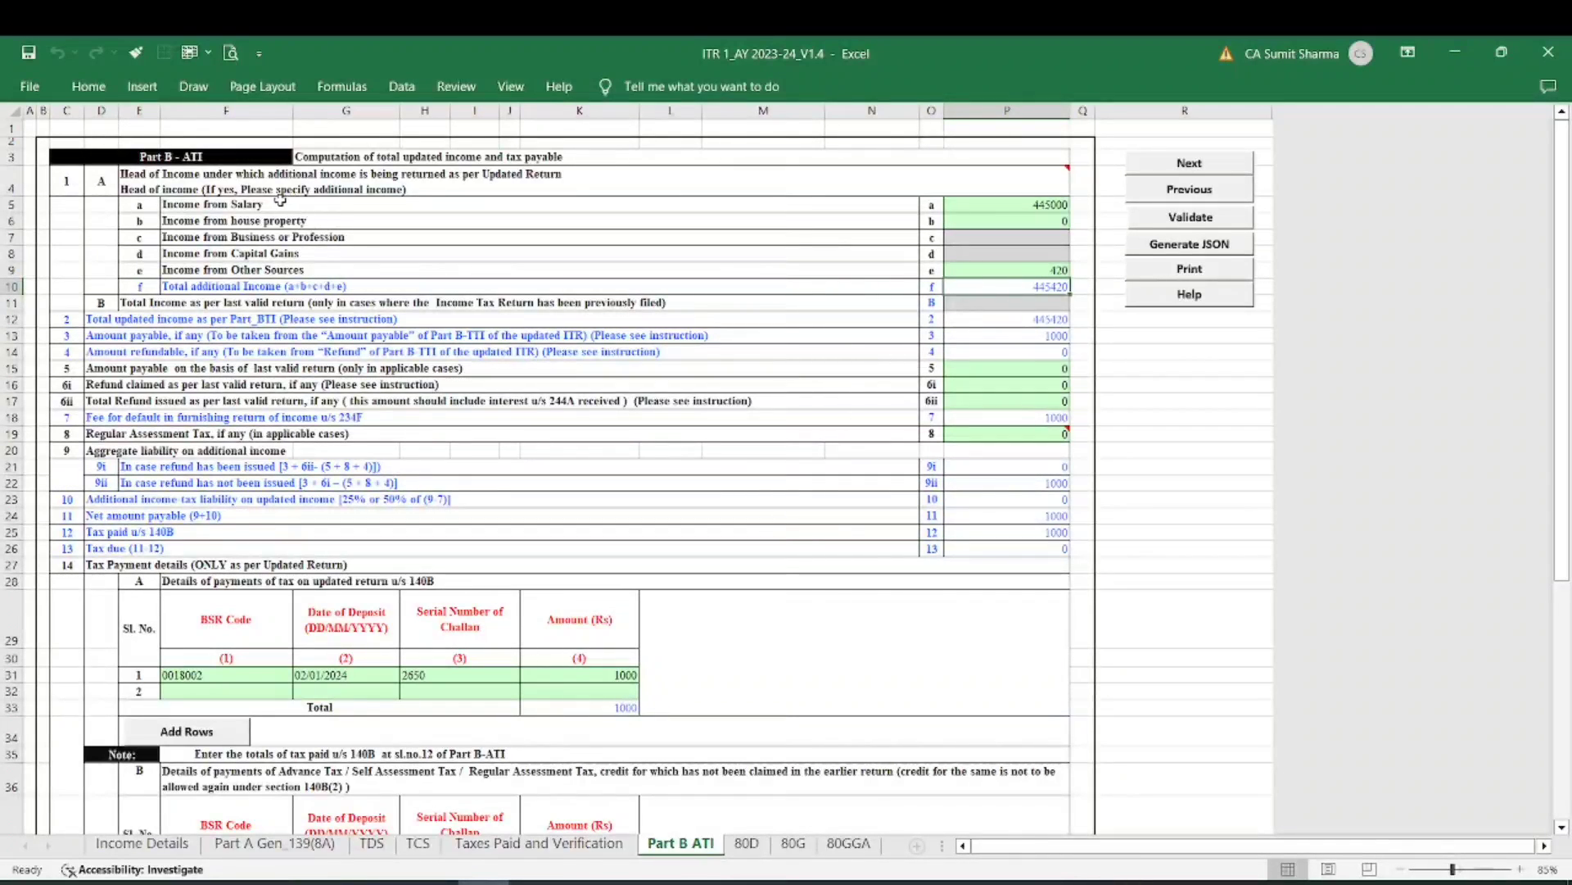
pyautogui.moveTo(280, 203); pyautogui.dragTo(267, 271)
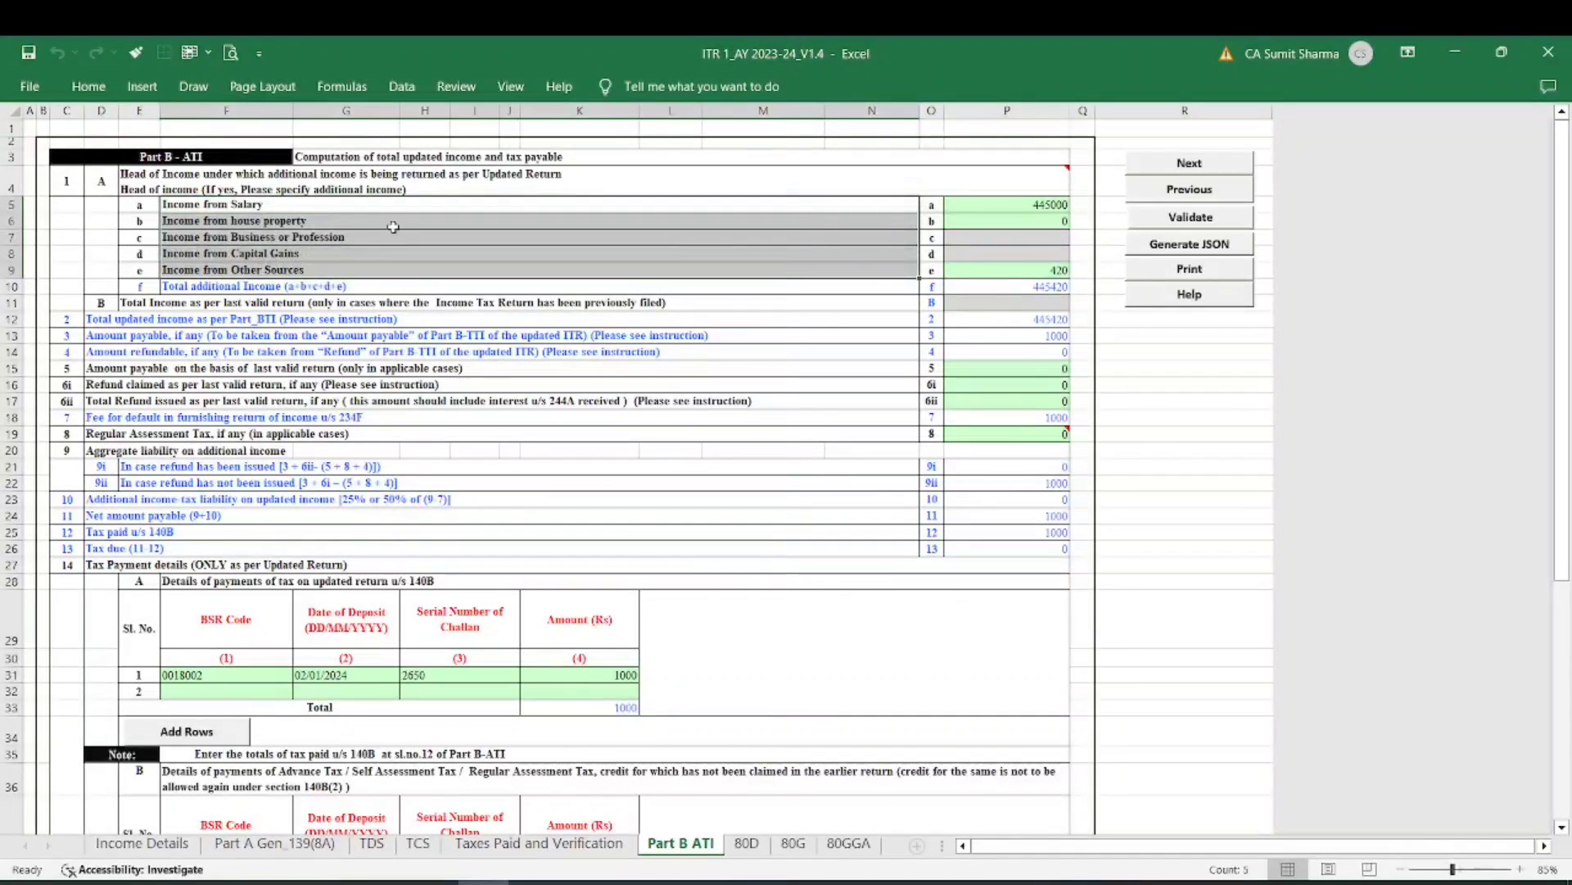
pyautogui.click(1024, 211)
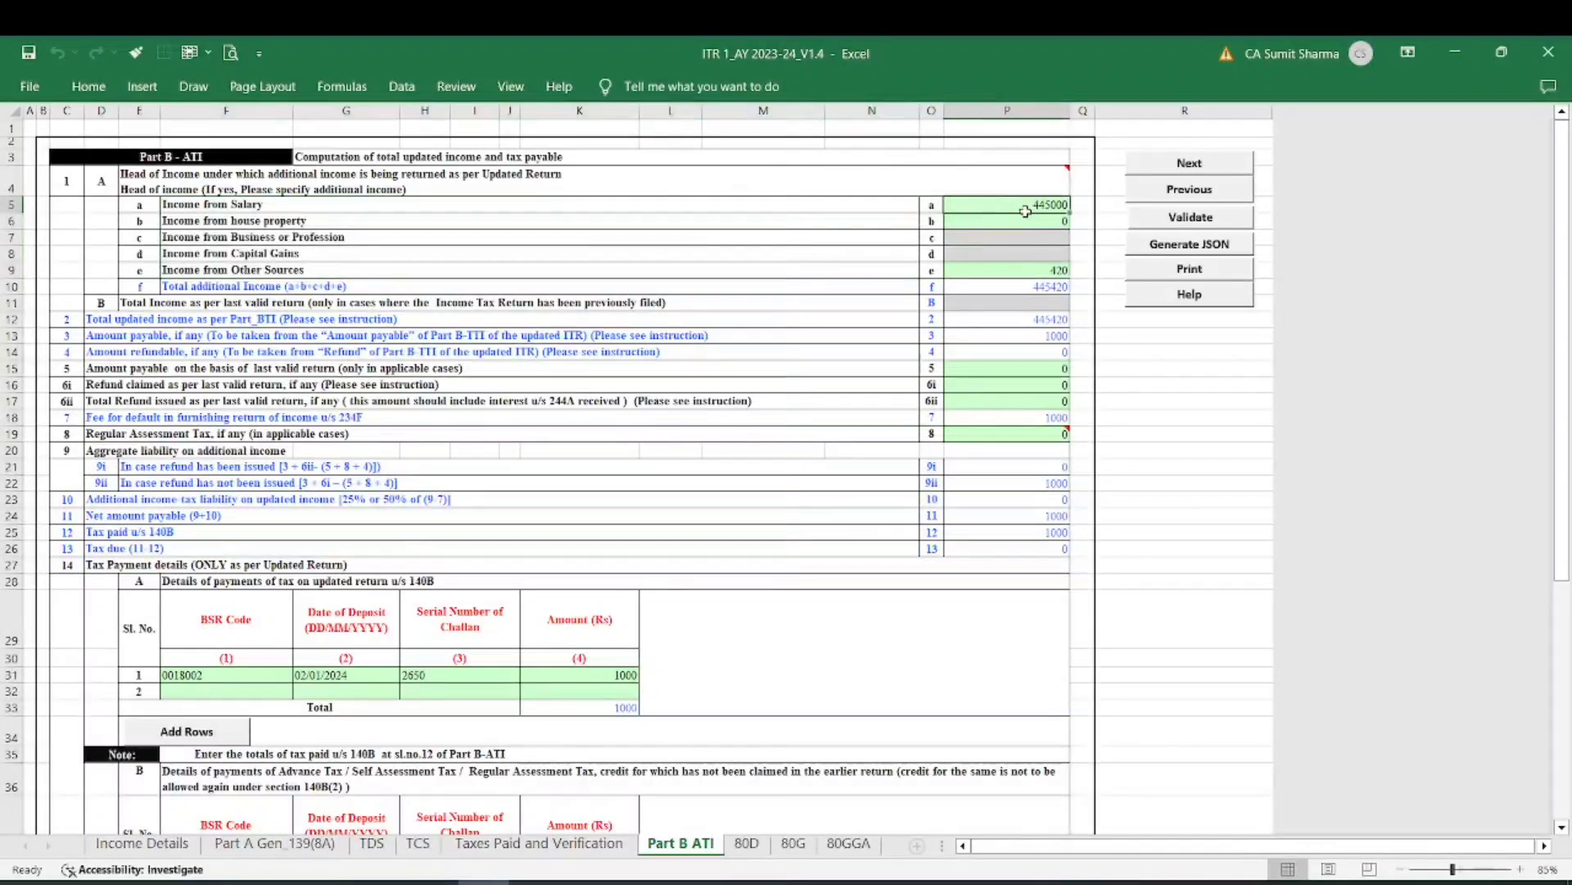
pyautogui.click(1014, 267)
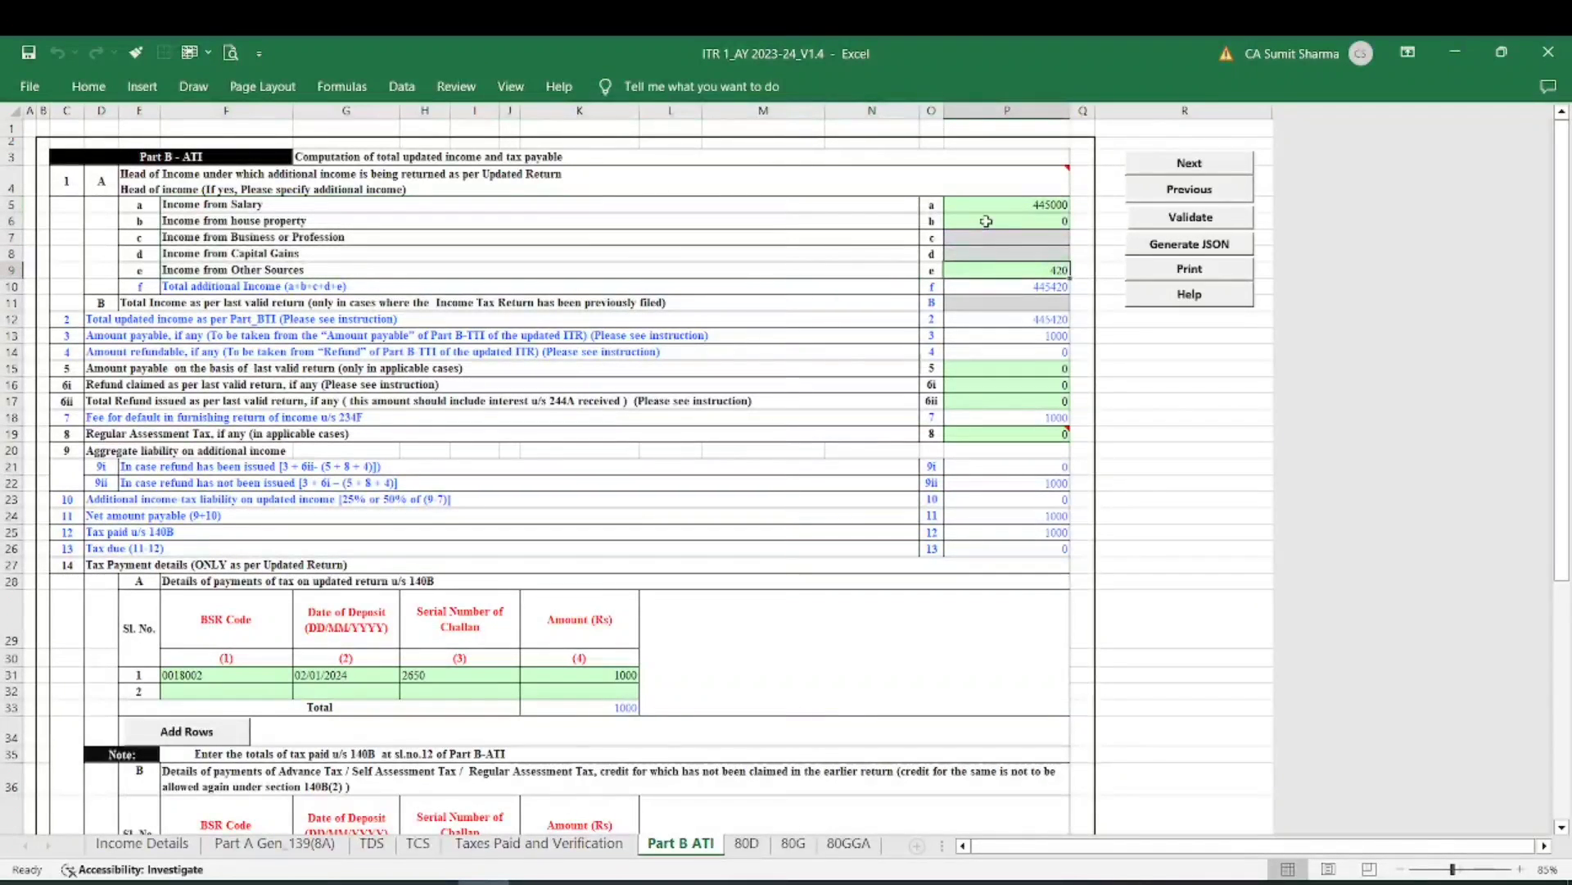
pyautogui.click(1020, 286)
pyautogui.click(993, 324)
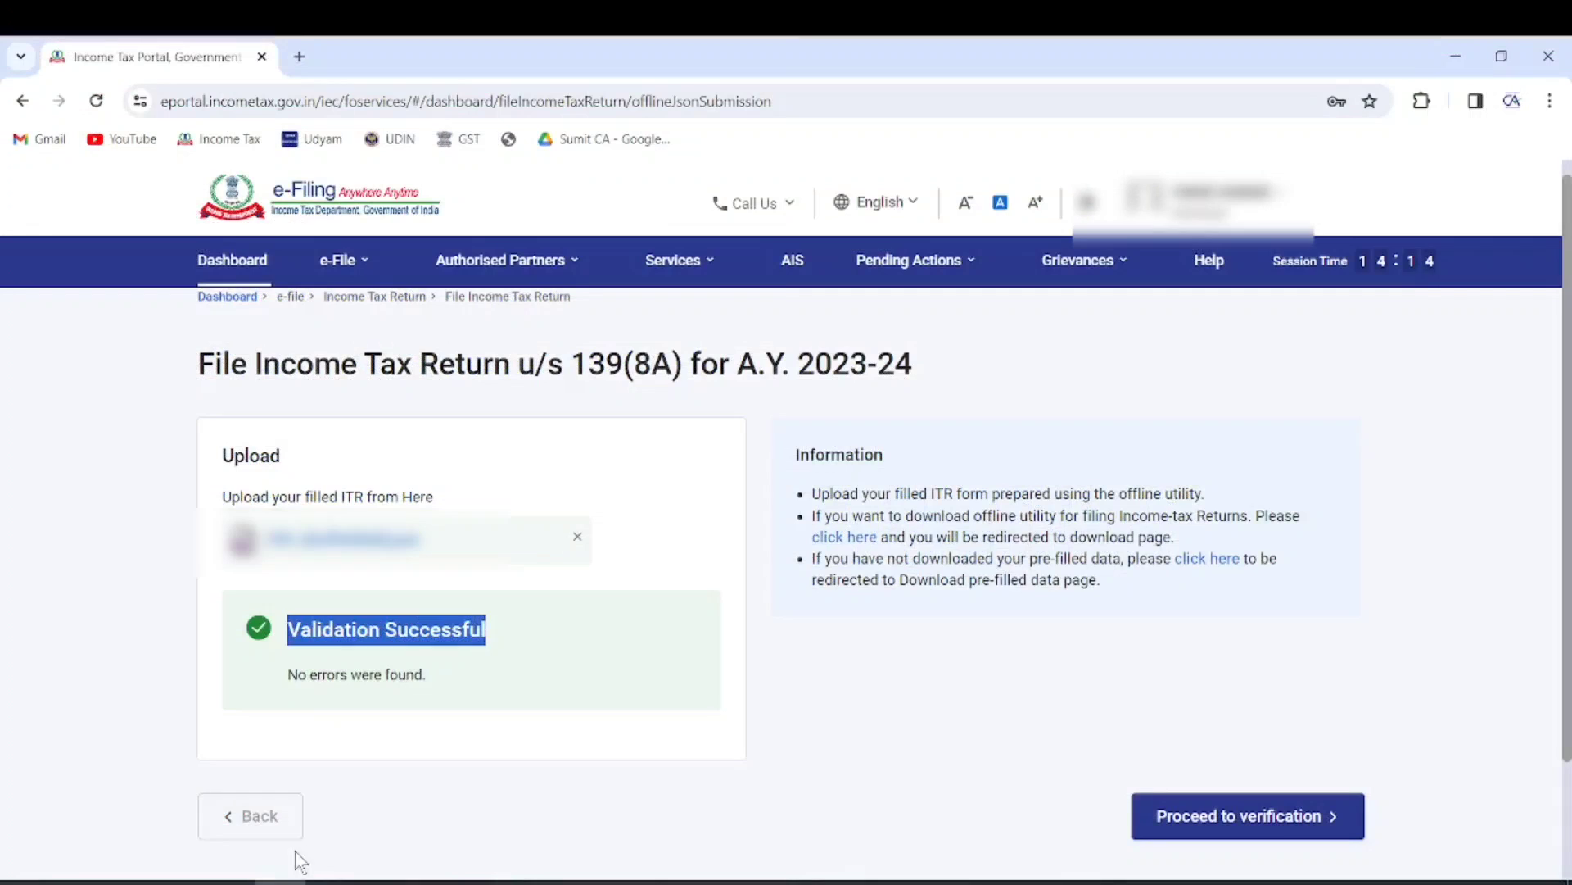
# - Switch to the e-Filing portal, proceed to verification of the uploaded return and review the eVerify Now option
pyautogui.click(483, 542)
pyautogui.scroll(-3, 706, 605)
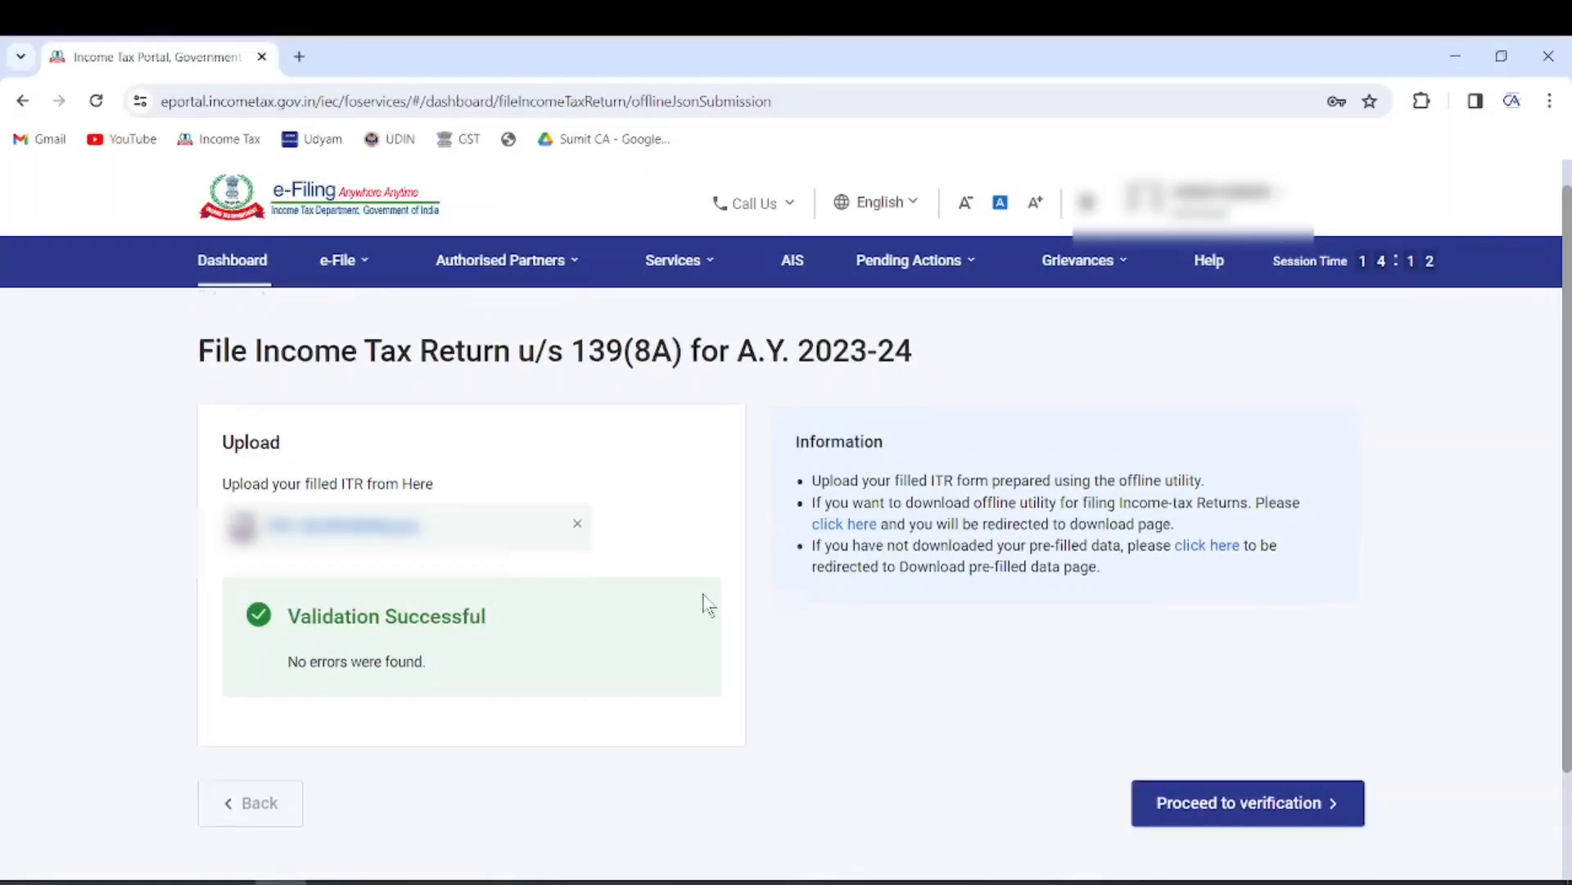
pyautogui.click(1261, 667)
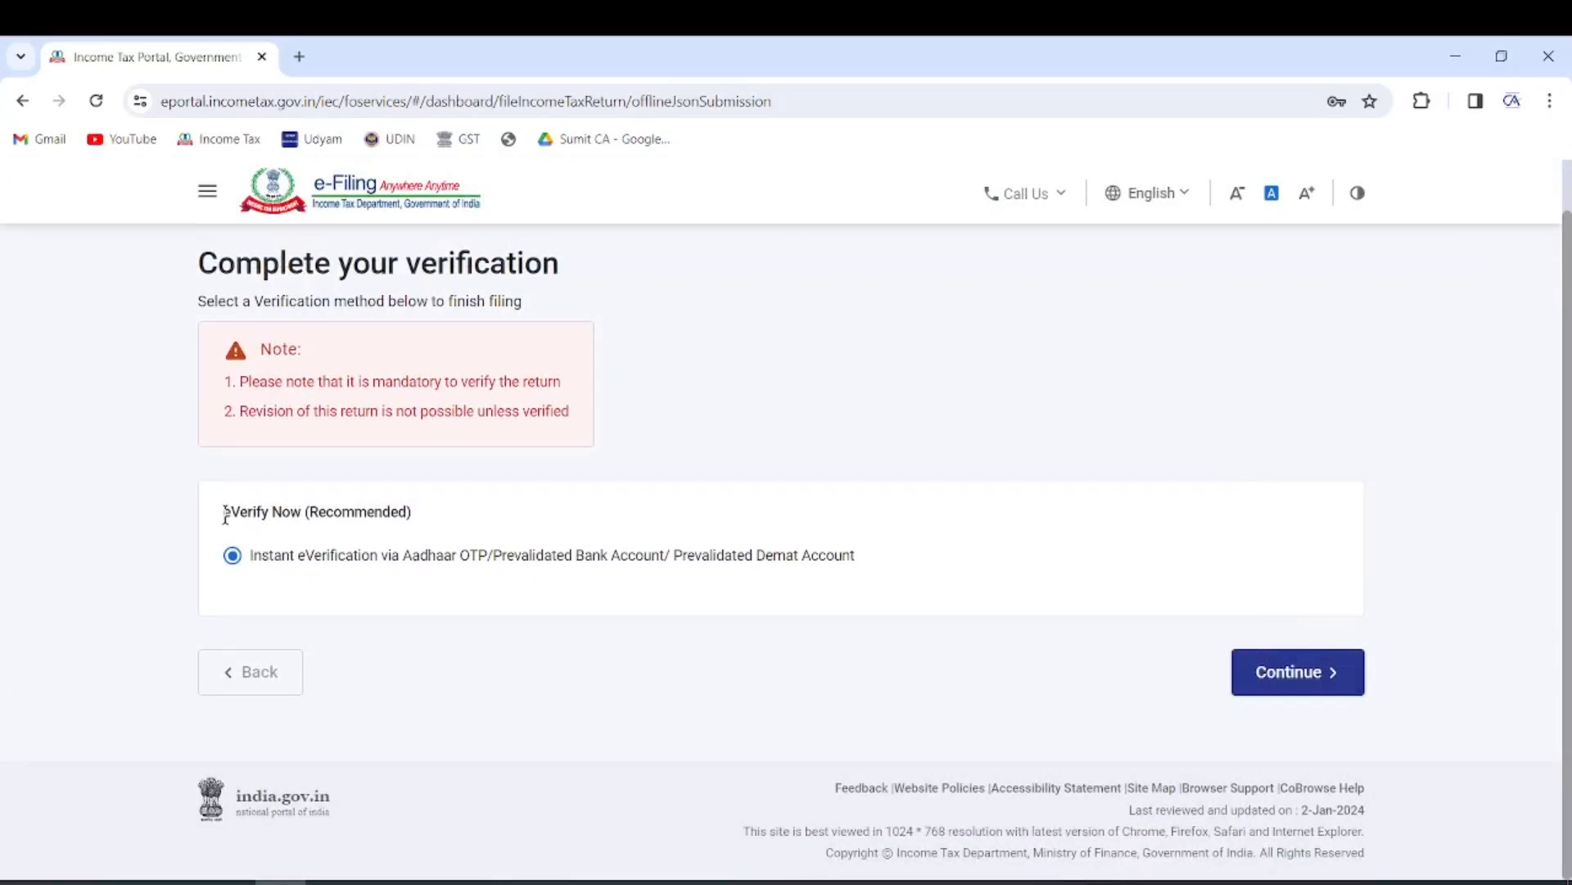
pyautogui.moveTo(224, 508); pyautogui.dragTo(413, 496)
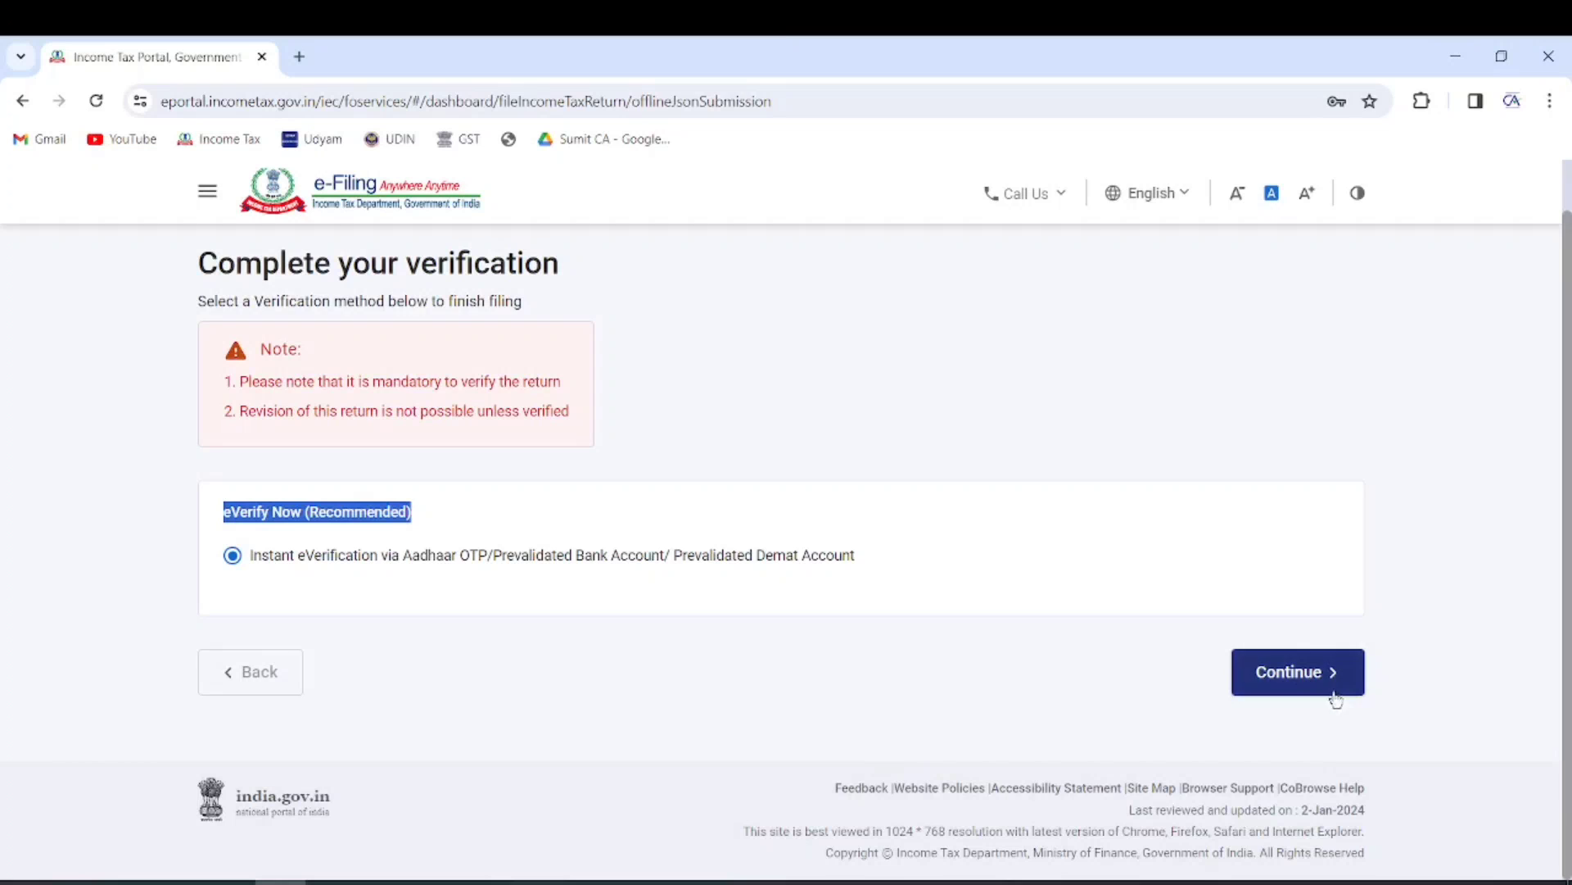
# - Continue with instant eVerification and review the Aadhaar OTP, Digital Signature Certificate, net banking and bank account verification options
pyautogui.click(1298, 672)
pyautogui.scroll(-3, 586, 562)
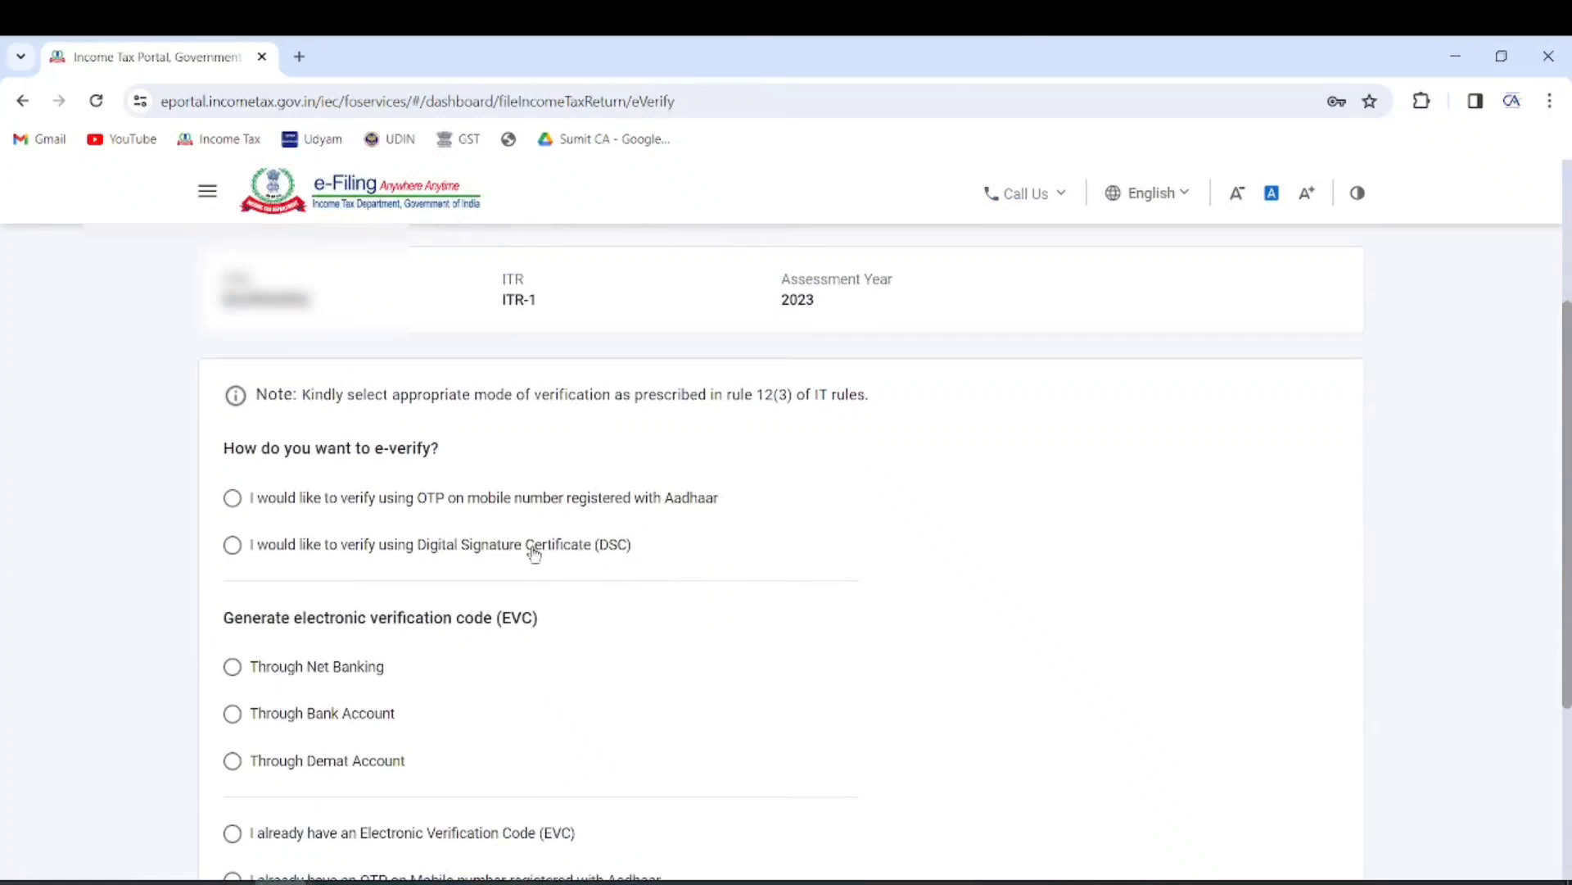
pyautogui.click(465, 501)
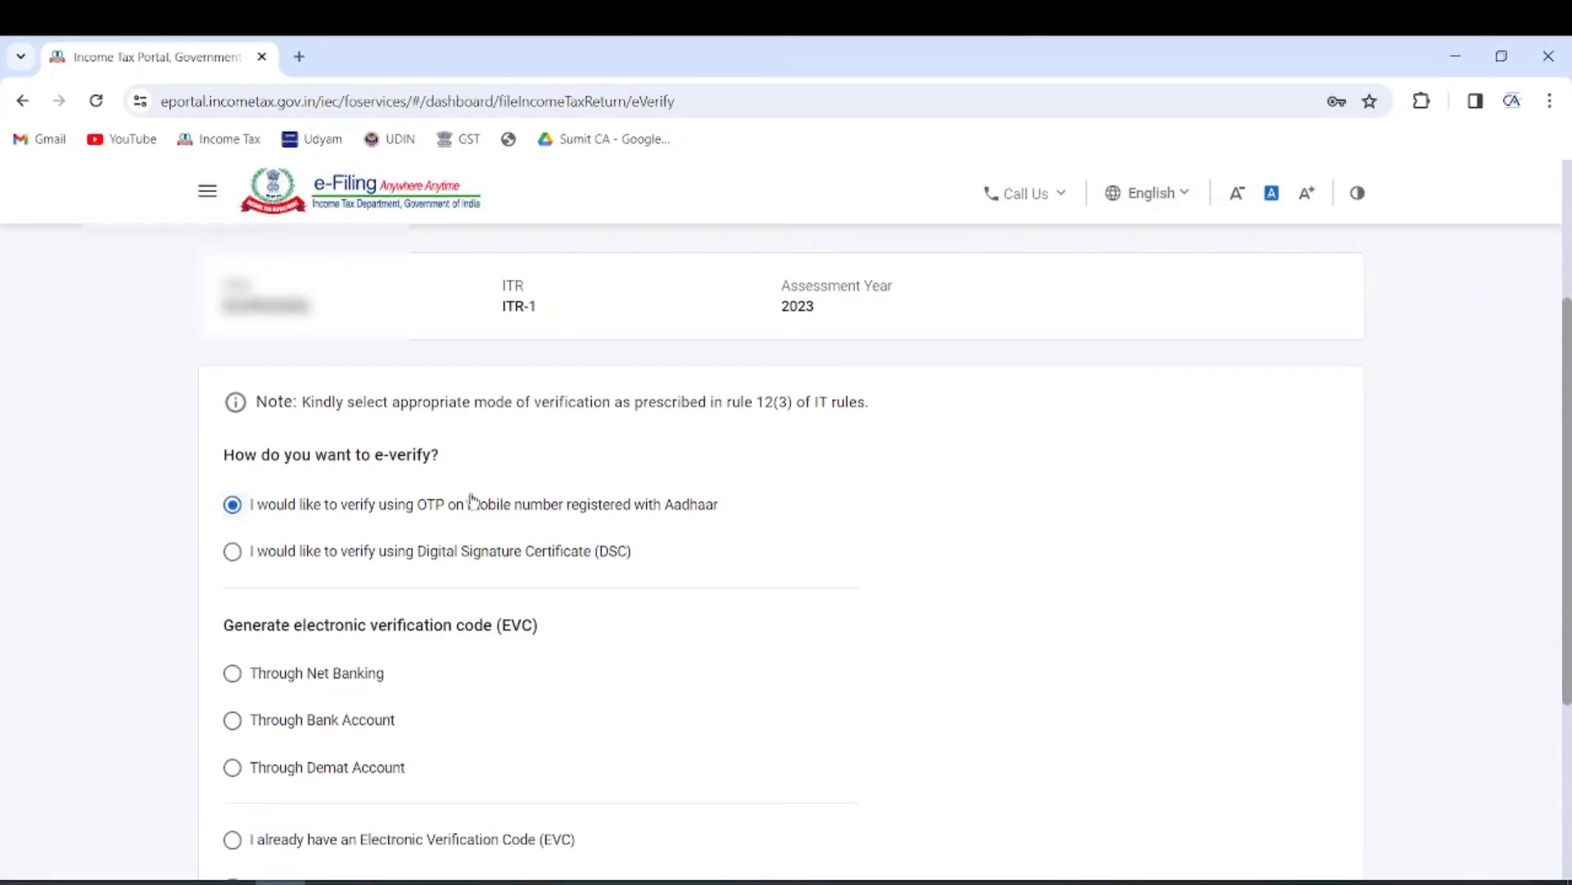
pyautogui.click(427, 554)
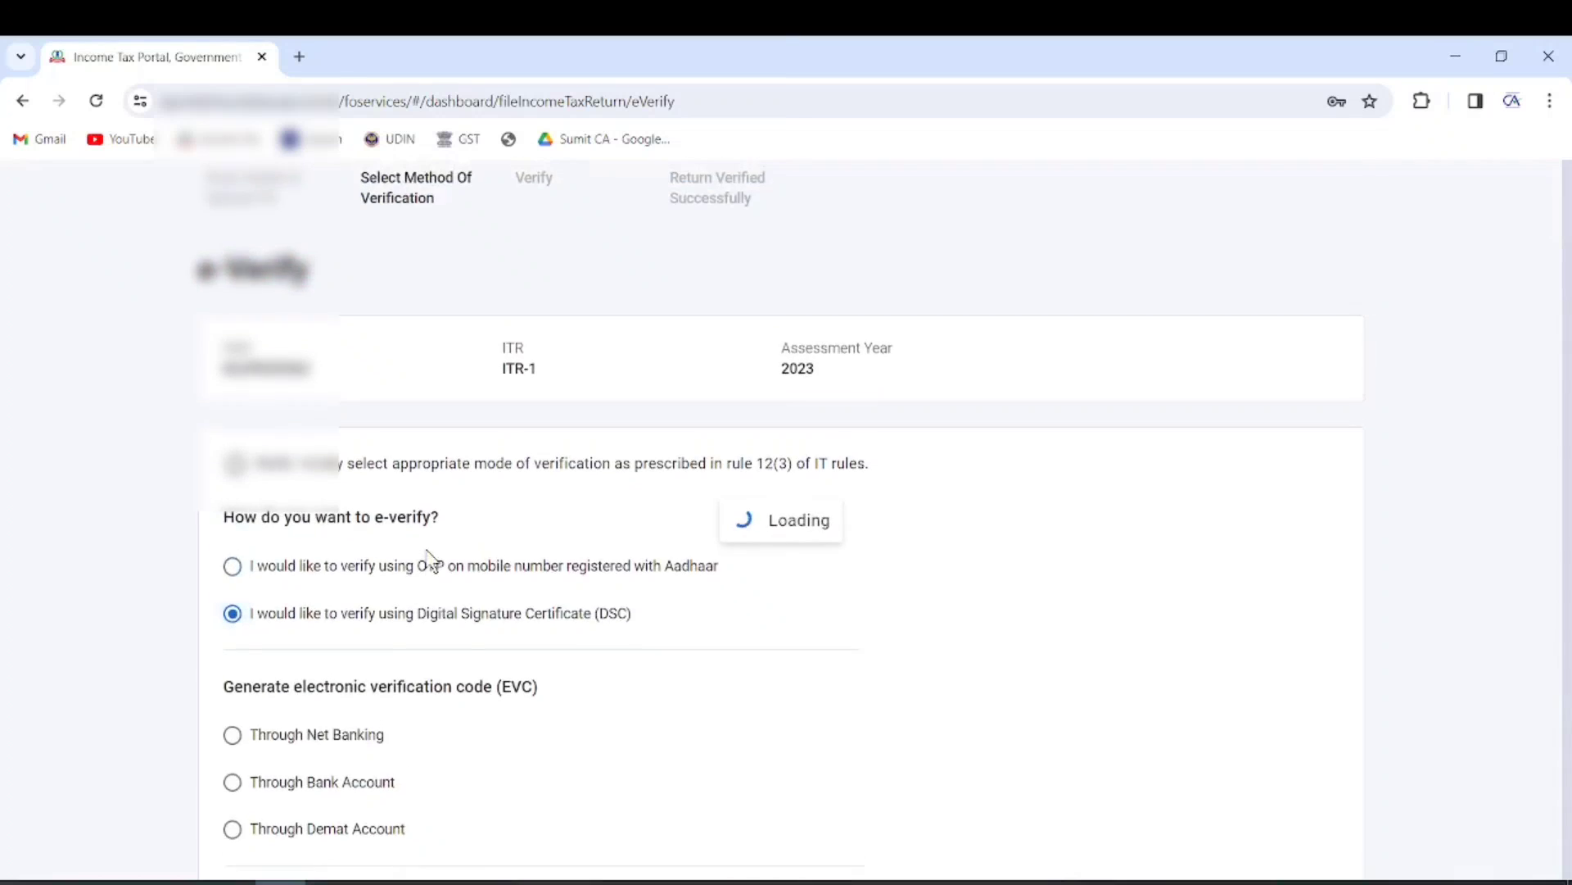
pyautogui.scroll(-1, 470, 534)
pyautogui.scroll(-2, 470, 534)
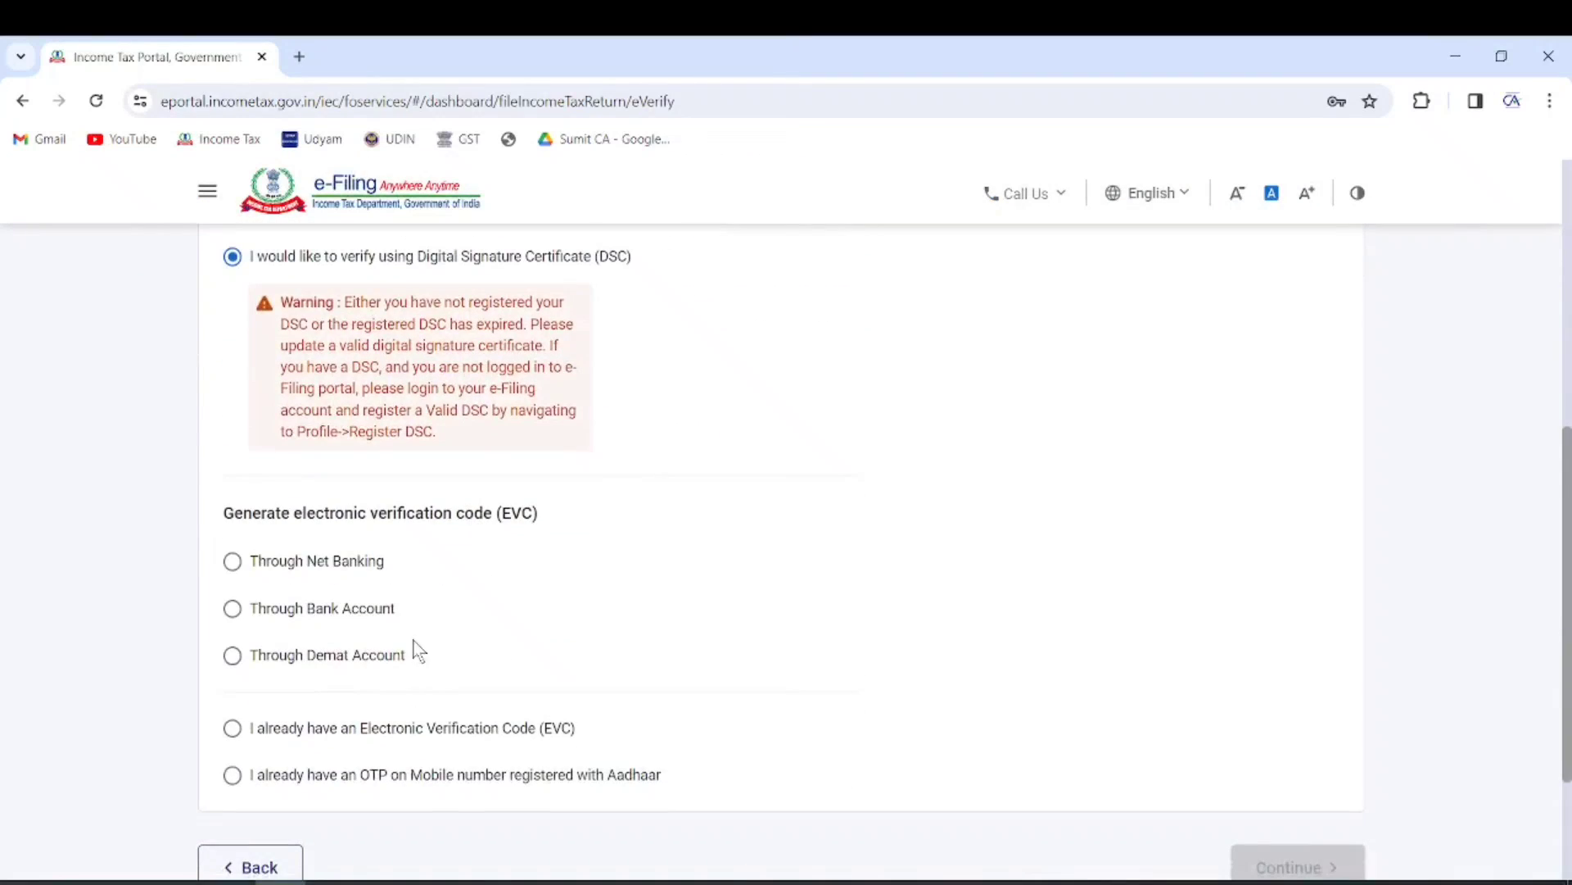
pyautogui.click(366, 557)
pyautogui.click(357, 544)
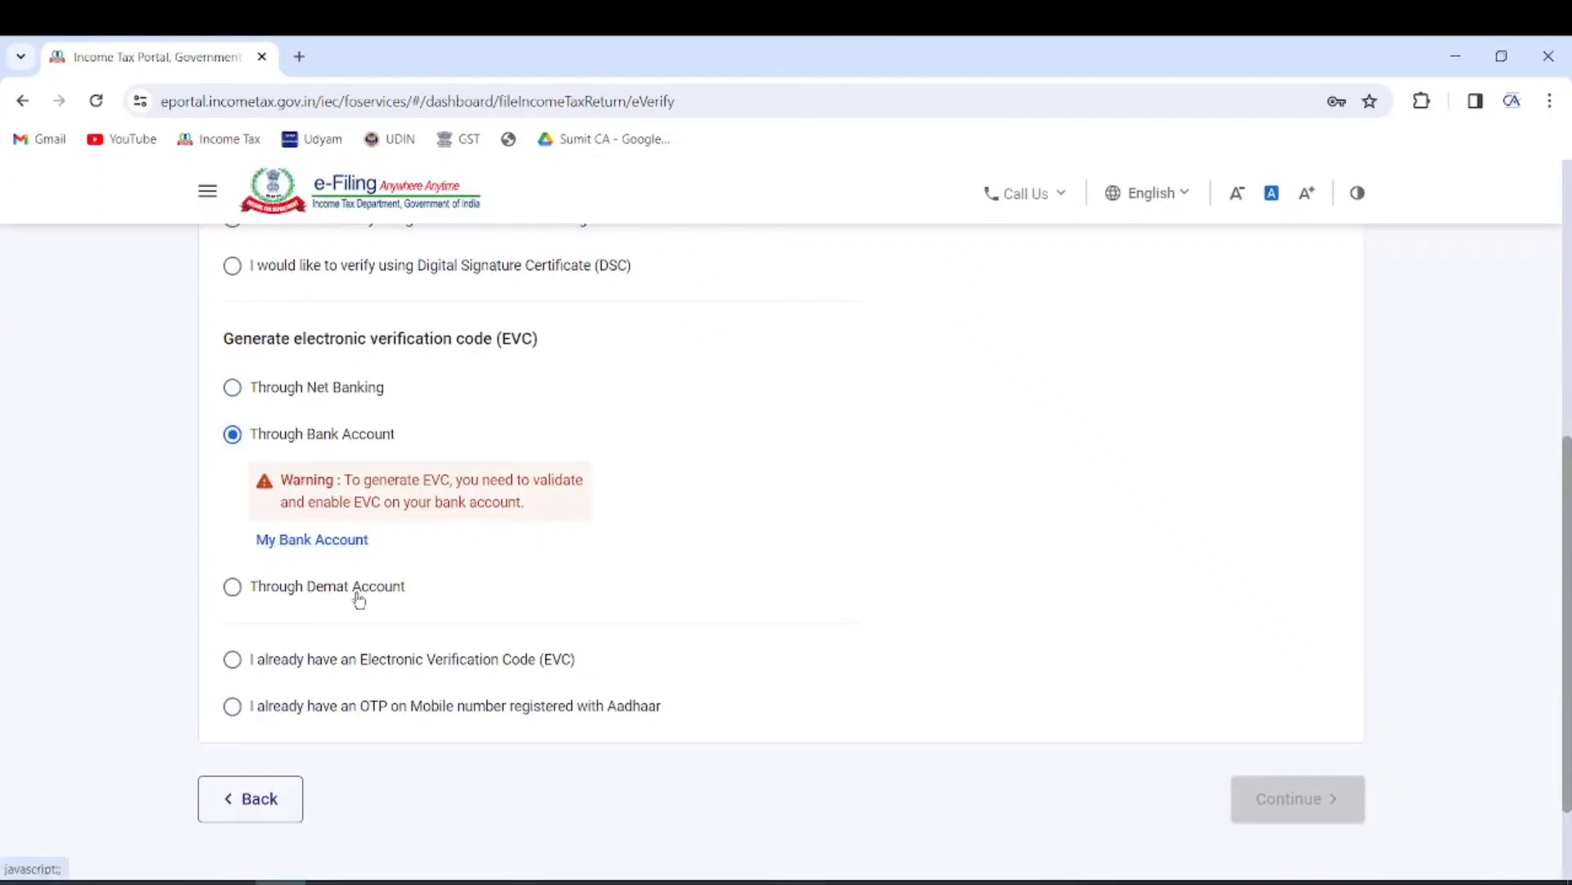
pyautogui.scroll(3, 398, 670)
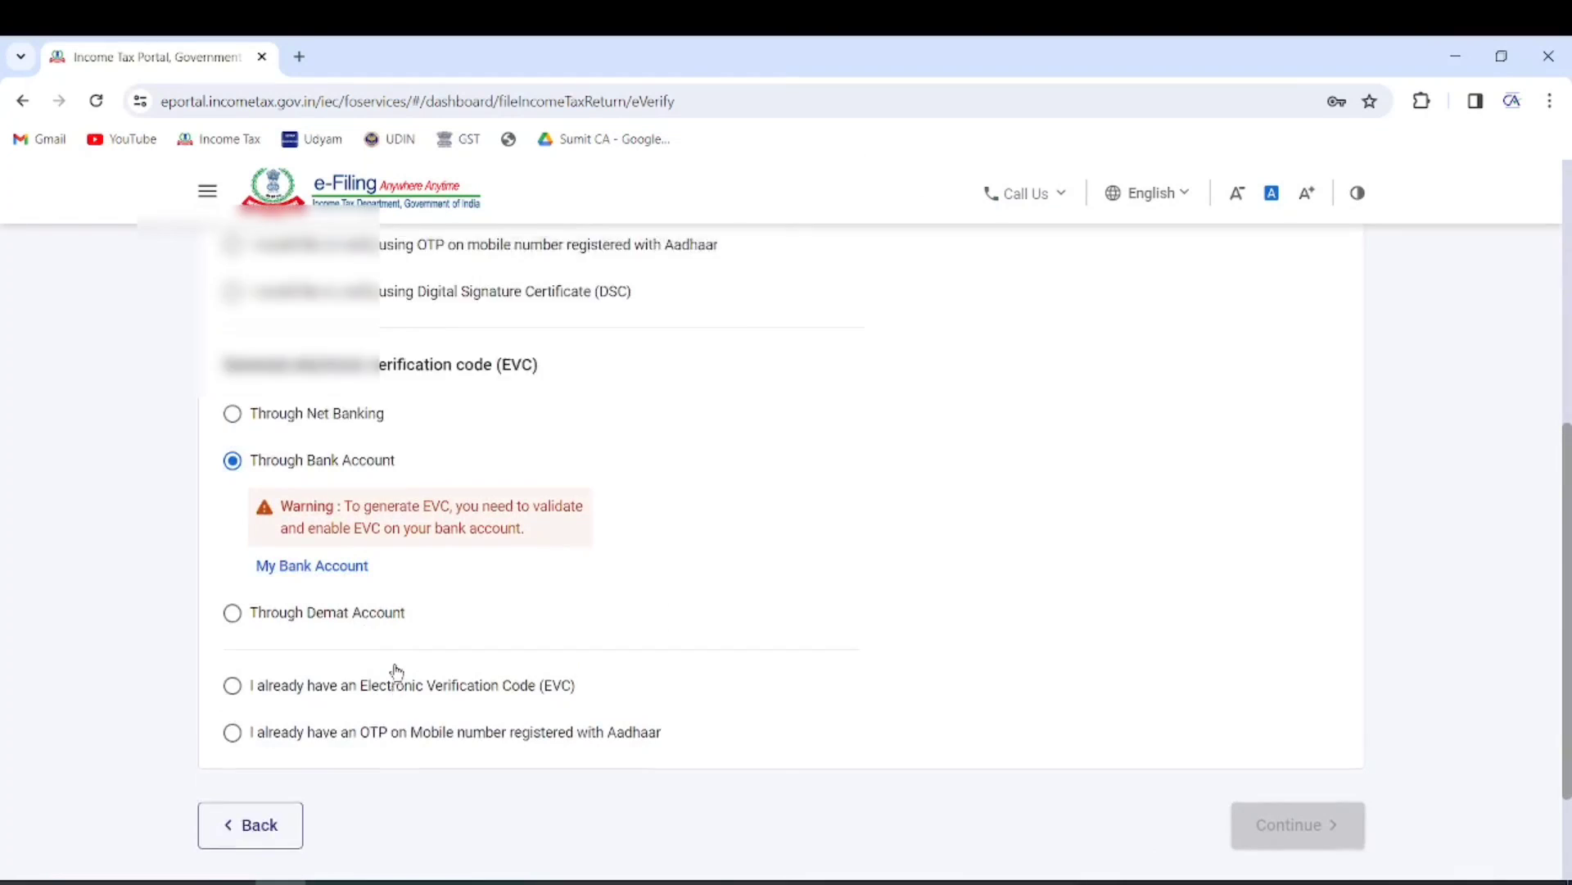
# - Choose verification by OTP on the Aadhaar-registered mobile number, agree to validate the Aadhaar details and generate the Aadhaar OTP
pyautogui.click(233, 525)
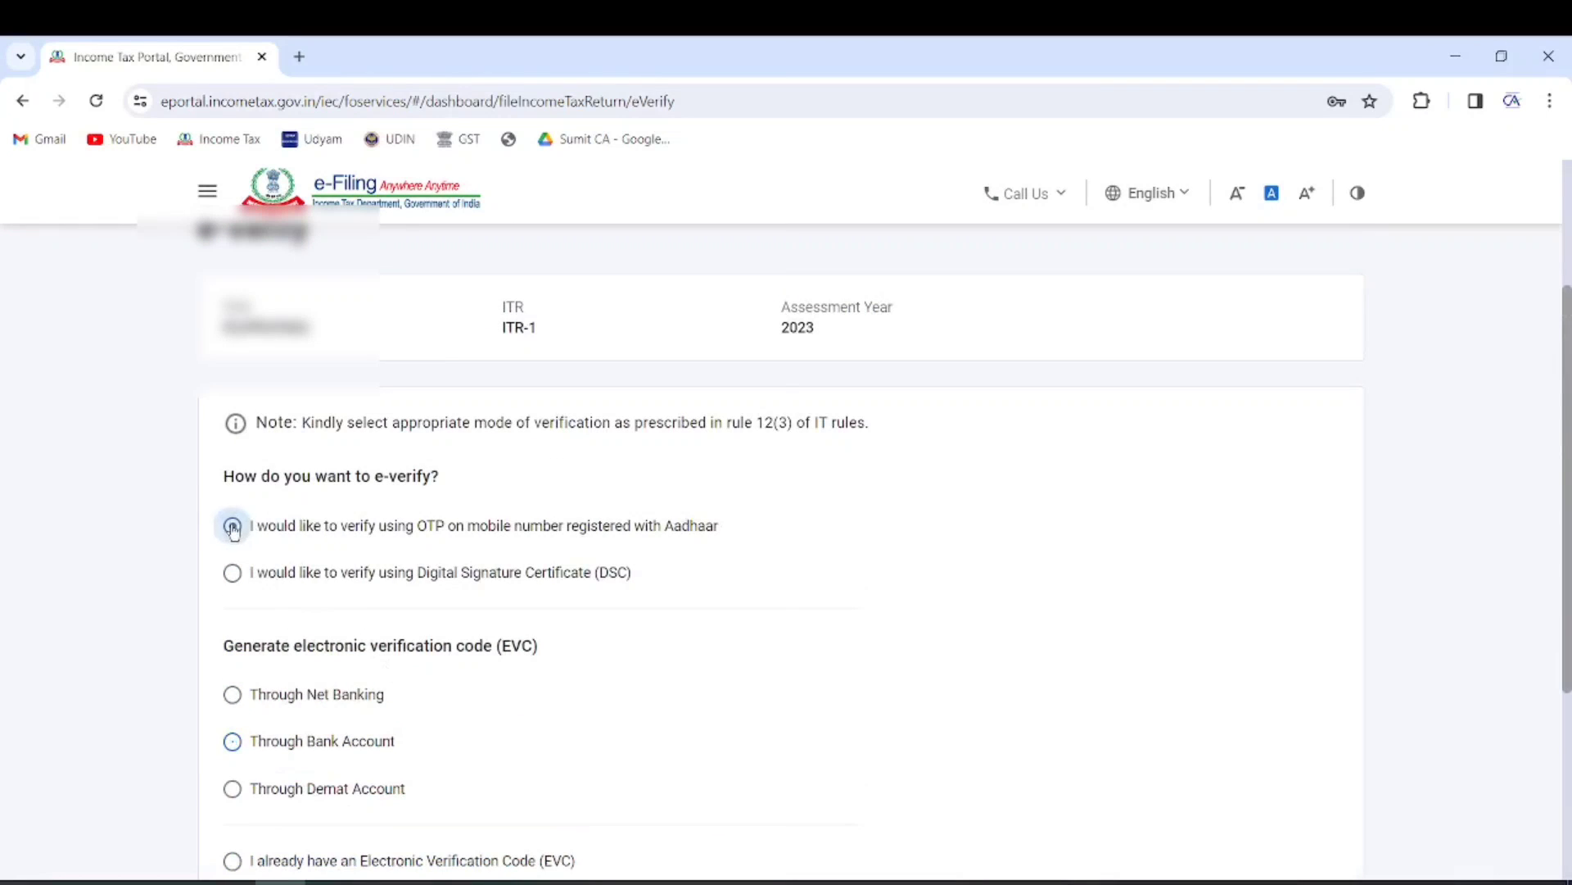
pyautogui.scroll(-4, 1018, 625)
pyautogui.click(1253, 684)
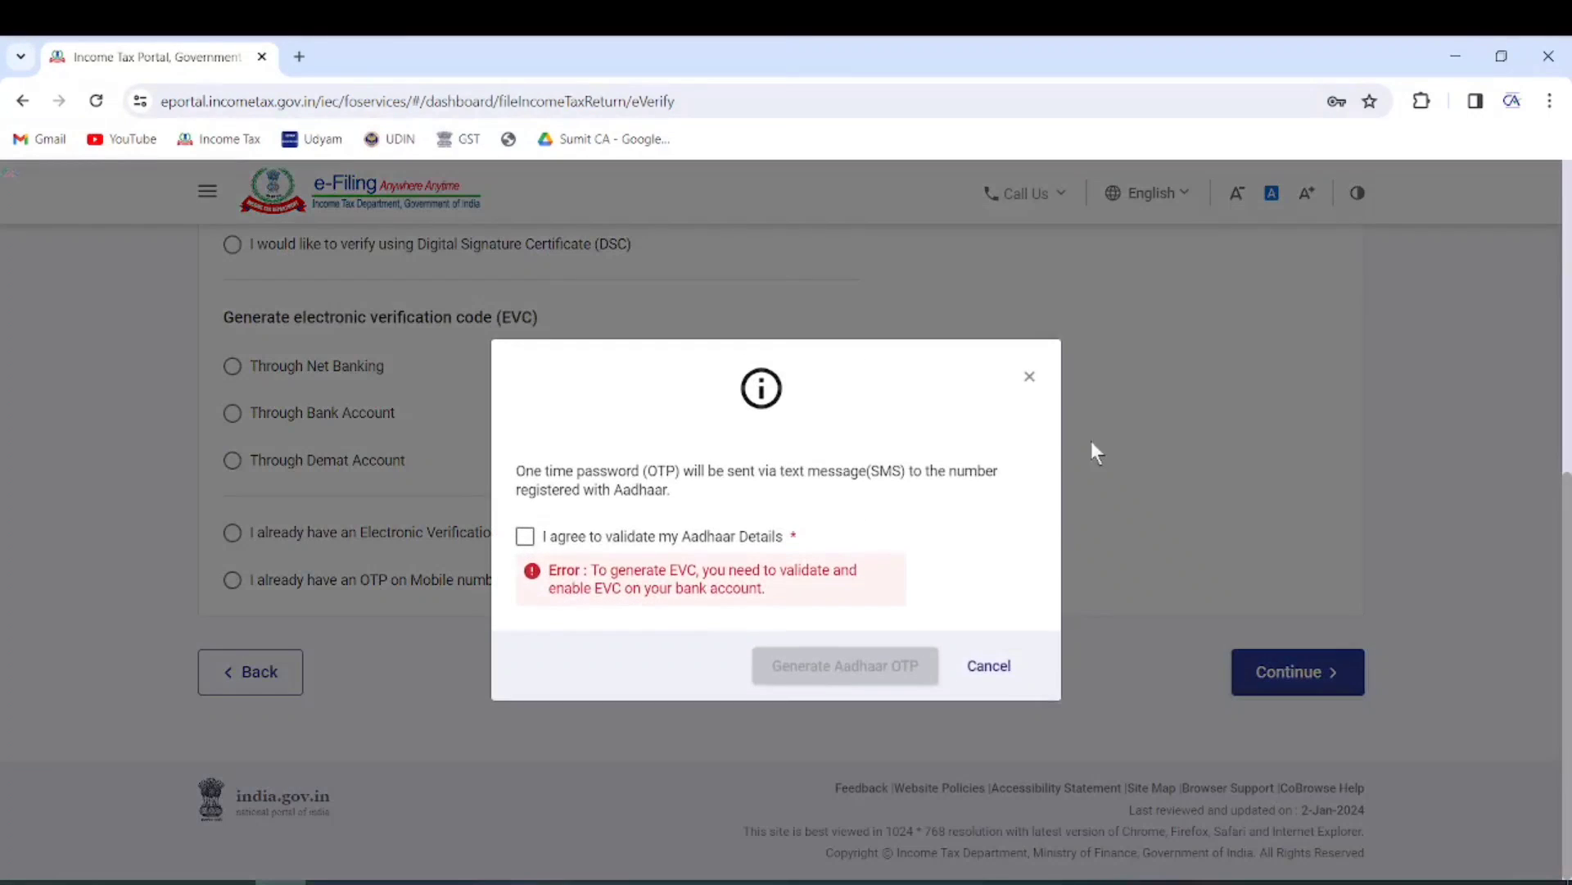
pyautogui.click(525, 536)
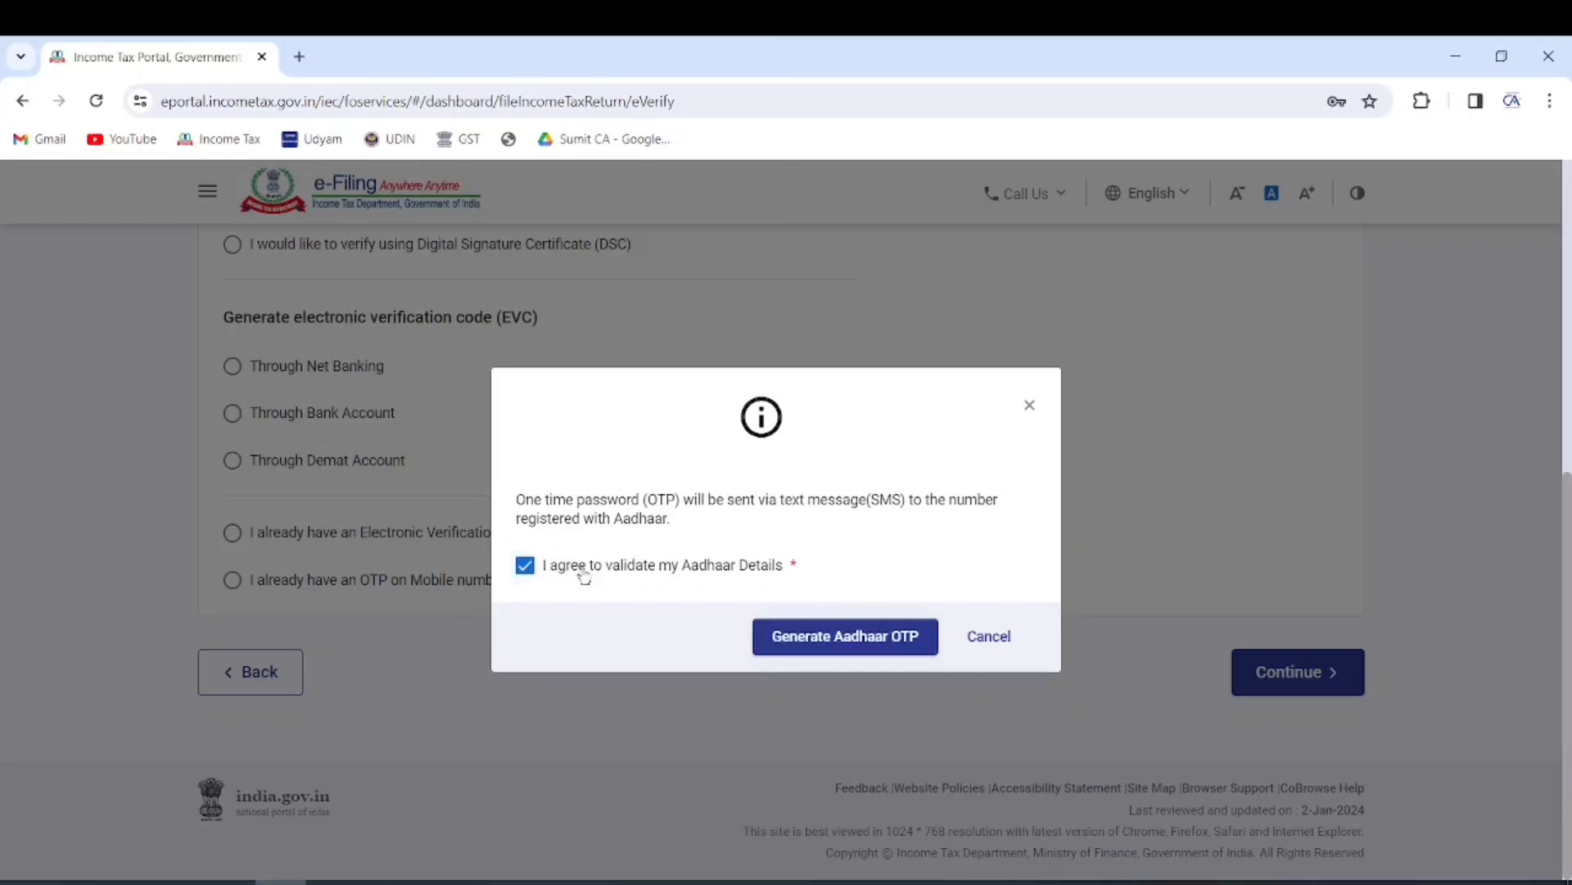
pyautogui.click(831, 644)
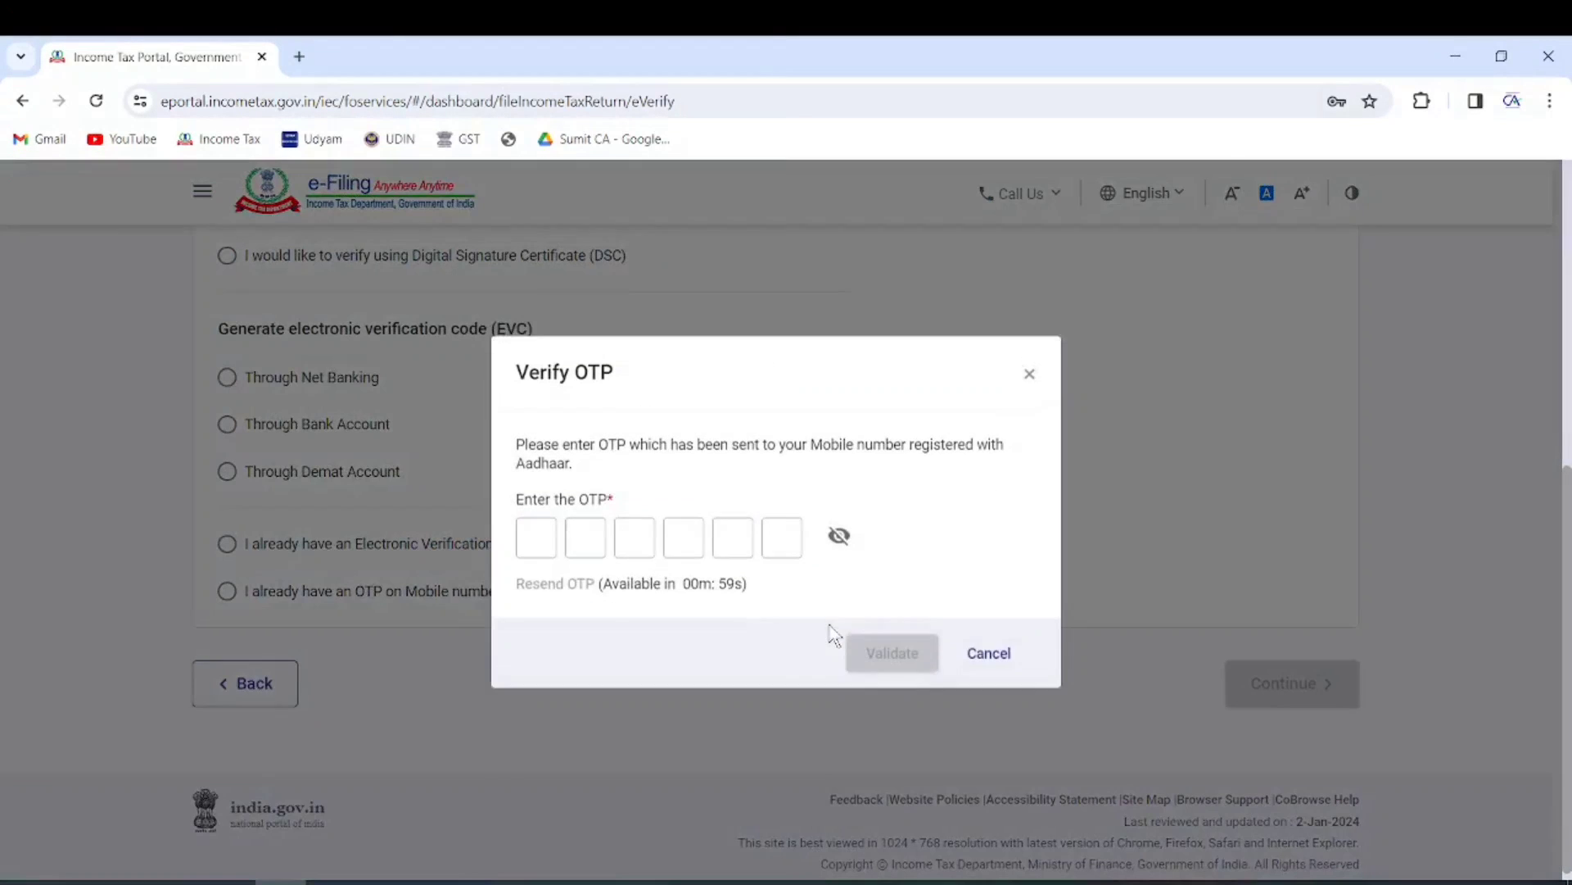
# - Enter the six-digit Aadhaar OTP received on the registered mobile number for verifying the return
pyautogui.click(540, 545)
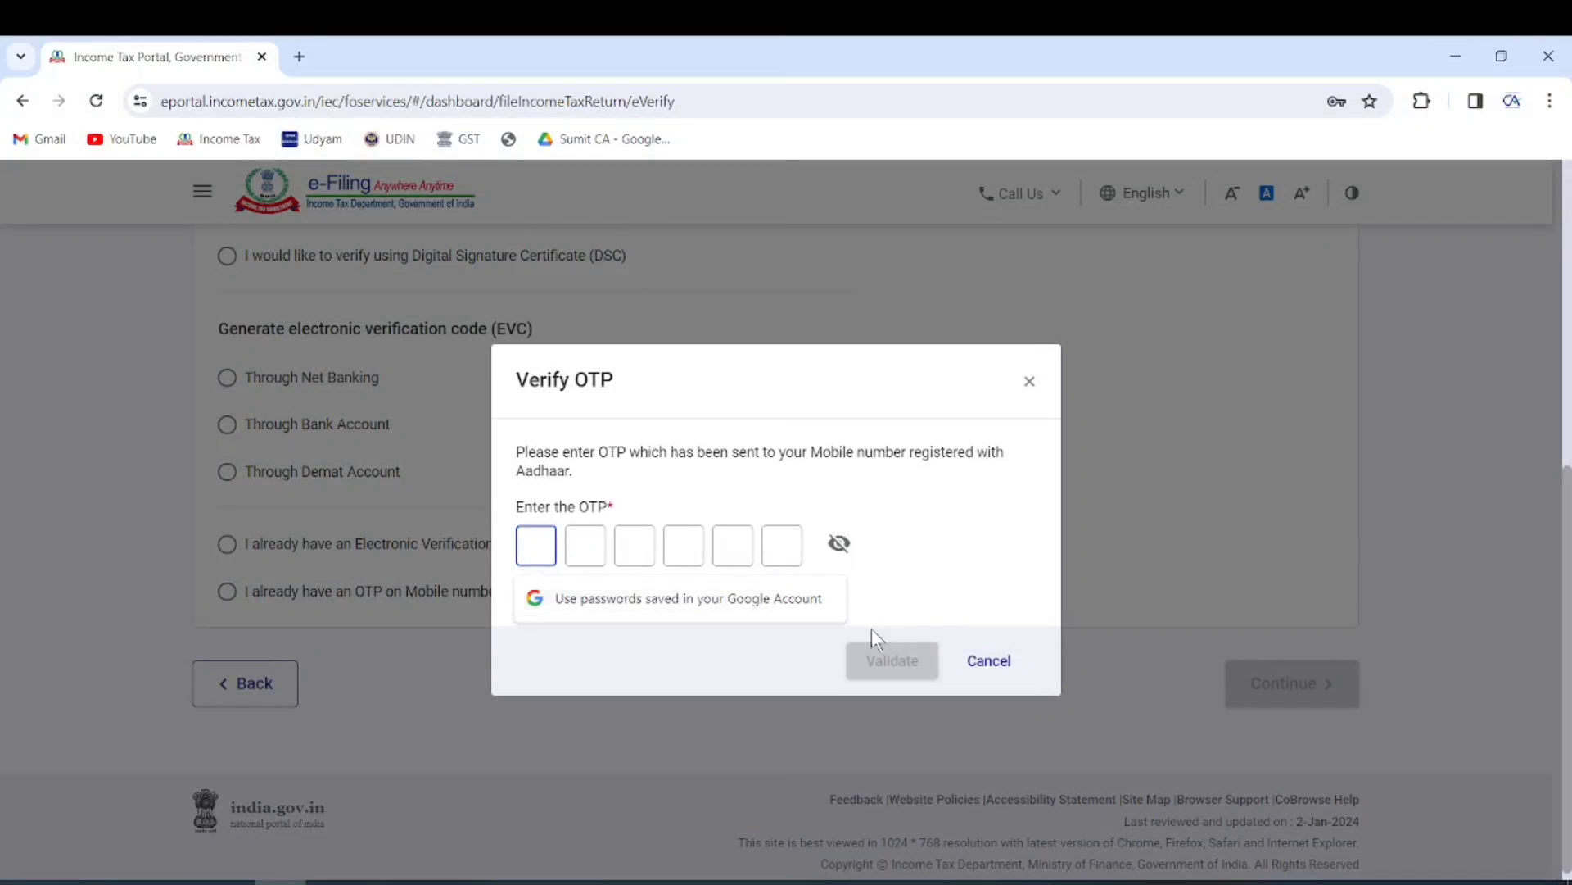
pyautogui.write('••••••')
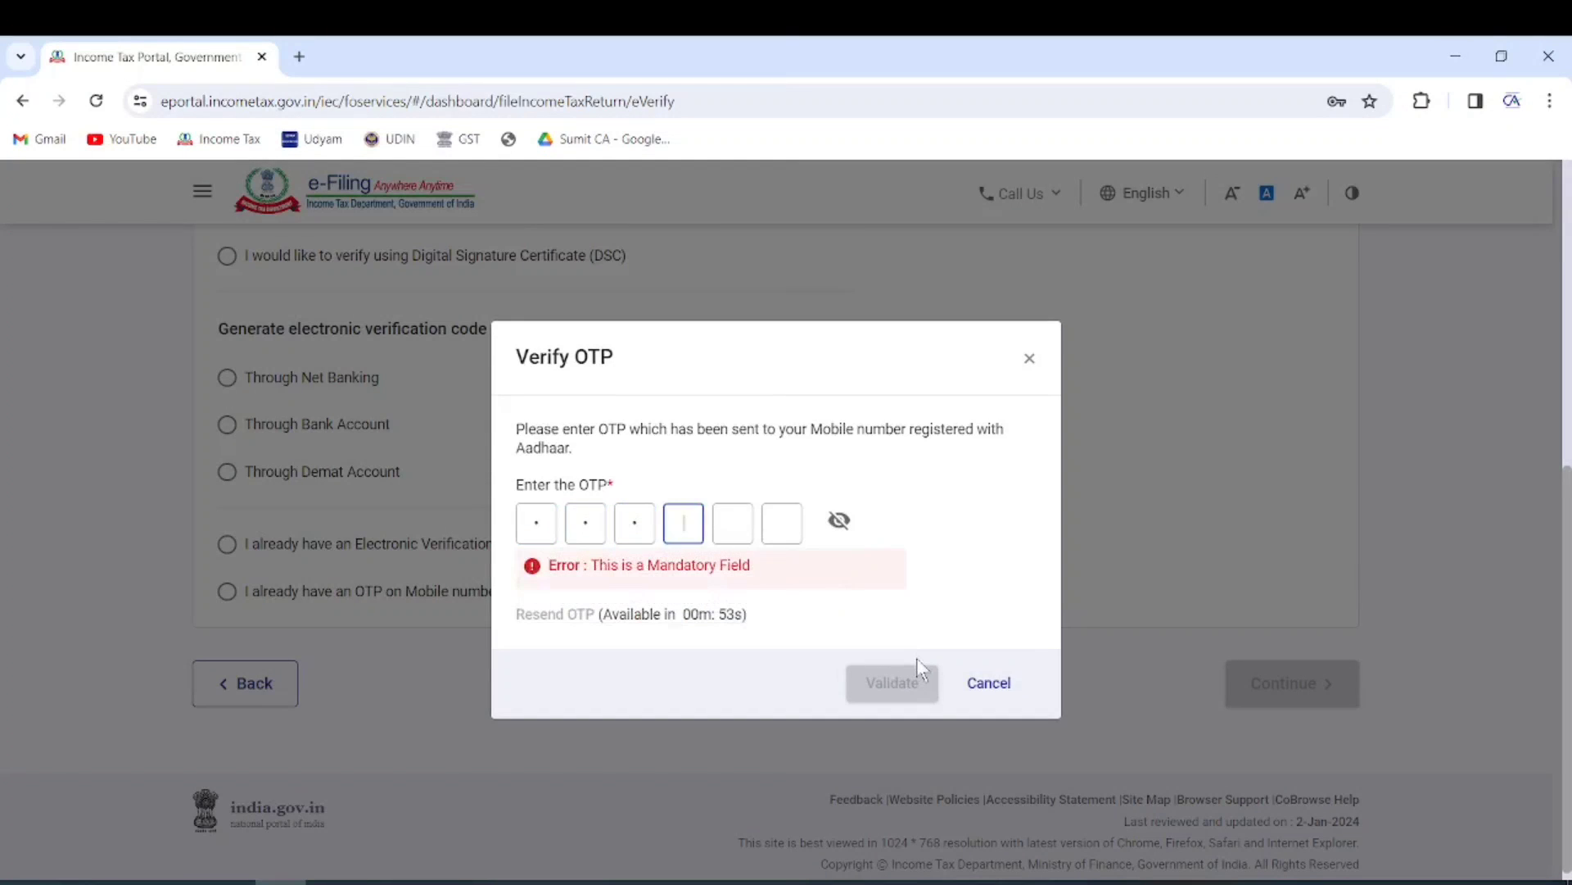